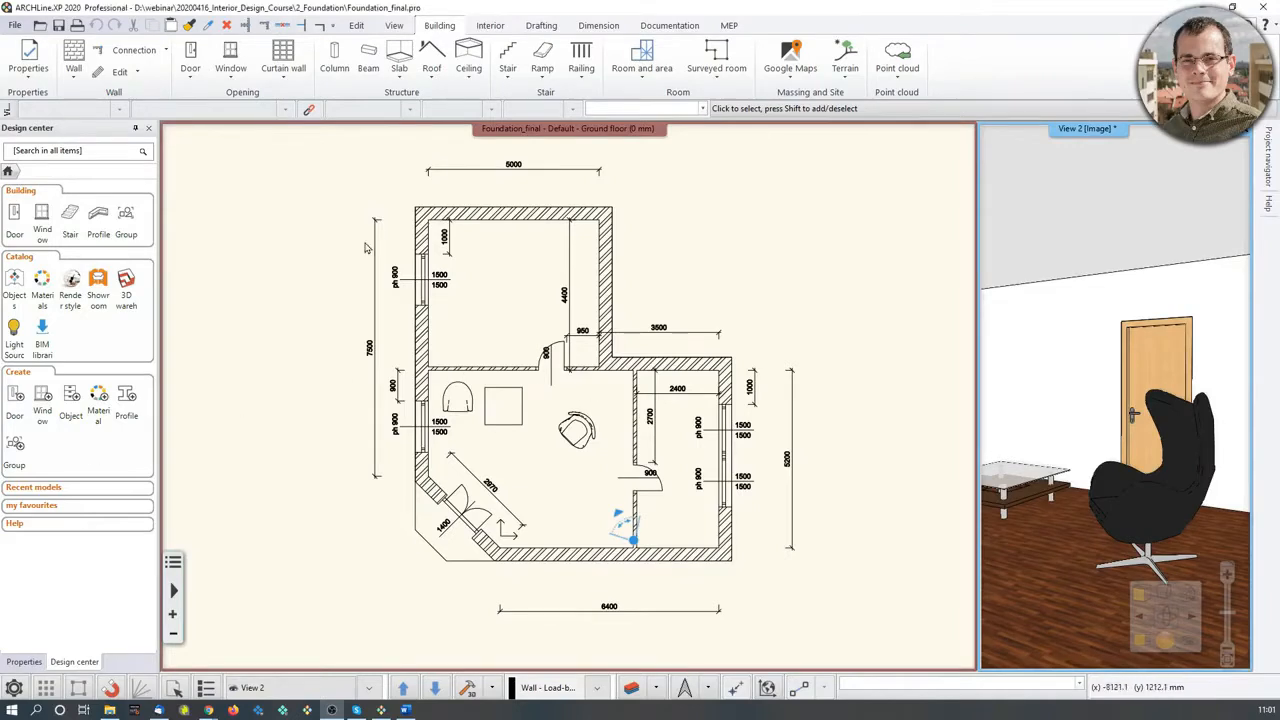
Select the black armchair in the 3D view to inspect its properties and floor plan position, and clear the selection.
left_click(1160, 455)
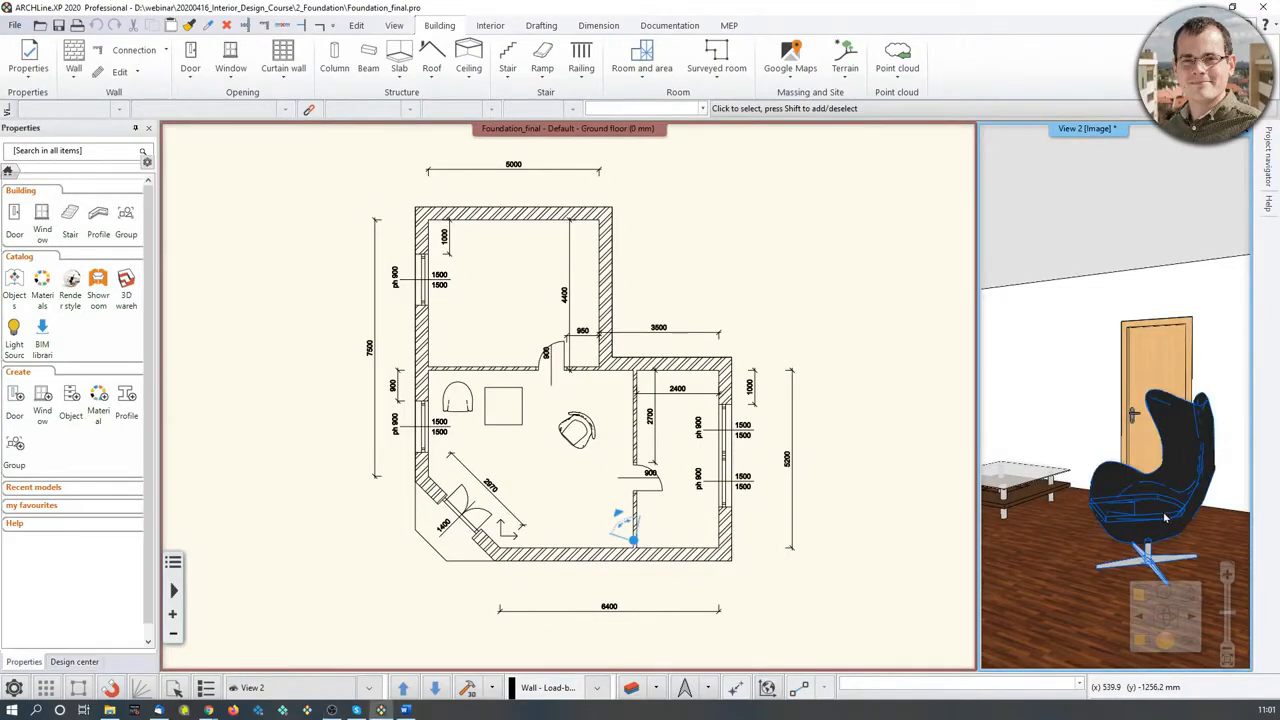
left_click(861, 358)
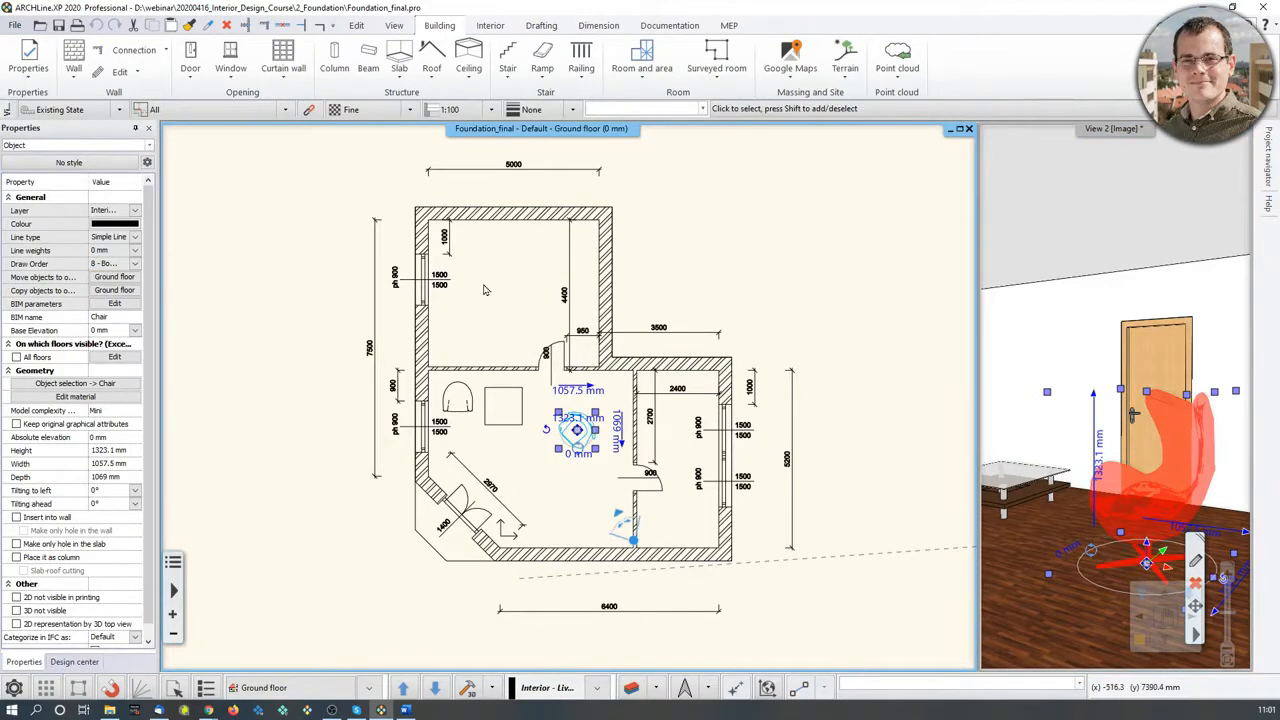
left_click(331, 436)
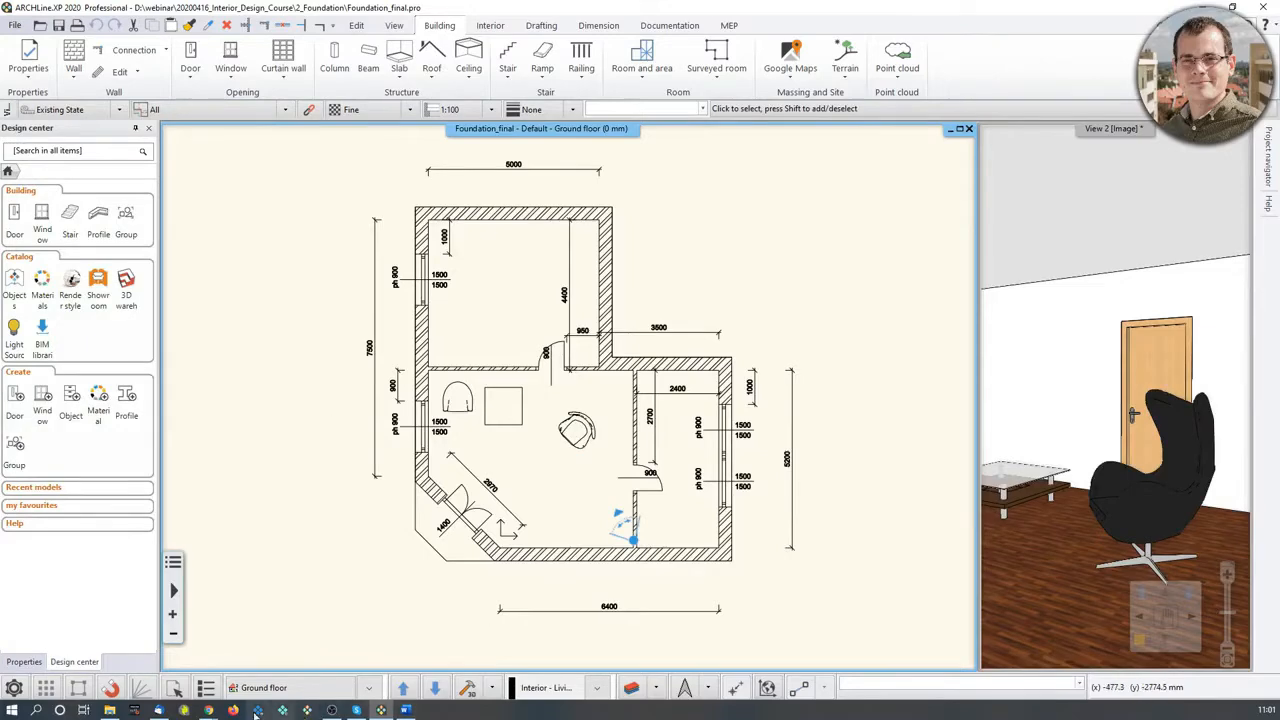
Switch to the ARCHLine.XP Webinars page in Chrome and look over the course schedule, download links and webinar archives.
mouse_move(212, 710)
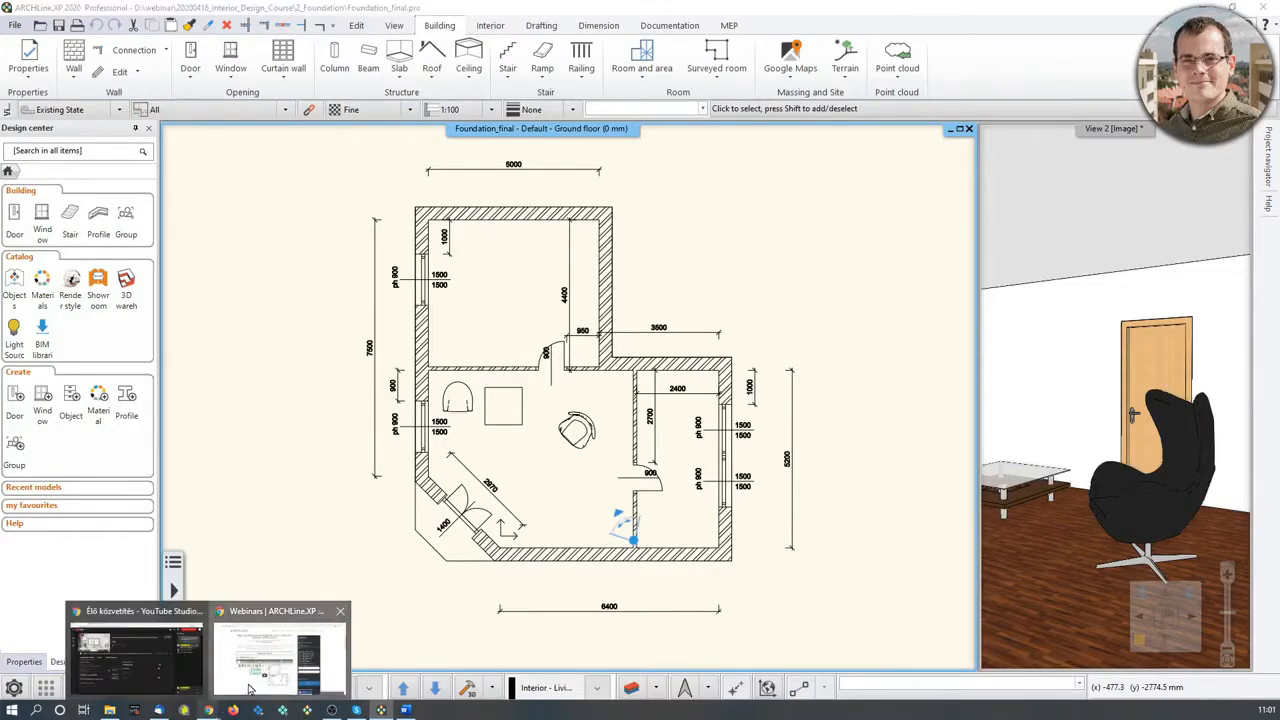
left_click(275, 655)
scroll(500, 380, "up", 1)
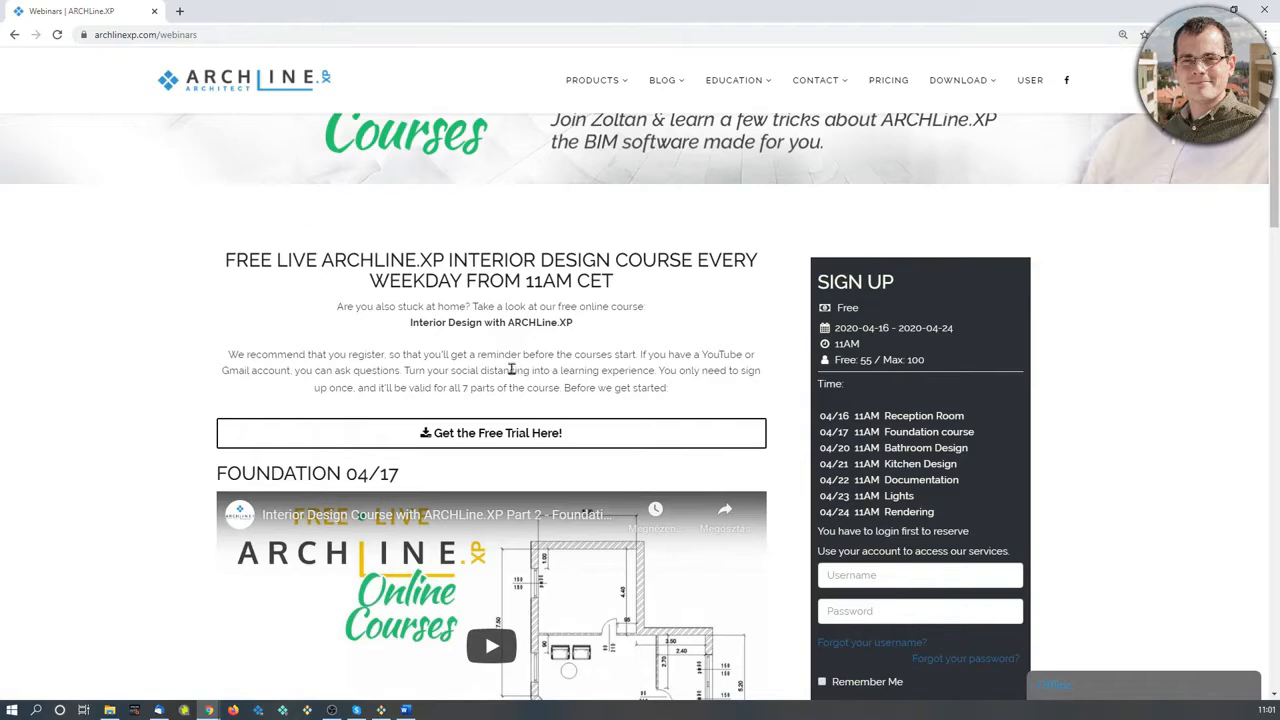
scroll(512, 368, "down", 1)
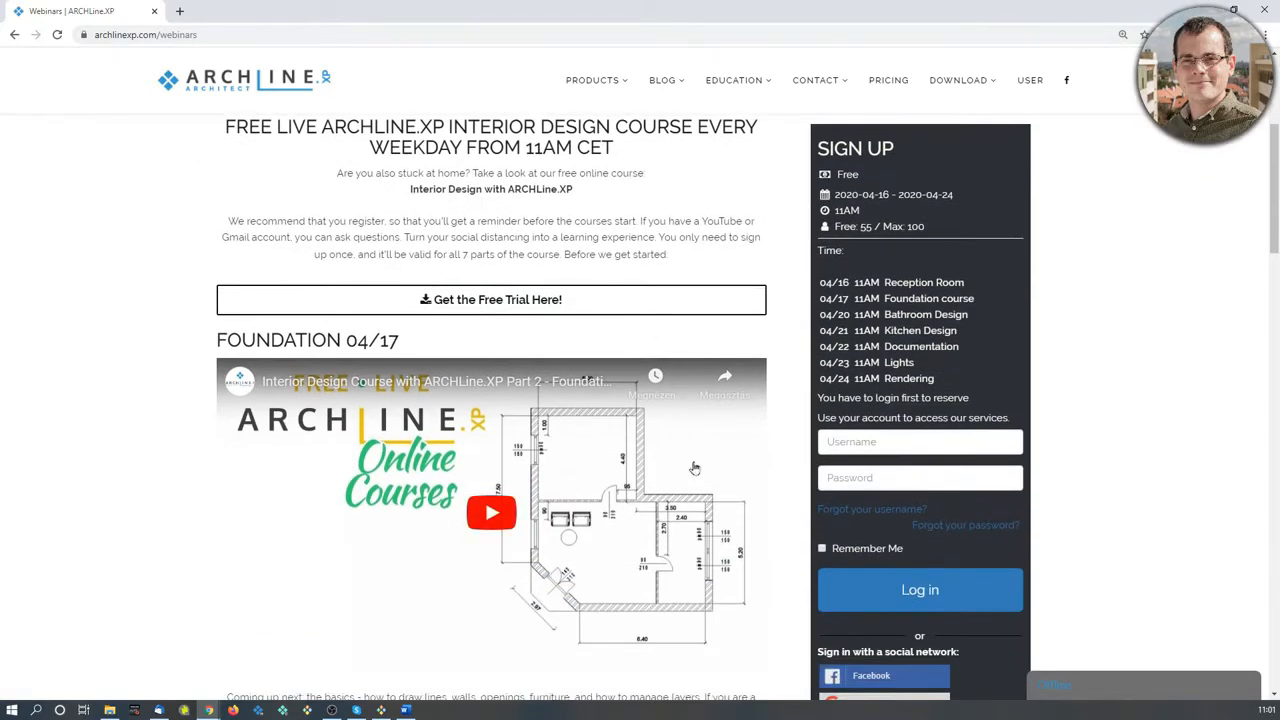
scroll(695, 468, "down", 5)
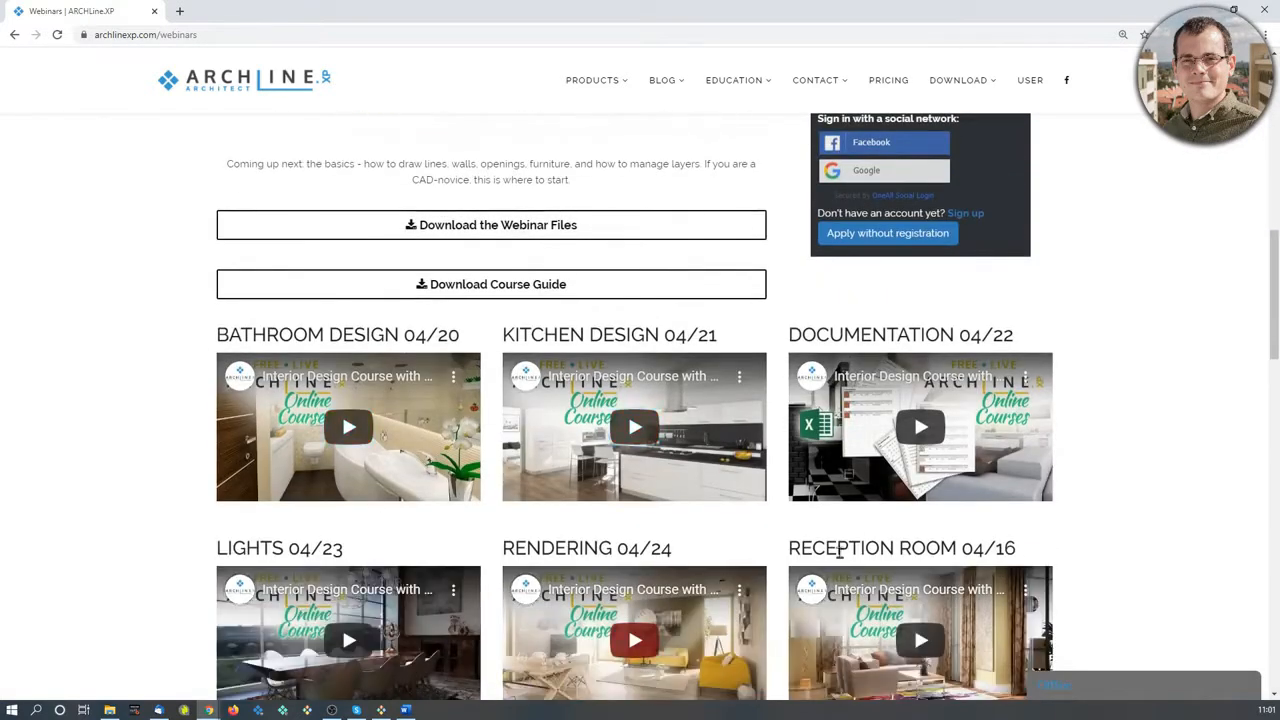
scroll(863, 523, "down", 4)
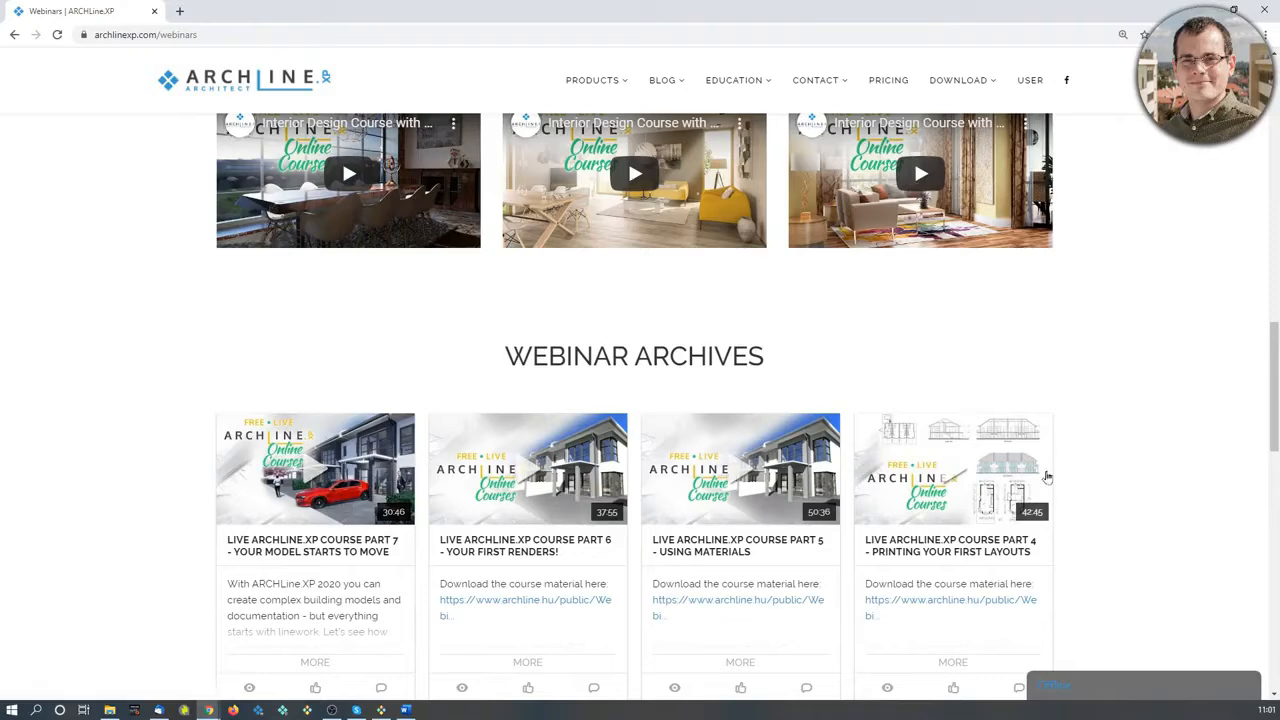
scroll(899, 485, "up", 4)
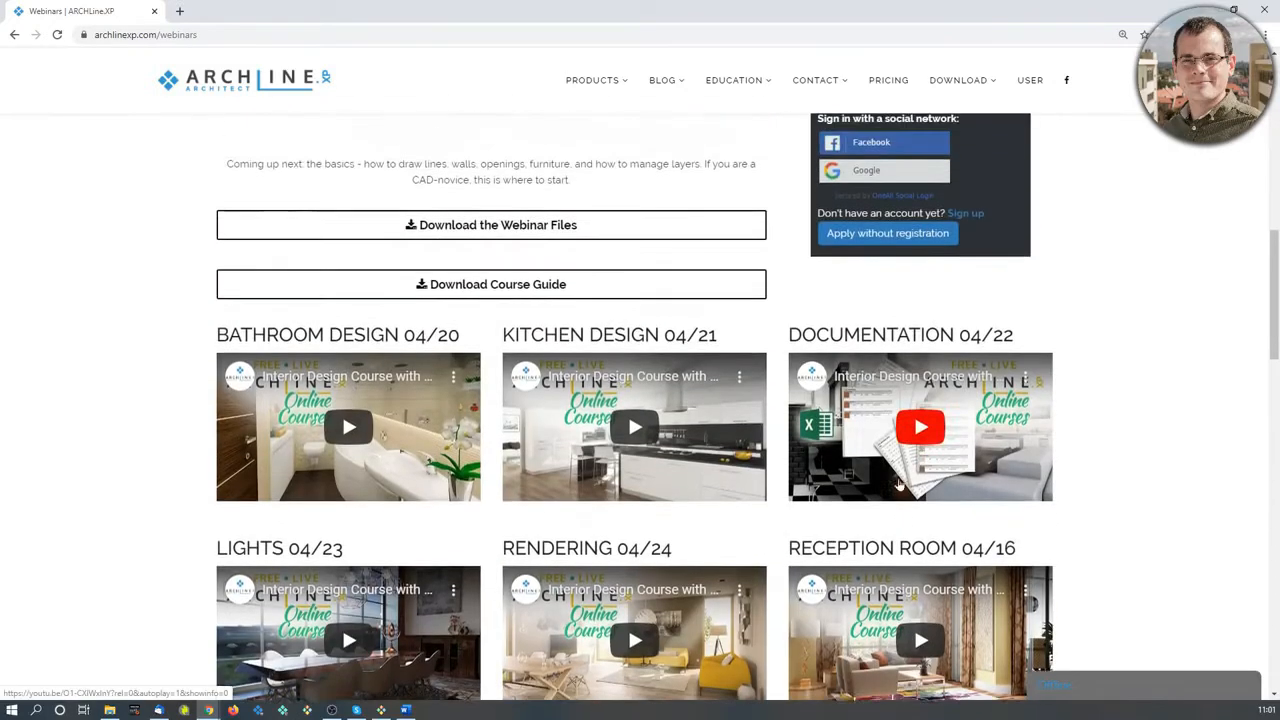
scroll(899, 485, "up", 1)
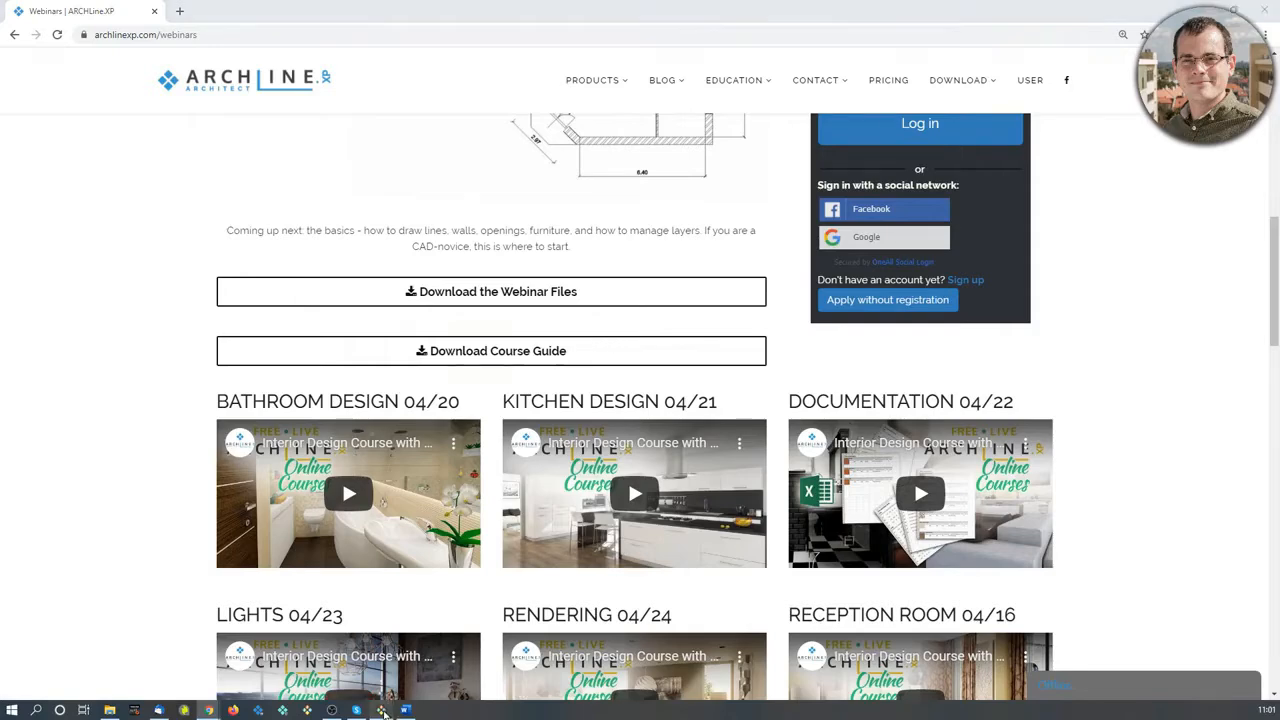
Return to ARCHLine.XP, close the Foundation_final project without saving and create a new project.
left_click(382, 709)
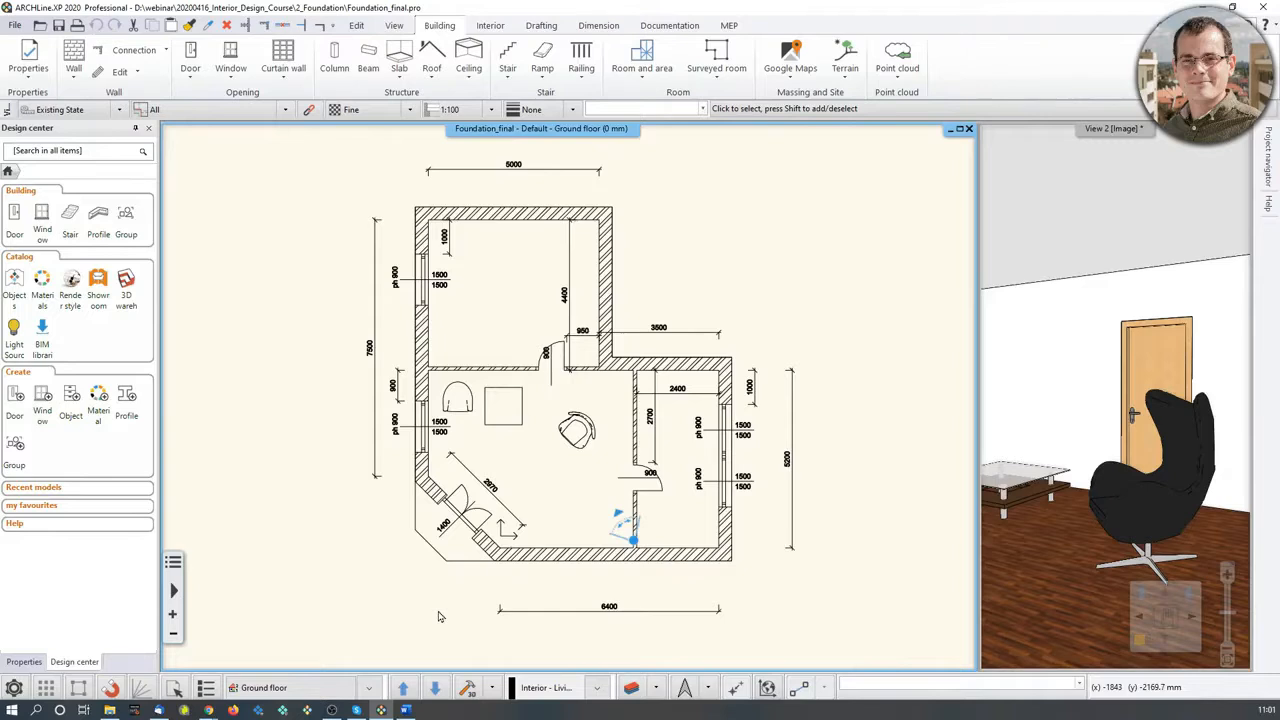
left_click(15, 25)
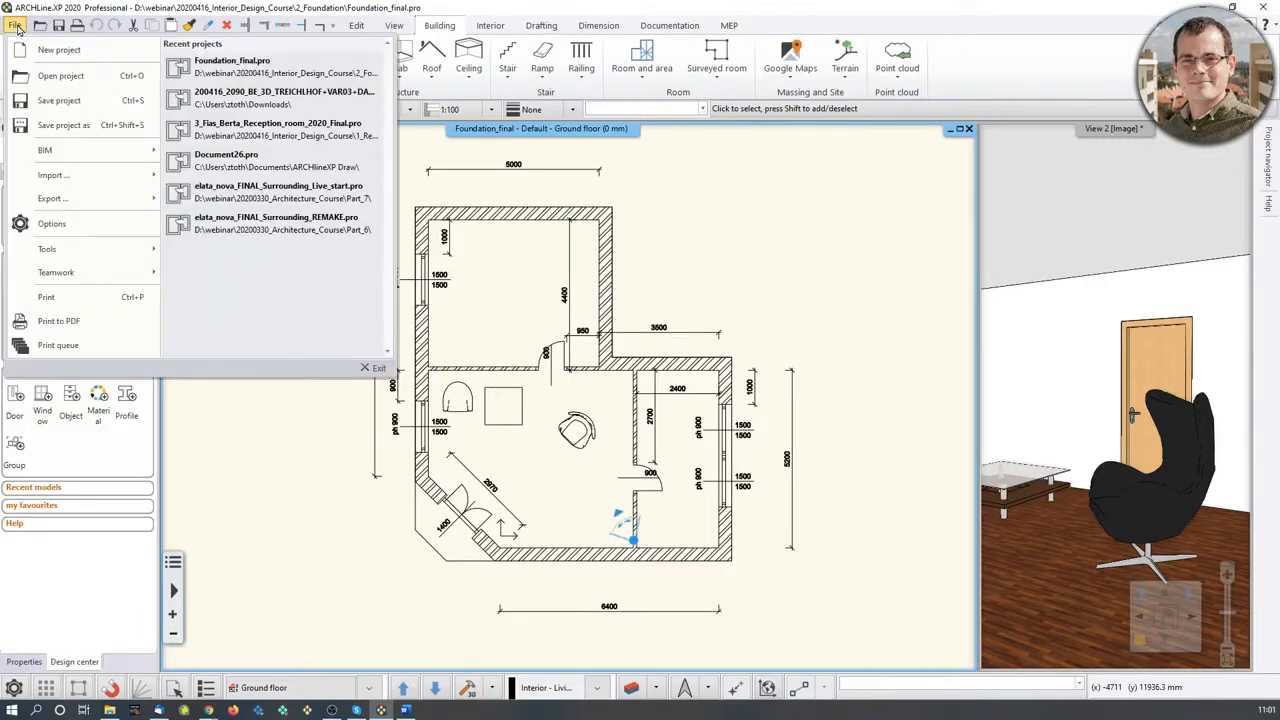
left_click(41, 51)
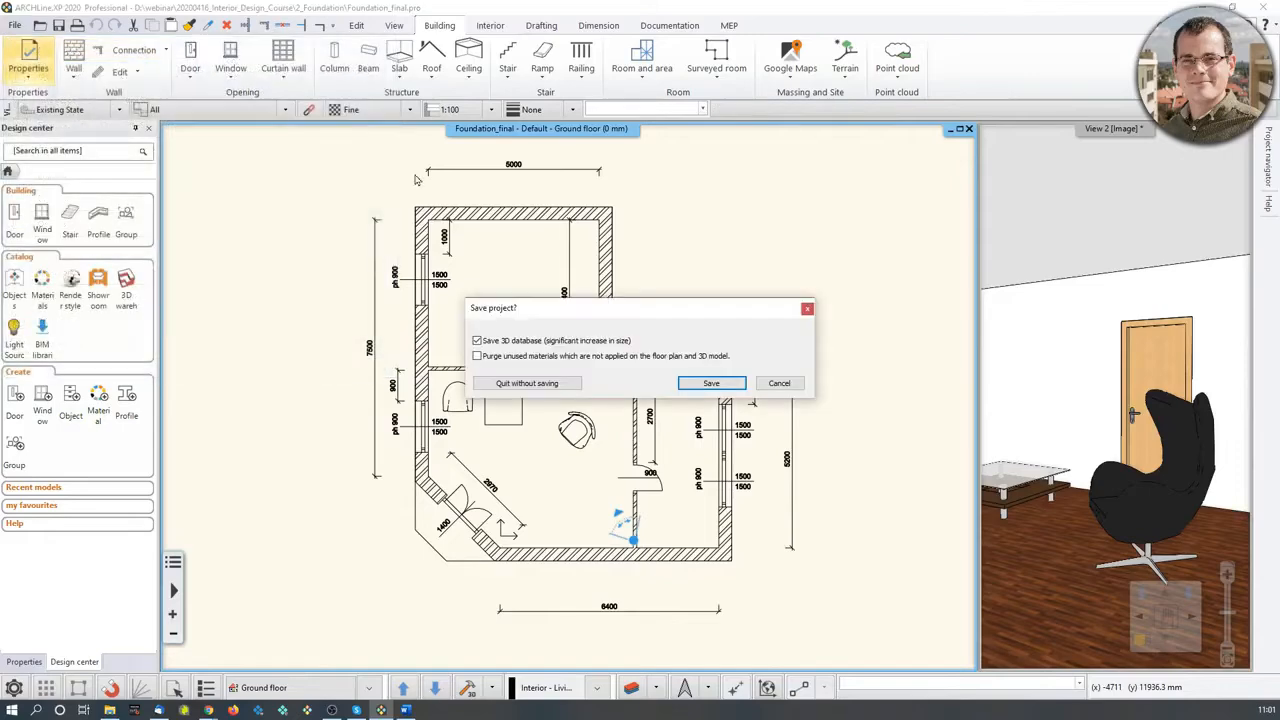
left_click(527, 383)
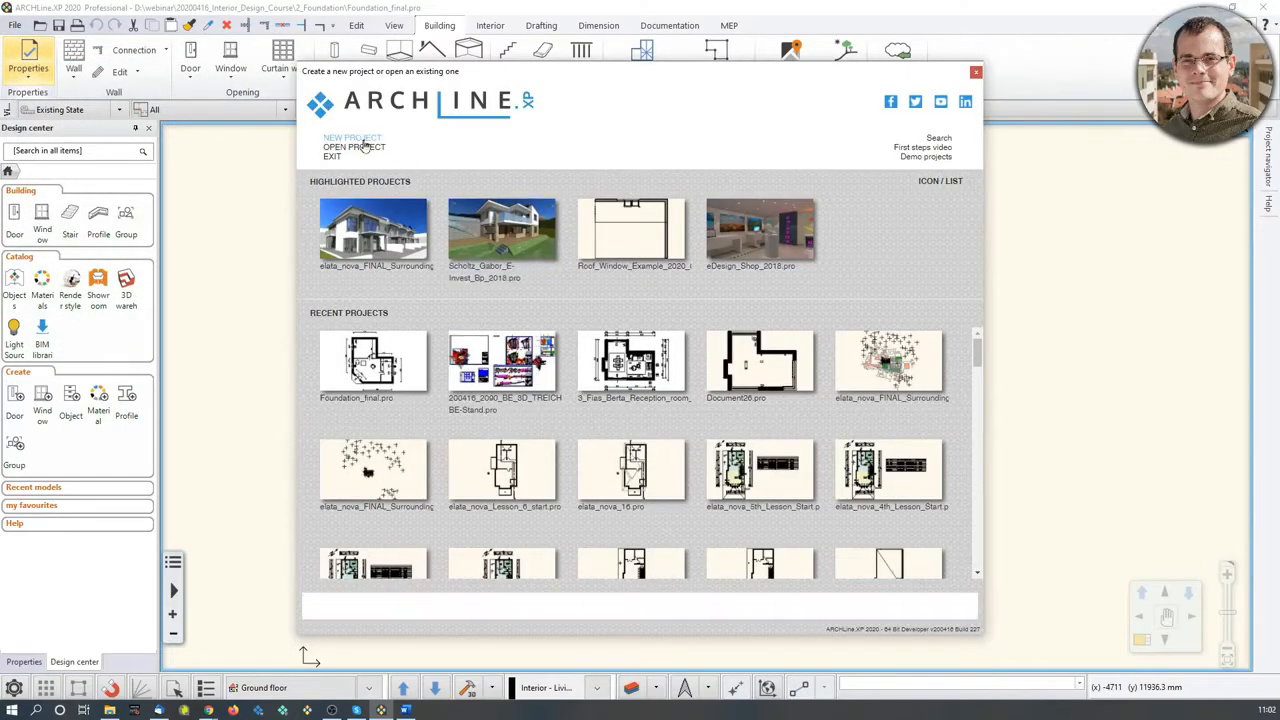
left_click(365, 139)
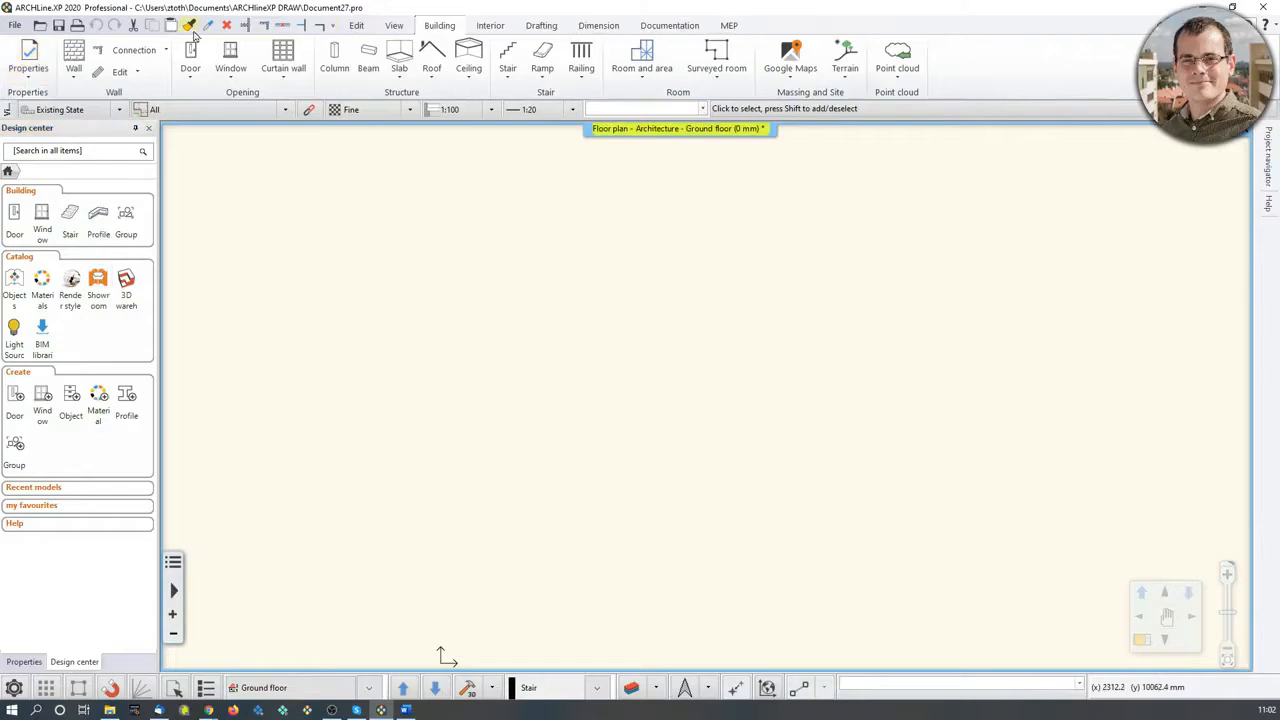
left_click(398, 28)
left_click(444, 27)
left_click(492, 27)
left_click(540, 28)
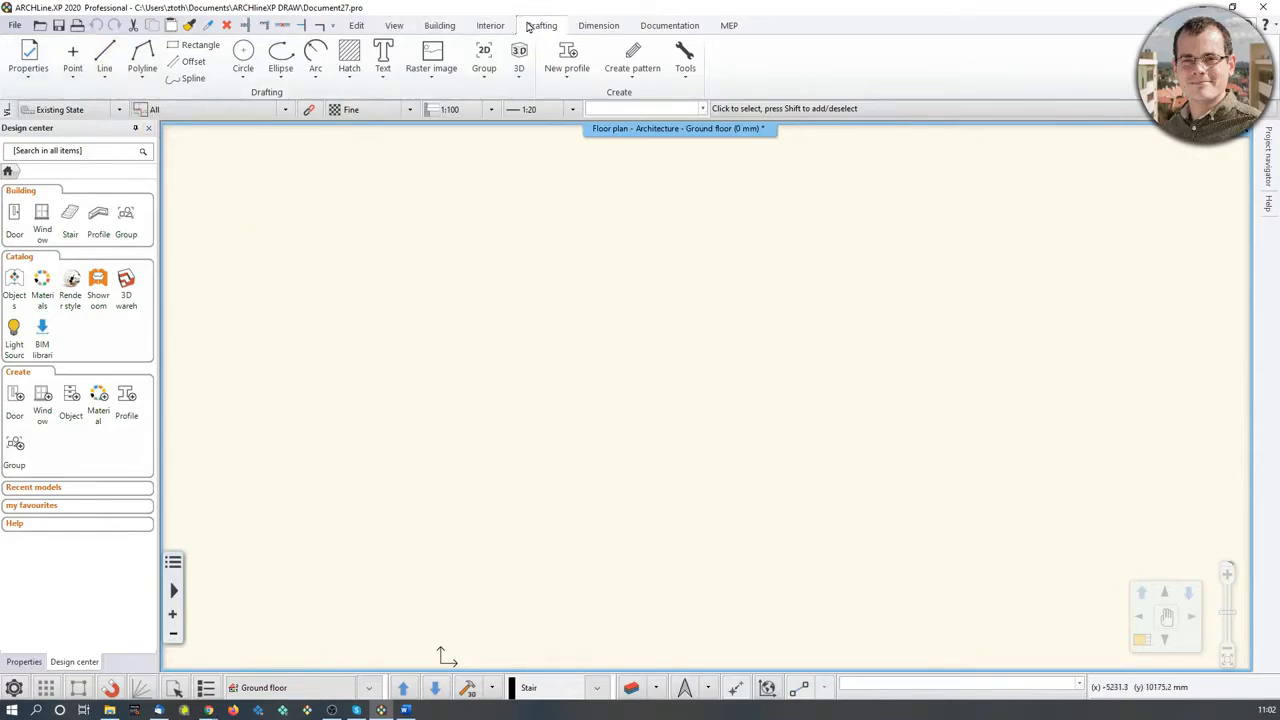
left_click(105, 57)
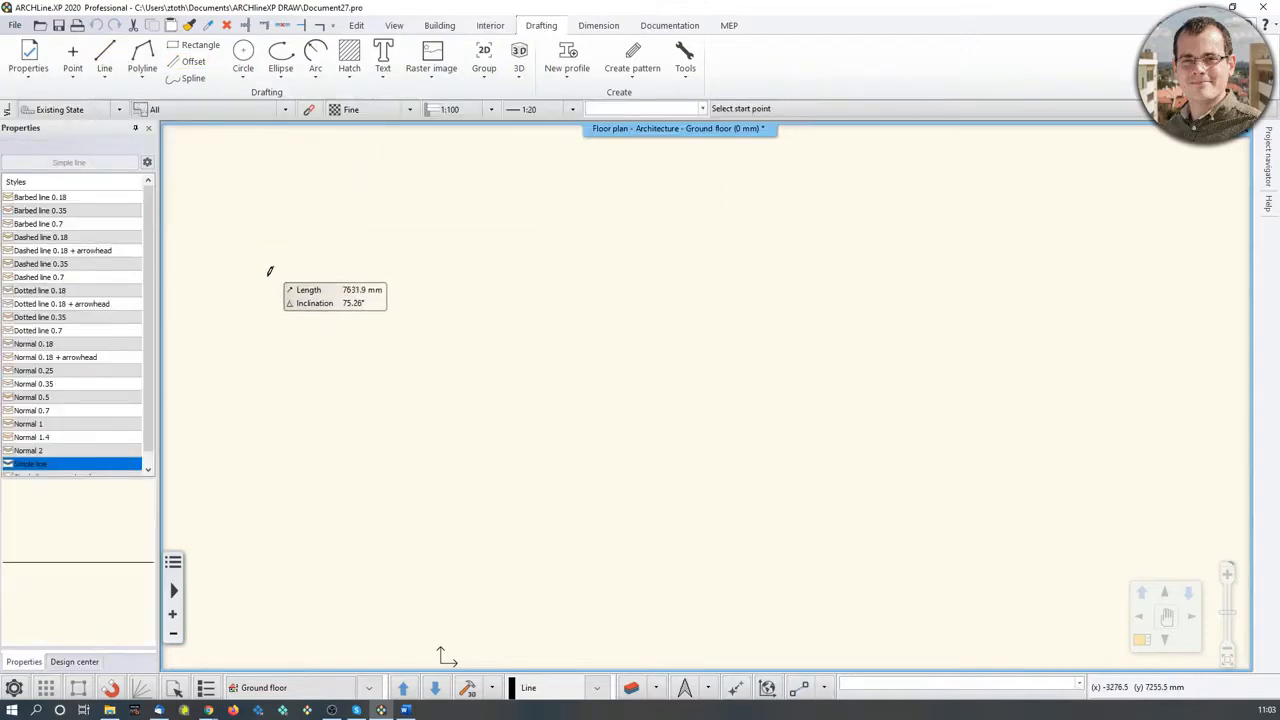
key("Return")
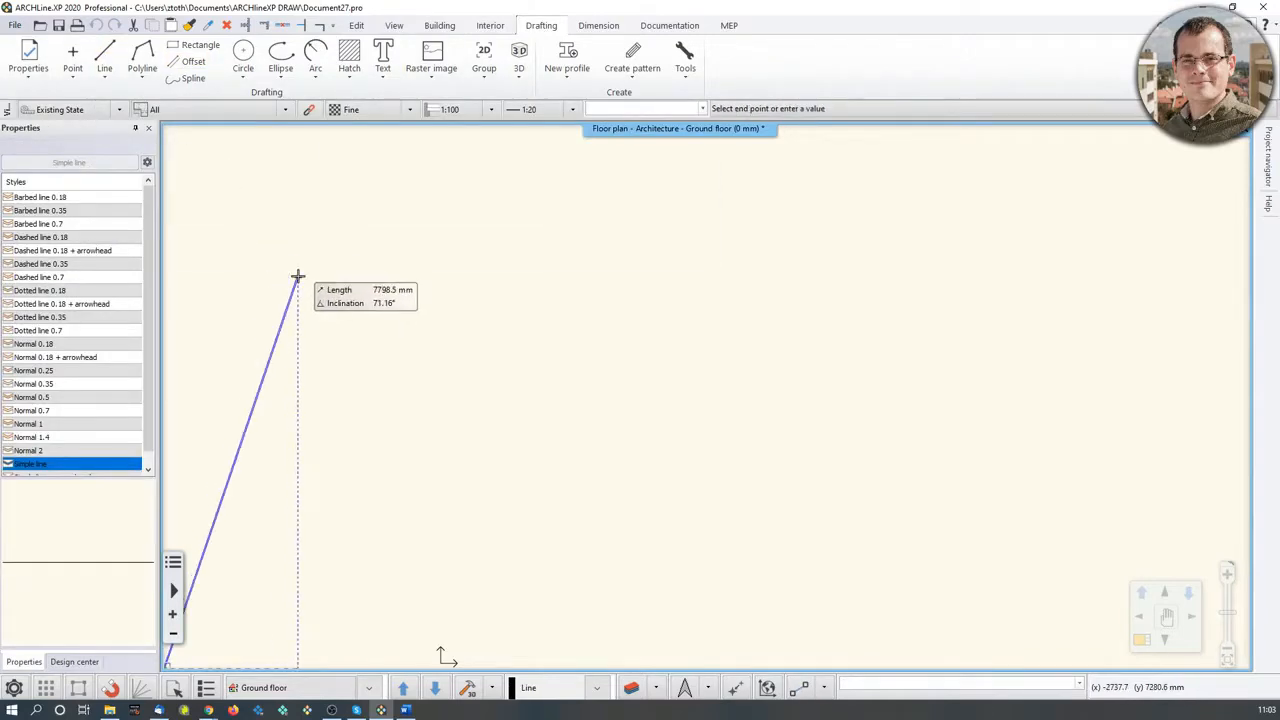
key("Escape")
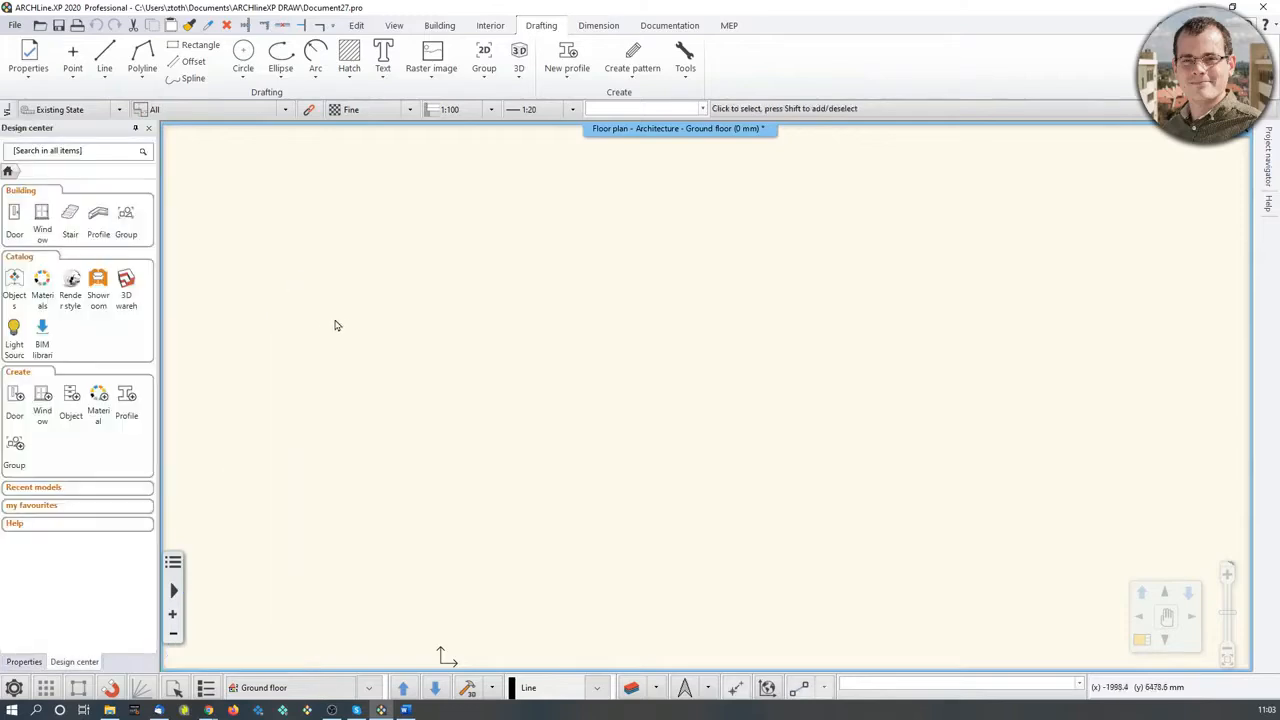
Draw a horizontal line with the Line command and continue it with a rising and a falling segment that form a peak.
type("line")
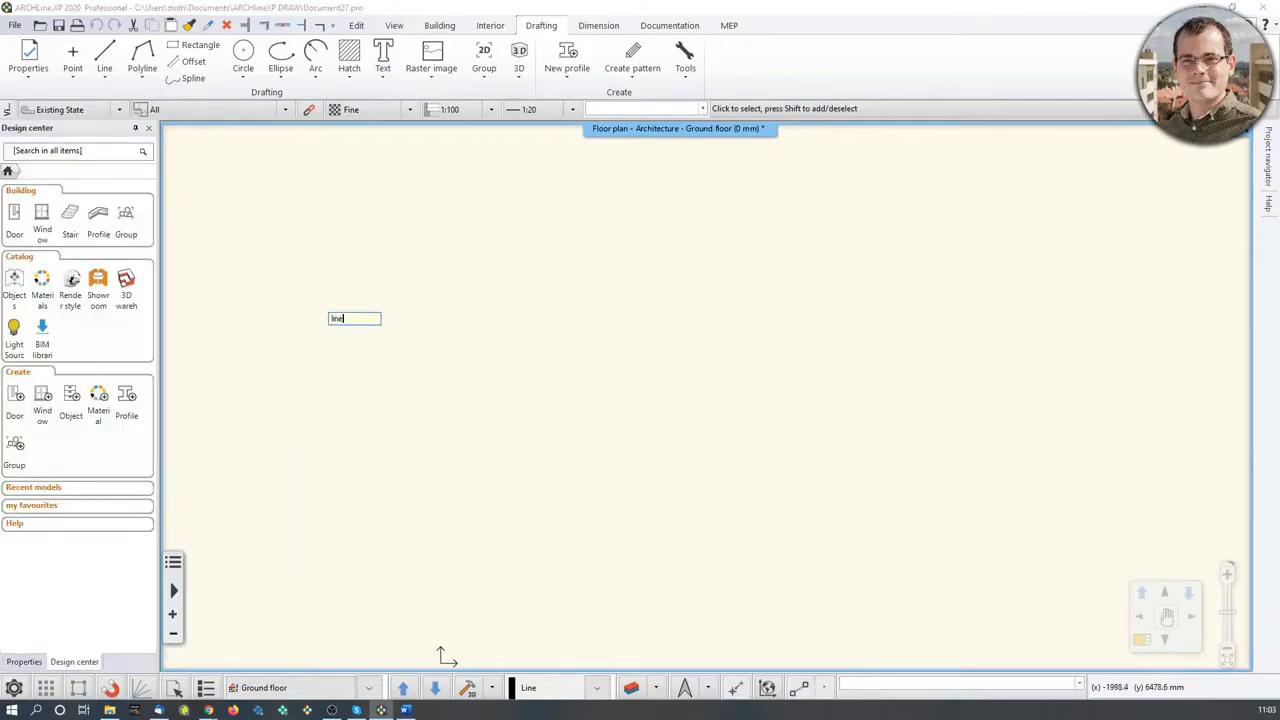
key("Return")
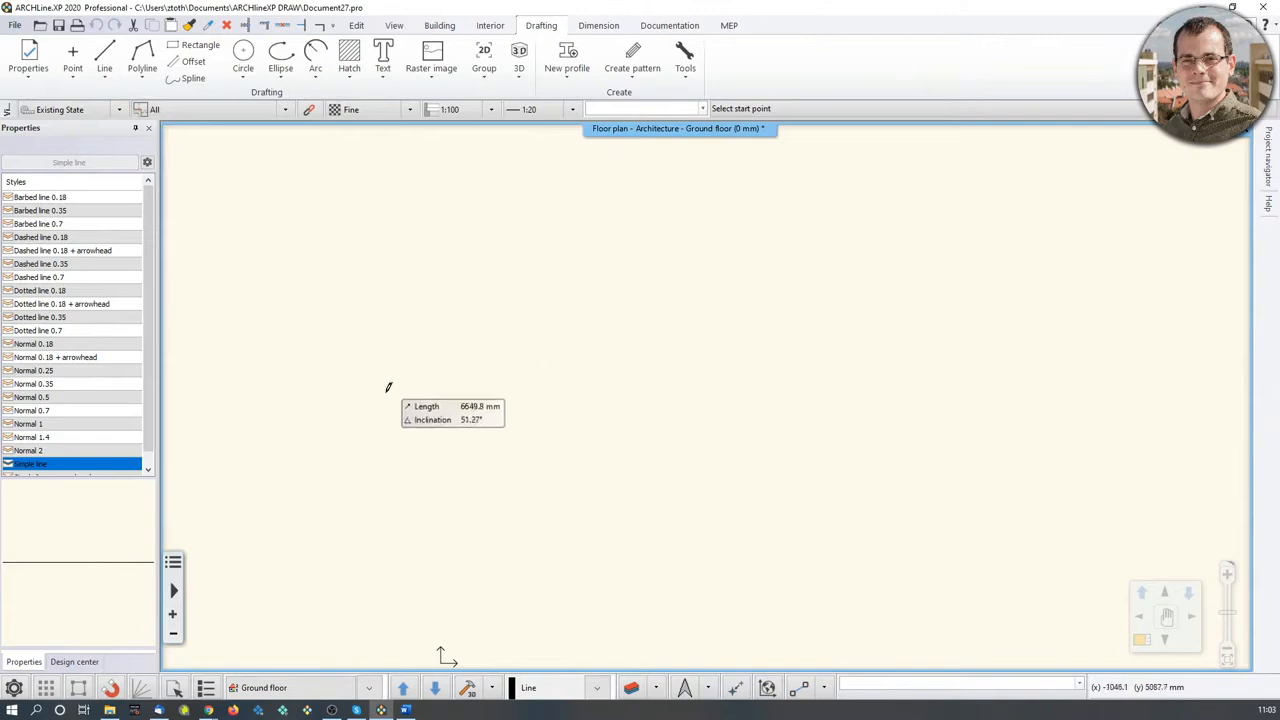
left_click(311, 352)
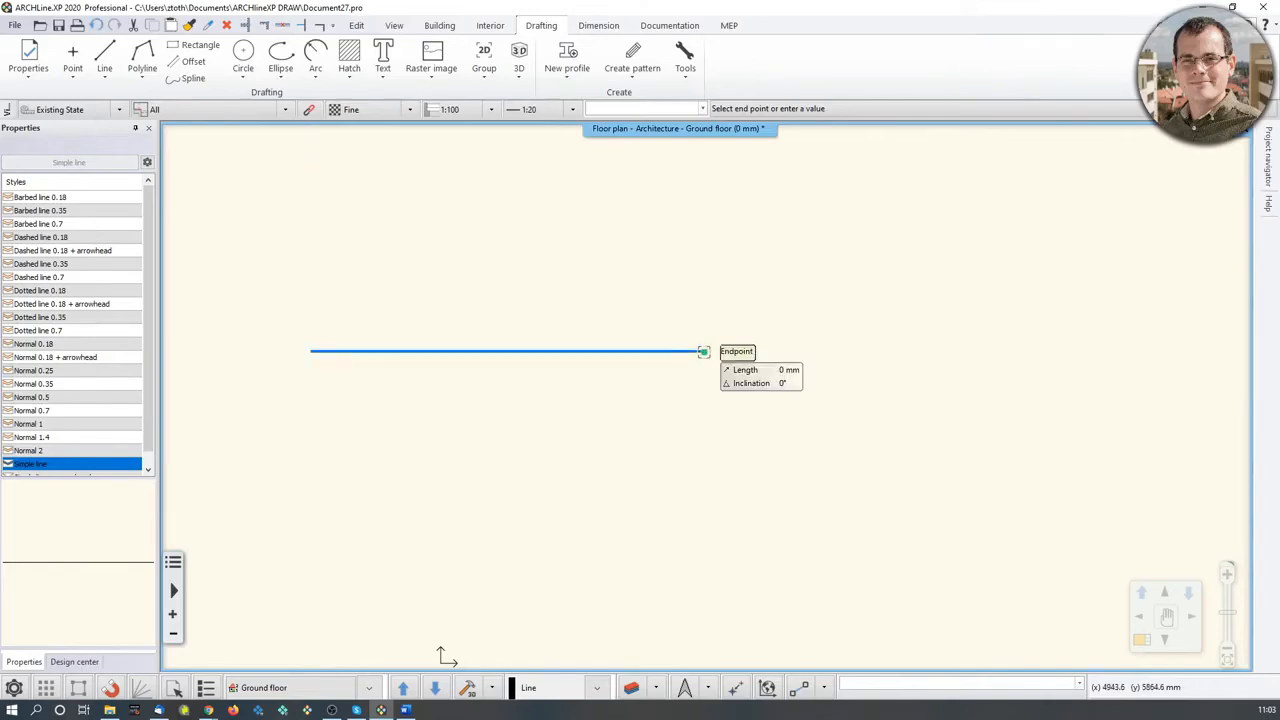
left_click(705, 351)
left_click(785, 241)
left_click(860, 345)
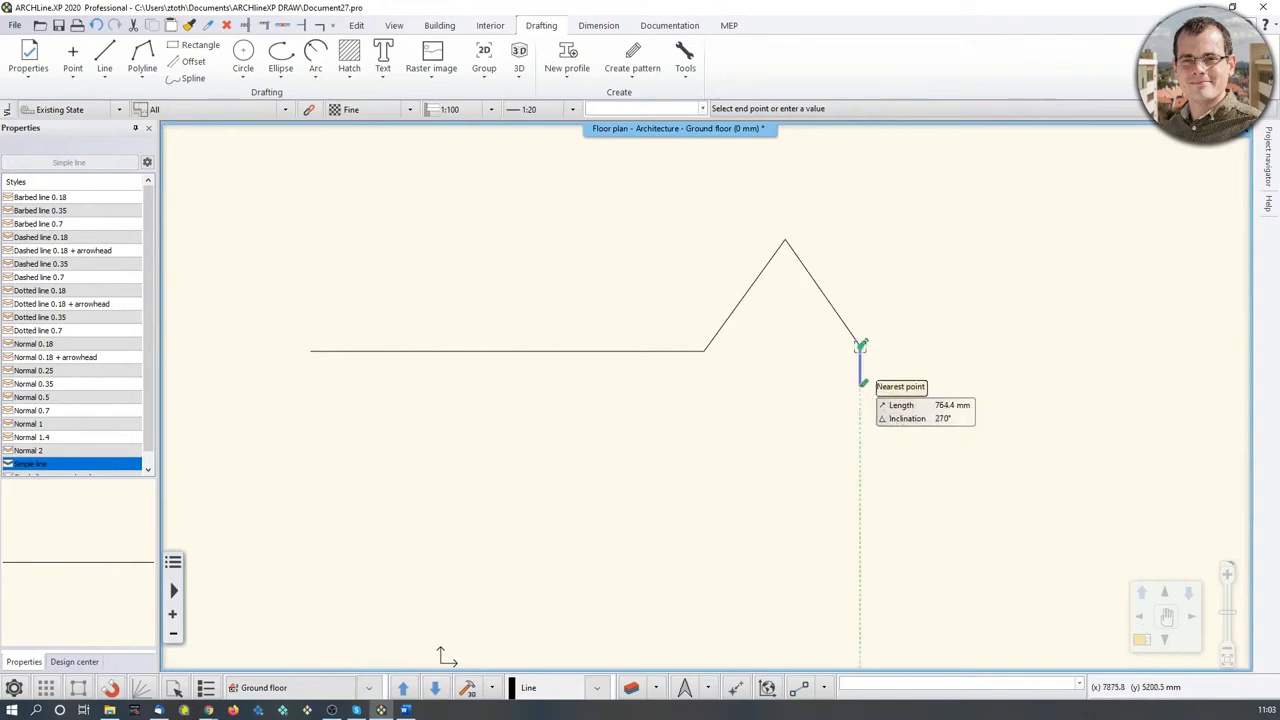
key("Return")
scroll(815, 390, "down", 3)
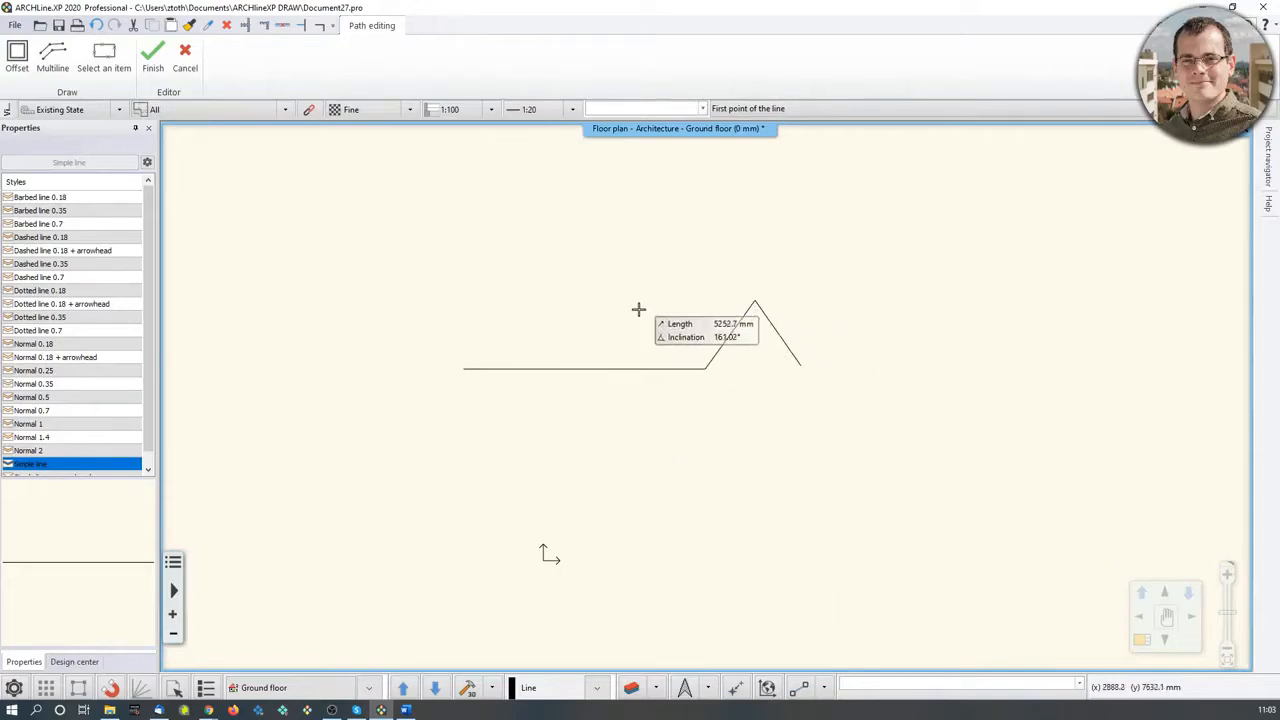
key("Escape")
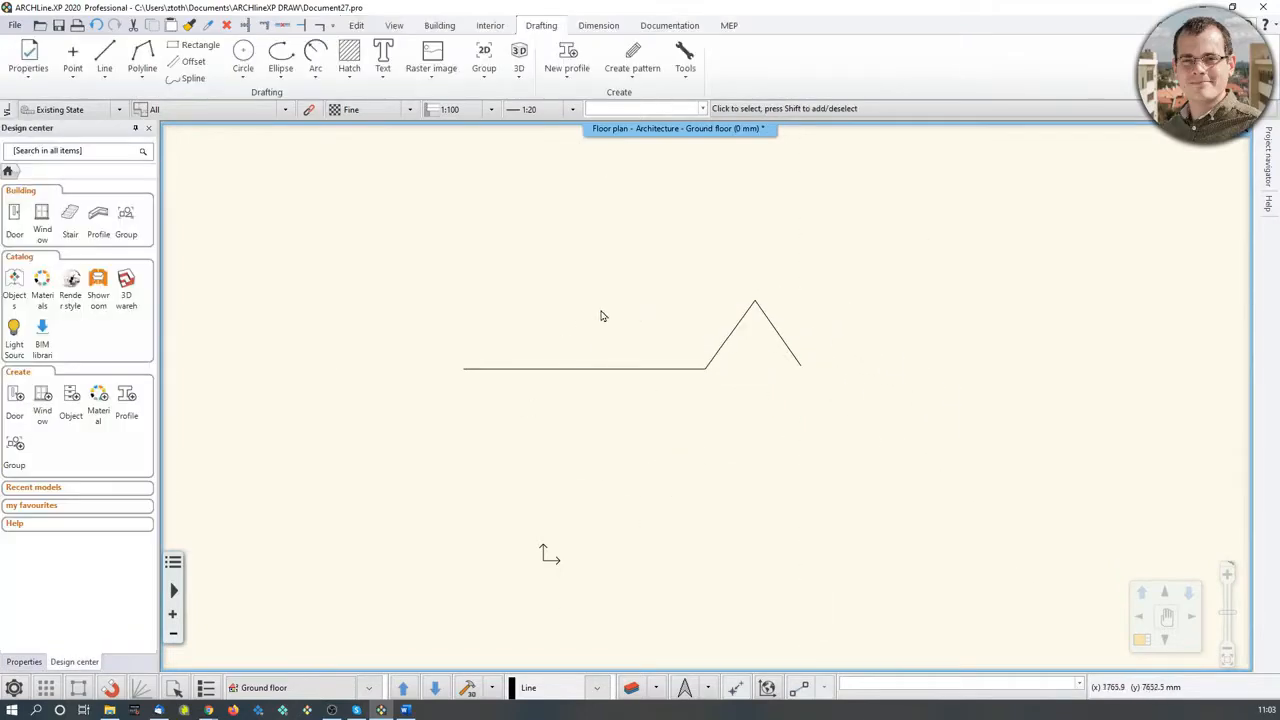
middle_click_drag(591, 303, 606, 309)
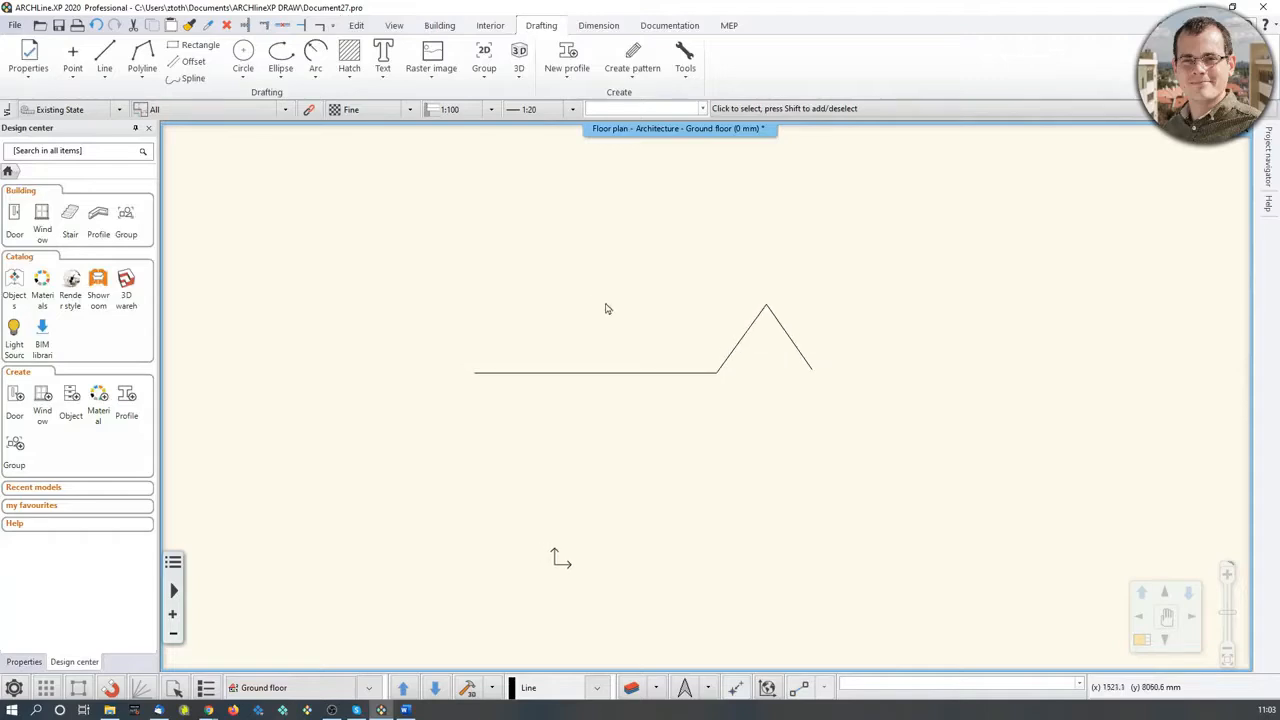
Repeat the Line command and draw a 5000 mm horizontal line above the existing peaked linework.
right_click(569, 259)
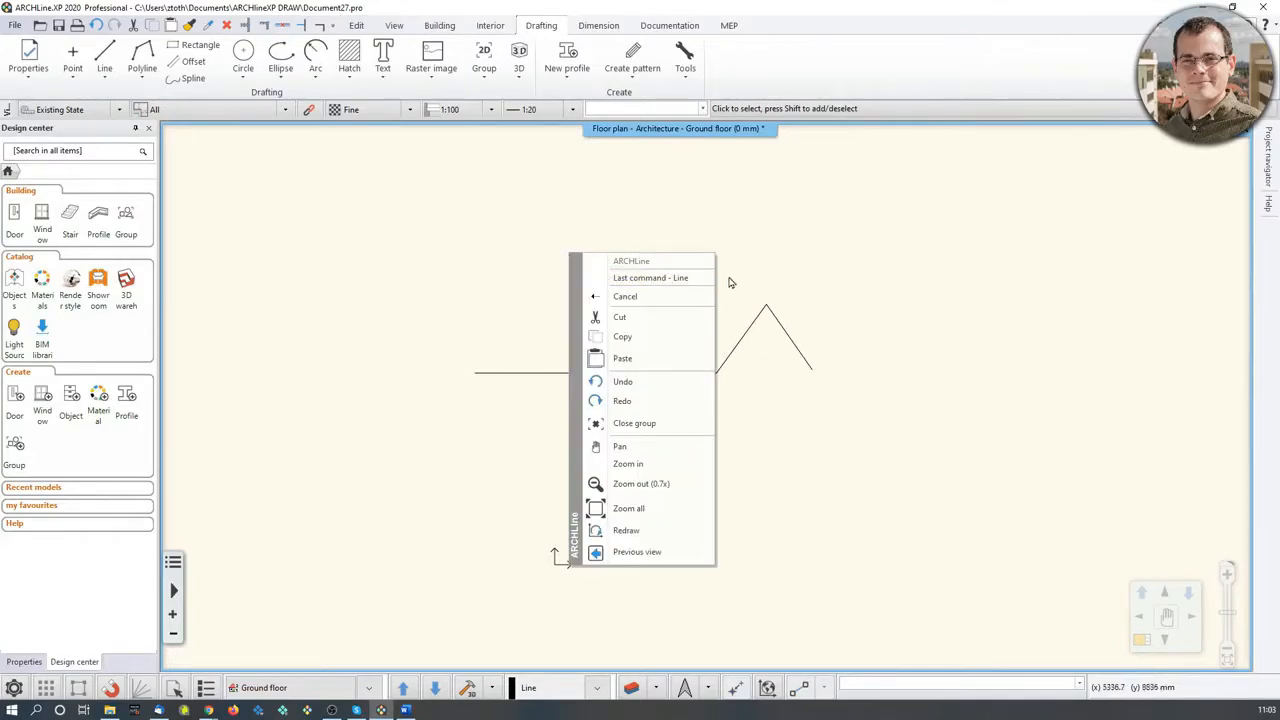
left_click(424, 246)
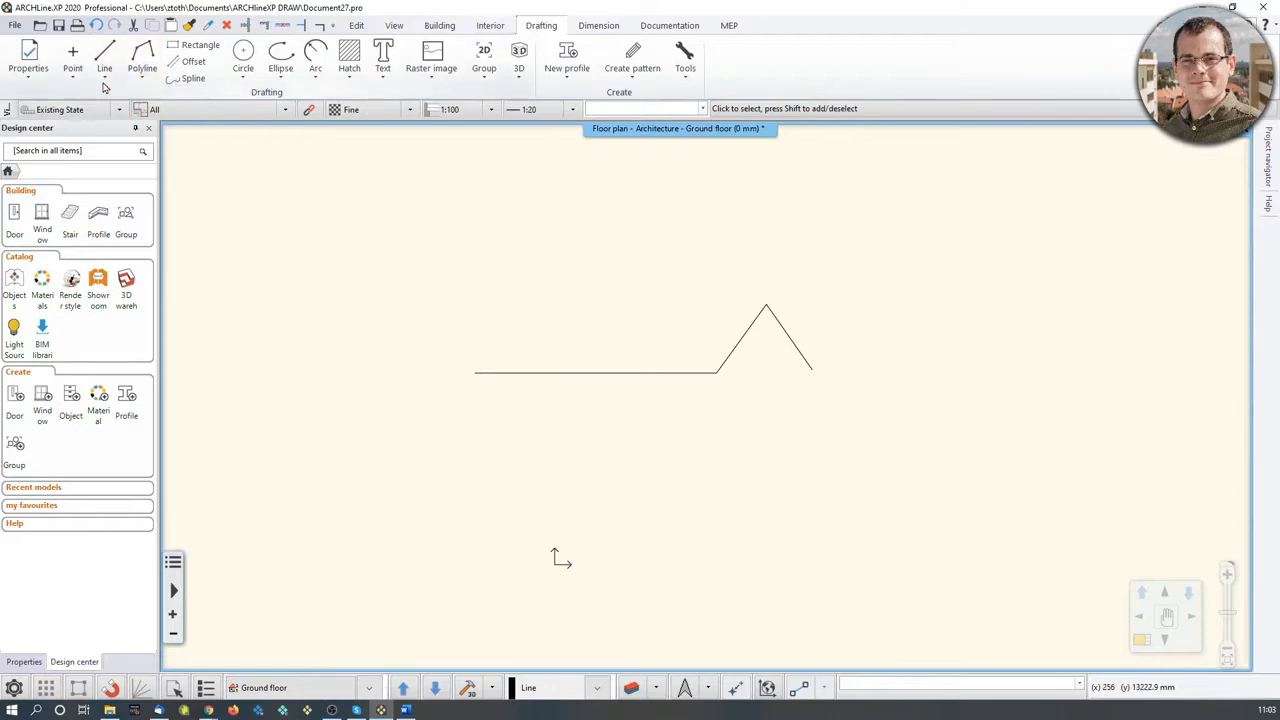
right_click(456, 240)
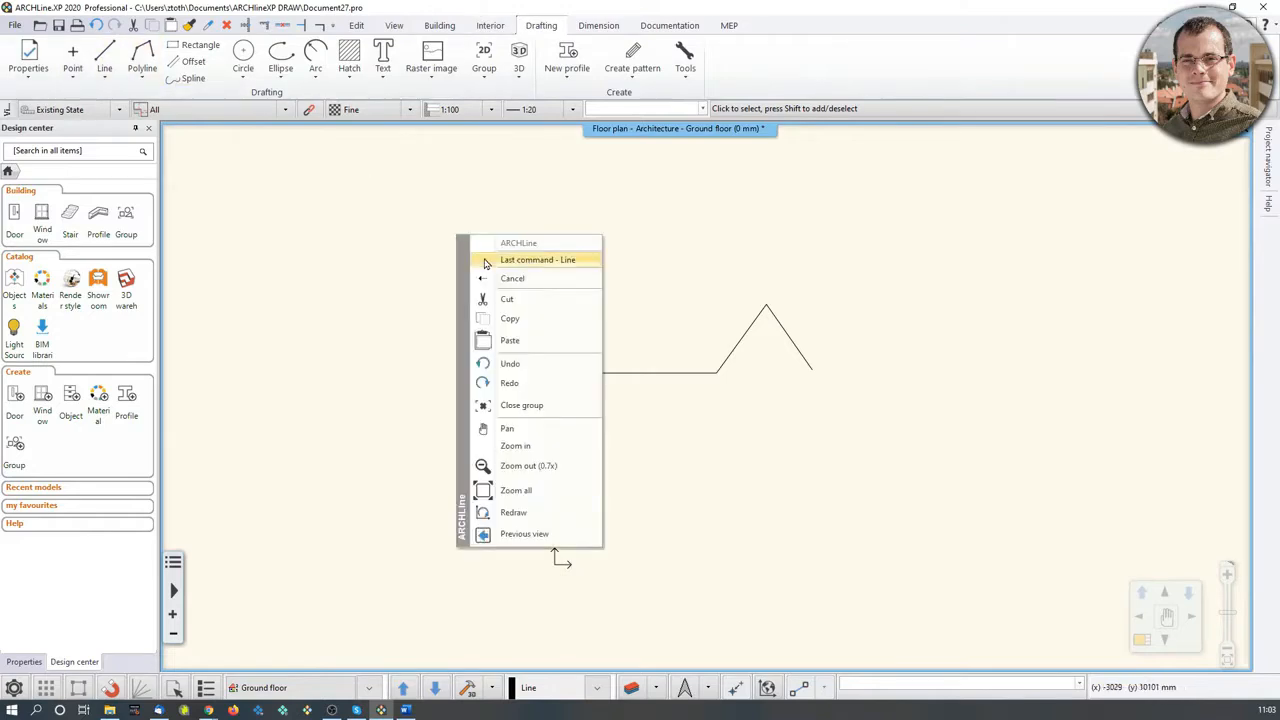
left_click(495, 259)
middle_click_drag(489, 287, 594, 517)
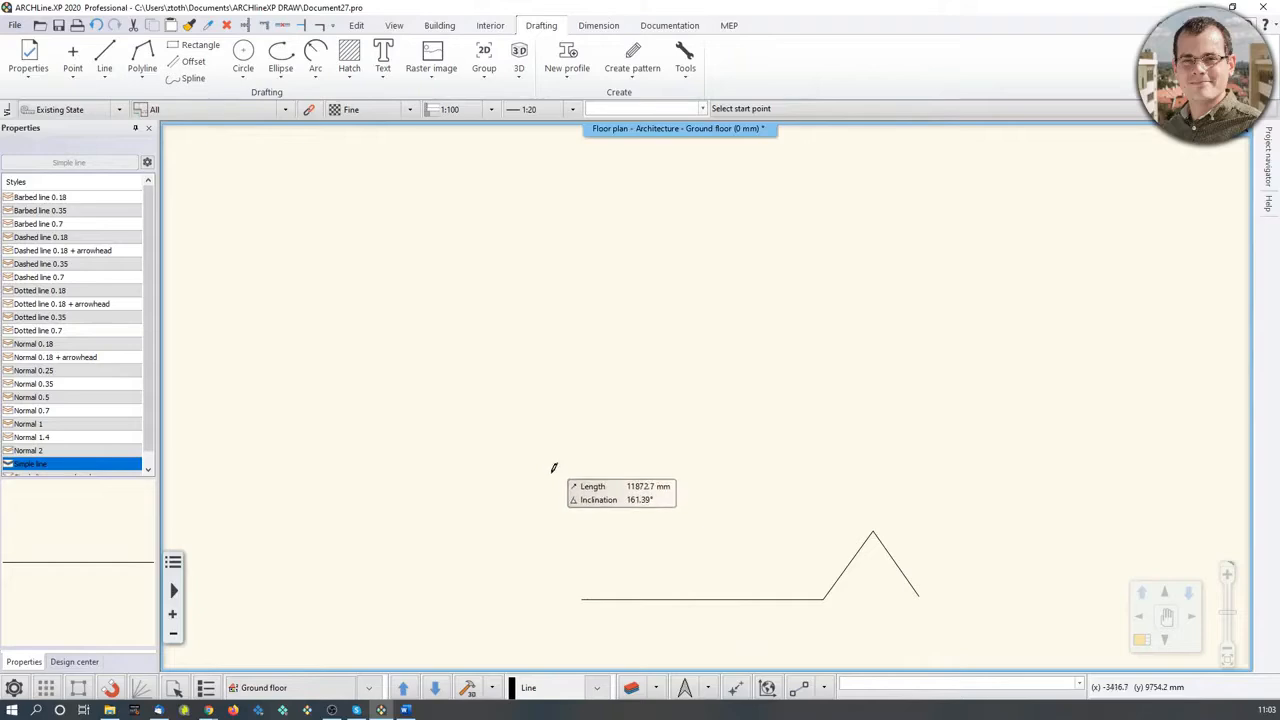
left_click(511, 460)
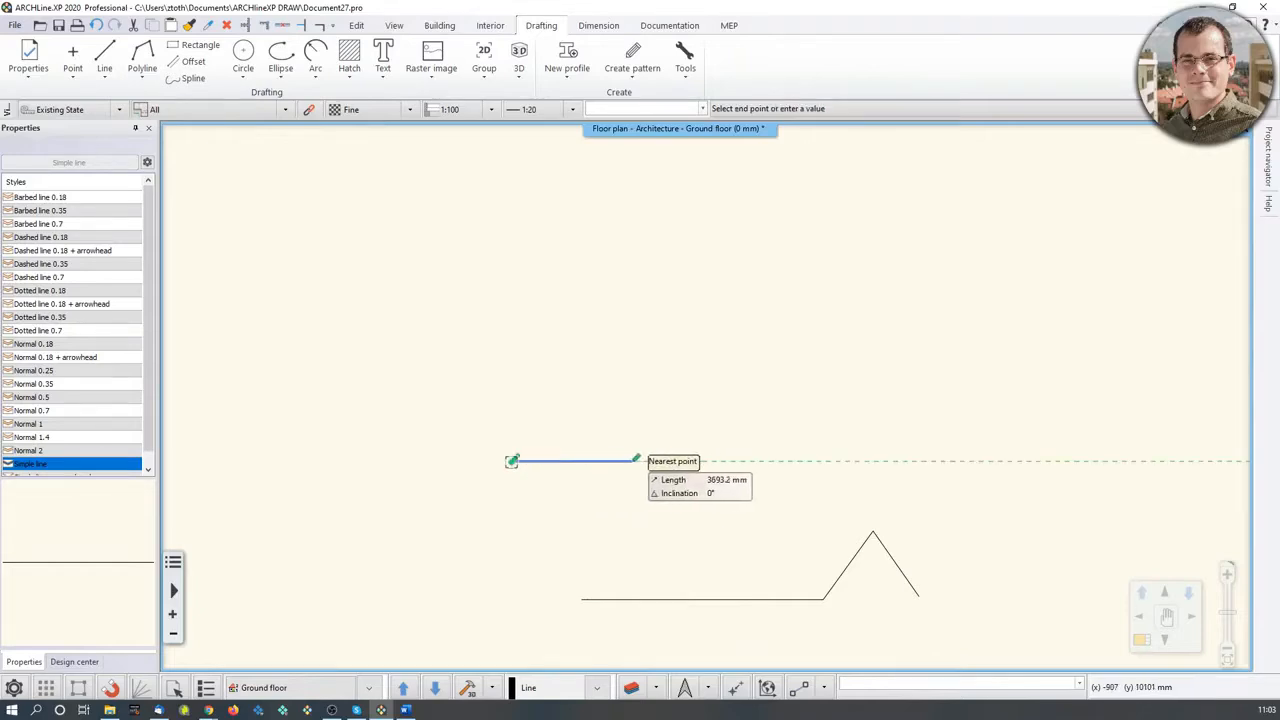
scroll(609, 470, "up", 3)
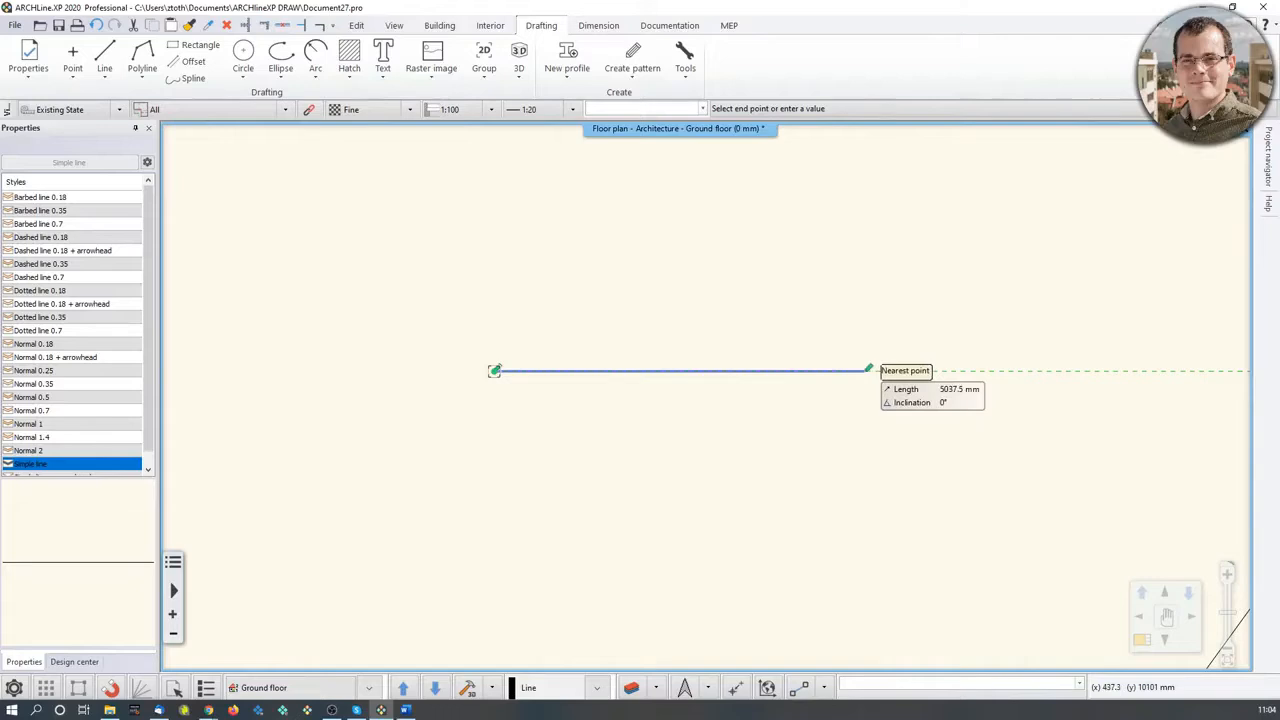
type("5000")
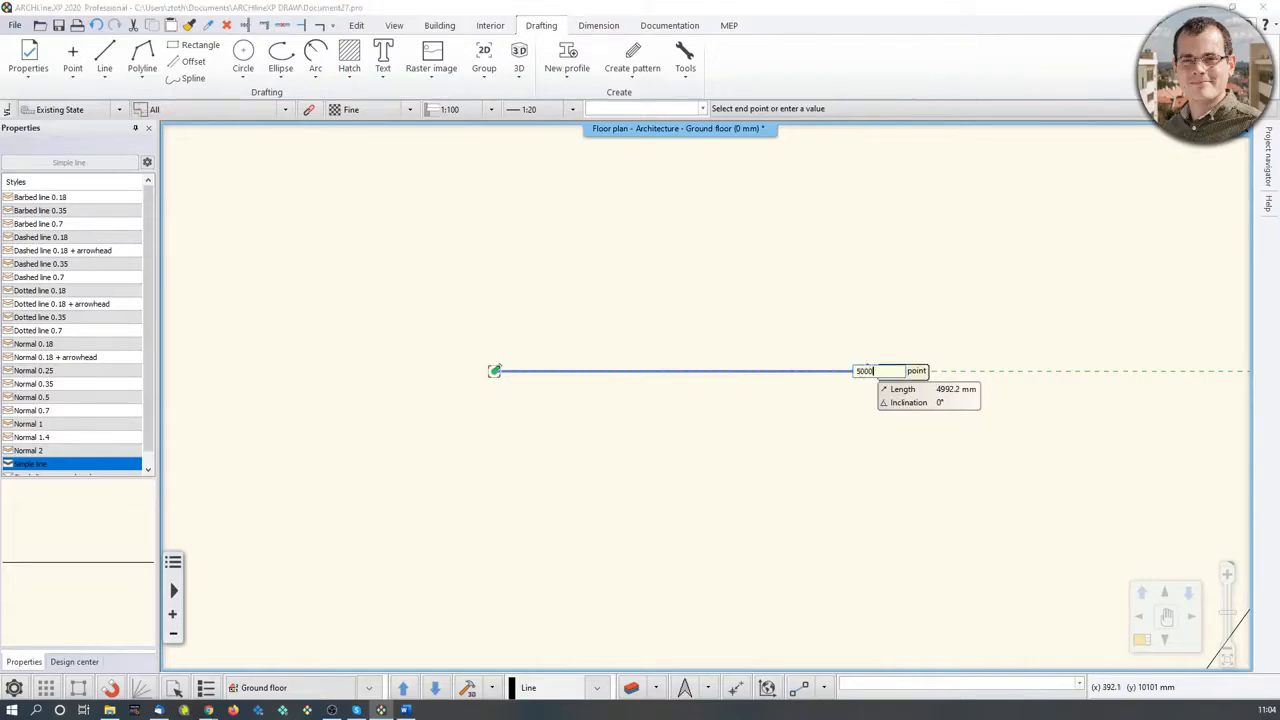
key("Return")
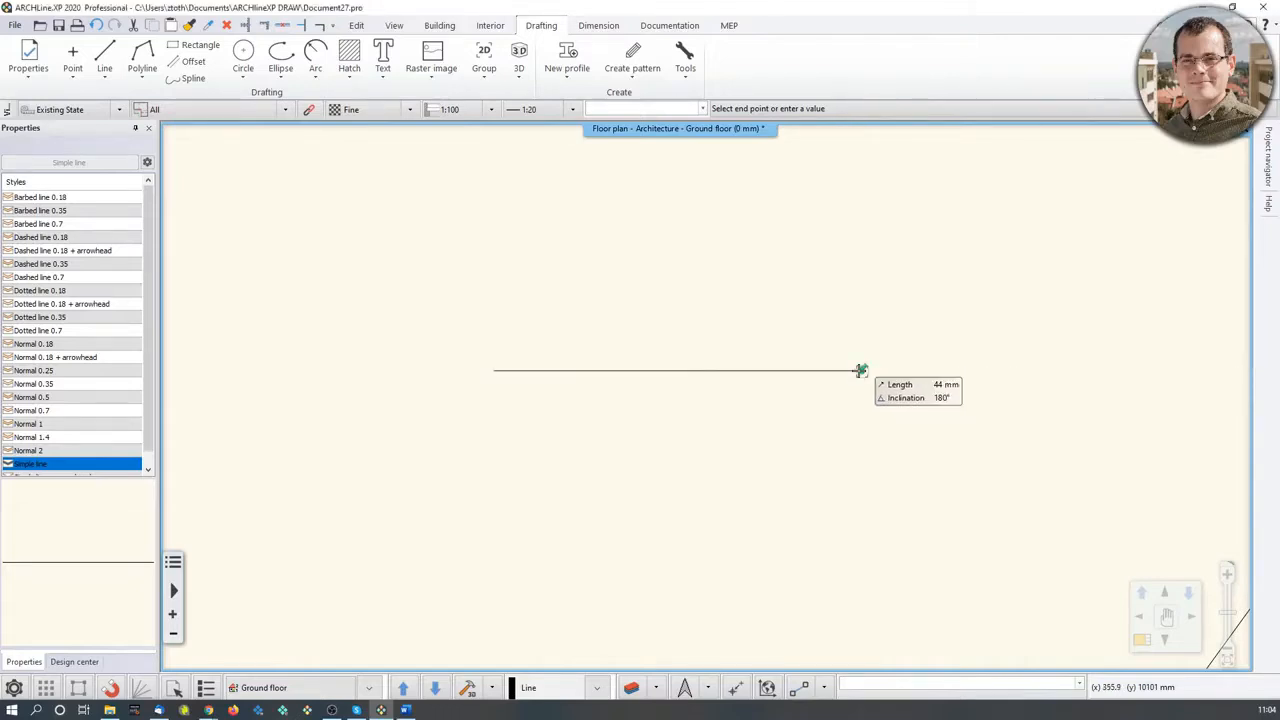
Continue from the right end of the horizontal line with a 5000 mm segment straight upward.
middle_click_drag(862, 283, 830, 486)
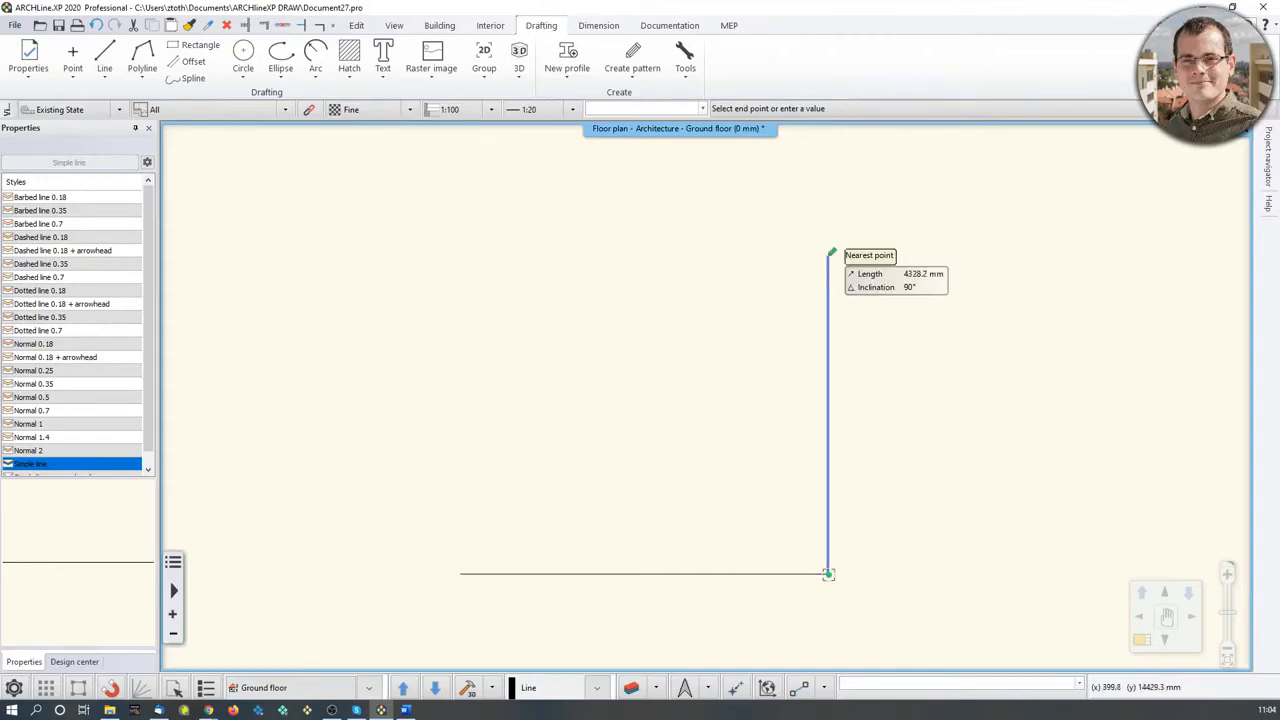
type("3")
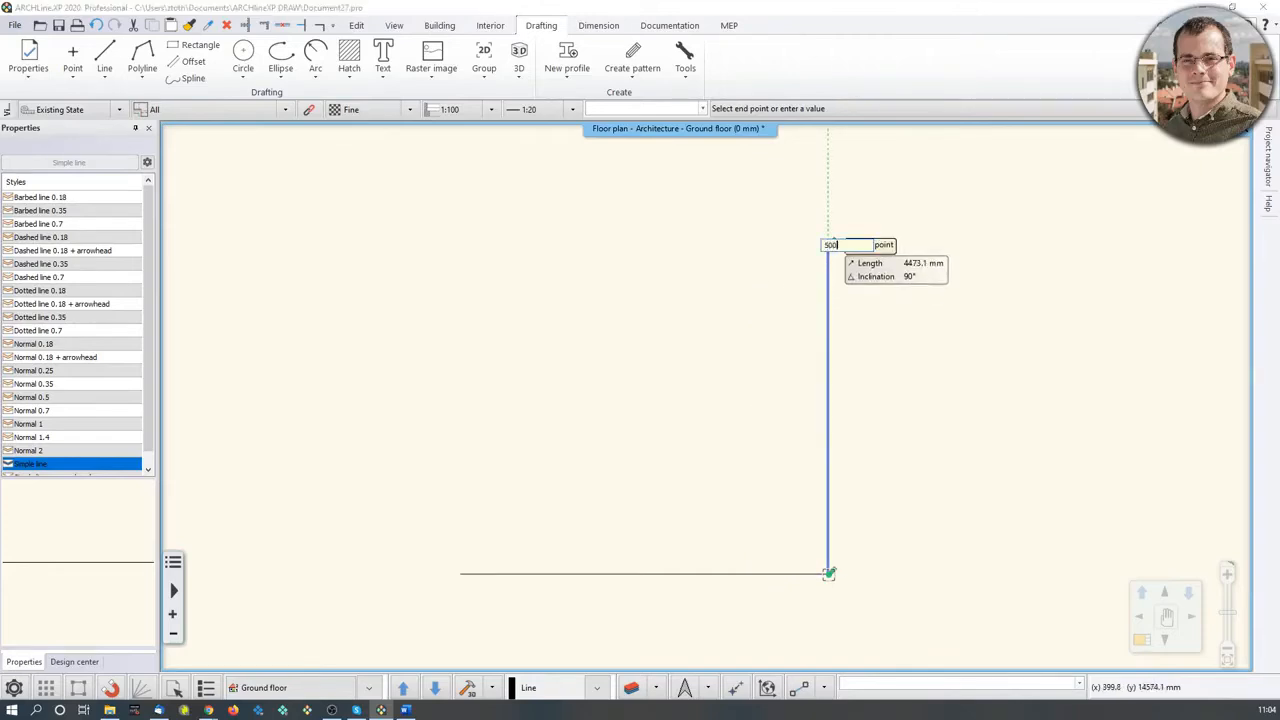
type("000")
key("Return")
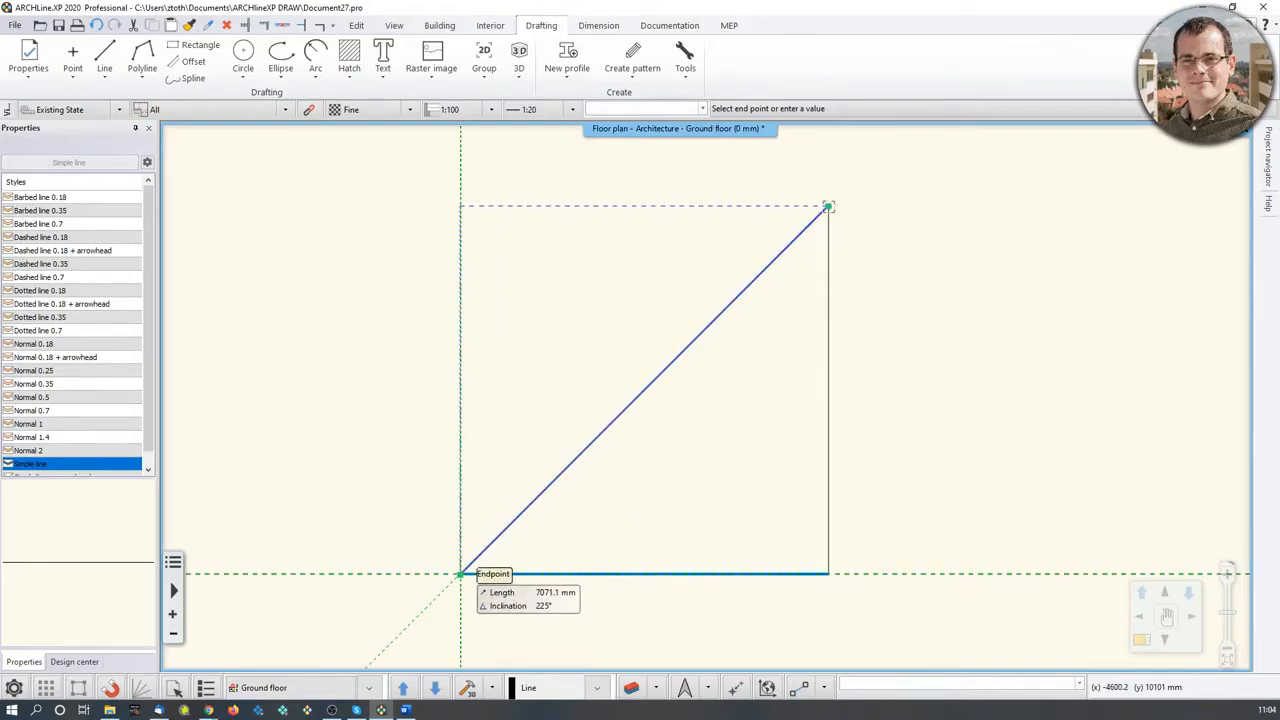
Close the outline into a square by adding its top and left sides aligned to the first line's start point, and end the Line command.
left_click(460, 206)
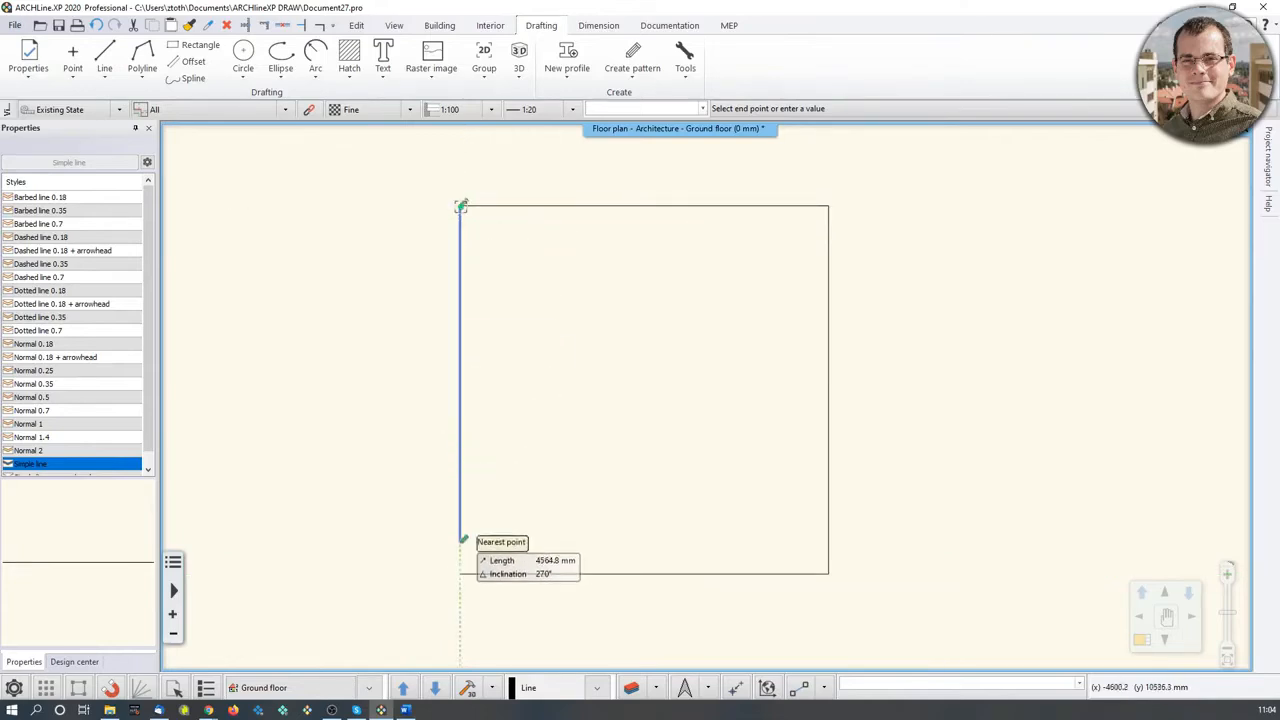
left_click(460, 573)
scroll(620, 452, "down", 2)
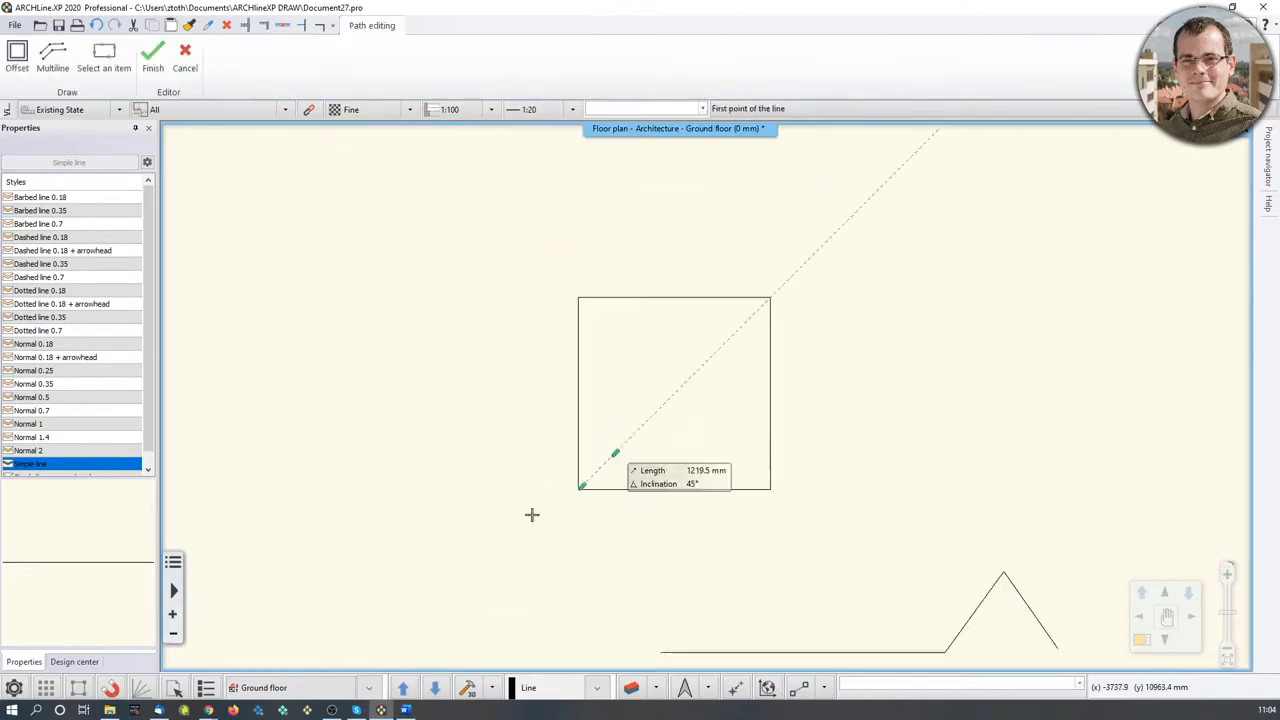
key("Escape")
Draw a circle beside the square with a radius of about 931 mm, its edge snapped to the square's right side.
middle_click_drag(689, 449, 632, 461)
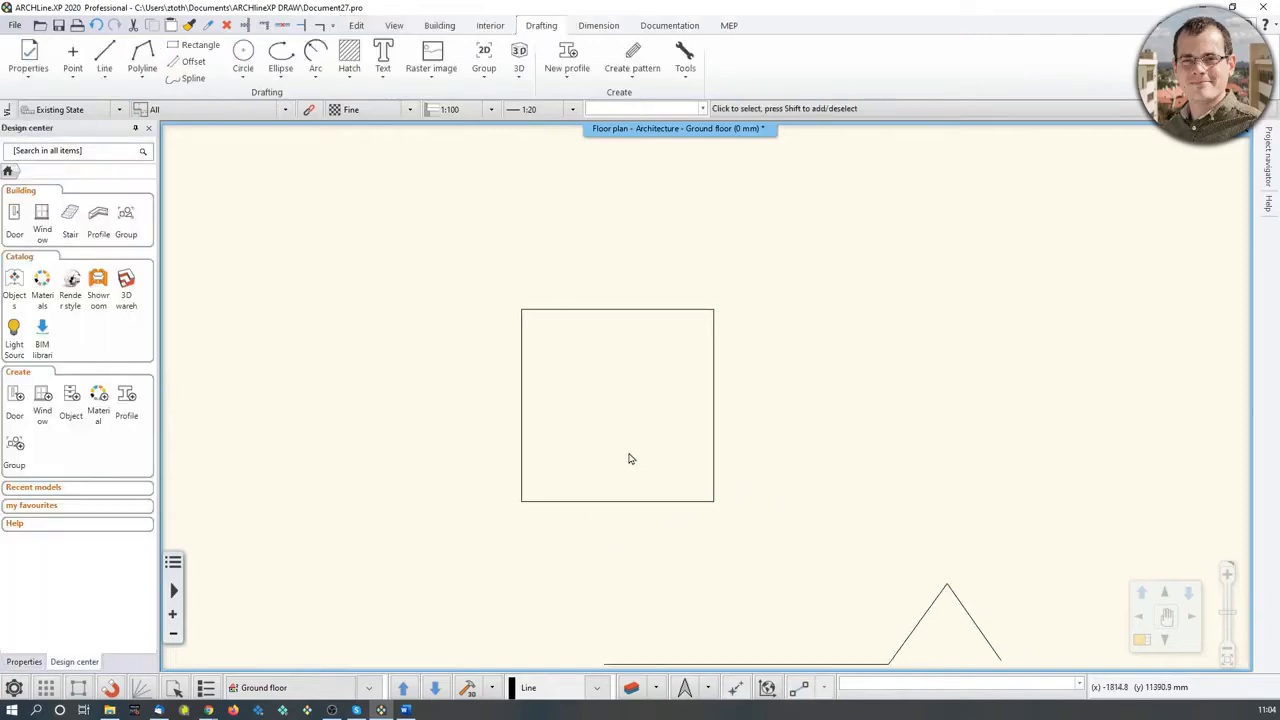
middle_click_drag(656, 465, 623, 411)
scroll(678, 375, "down", 1)
middle_click_drag(660, 346, 654, 339)
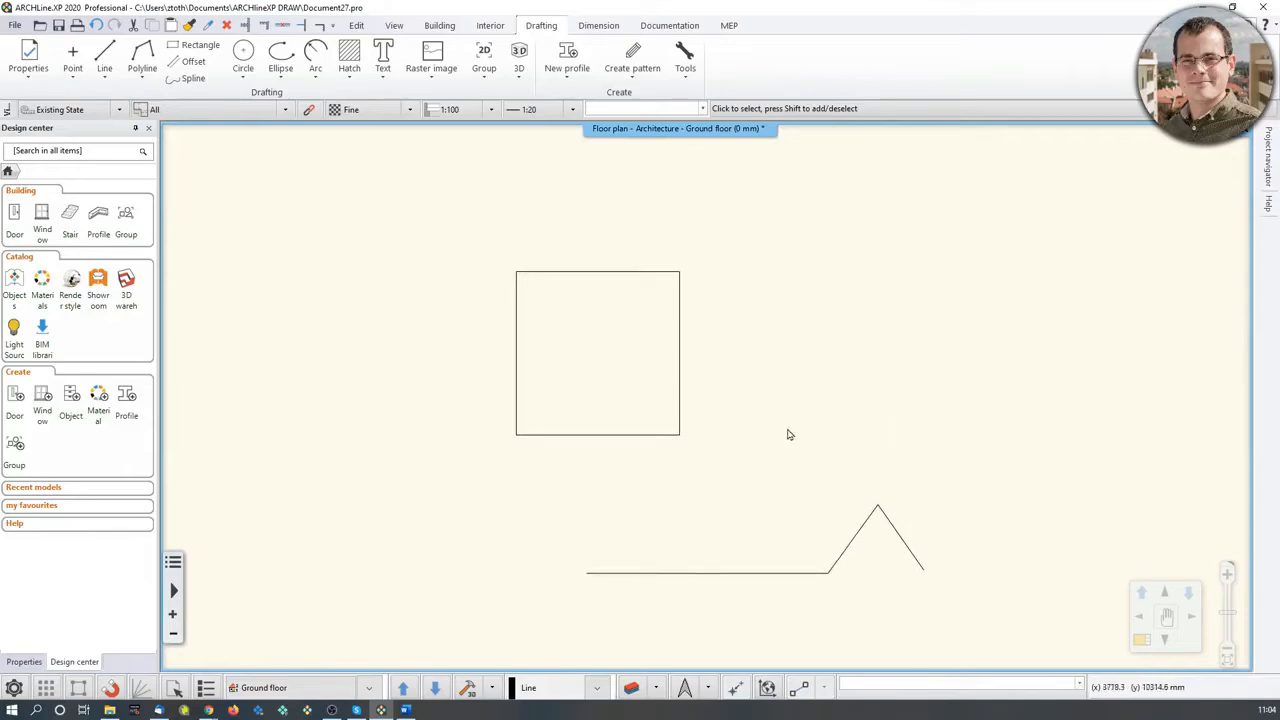
left_click(243, 55)
left_click(716, 374)
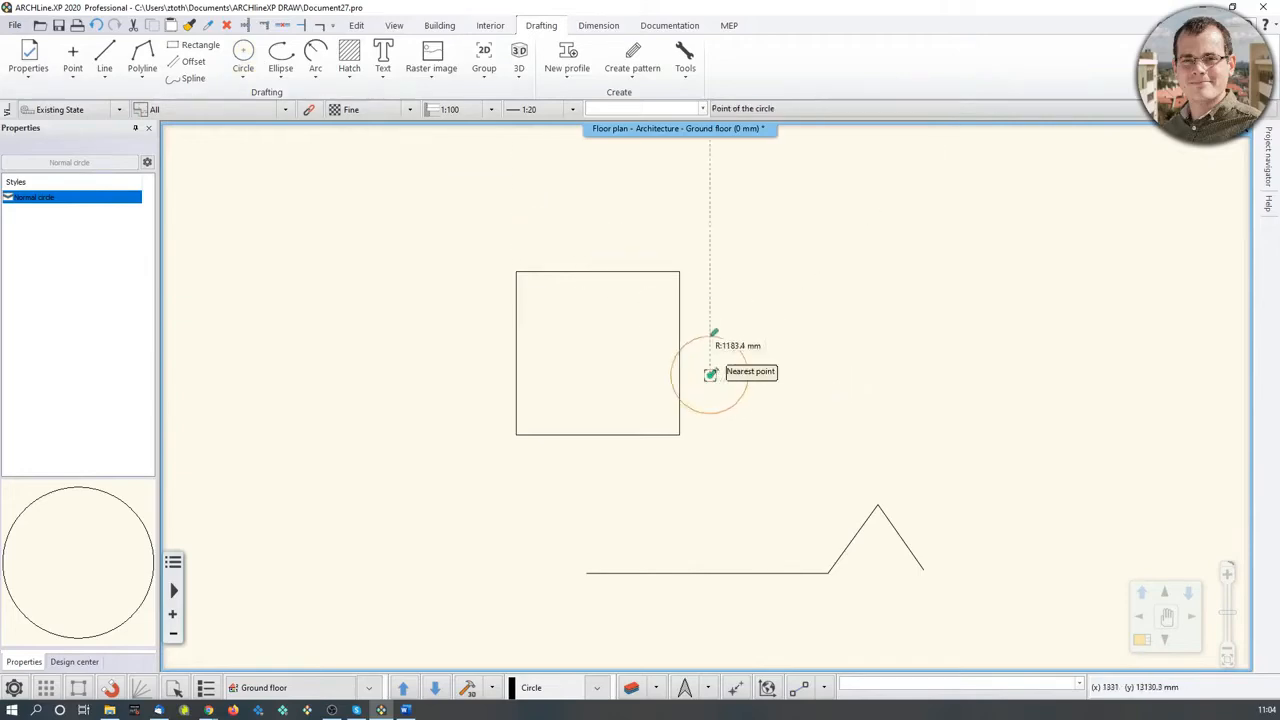
scroll(704, 402, "up", 2)
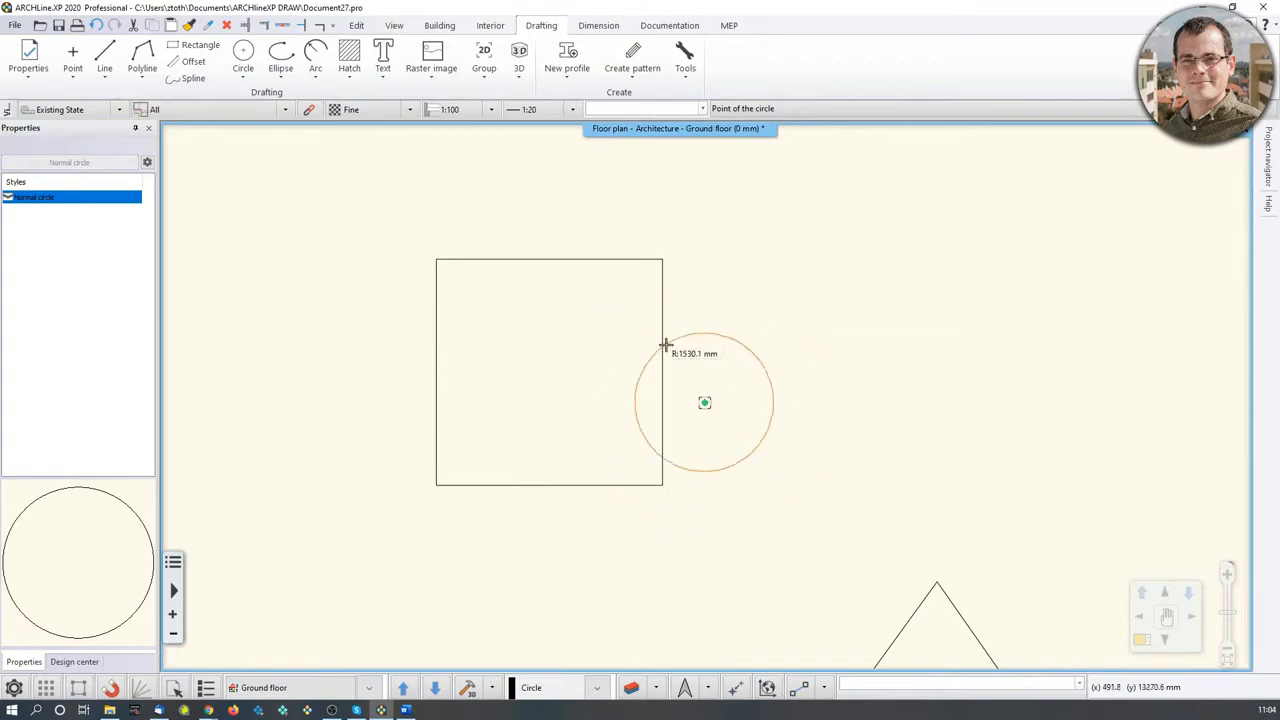
left_click(661, 402)
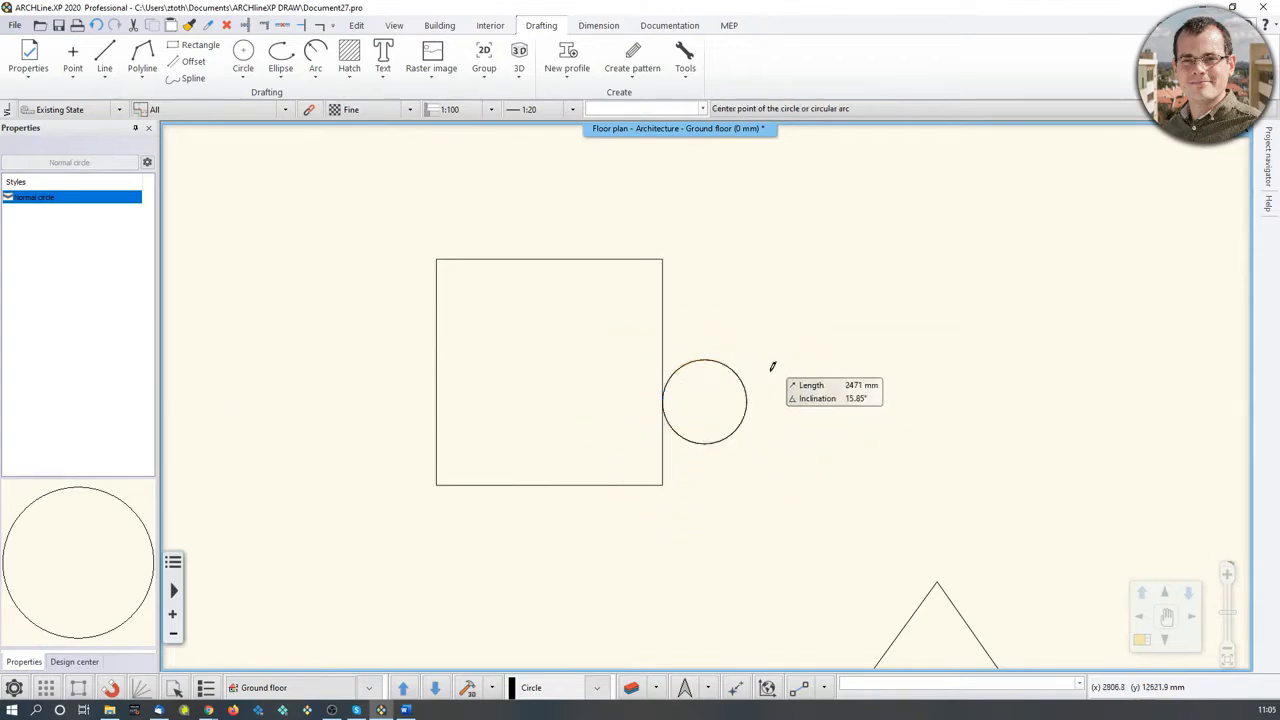
key("Escape")
Start the Line command, look over the available point-locating options such as Midpoint and Perpendicular to, and leave the command.
scroll(720, 416, "up", 1)
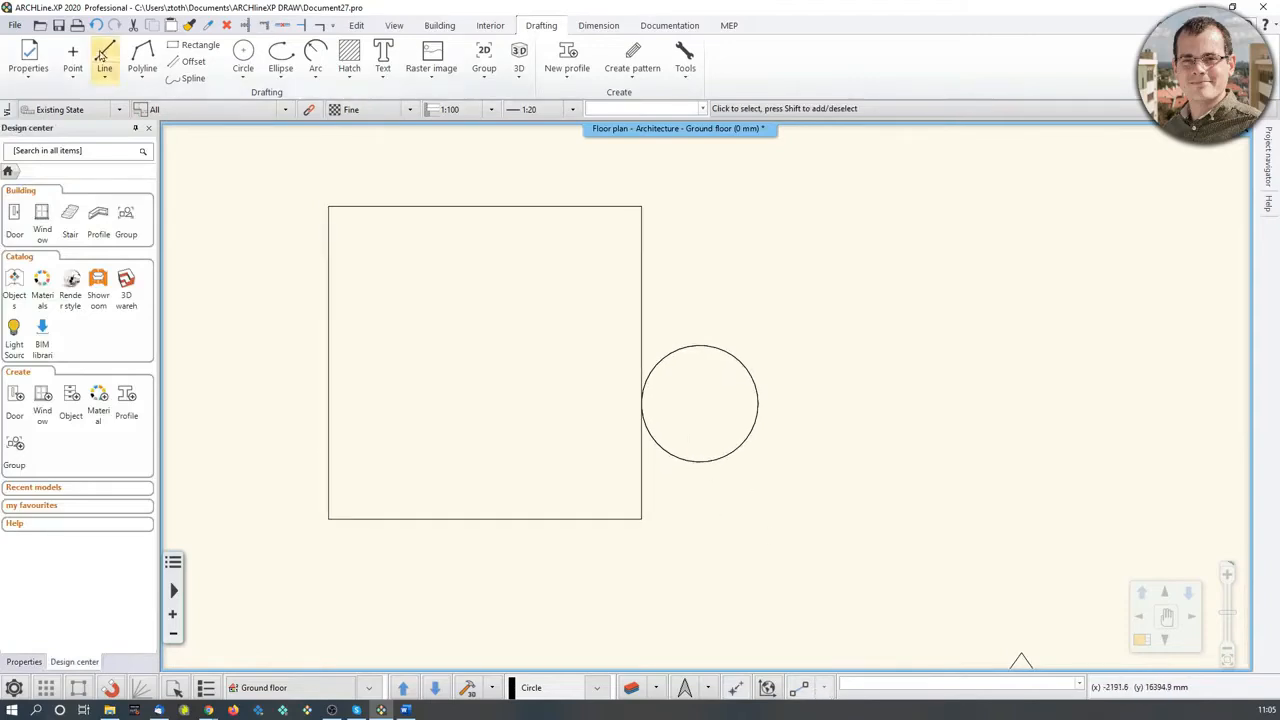
left_click(104, 58)
left_click(824, 689)
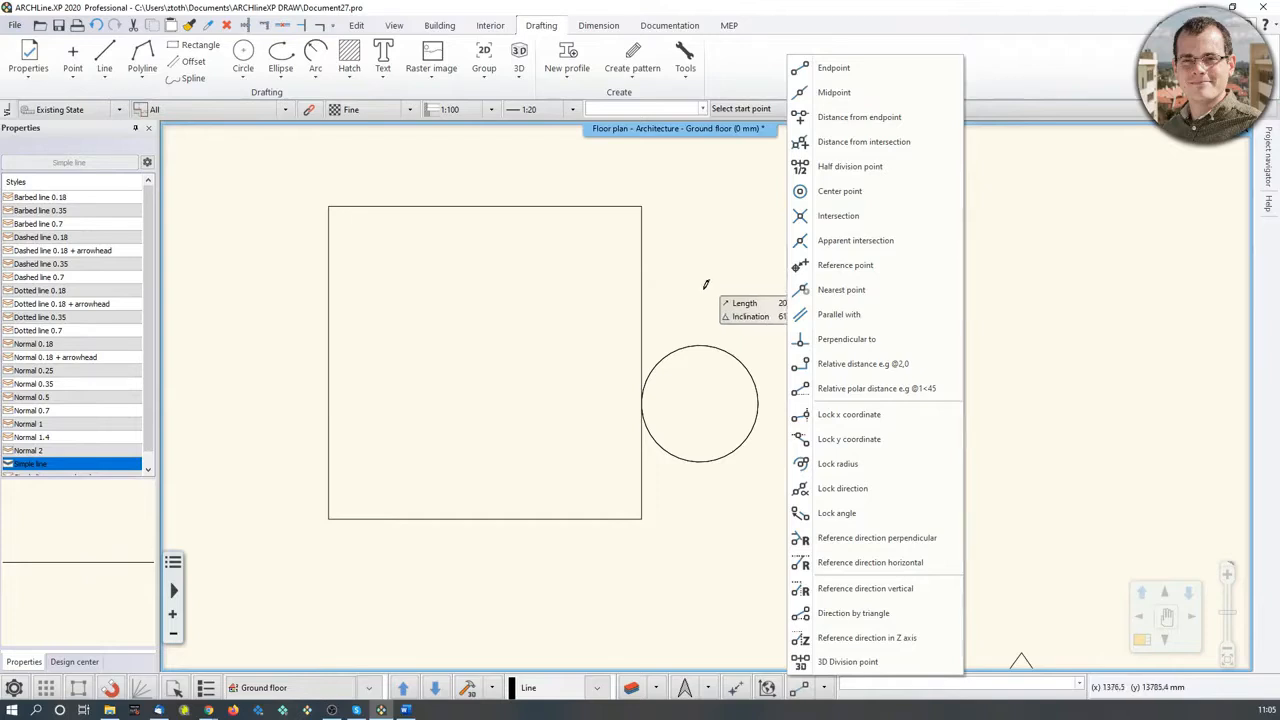
key("Escape")
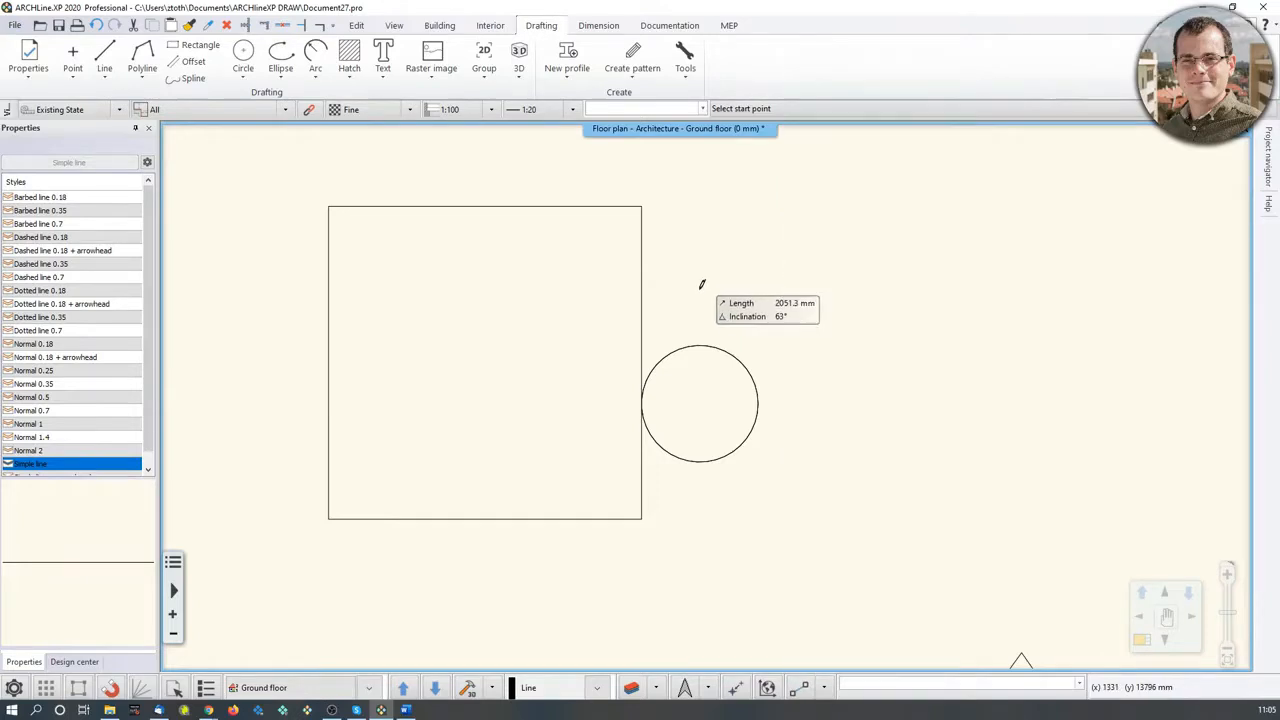
scroll(741, 312, "down", 2)
key("Escape")
middle_click_drag(825, 416, 786, 367)
key("Escape")
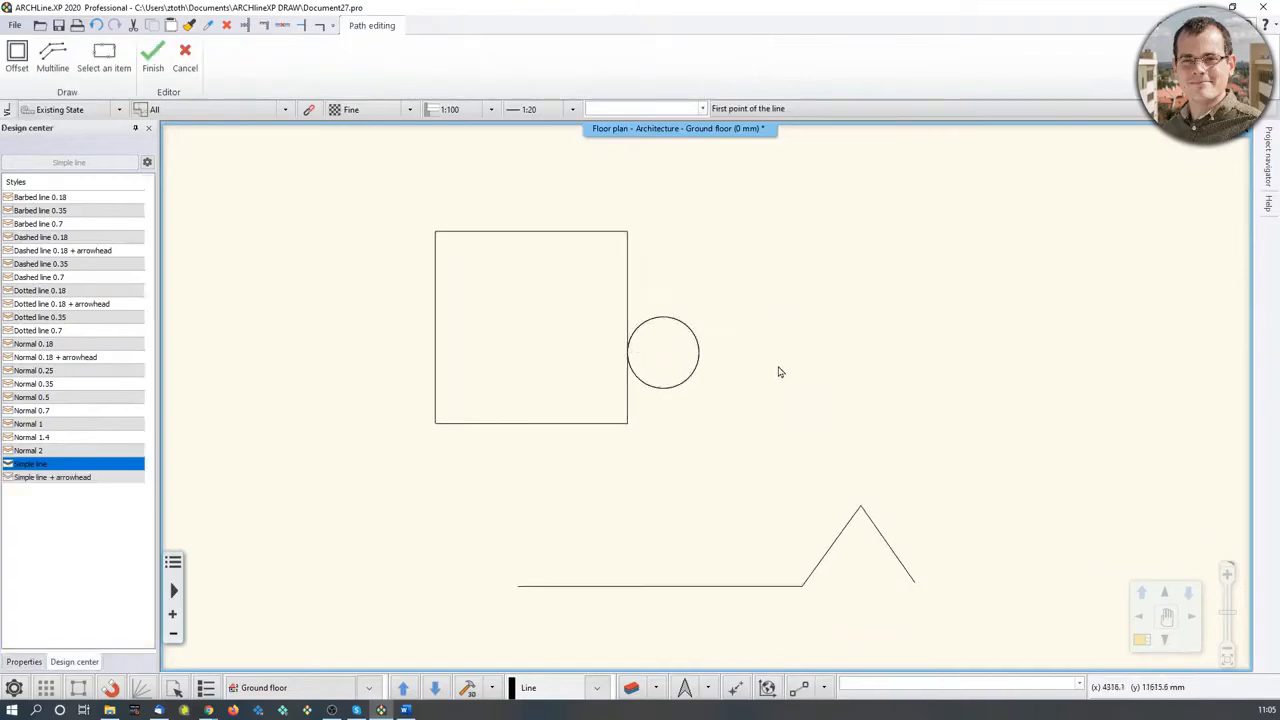
Draw a second small circle just above the horizontal line of the peaked linework.
left_click(250, 55)
left_click(627, 537)
left_click(656, 515)
key("Escape")
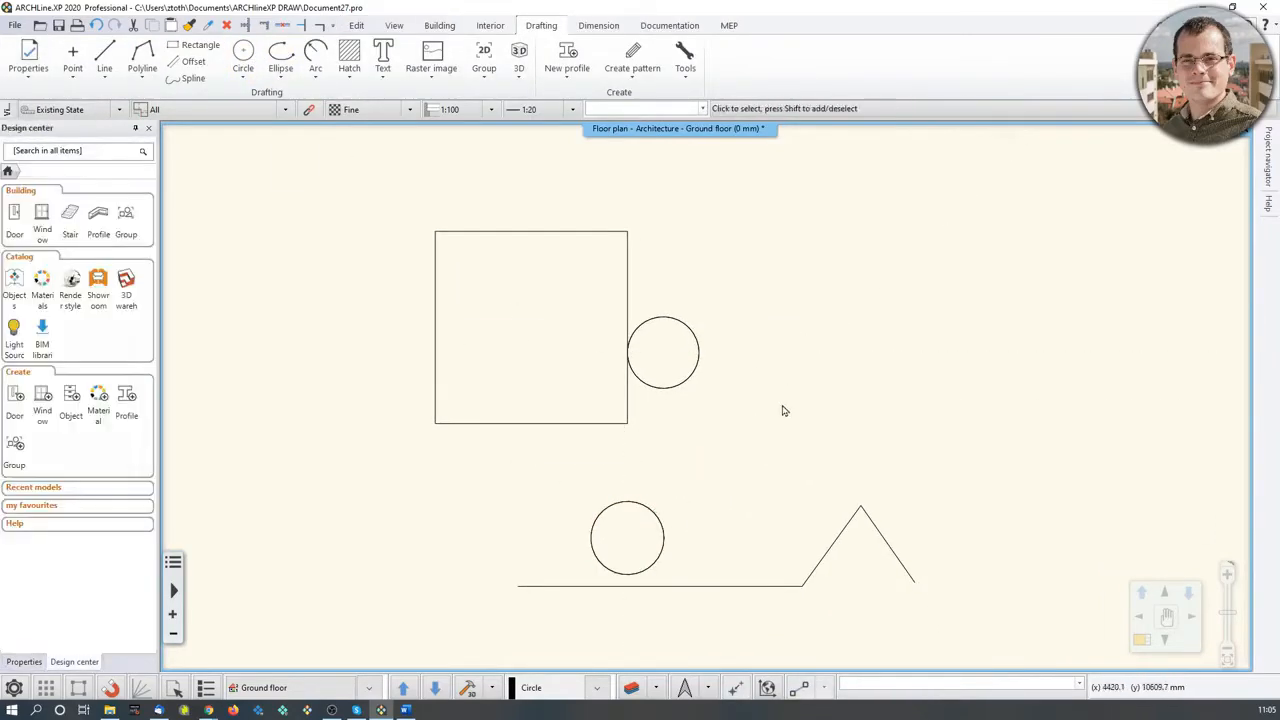
Repeat the Circle command and draw a larger circle between the second circle and the peak.
right_click(762, 424)
left_click(800, 130)
left_click(751, 481)
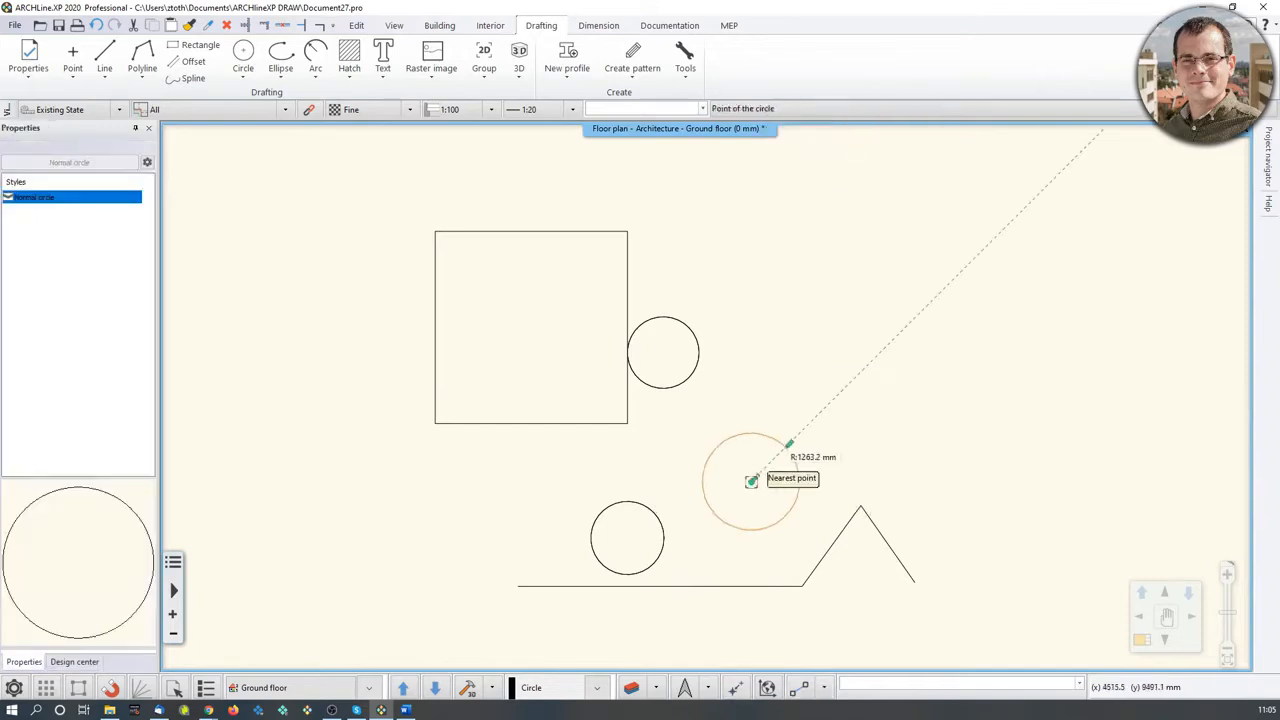
left_click(797, 447)
key("Escape")
Select all four lines of the square together and move the square up and to the left, away from the circles.
scroll(812, 481, "down", 1)
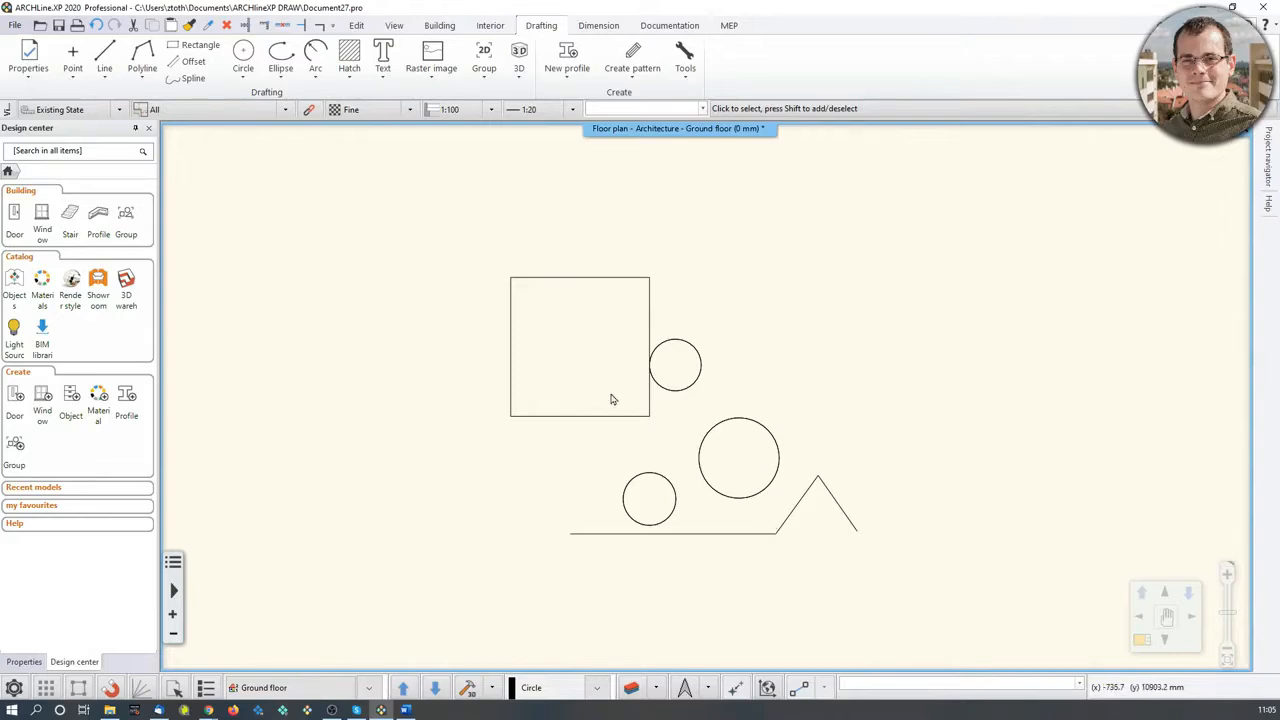
left_click(509, 356)
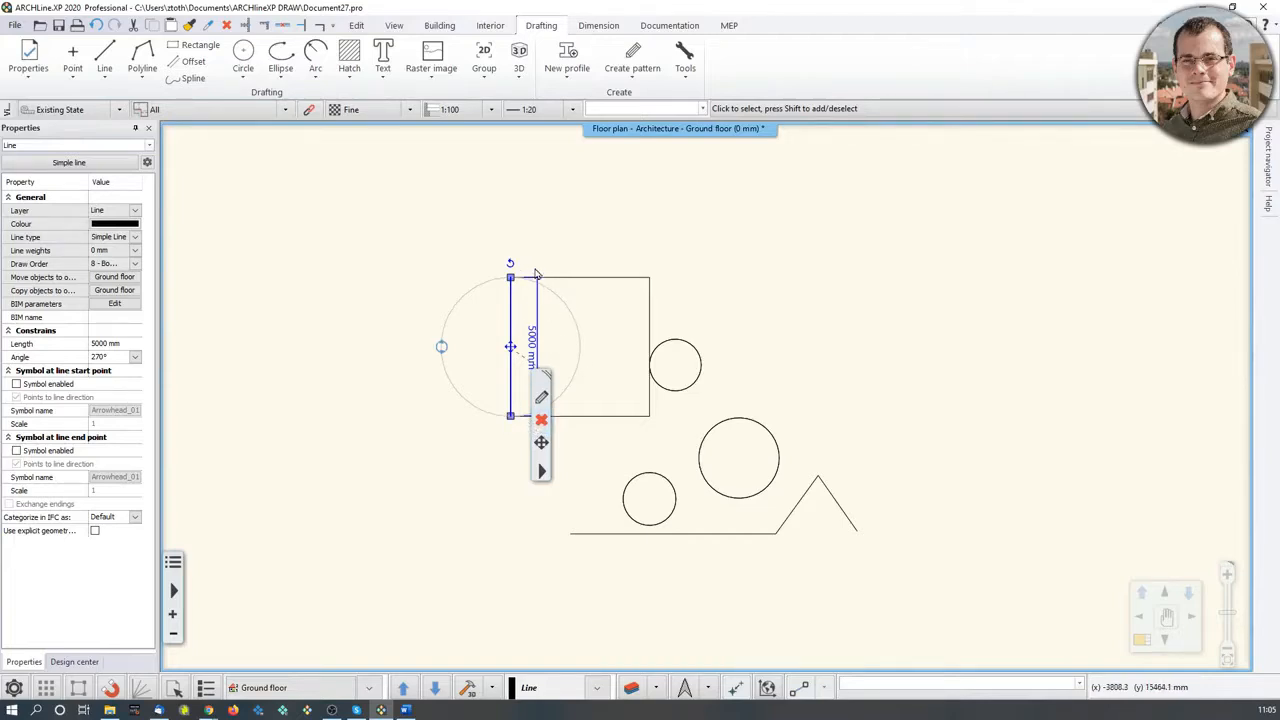
scroll(646, 374, "up", 3)
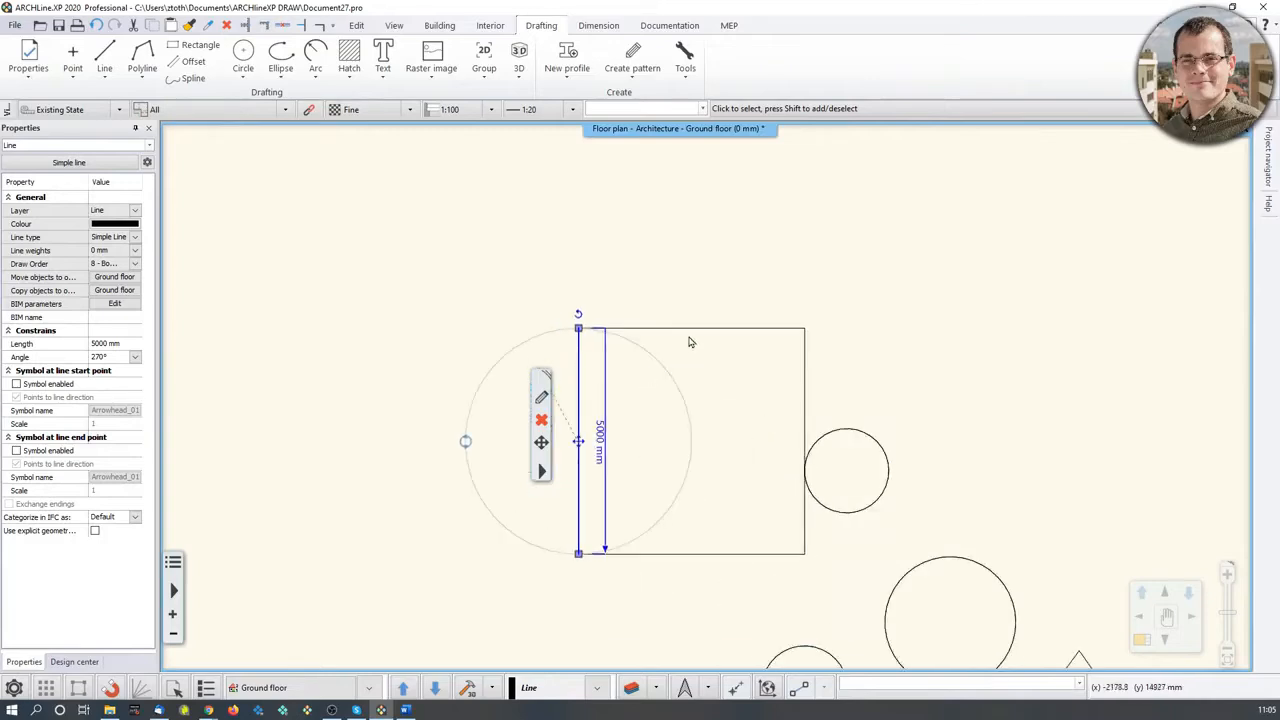
left_click(690, 328, "shift")
left_click(805, 395, "shift")
left_click(754, 554, "shift")
left_click(754, 554, "shift")
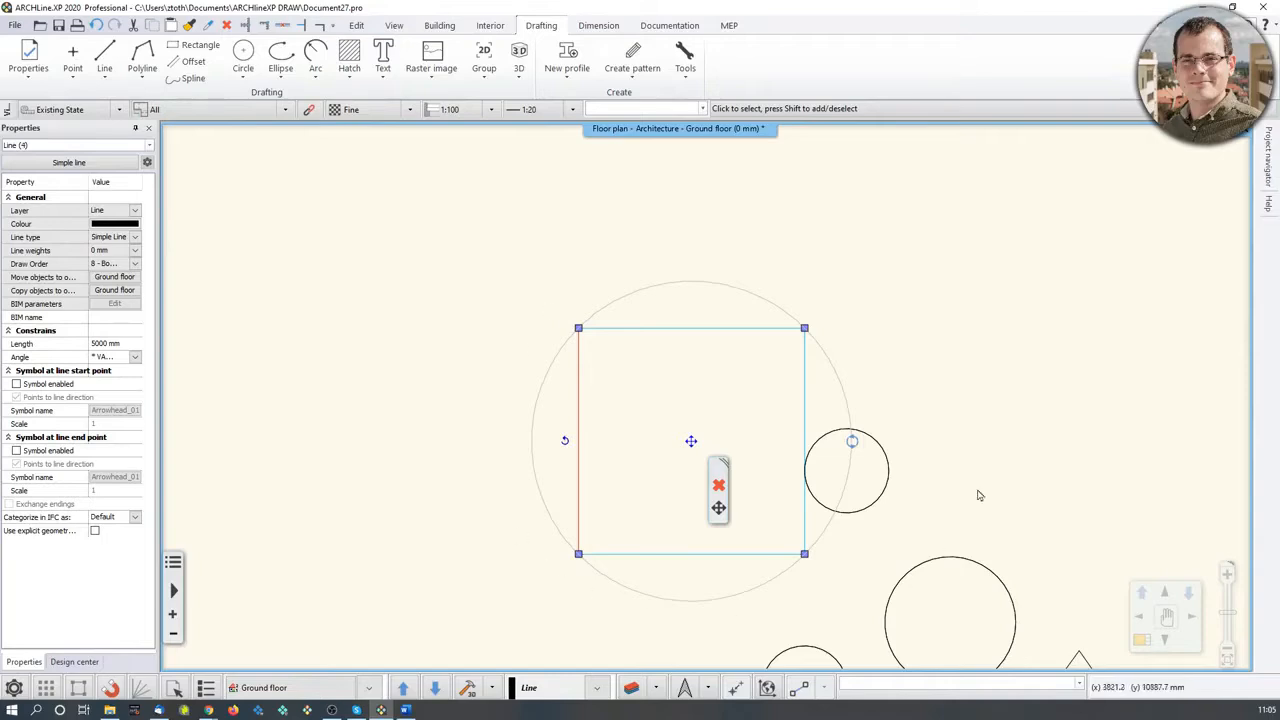
left_click(691, 443)
left_click(720, 451)
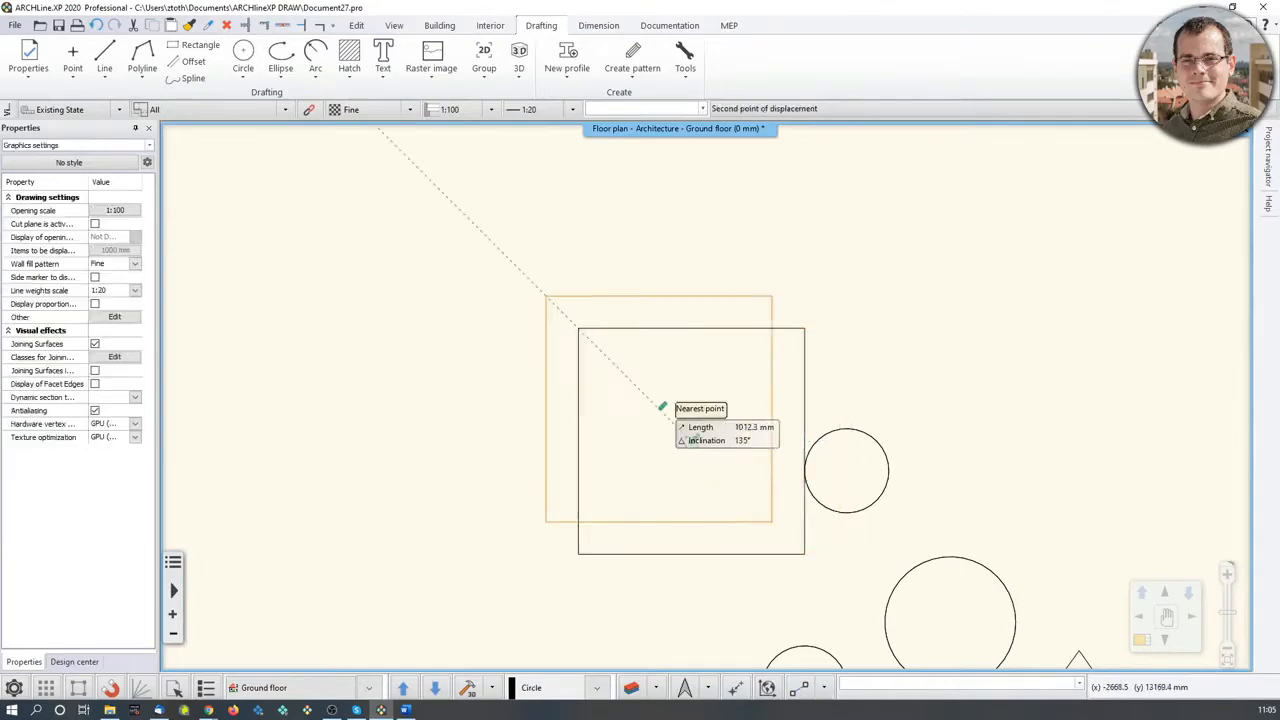
left_click(479, 380)
Select the three circles and the peak's falling segment as a multiple selection, and clear the selection.
middle_click_drag(977, 506, 925, 382)
left_click(1011, 371)
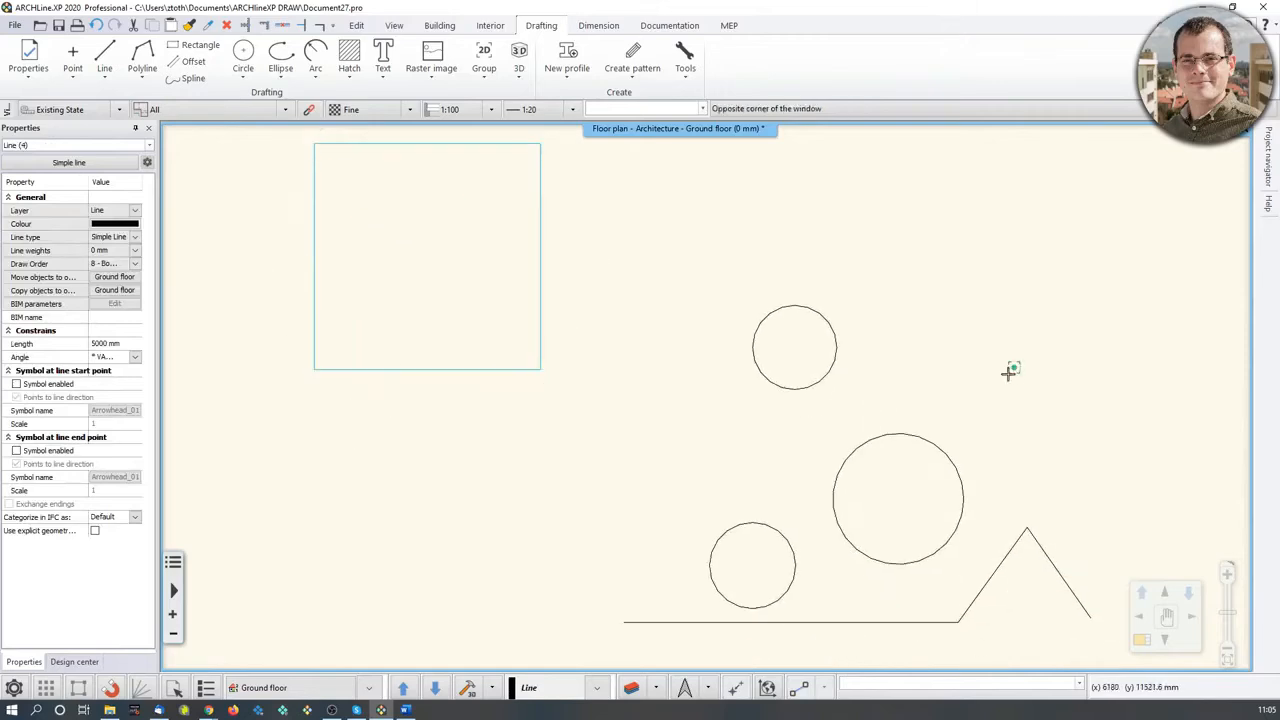
left_click(828, 386)
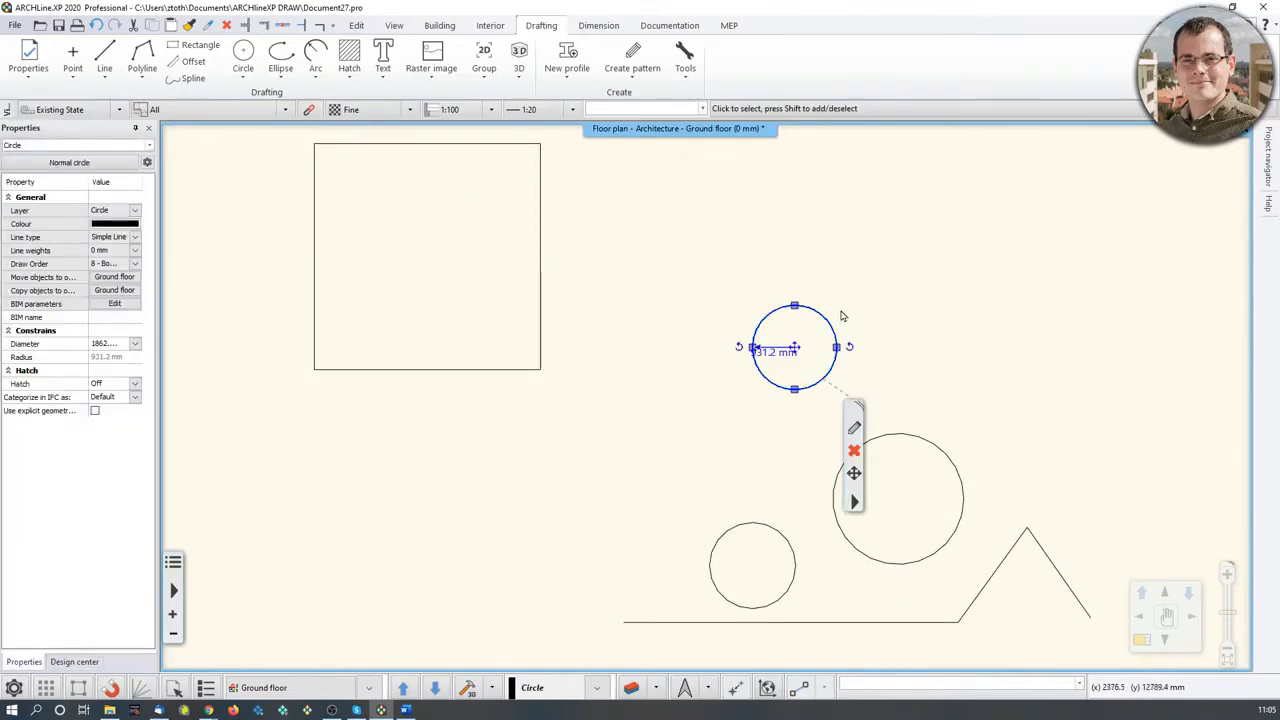
left_click(961, 466, "shift")
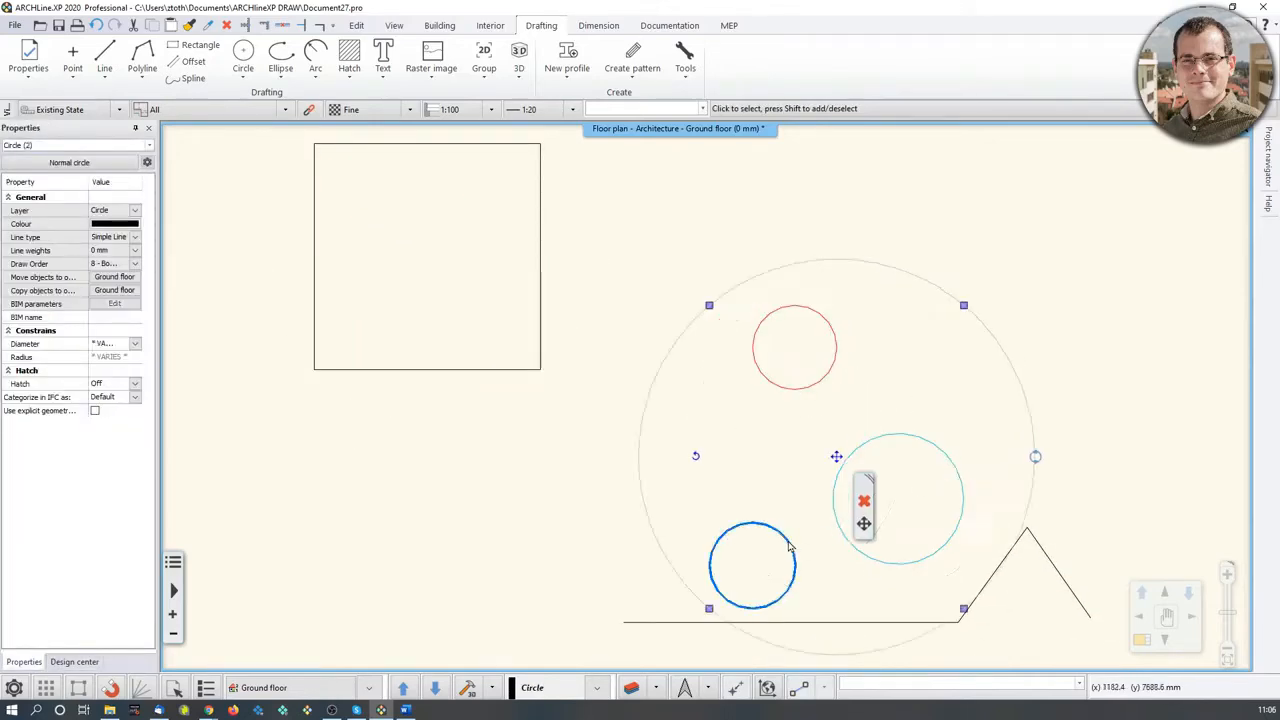
left_click(1046, 562, "shift")
left_click(1188, 343)
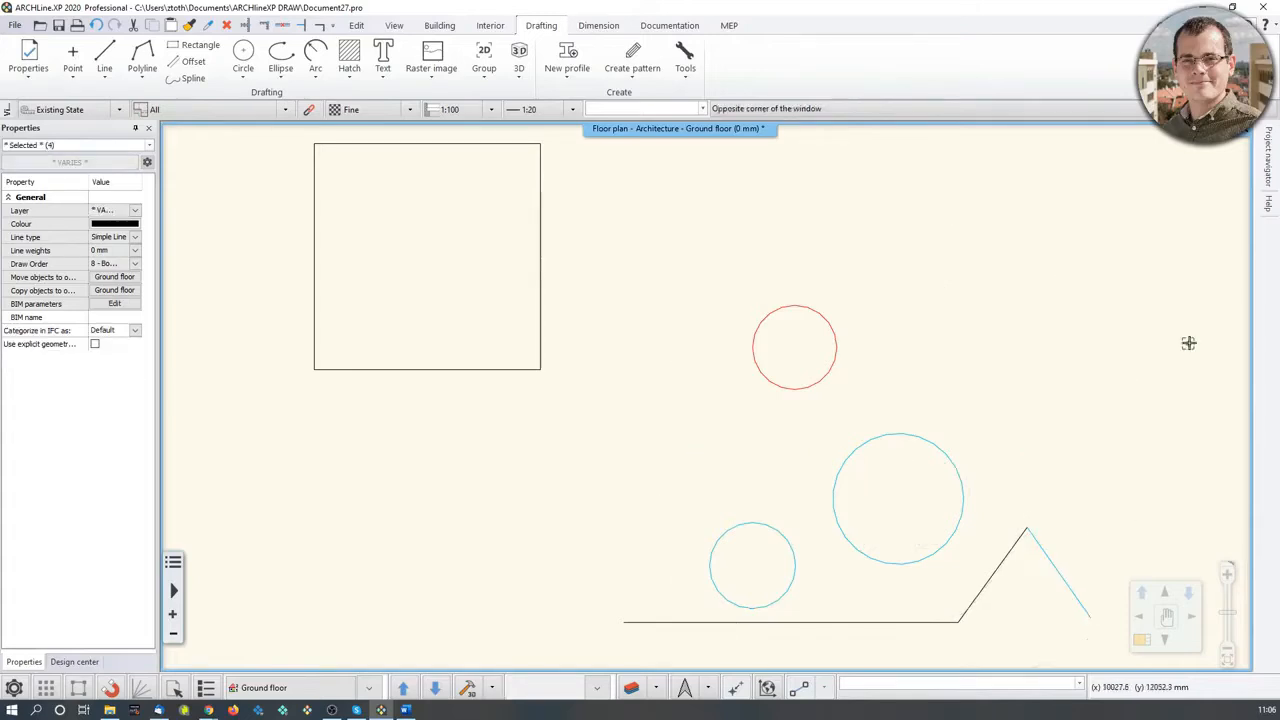
key("Escape")
Draw a right-to-left selection window in the empty area above the circles without enclosing any object.
scroll(1178, 388, "down", 2)
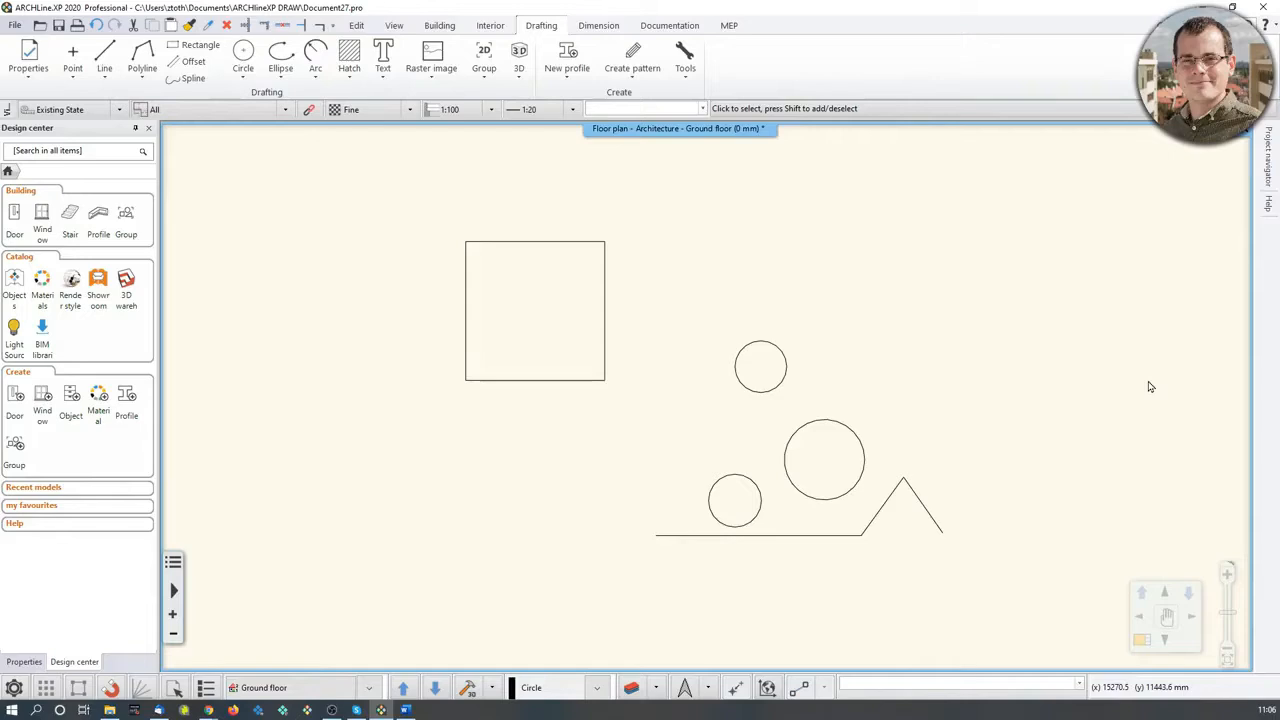
middle_click_drag(839, 389, 761, 417)
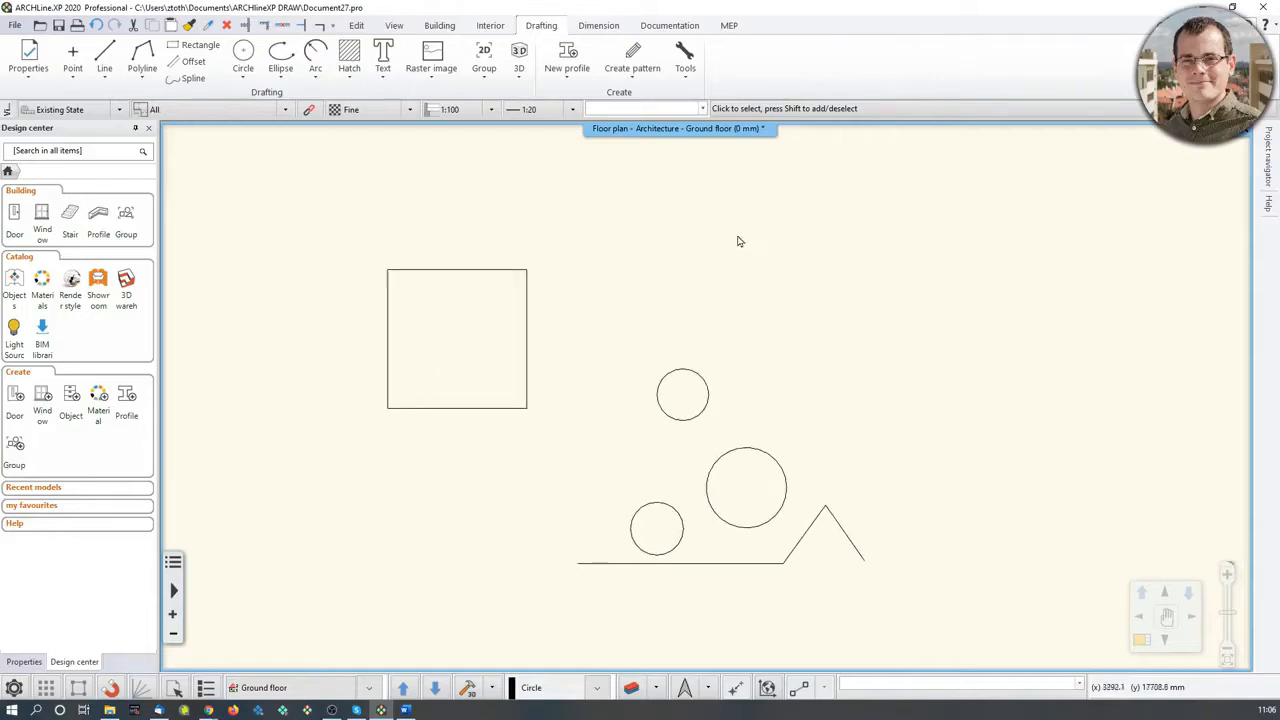
left_click(690, 173)
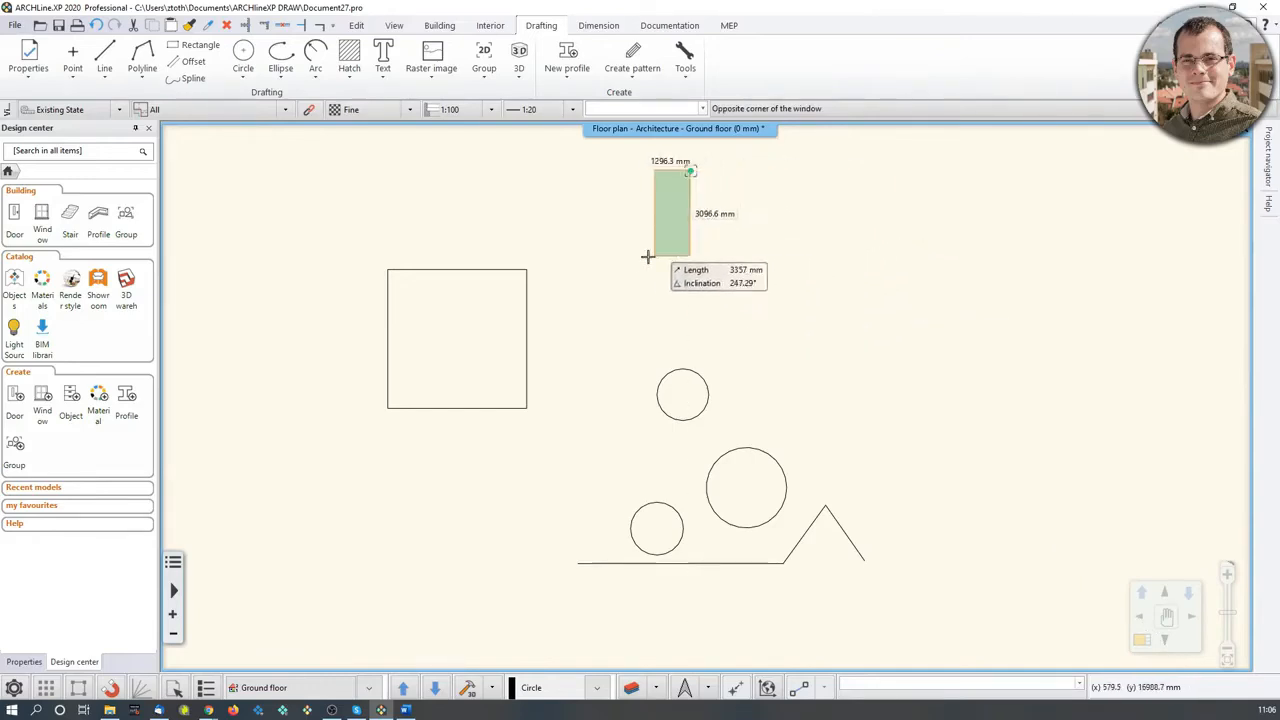
left_click(562, 296)
Window-select only the square's left side twice with a left-to-right window that fully encloses it, clearing the selection each time.
scroll(565, 302, "down", 3)
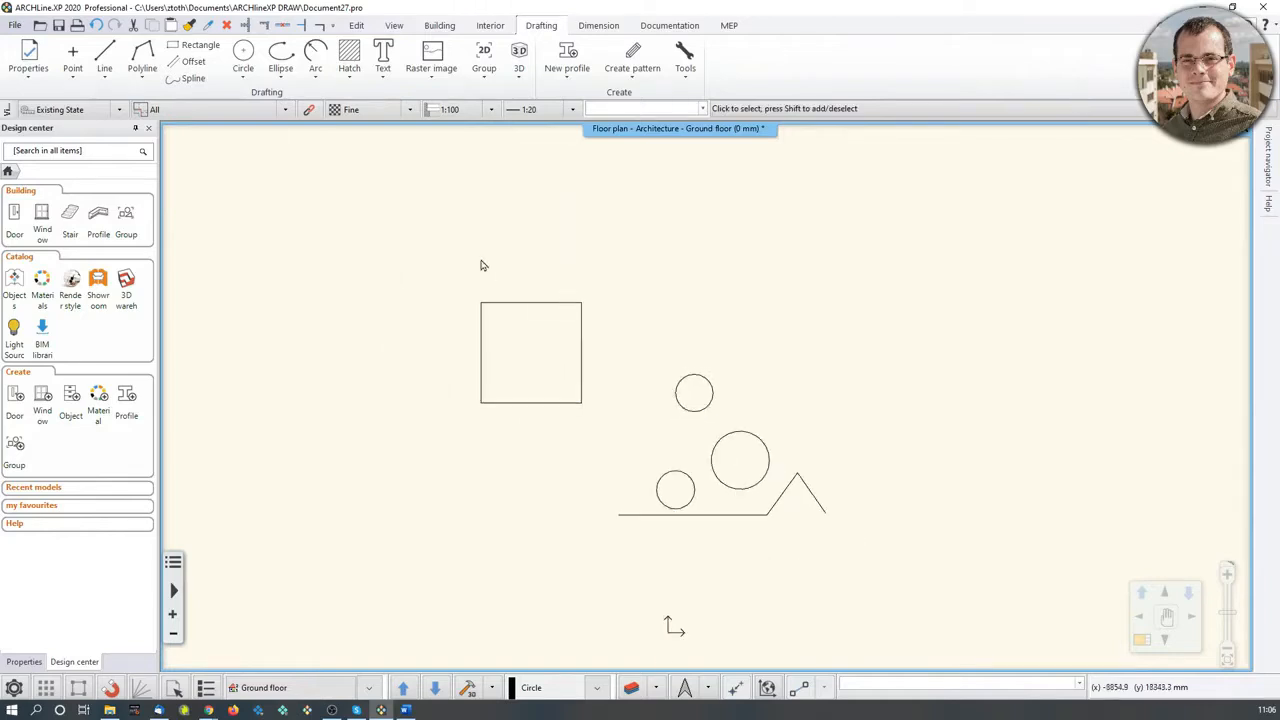
left_click(363, 196)
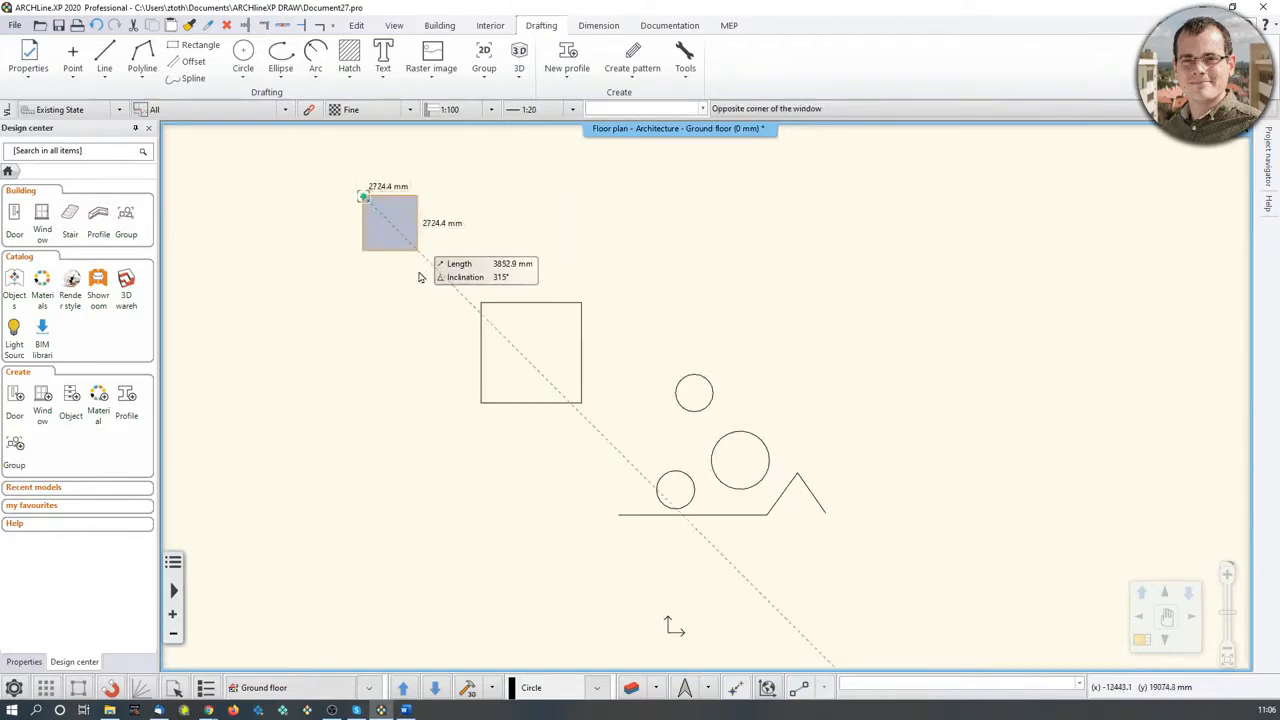
left_click(548, 470)
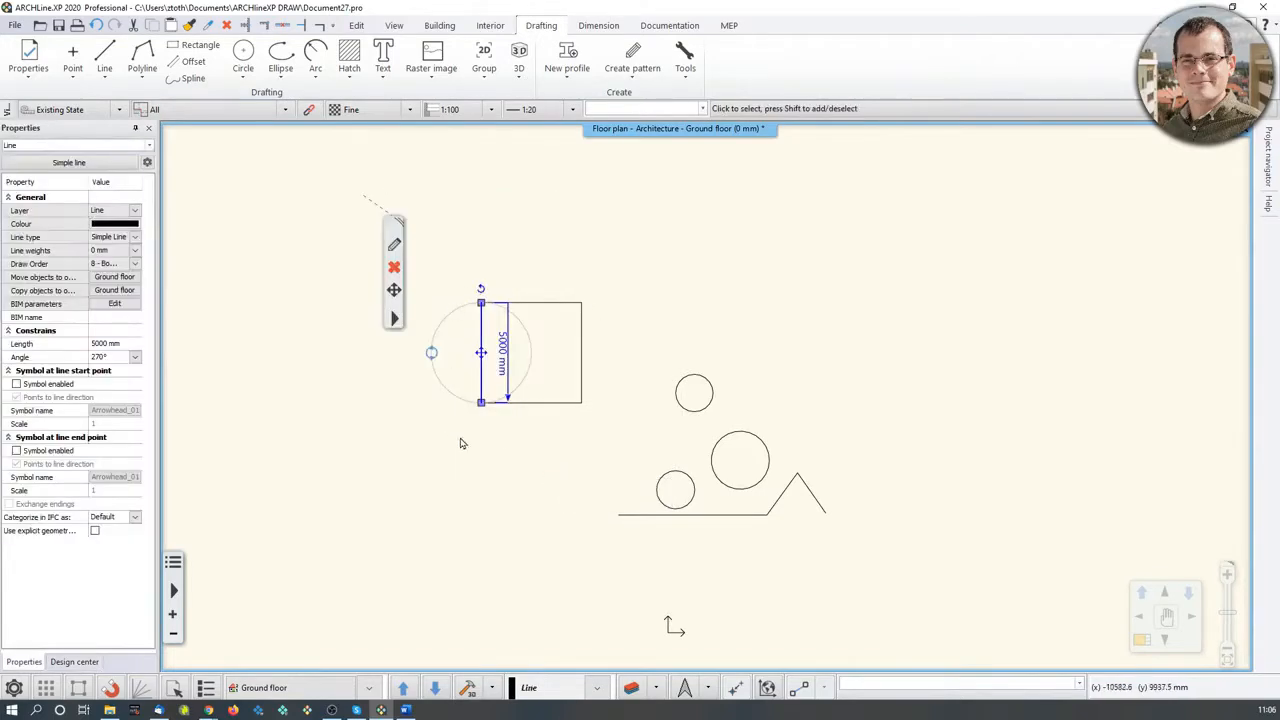
key("Escape")
left_click(320, 178)
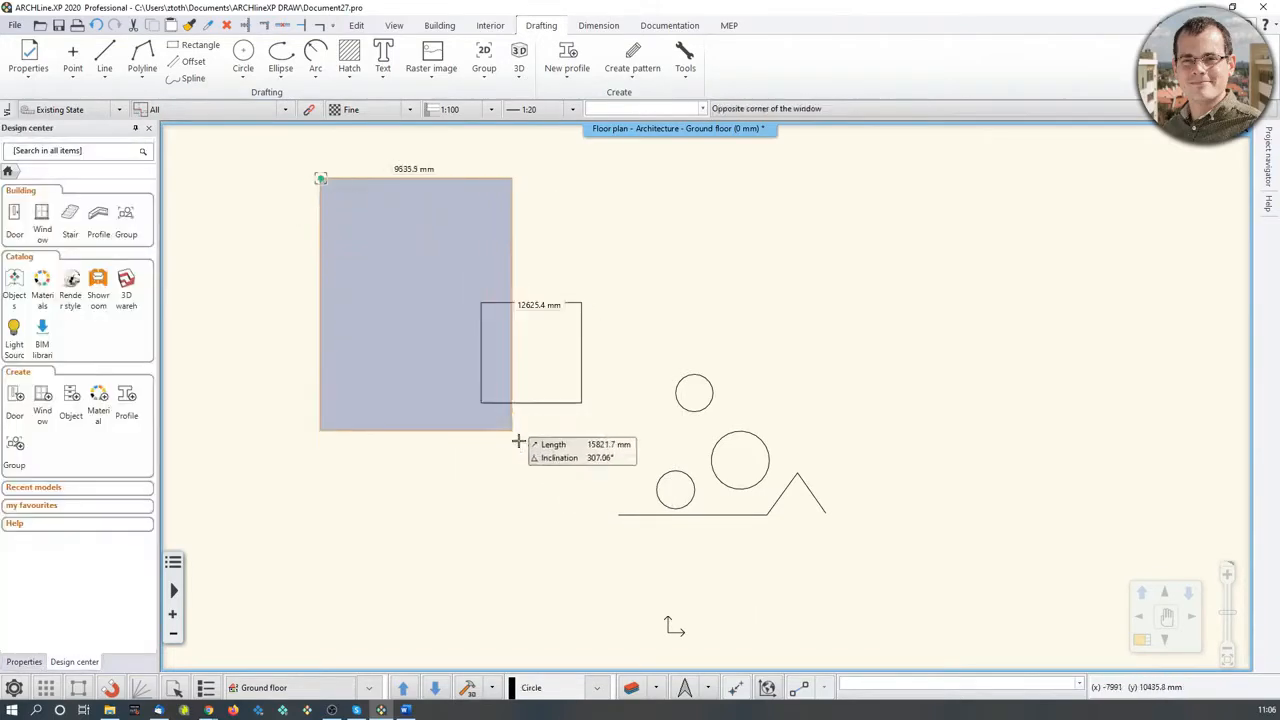
left_click(557, 486)
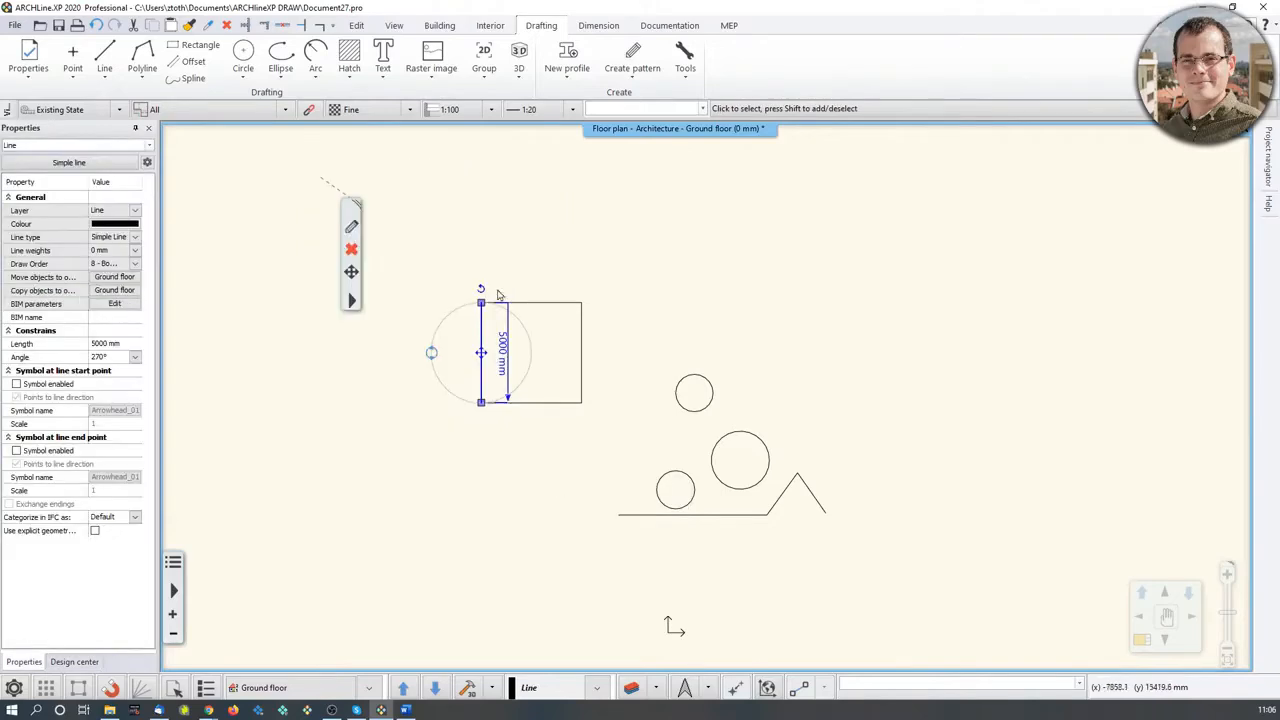
key("Escape")
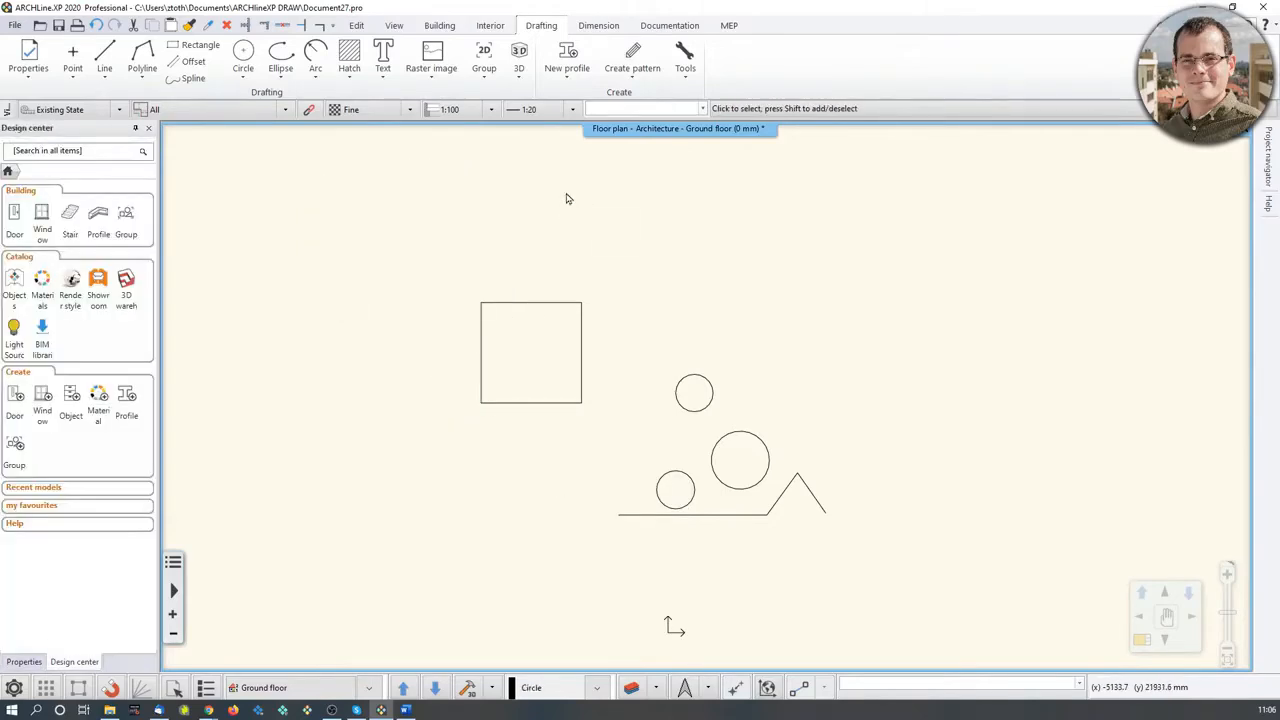
Cross-select three sides of the square with a right-to-left window, and the square, circles and horizontal line with a larger one, clearing each selection.
left_click(566, 194)
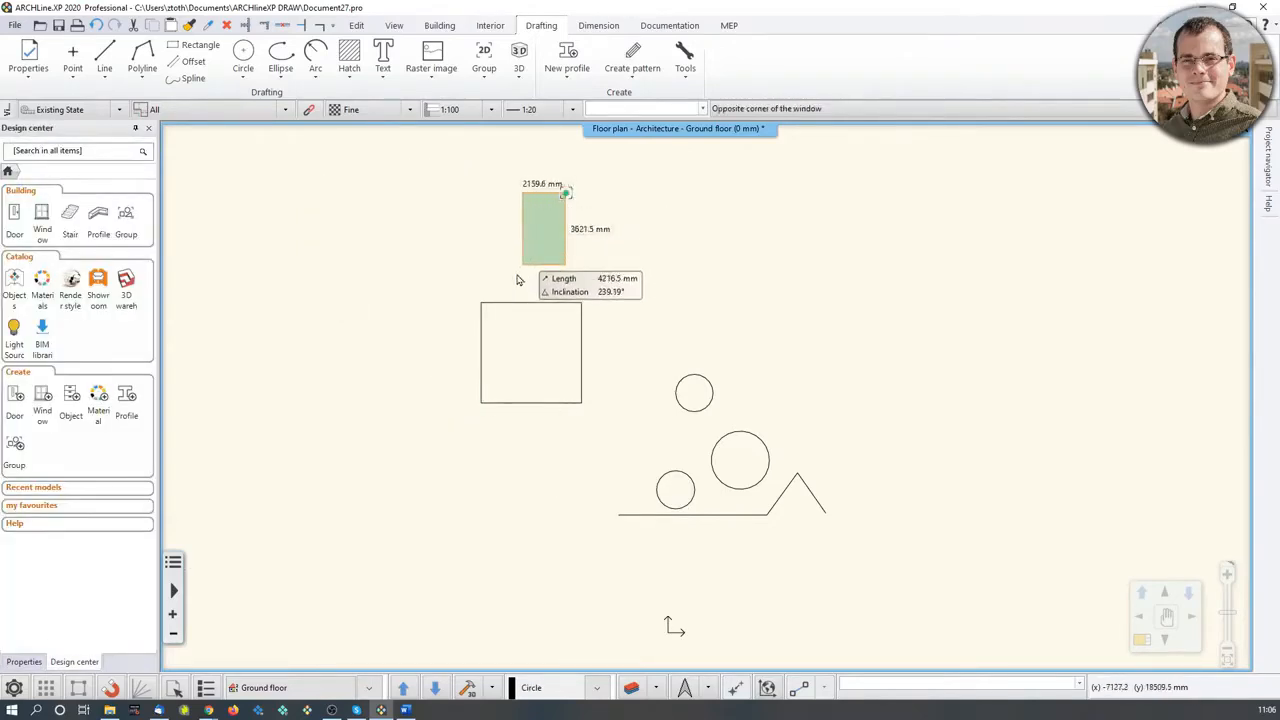
left_click(424, 478)
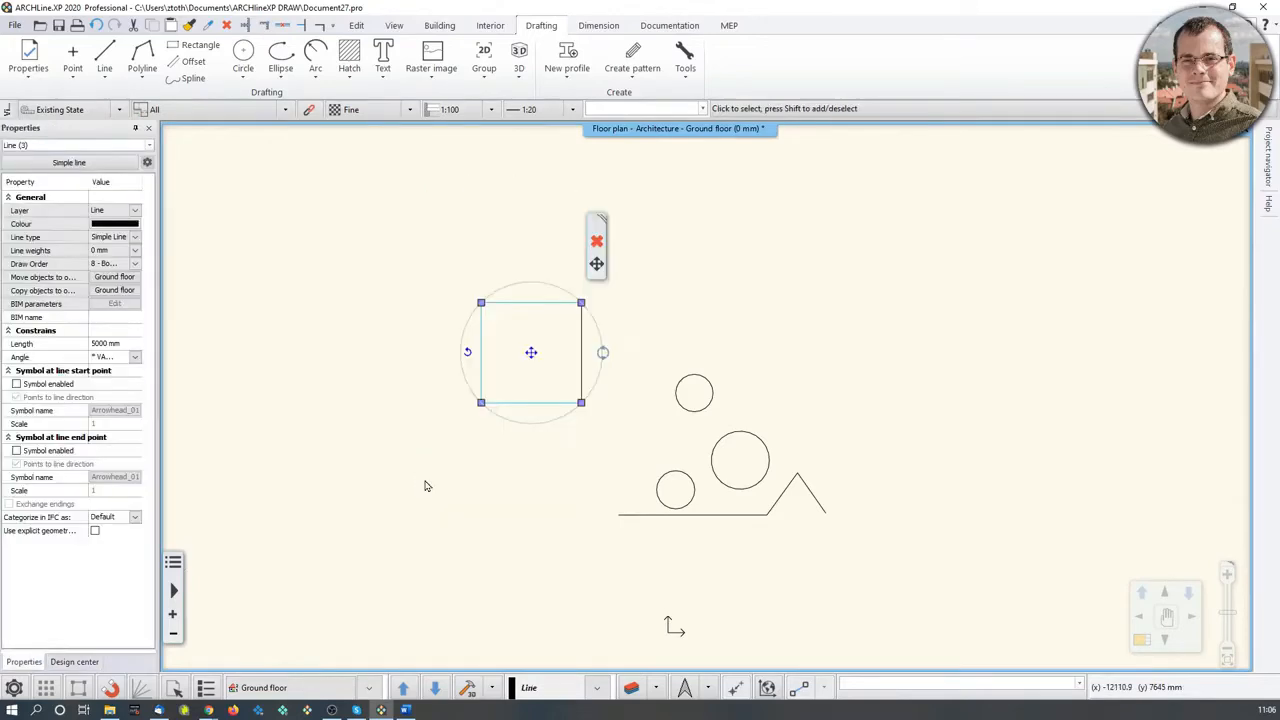
key("Escape")
left_click(731, 179)
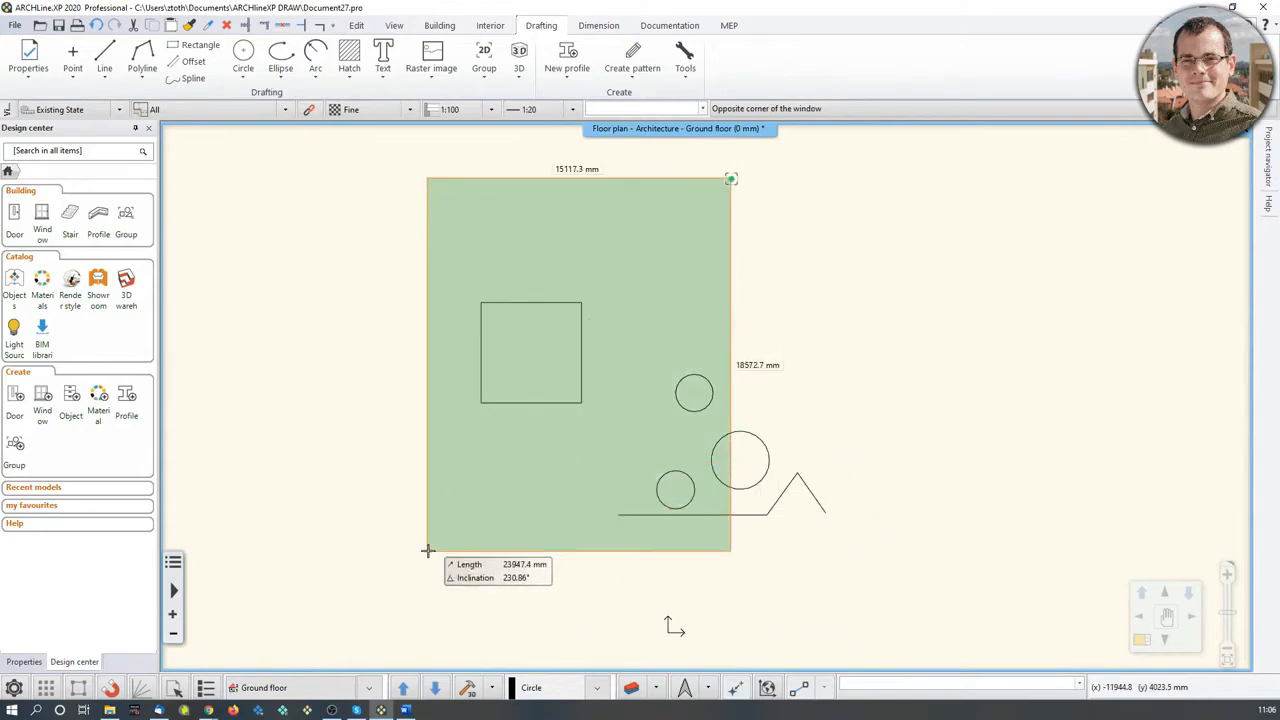
left_click(427, 550)
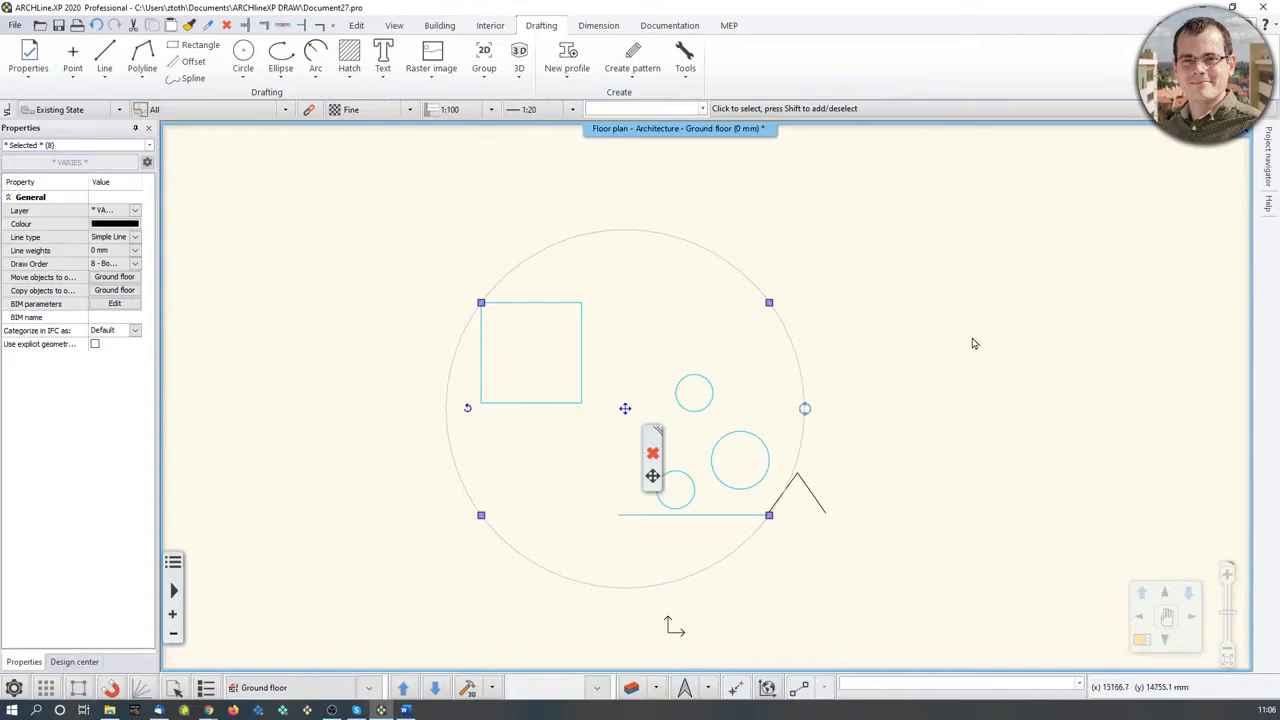
key("Escape")
Delete the upper small circle and the large circle one after the other.
scroll(705, 415, "up", 3)
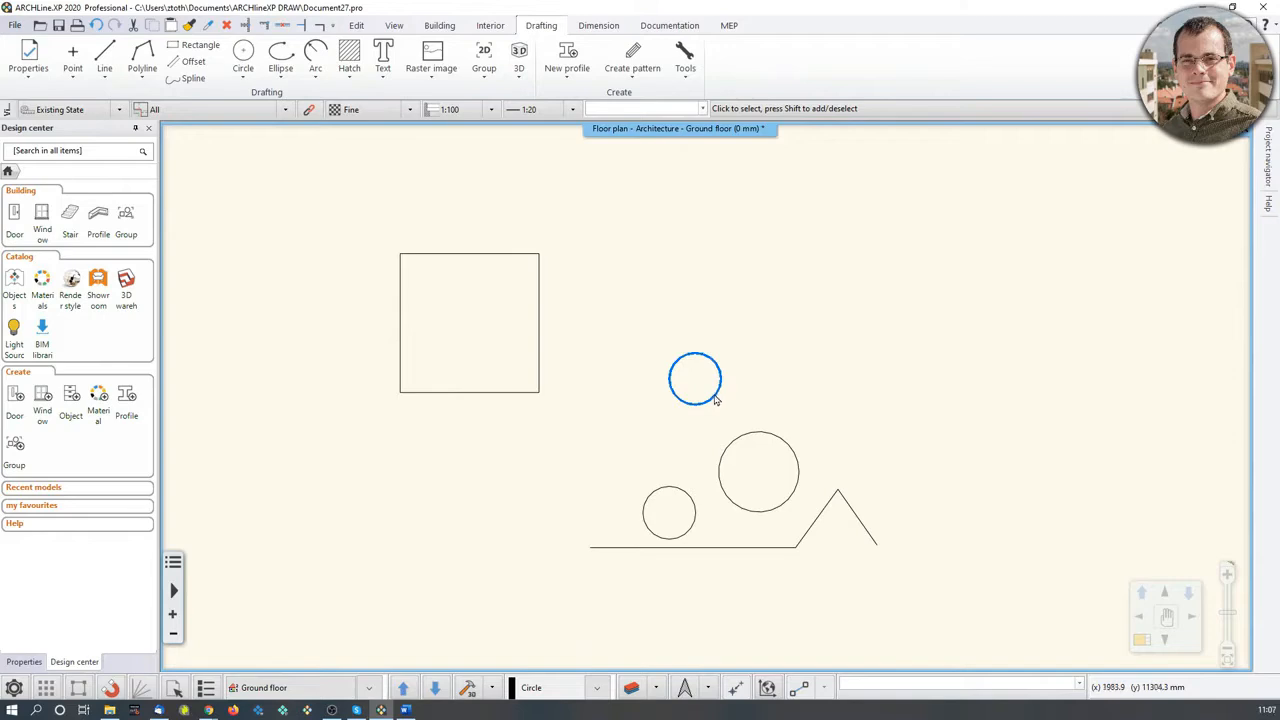
left_click(715, 403)
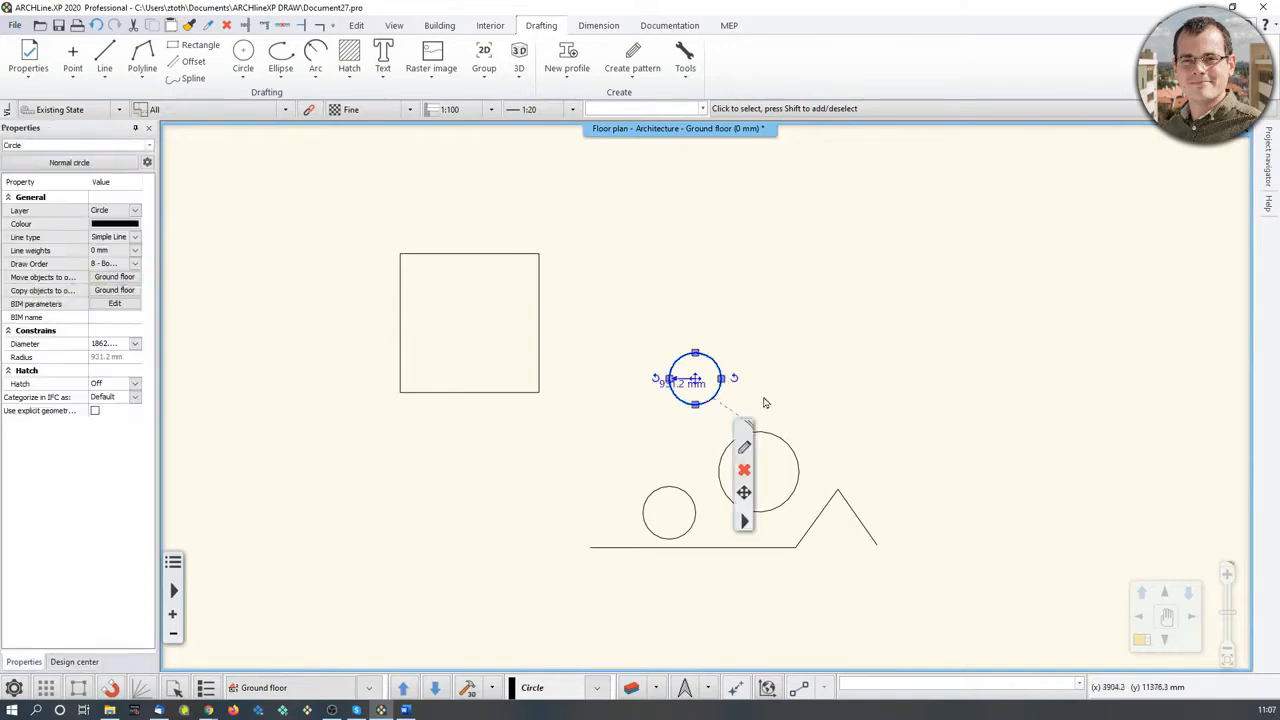
key("Delete")
left_click(759, 437)
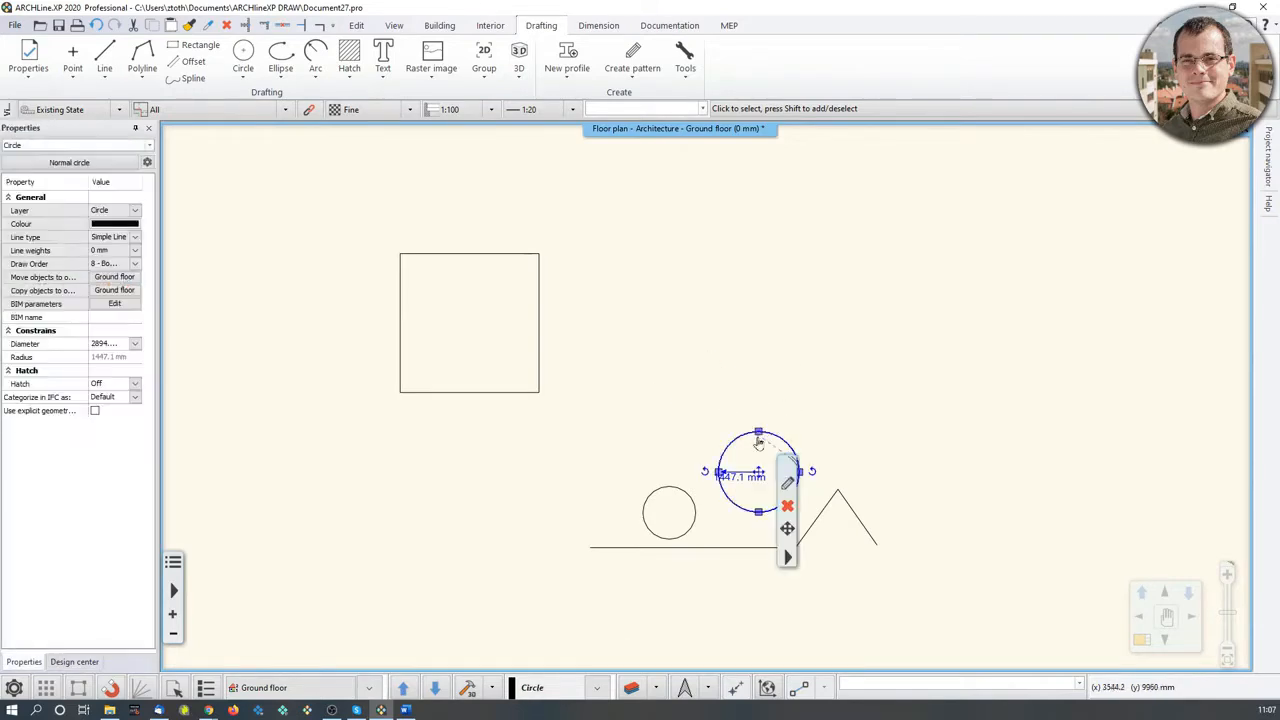
left_click(788, 509)
Window-select all the remaining objects, enclosing the square, small circle and peaked line, and delete them to empty the floor plan.
scroll(750, 458, "down", 3)
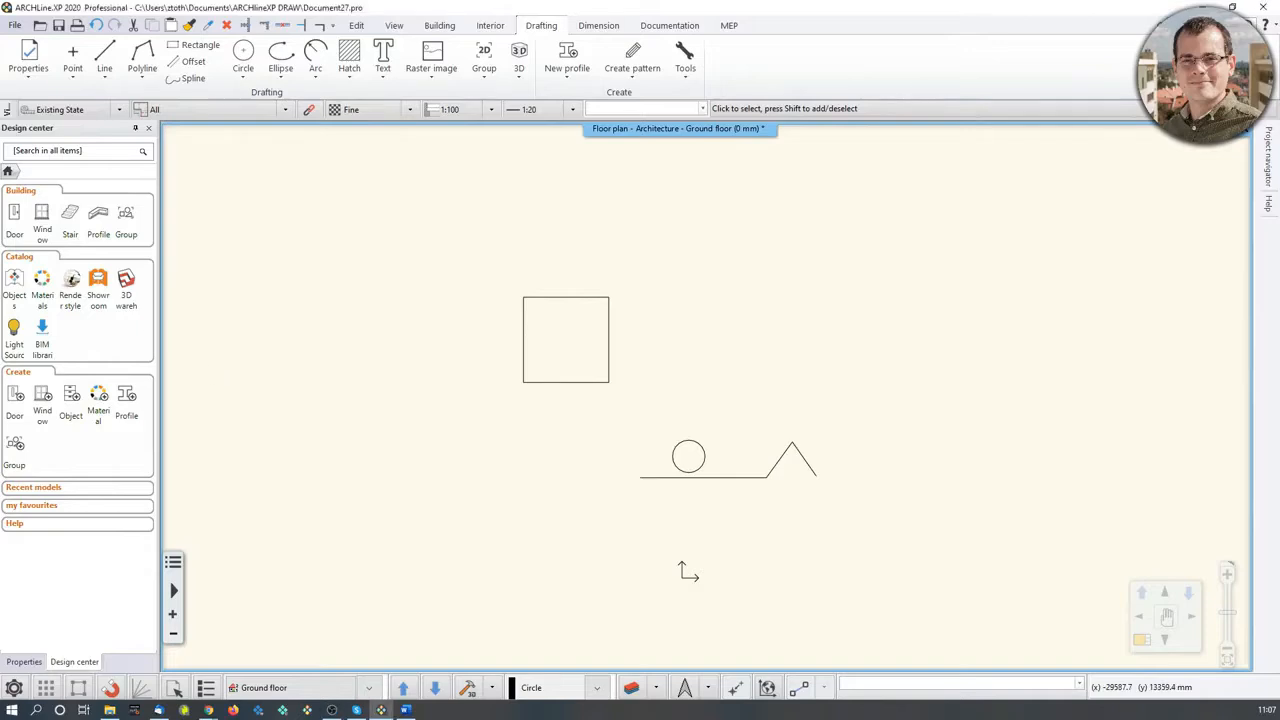
left_click(438, 243)
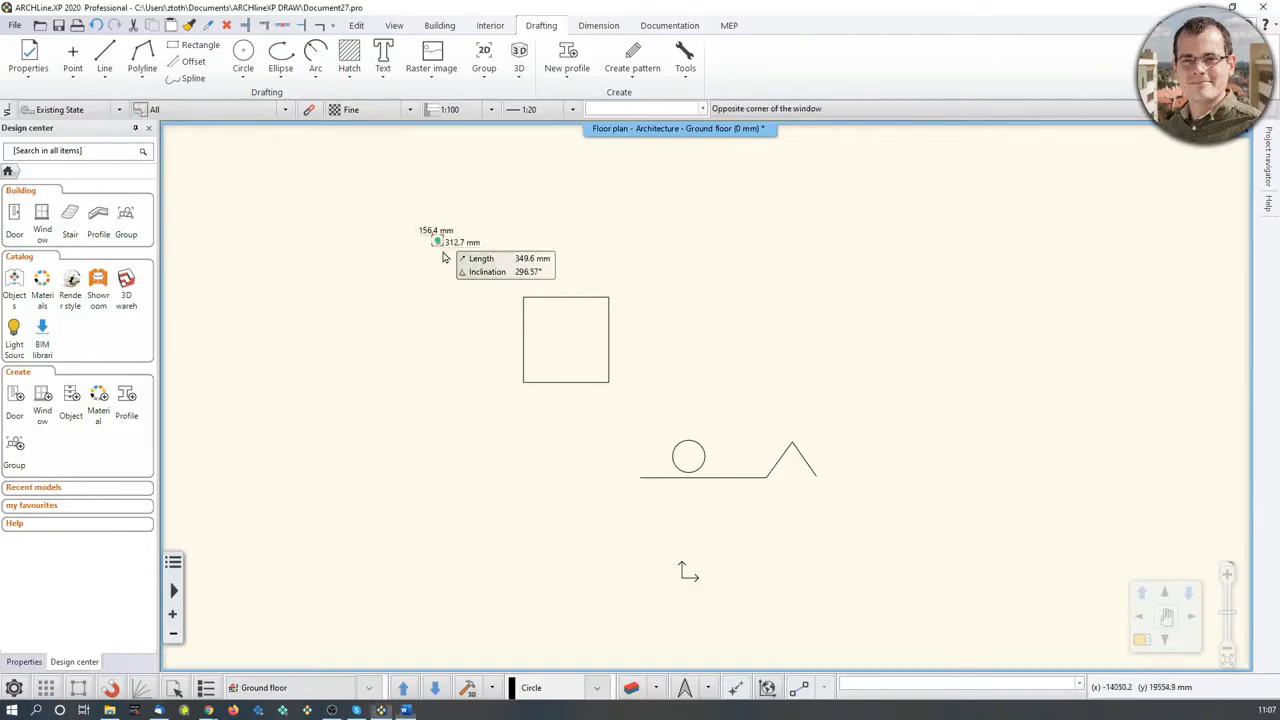
left_click(868, 534)
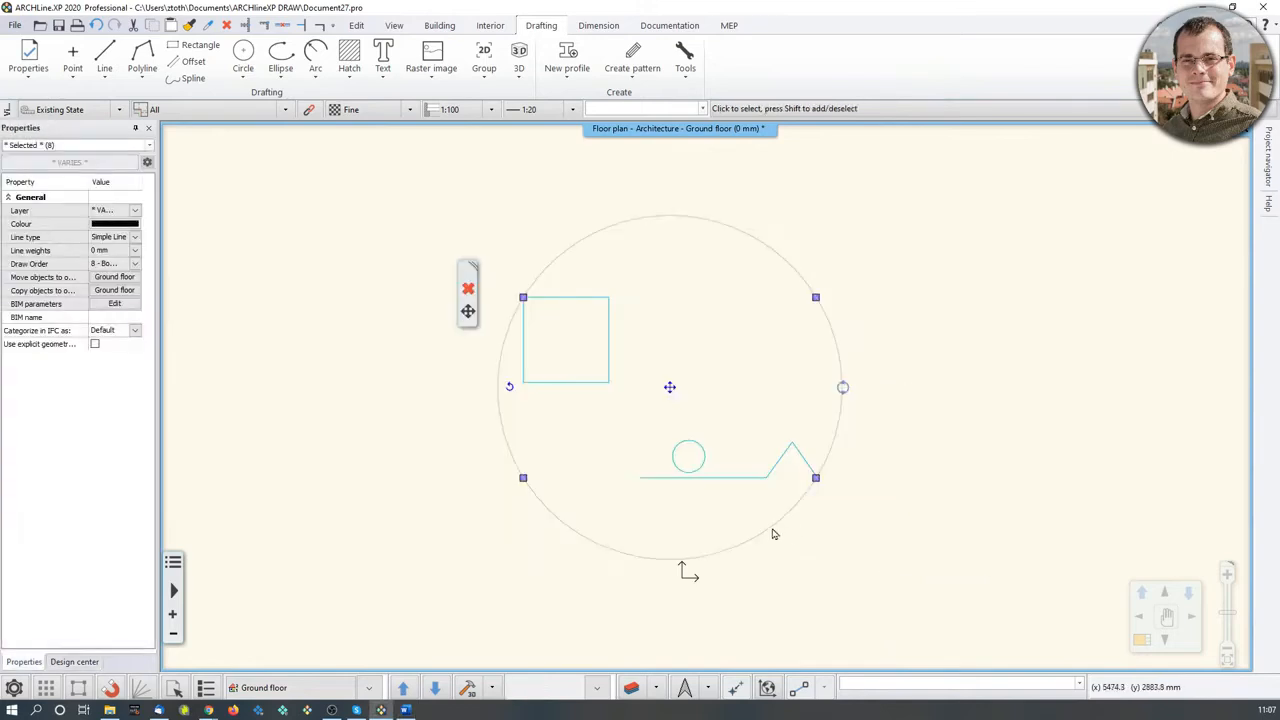
key("Delete")
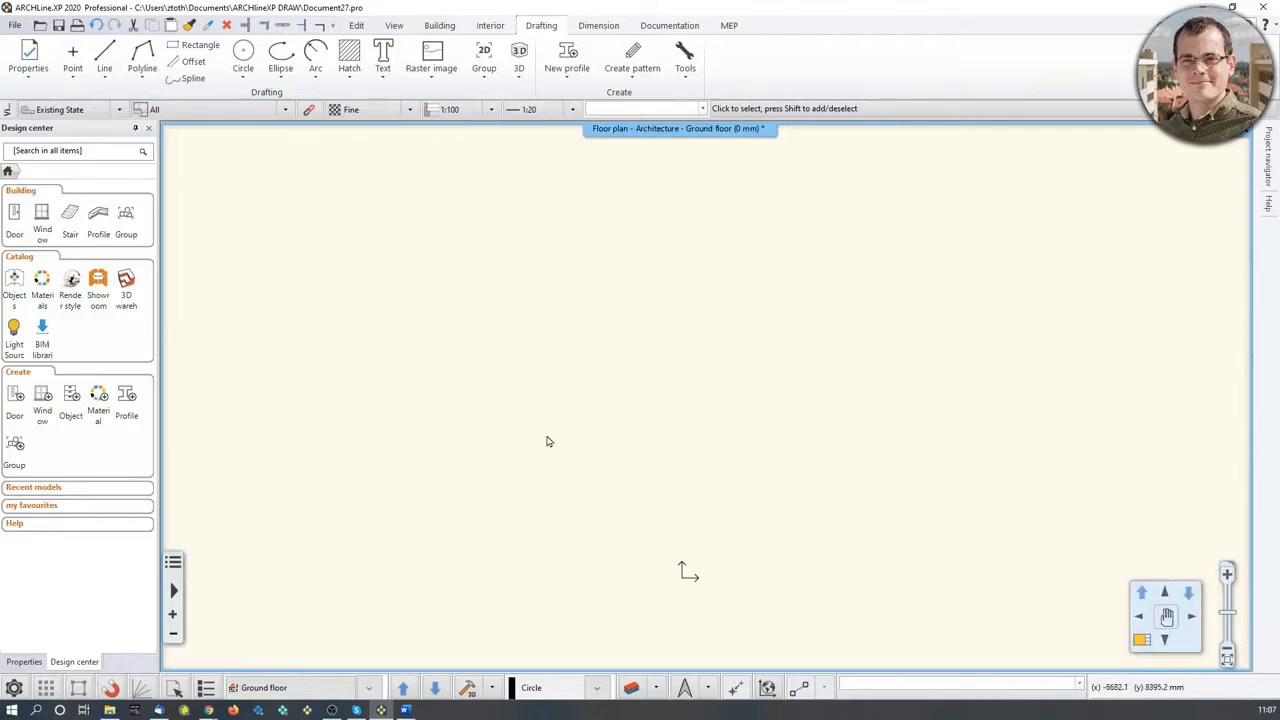
Check the project's measurement units and angle settings in the program options and close them.
left_click(14, 688)
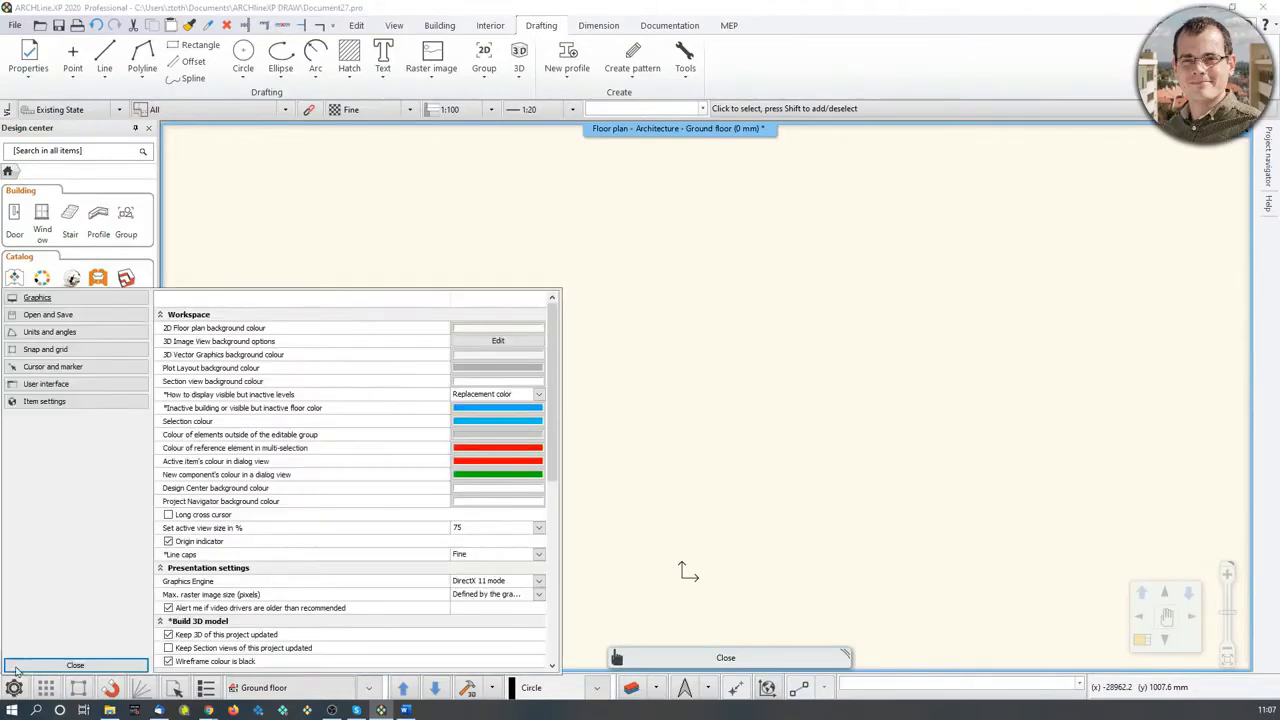
left_click(52, 334)
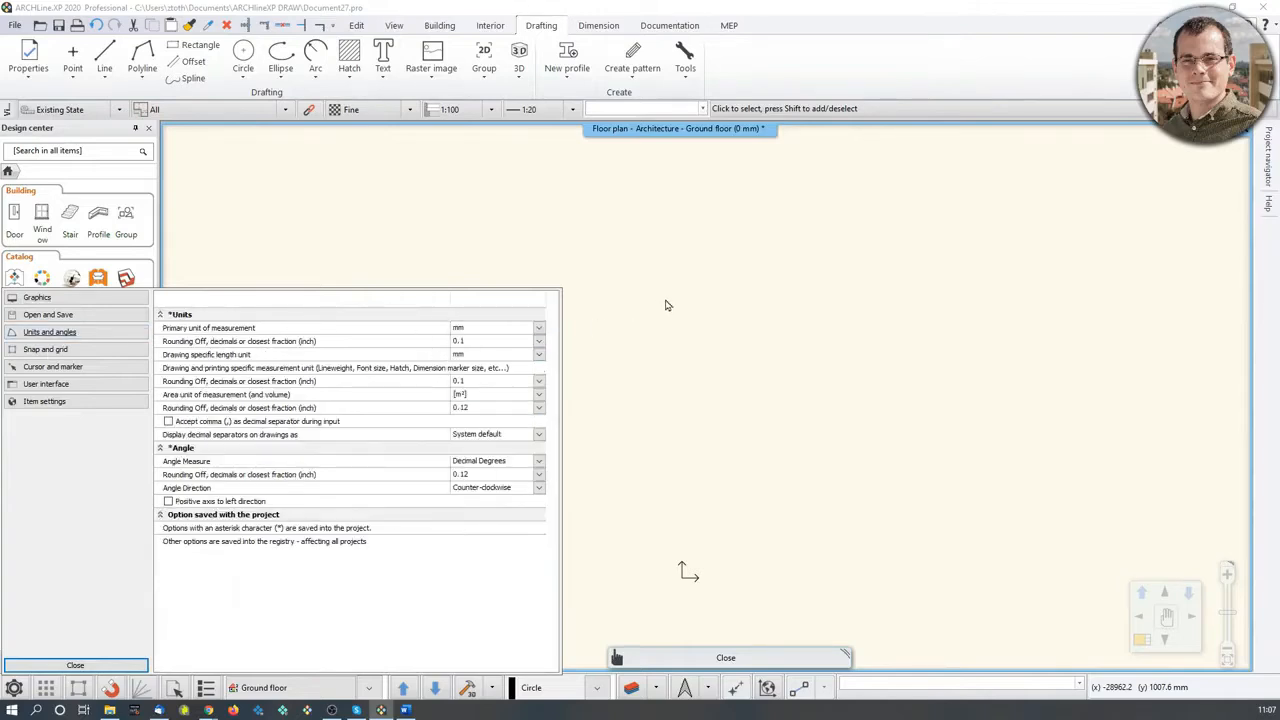
left_click(100, 665)
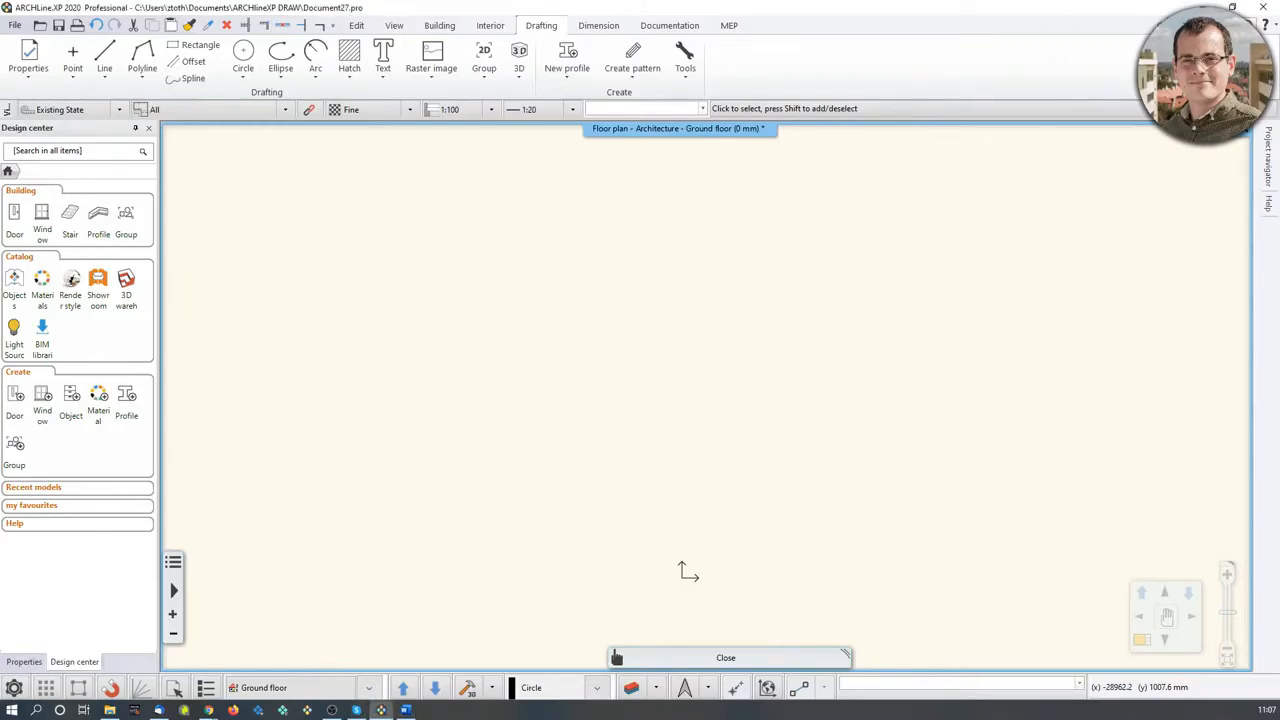
Switch to the ARCHLineXP2020_Tutorial_ENG.doc document in Word, examine the dimensioned wall outline drawing, and return to the ARCHLine.XP floor plan.
left_click(63, 496)
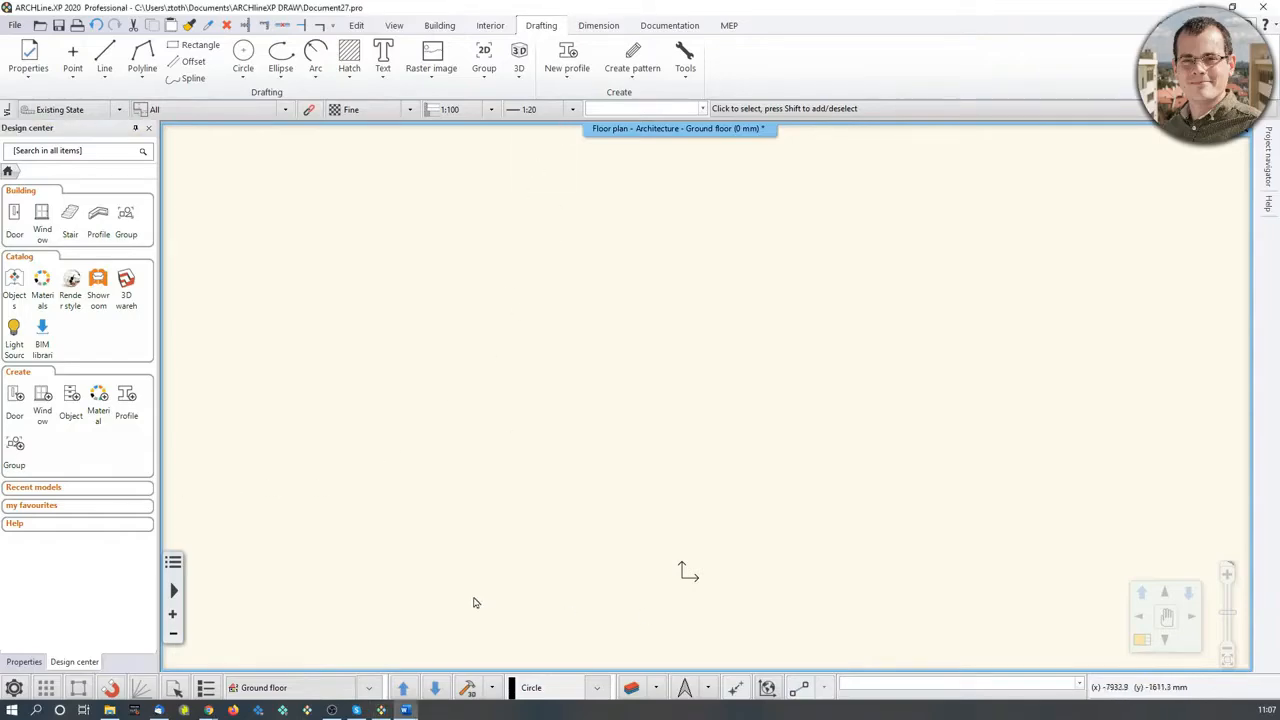
left_click_drag(0, 47, 18, 47)
scroll(551, 457, "down", 3)
scroll(680, 270, "up", 1)
scroll(591, 229, "up", 2)
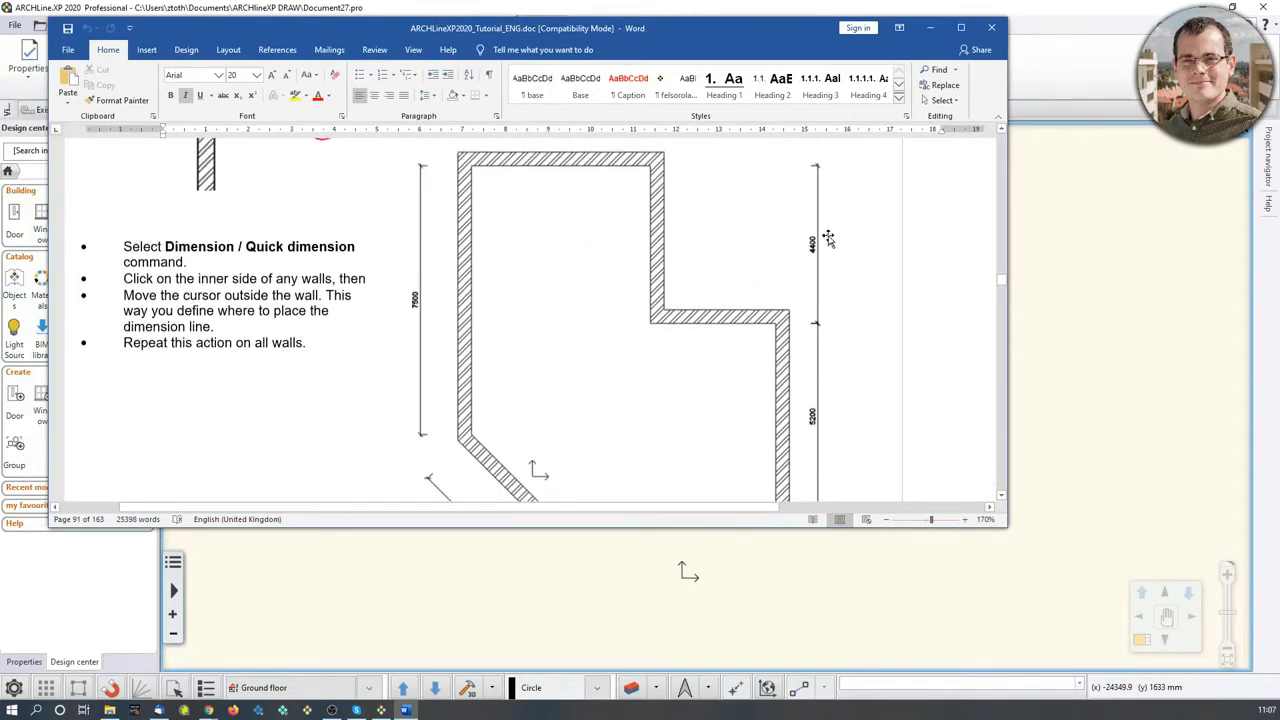
left_click_drag(749, 39, 0, 80)
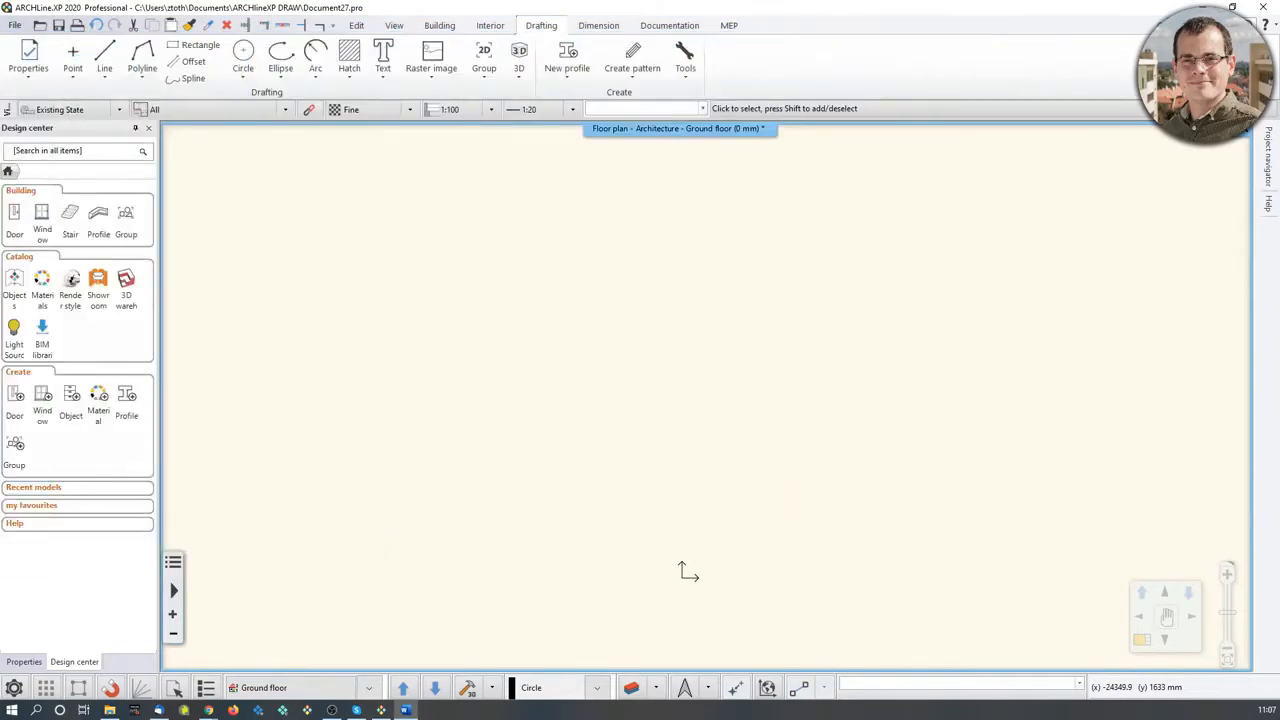
Open the default wall properties, check the height and total thickness, and accept them without changes.
left_click(443, 27)
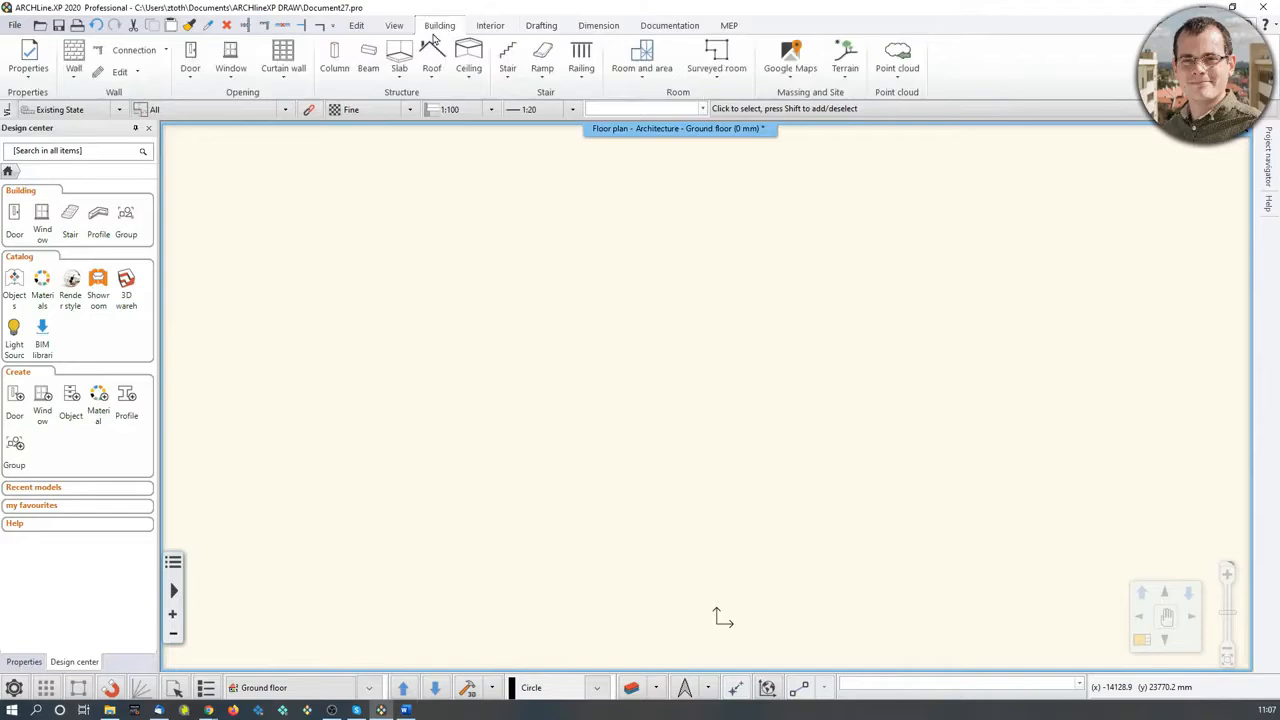
right_click(72, 57)
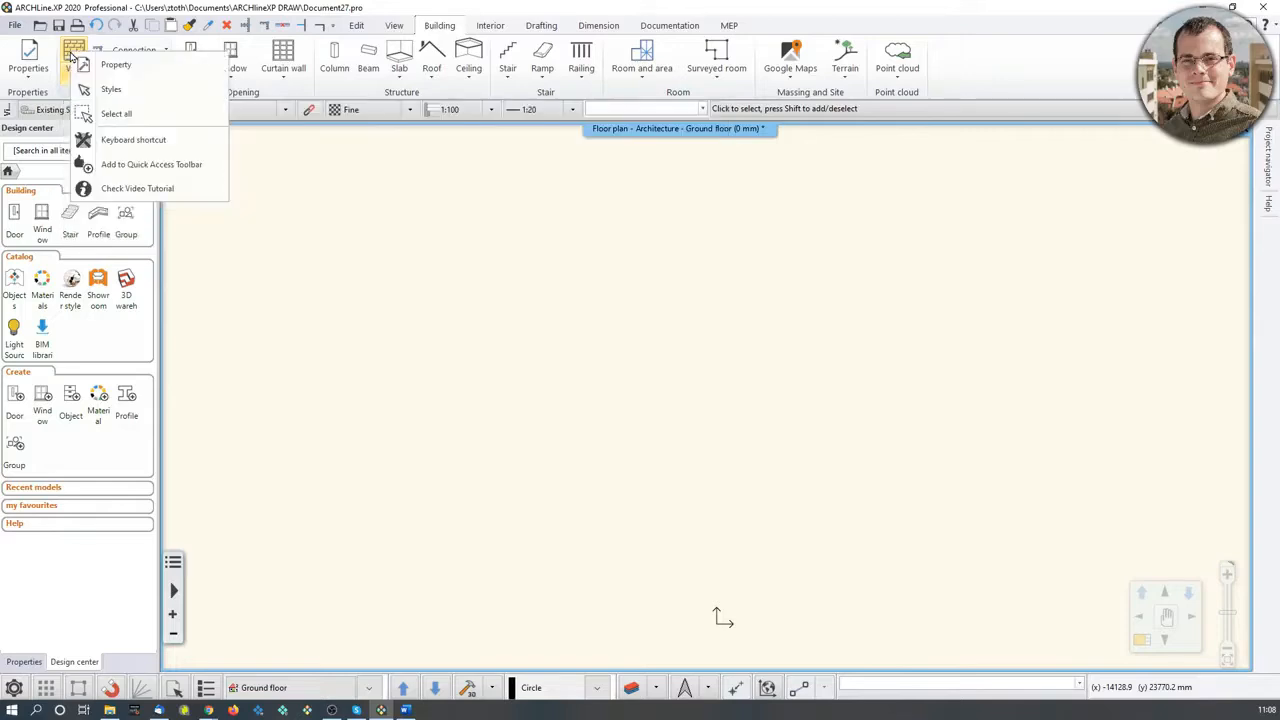
left_click(108, 61)
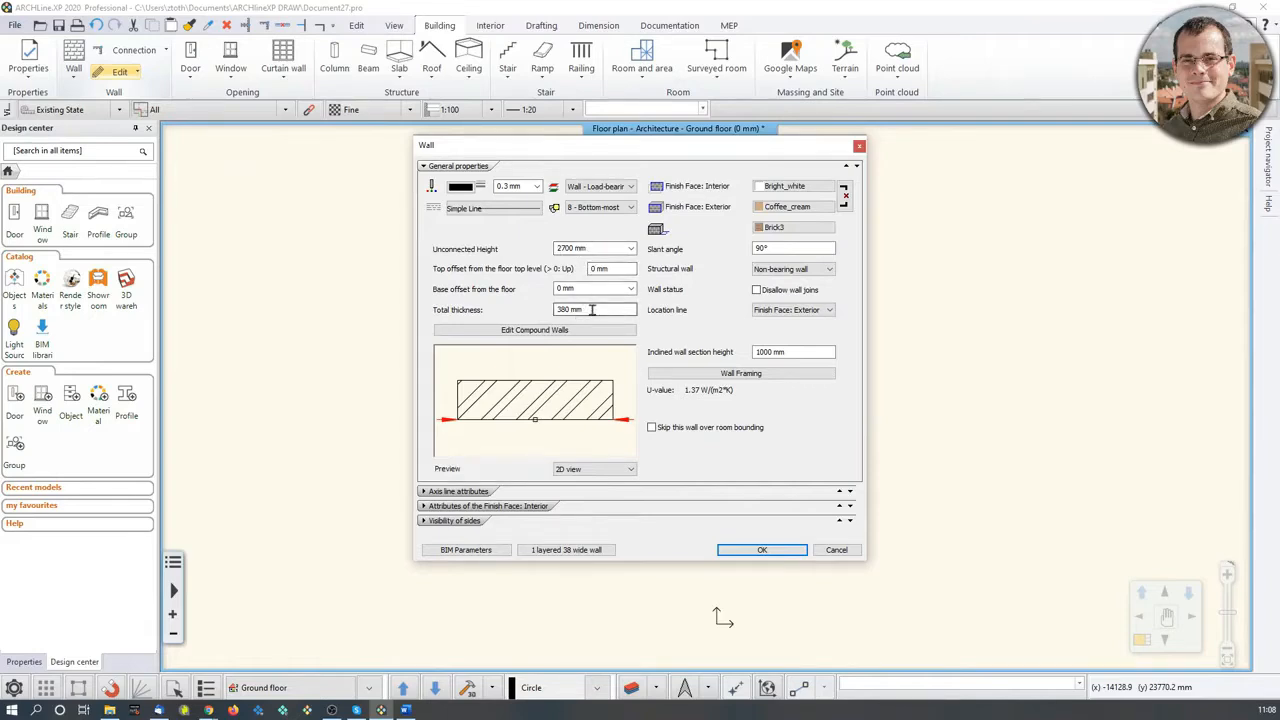
left_click(778, 550)
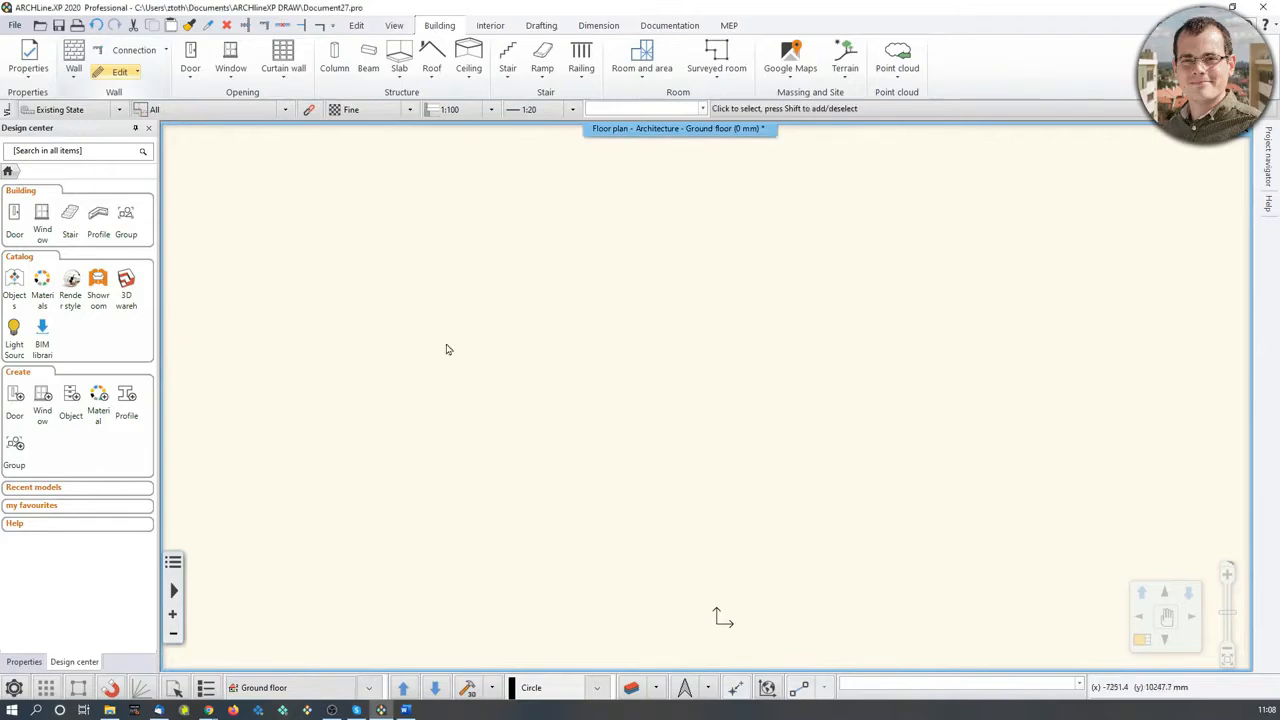
Draw a 7500 mm wall straight up at 90° in the 1 layered 38 wide wall style and end the Wall command.
left_click(73, 56)
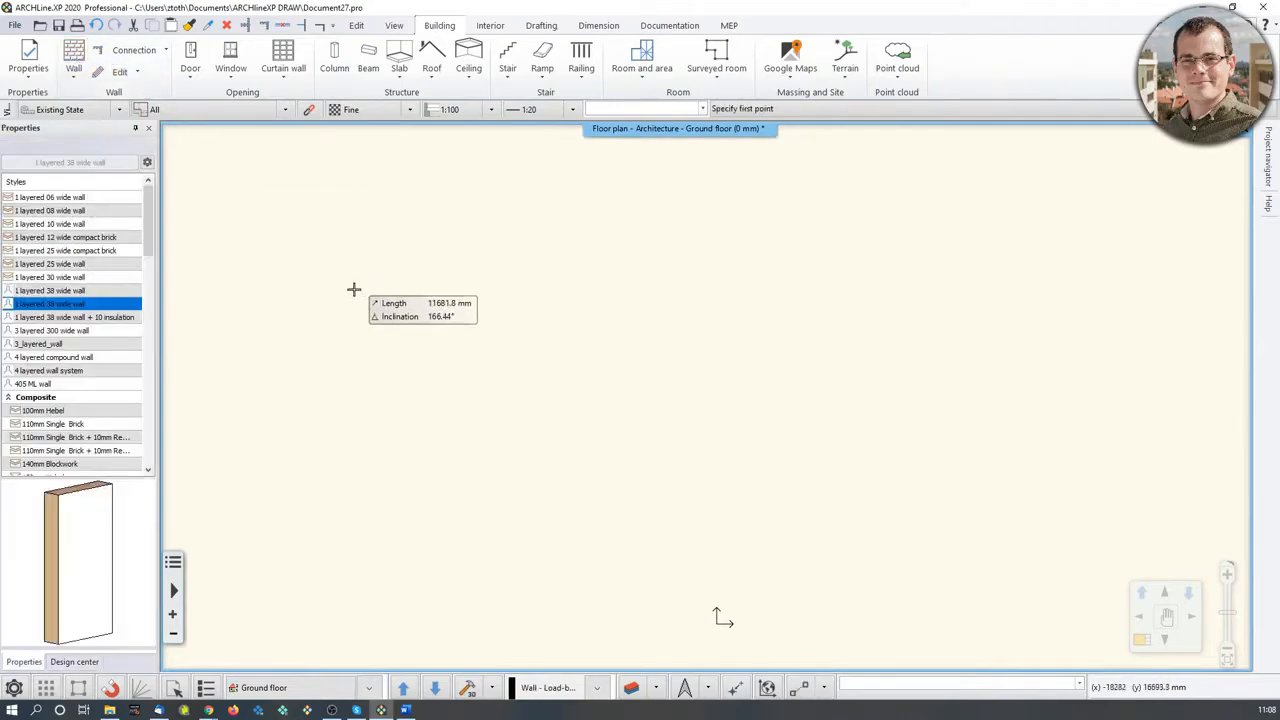
left_click(391, 557)
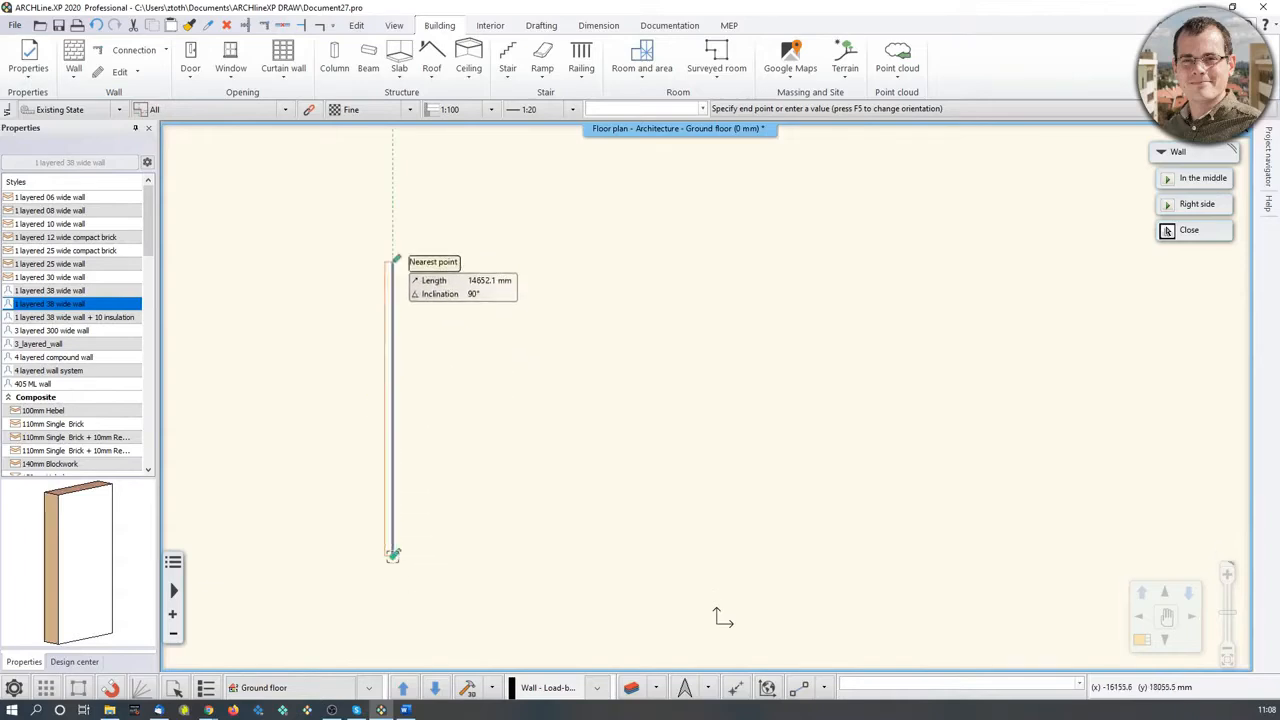
type("1")
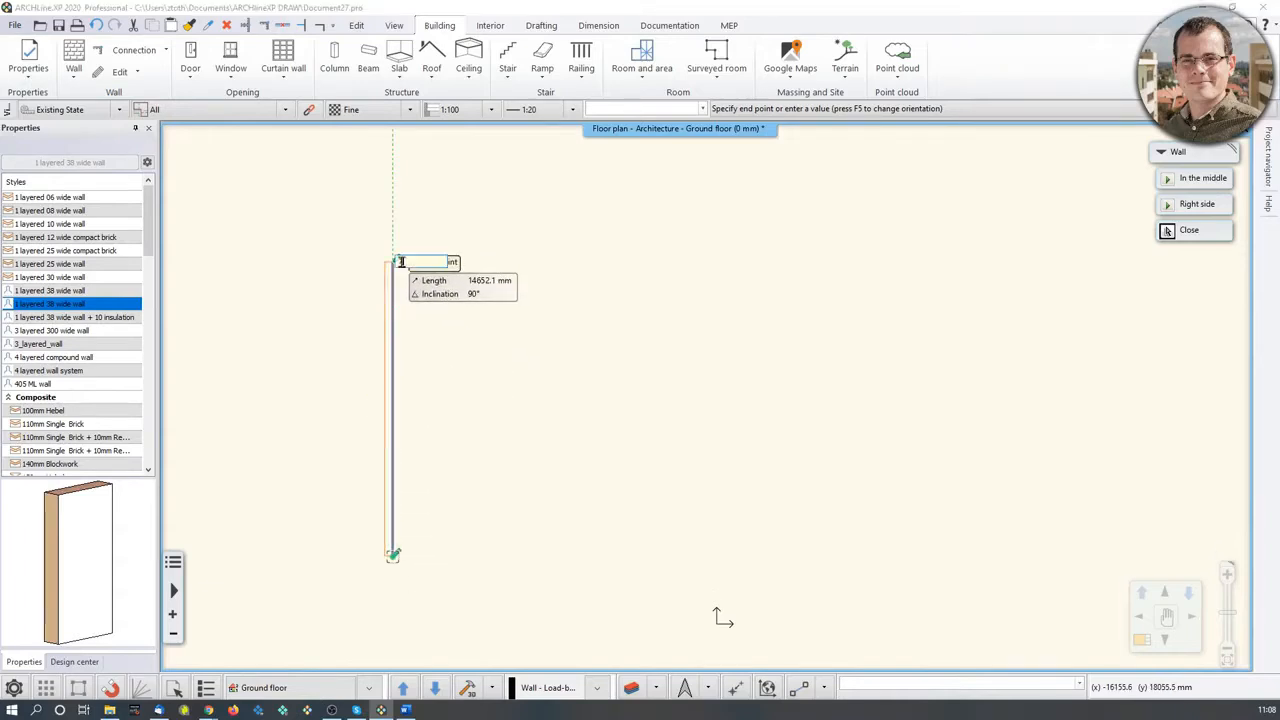
type("500")
key("Return")
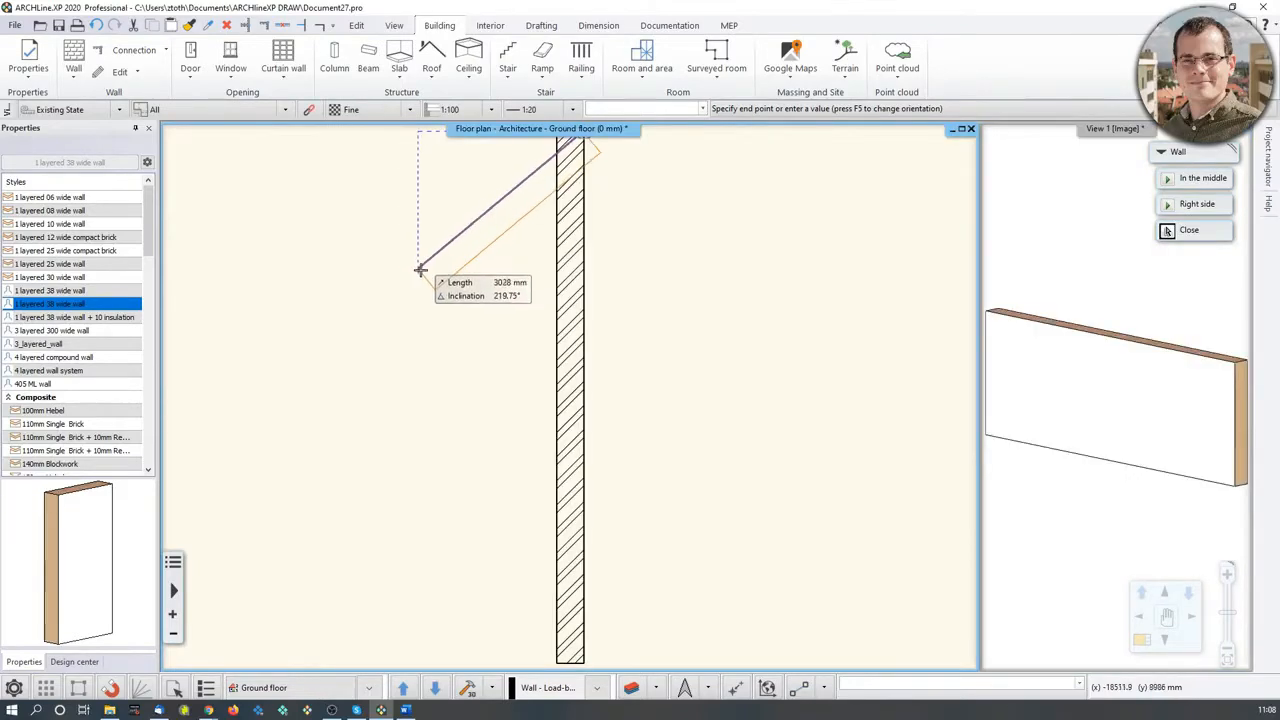
key("Escape")
key("Escape")
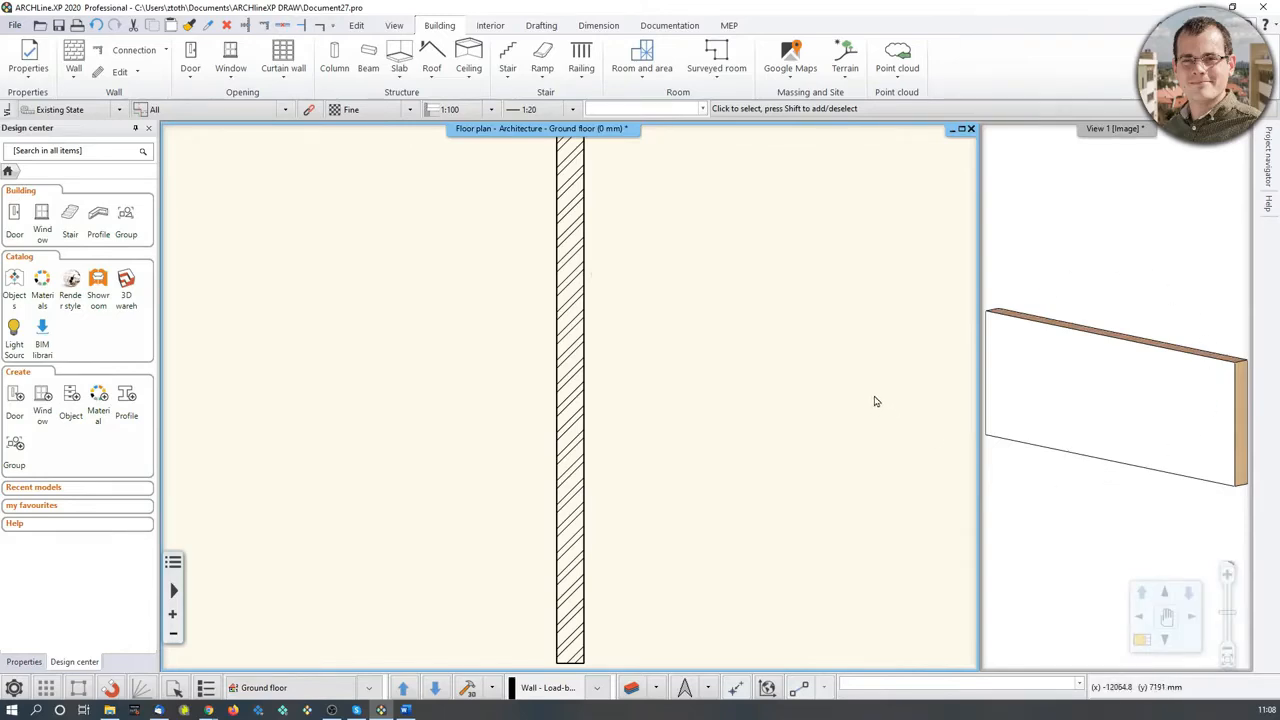
Examine the new wall in the floor plan, and magnify the 3D view as the main view to inspect the wall from a rotated angle.
scroll(672, 300, "down", 1)
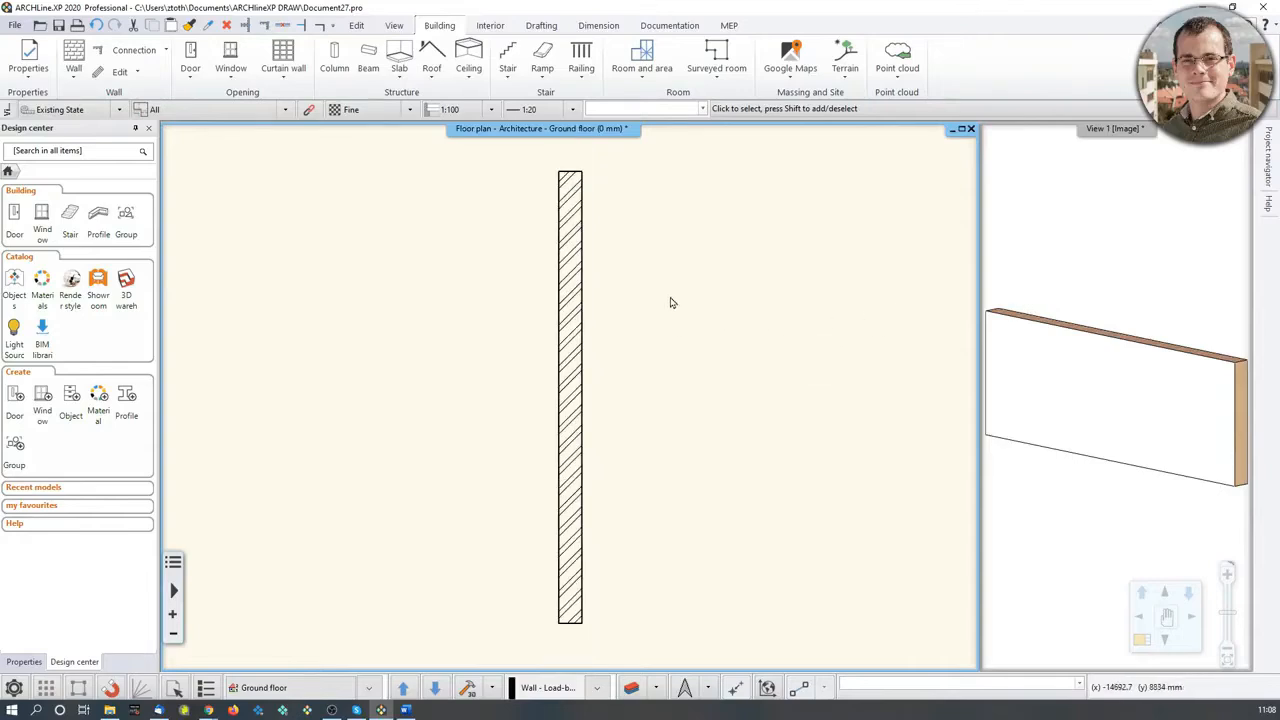
scroll(595, 425, "up", 2)
scroll(531, 333, "down", 2)
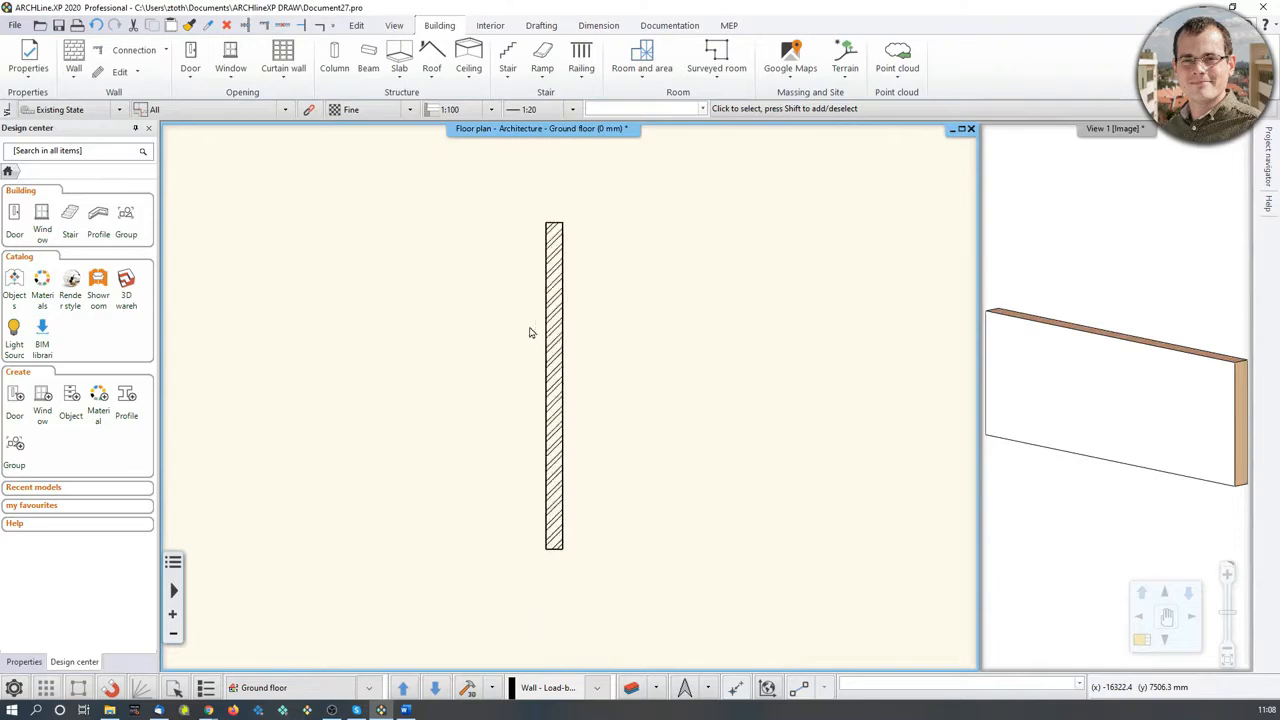
mouse_move(591, 362)
middle_mouse_down()
mouse_move(654, 377)
mouse_move(617, 326)
mouse_move(524, 408)
mouse_move(741, 390)
mouse_move(584, 346)
mouse_move(619, 380)
mouse_move(616, 359)
middle_mouse_up()
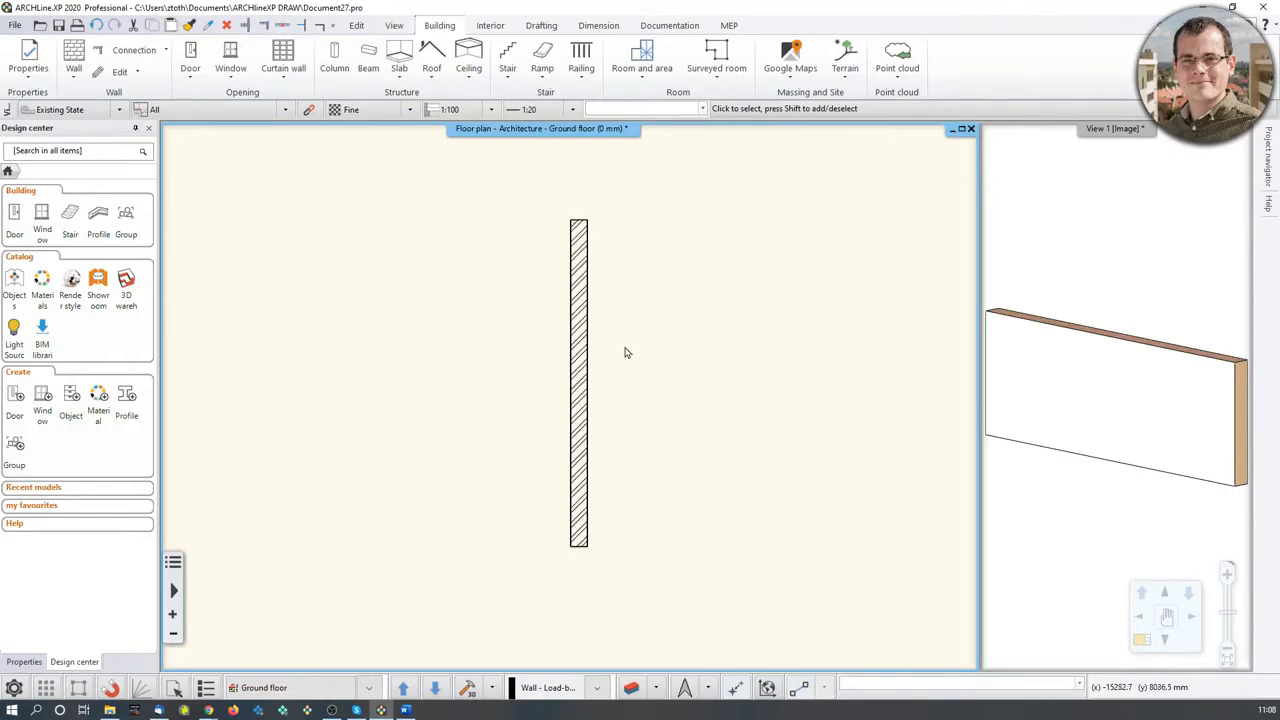
left_click(1078, 248)
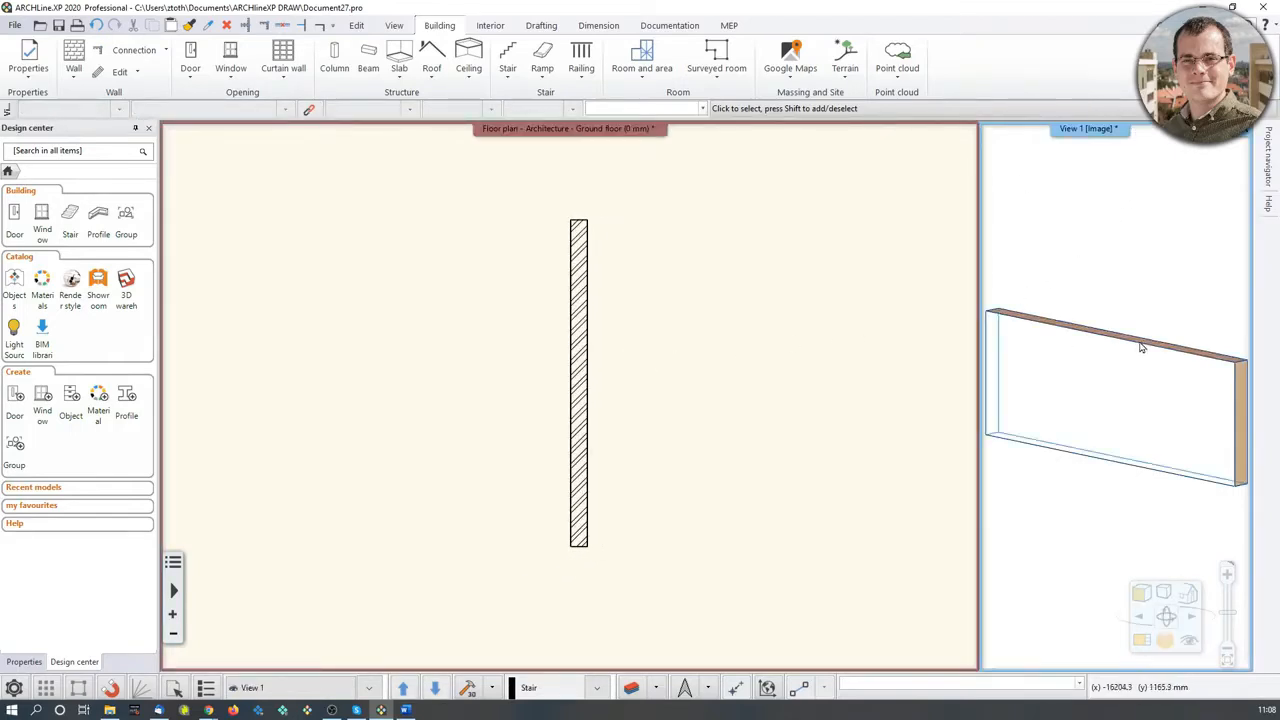
left_click(1146, 646)
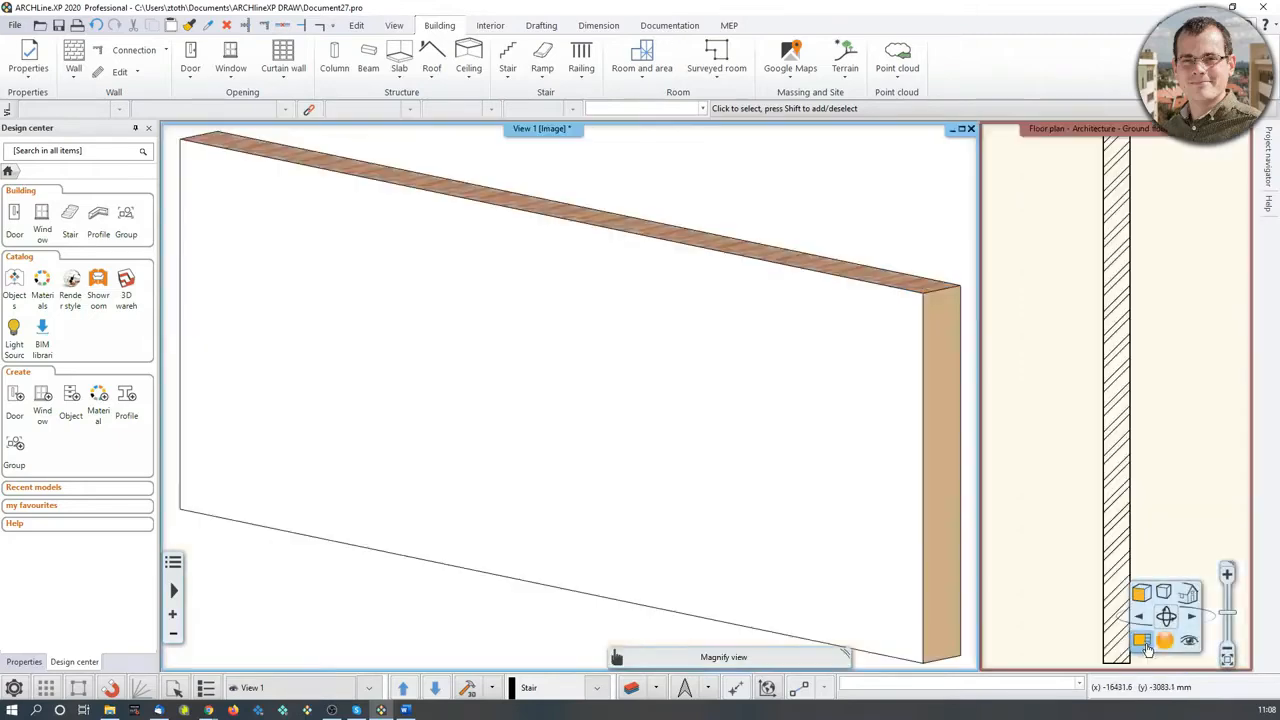
scroll(741, 397, "down", 3)
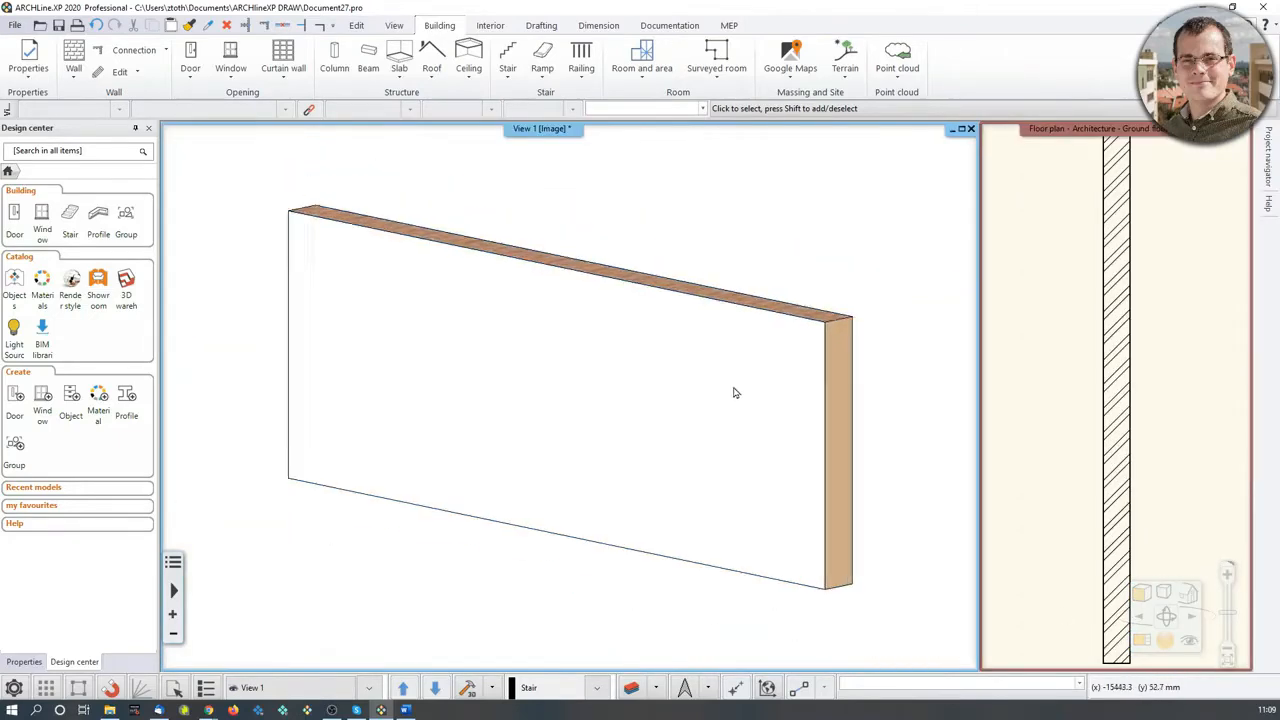
scroll(612, 413, "up", 3)
scroll(612, 413, "down", 3)
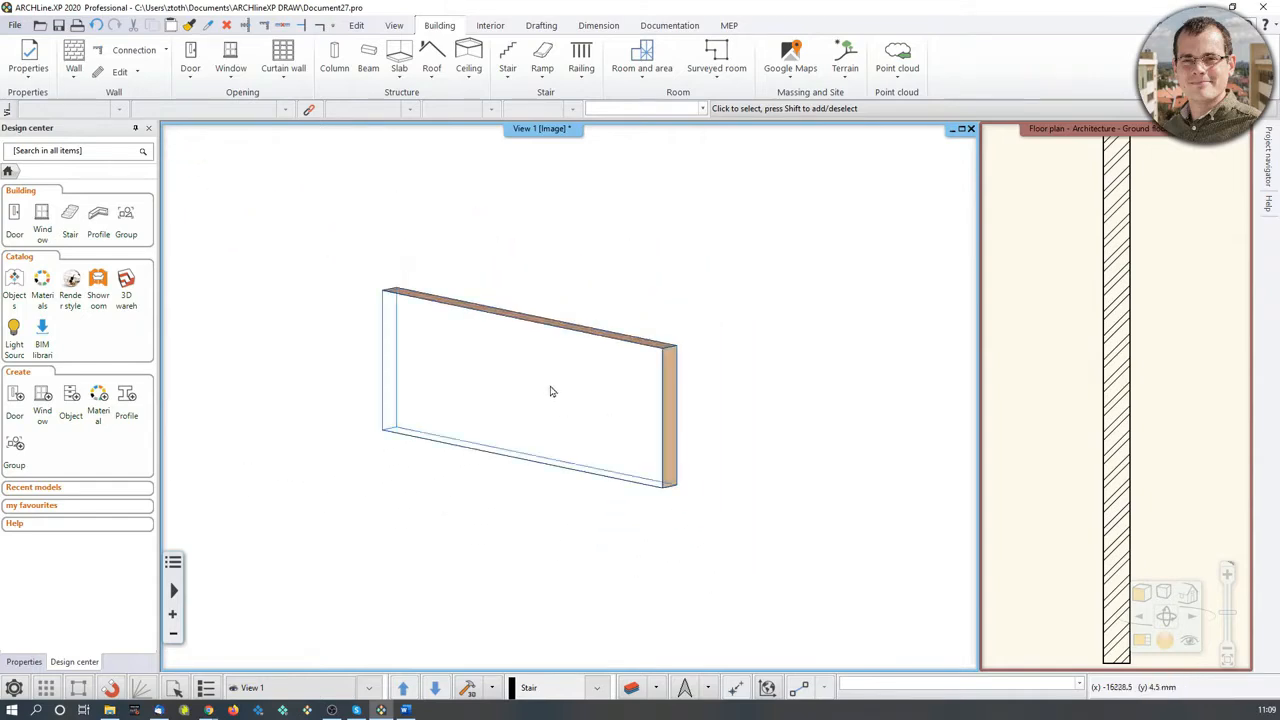
mouse_move(549, 383)
middle_mouse_down()
mouse_move(434, 397)
mouse_move(413, 414)
mouse_move(486, 420)
mouse_move(517, 406)
middle_mouse_up()
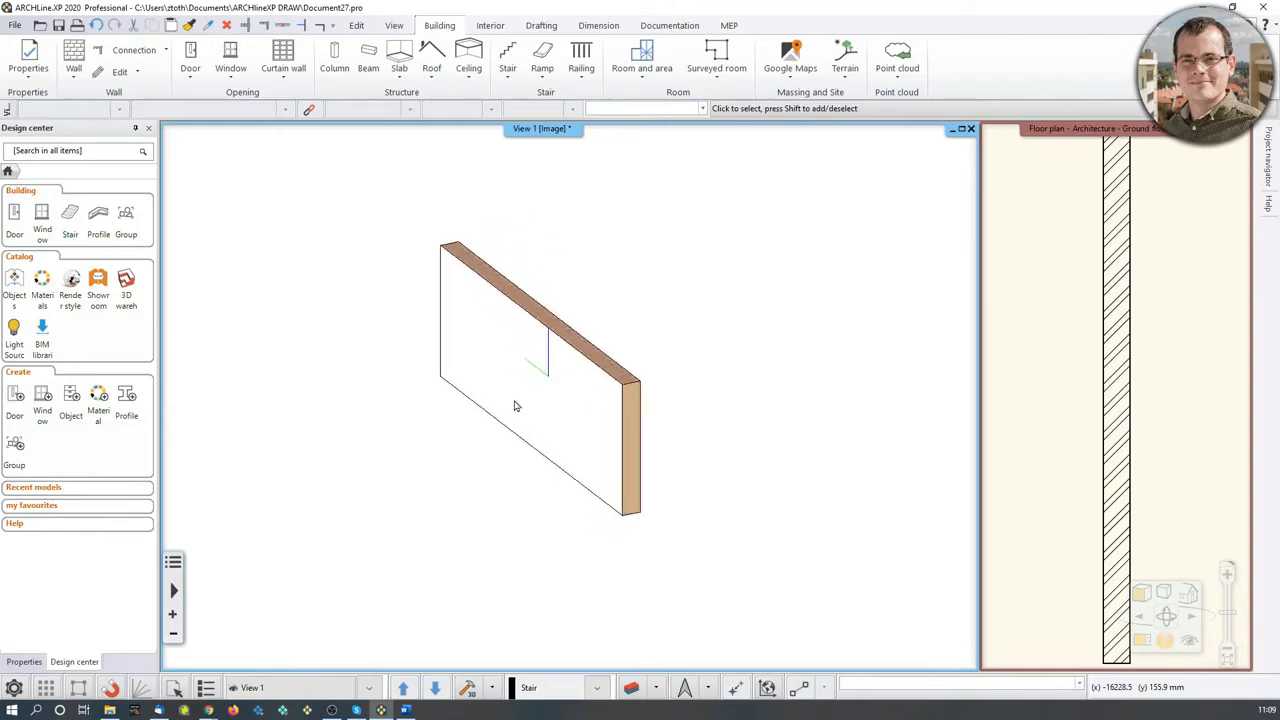
left_click(1063, 326)
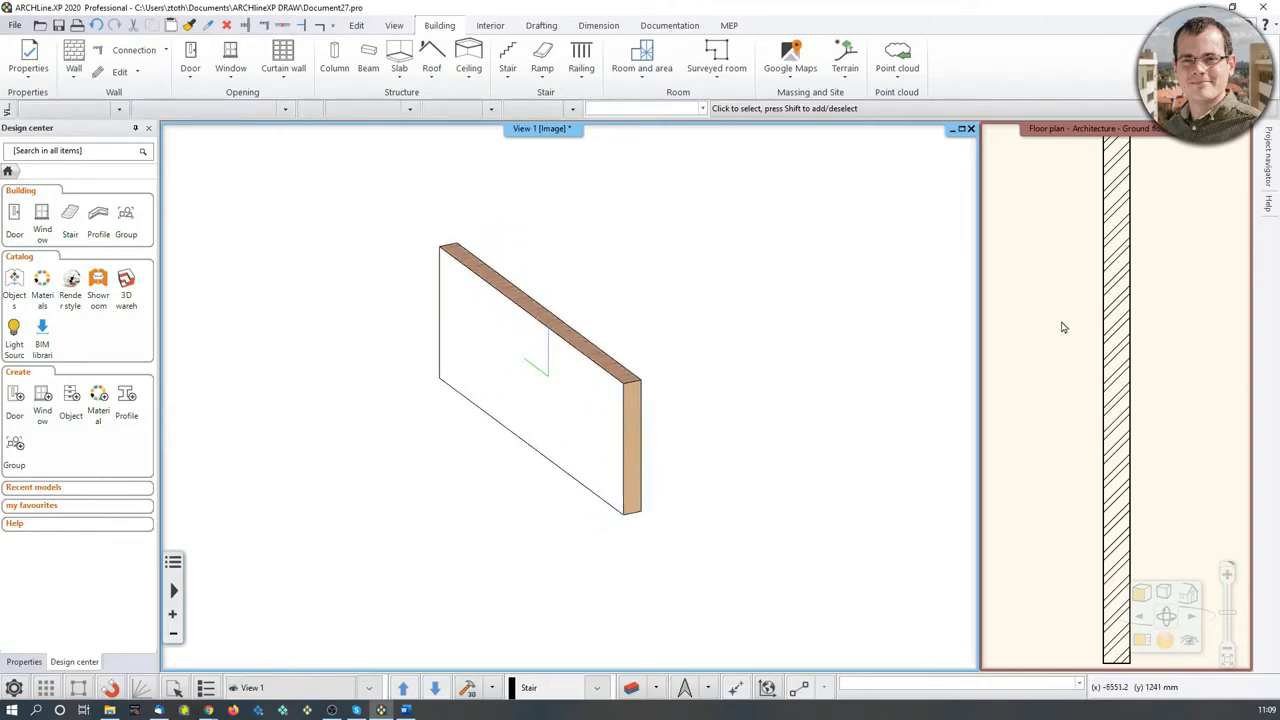
Make the Ground floor plan the main view again and fit the whole wall in both the plan and 3D views.
left_click(1144, 642)
scroll(600, 360, "down", 4)
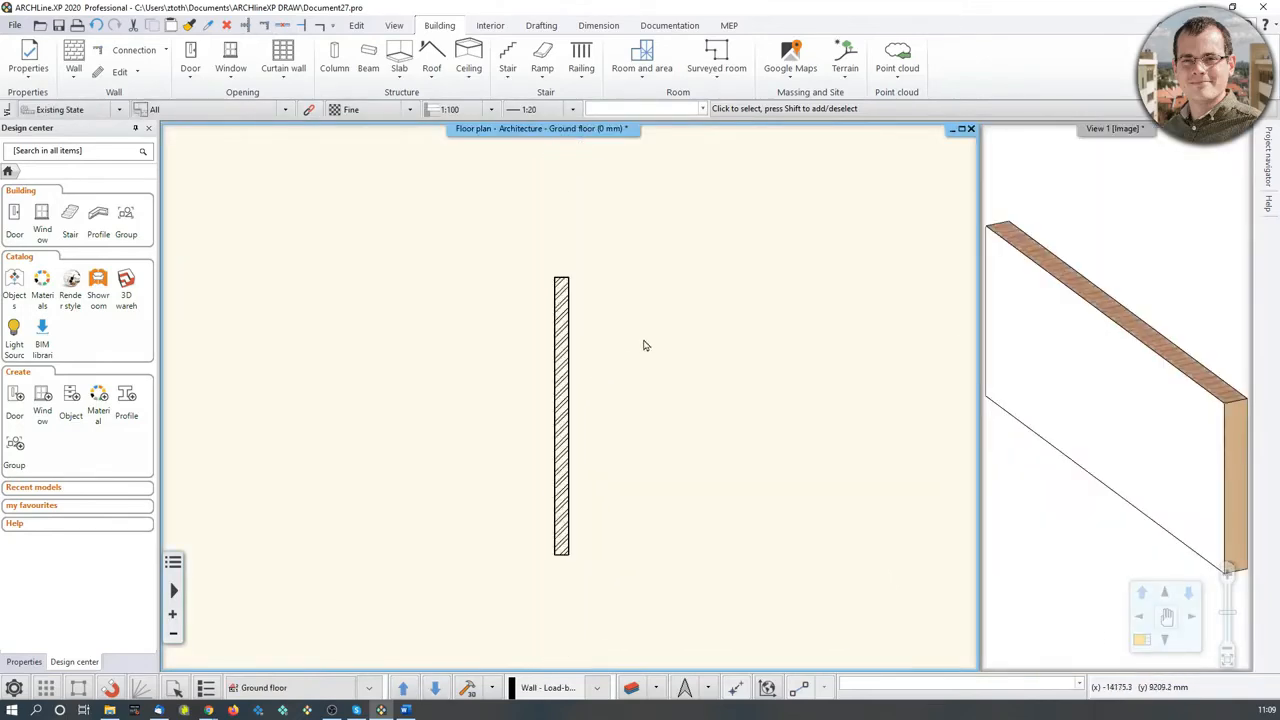
left_click(1160, 359)
scroll(1157, 362, "down", 4)
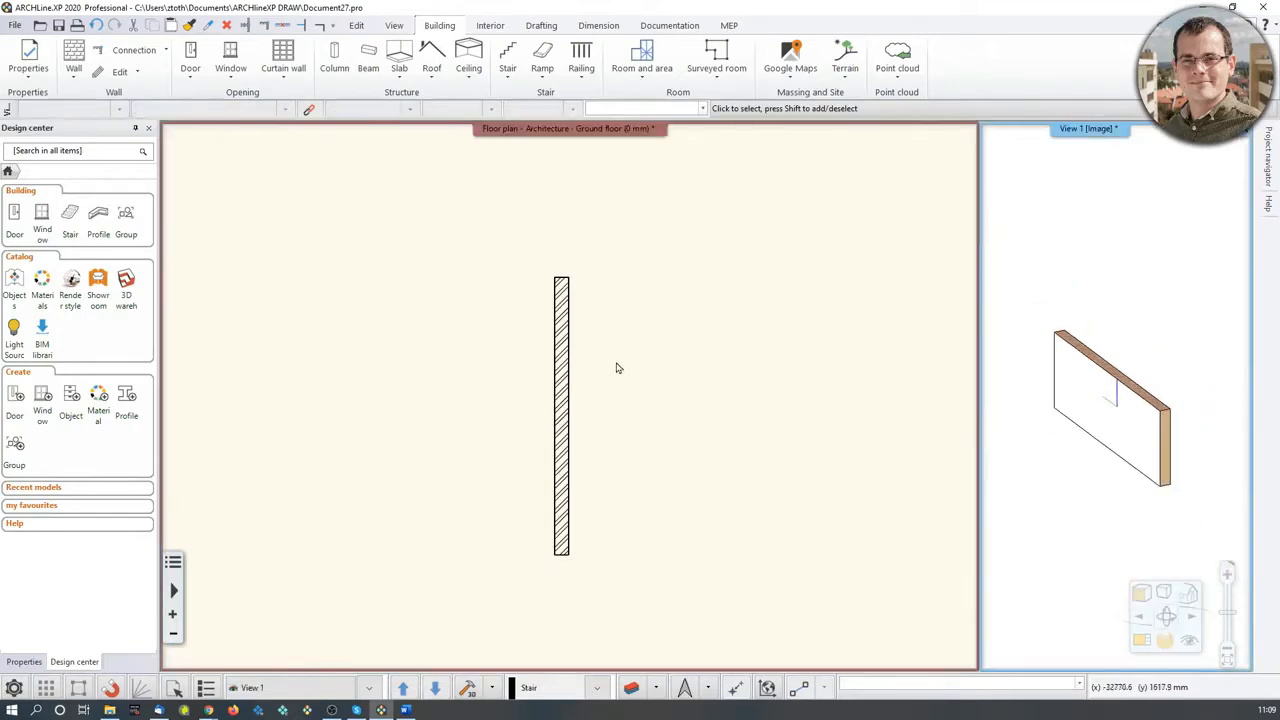
middle_click_drag(617, 369, 595, 362)
Start a wall at the upper inner corner of the existing wall and draw it 5000 mm horizontally to the right.
left_click(73, 58)
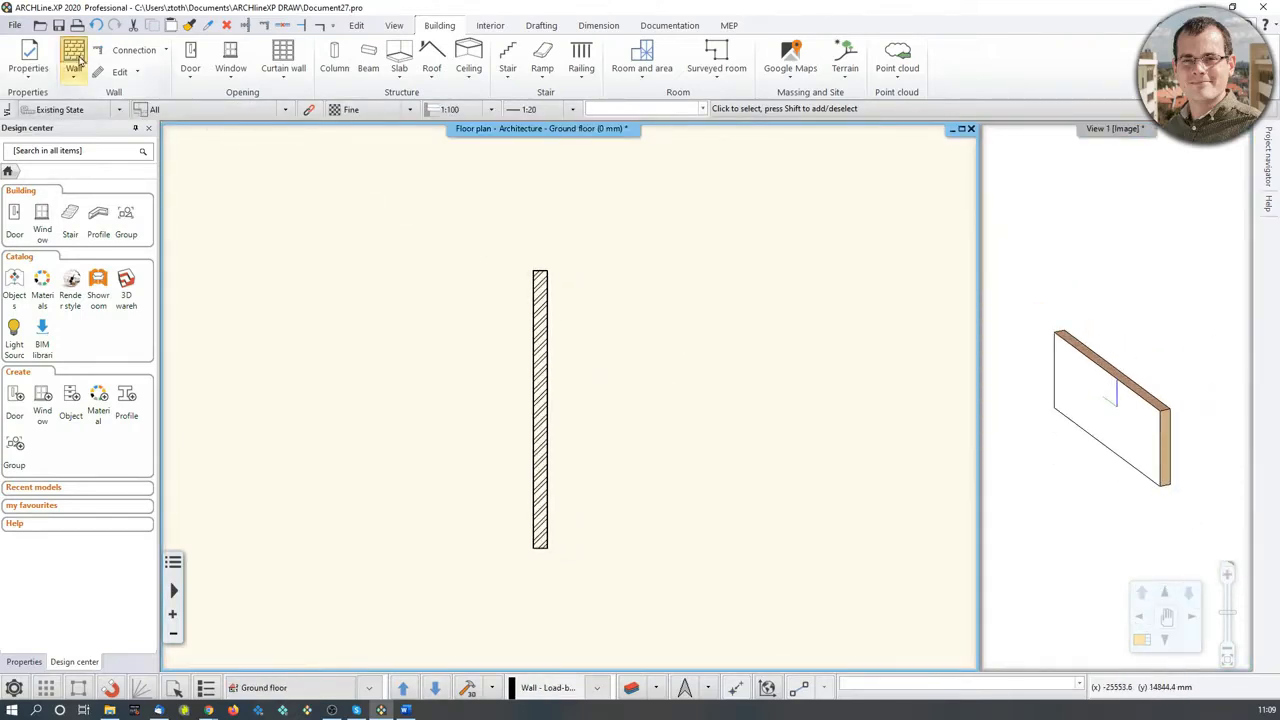
left_click(541, 270)
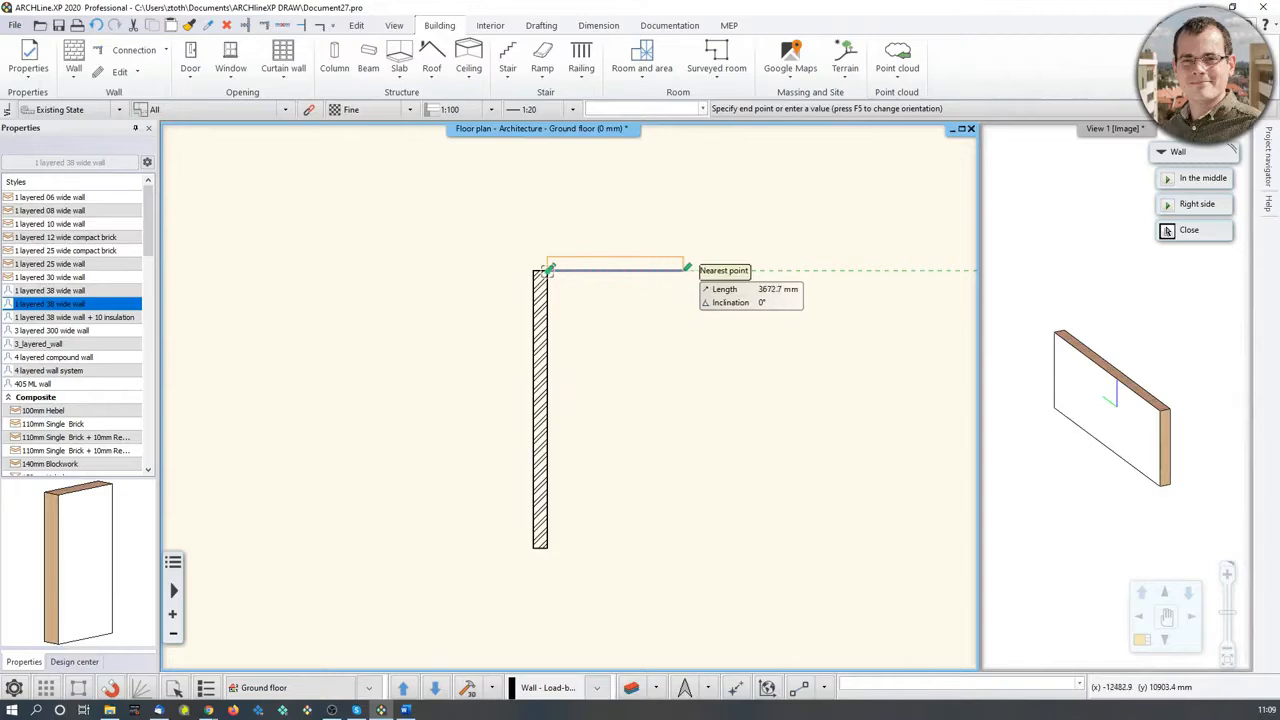
key("Escape")
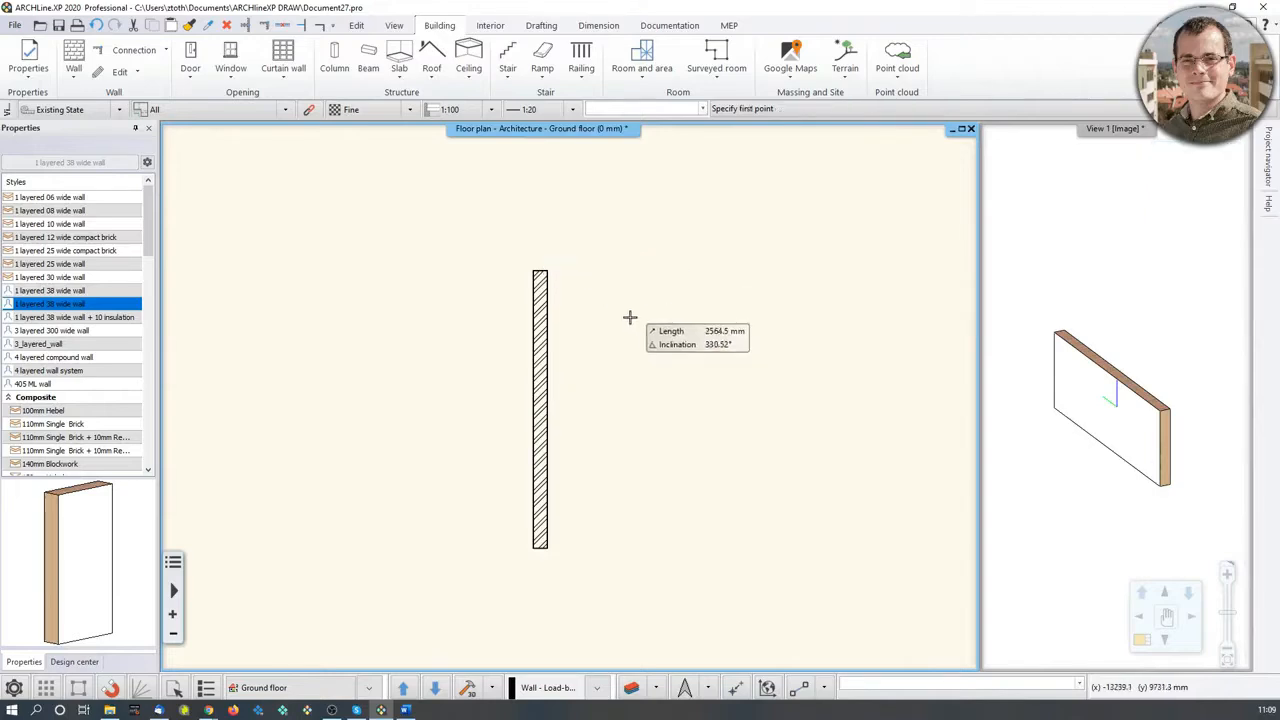
left_click(541, 270)
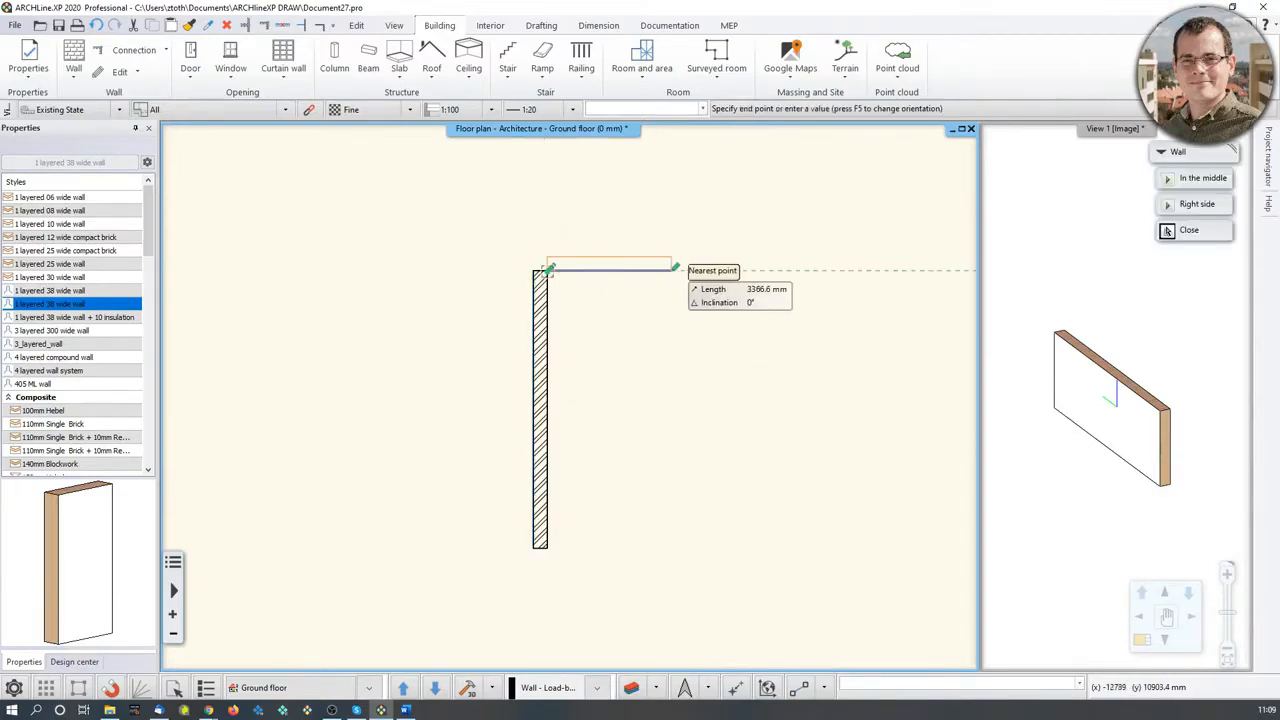
type("50")
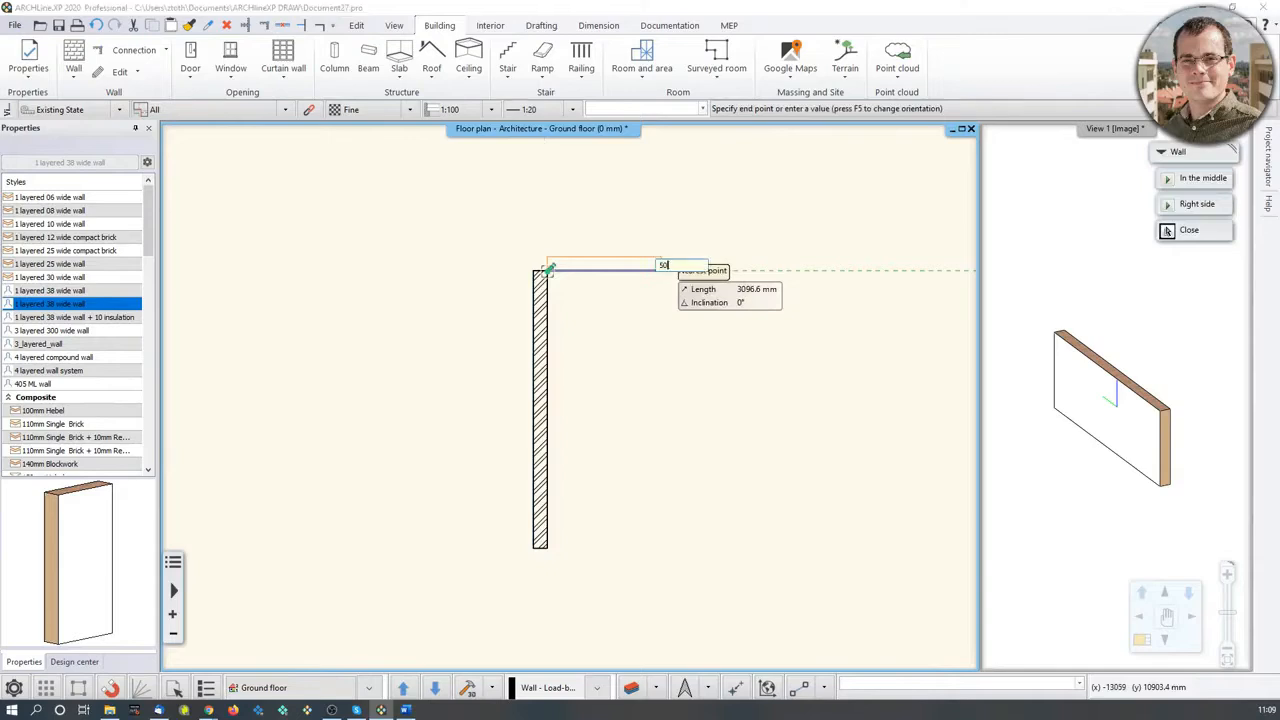
key("Return")
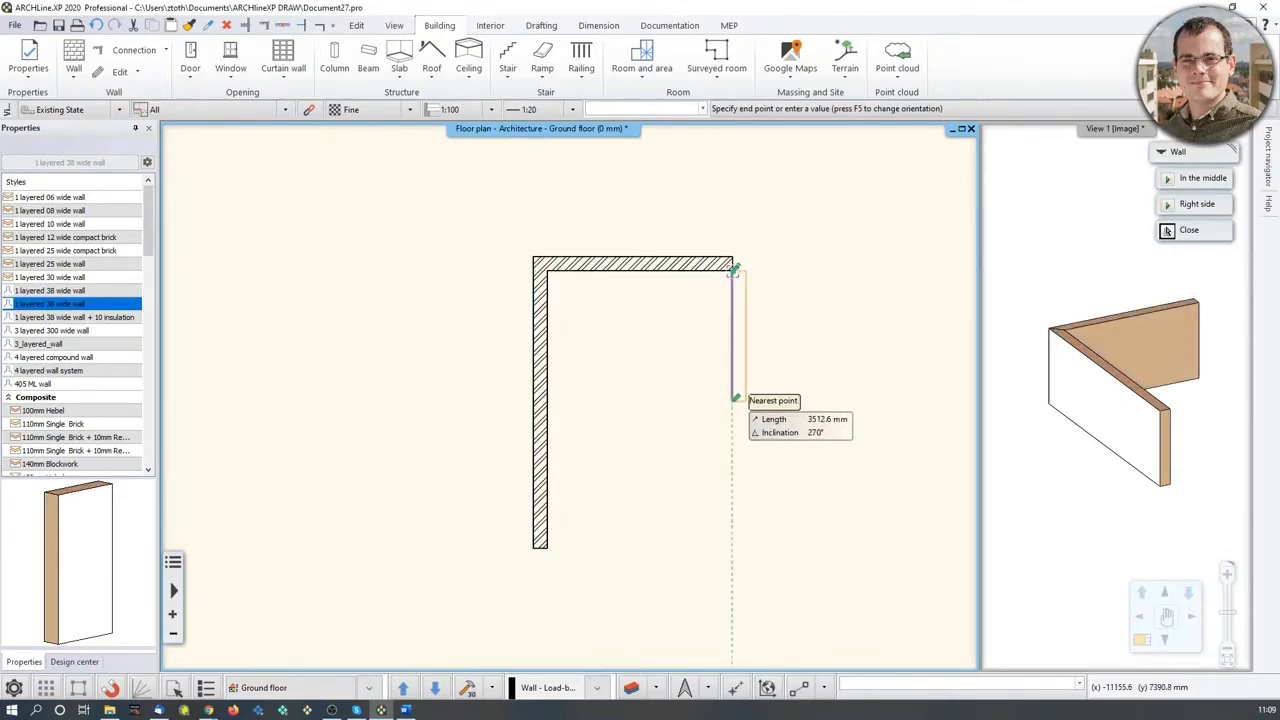
Continue the wall outline with a 4400 mm segment straight down and a 3500 mm segment to the right.
type("4")
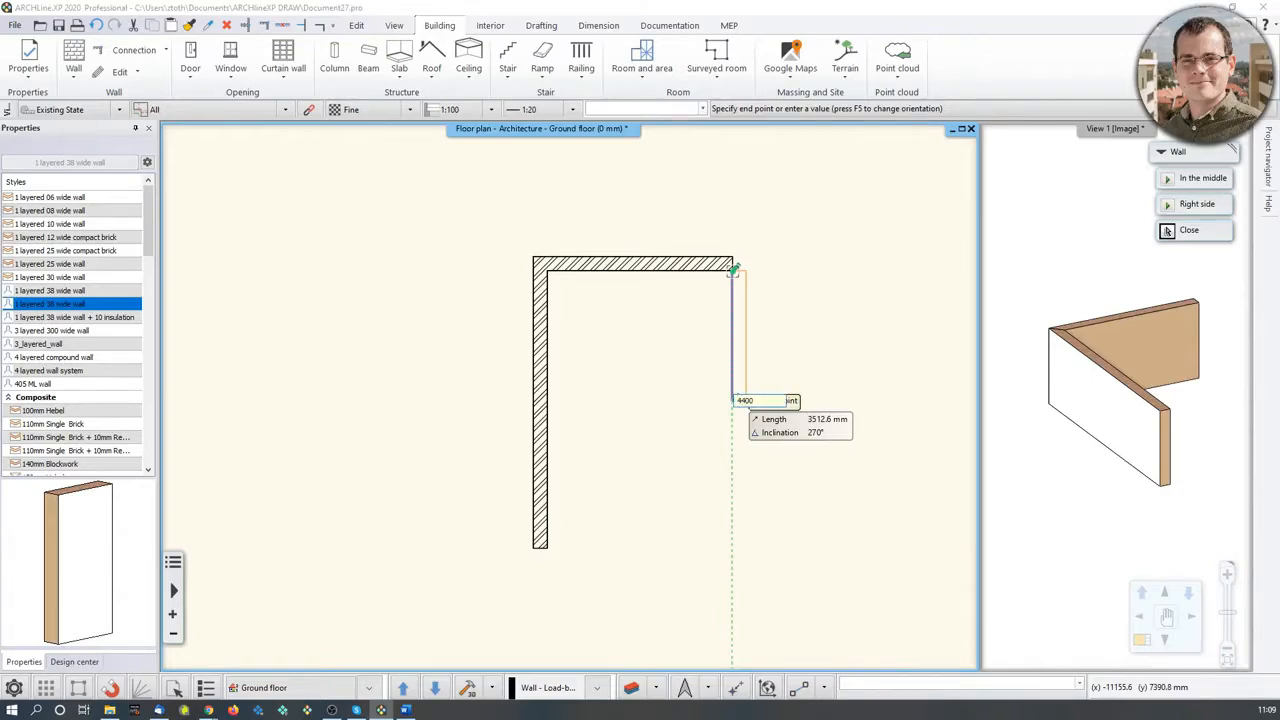
type("400")
key("Return")
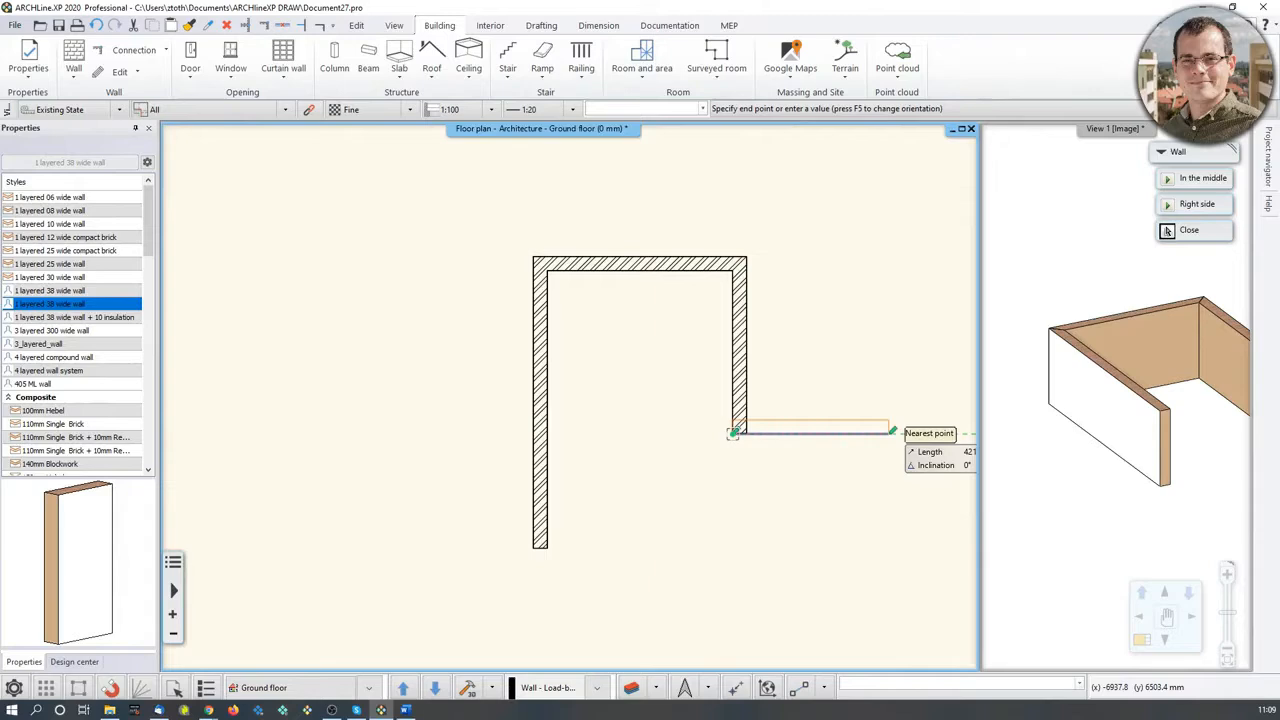
type("3500")
key("Return")
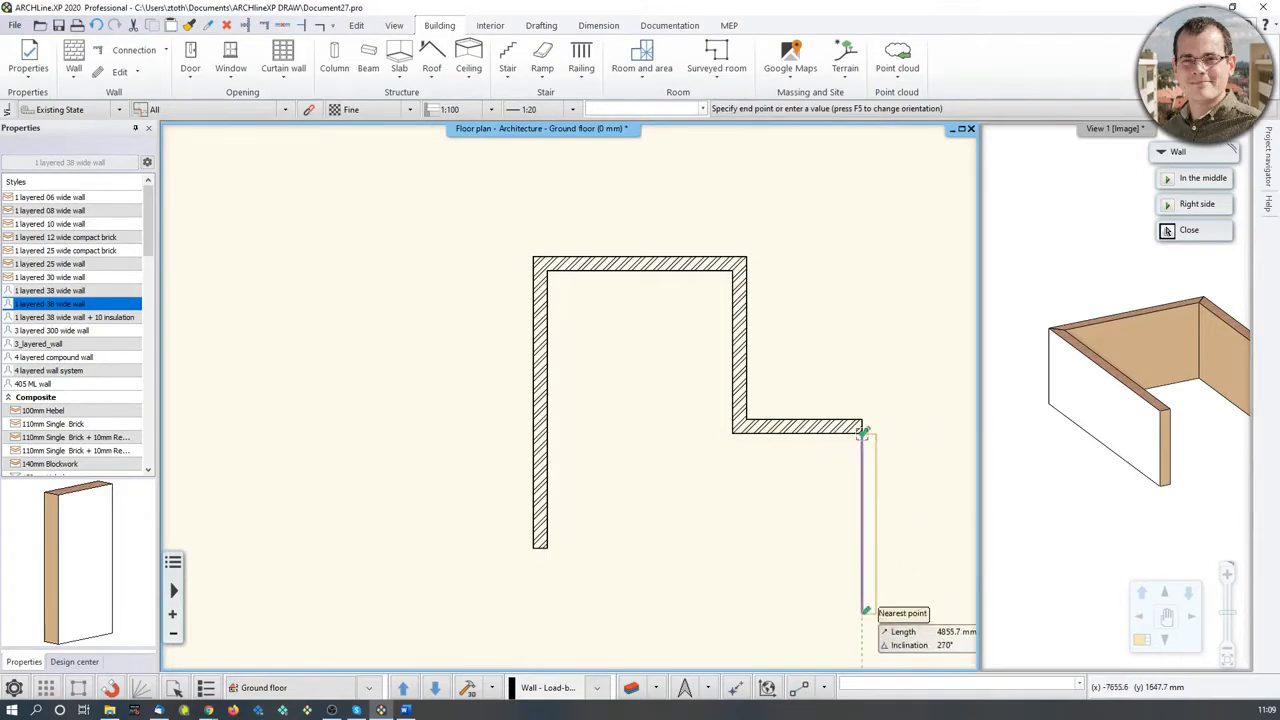
Continue the outline with a 5200 mm wall straight down and a 6400 mm wall to the left.
type("3")
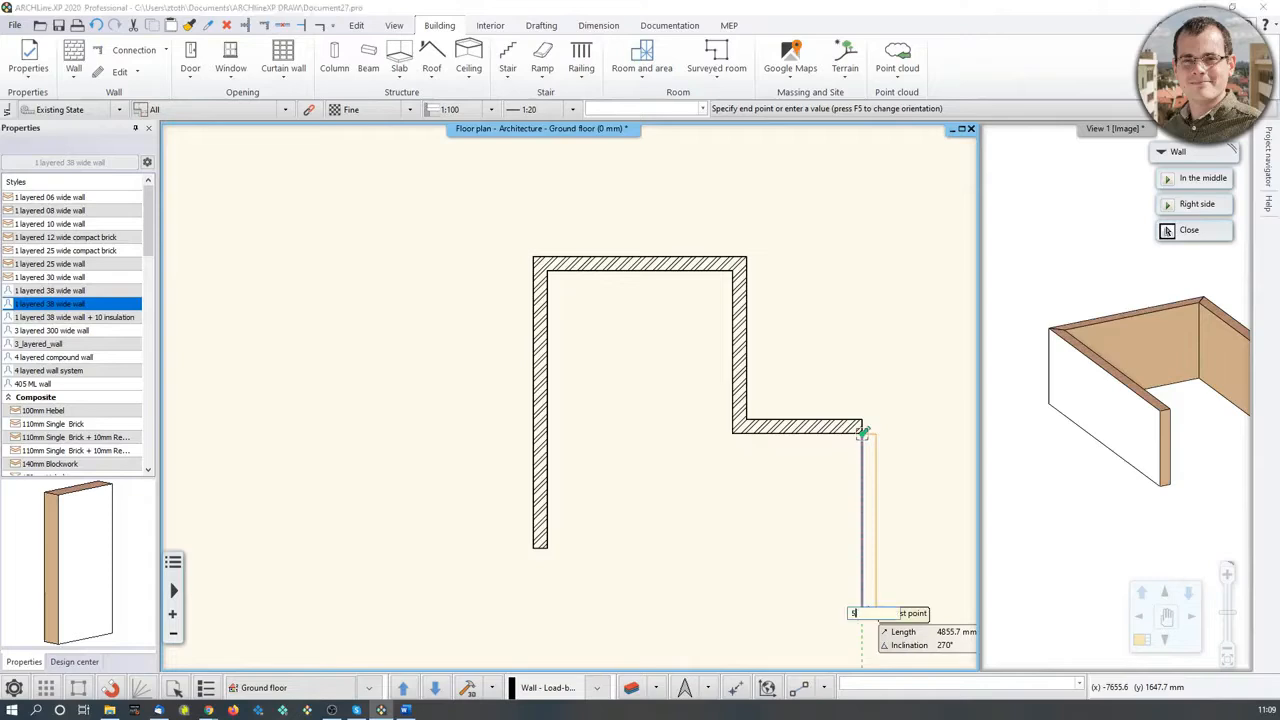
key("Return")
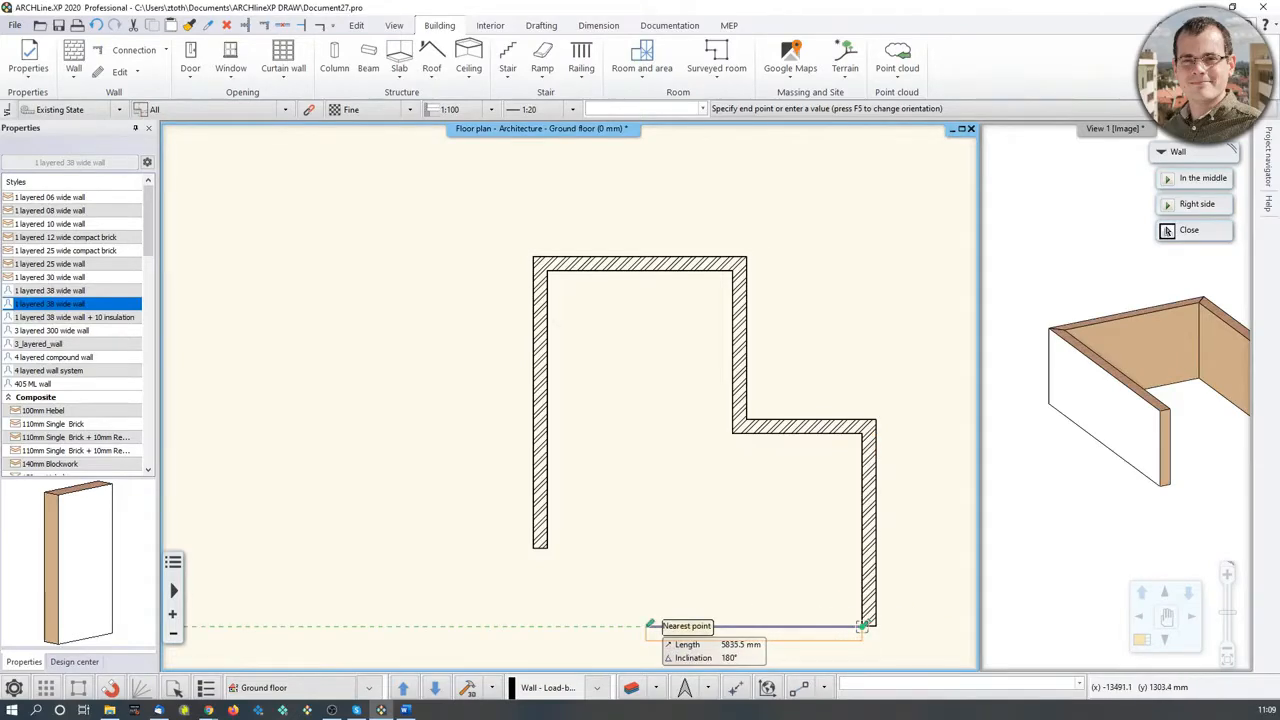
type("6400")
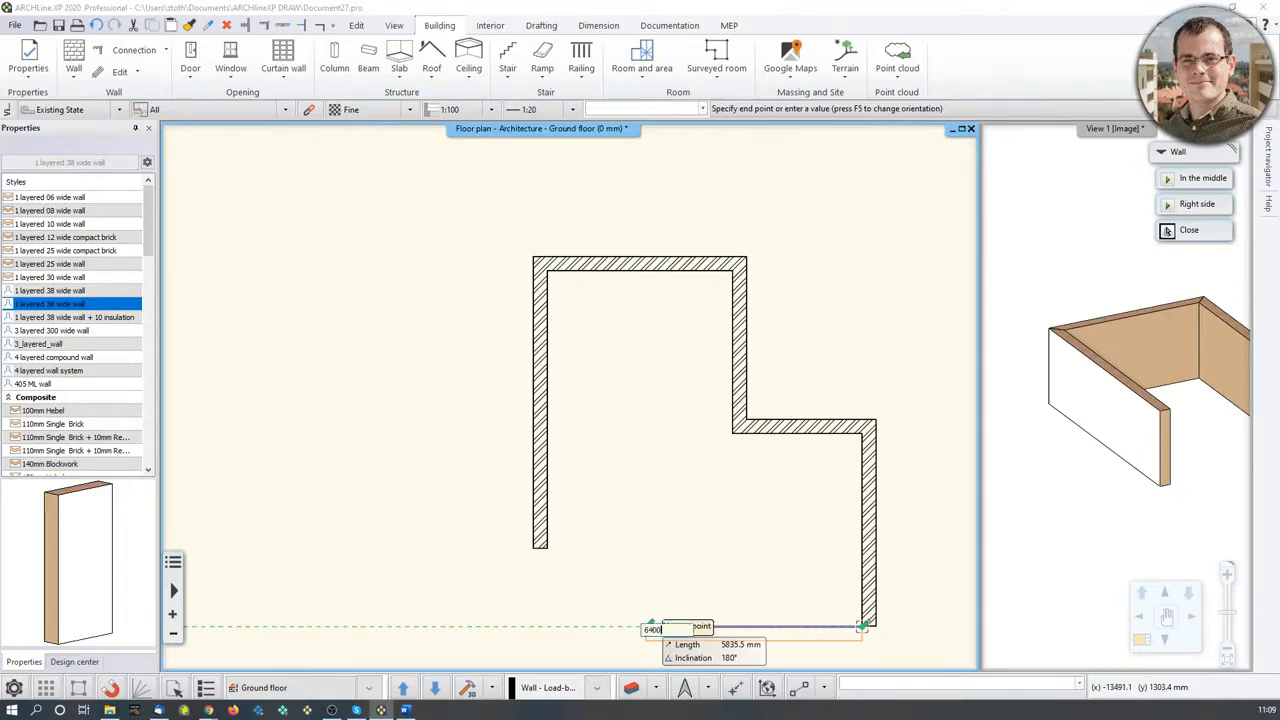
key("Return")
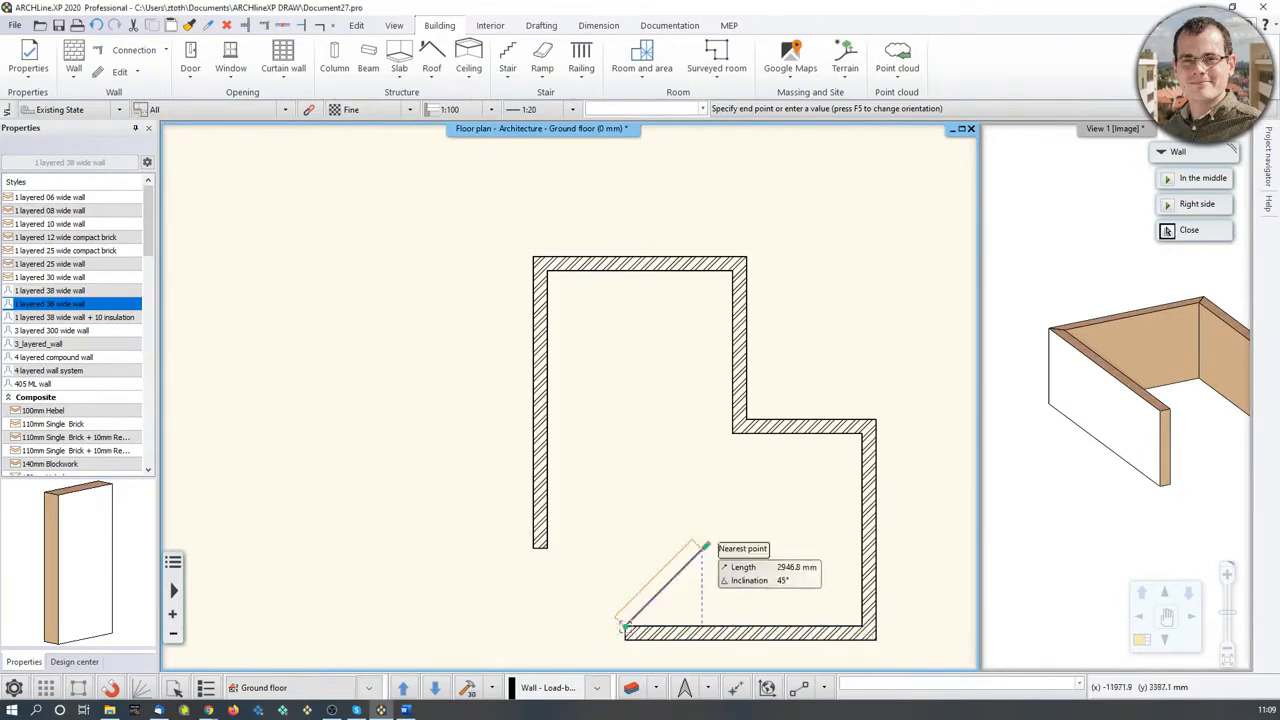
Close the outline with a diagonal wall to the first wall's lower inner endpoint and end the Wall command.
middle_click_drag(628, 584, 628, 531)
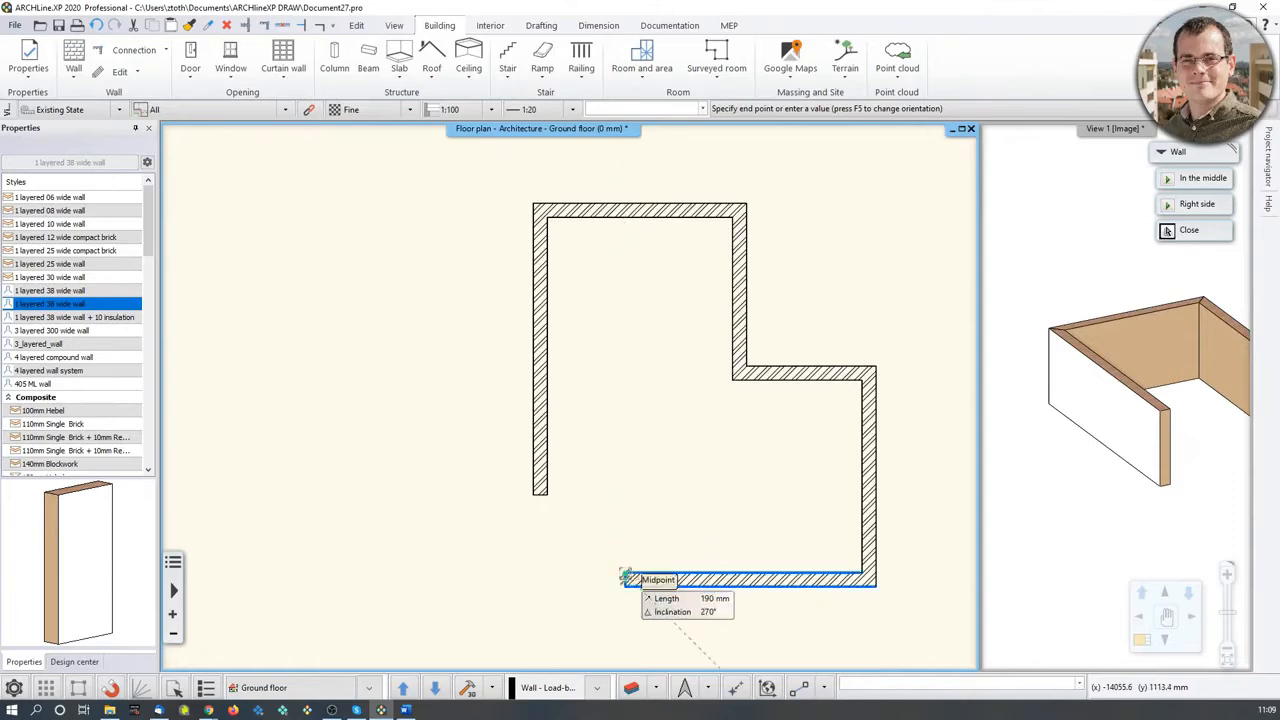
scroll(626, 576, "up", 2)
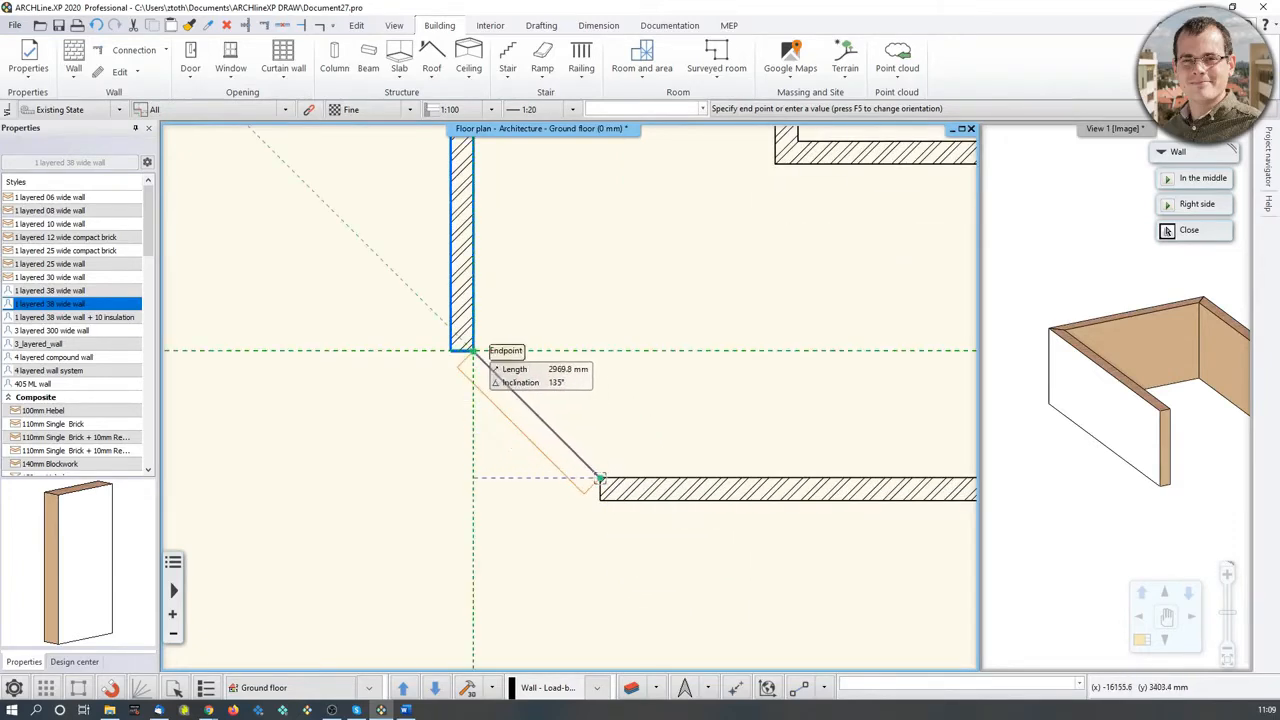
left_click(473, 350)
key("Escape")
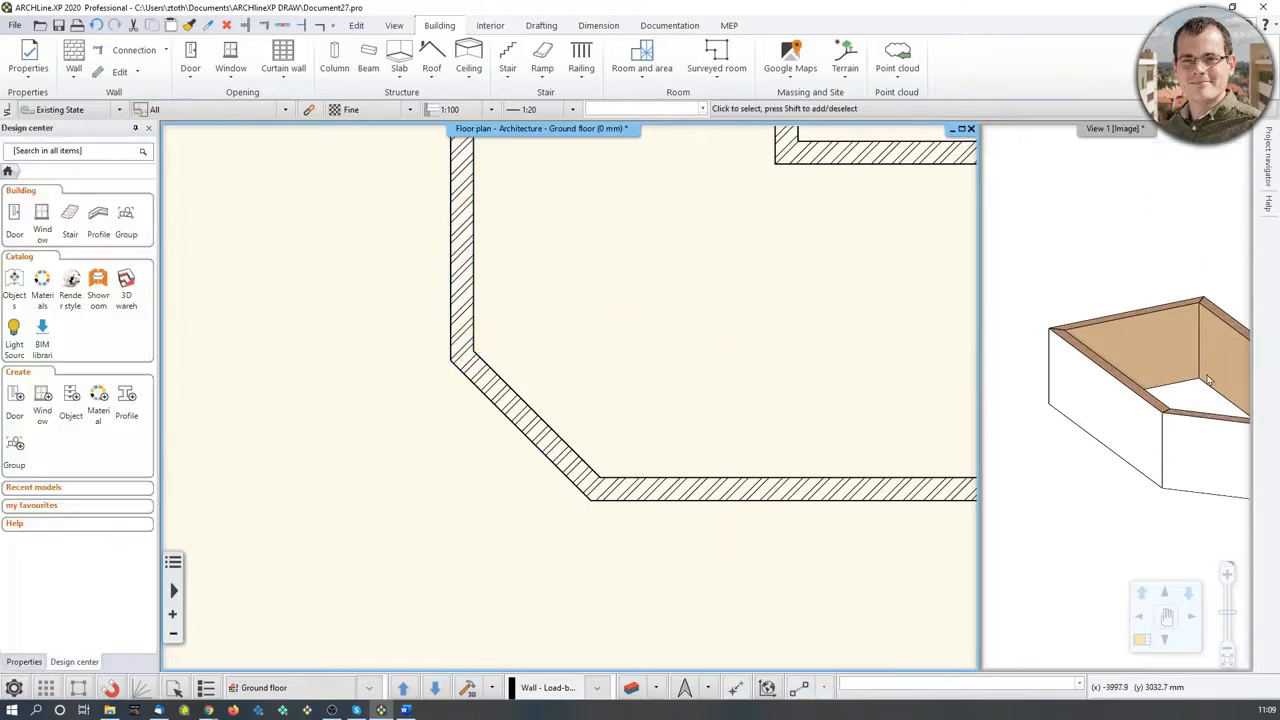
middle_click_drag(1205, 385, 1149, 434)
scroll(1143, 401, "down", 3)
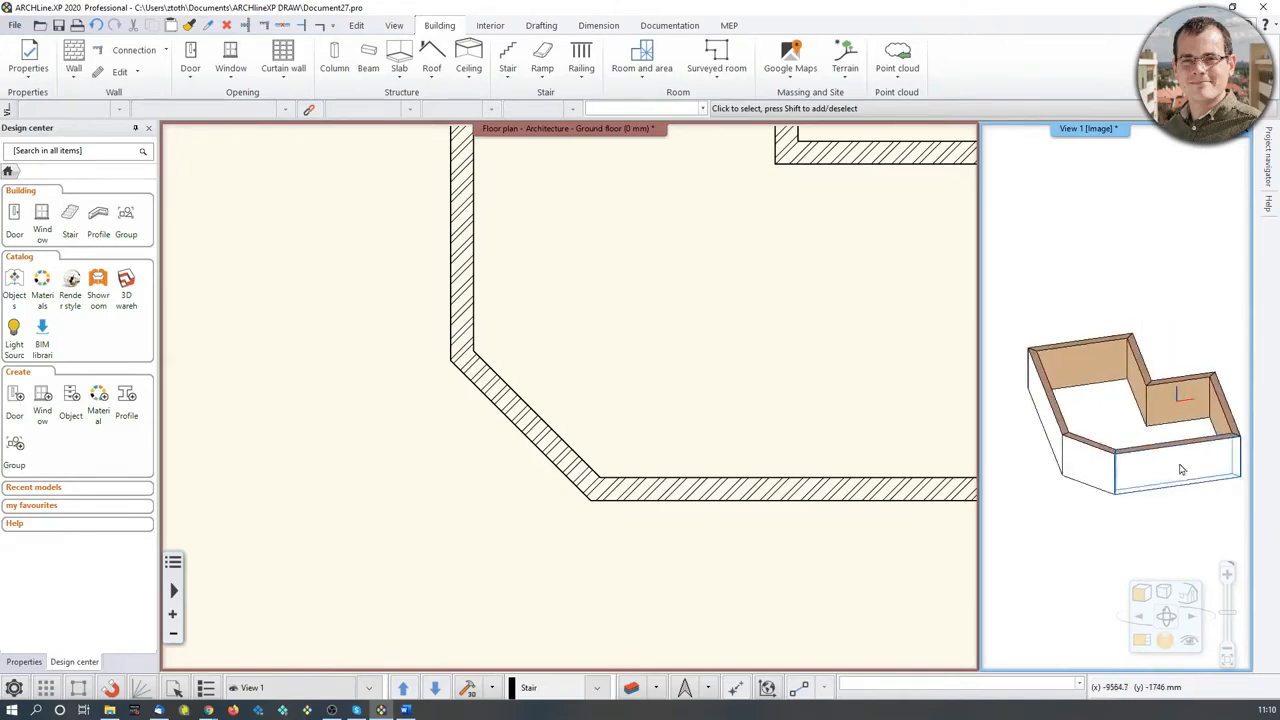
Window-select all the outline walls in the floor plan, set their exterior finish face material to Bright_white, and deselect them.
middle_click_drag(811, 445, 686, 528)
scroll(707, 495, "down", 2)
left_click(328, 151)
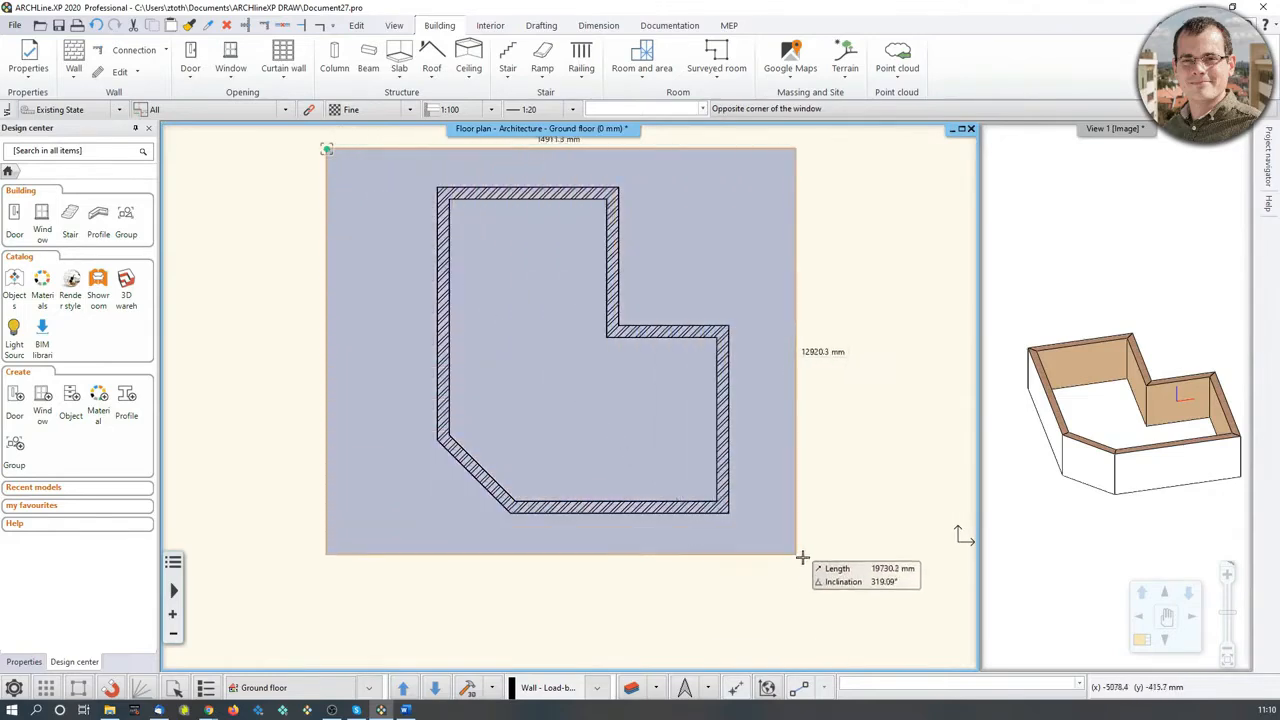
left_click(790, 568)
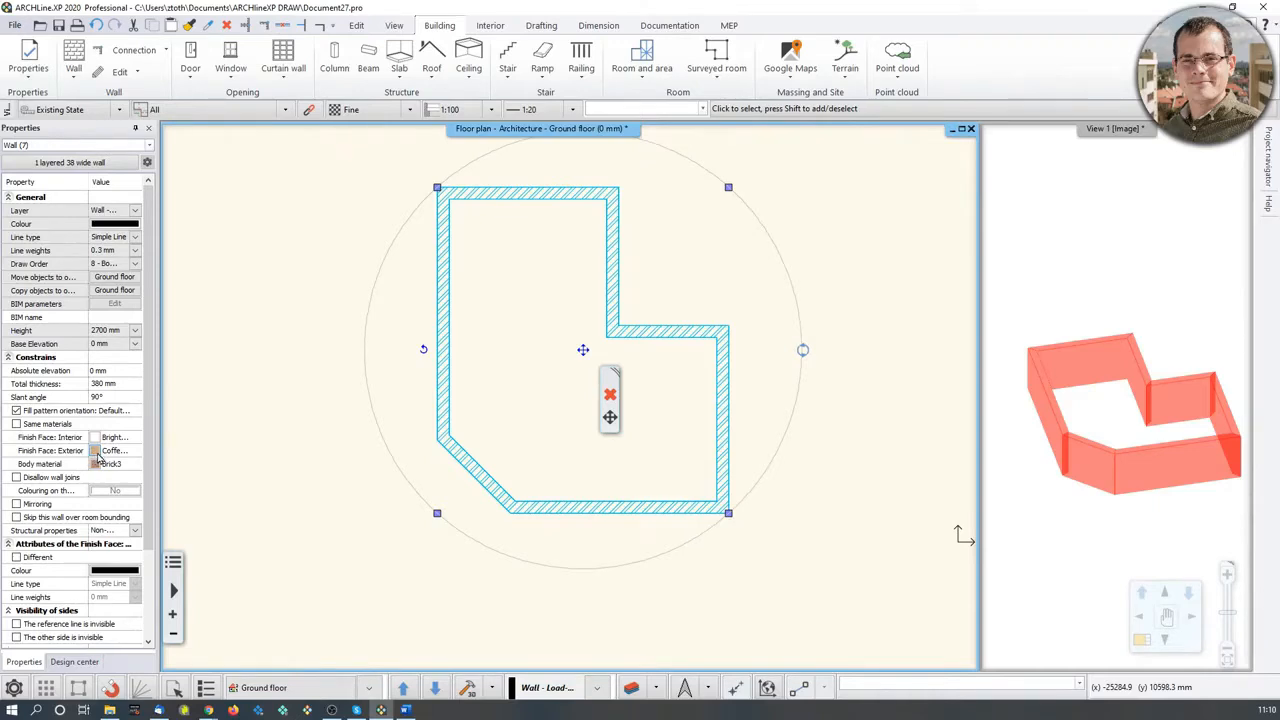
left_click(97, 452)
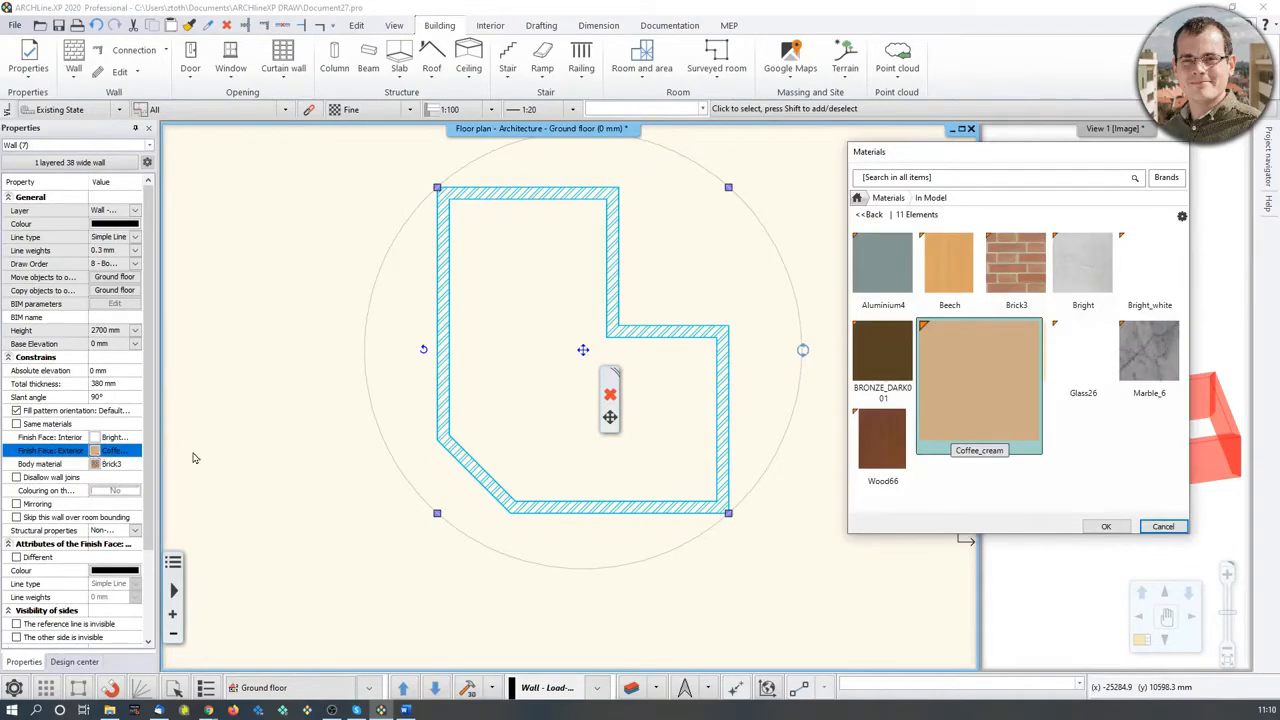
left_click(1157, 263)
left_click(1106, 526)
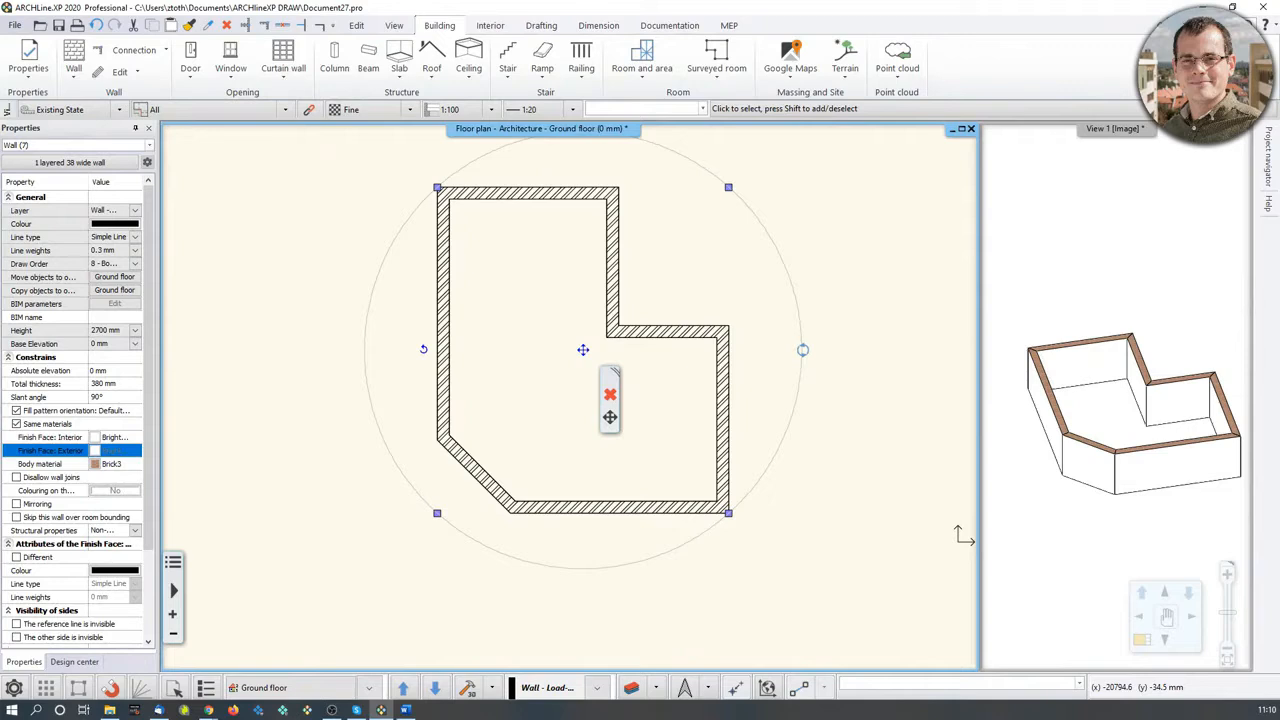
middle_click_drag(753, 412, 766, 451)
left_click(877, 323)
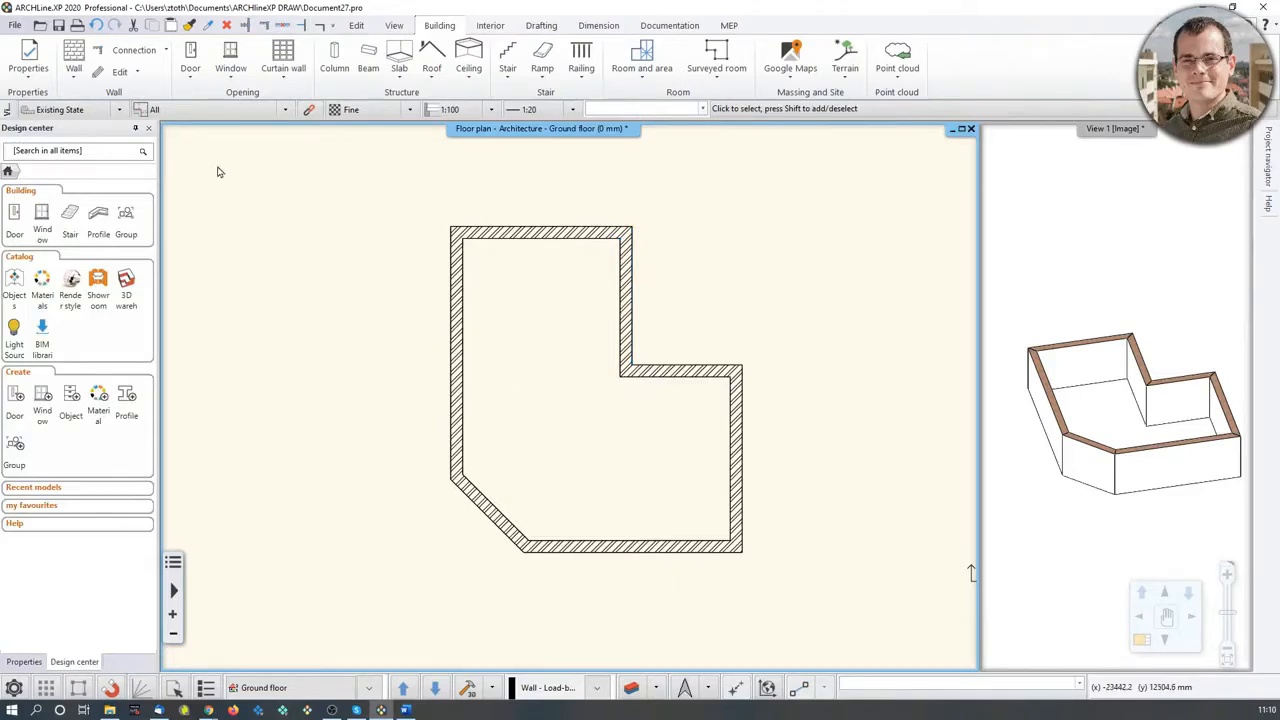
Set the default wall's total thickness to 100 mm and link its exterior finish to the Bright_white interior finish.
right_click(72, 54)
left_click(88, 66)
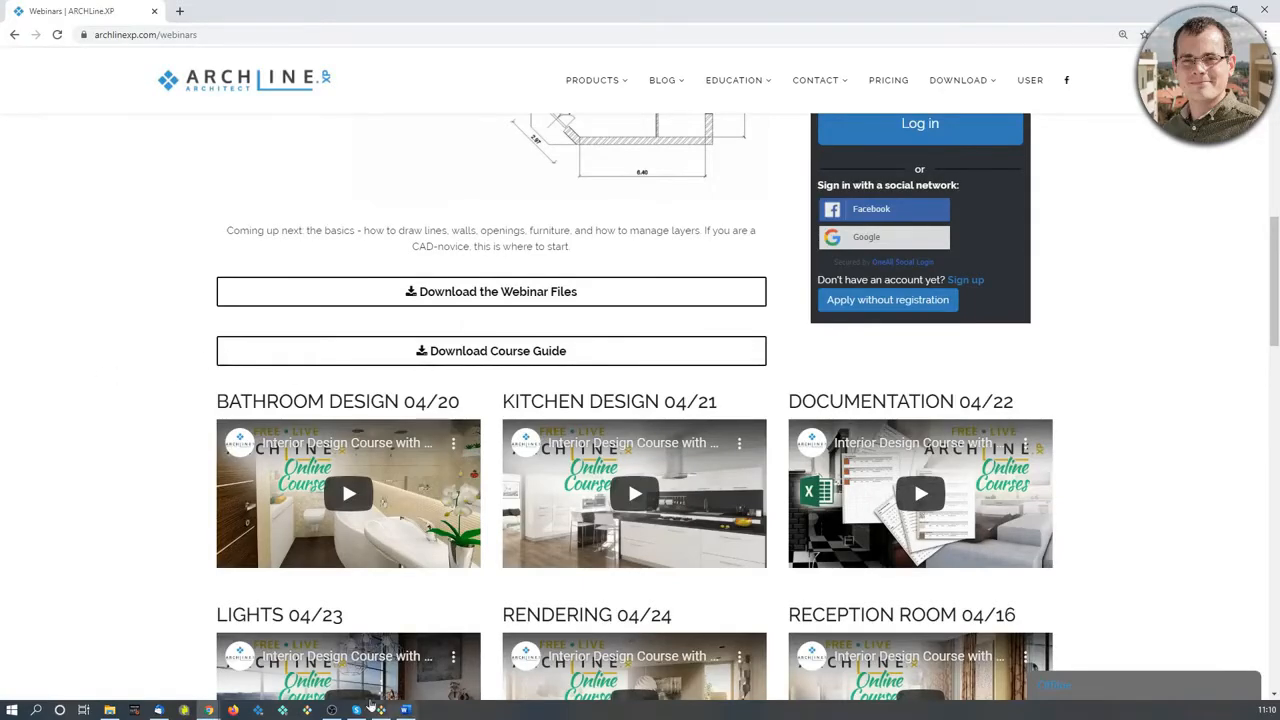
left_click(381, 710)
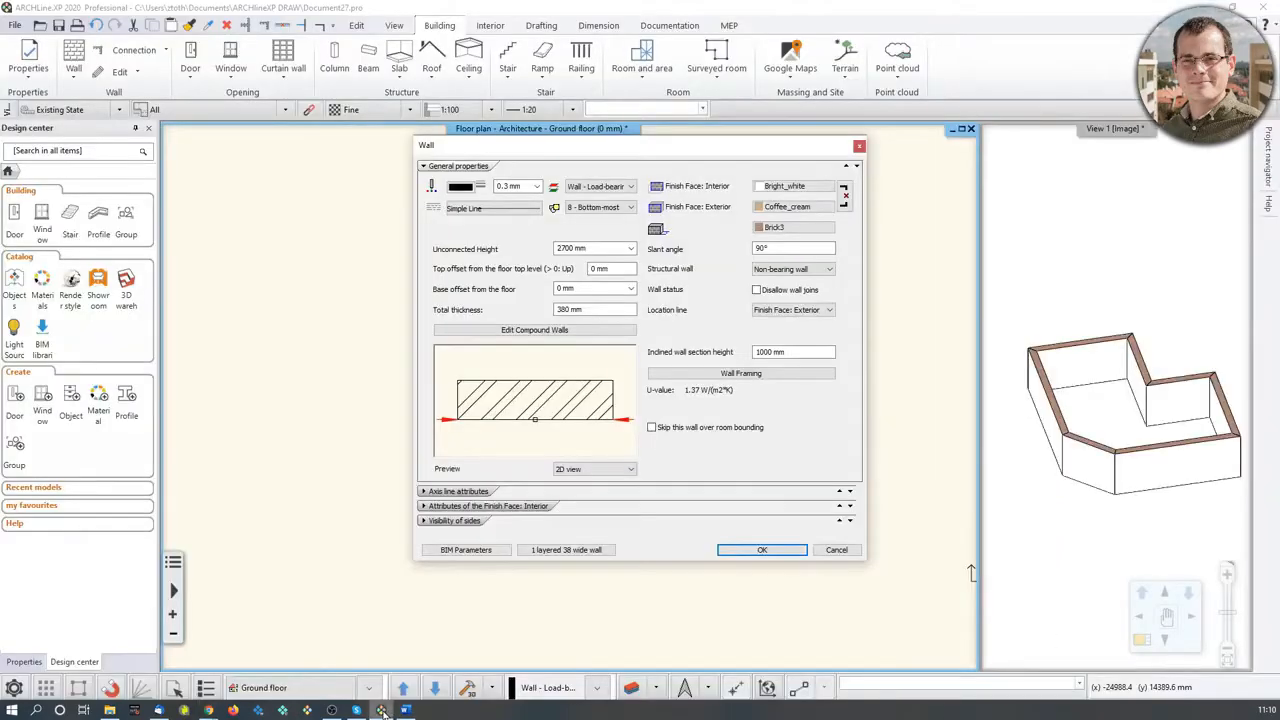
double_click(563, 309)
type("100")
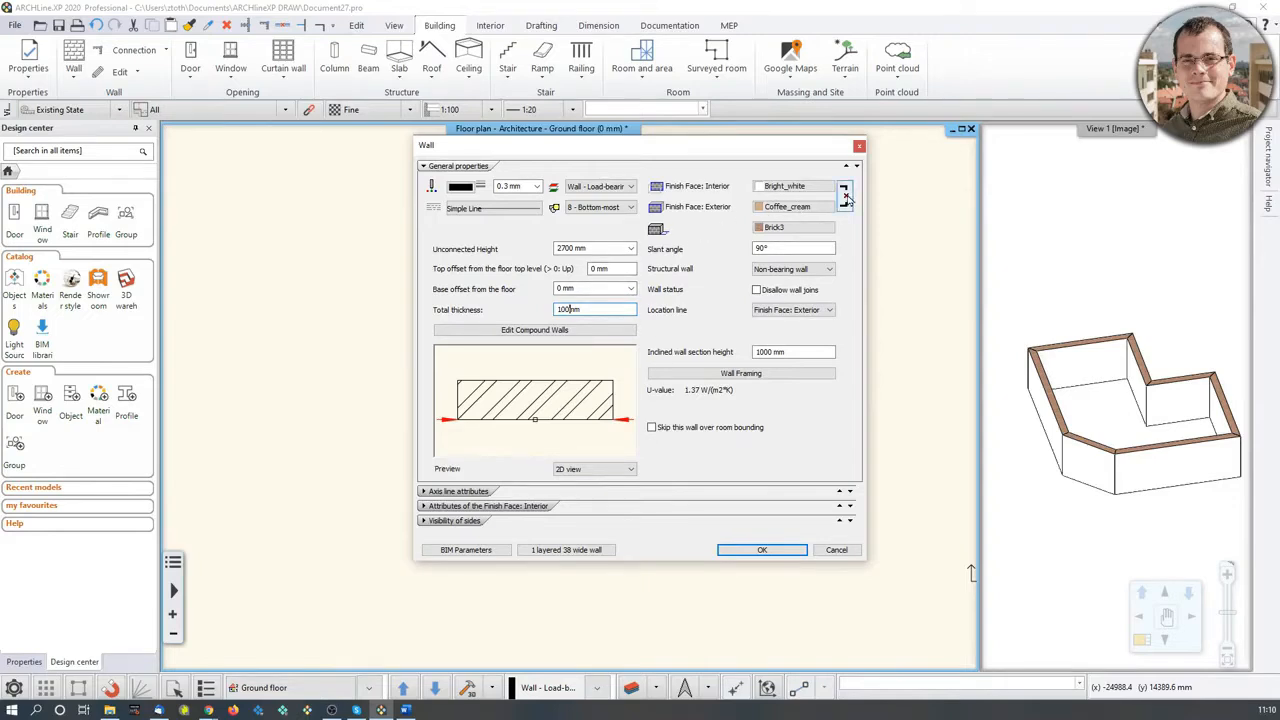
left_click(845, 197)
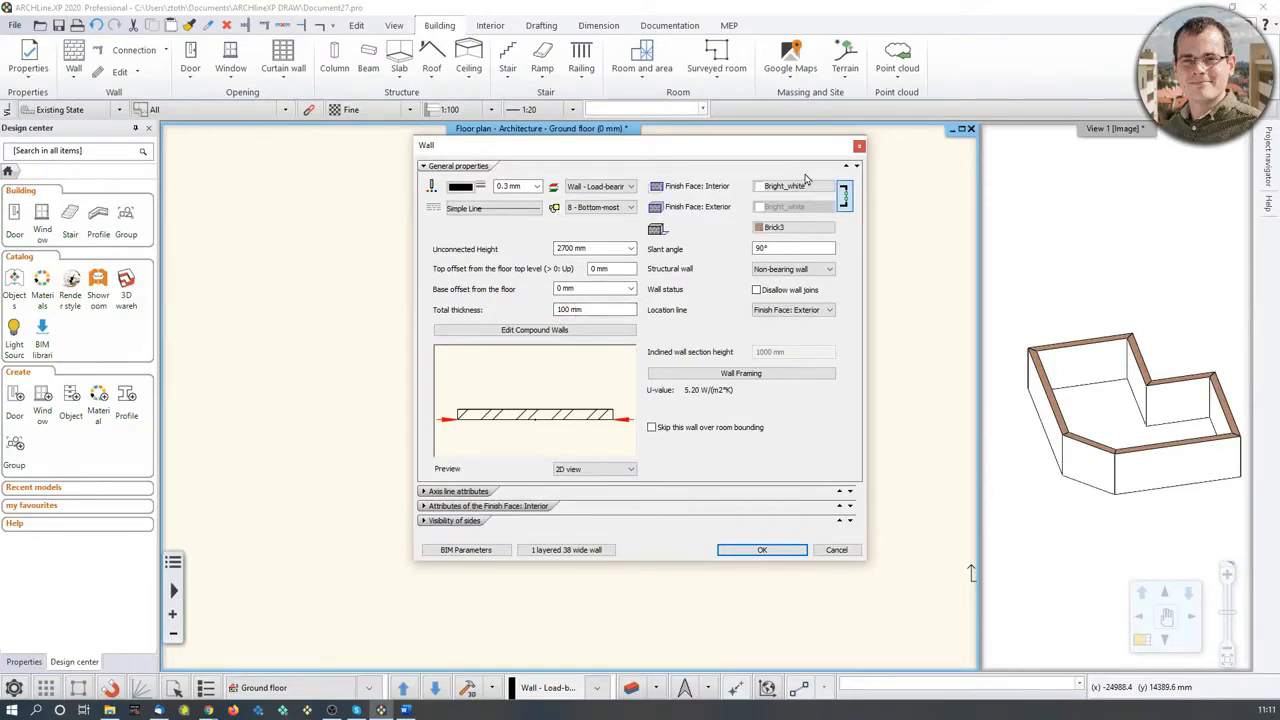
left_click(761, 550)
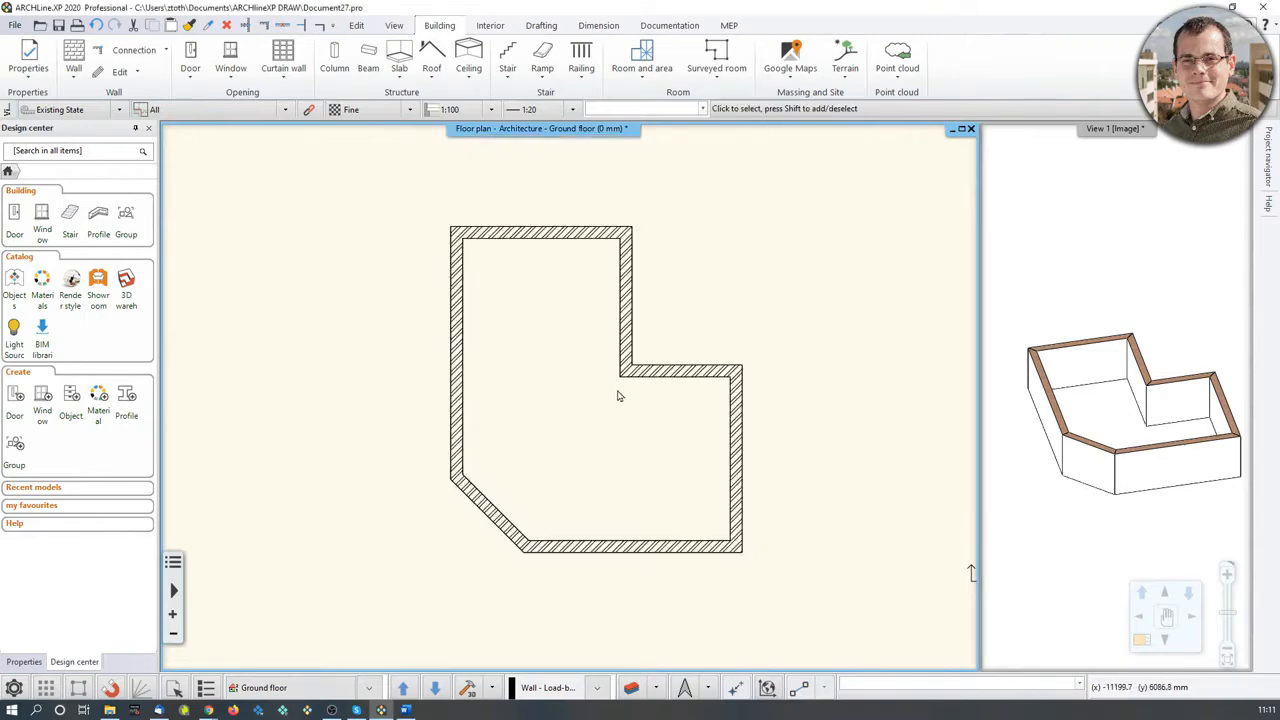
Start a 100 mm partition wall at the plan's re-entrant inner corner with its reference line on the right side.
scroll(617, 396, "up", 2)
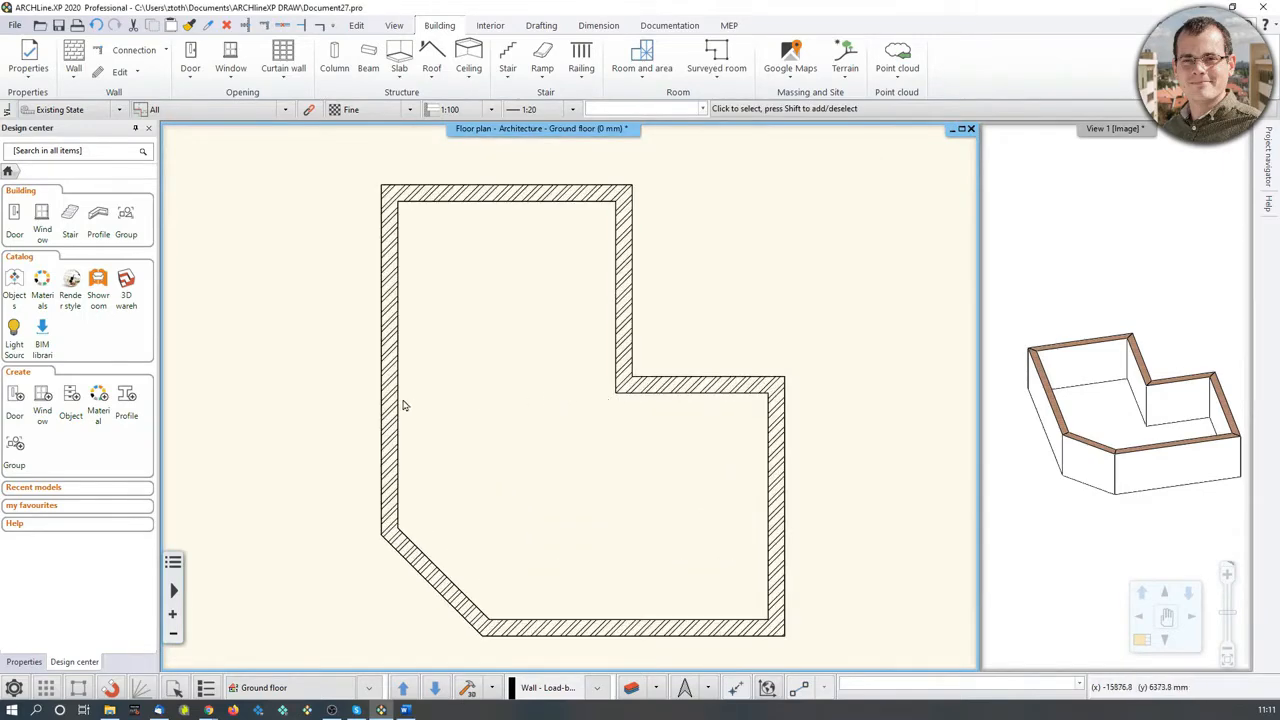
left_click(76, 60)
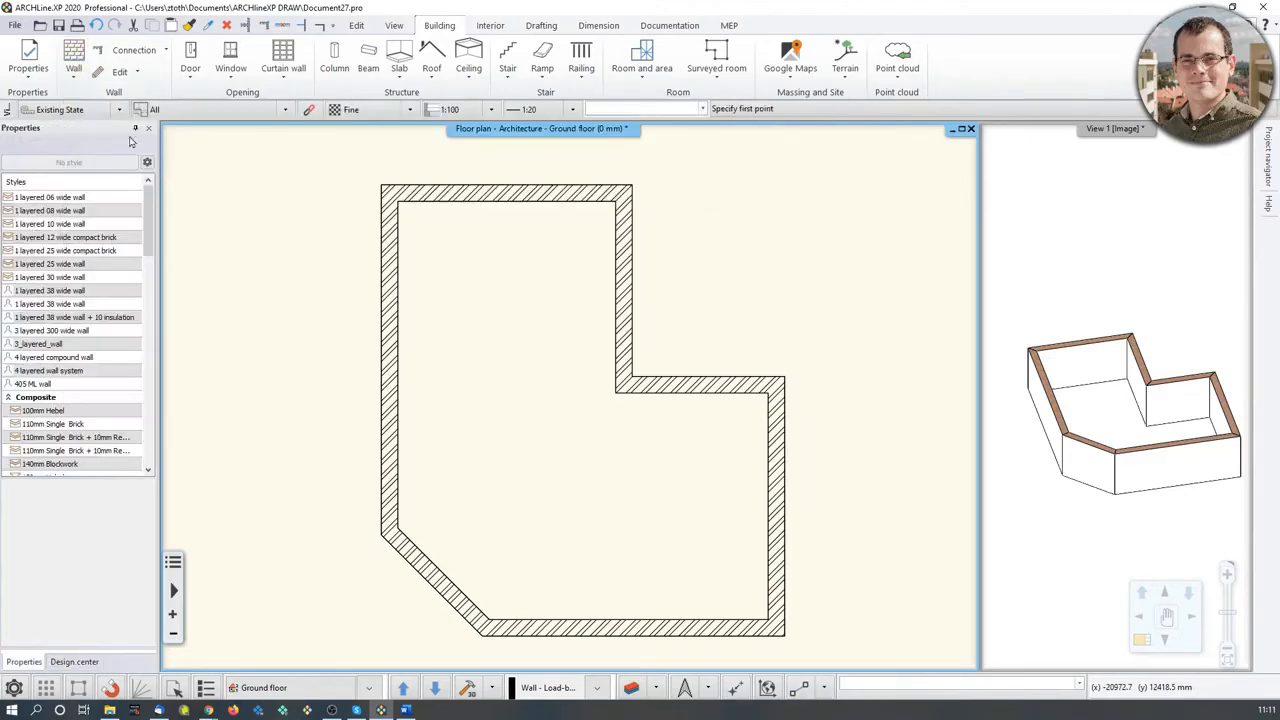
left_click(615, 391)
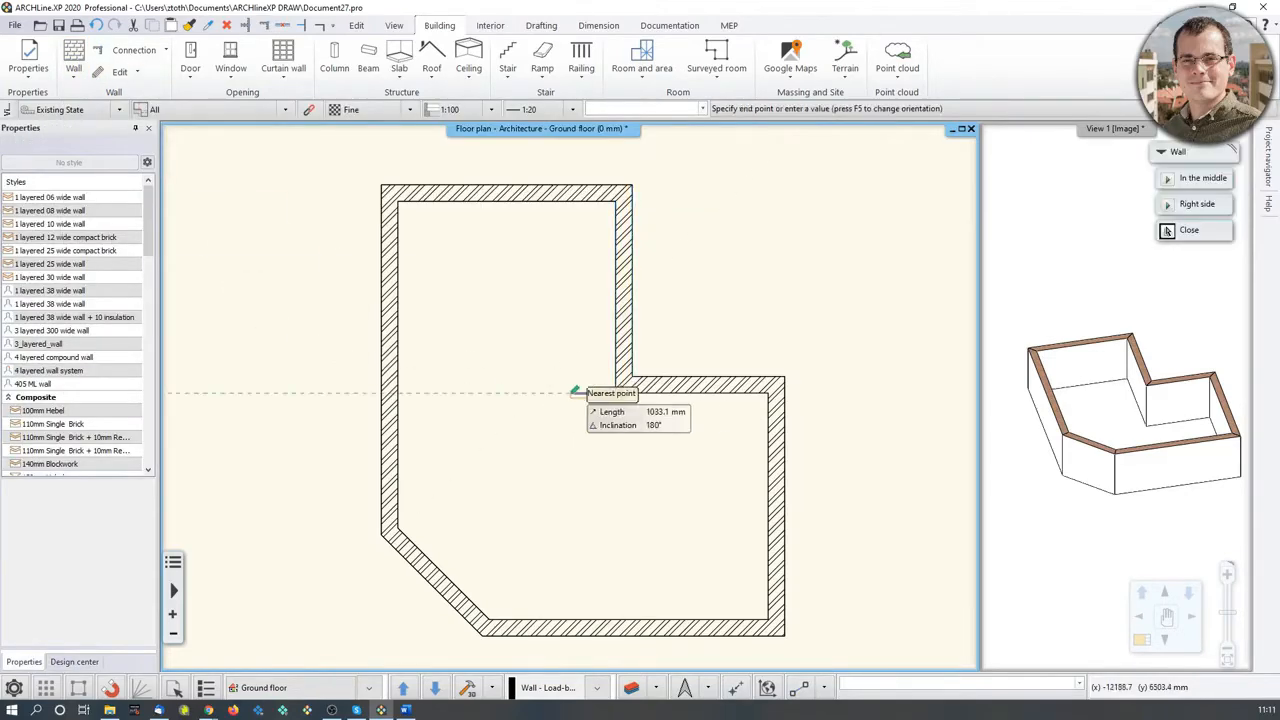
scroll(580, 391, "up", 4)
scroll(560, 400, "up", 3)
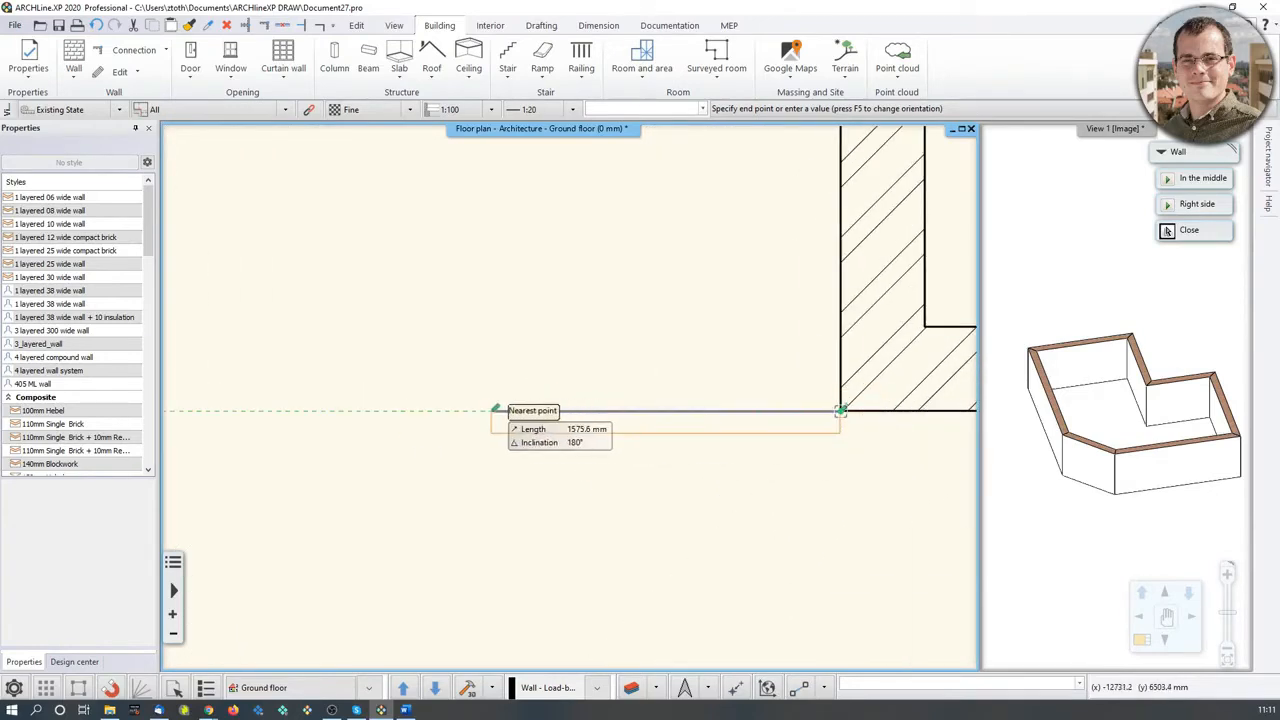
scroll(493, 410, "down", 2)
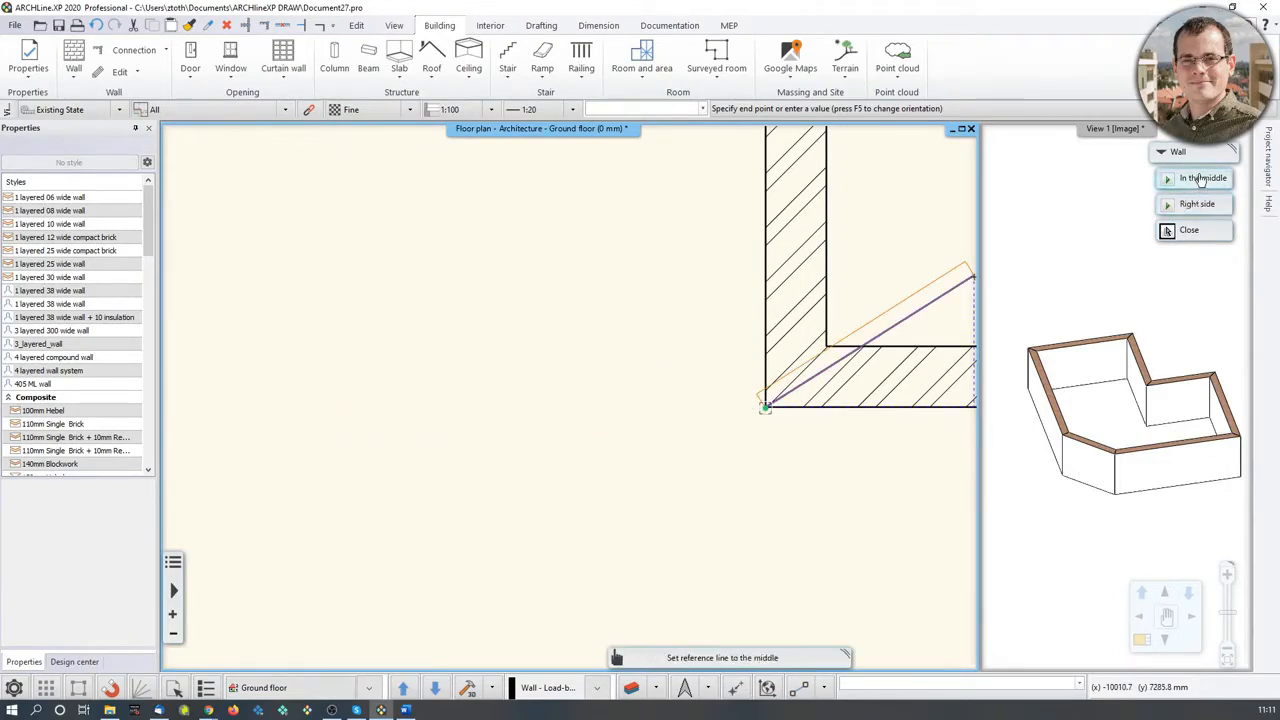
left_click(1194, 204)
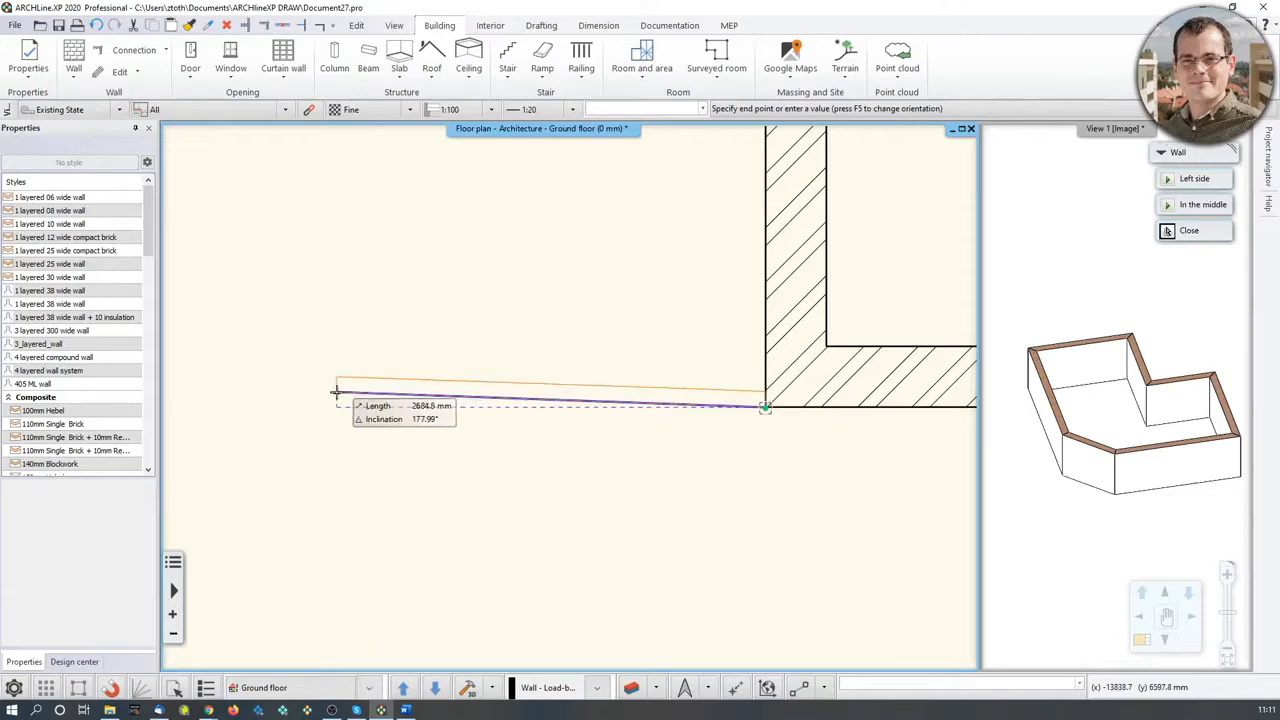
Run the partition horizontally to the left exterior wall and end the Wall command.
scroll(331, 404, "down", 2)
middle_click_drag(373, 404, 467, 404)
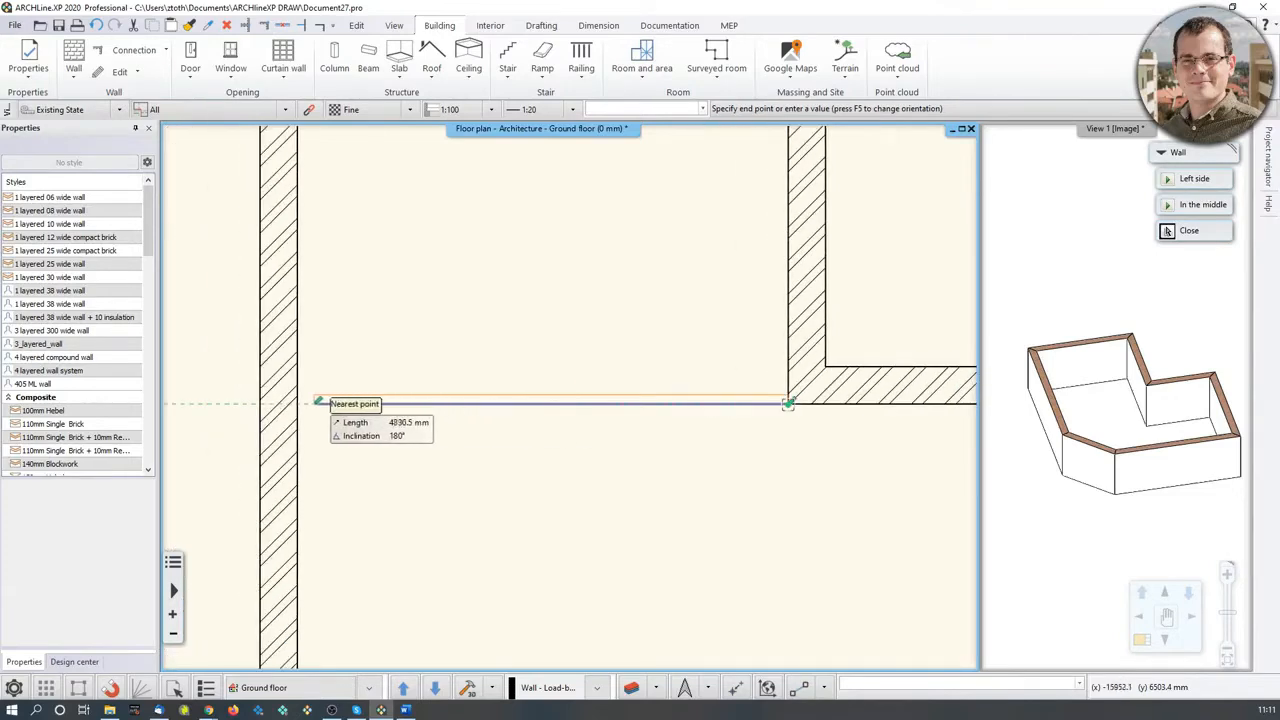
left_click(320, 400)
key("Escape")
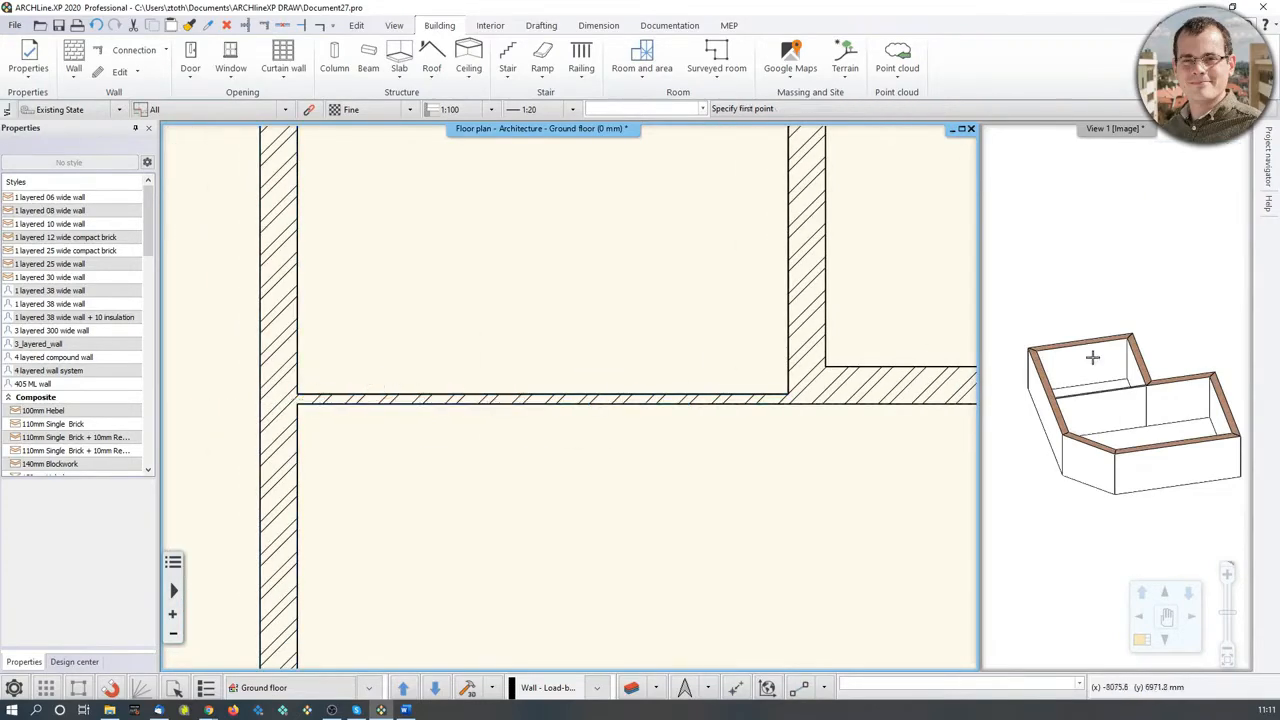
key("Escape")
scroll(760, 505, "down", 3)
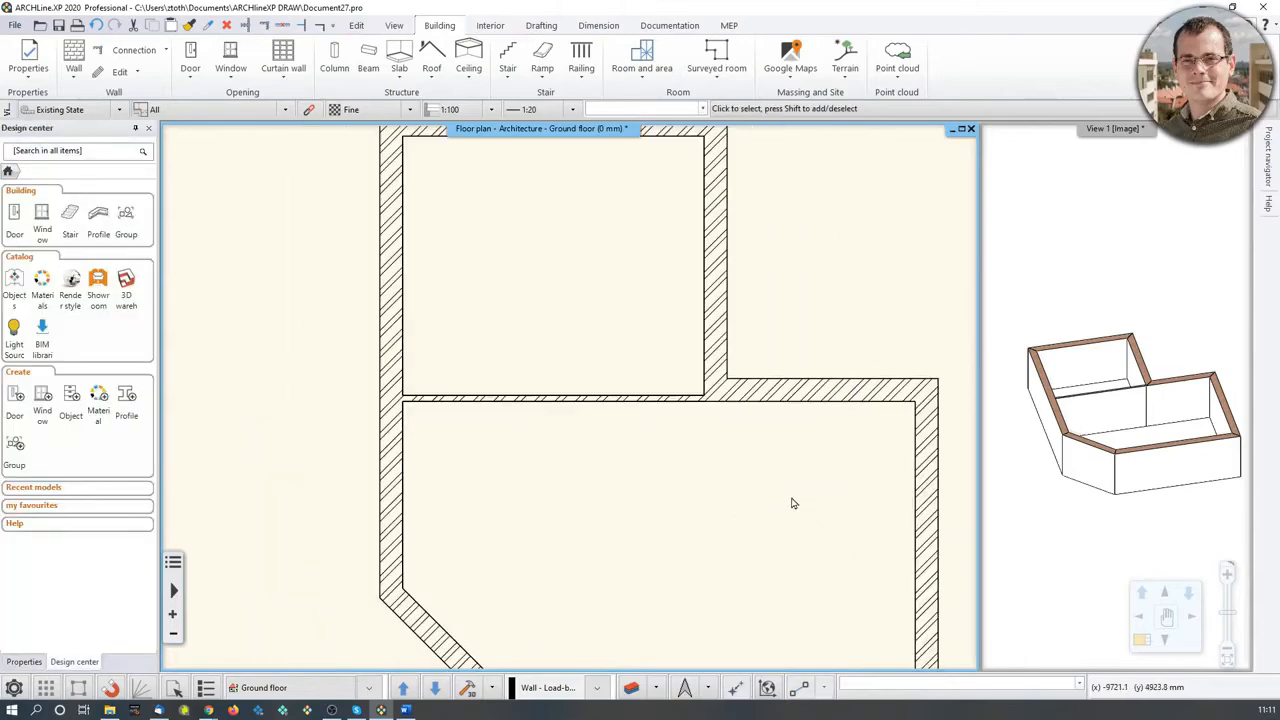
scroll(750, 431, "down", 1)
Start a second partition 2400 mm left of the lower room's upper-right inner corner, using that corner as the reference point.
key("alt+Tab")
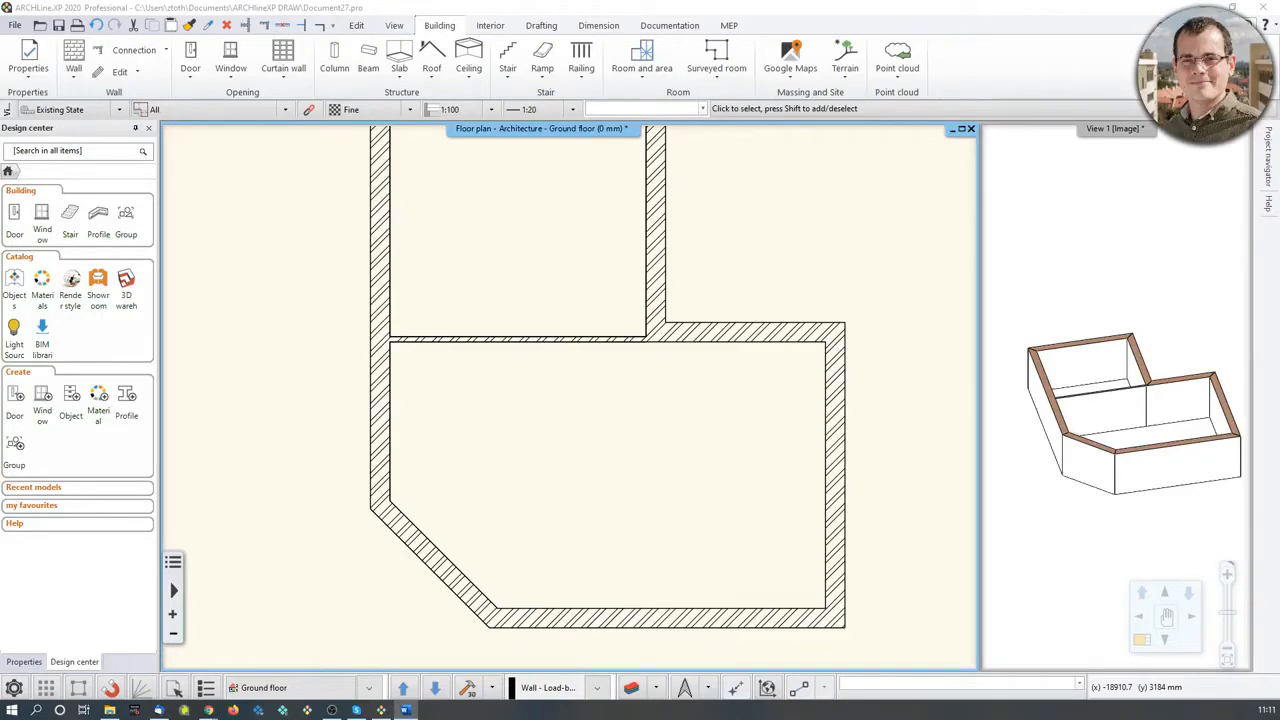
key("alt+Tab")
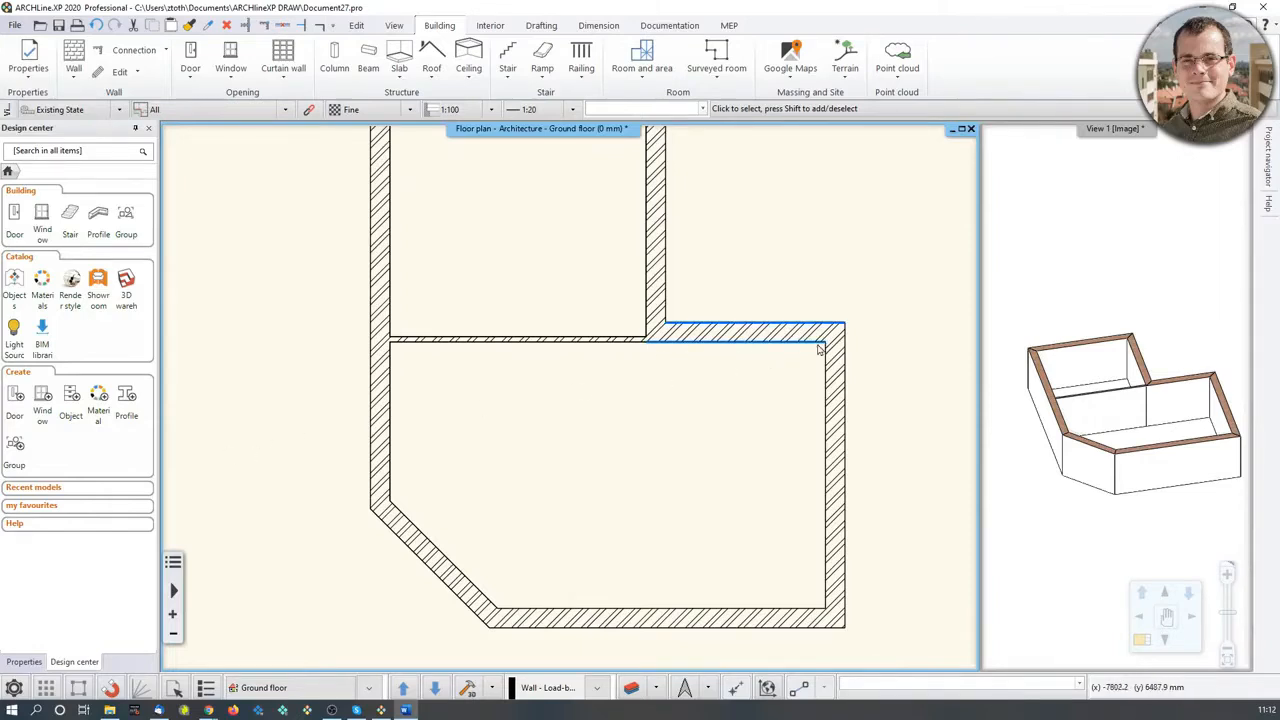
left_click(73, 58)
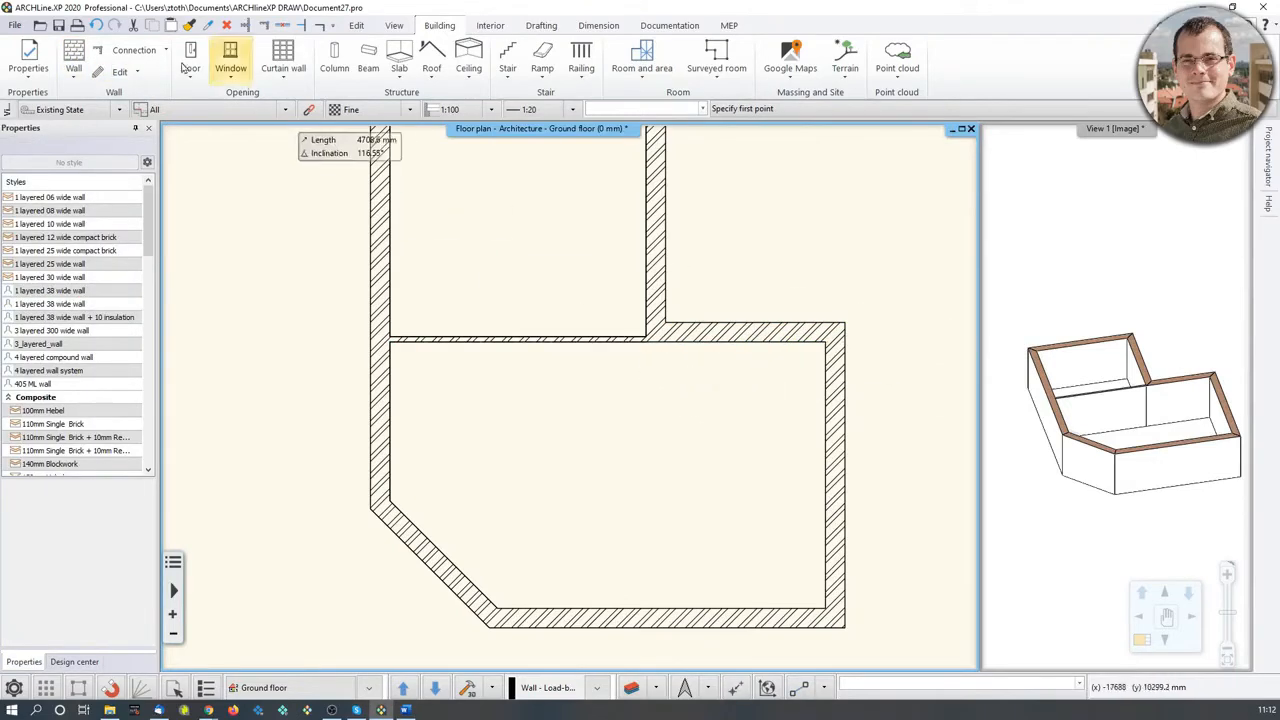
left_click(78, 57)
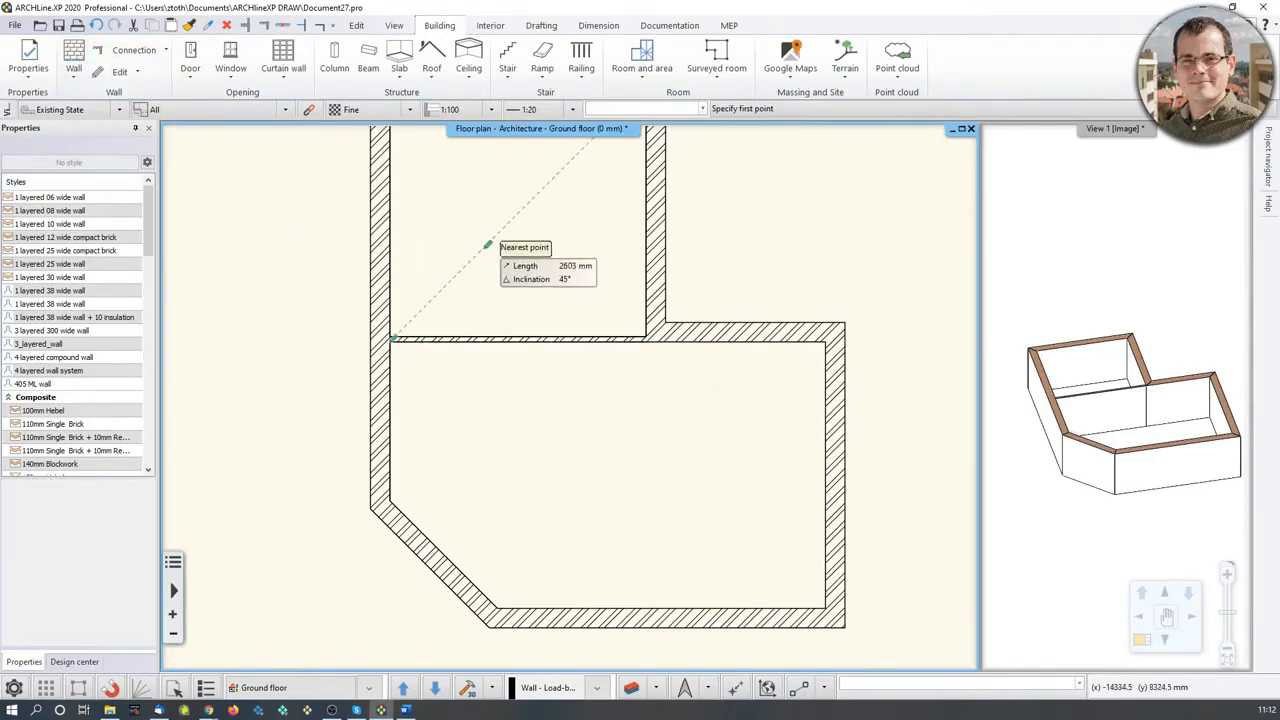
left_click(735, 690)
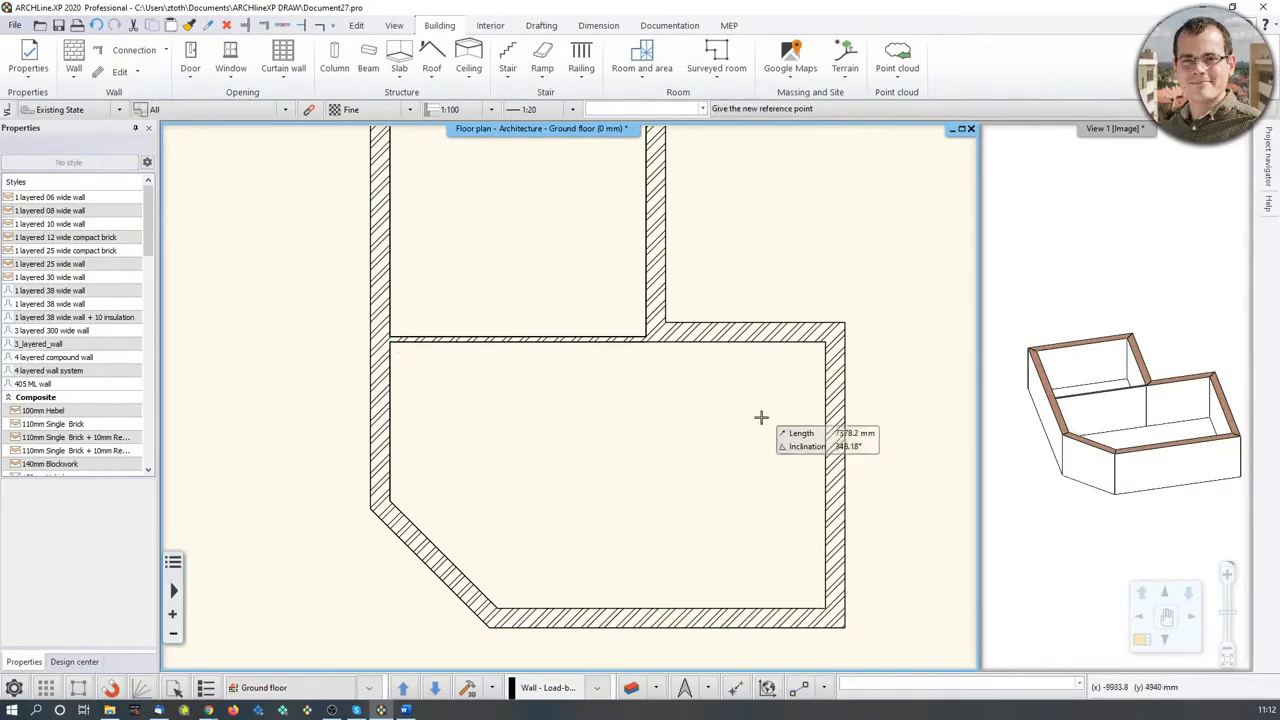
scroll(768, 405, "up", 2)
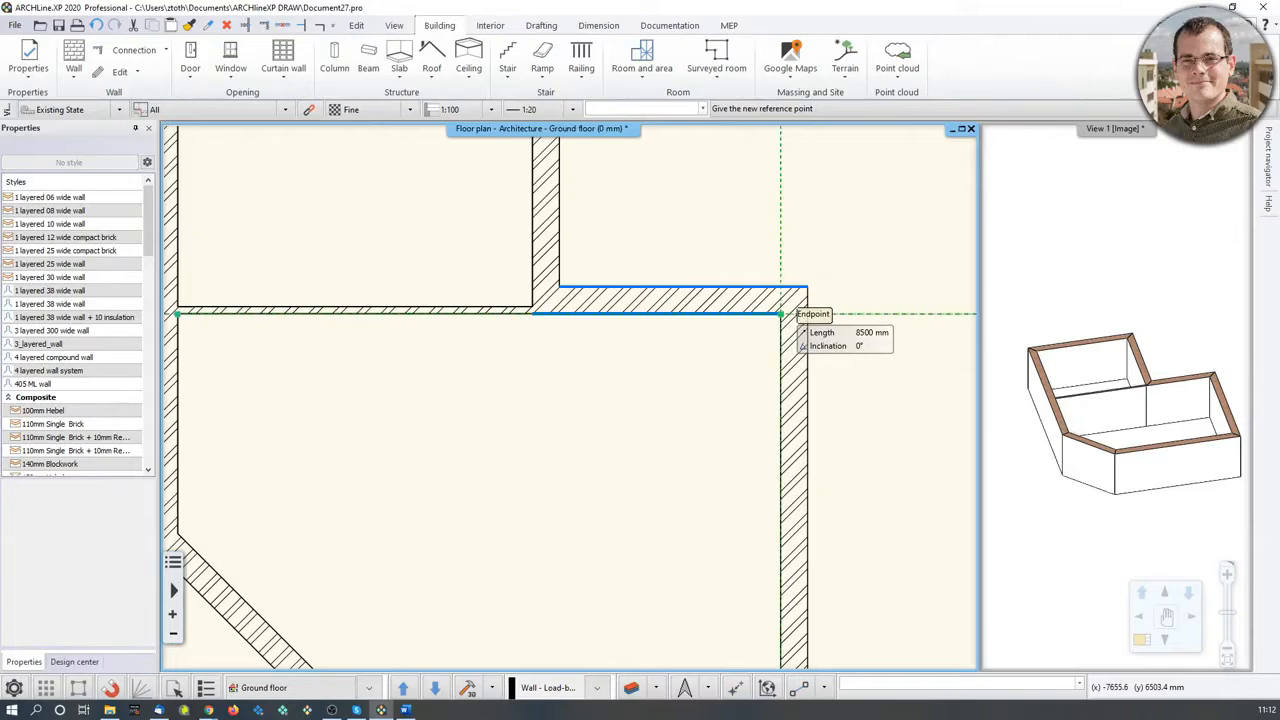
left_click(780, 313)
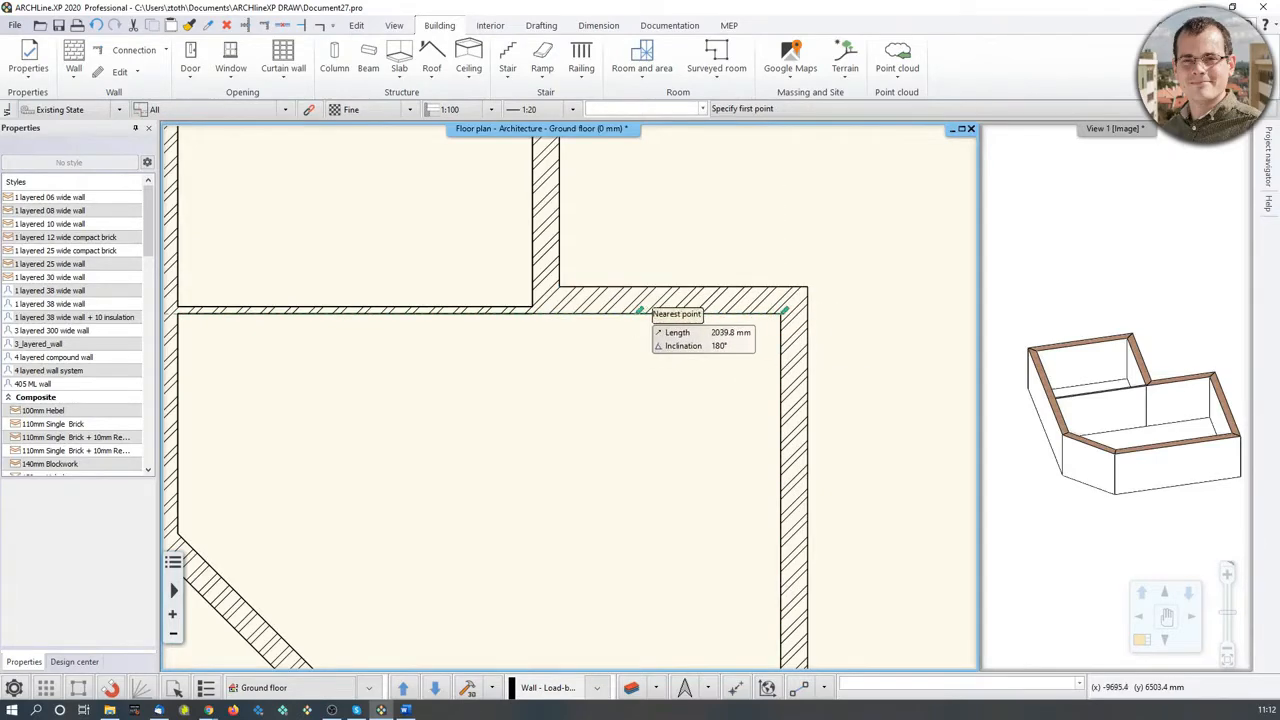
type("2400")
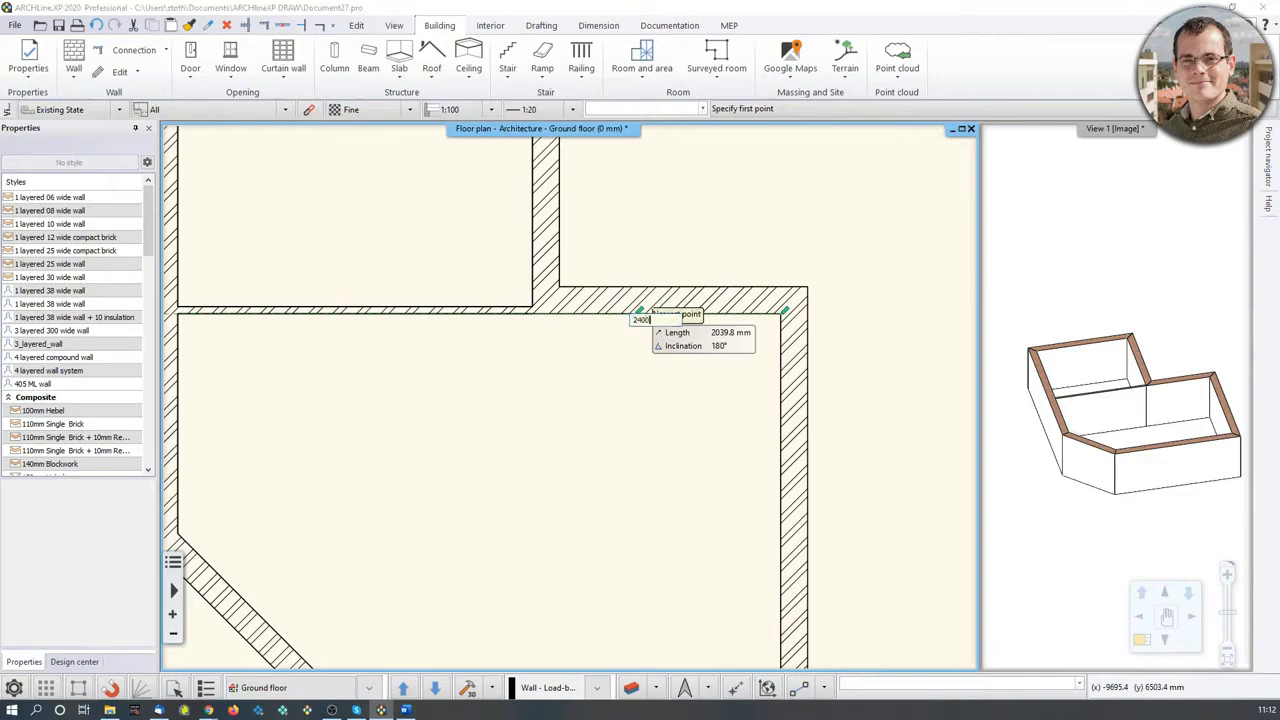
key("Return")
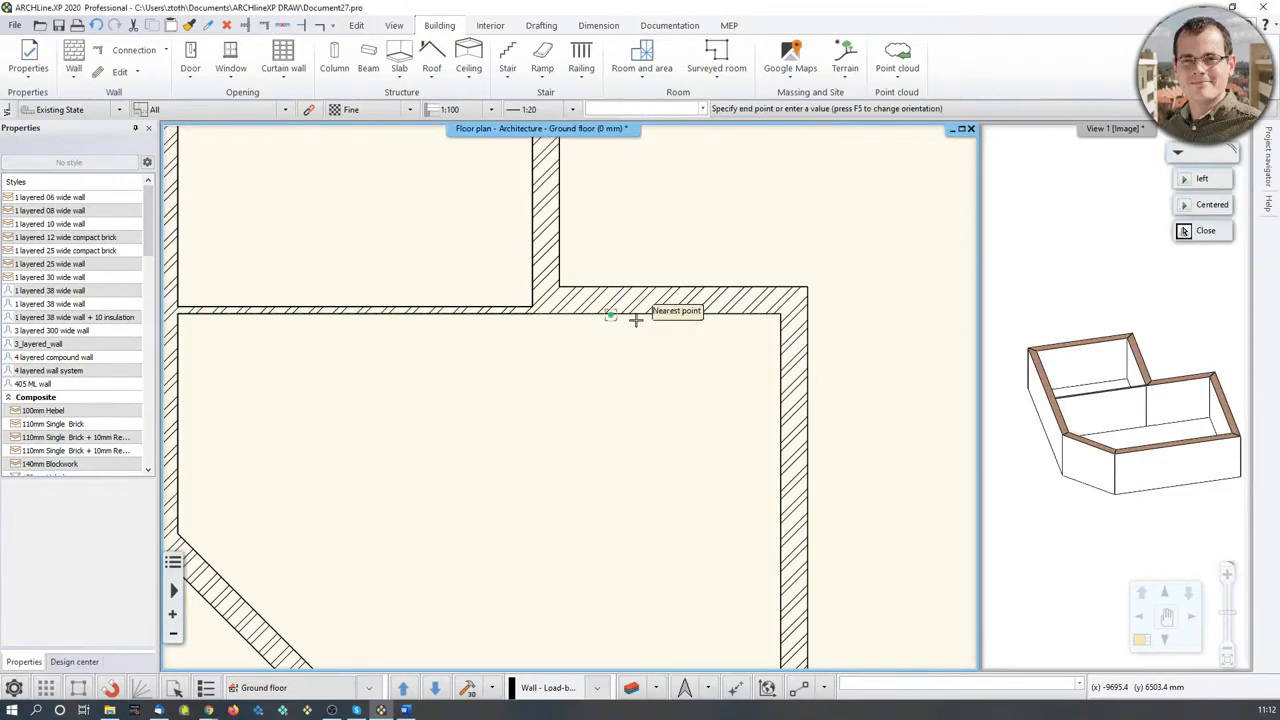
Run the second partition straight down to the inner face of the bottom exterior wall and end the Wall command.
middle_click_drag(609, 552, 609, 352)
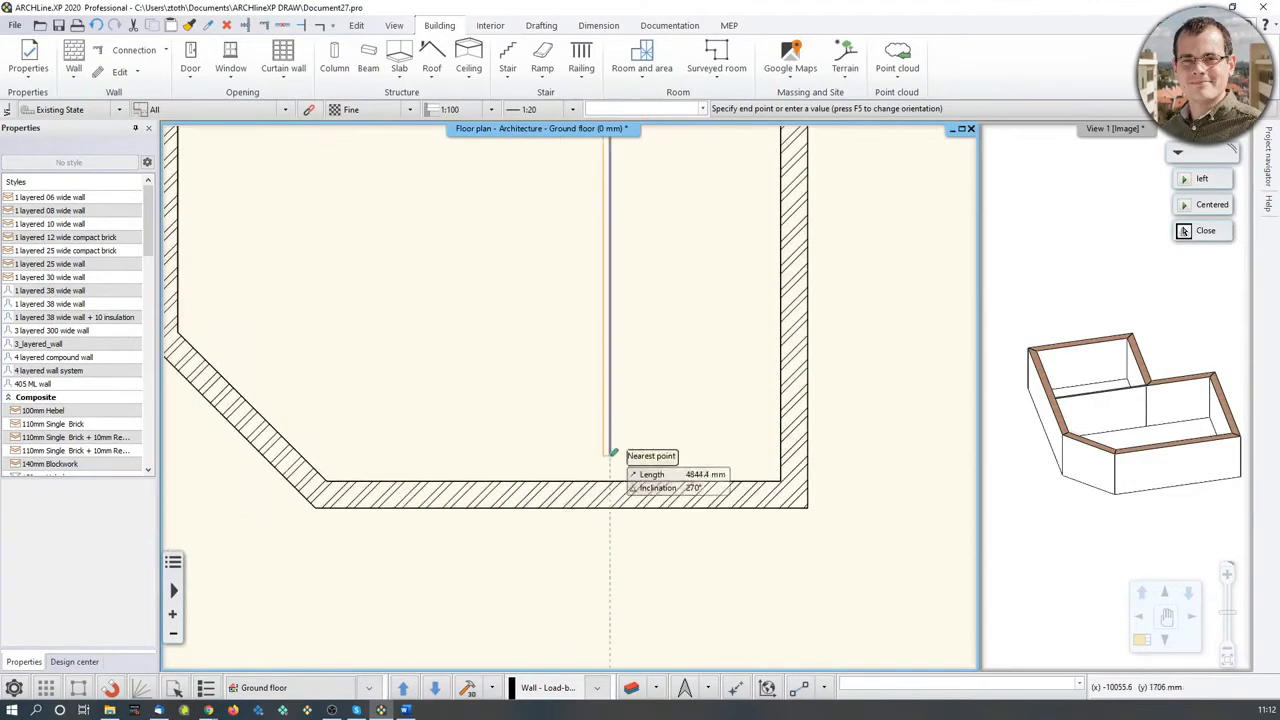
left_click(609, 481)
right_click(637, 385)
scroll(637, 385, "down", 2)
middle_click_drag(663, 276, 651, 378)
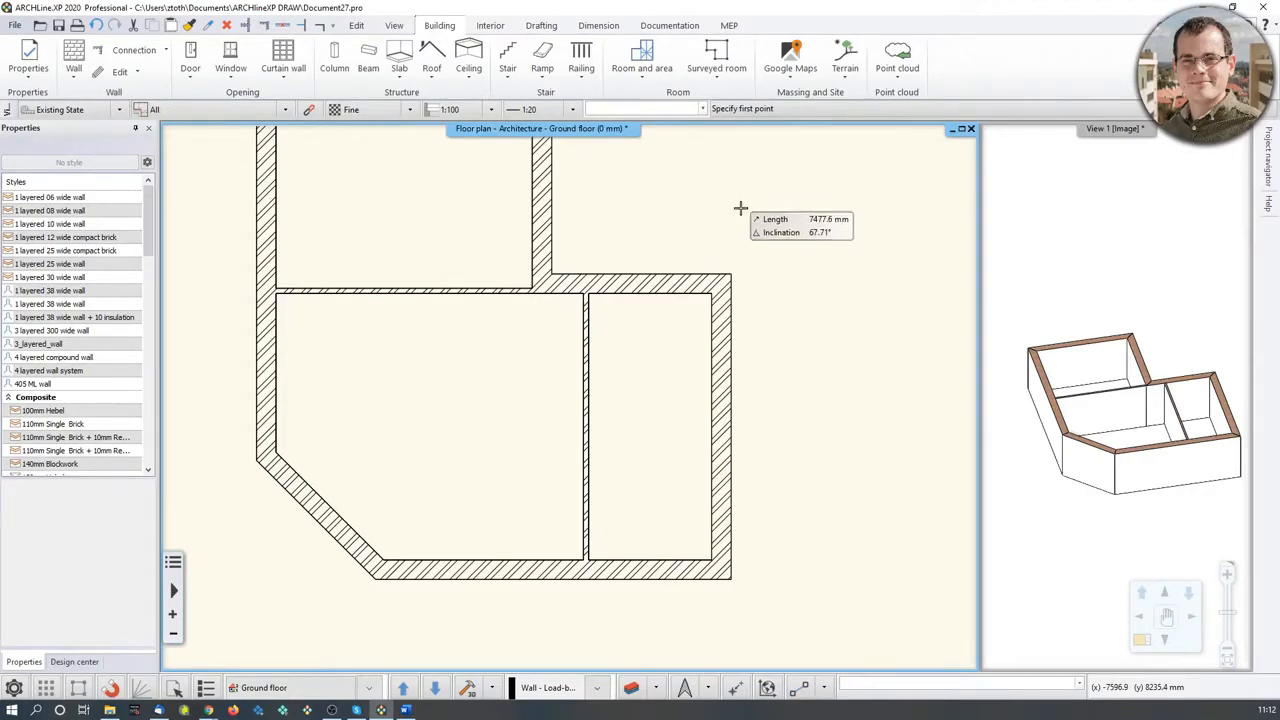
scroll(746, 246, "down", 2)
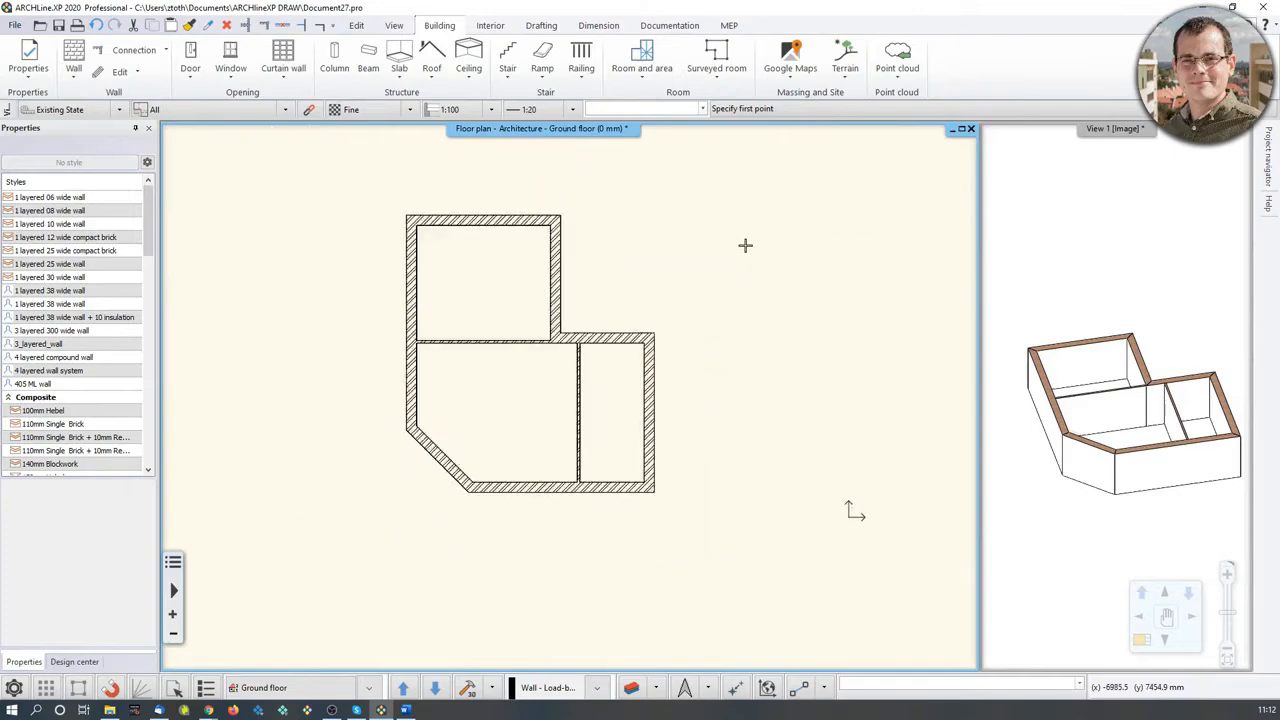
scroll(766, 480, "up", 3)
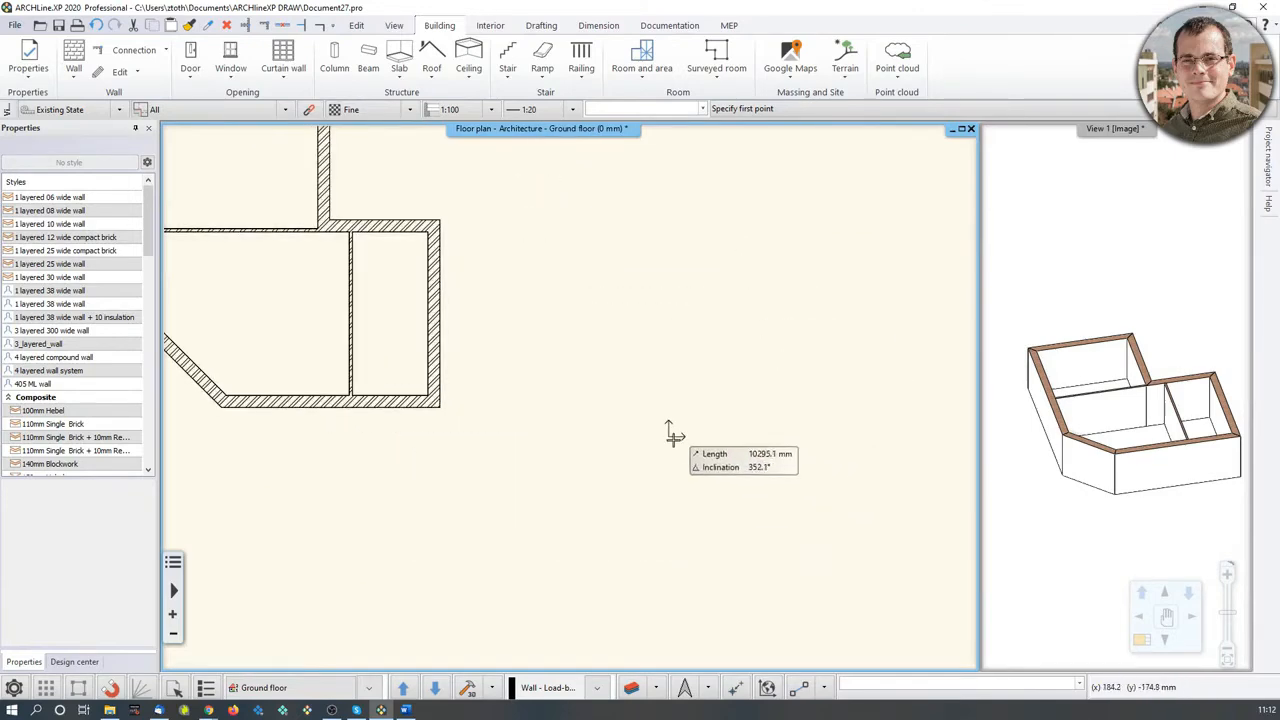
middle_click_drag(440, 250, 520, 353)
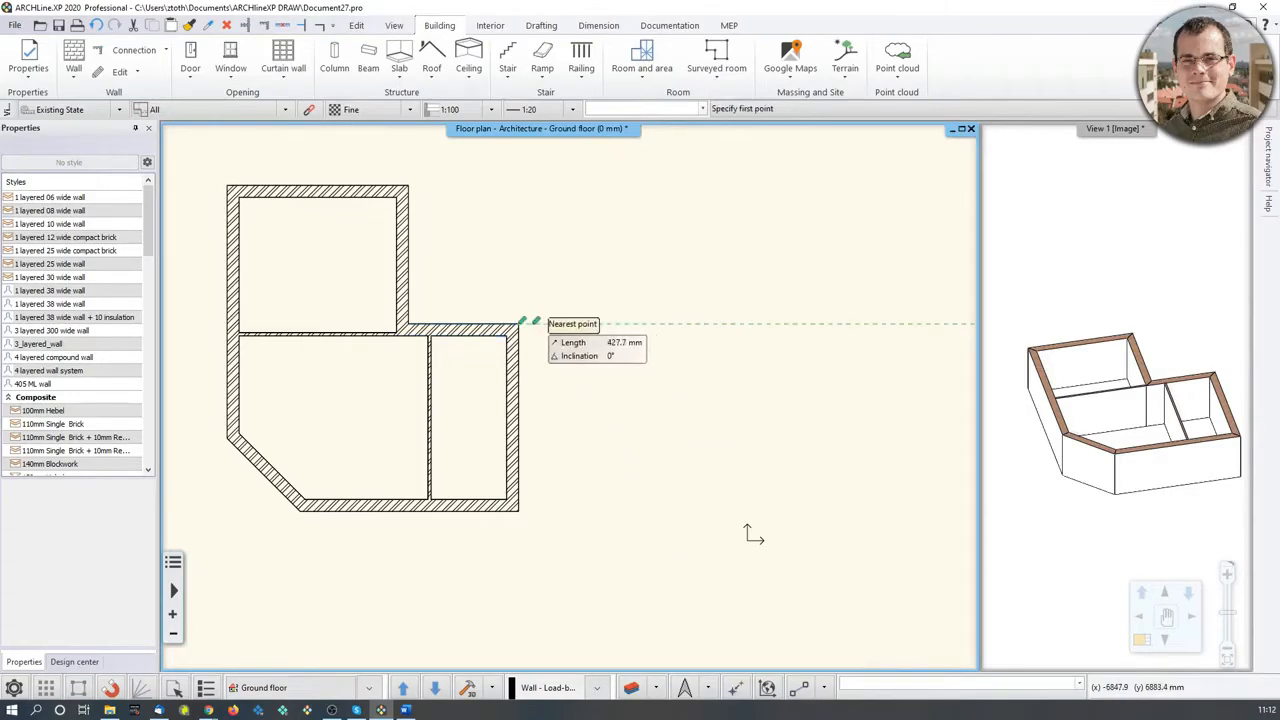
key("Escape")
Draw a loose vertical wall to the right of the plan and a detached horizontal wall above it, extending past both sides.
middle_click_drag(526, 337, 643, 357)
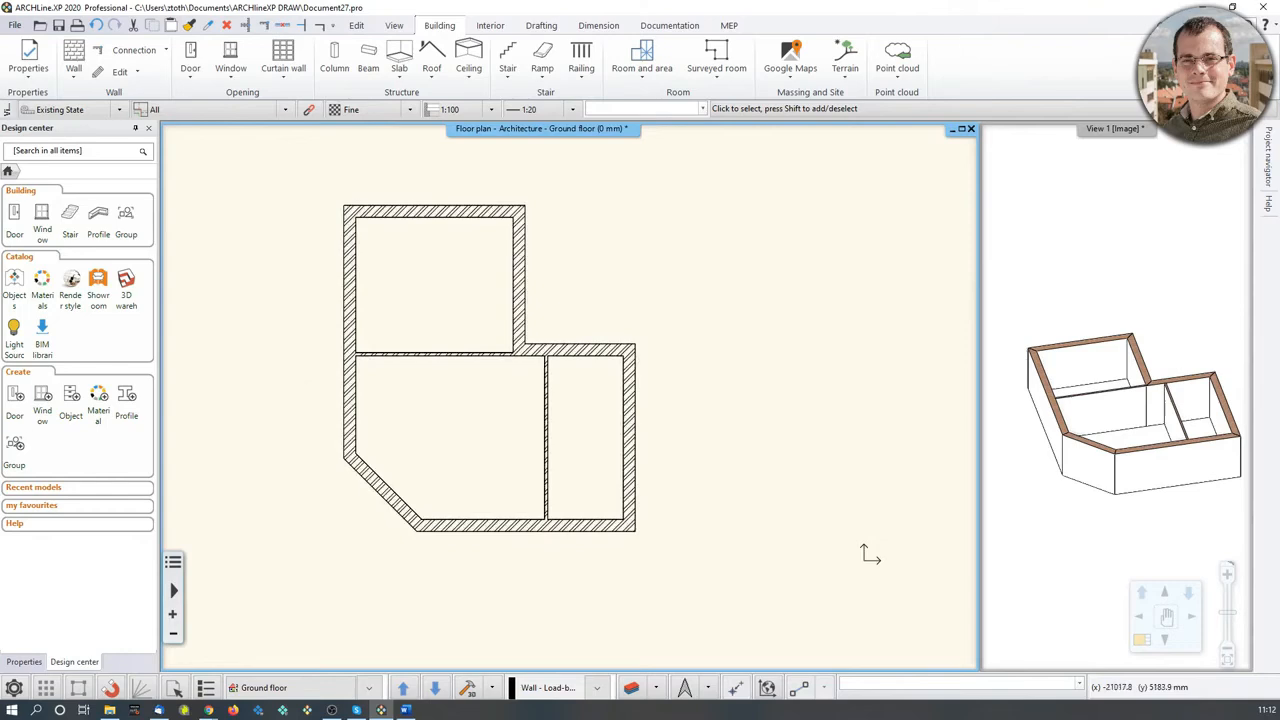
middle_click_drag(536, 398, 558, 408)
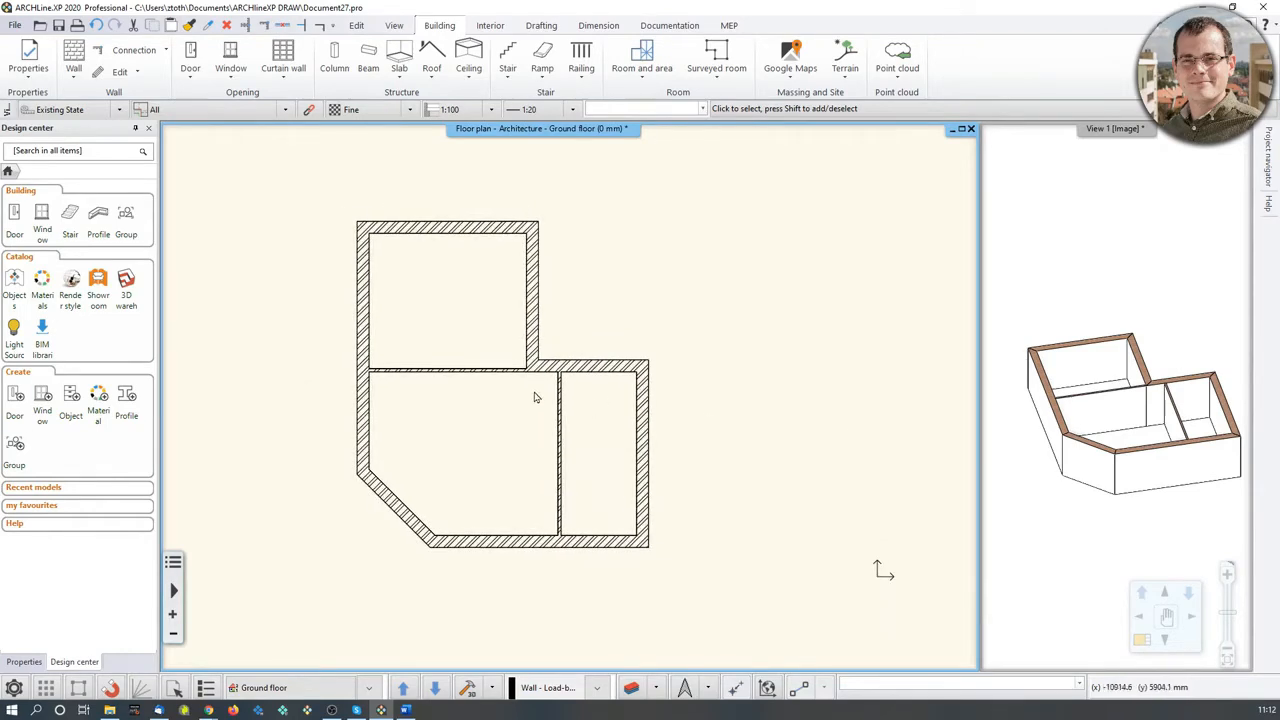
scroll(535, 398, "up", 2)
scroll(545, 385, "up", 3)
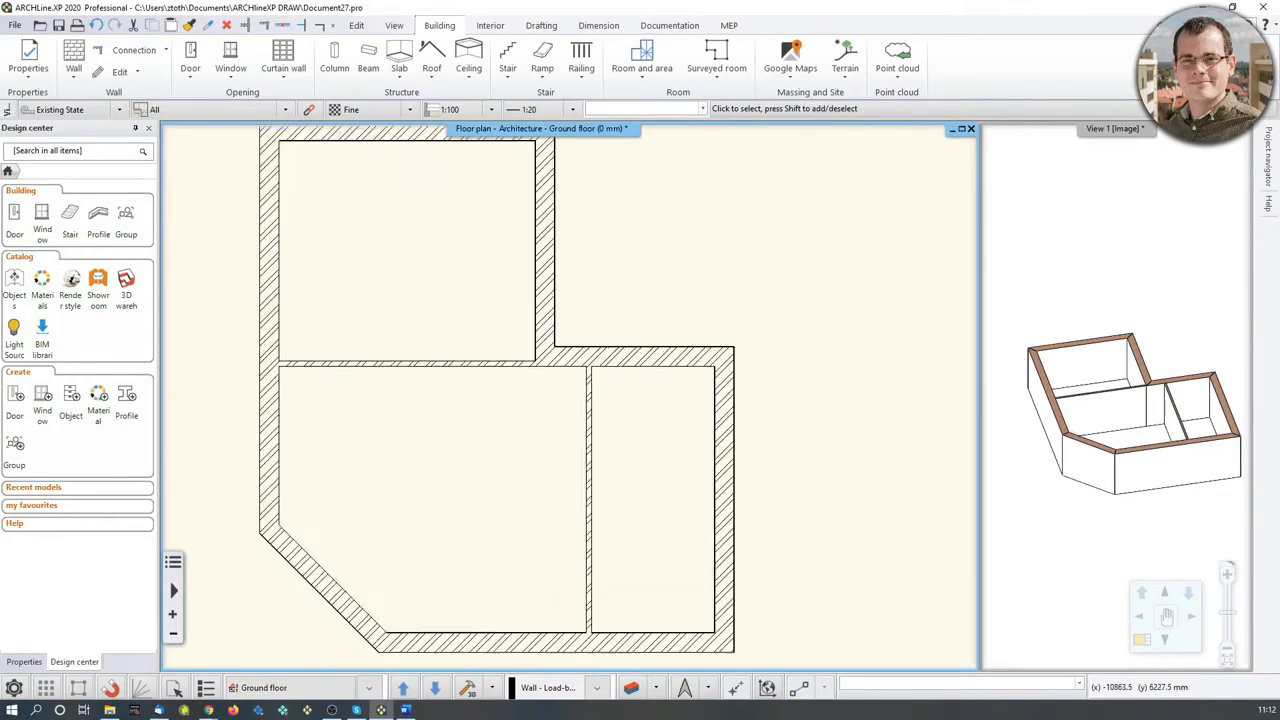
scroll(397, 360, "down", 4)
left_click(73, 55)
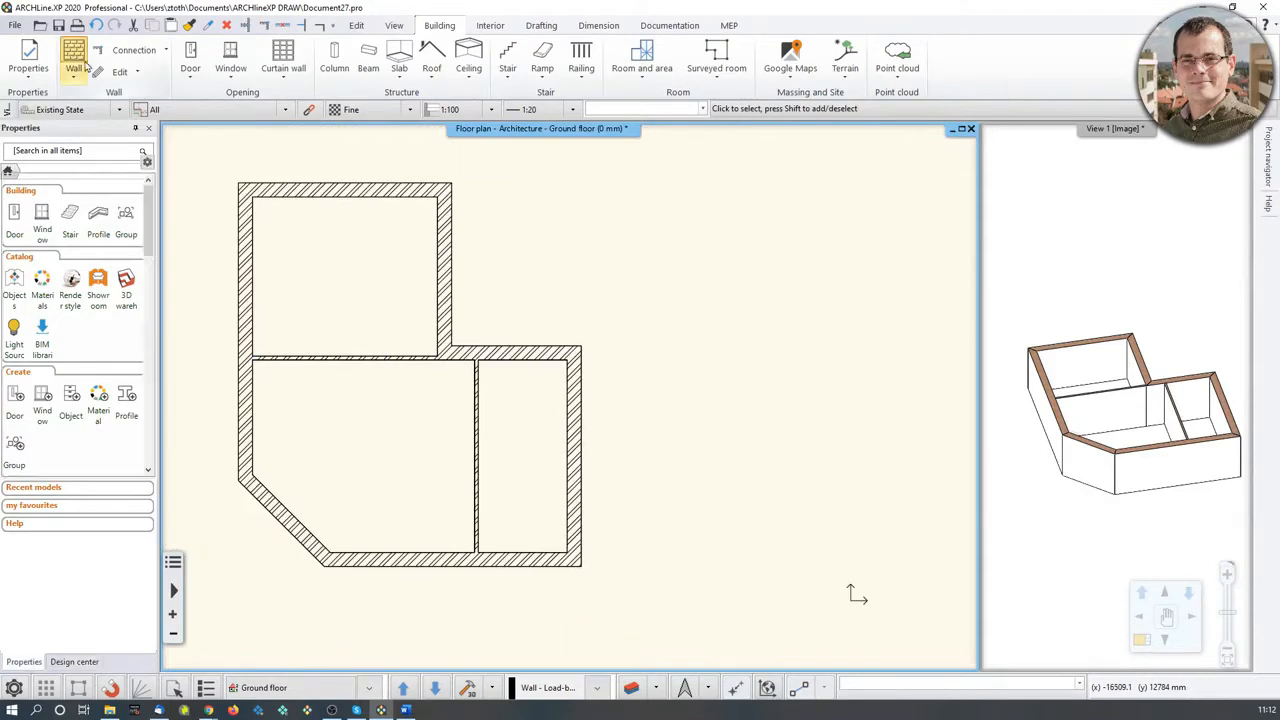
left_click(727, 465)
left_click(728, 388)
left_click(652, 364)
key("Return")
Draw a second loose pair farther right: a vertical wall about 1935 mm long and a detached horizontal wall starting above its upper end.
middle_click_drag(862, 420, 718, 415)
left_click(800, 458)
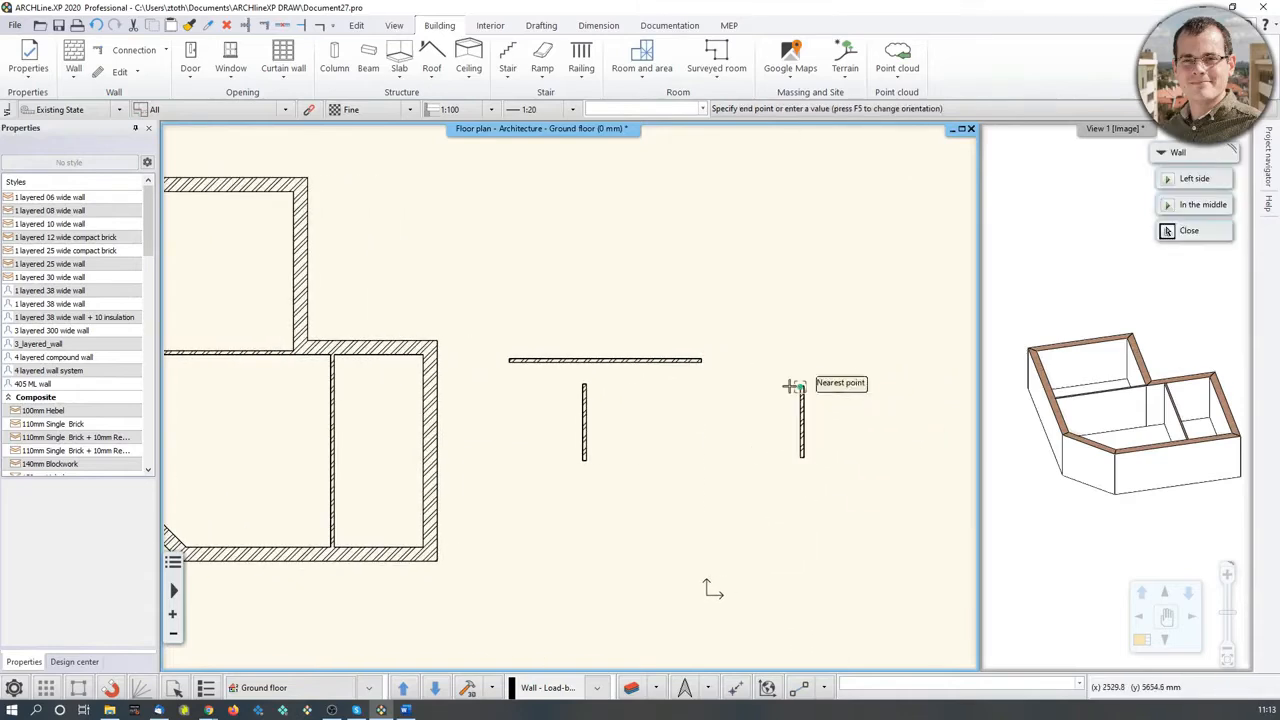
left_click(800, 386)
left_click(822, 362)
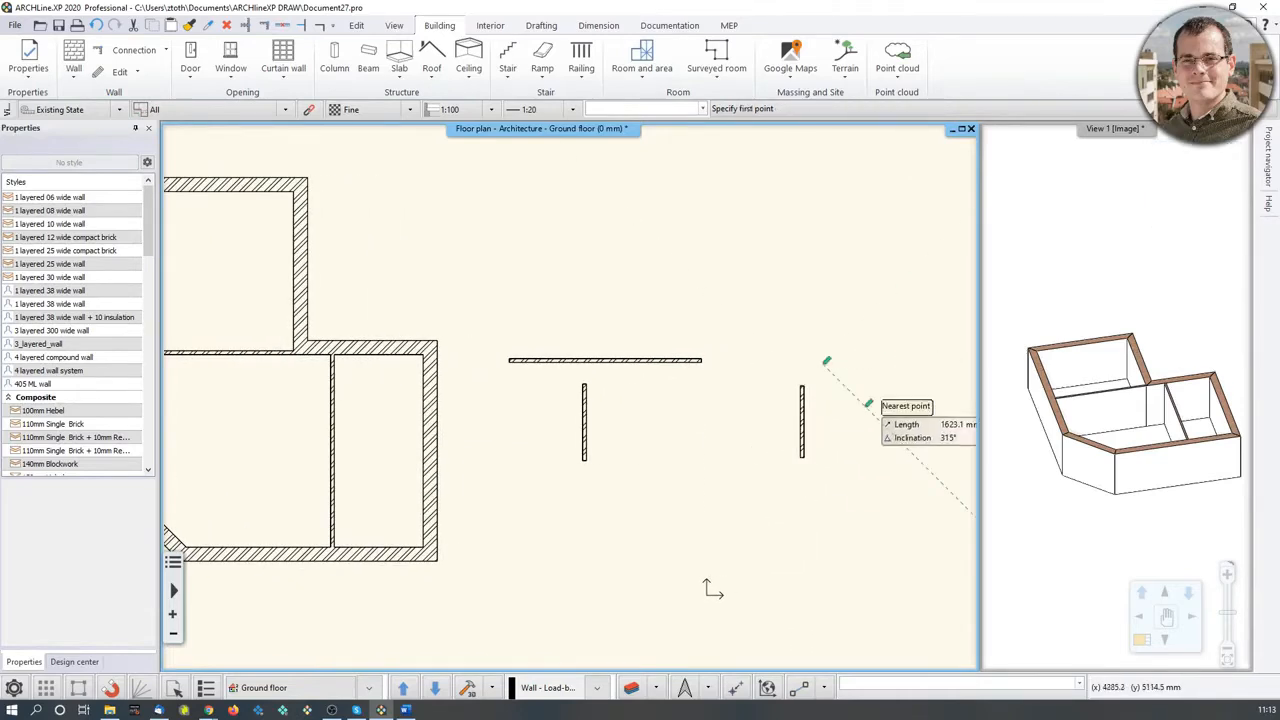
key("Escape")
right_click(600, 258)
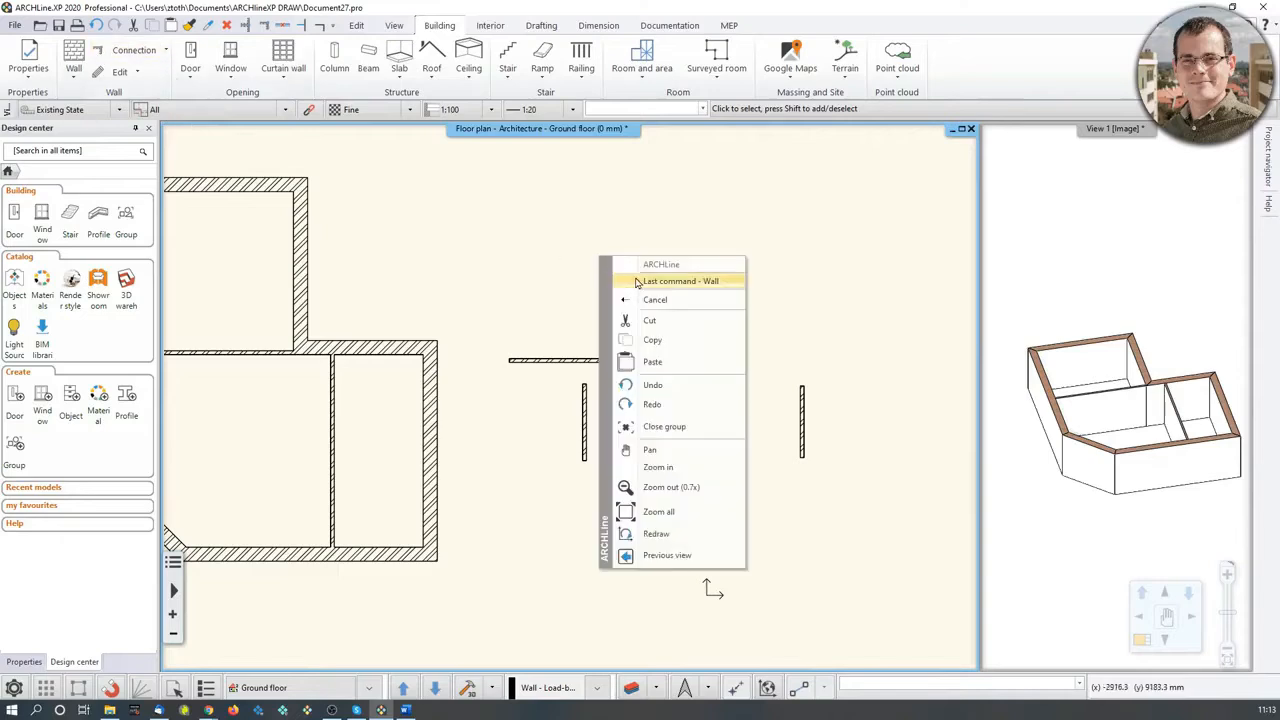
left_click(632, 281)
left_click(801, 364)
left_click(905, 364)
key("Escape")
key("Escape")
Join the right loose pair with an L connection, adjusting the vertical wall to the horizontal one.
scroll(832, 323, "up", 5)
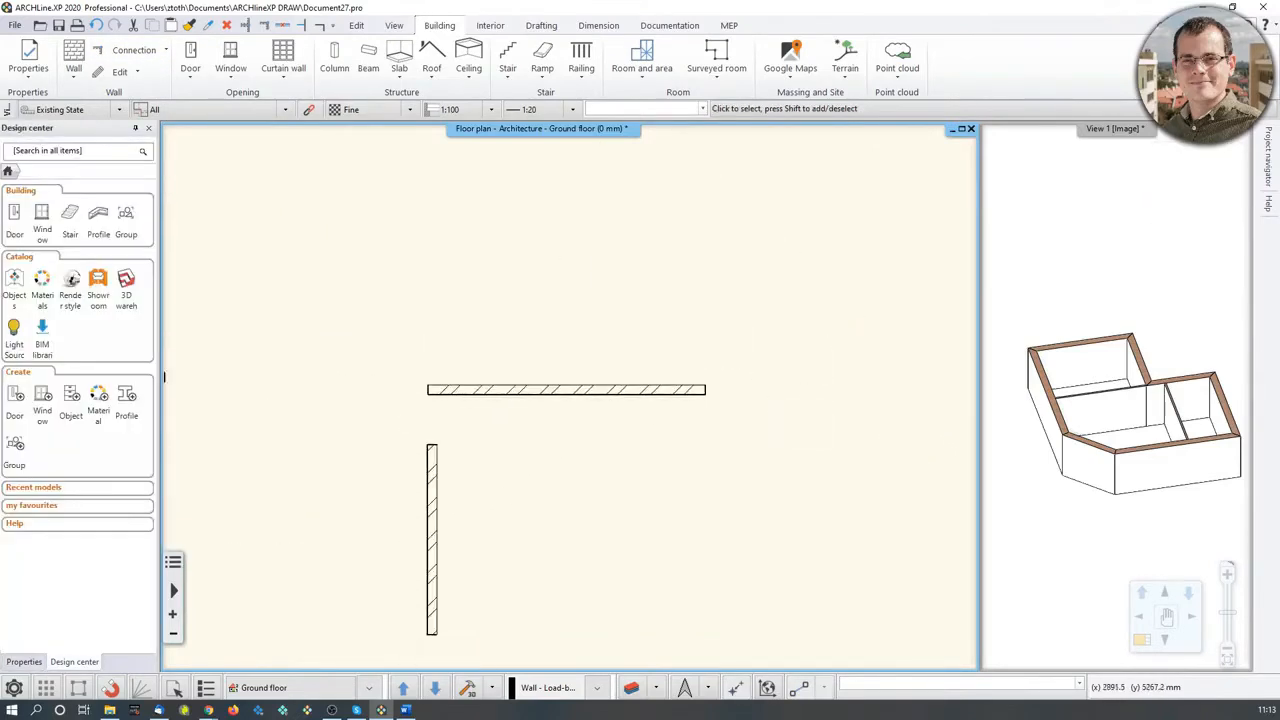
middle_click_drag(400, 528, 465, 404)
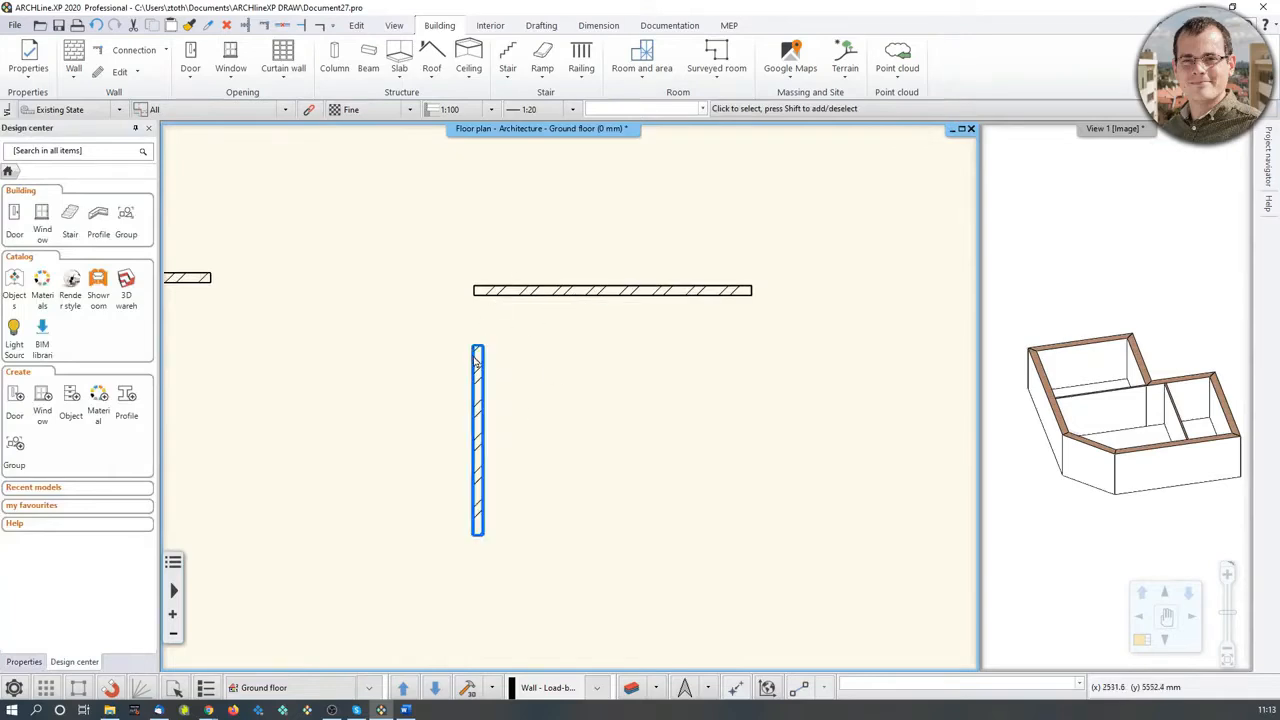
left_click(475, 362)
scroll(475, 362, "up", 2)
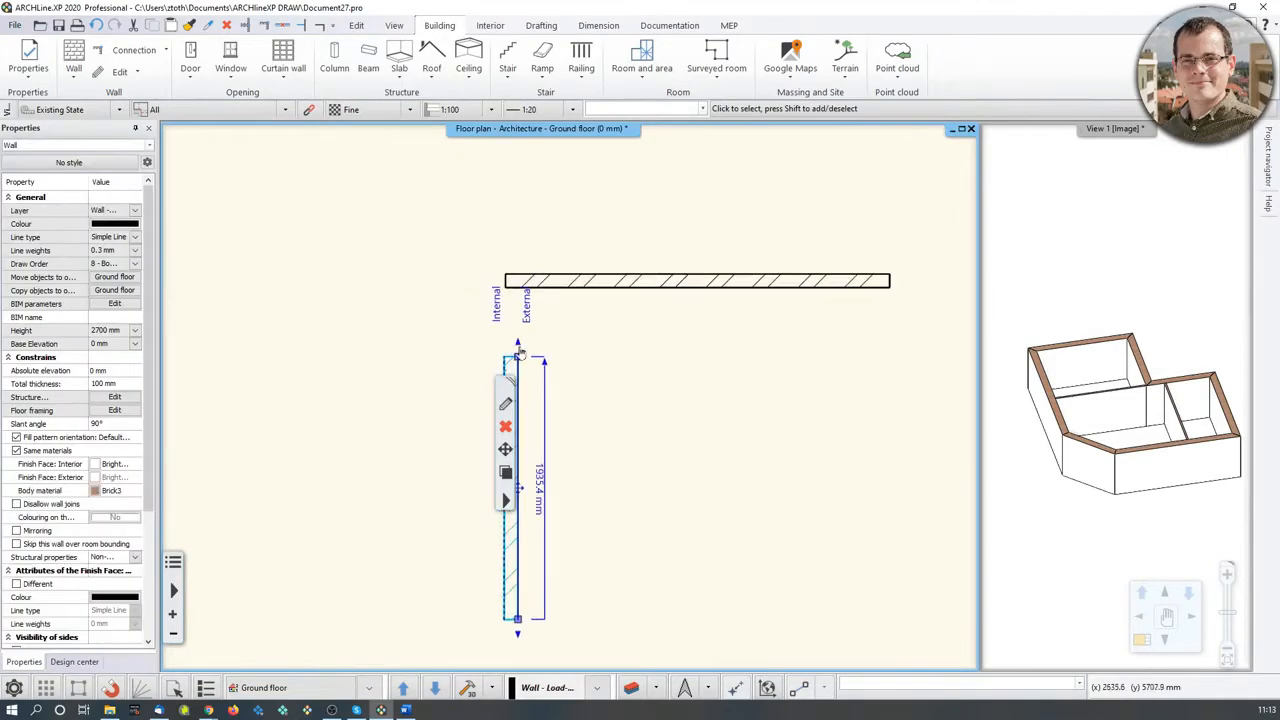
left_click(398, 256)
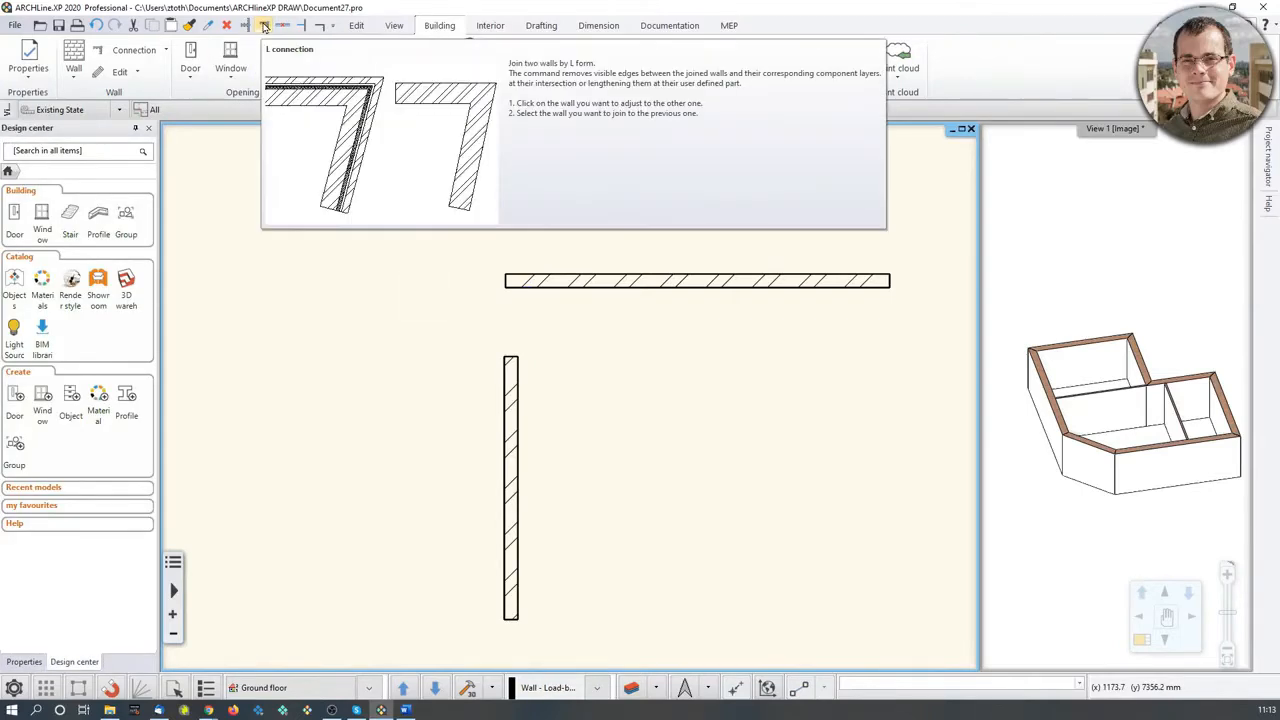
left_click(264, 26)
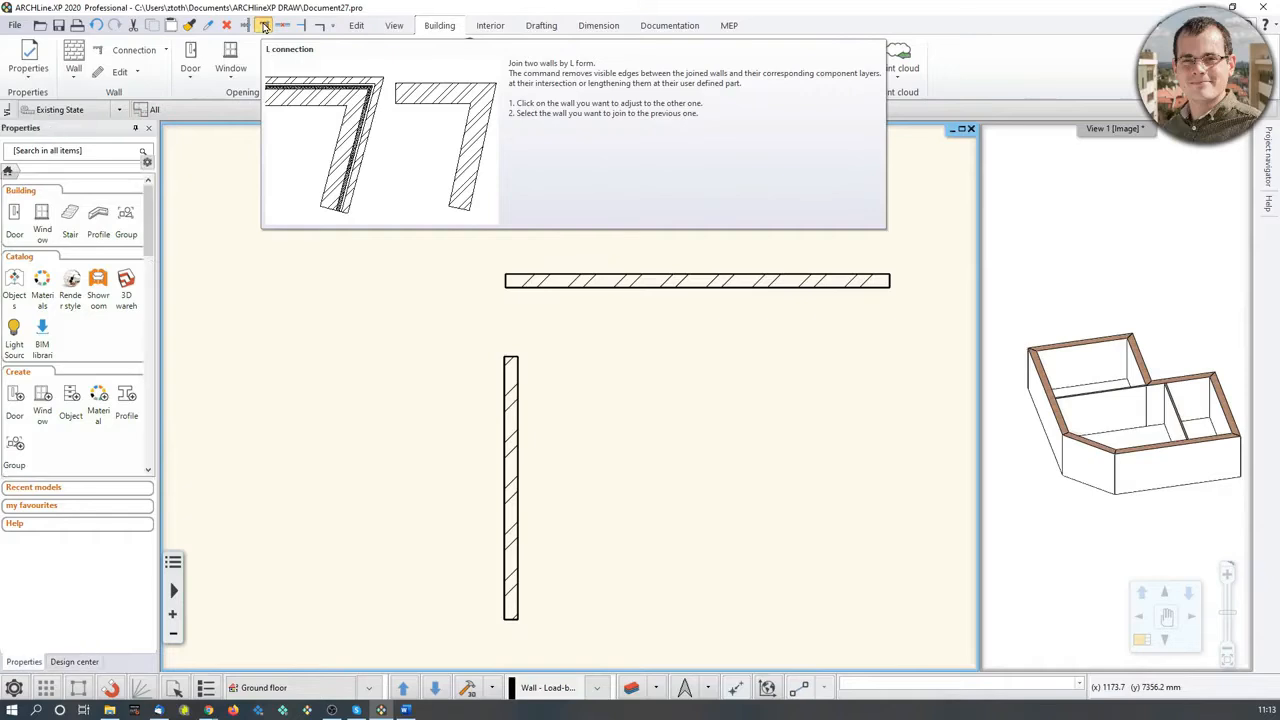
left_click(512, 380)
left_click(593, 290)
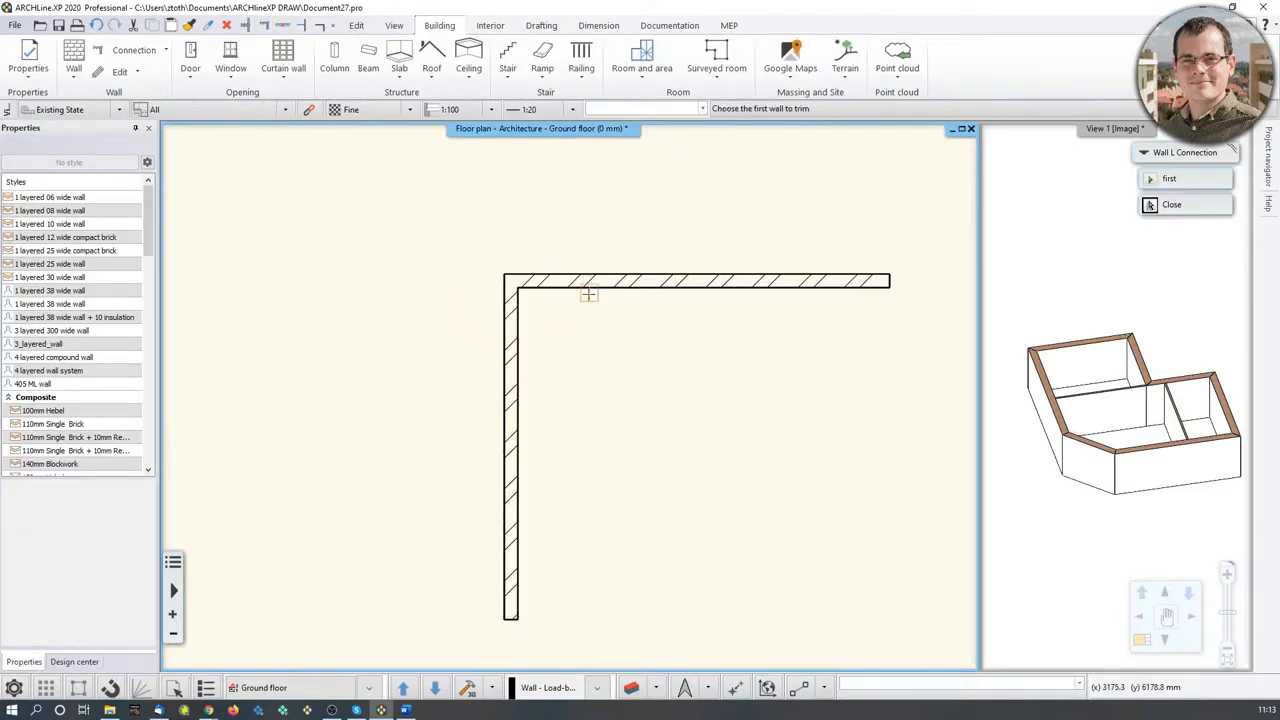
Join the loose pair nearer the plan with a T connection, extending the vertical wall to the horizontal wall above it.
scroll(454, 308, "down", 3)
middle_click_drag(402, 310, 711, 258)
scroll(517, 318, "up", 2)
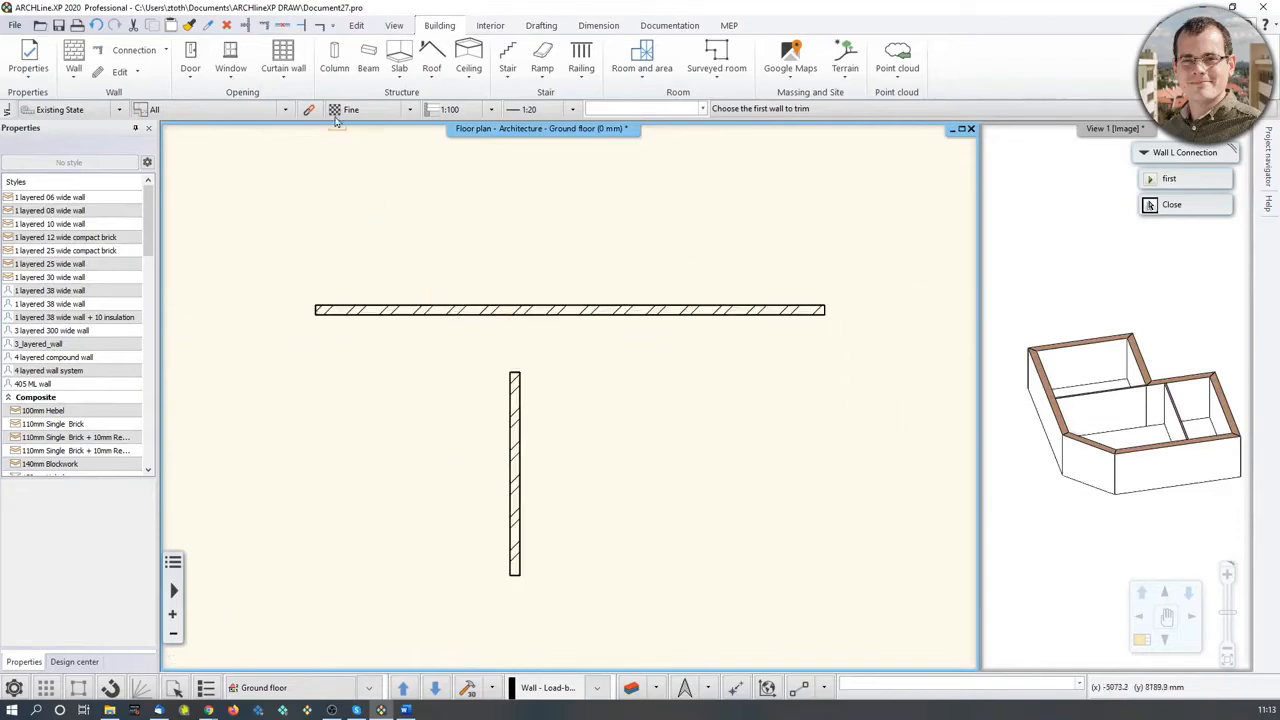
left_click(246, 25)
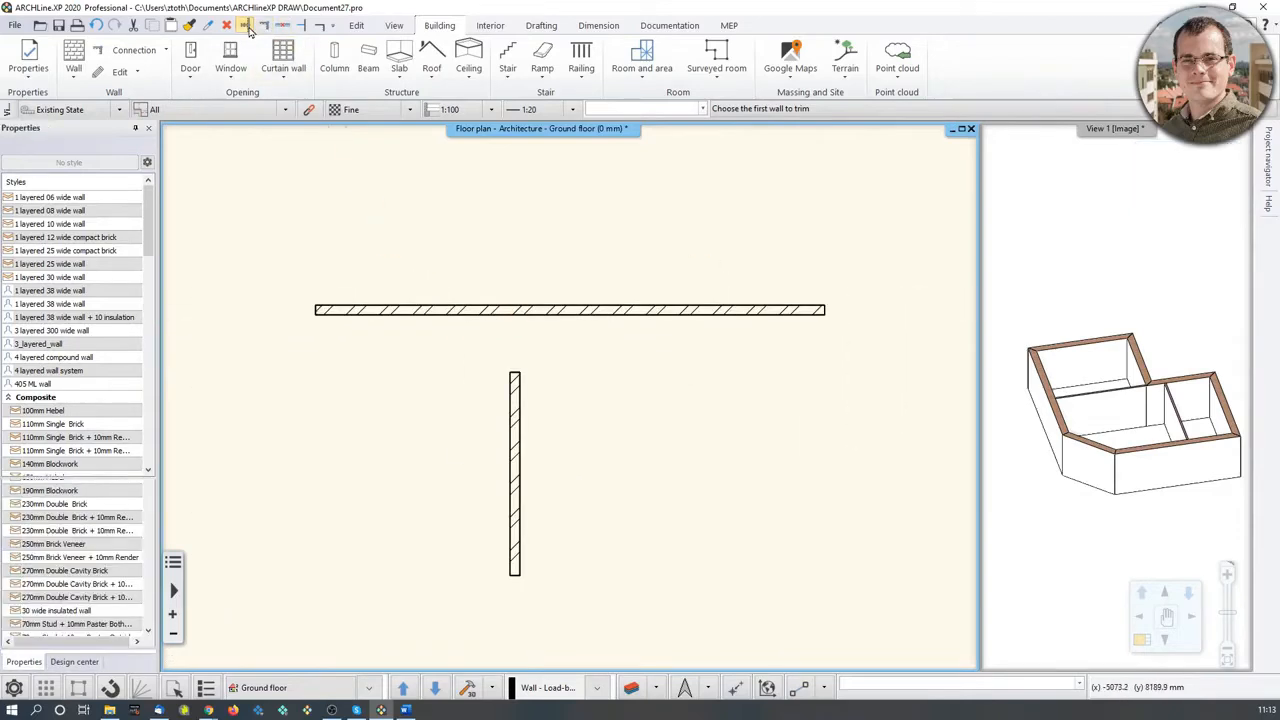
left_click(516, 425)
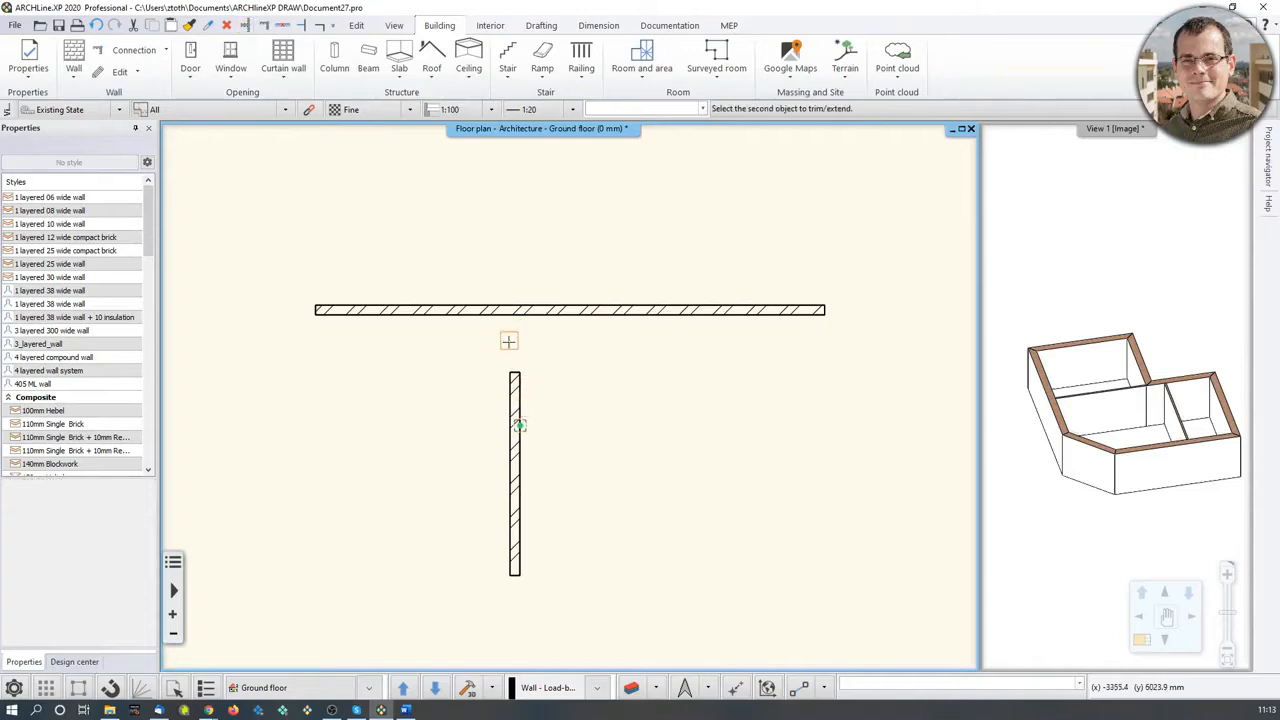
left_click(608, 310)
Draw a loose vertical line and a detached horizontal line above it between the two wall samples, and end the Line command.
middle_click_drag(725, 441, 563, 403)
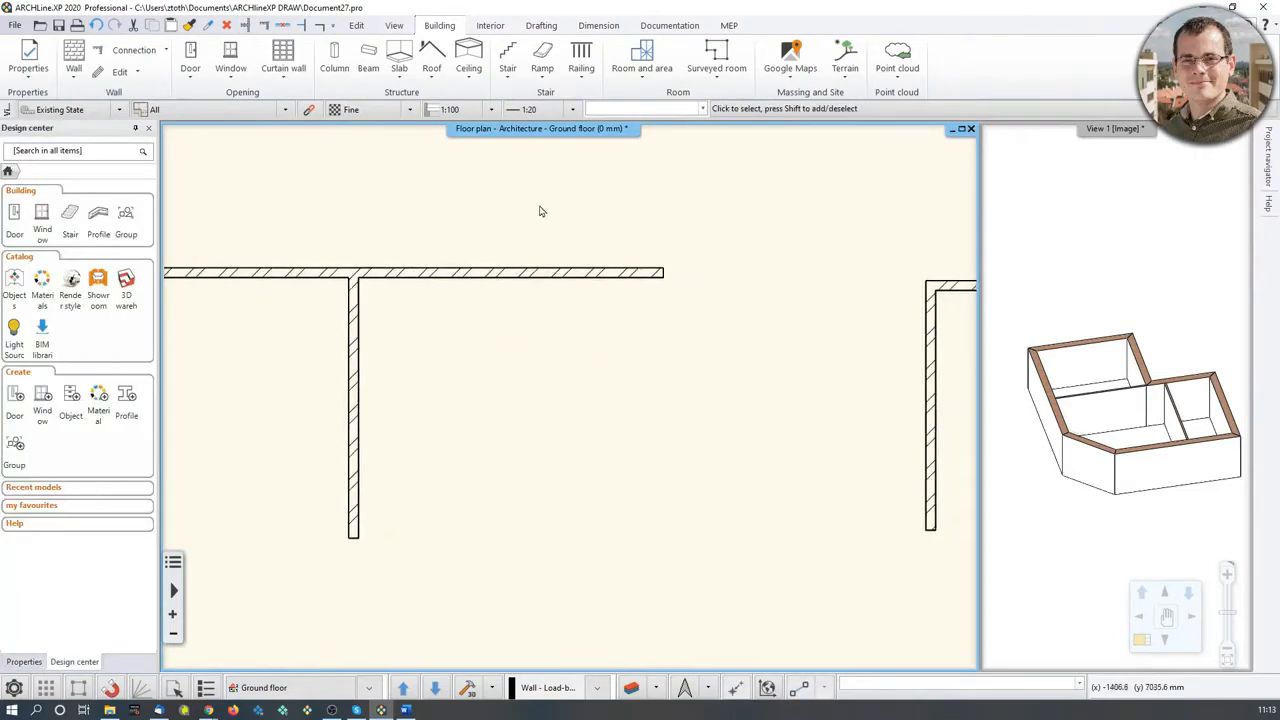
left_click(541, 25)
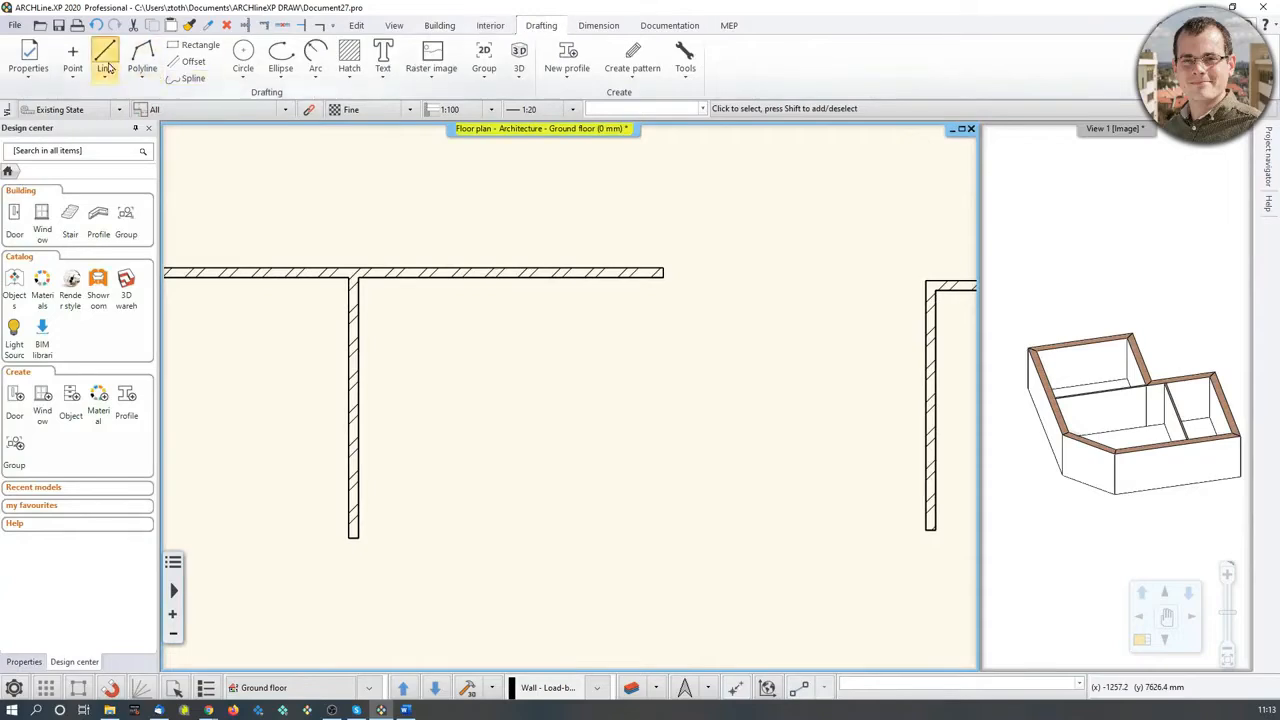
left_click(104, 58)
left_click(606, 580)
left_click(606, 463)
key("Escape")
left_click(525, 434)
left_click(715, 434)
key("Escape")
scroll(607, 464, "up", 2)
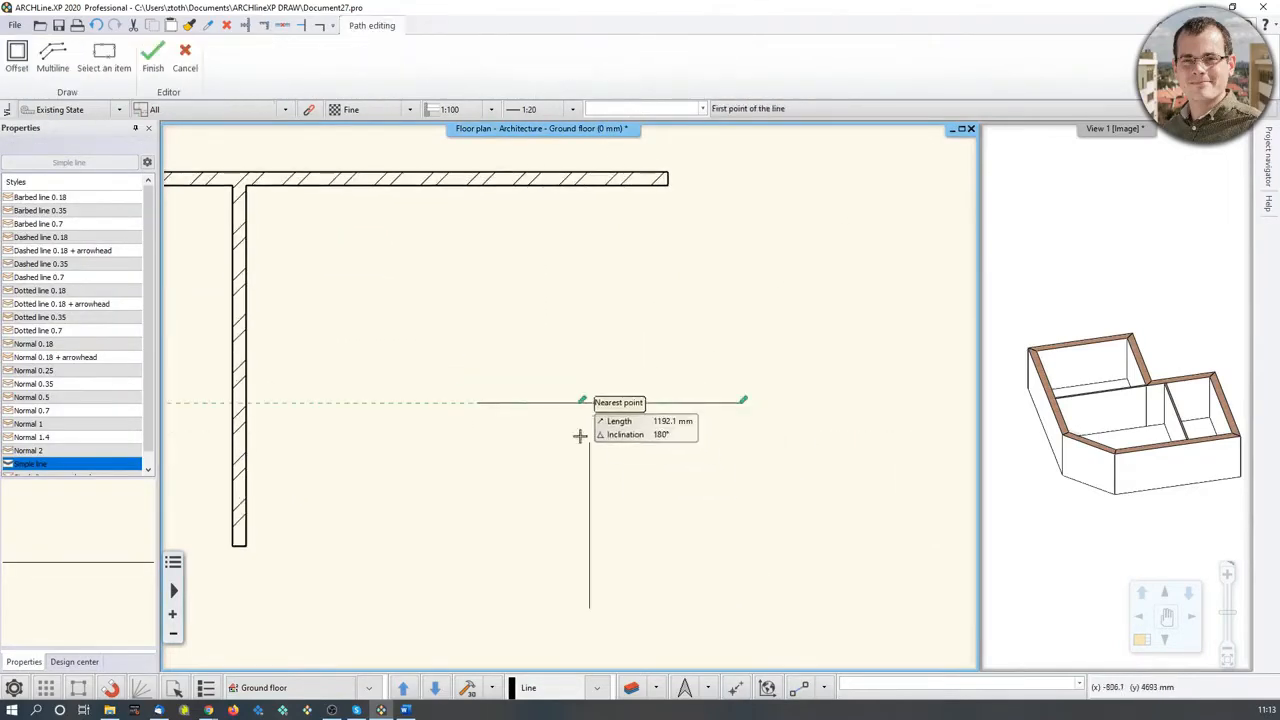
key("Escape")
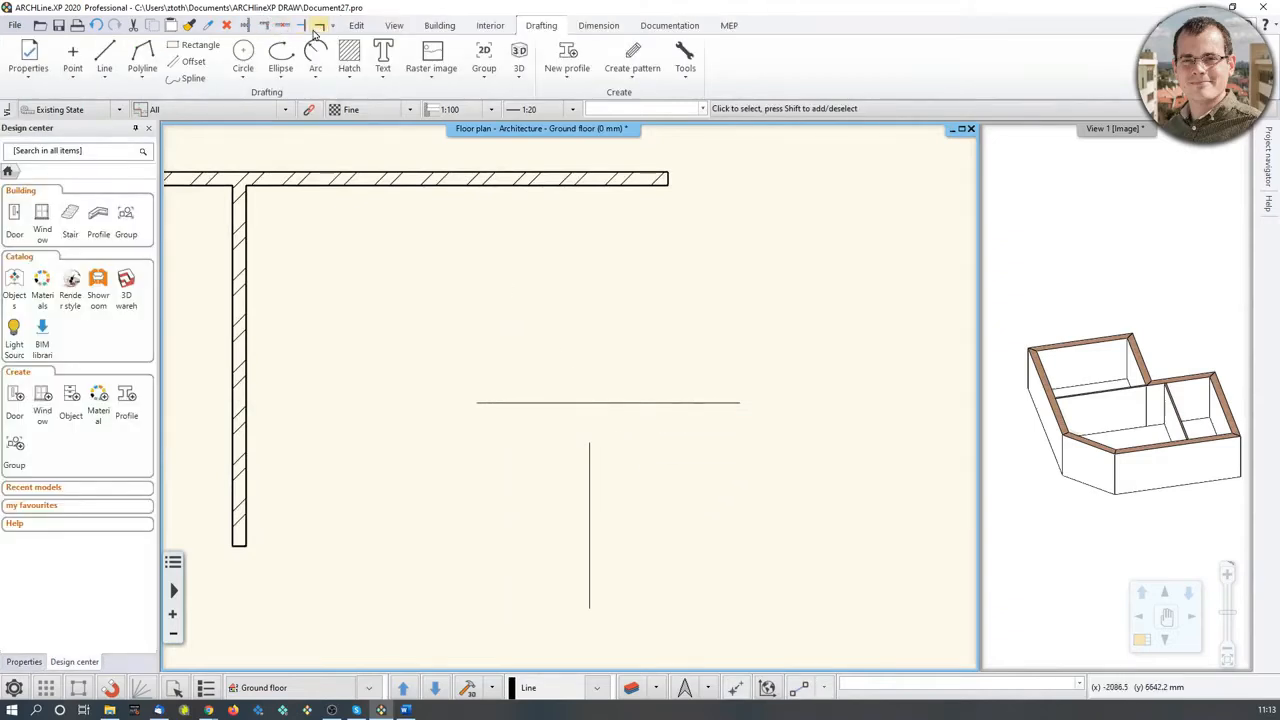
Extend the loose vertical line up to the horizontal line with the line T connection.
left_click(301, 25)
left_click(590, 486)
left_click(620, 403)
key("Escape")
Delete all the sample walls and lines drawn to the right of the floor plan.
scroll(686, 440, "down", 4)
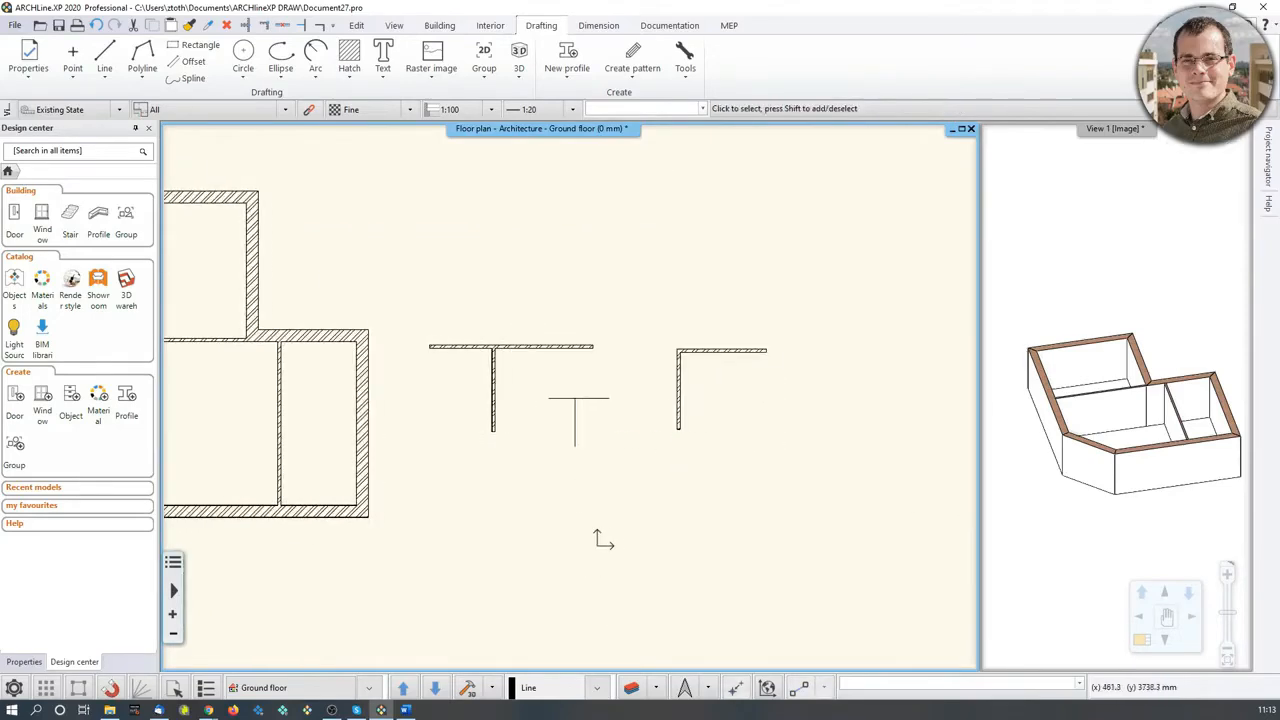
left_click_drag(421, 249, 849, 519)
key("Delete")
middle_click_drag(285, 400, 600, 428)
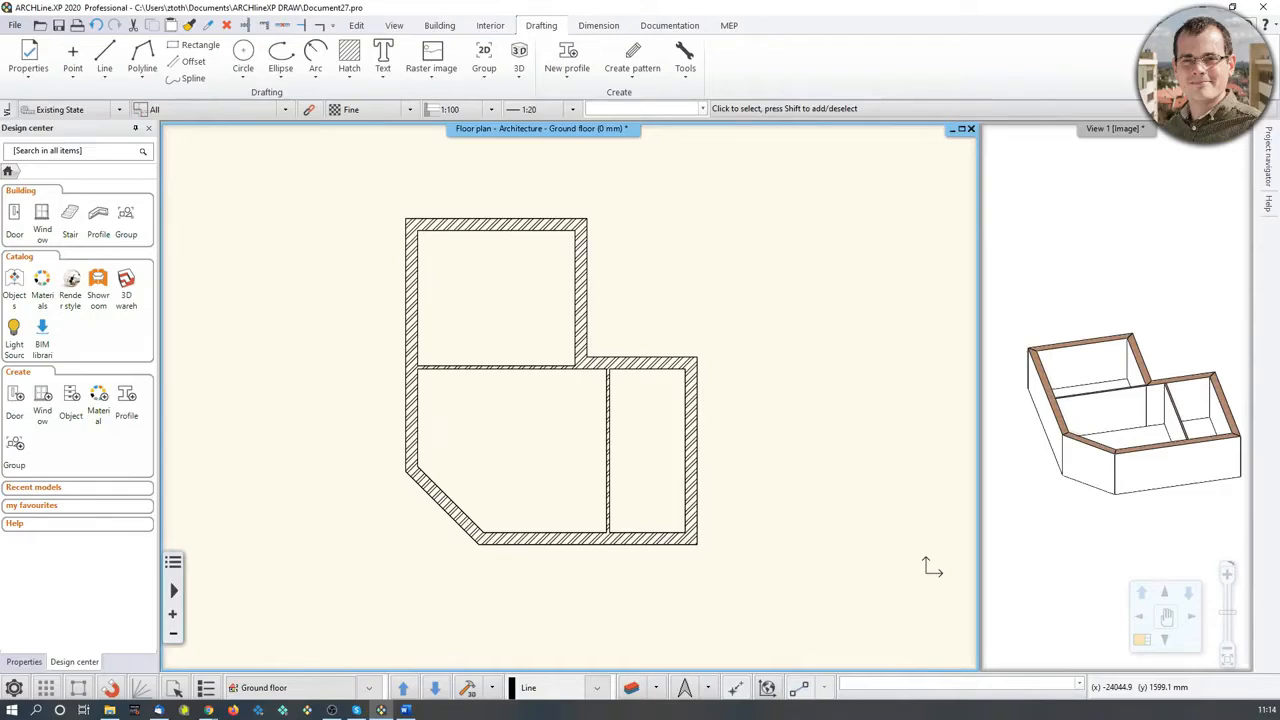
Set the side material in the default slab properties to Bright_white.
left_click(439, 26)
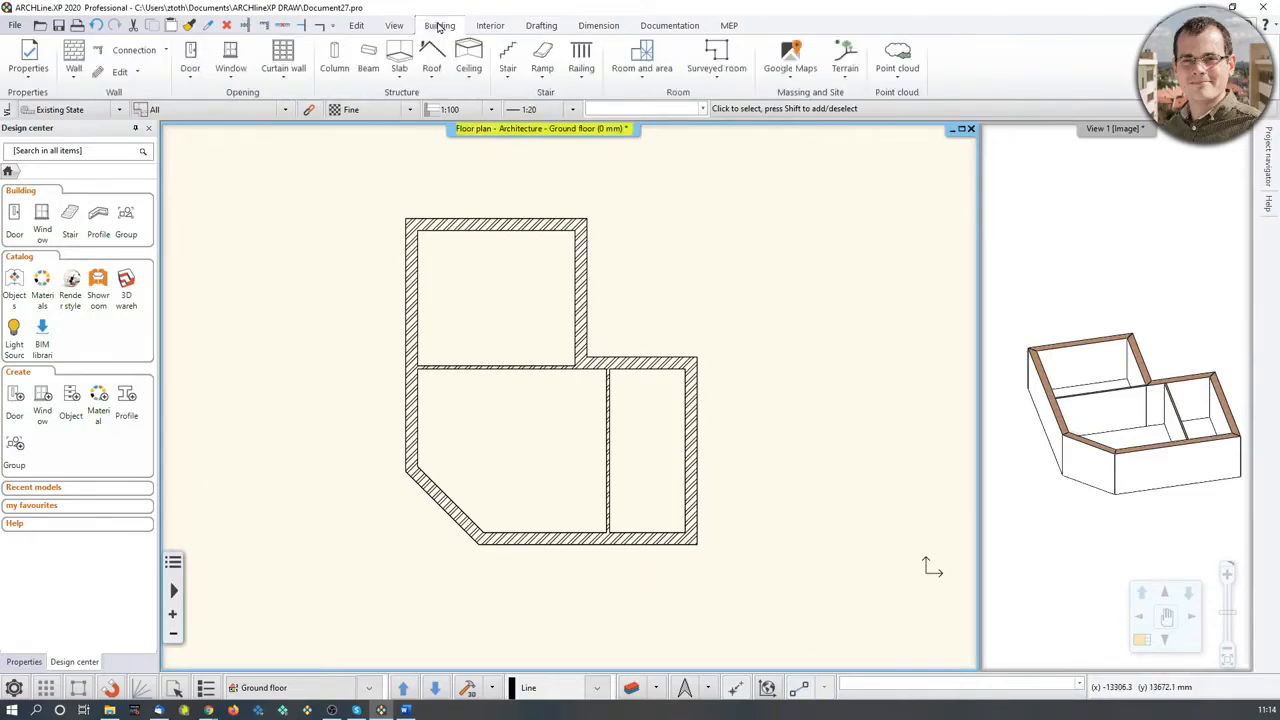
right_click(398, 57)
left_click(412, 66)
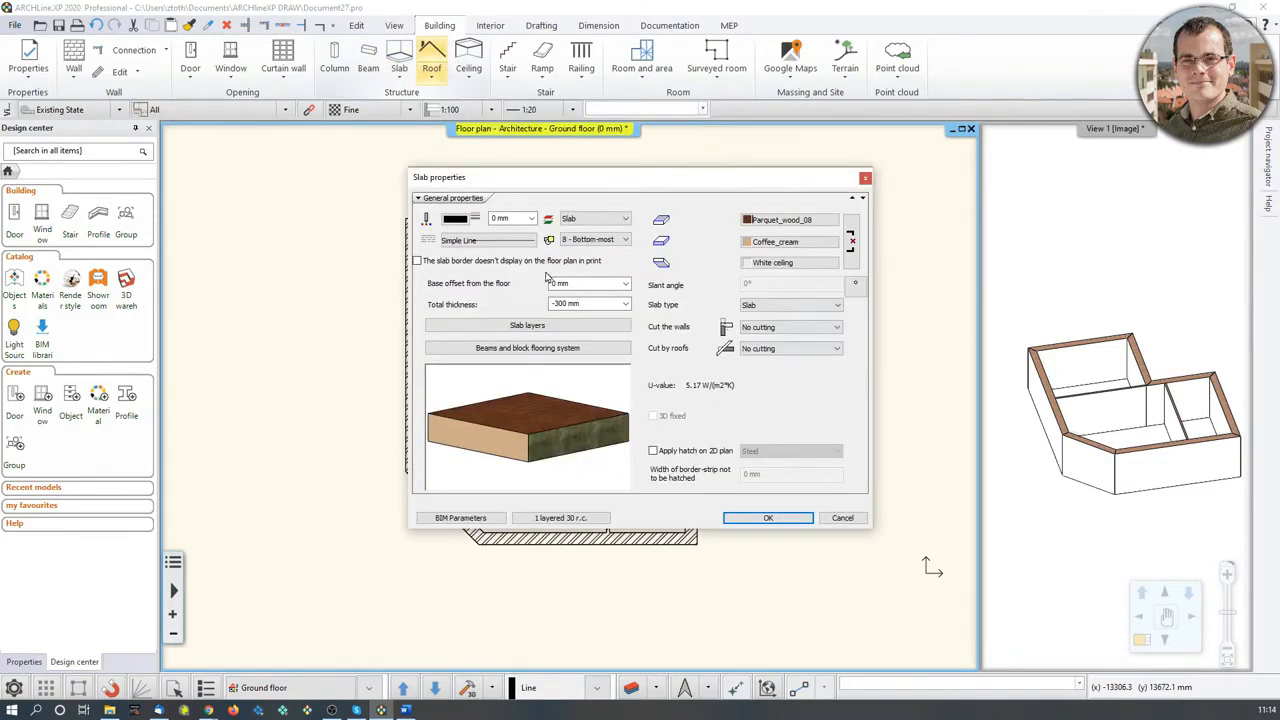
left_click(800, 244)
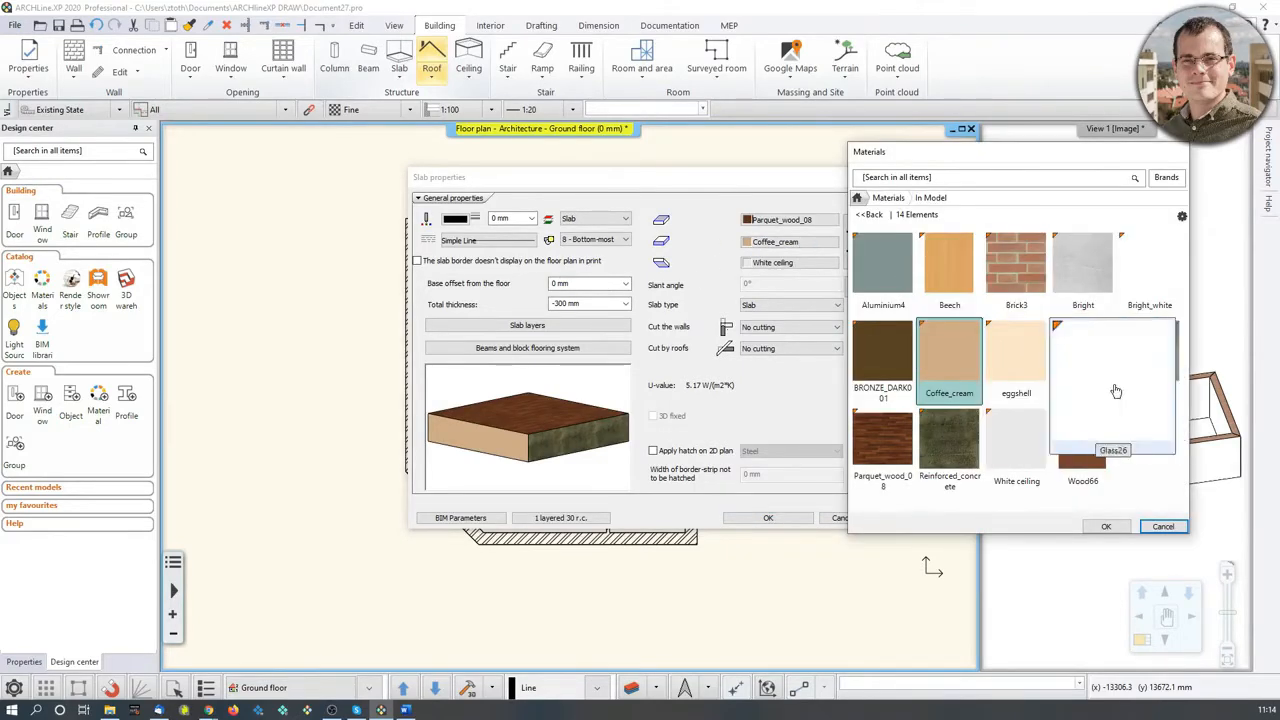
left_click(1147, 290)
left_click(1106, 526)
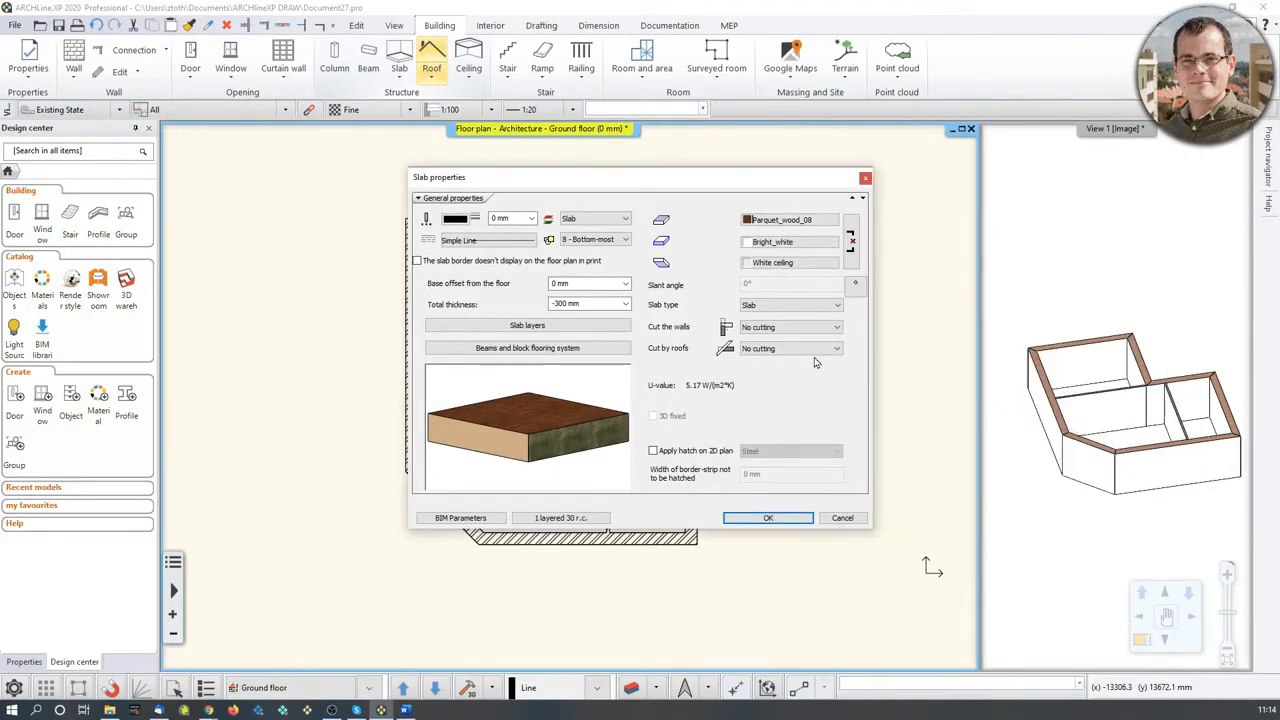
left_click(766, 518)
Create a slab from the building's wall contour by enclosing the whole floor plan in a selection window.
left_click(399, 72)
left_click(440, 97)
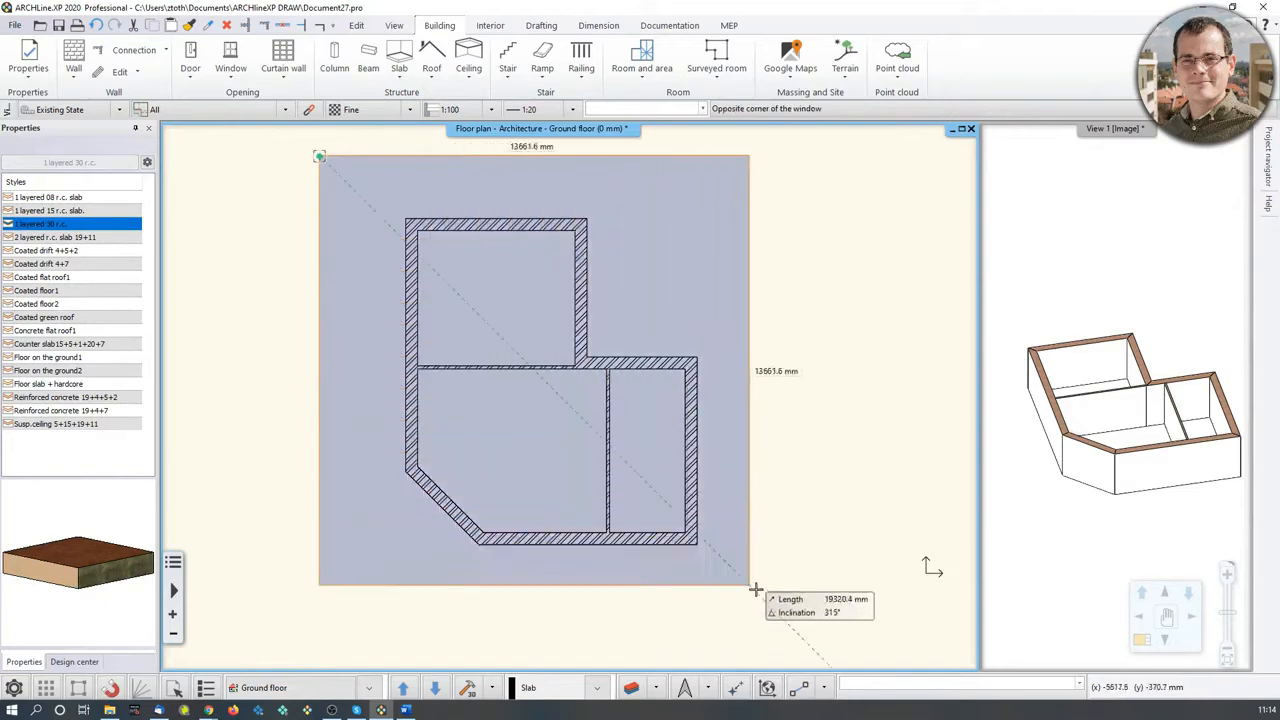
left_click(762, 598)
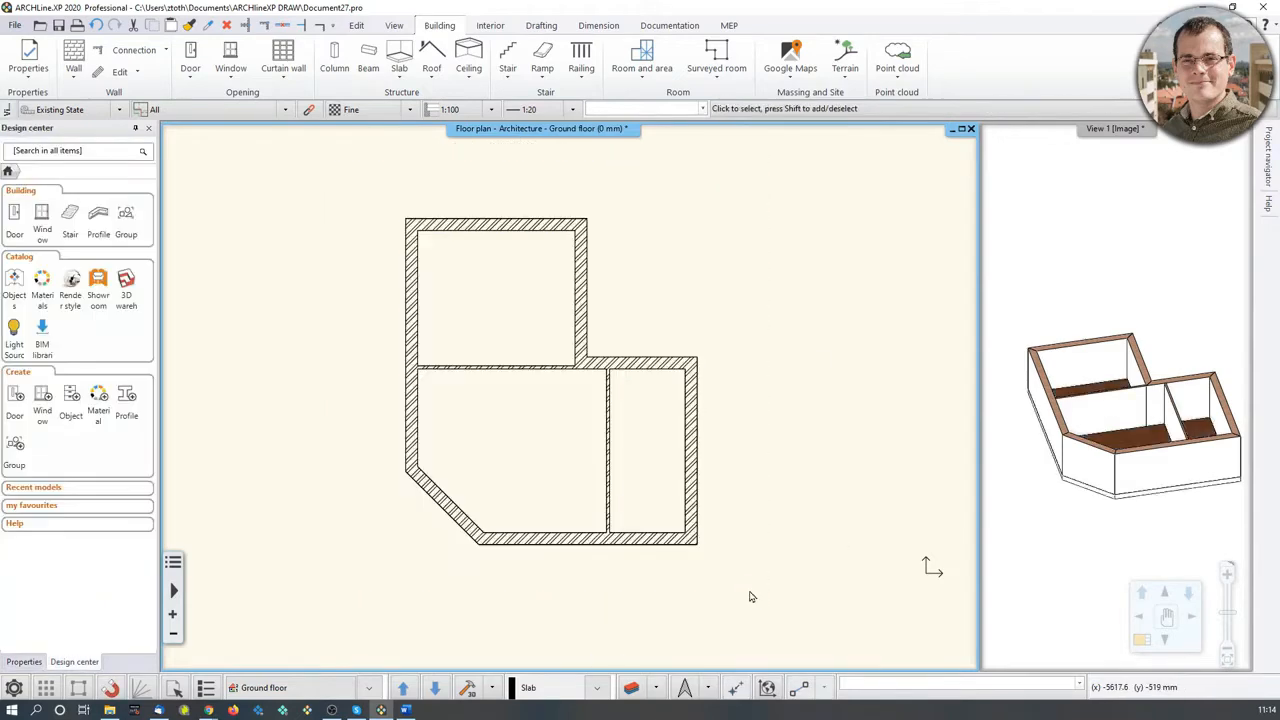
Examine the thickness of the exterior wall outlines up close and in the whole plan.
scroll(389, 406, "up", 2)
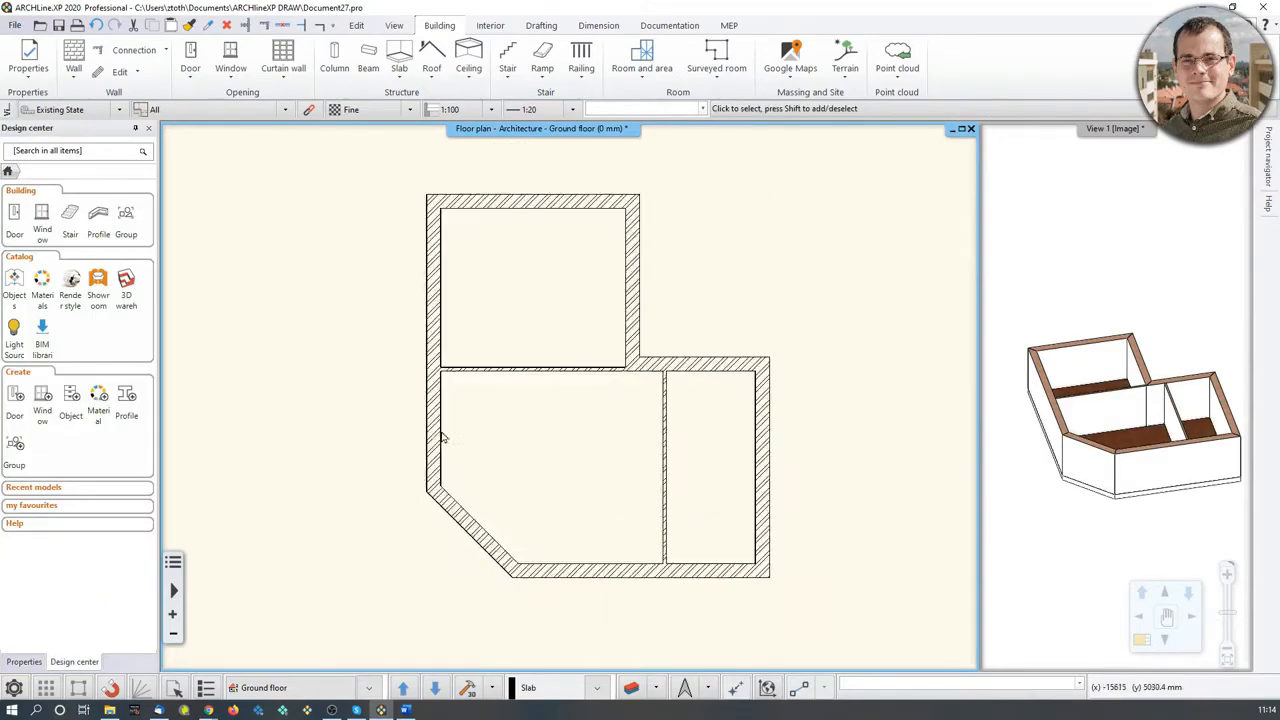
middle_click_drag(491, 405, 435, 416)
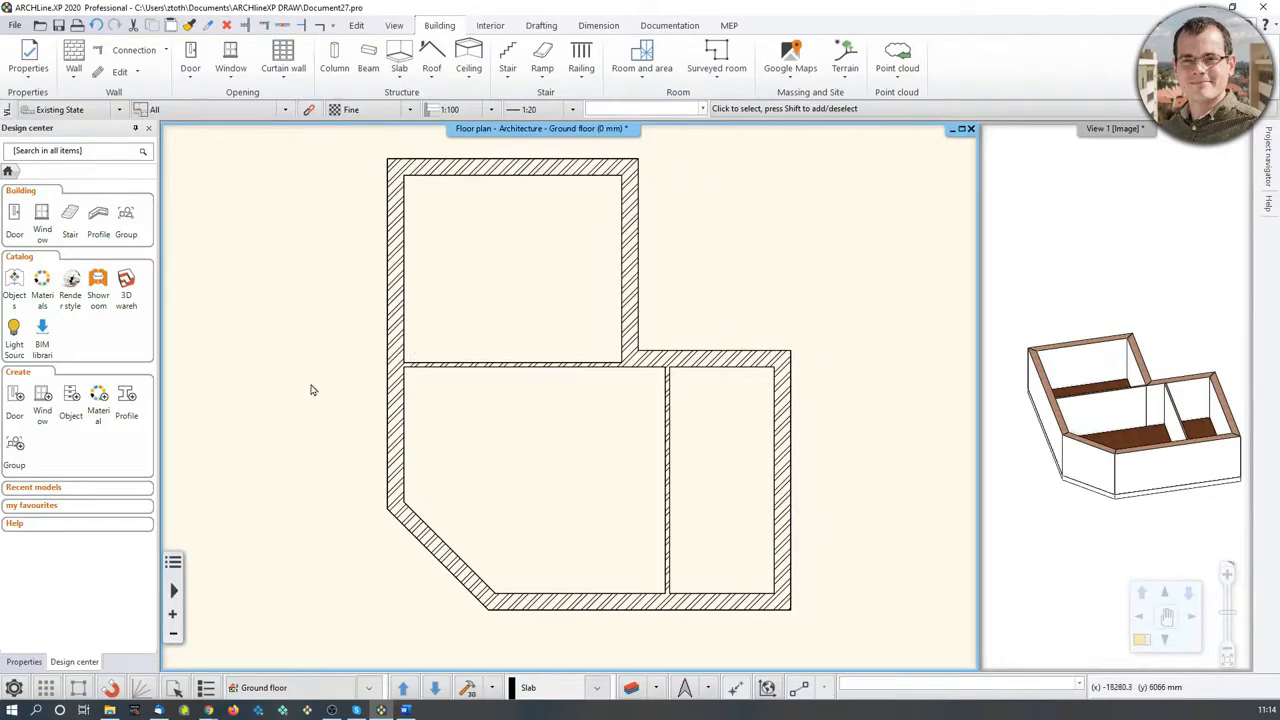
scroll(476, 320, "up", 4)
scroll(546, 350, "up", 10)
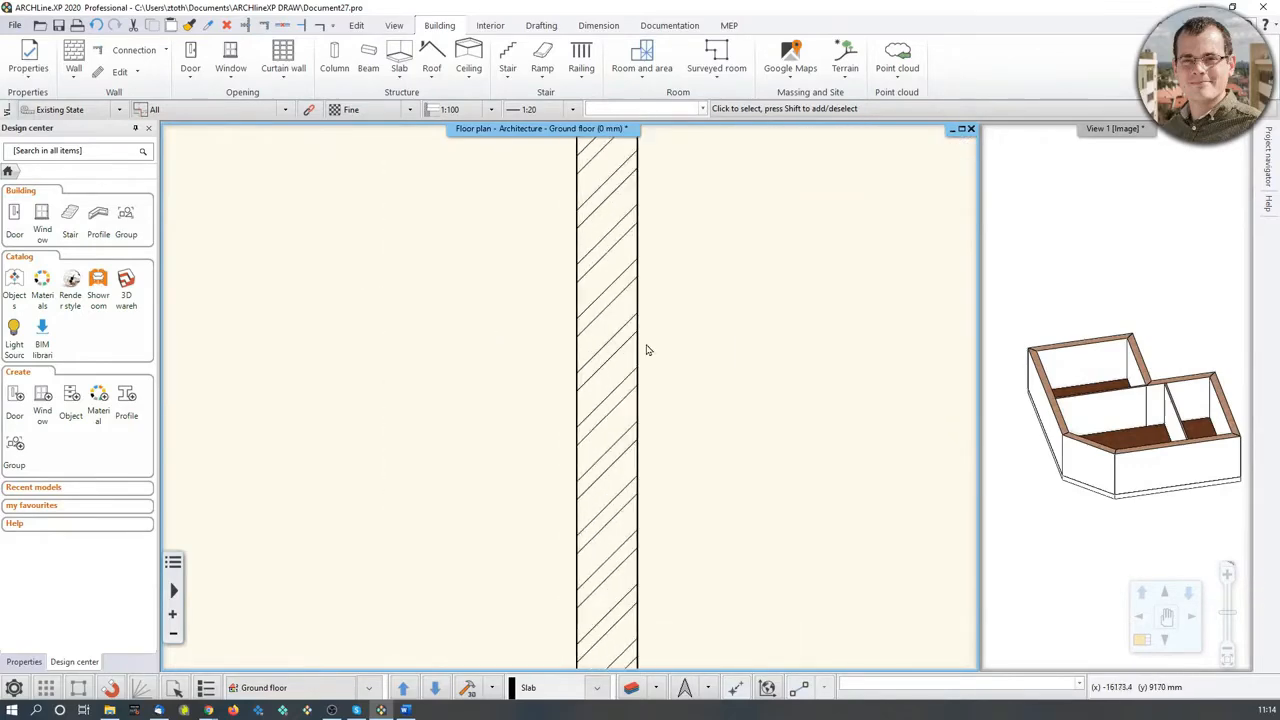
scroll(546, 393, "down", 12)
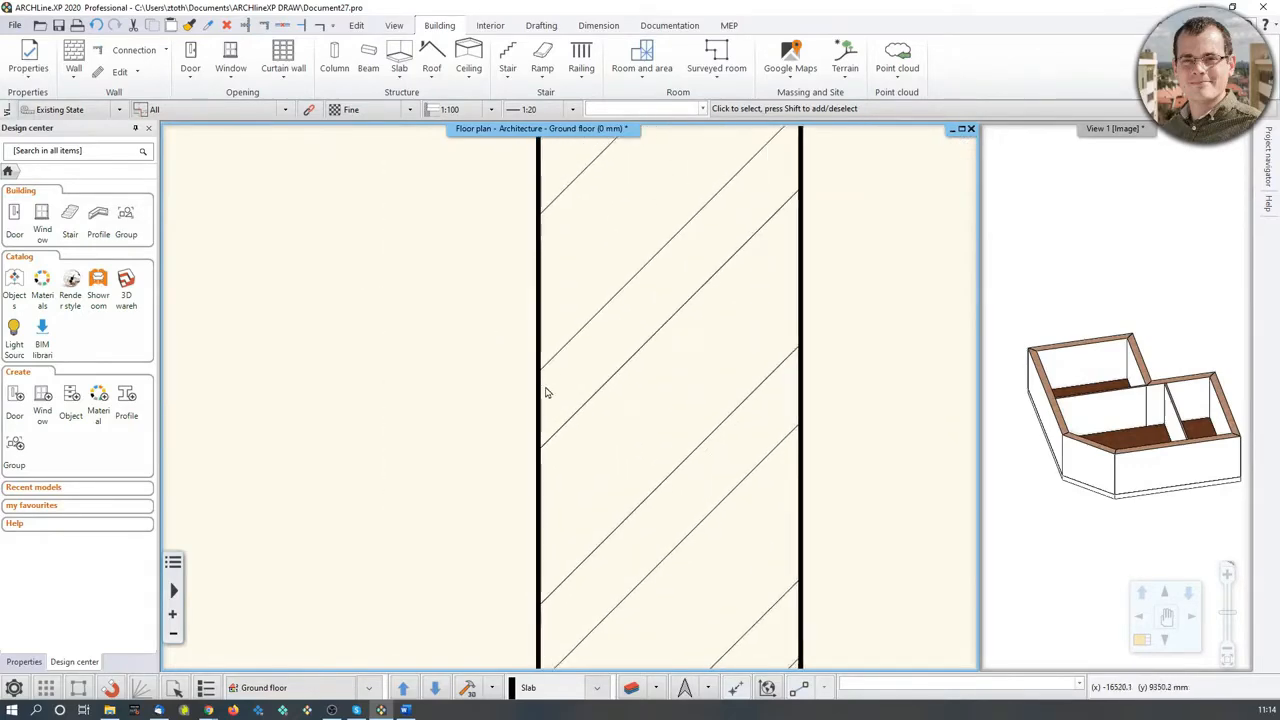
scroll(548, 389, "down", 1)
middle_click_drag(672, 460, 623, 426)
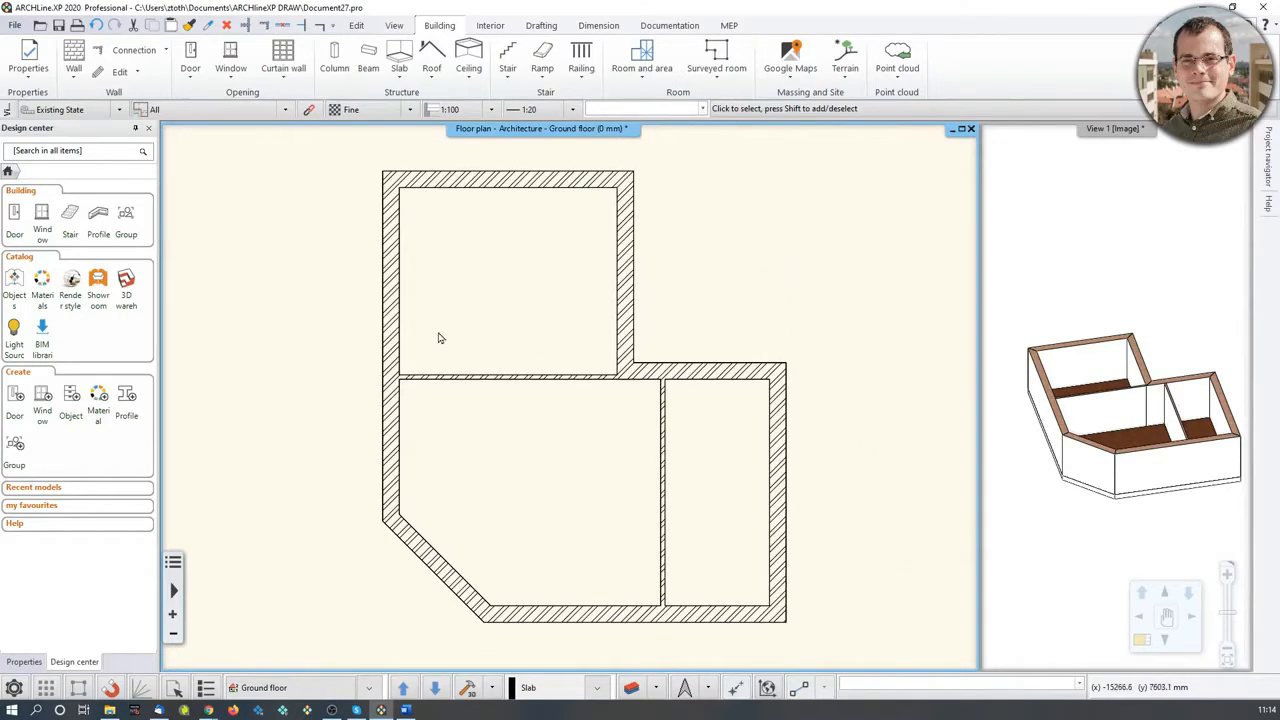
Try line weights scales of 1:1, 1:100 and 1:200 for the floor plan, and finish with 1:10.
left_click(24, 662)
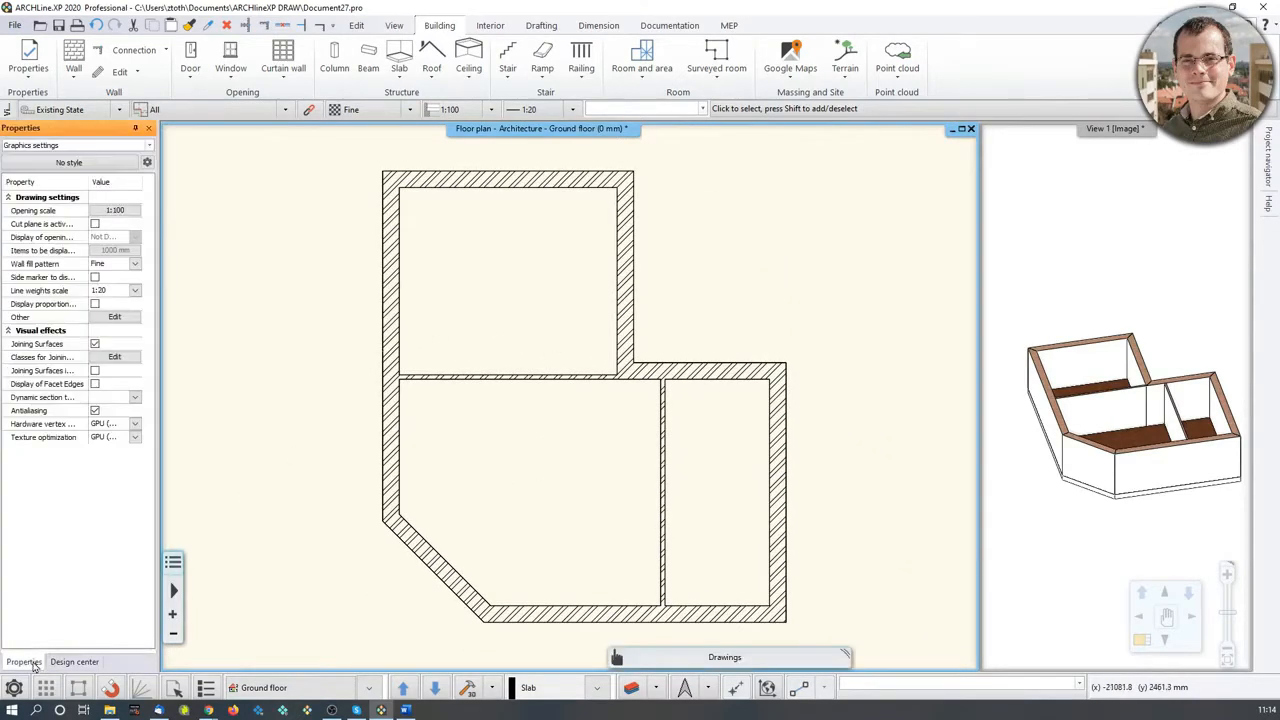
left_click(135, 291)
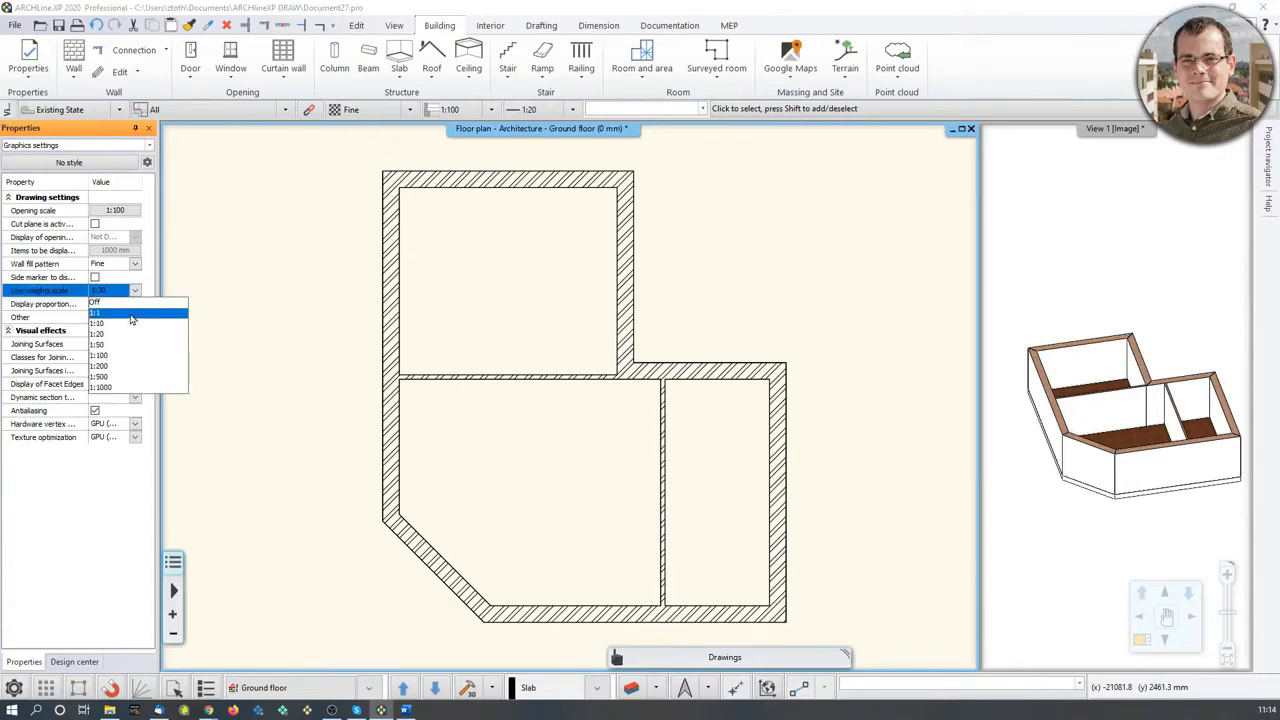
left_click(131, 317)
left_click(137, 292)
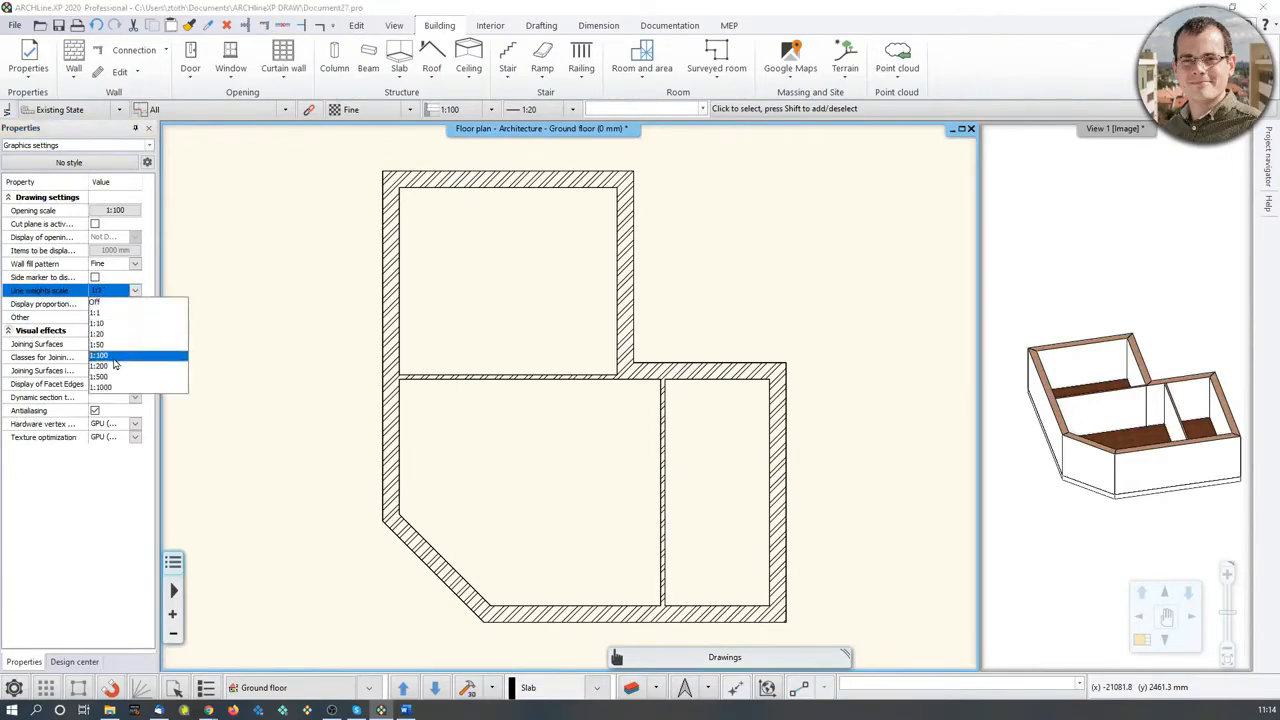
left_click(113, 356)
left_click(135, 290)
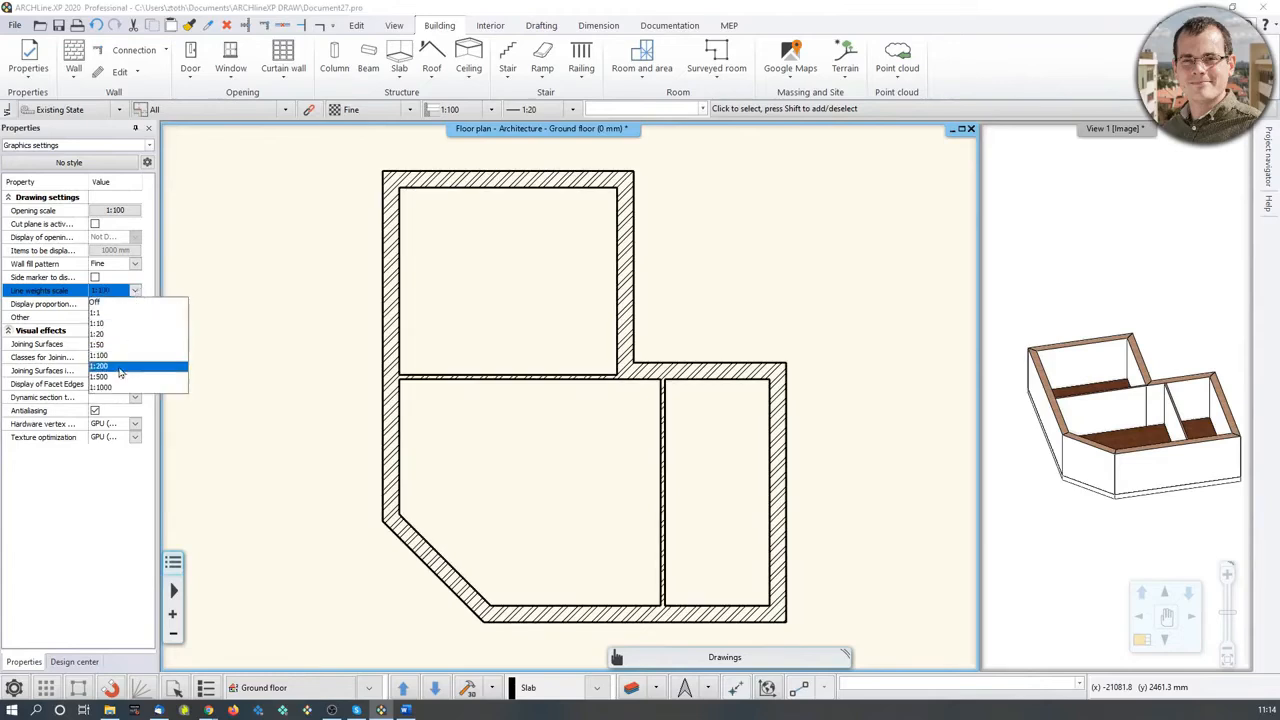
left_click(120, 372)
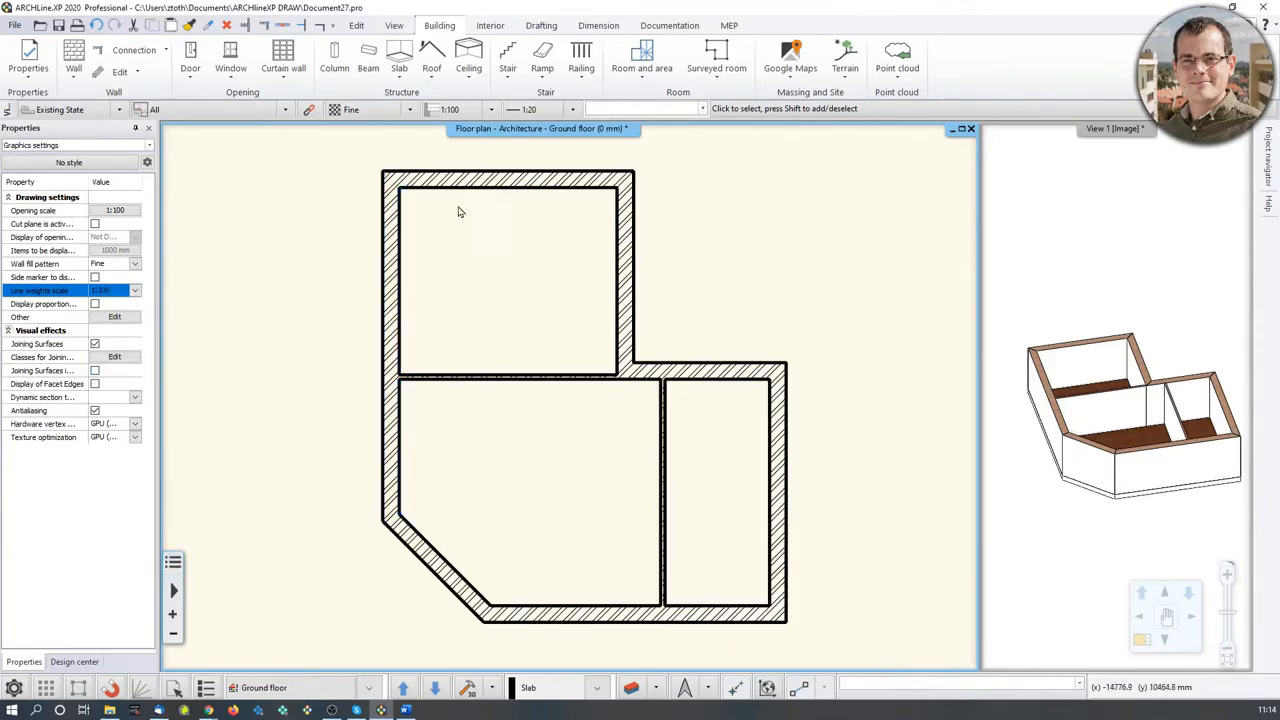
left_click(135, 290)
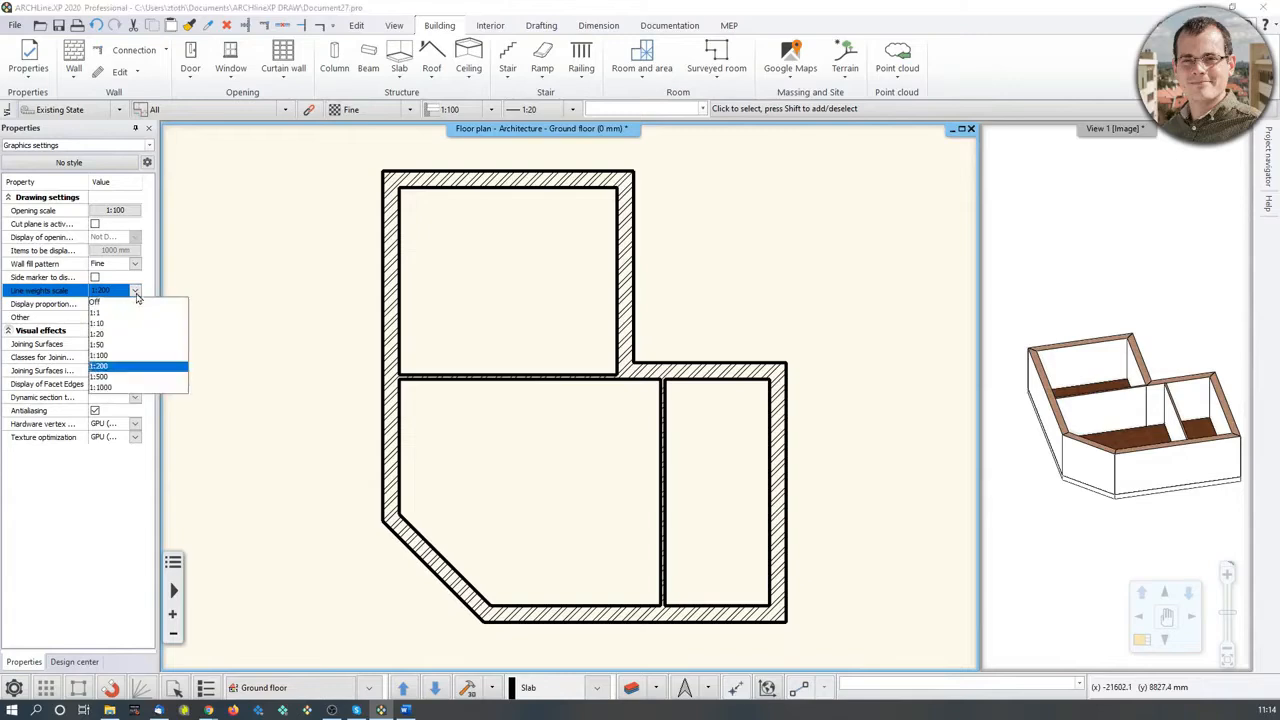
left_click(132, 325)
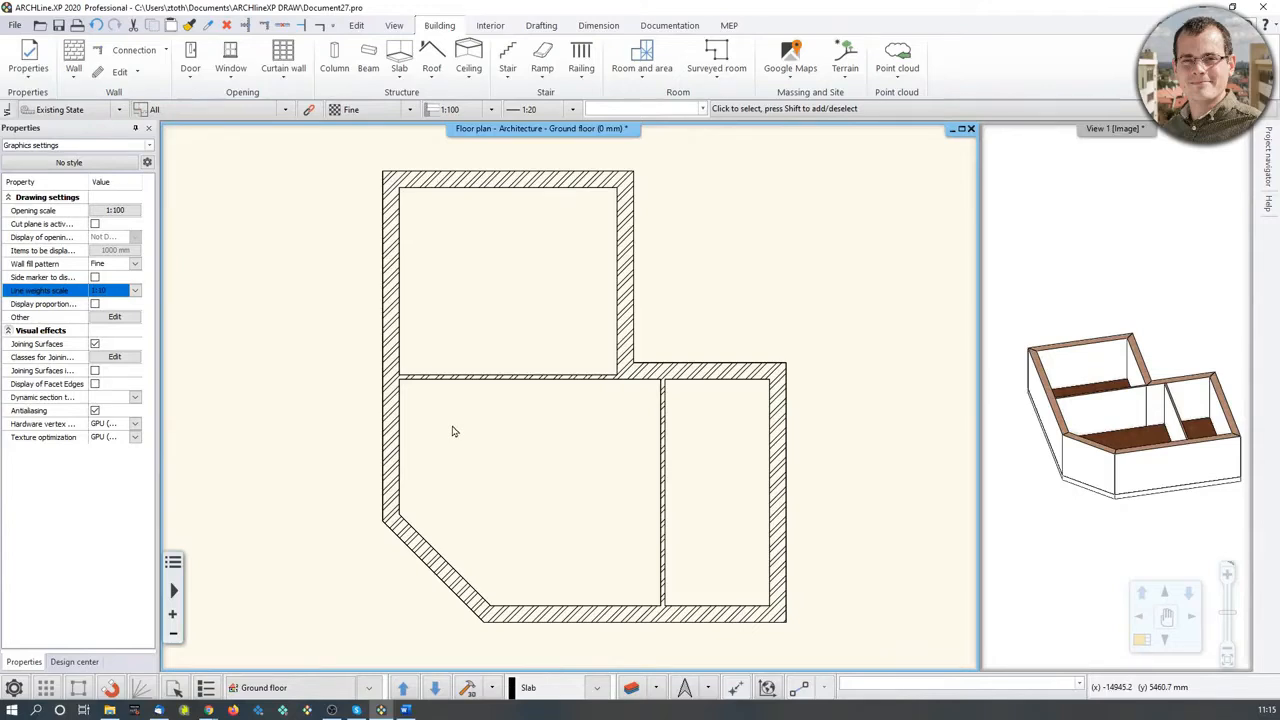
Save the project under the new file name Webinar_project_001.
left_click(16, 24)
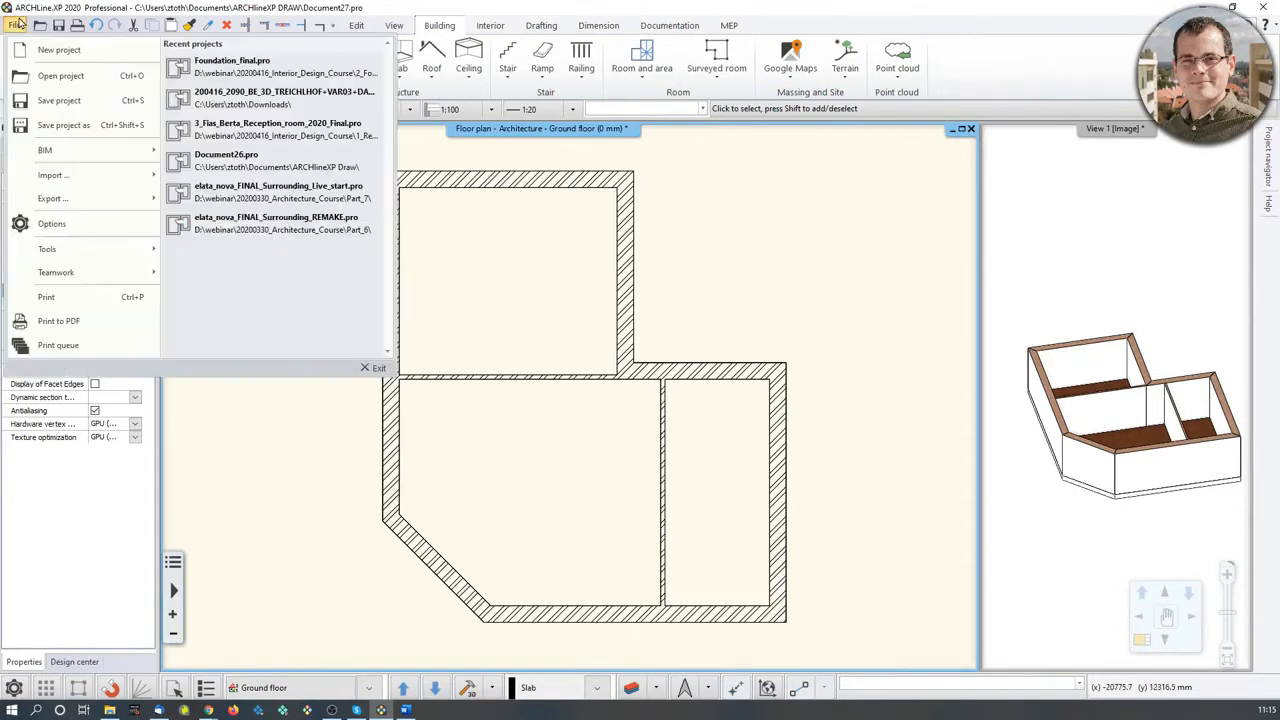
left_click(66, 126)
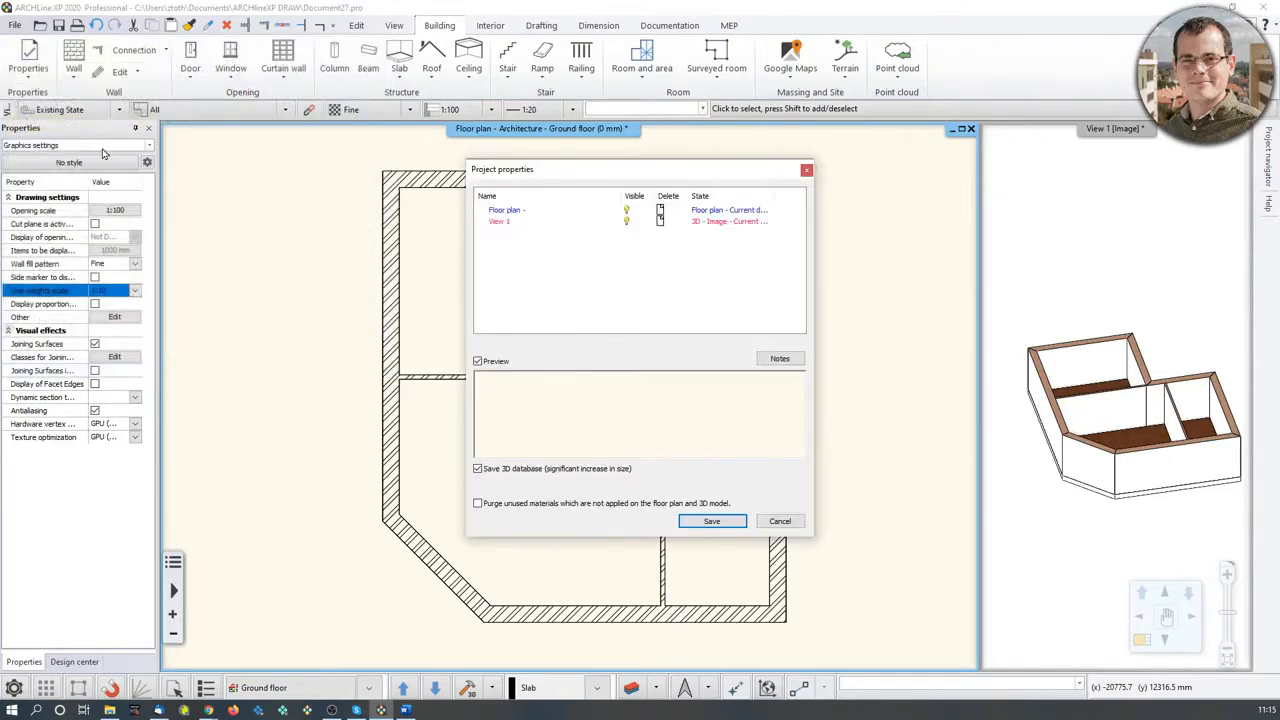
left_click(706, 521)
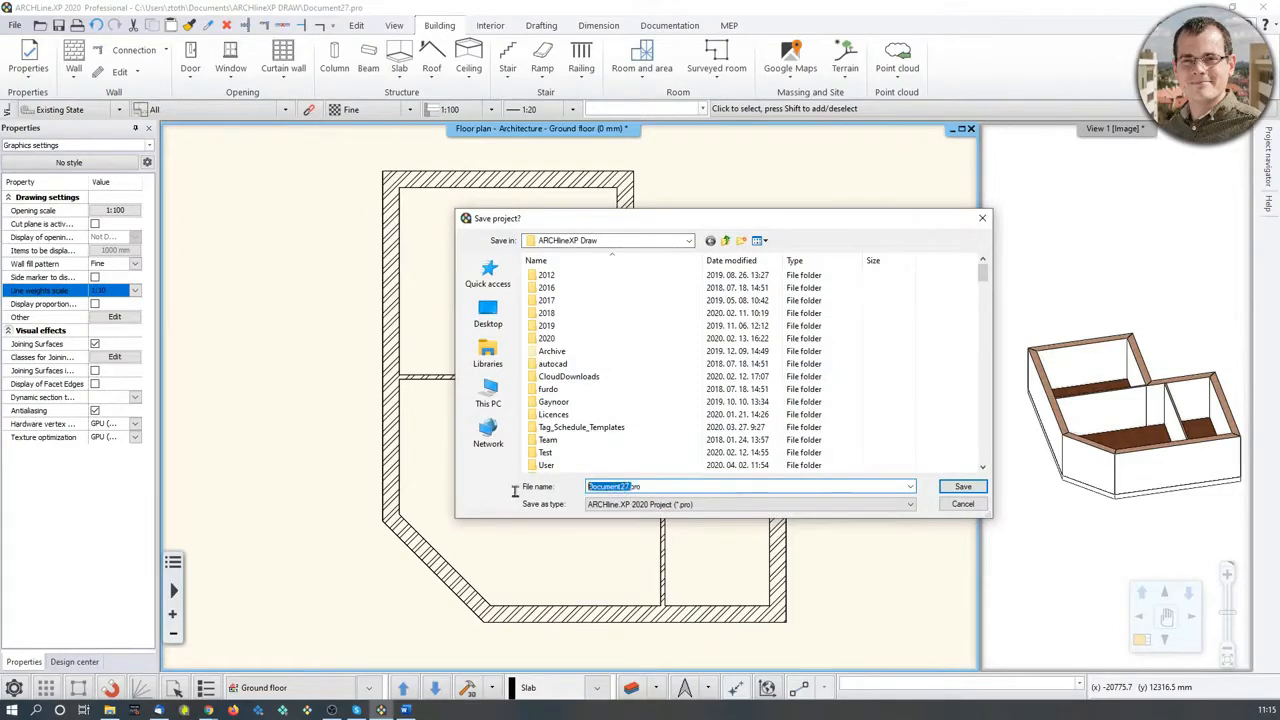
type("Webinar_project_001")
left_click(960, 487)
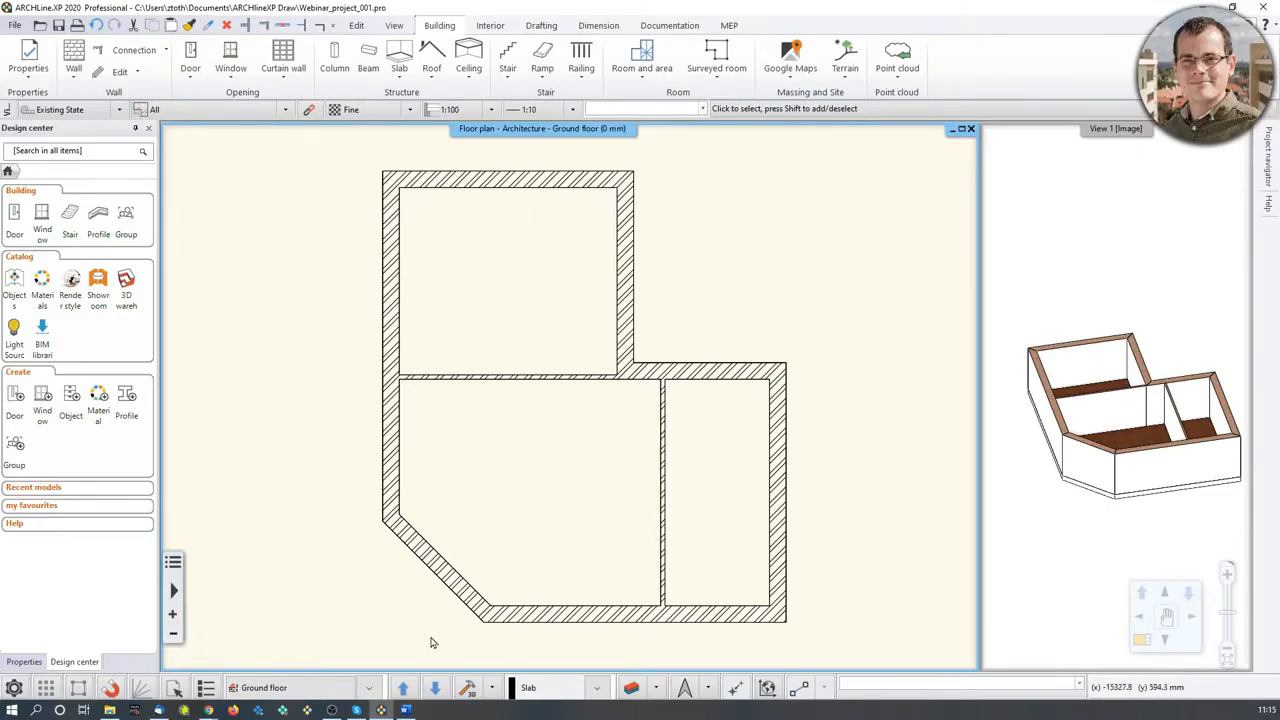
Select the slab beneath the diagonal exterior wall and offset only its diagonal edge outward by 1000 mm.
scroll(440, 610, "up", 3)
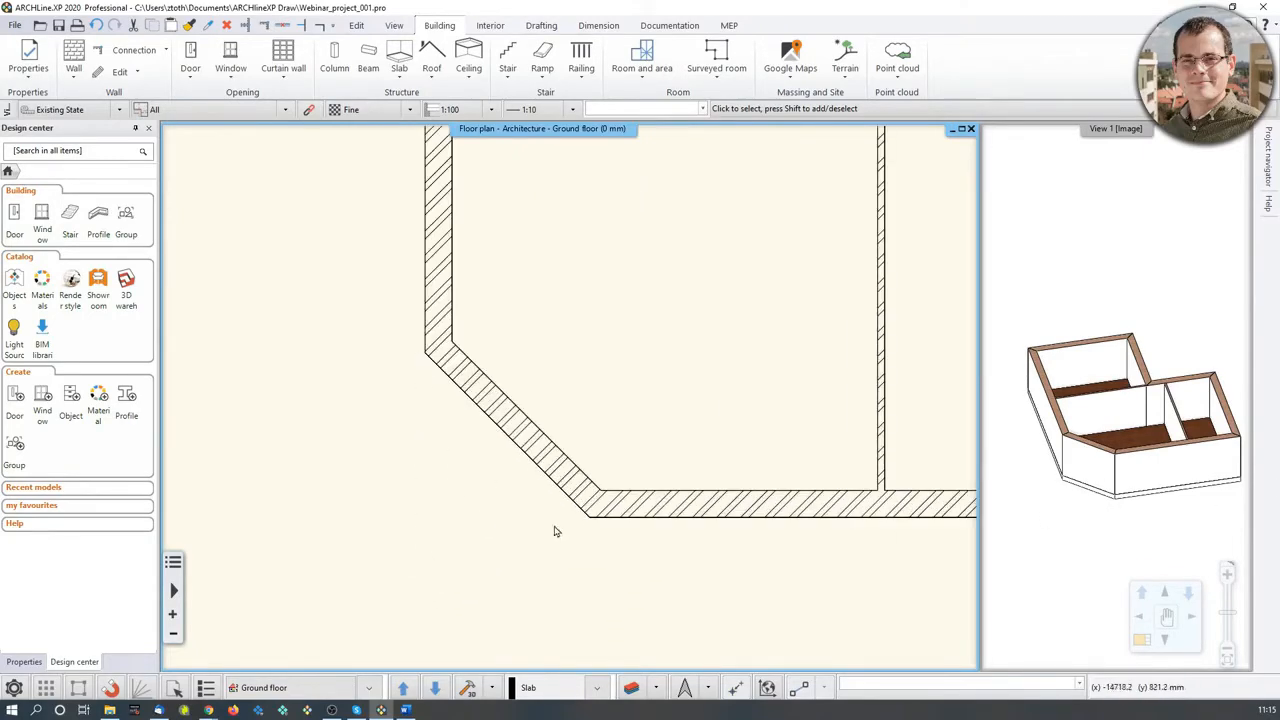
left_click(527, 455)
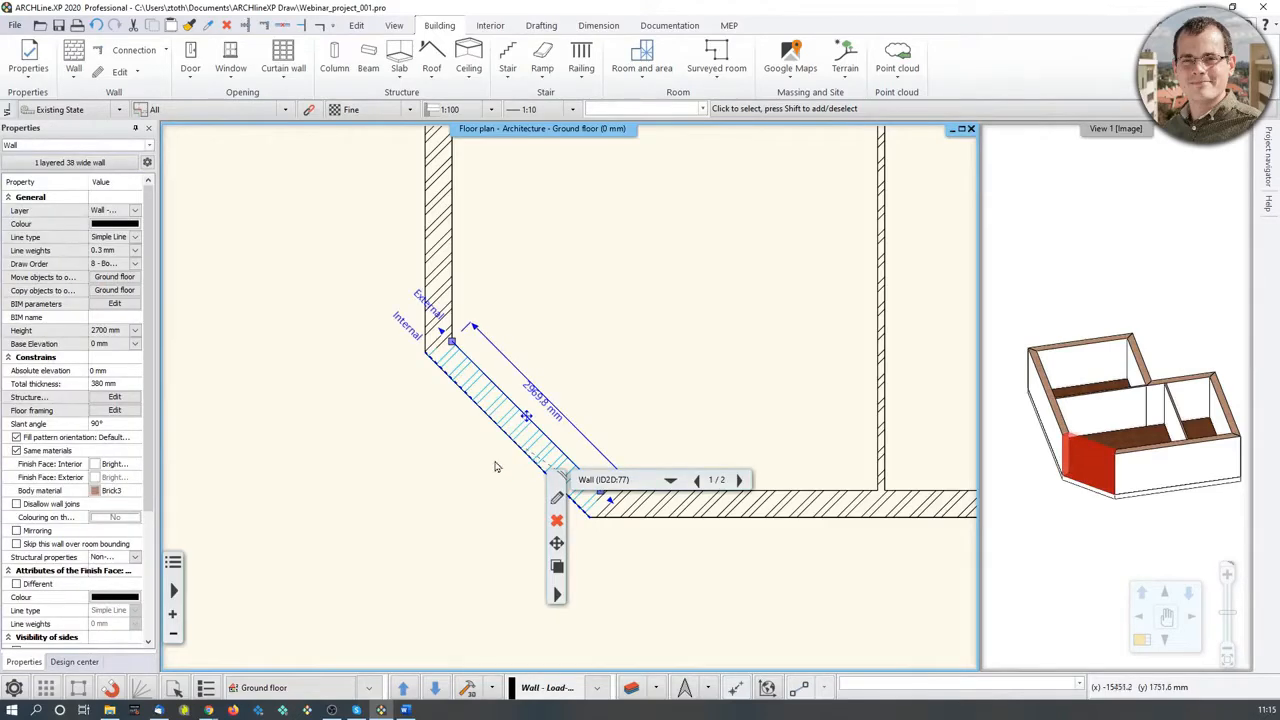
left_click(508, 461)
left_click(506, 430)
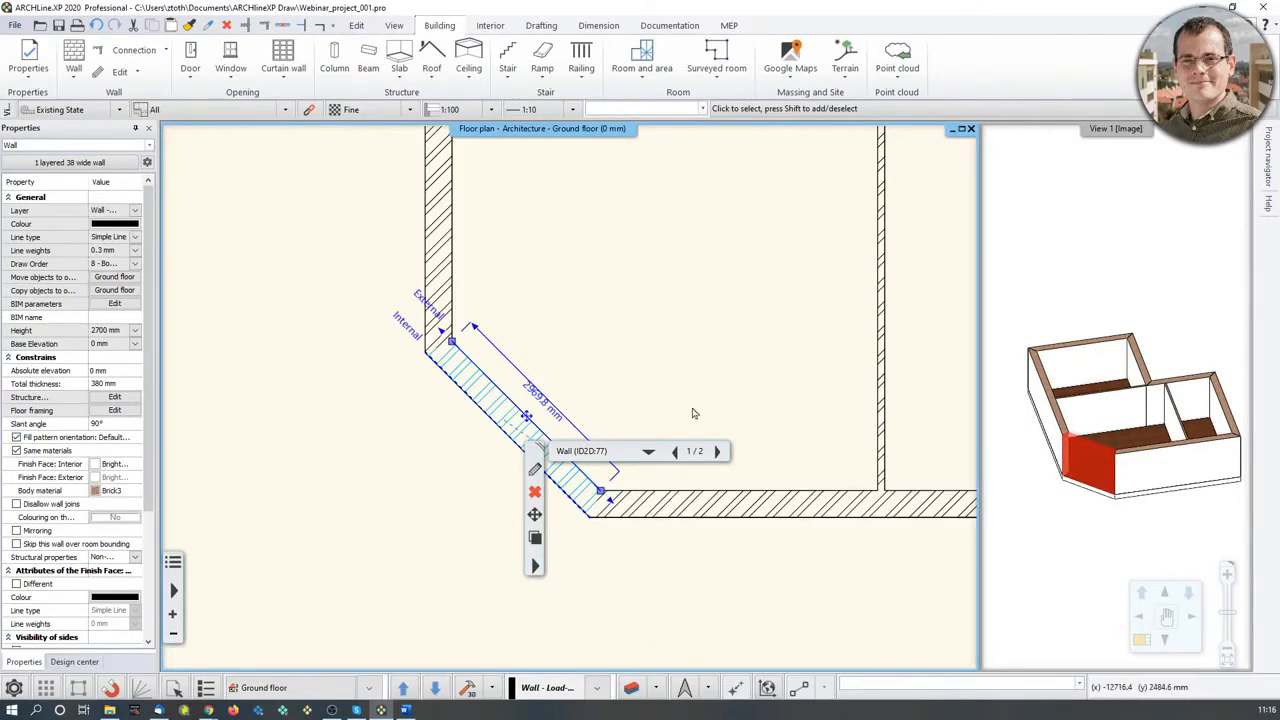
left_click(648, 453)
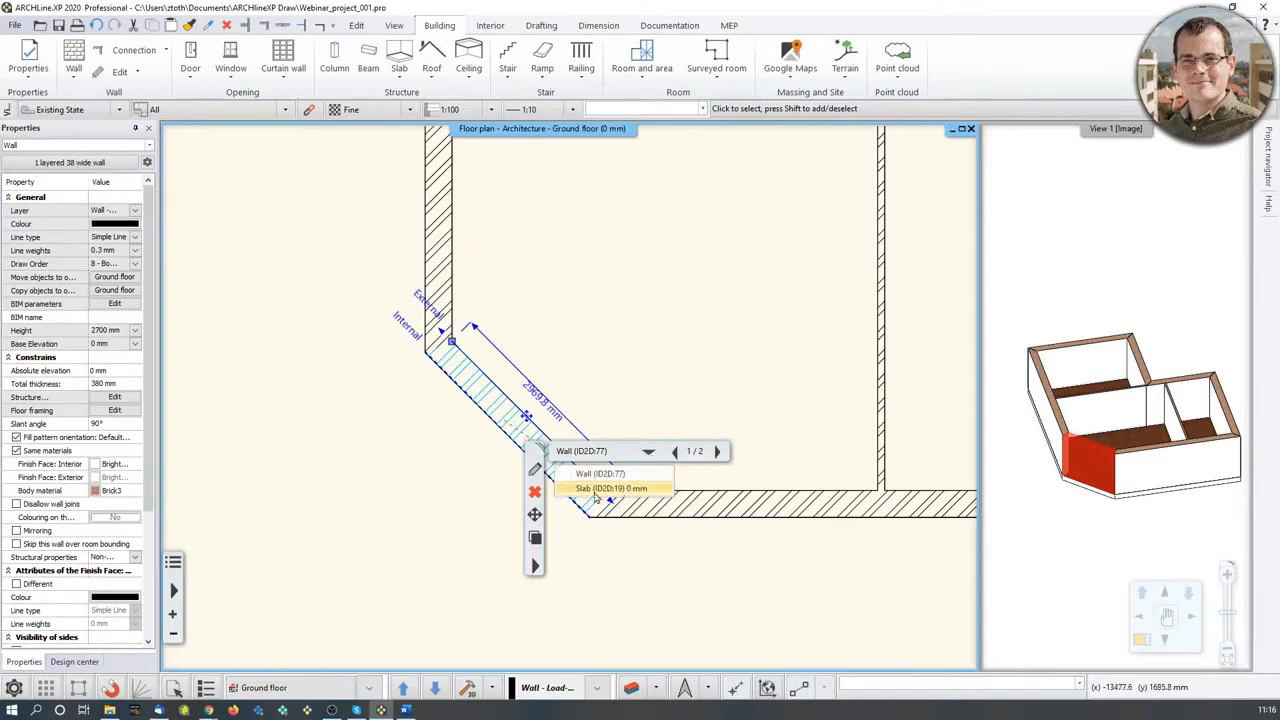
left_click(716, 451)
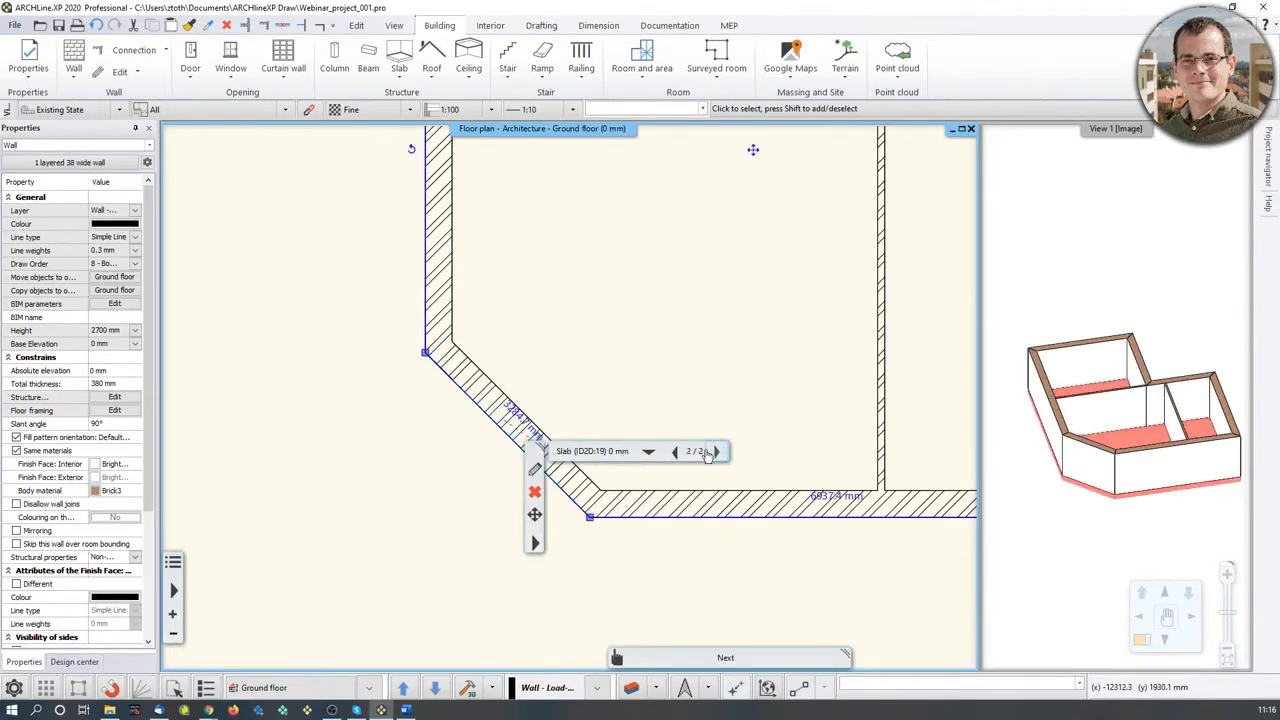
left_click(684, 455)
left_click(716, 451)
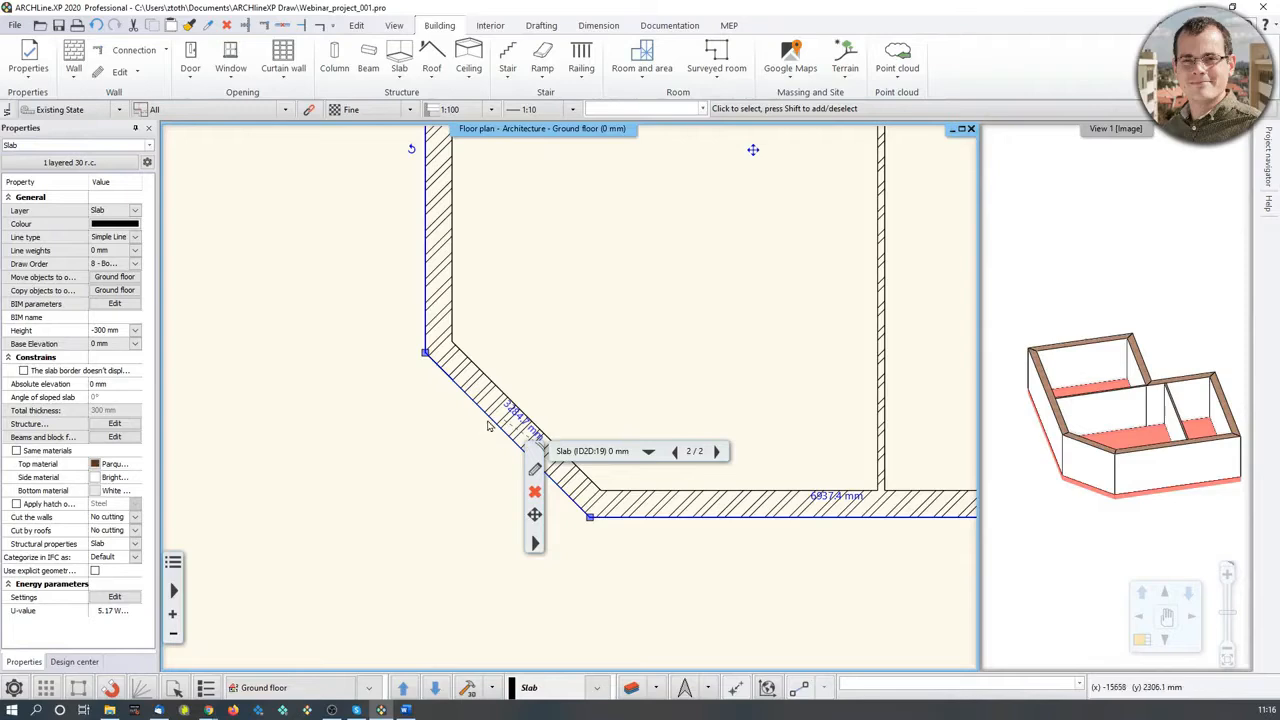
mouse_move(493, 423)
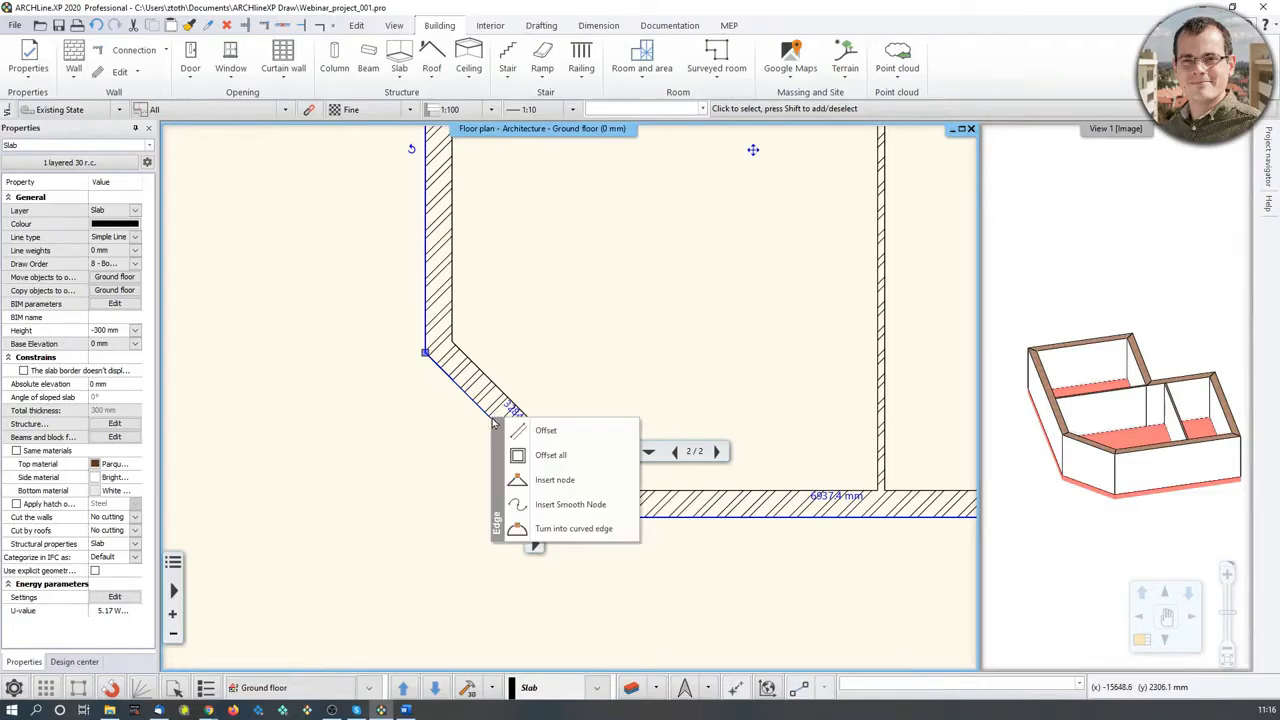
left_click(545, 430)
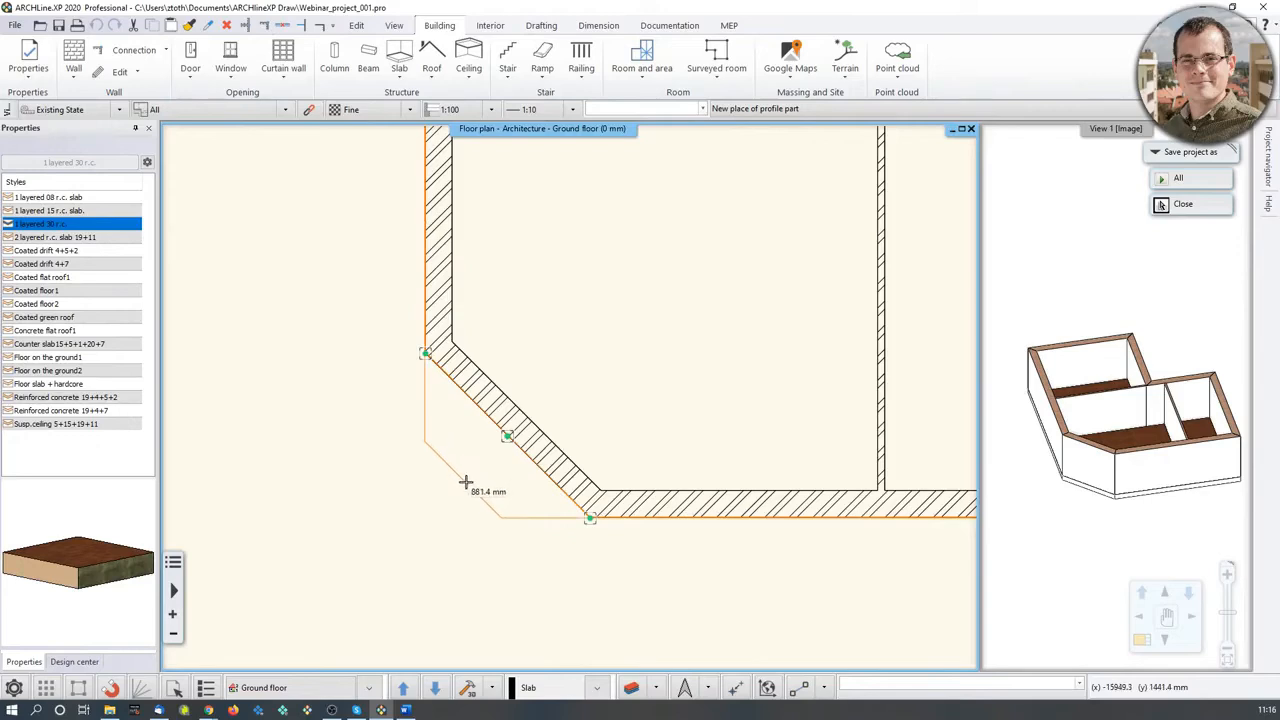
type("1000")
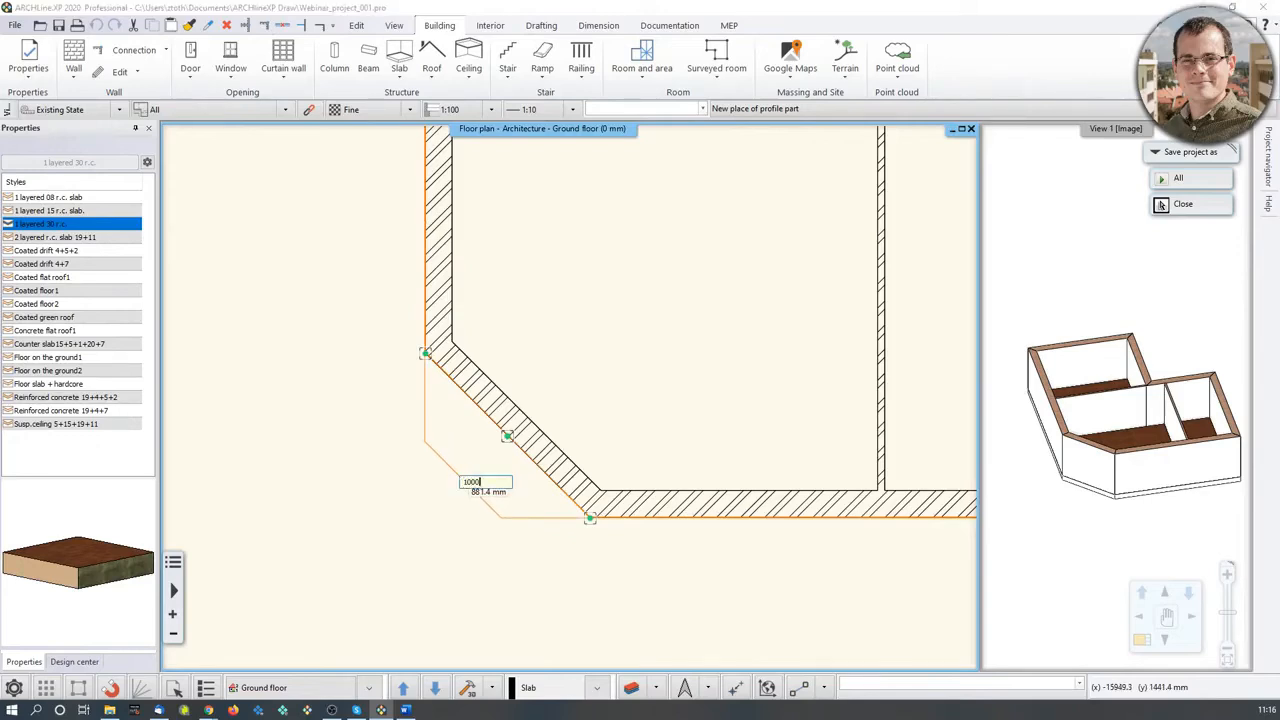
key("Return")
left_click(420, 534)
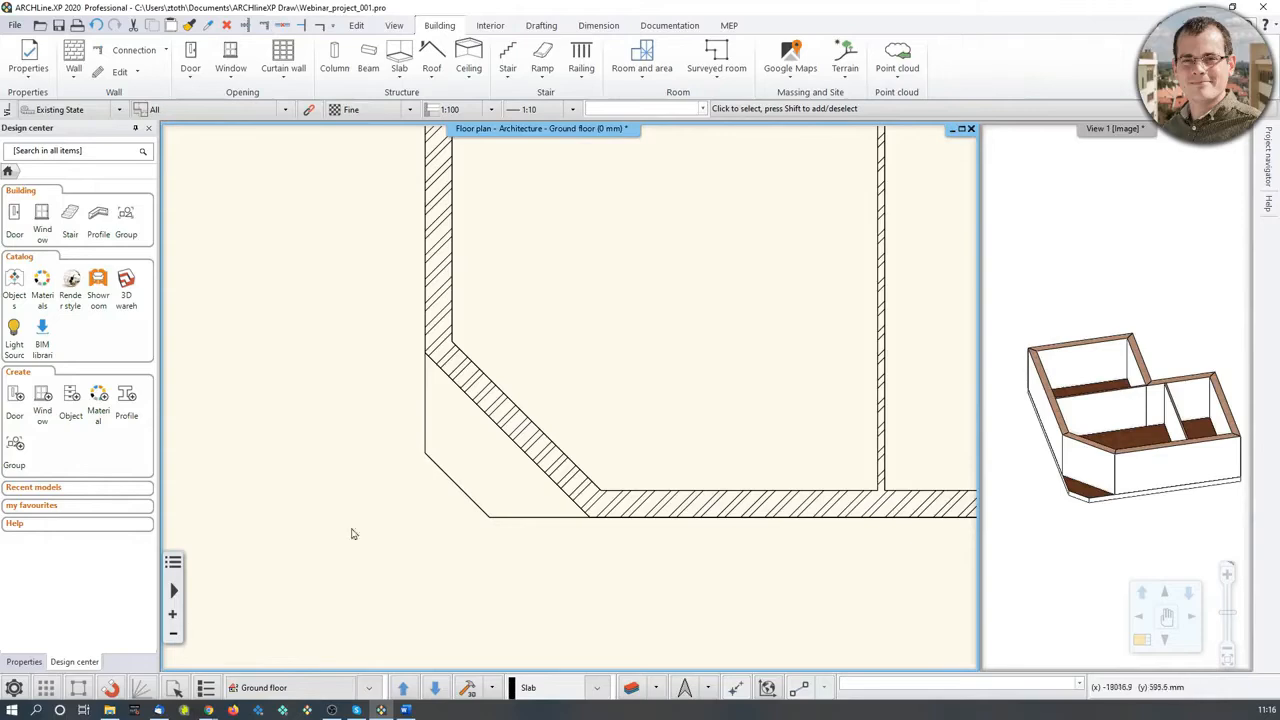
Rename the 1. floor level to Flat roof in the building level settings.
scroll(472, 558, "down", 2)
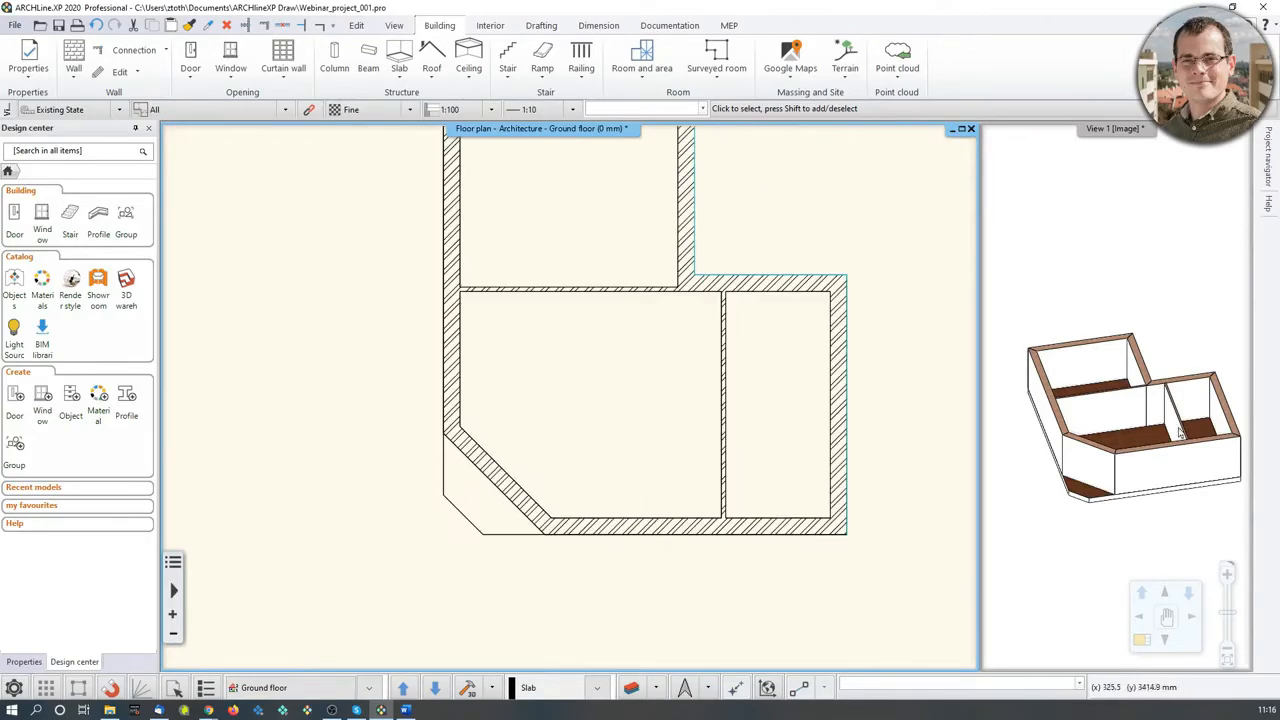
middle_click_drag(671, 386, 656, 427)
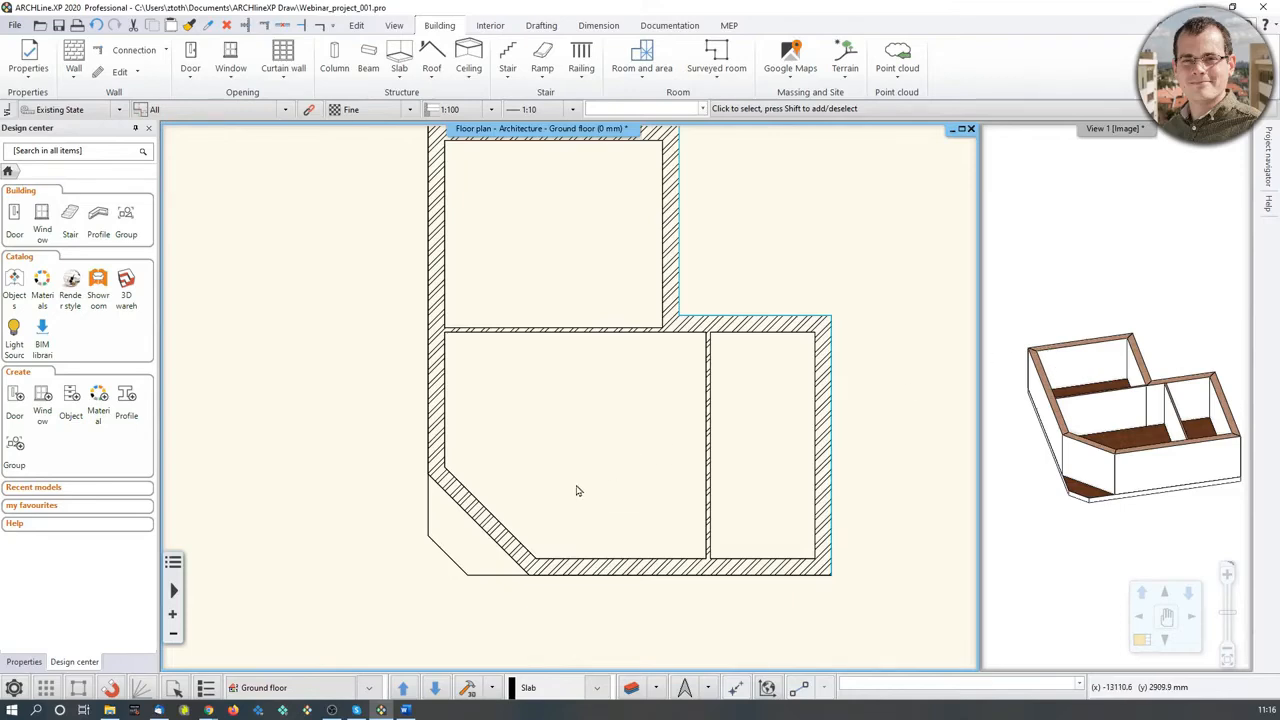
left_click(295, 687)
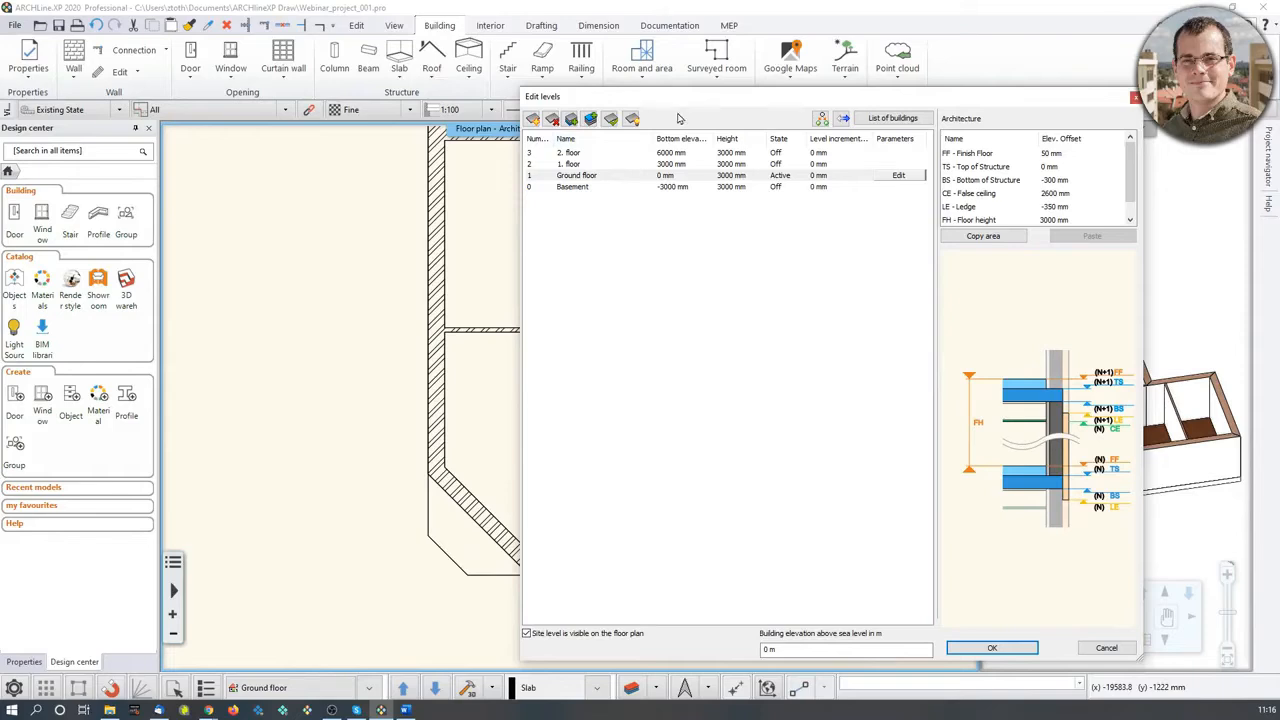
left_click_drag(693, 100, 322, 112)
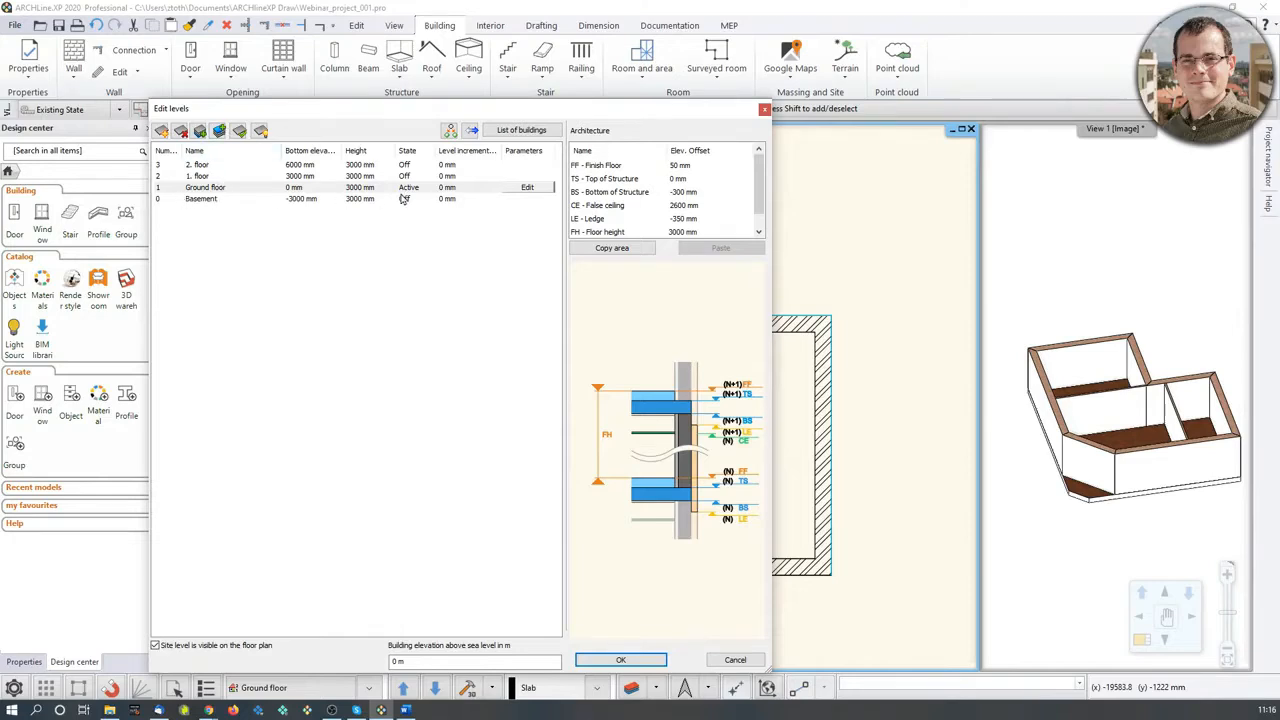
double_click(224, 186)
double_click(211, 176)
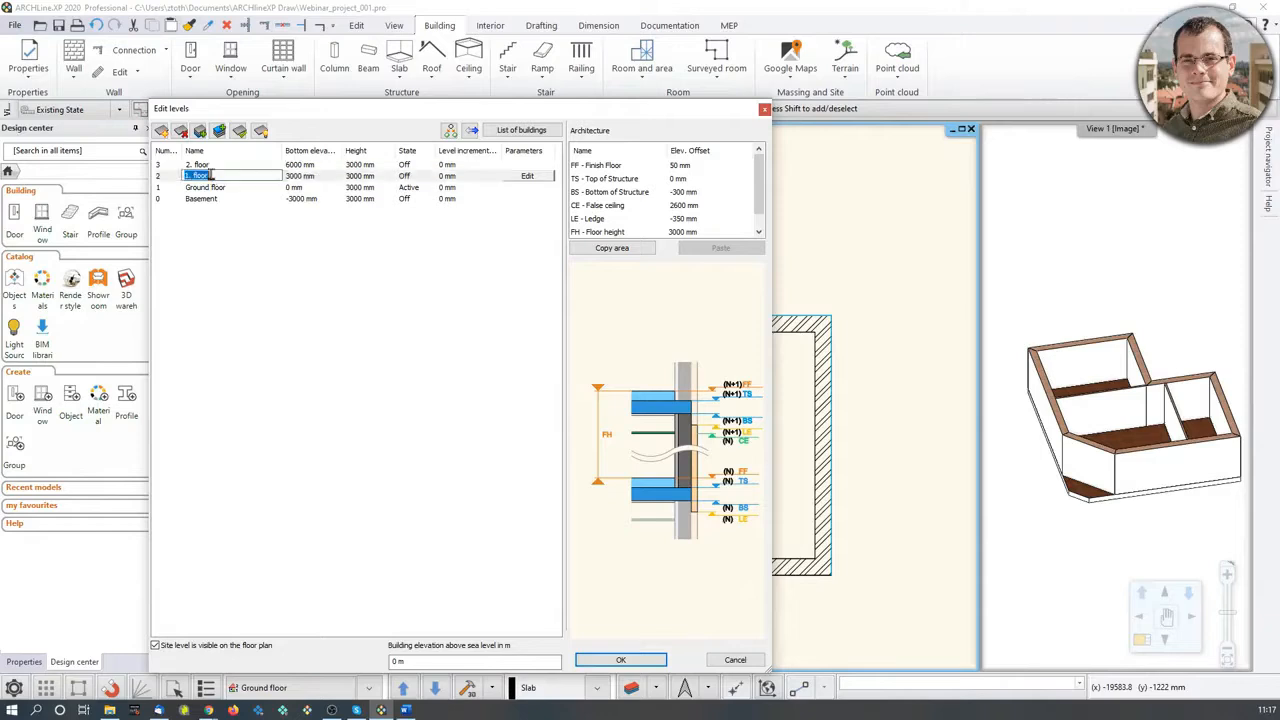
type("Flo")
left_click(346, 224)
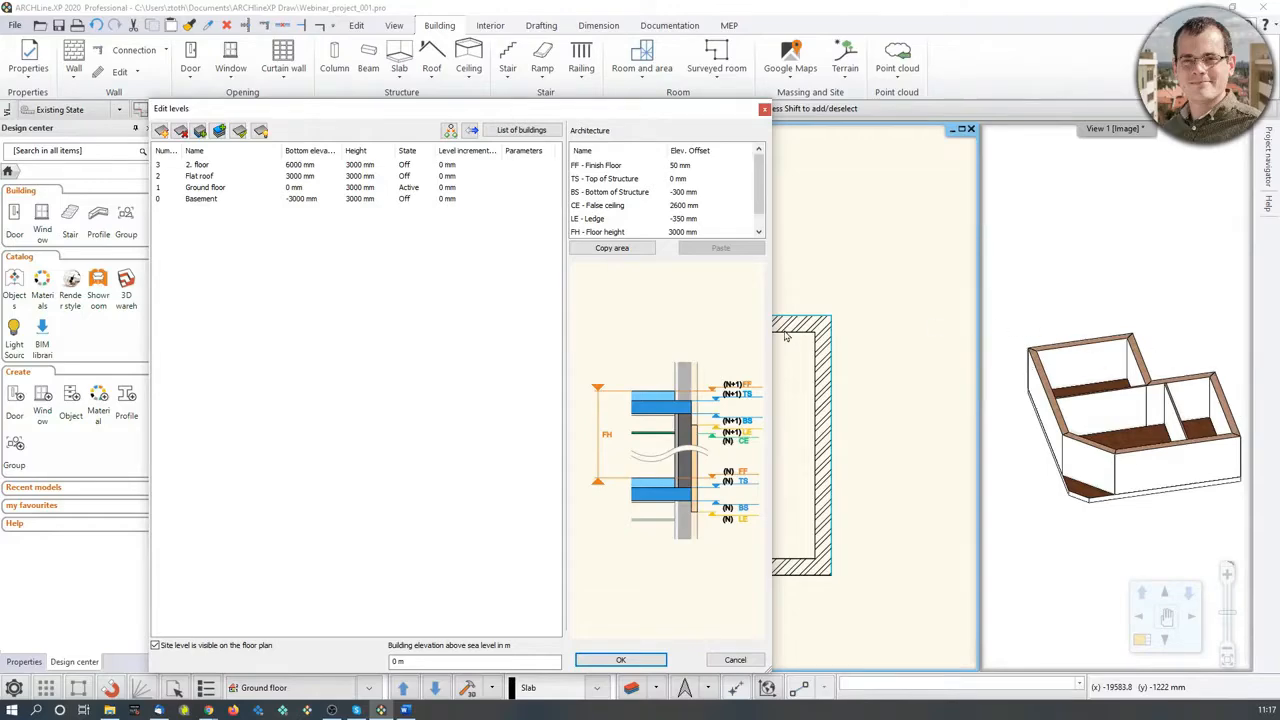
left_click(614, 660)
Copy all walls and the slab from the Ground floor to the Flat roof level, and make Flat roof active.
scroll(694, 603, "down", 3)
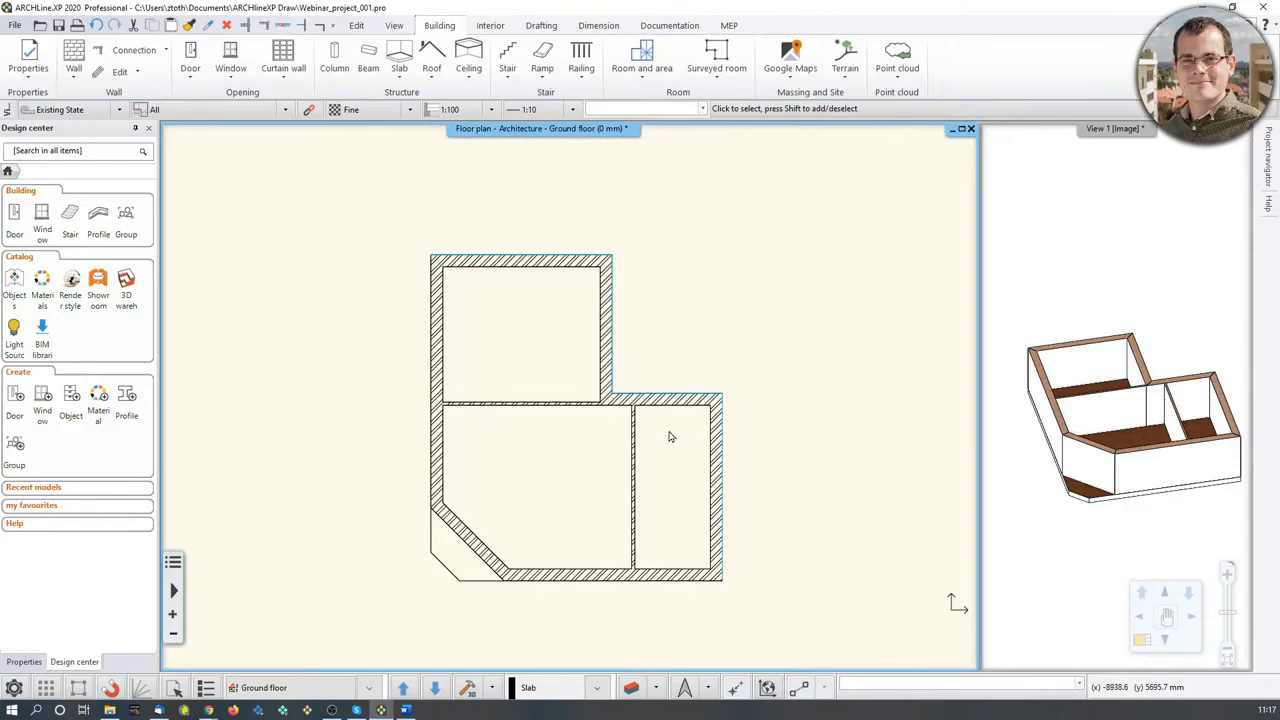
left_click_drag(352, 208, 782, 625)
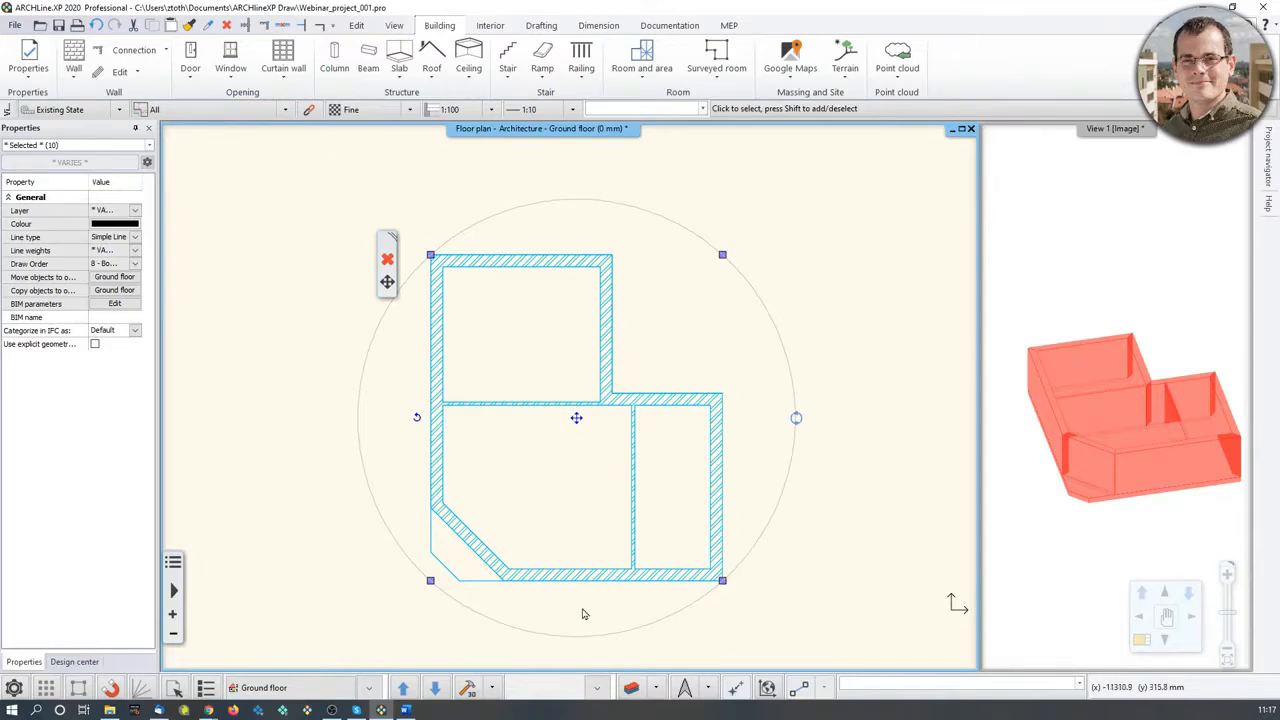
left_click(316, 688)
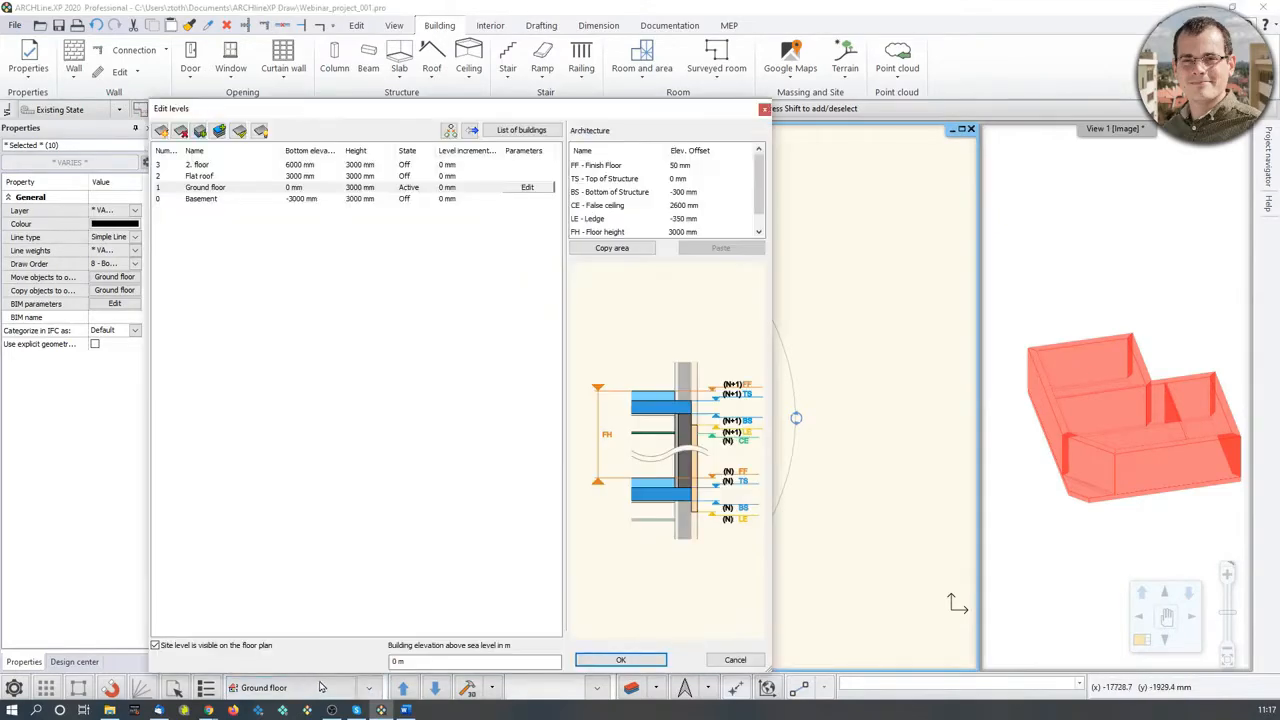
left_click(452, 133)
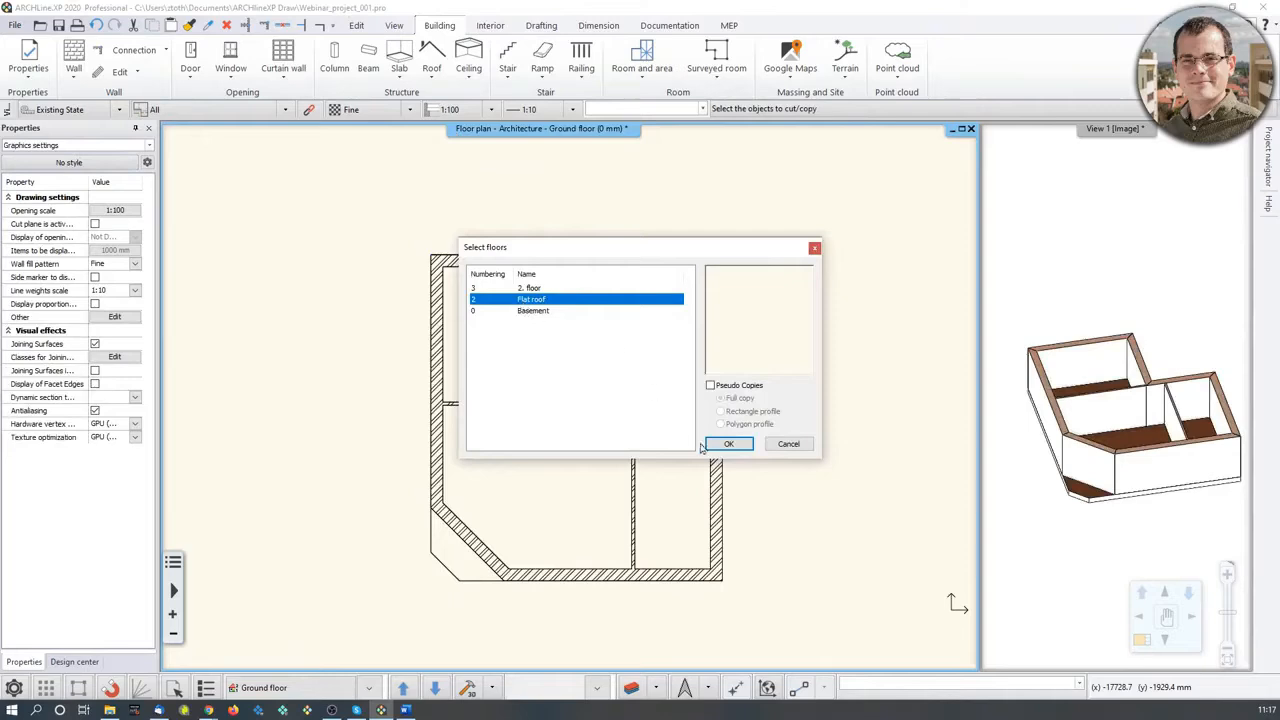
left_click(731, 445)
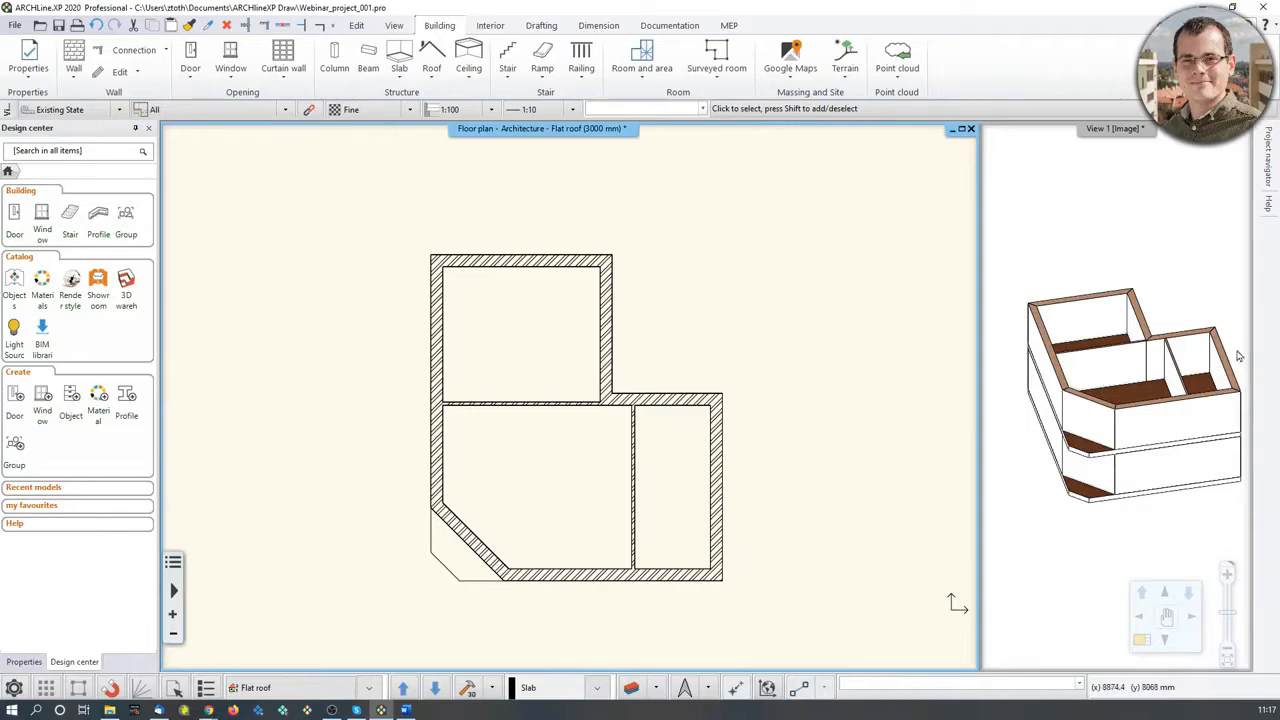
Delete the two interior partition walls of the upper storey in the enlarged 3D view.
left_click(1152, 358)
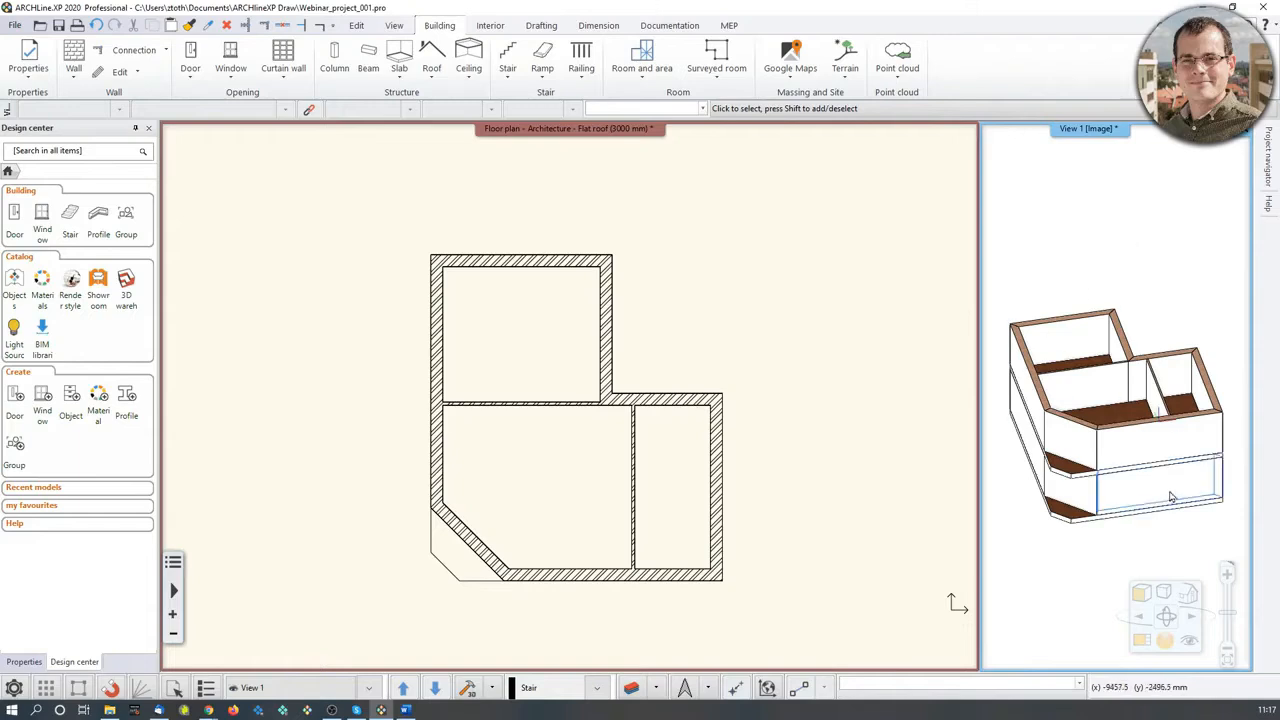
left_click(1140, 641)
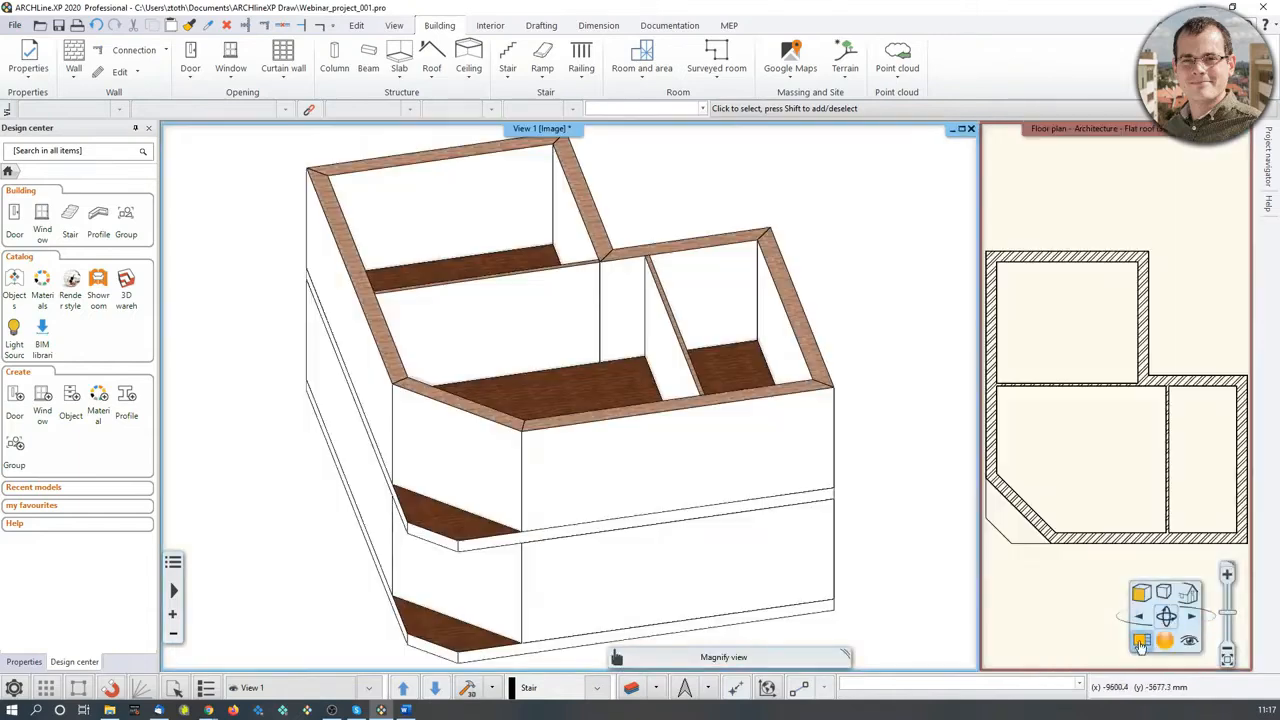
left_click(489, 308)
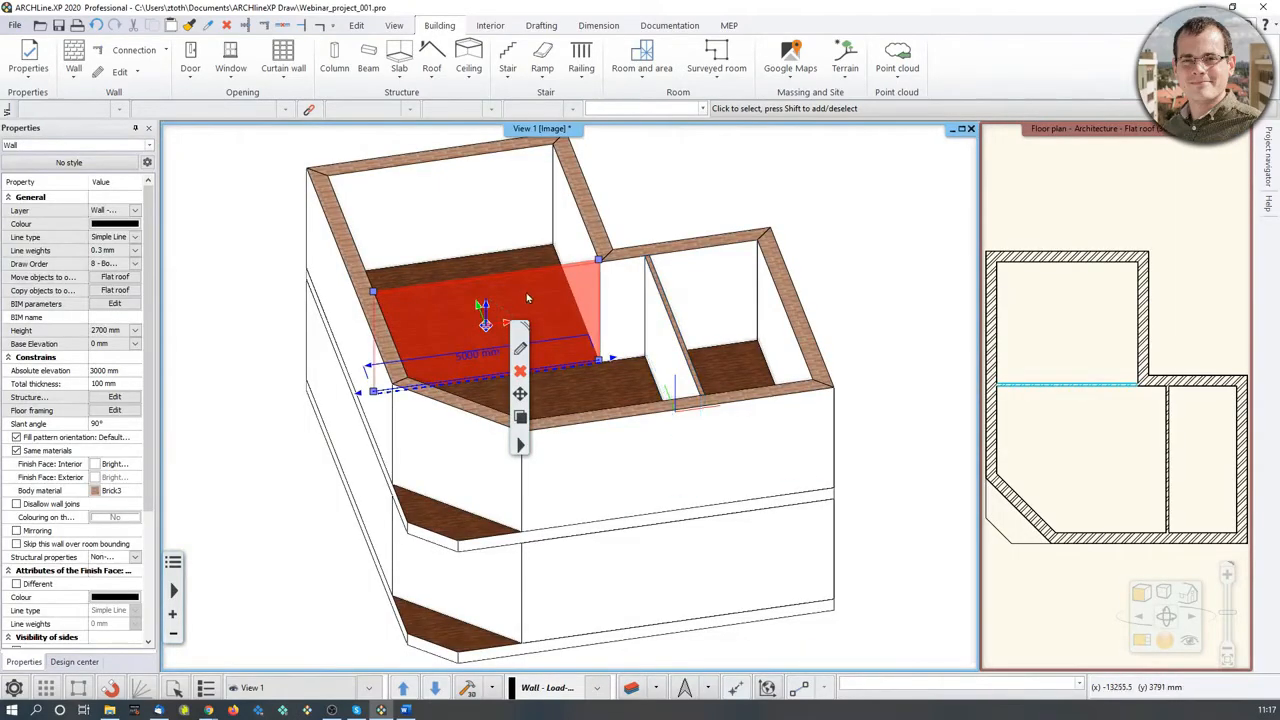
left_click(670, 361, "shift")
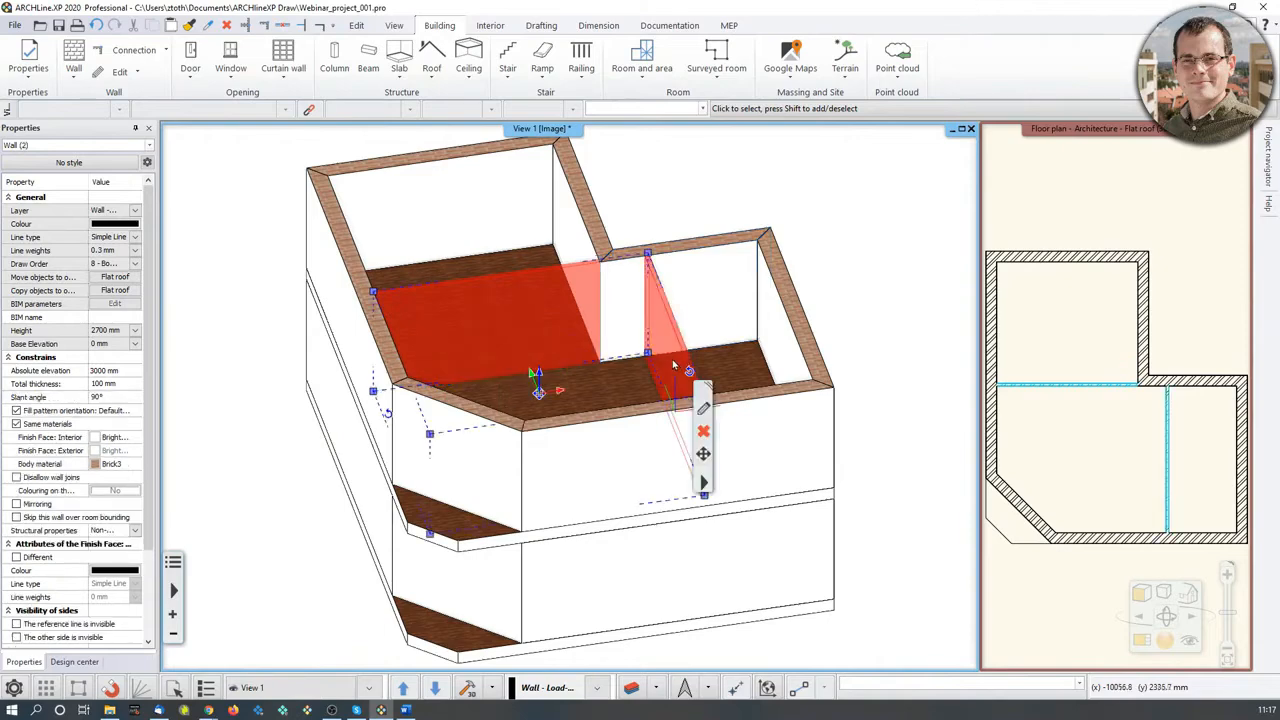
key("Escape")
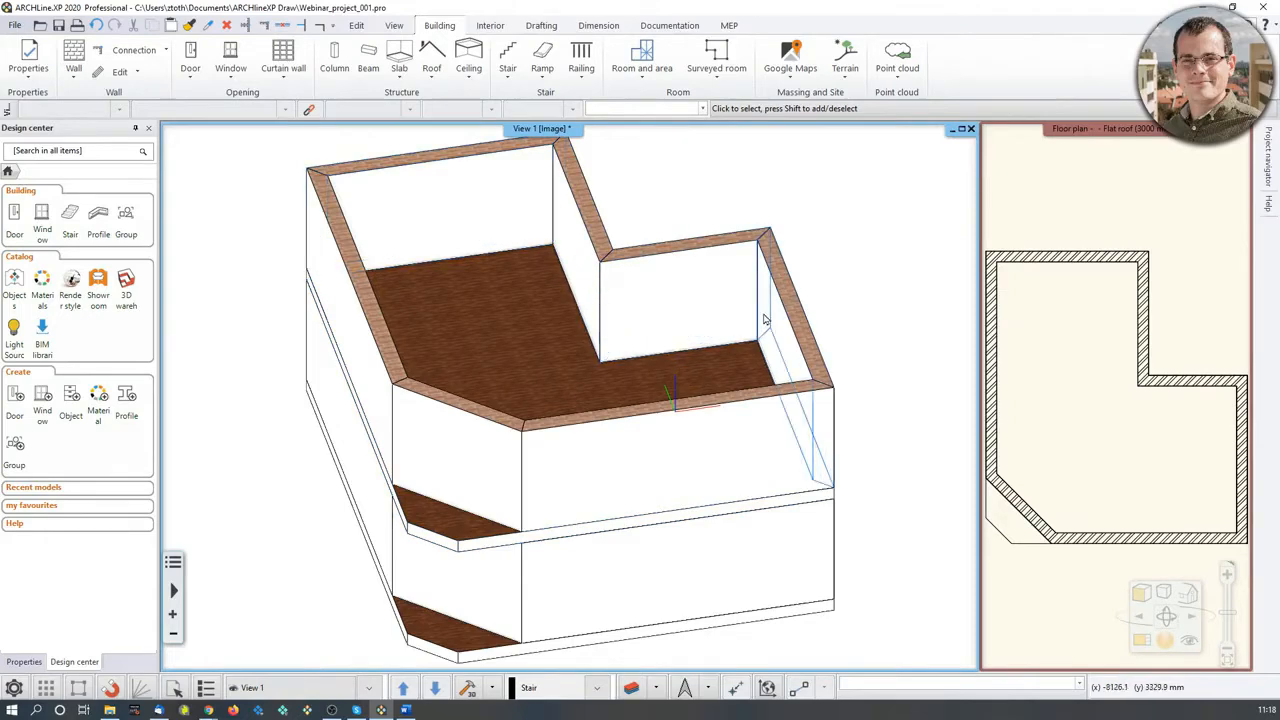
Set the height of all seven Flat roof walls to 1000 mm, leaving the slab out of the selection.
left_click(680, 300)
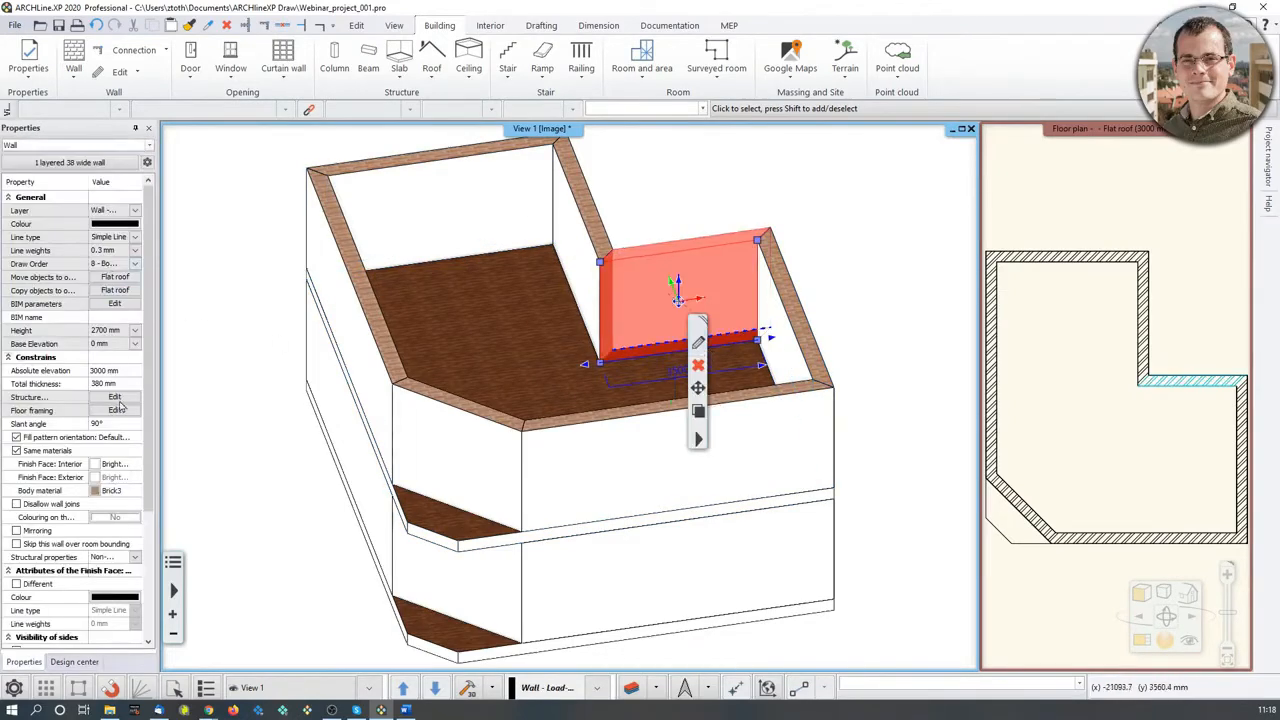
left_click(850, 257)
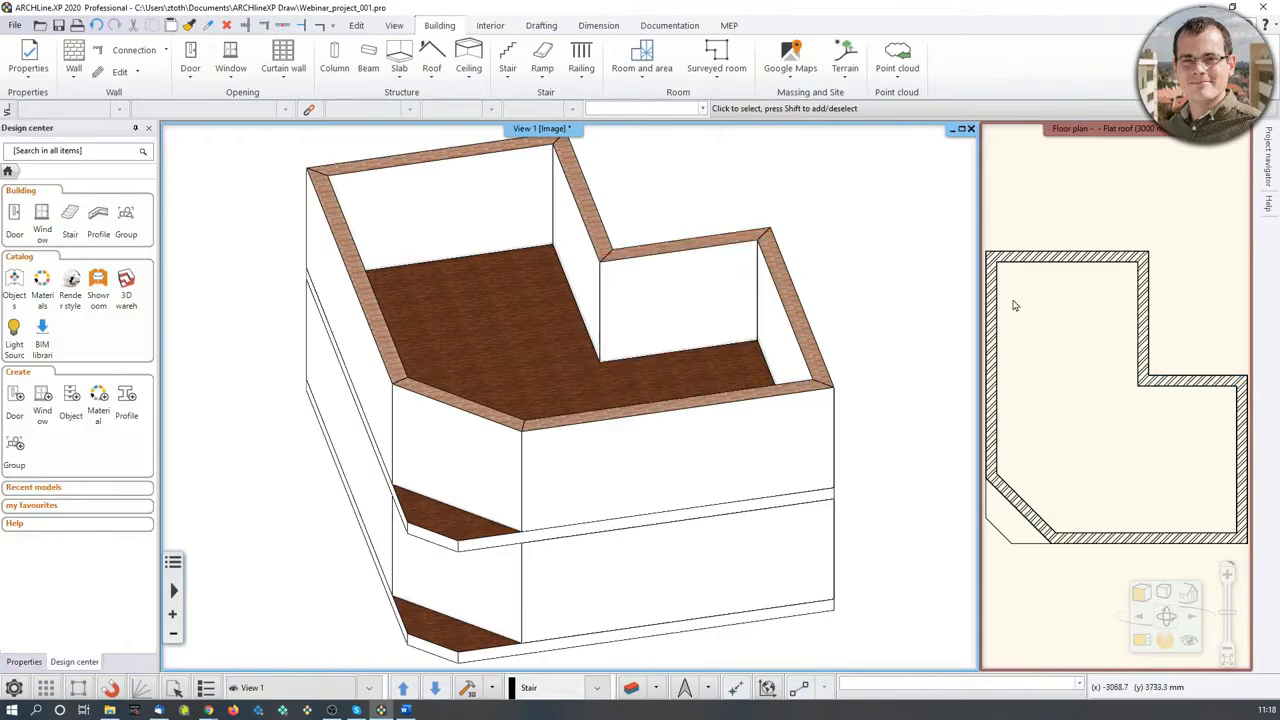
left_click(1088, 350)
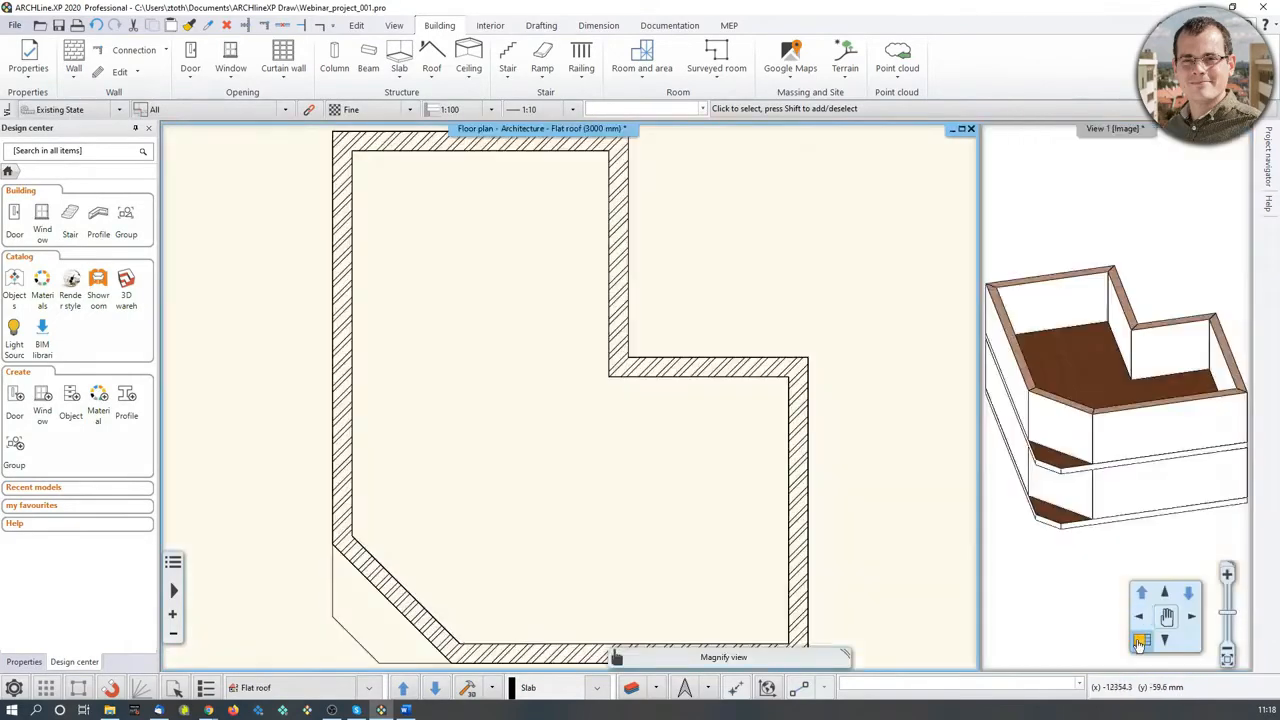
scroll(490, 416, "down", 3)
left_click_drag(334, 171, 841, 608)
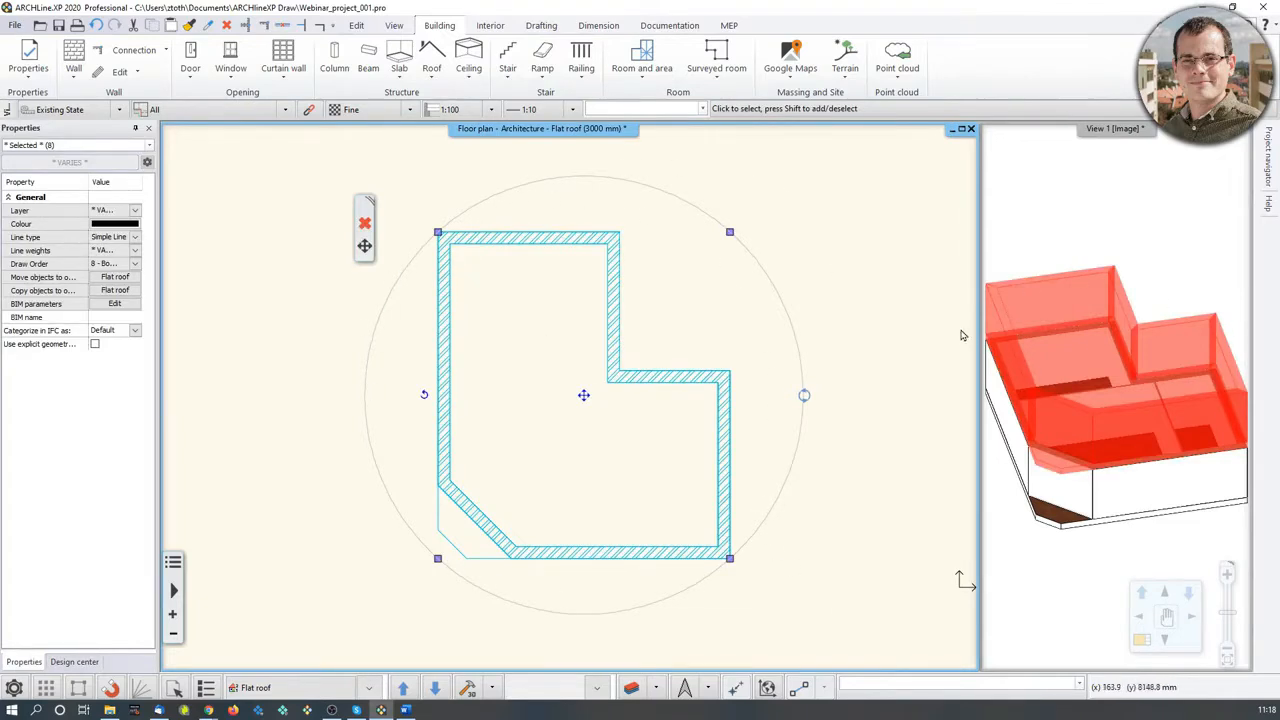
left_click(150, 145)
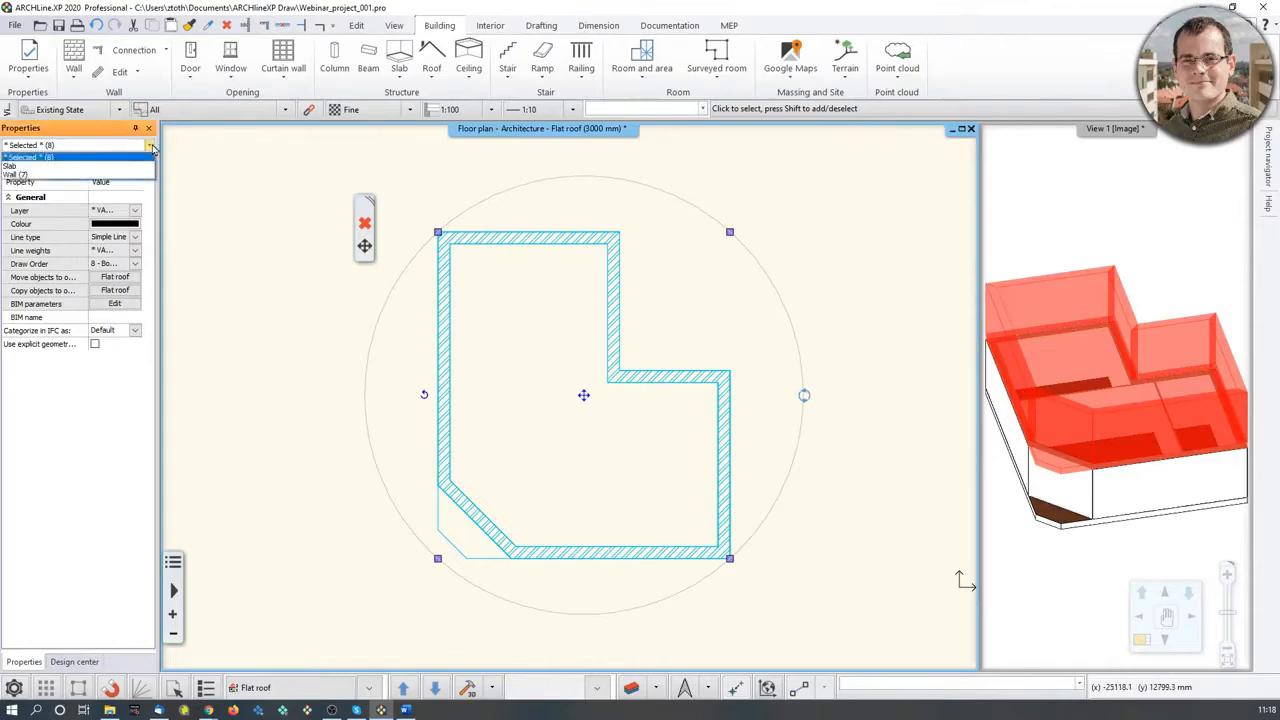
left_click(20, 175)
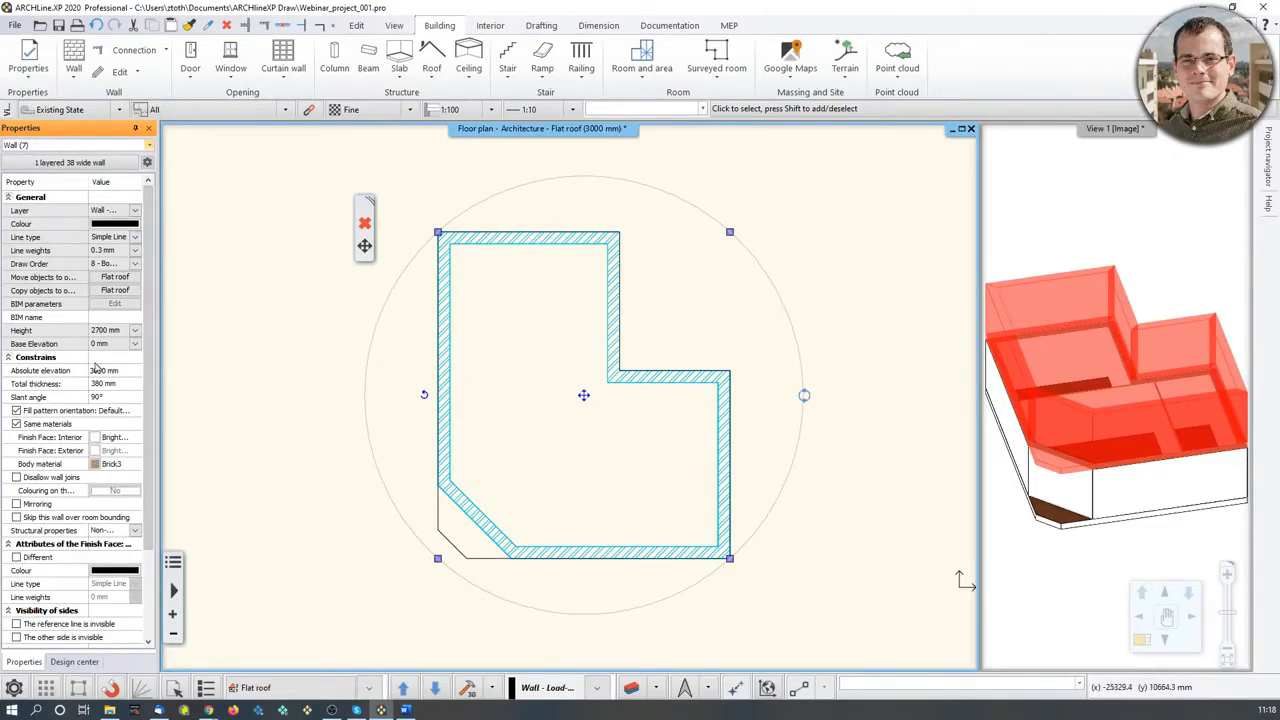
left_click(106, 374)
left_click(104, 383)
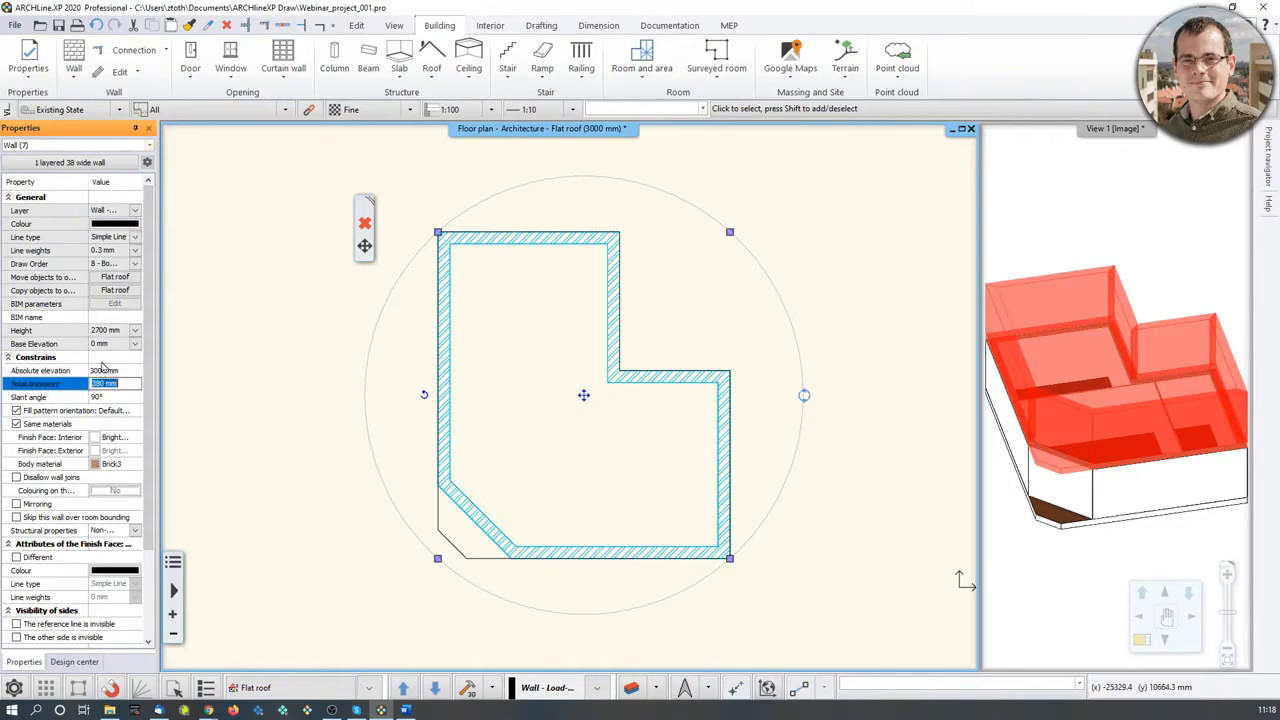
left_click(100, 330)
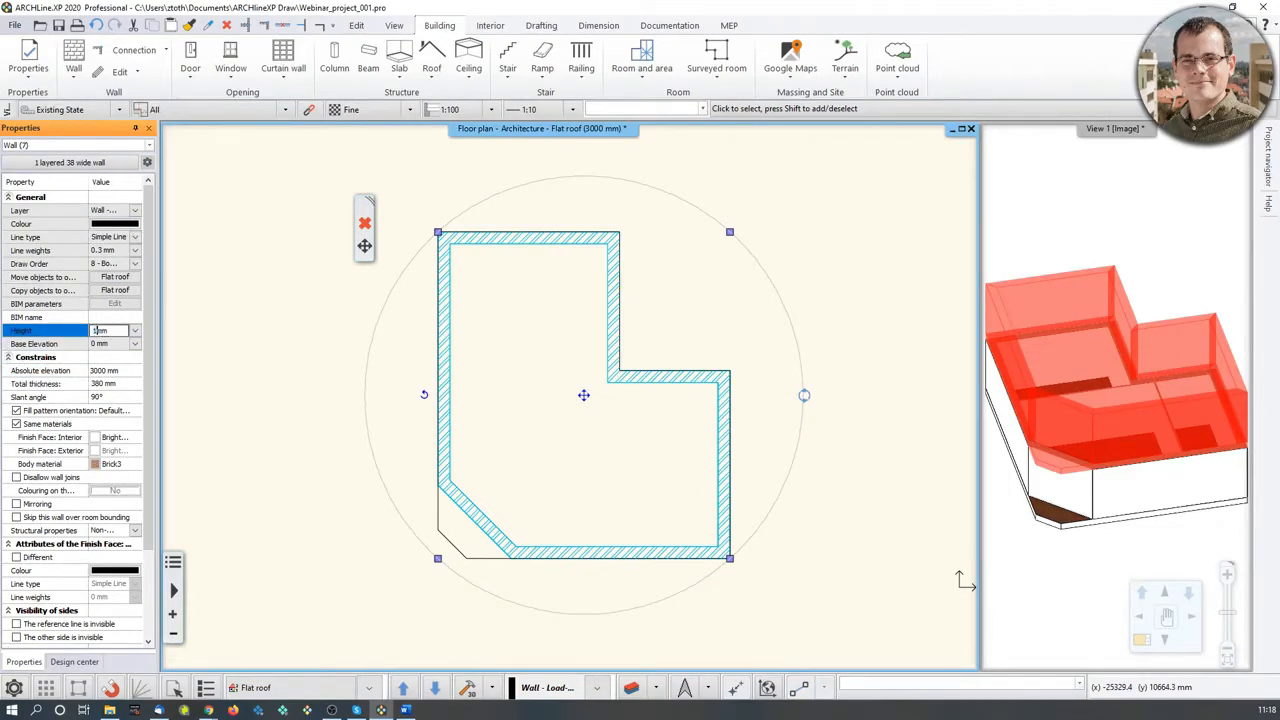
key("Return")
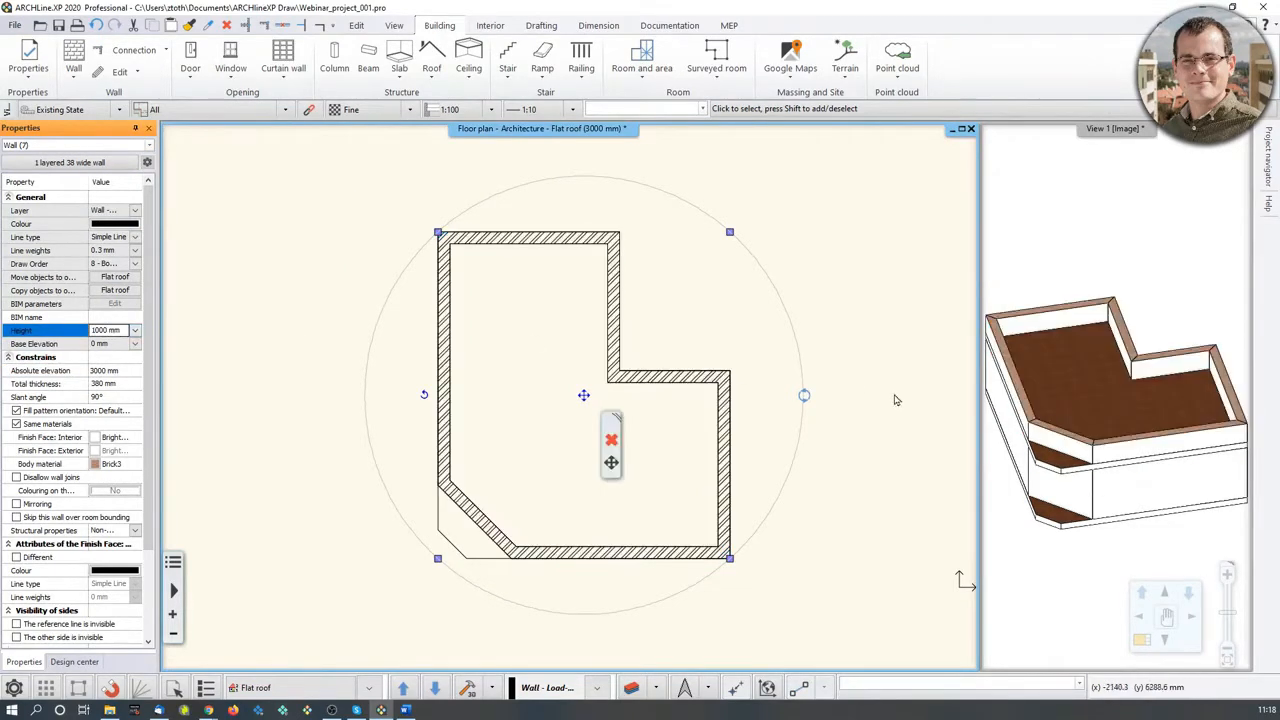
Clear the selection and make the Ground floor the active level in the floor plan.
left_click(1172, 462)
scroll(1178, 464, "up", 1)
scroll(1155, 448, "down", 2)
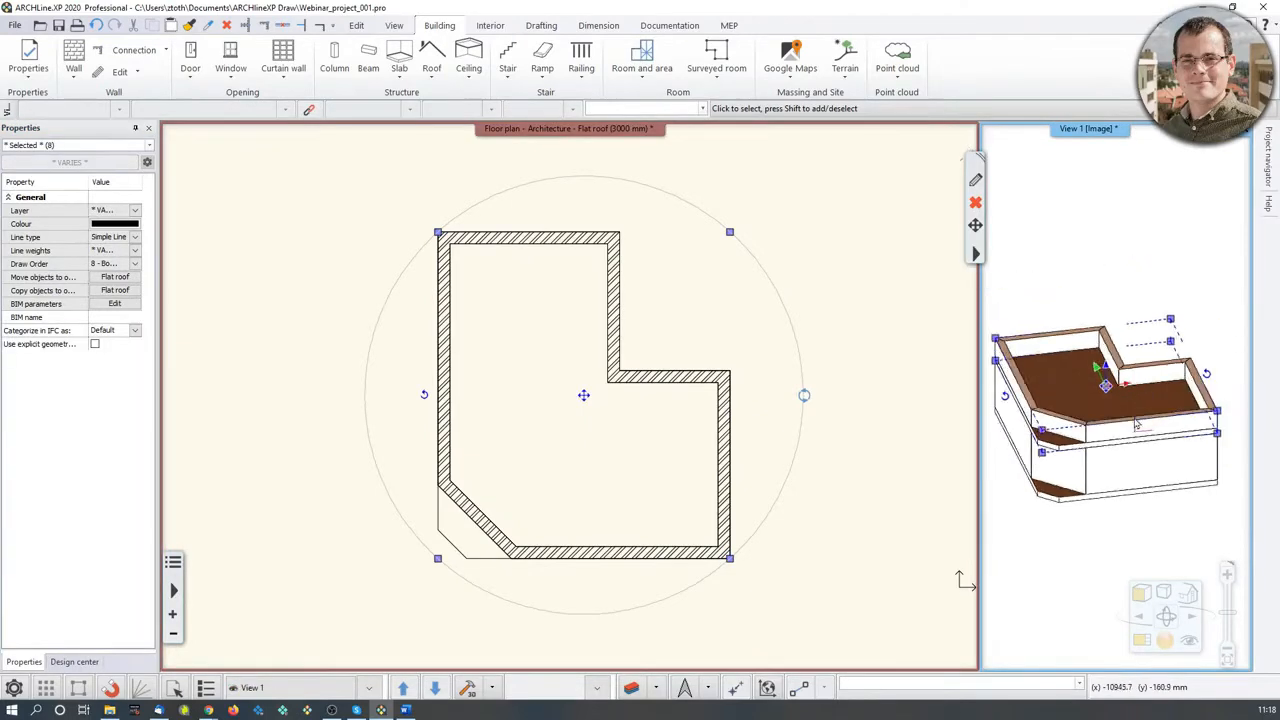
left_click(1155, 233)
left_click(74, 661)
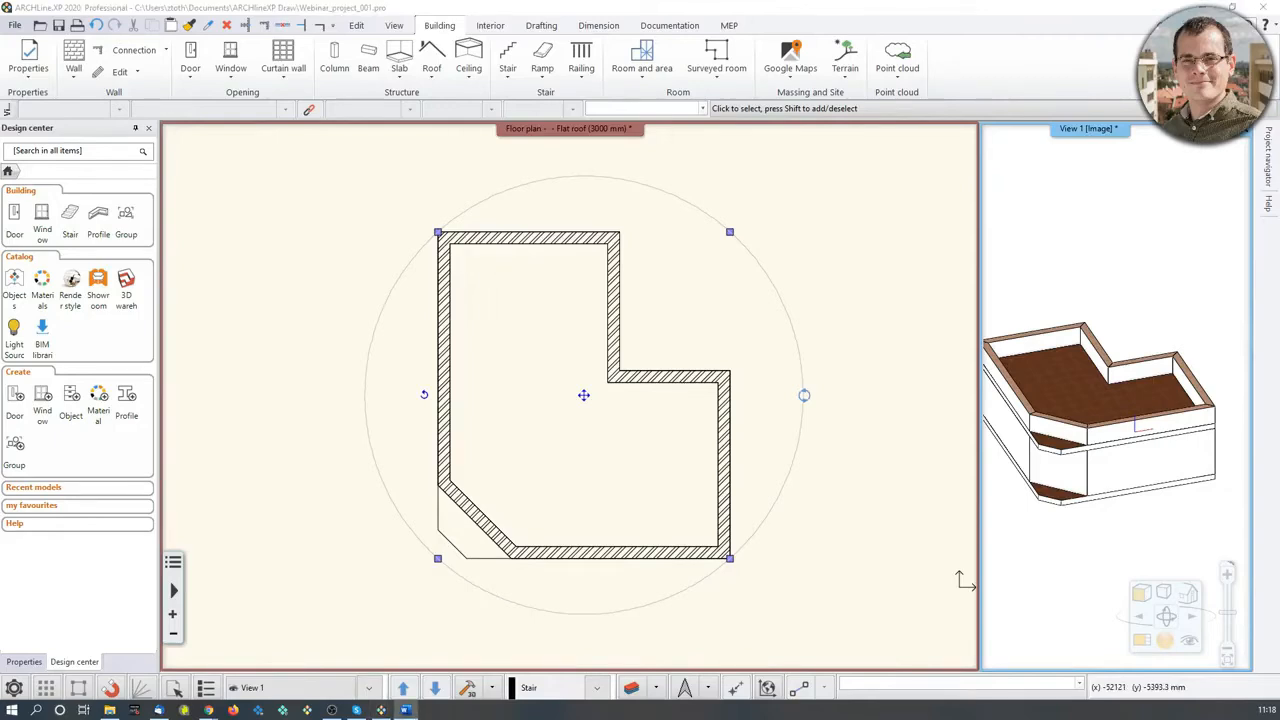
left_click(243, 305)
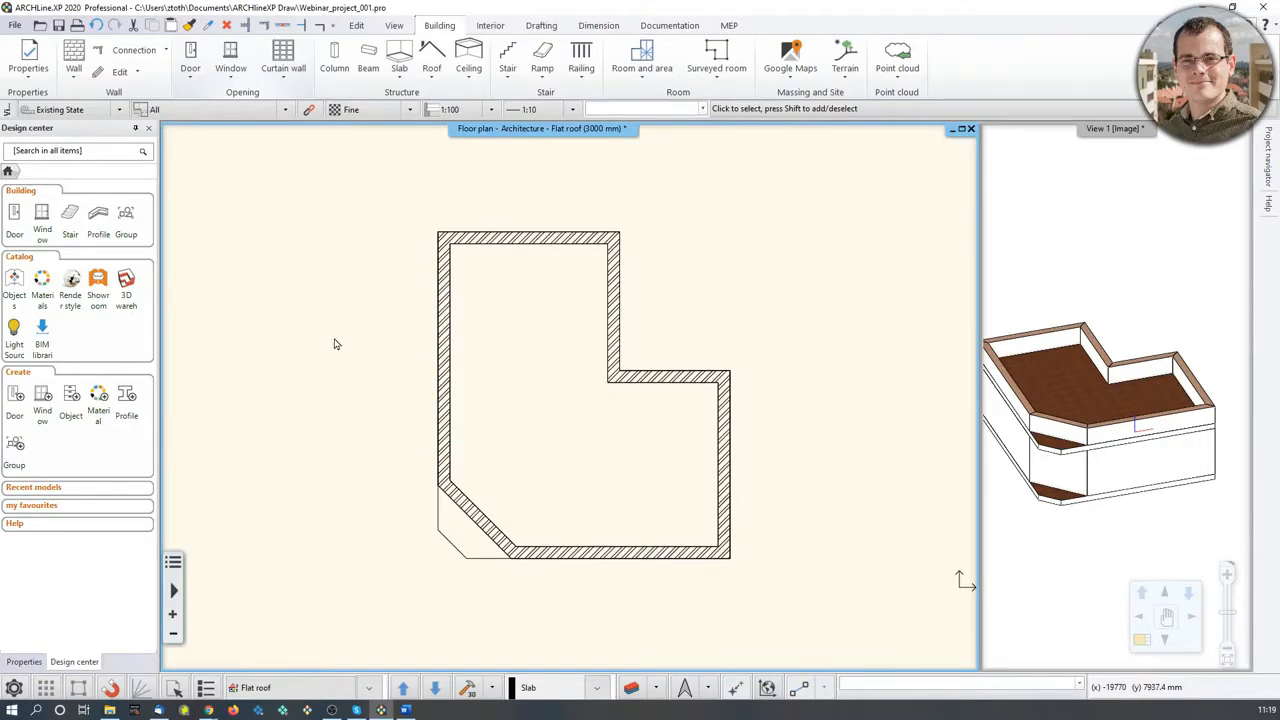
key("Page_Down")
key("Page_Up")
key("Page_Down")
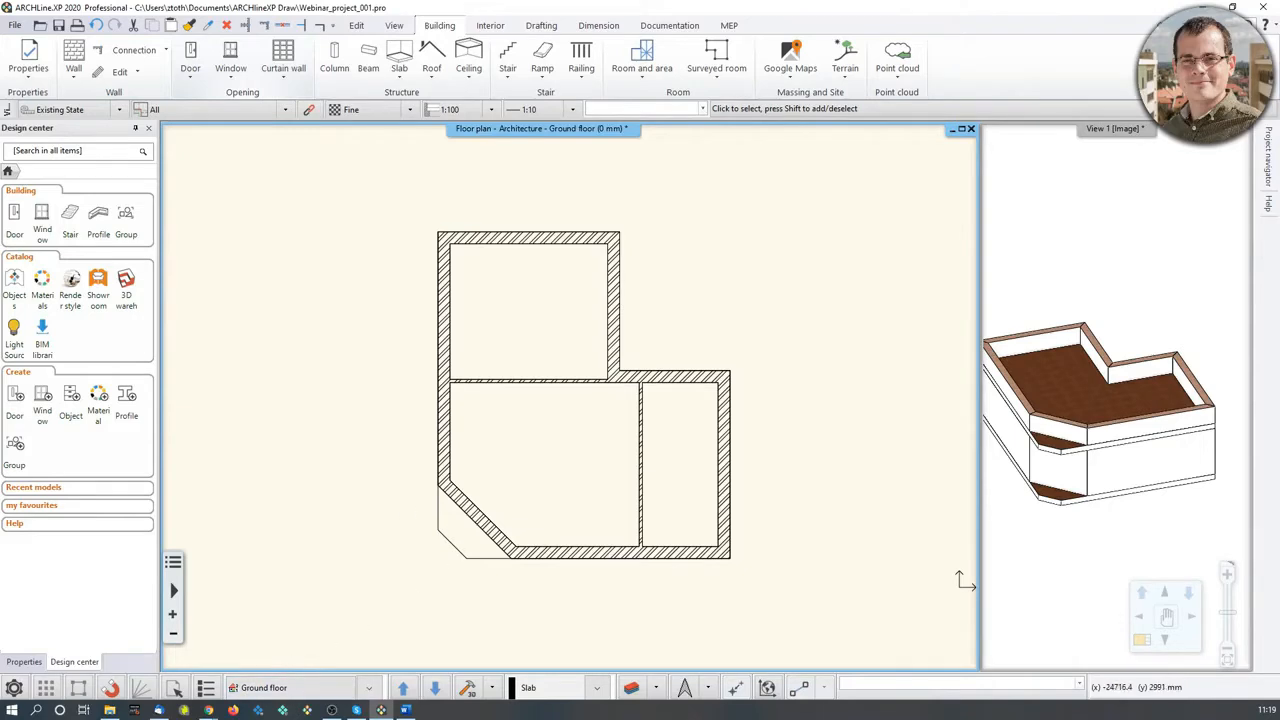
Set the default door's distance from the wall line to 0 mm in the door properties.
left_click(192, 70)
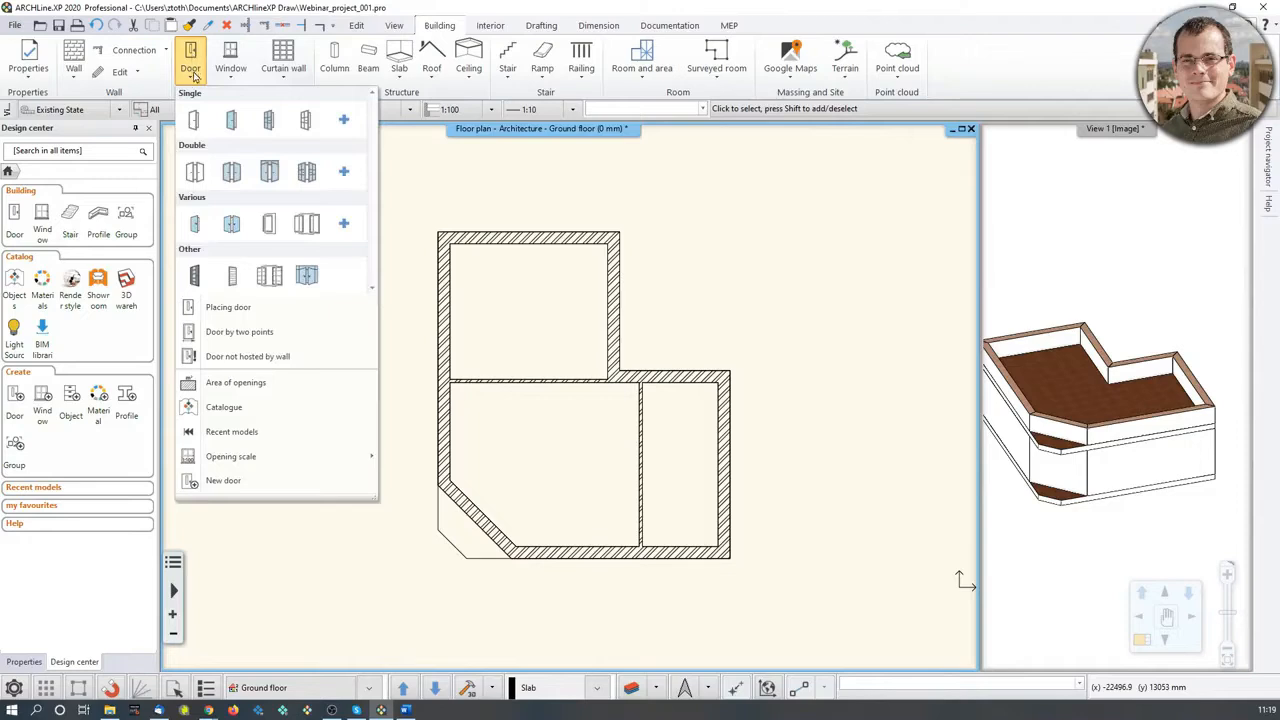
right_click(197, 121)
left_click(186, 60)
right_click(186, 57)
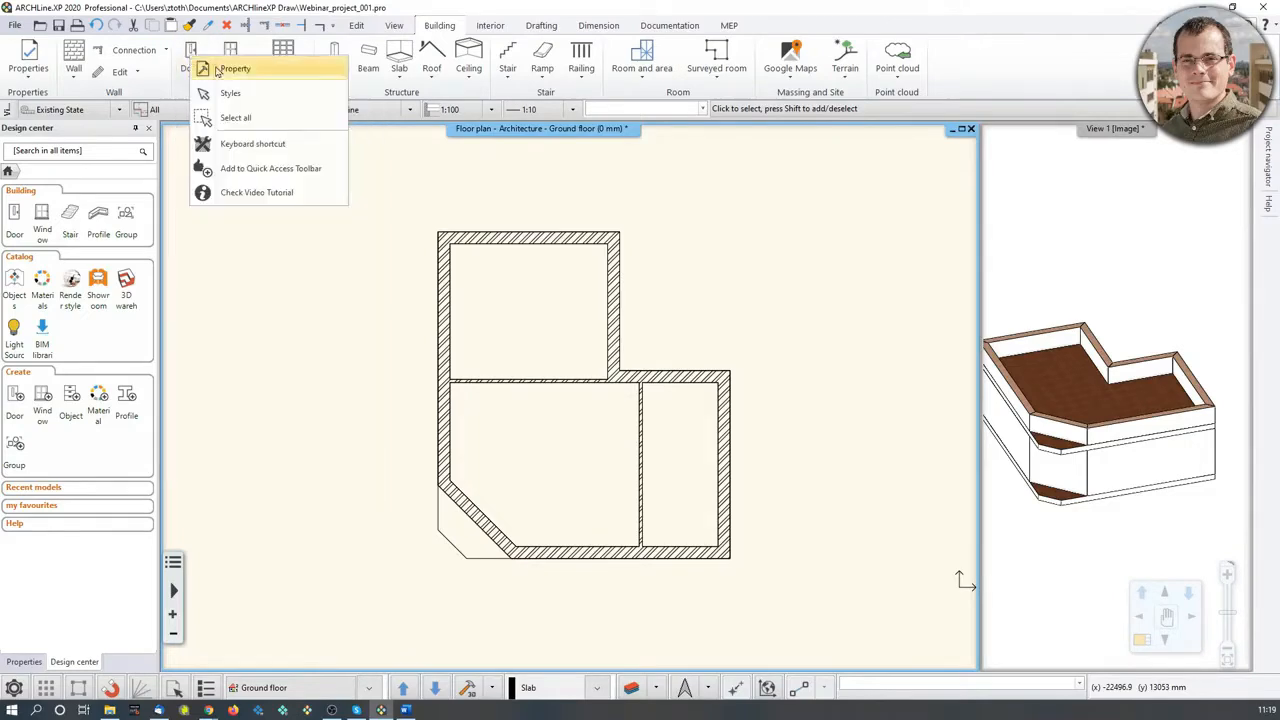
left_click(222, 68)
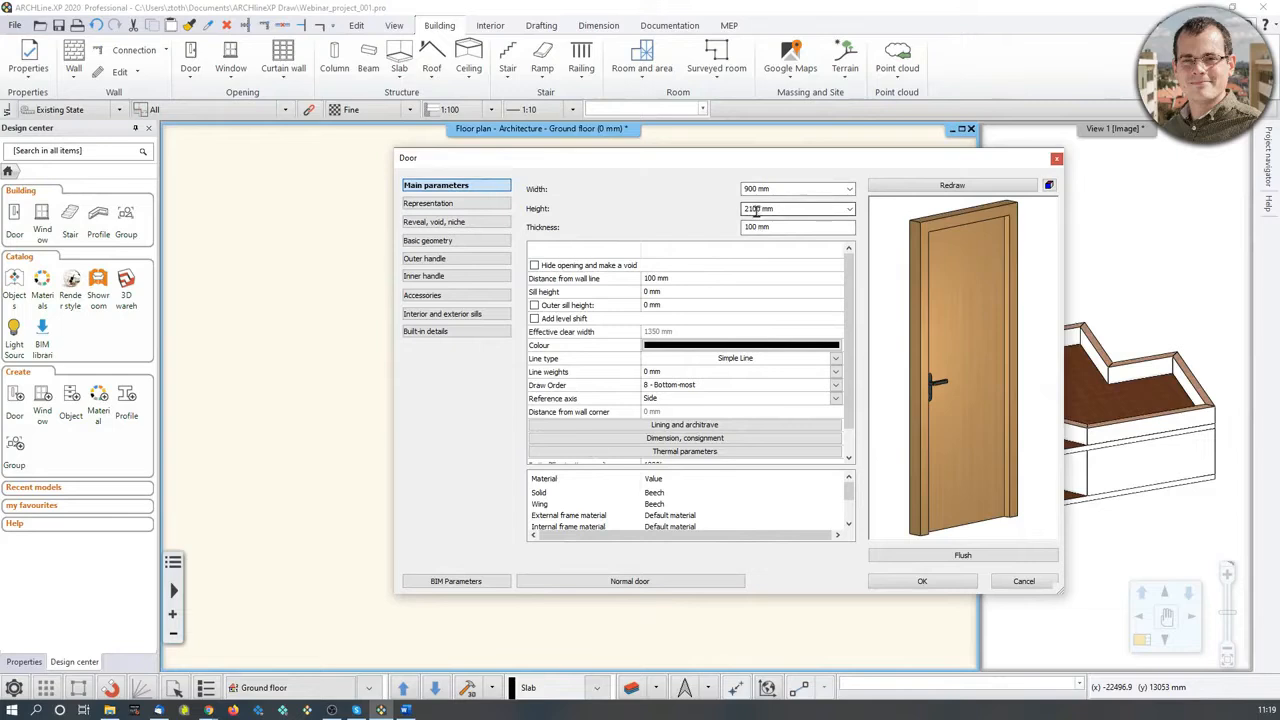
left_click(660, 279)
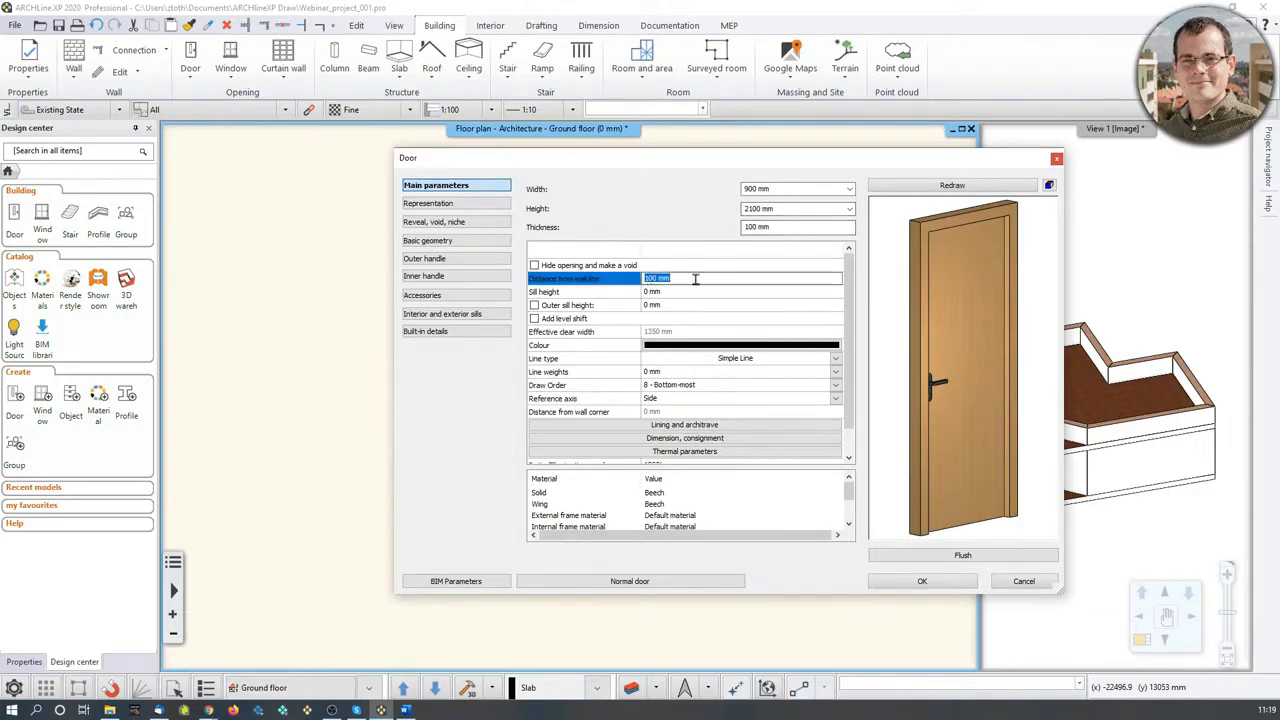
type("0")
left_click(952, 185)
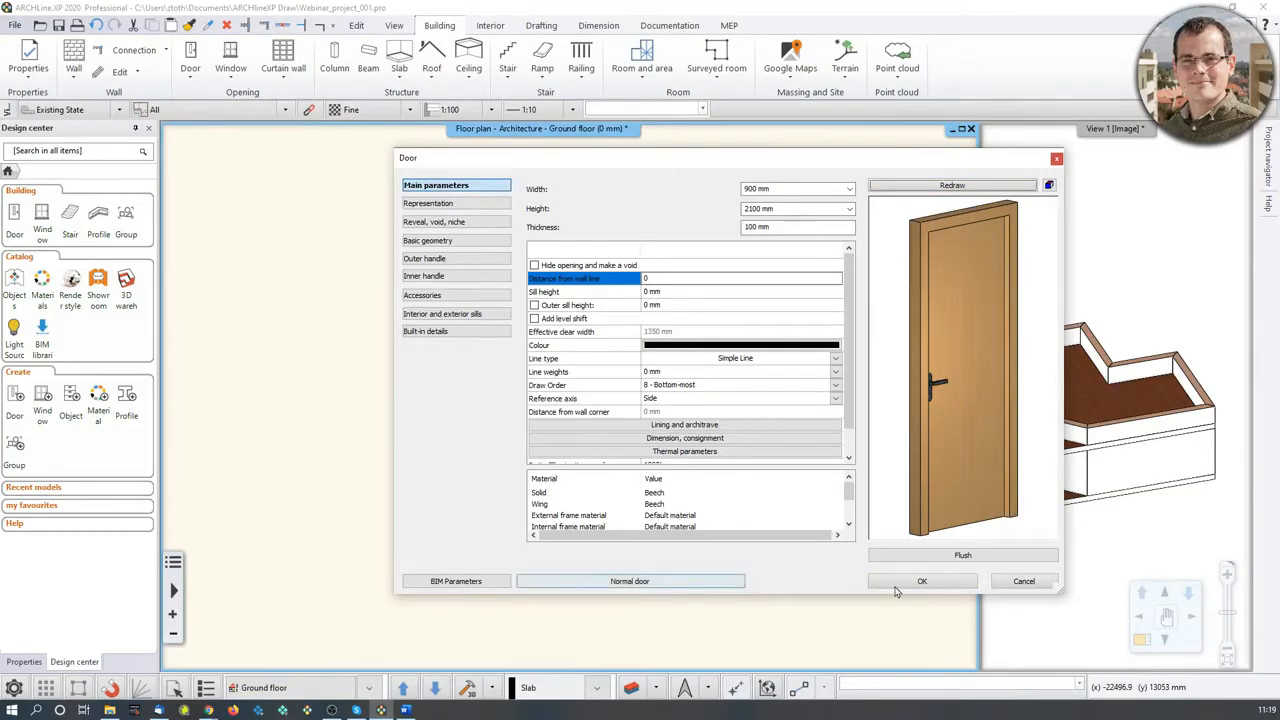
left_click(930, 581)
Place a single 900 x 2100 mm door in the horizontal partition wall, 950 mm from its right end, hinged right and opening into the upper room.
scroll(557, 380, "up", 1)
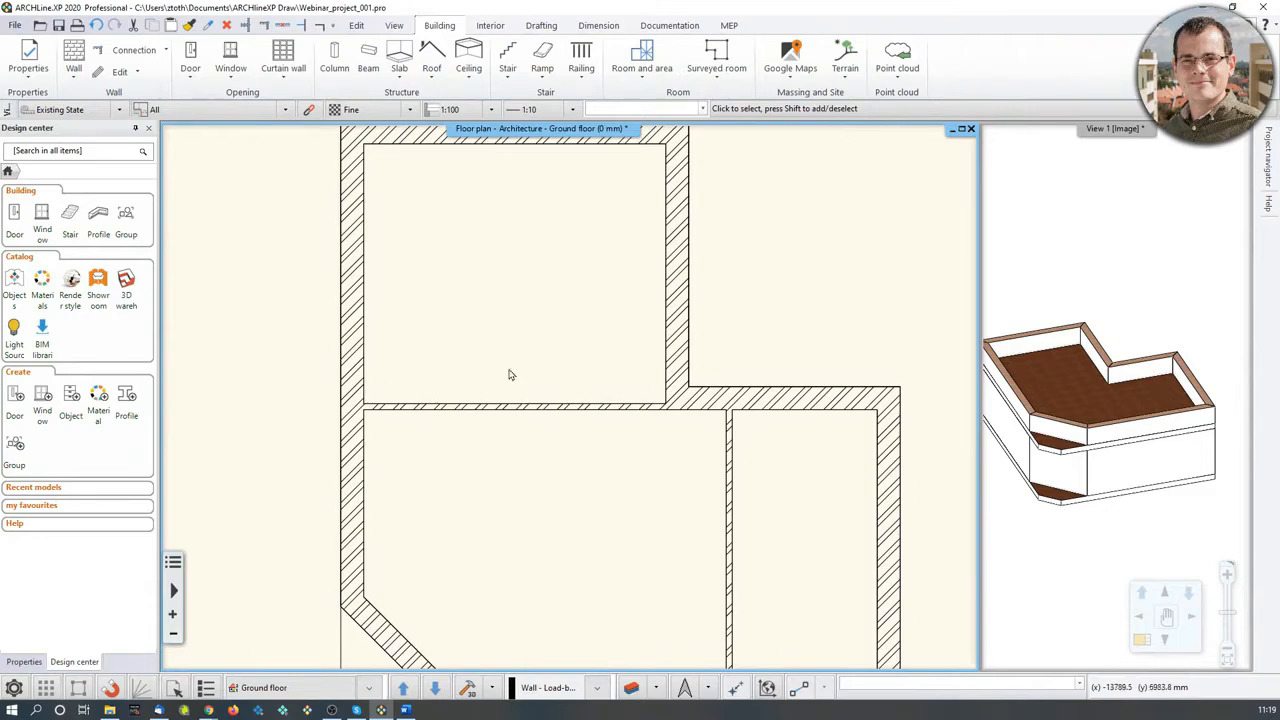
left_click(191, 77)
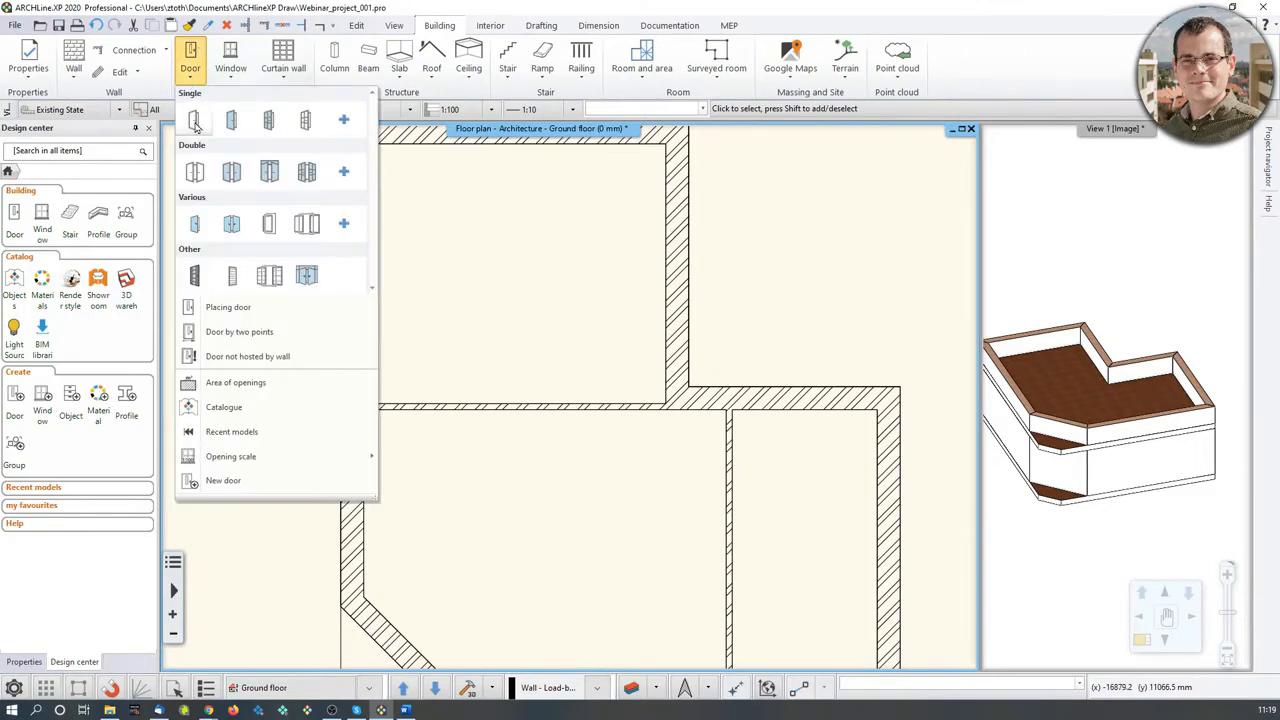
left_click(194, 120)
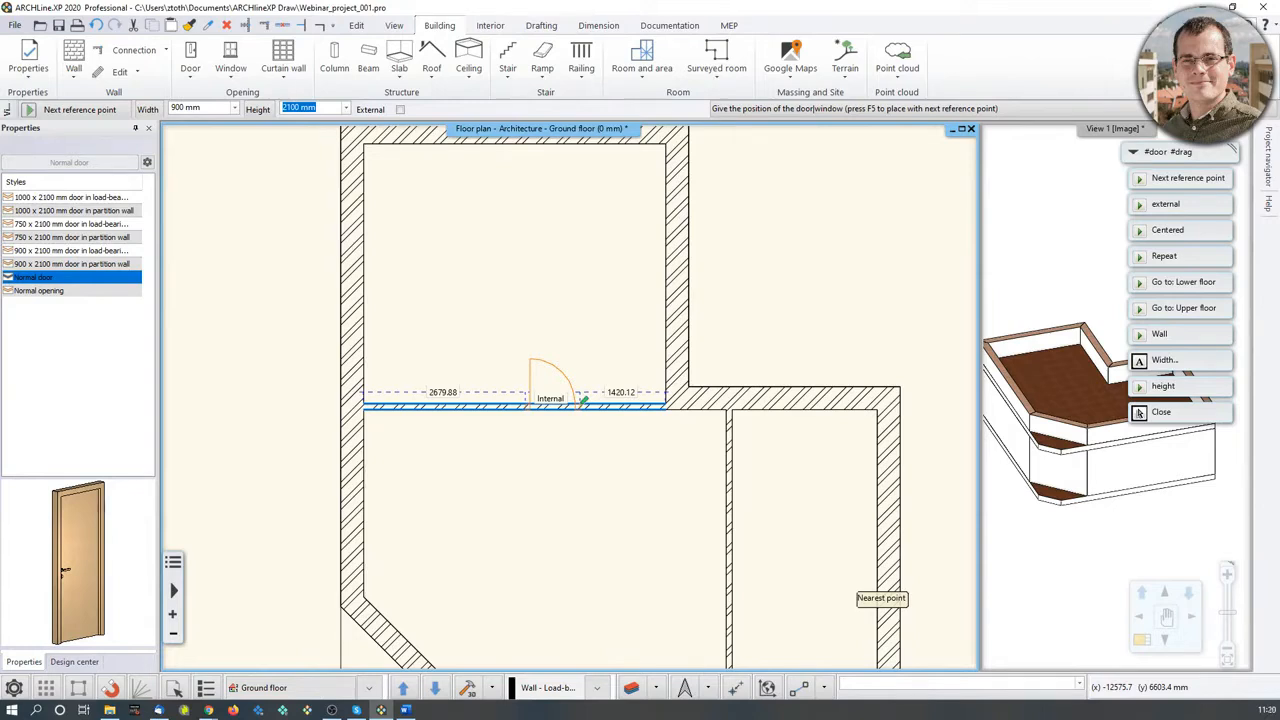
type("35")
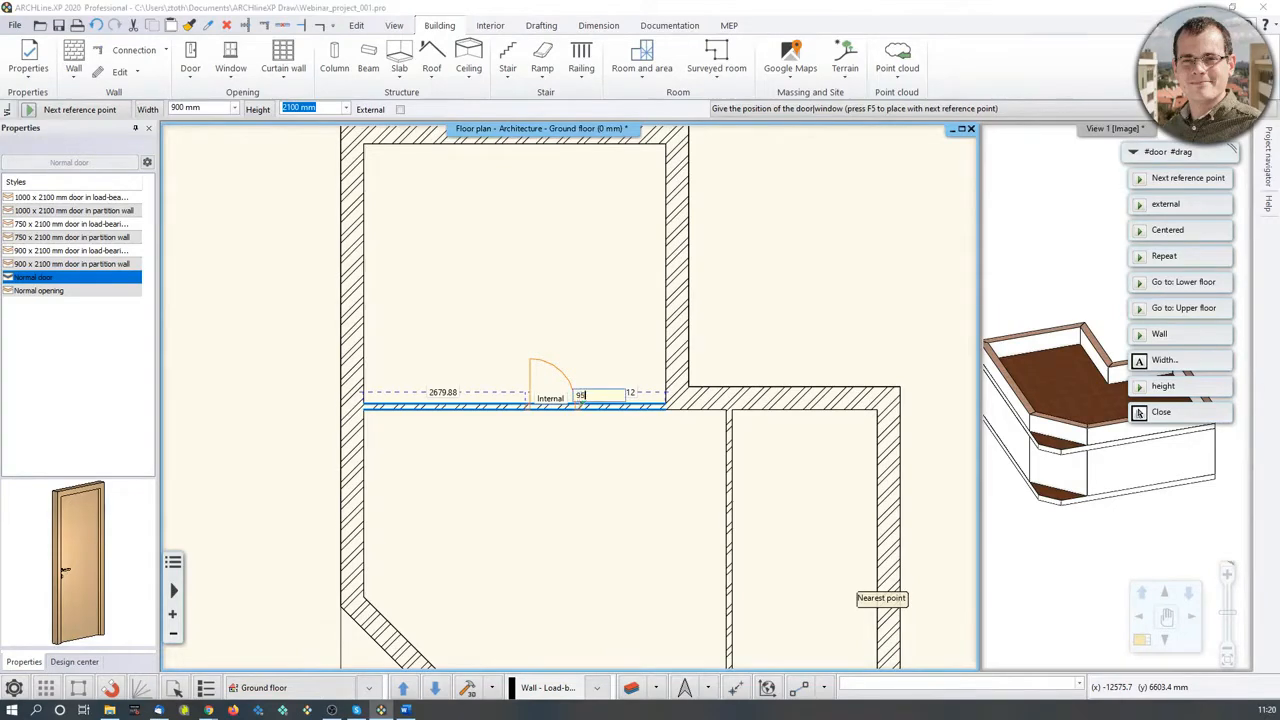
key("Return")
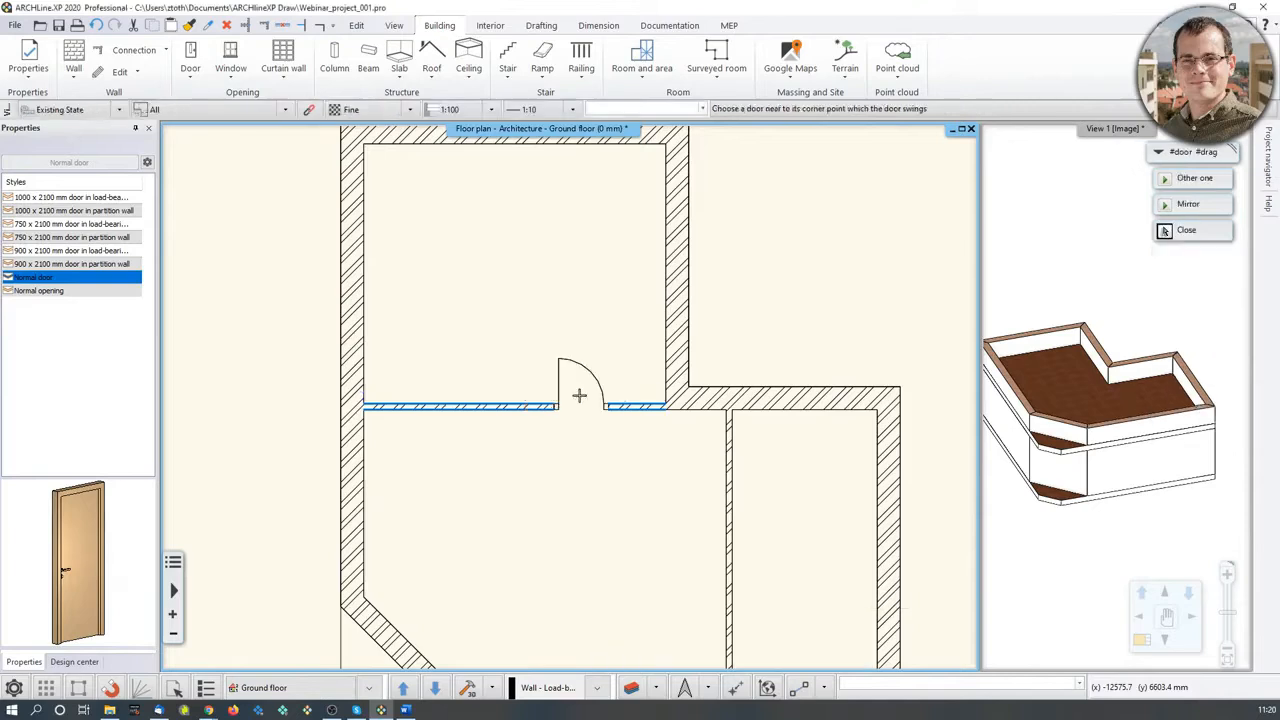
scroll(579, 395, "up", 2)
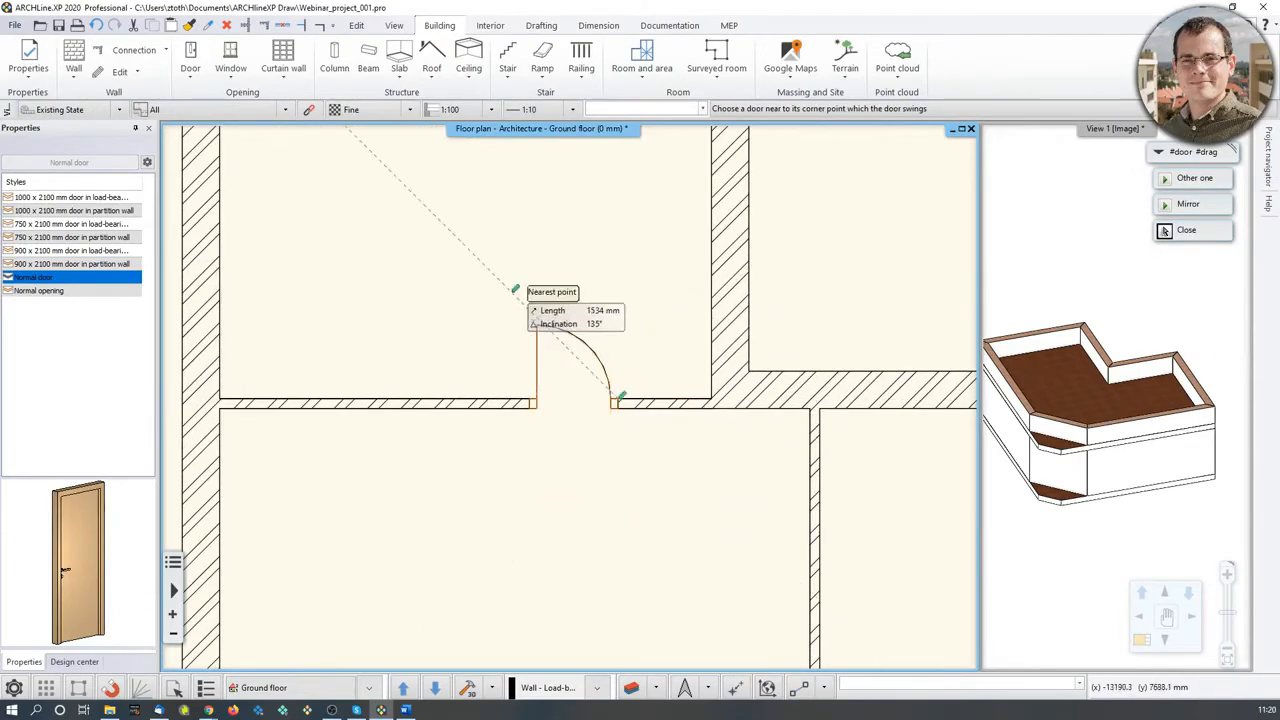
left_click(648, 330)
key("Escape")
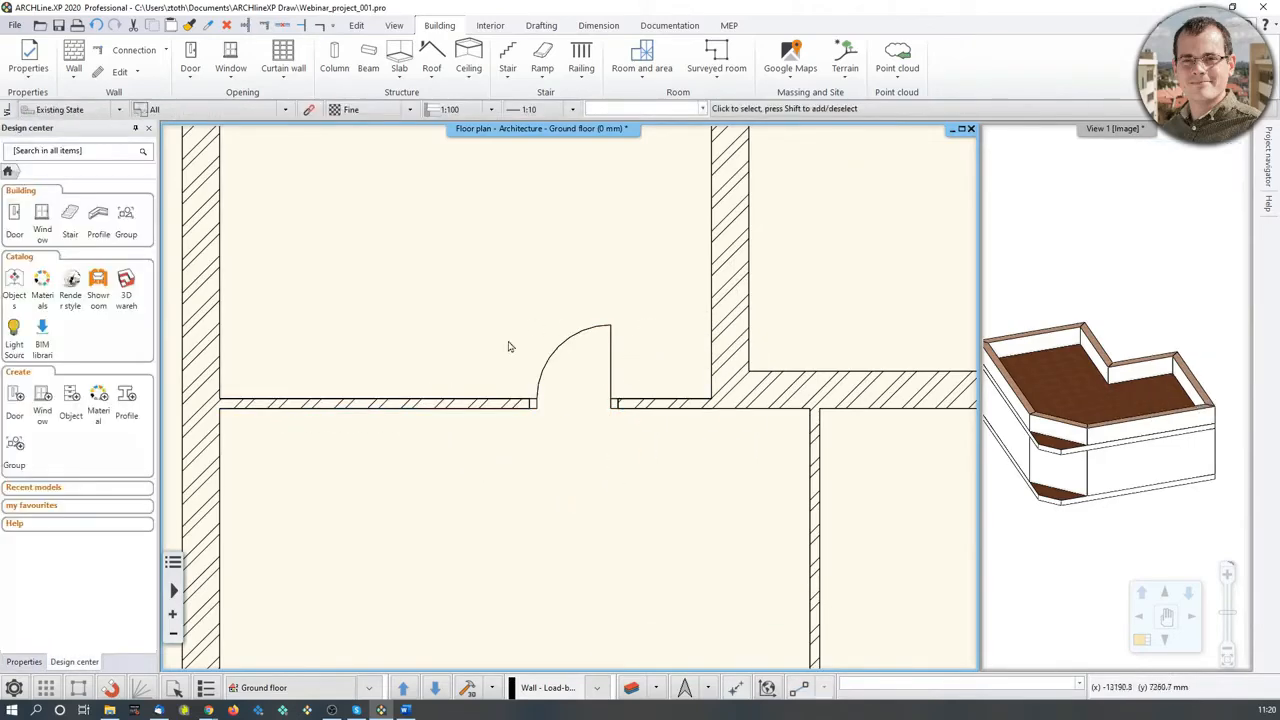
Place a single 900 x 2100 mm door in the vertical partition wall, 2400 mm from its upper end, hinged there and opening into the right room.
scroll(588, 403, "down", 3)
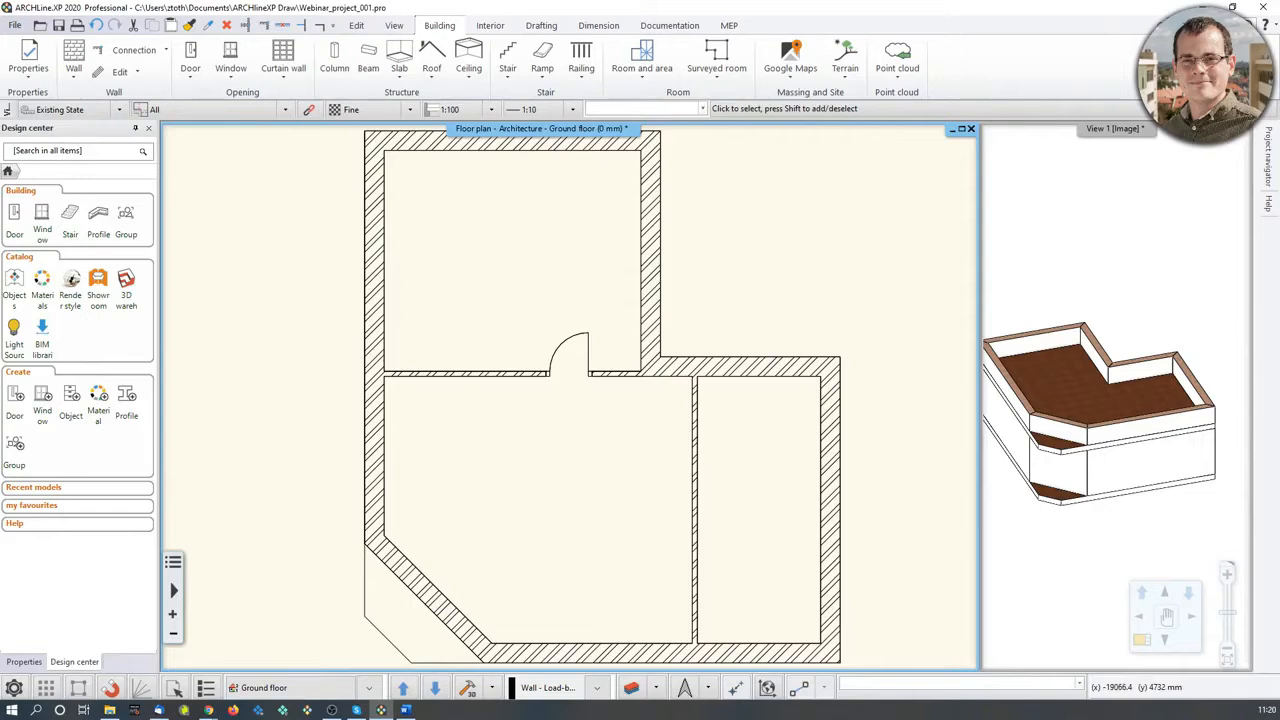
middle_click_drag(695, 523, 687, 511)
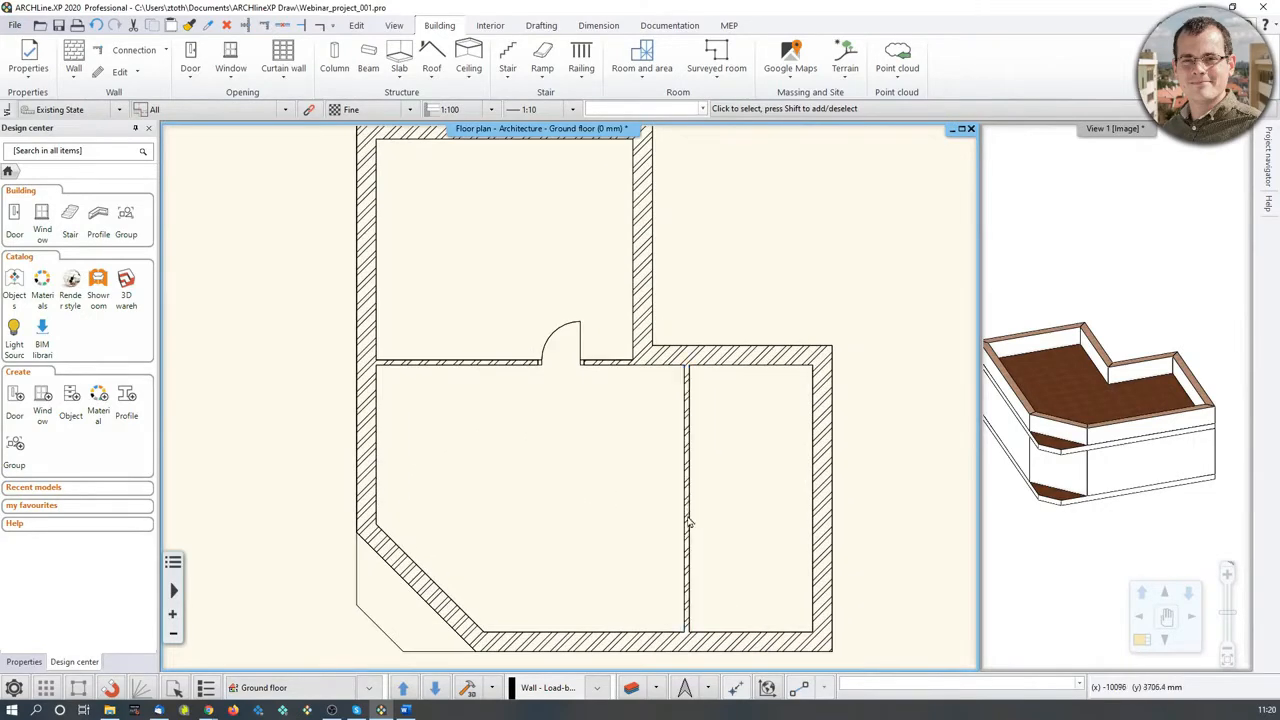
left_click(190, 62)
left_click(184, 119)
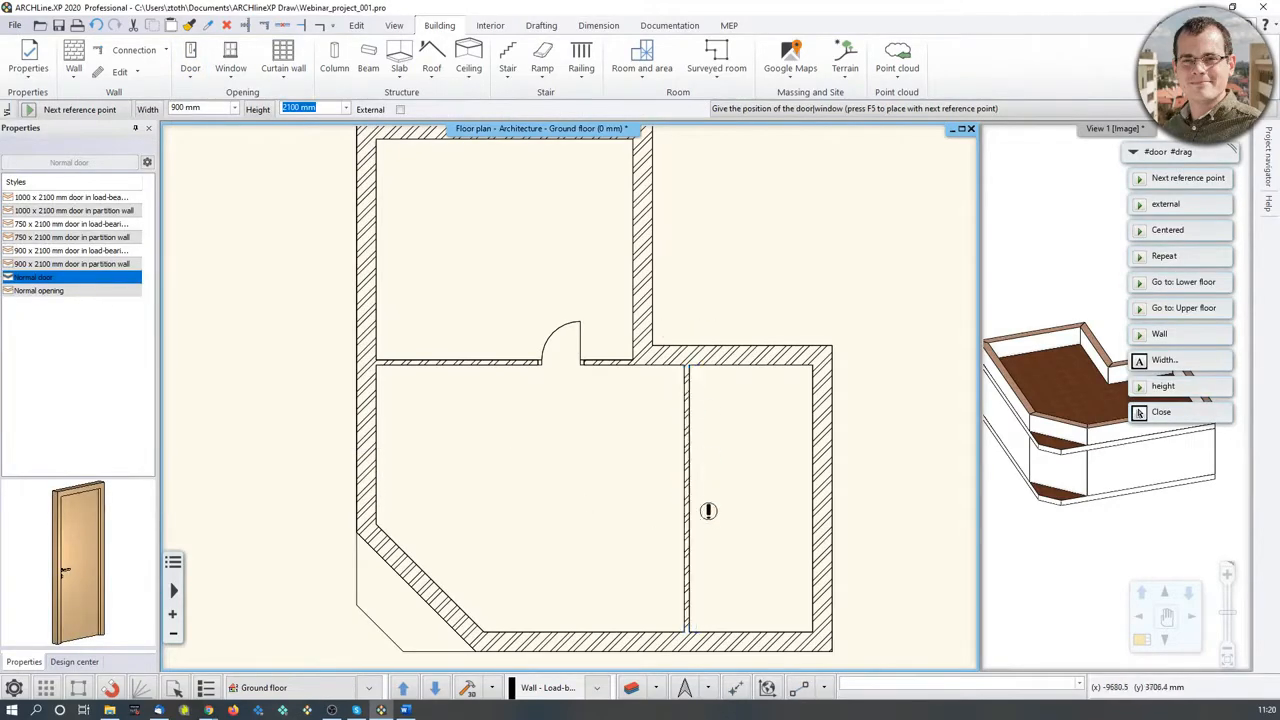
scroll(663, 495, "up", 2)
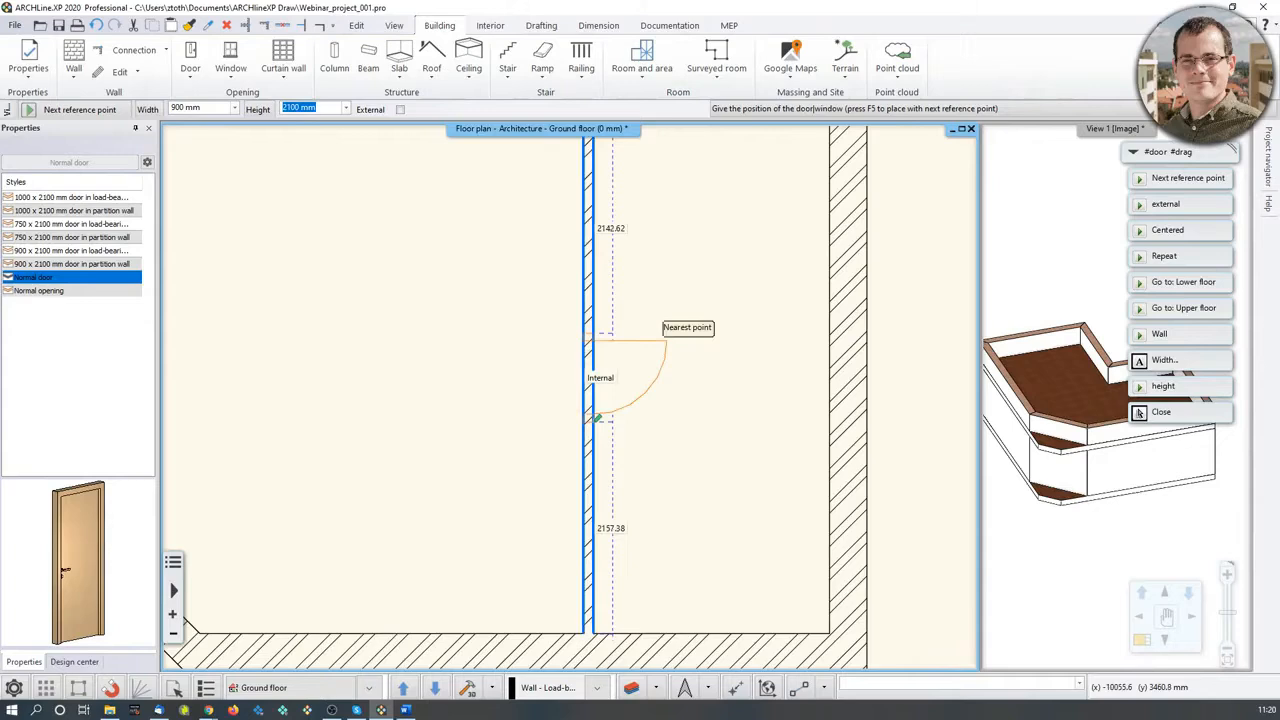
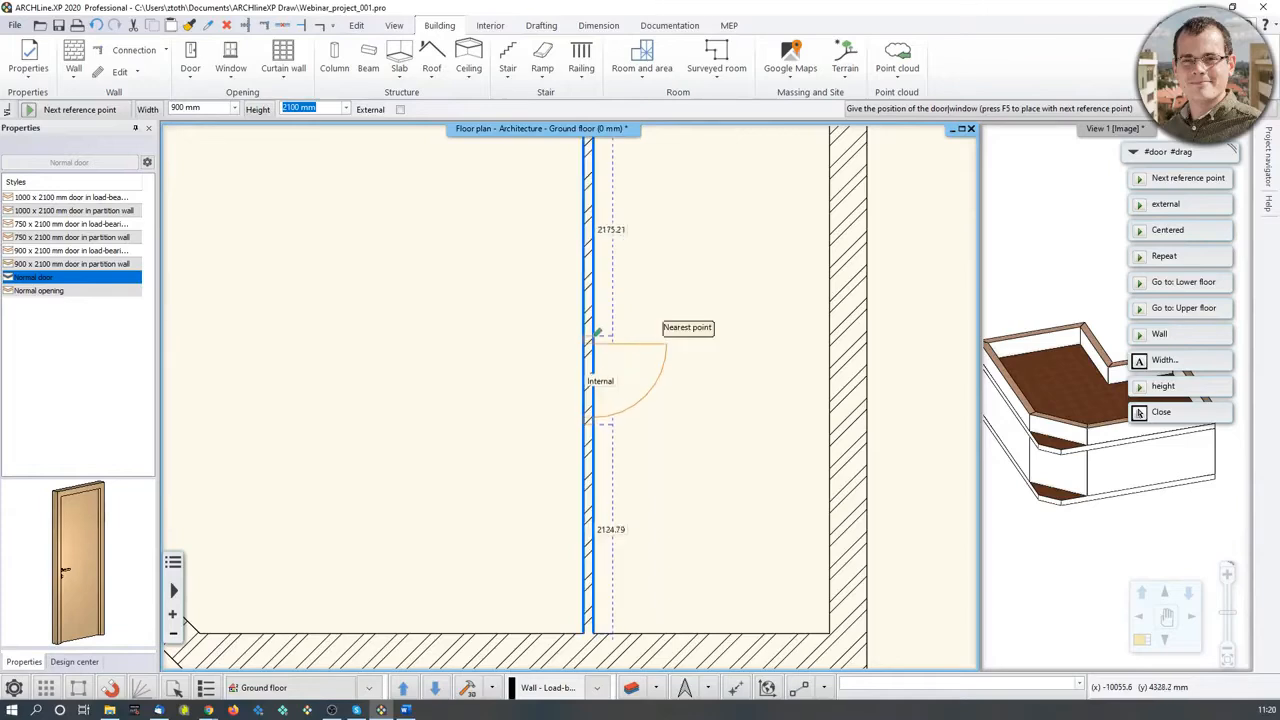
type("2400")
key("Return")
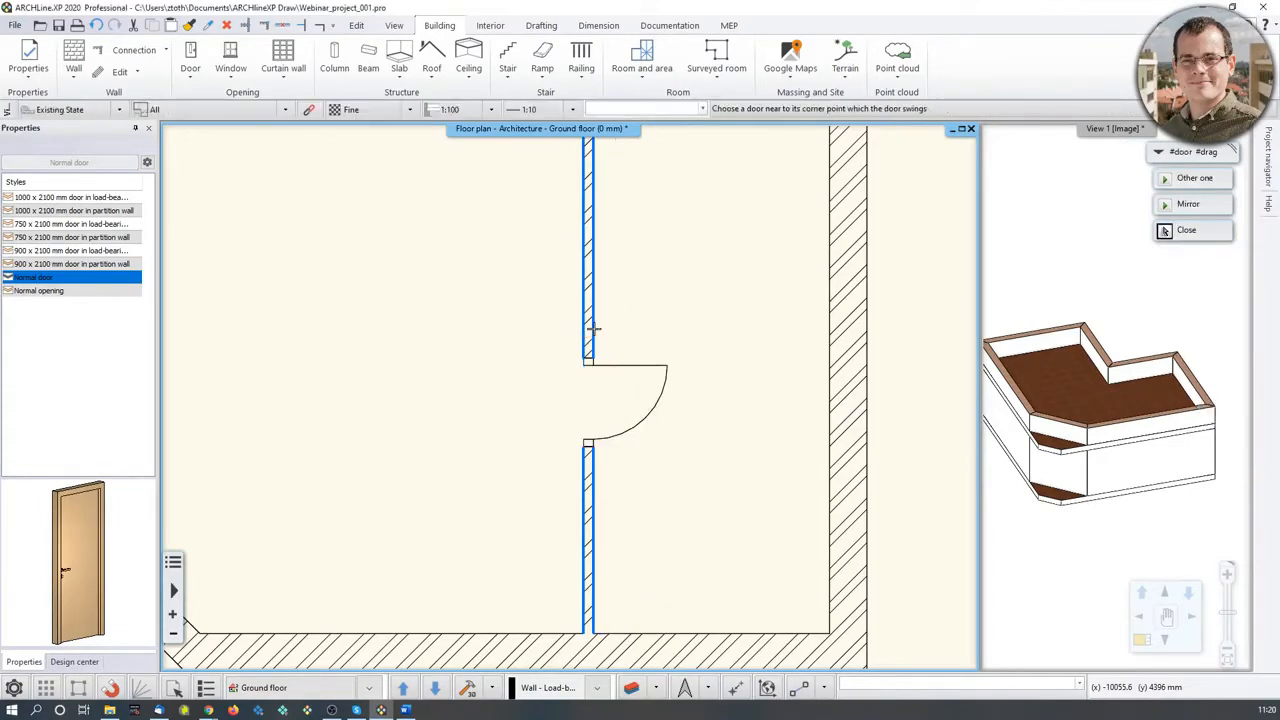
left_click(698, 357)
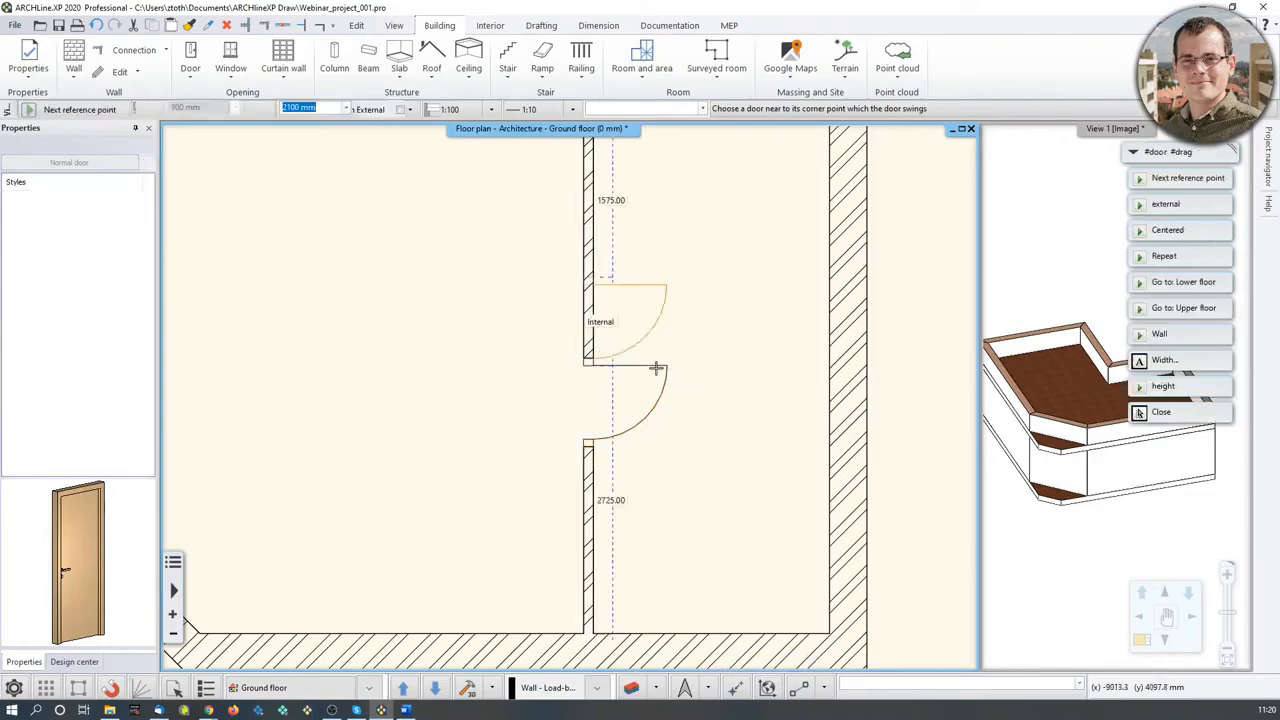
key("Escape")
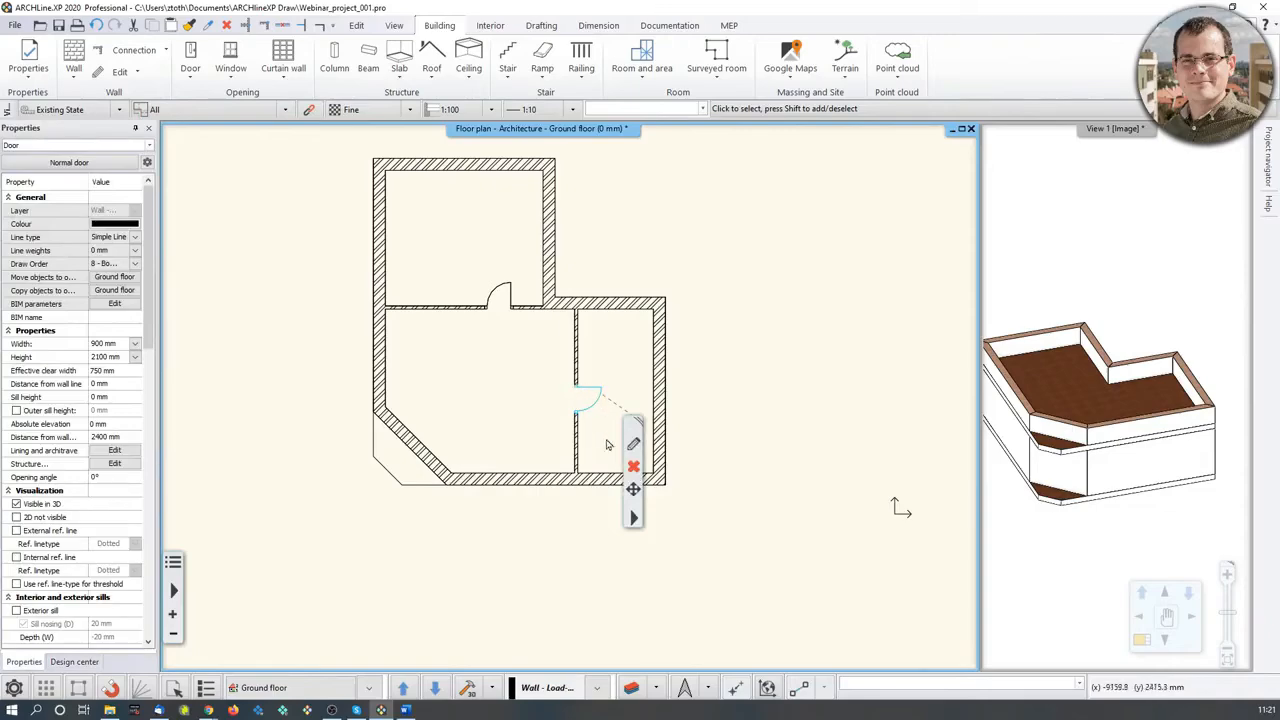
Mirror the door in the vertical partition wall to open into the left room, and mirror it back into the right room.
scroll(600, 413, "up", 3)
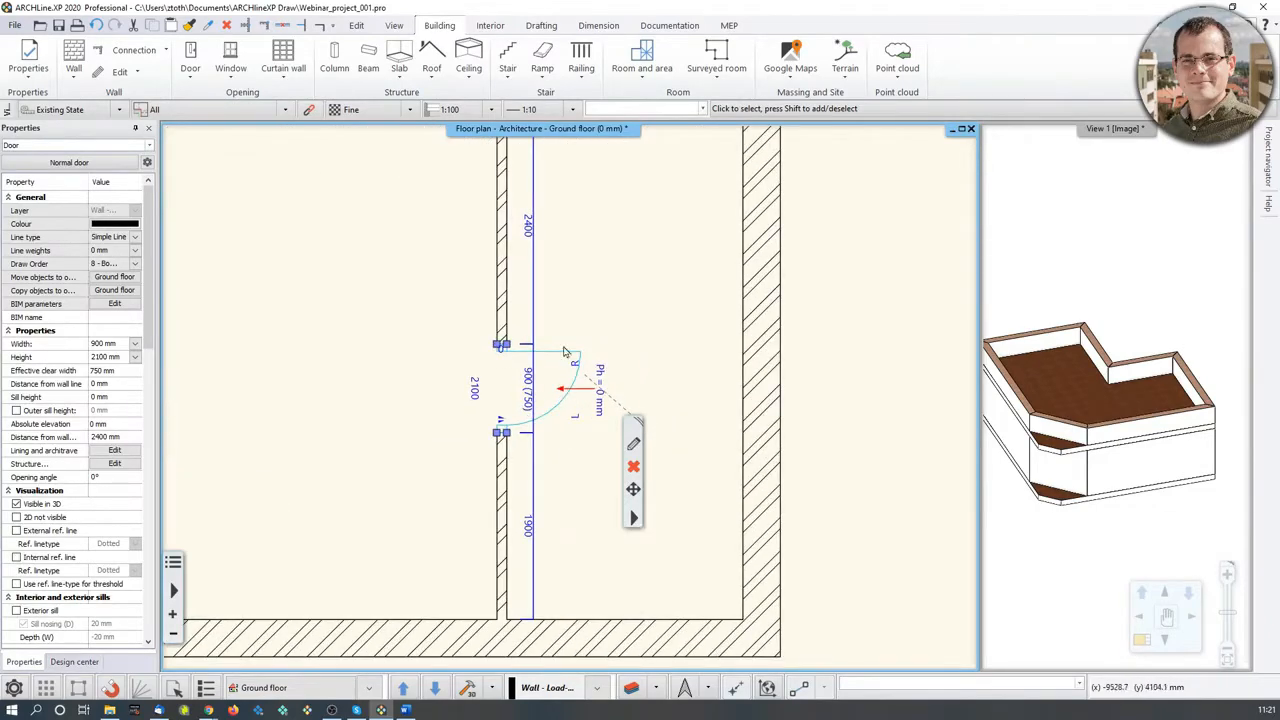
scroll(584, 396, "up", 1)
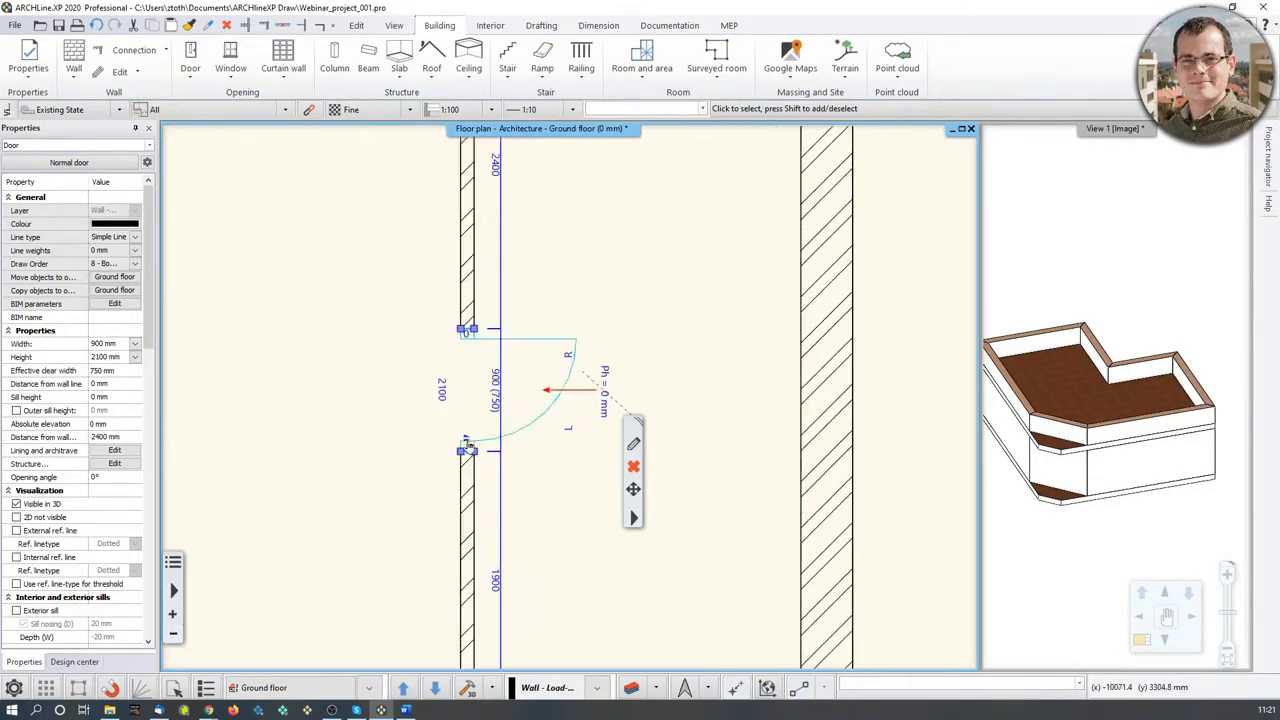
mouse_move(465, 440)
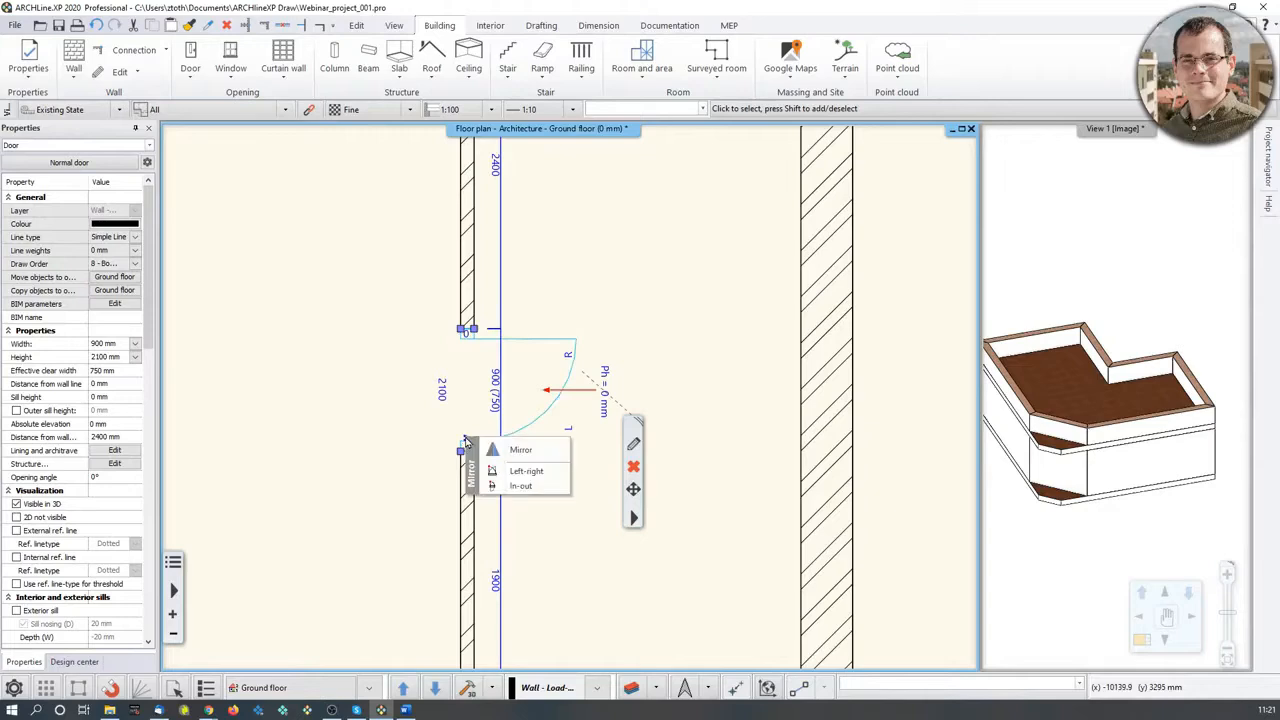
left_click(516, 452)
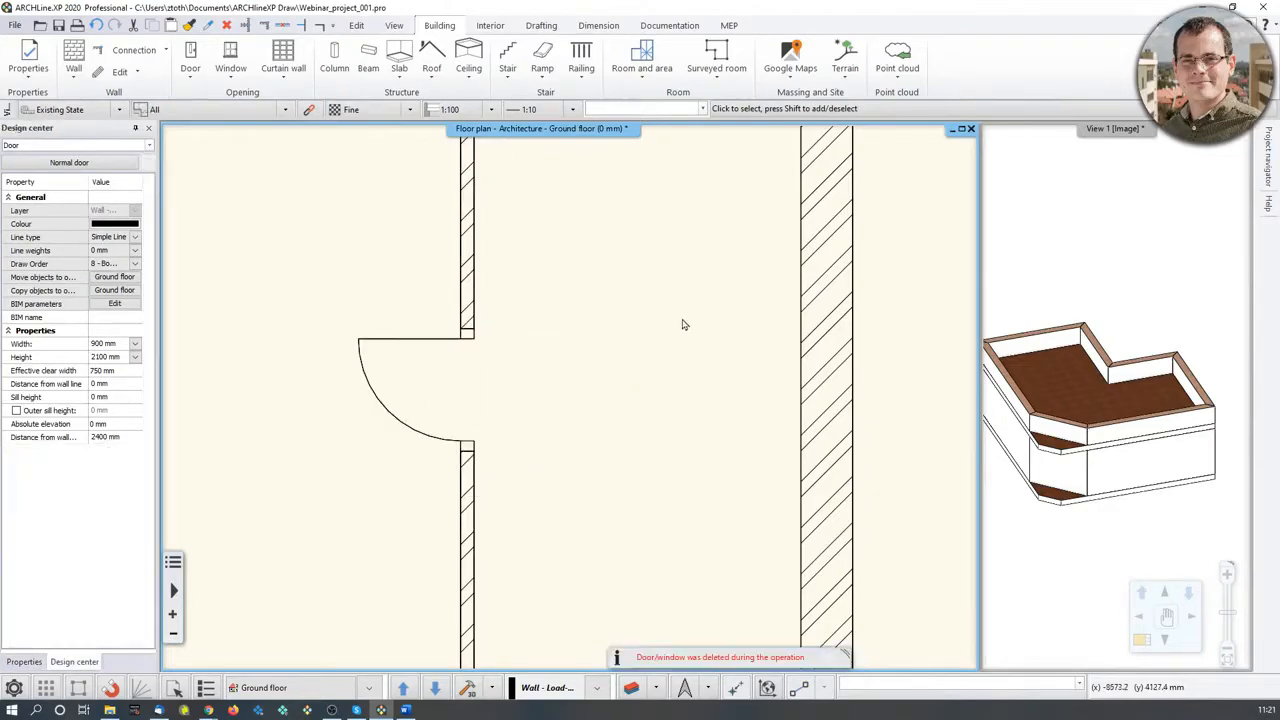
left_click(405, 430)
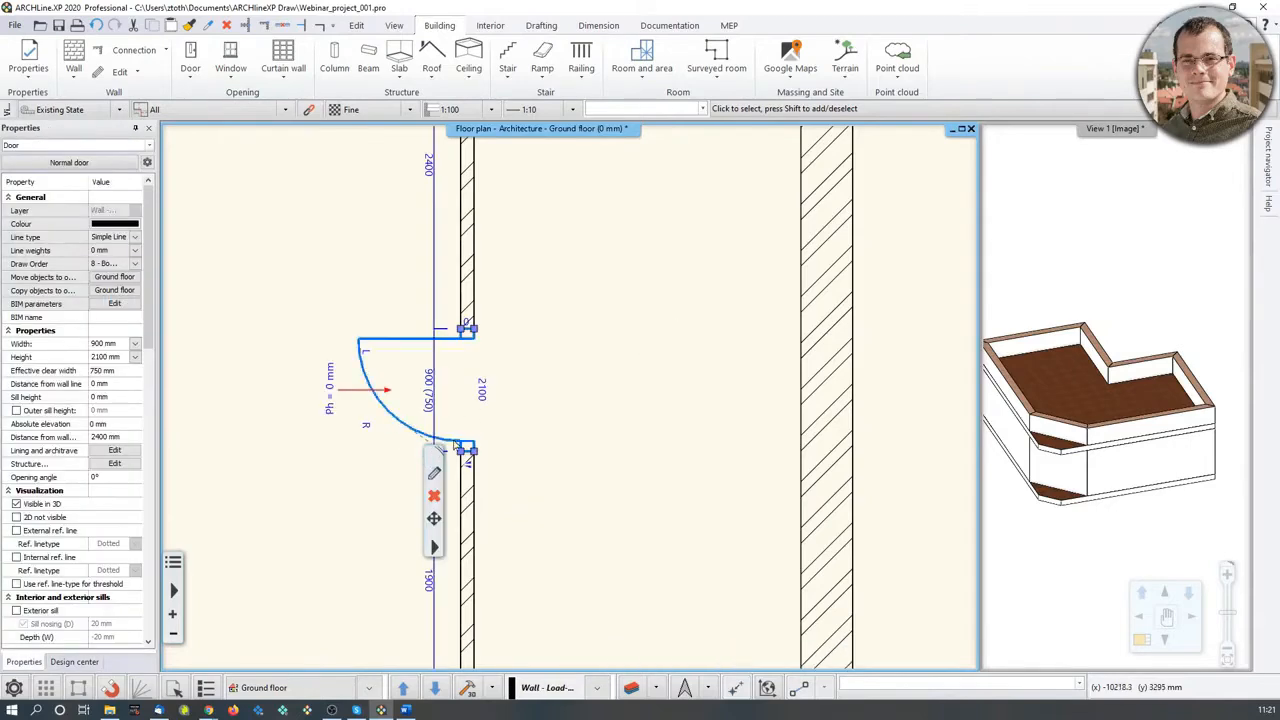
mouse_move(470, 470)
left_click(520, 478)
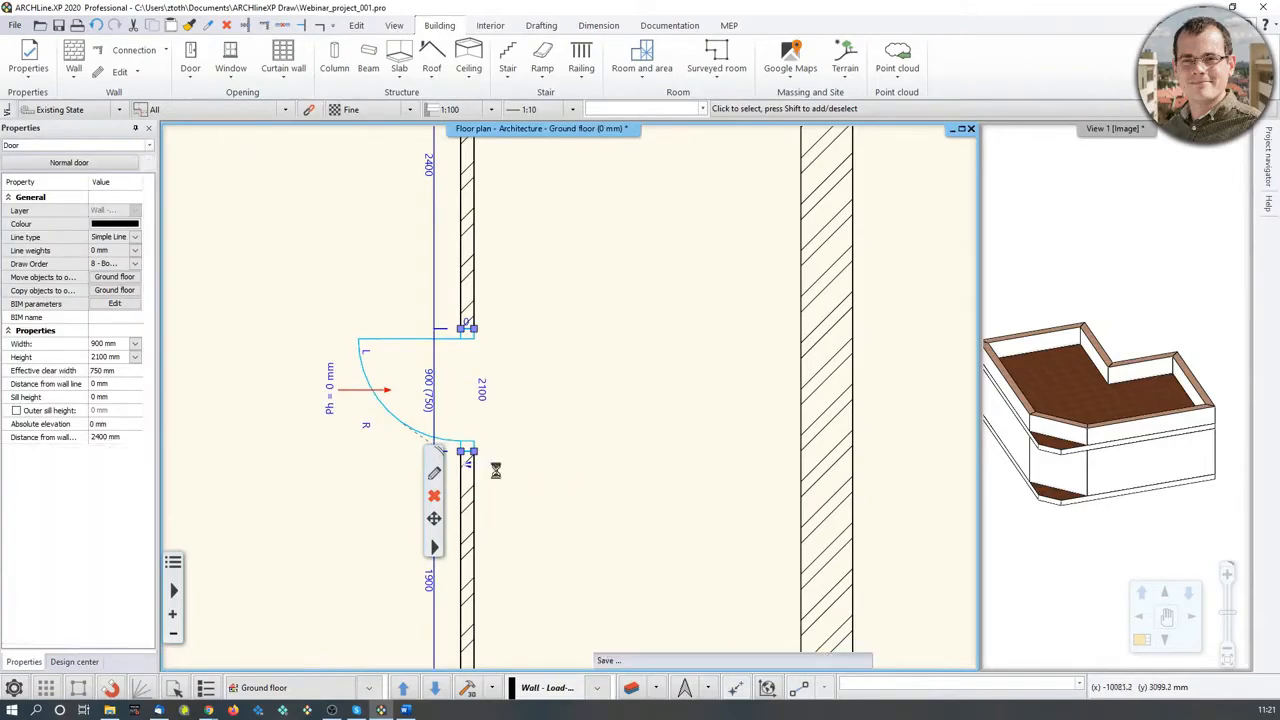
Flip the vertical partition wall's door left-right so it is hinged at its lower end, and clear the selection.
left_click(458, 444)
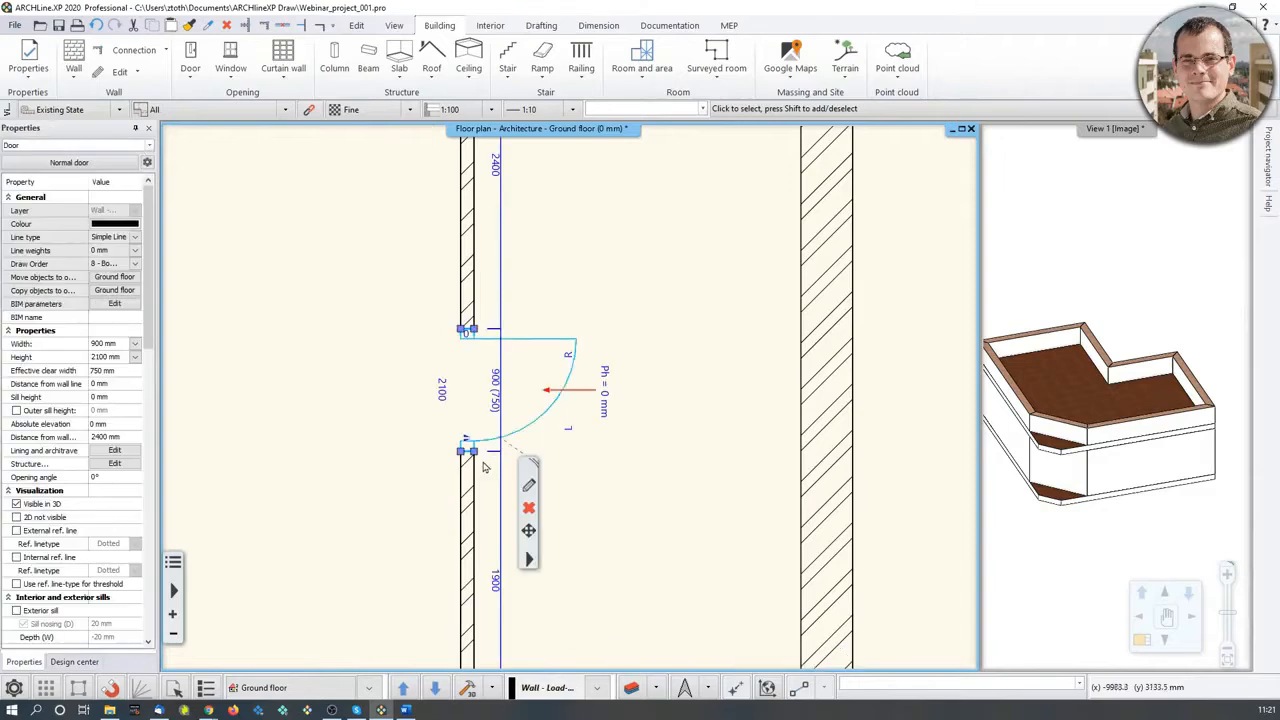
mouse_move(466, 447)
left_click(527, 472)
left_click(674, 373)
left_click(625, 410)
Place a double 1500 x 2100 mm door centred in the diagonal exterior wall, opening outward.
scroll(611, 414, "down", 4)
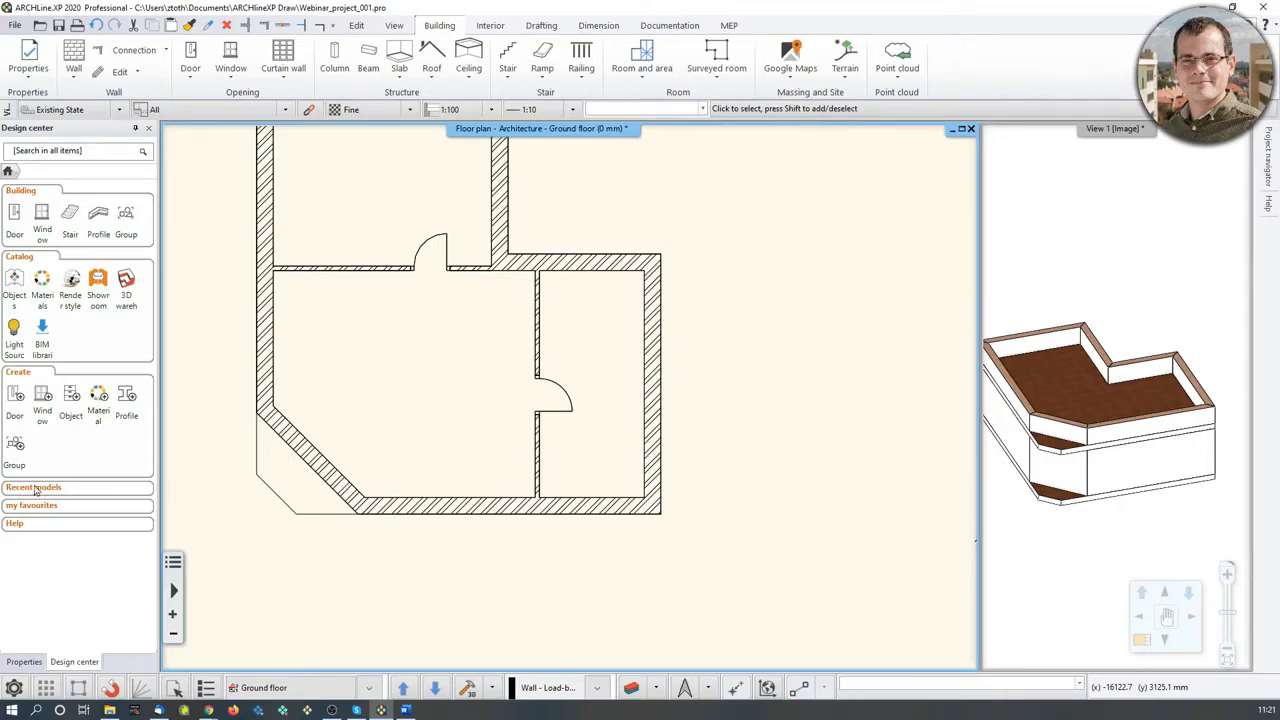
scroll(409, 446, "up", 3)
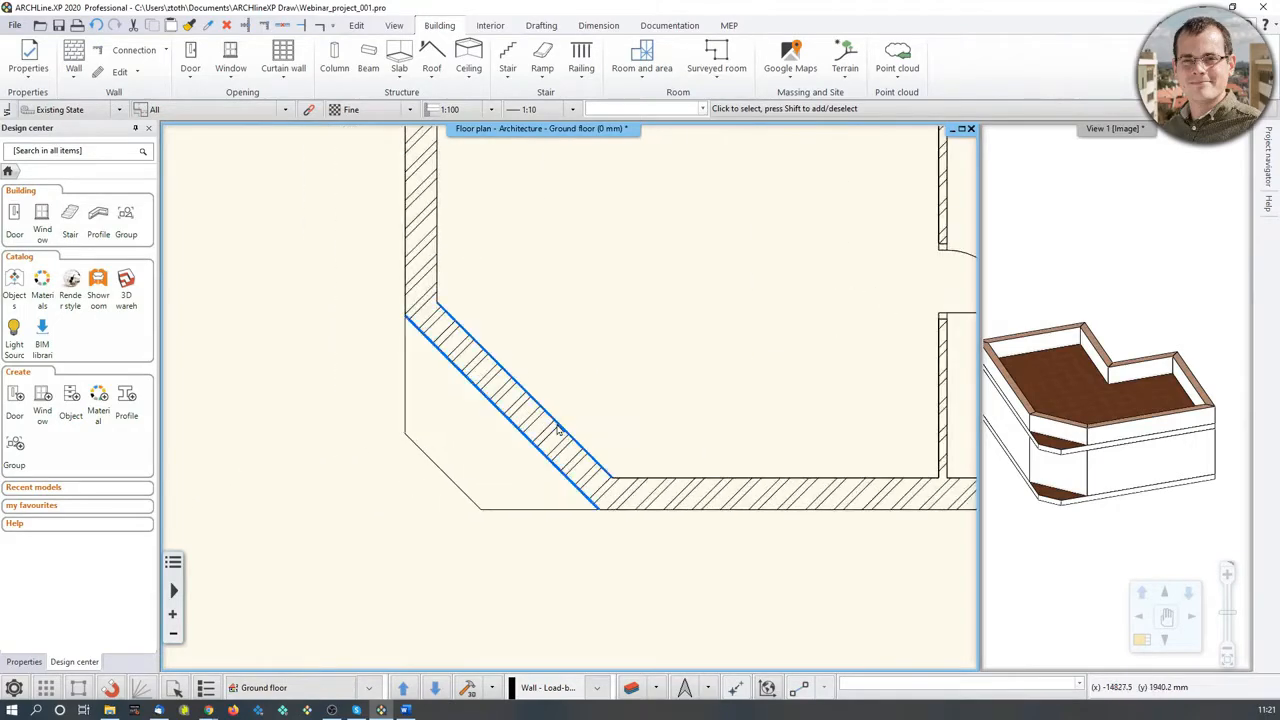
left_click(189, 78)
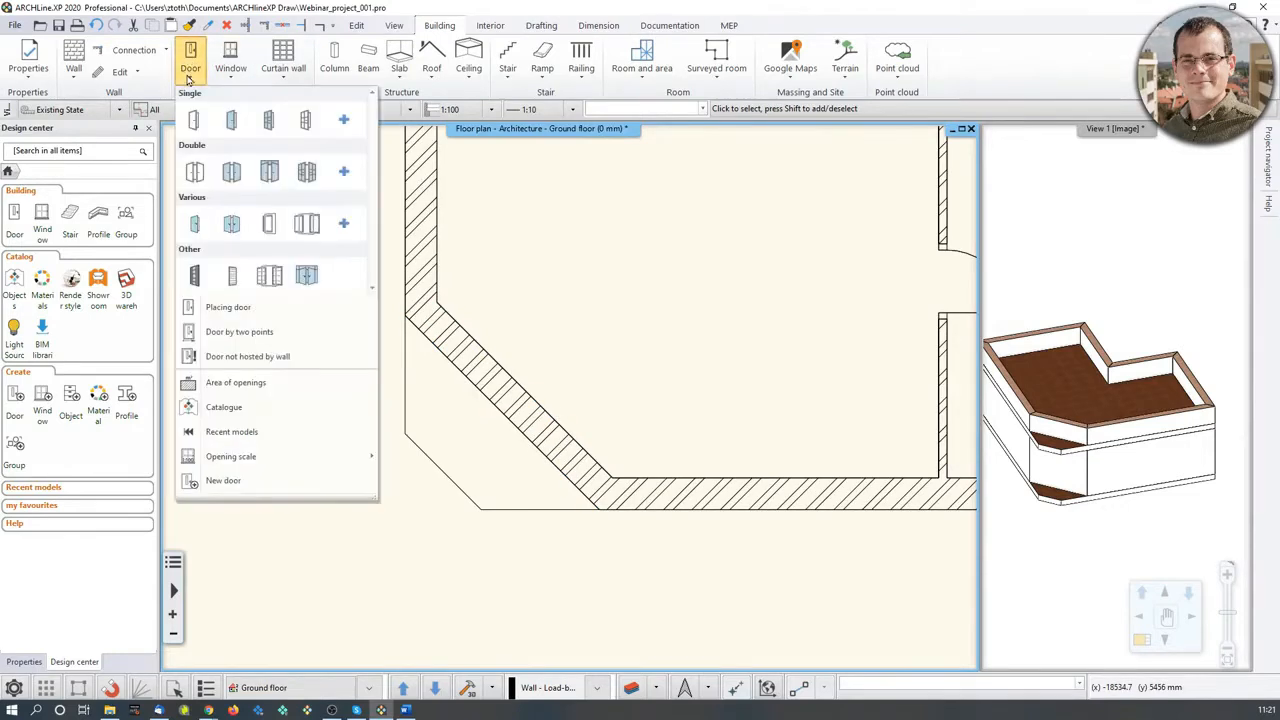
left_click(200, 180)
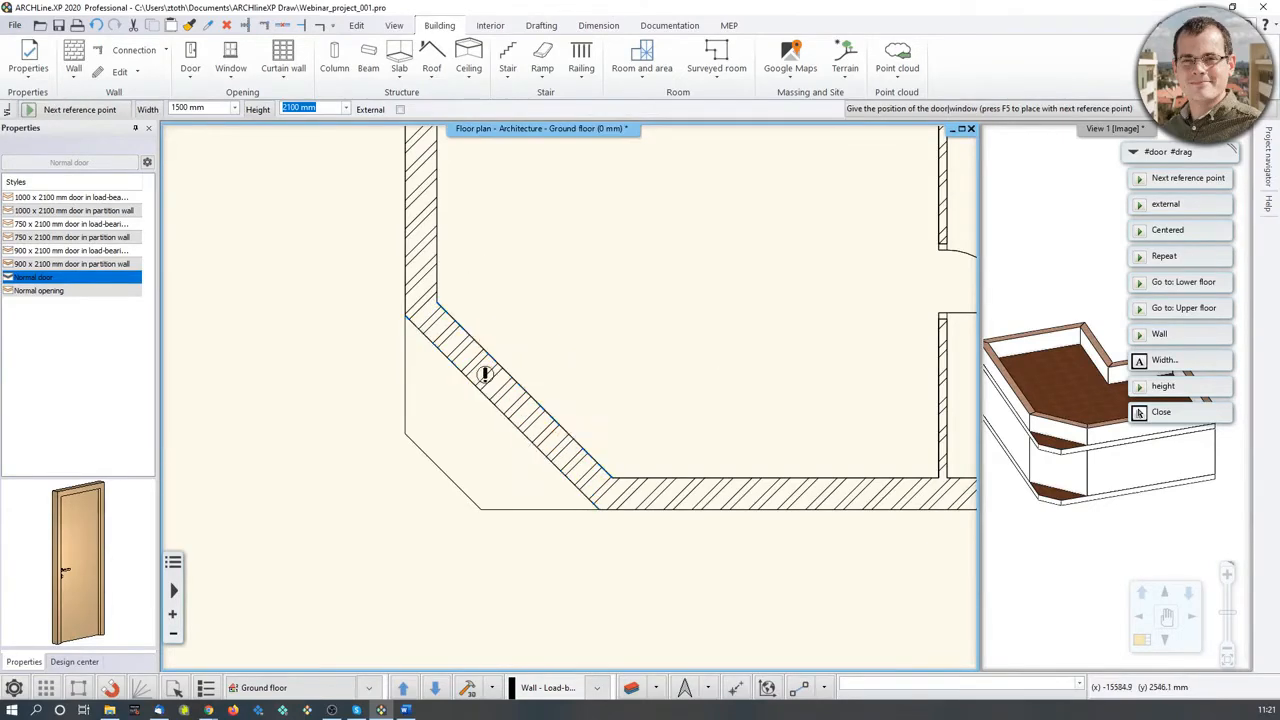
left_click(508, 380)
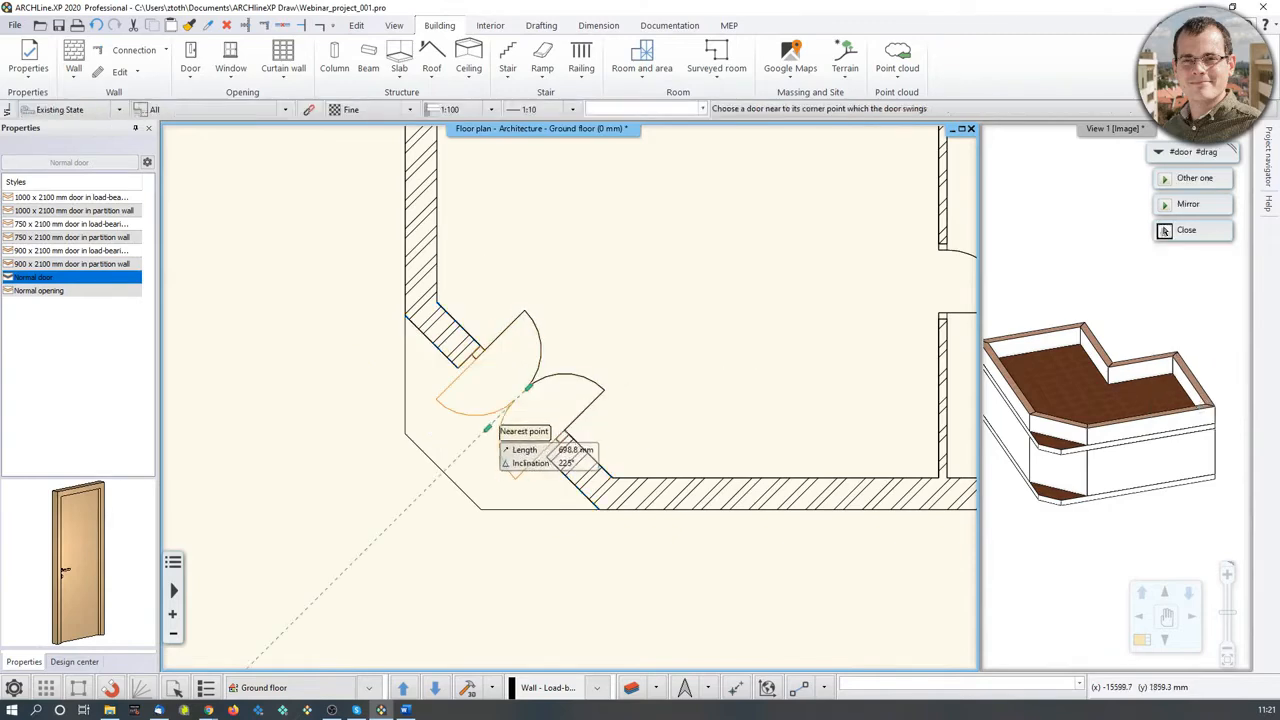
left_click(476, 426)
key("Escape")
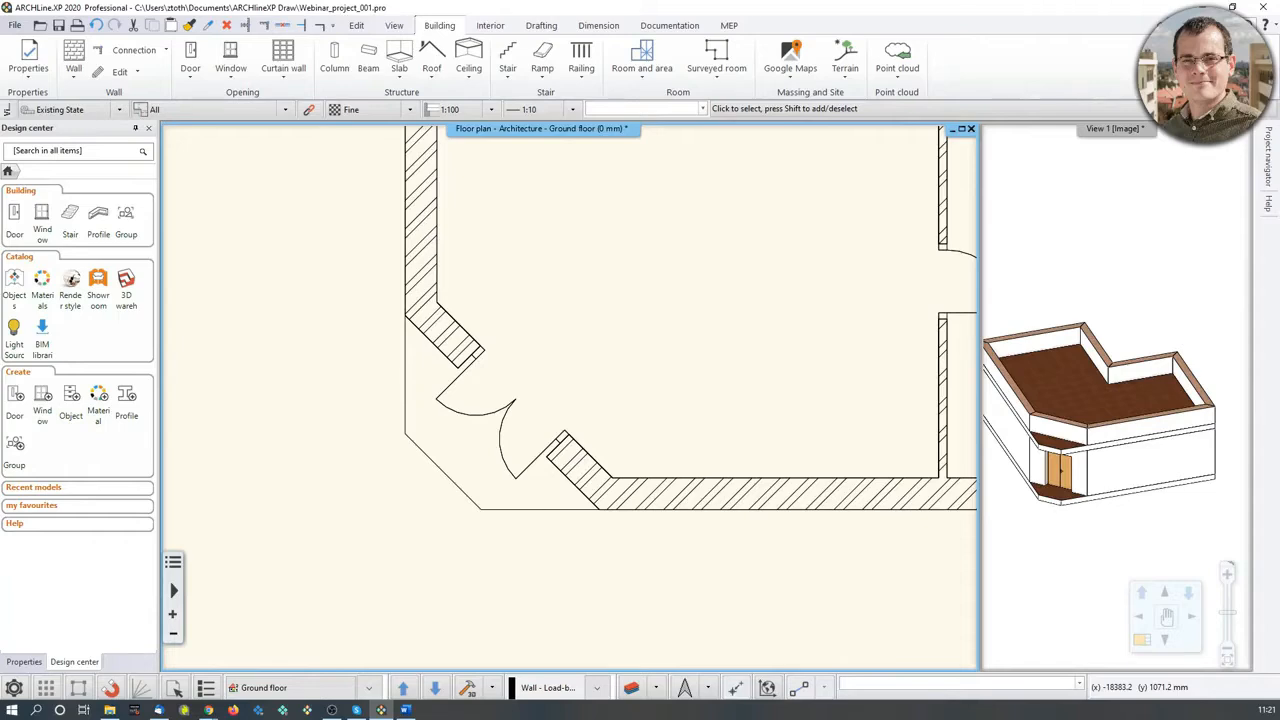
Edit the new double door and search the whole door catalogue for "double ent. door with".
left_click(515, 418)
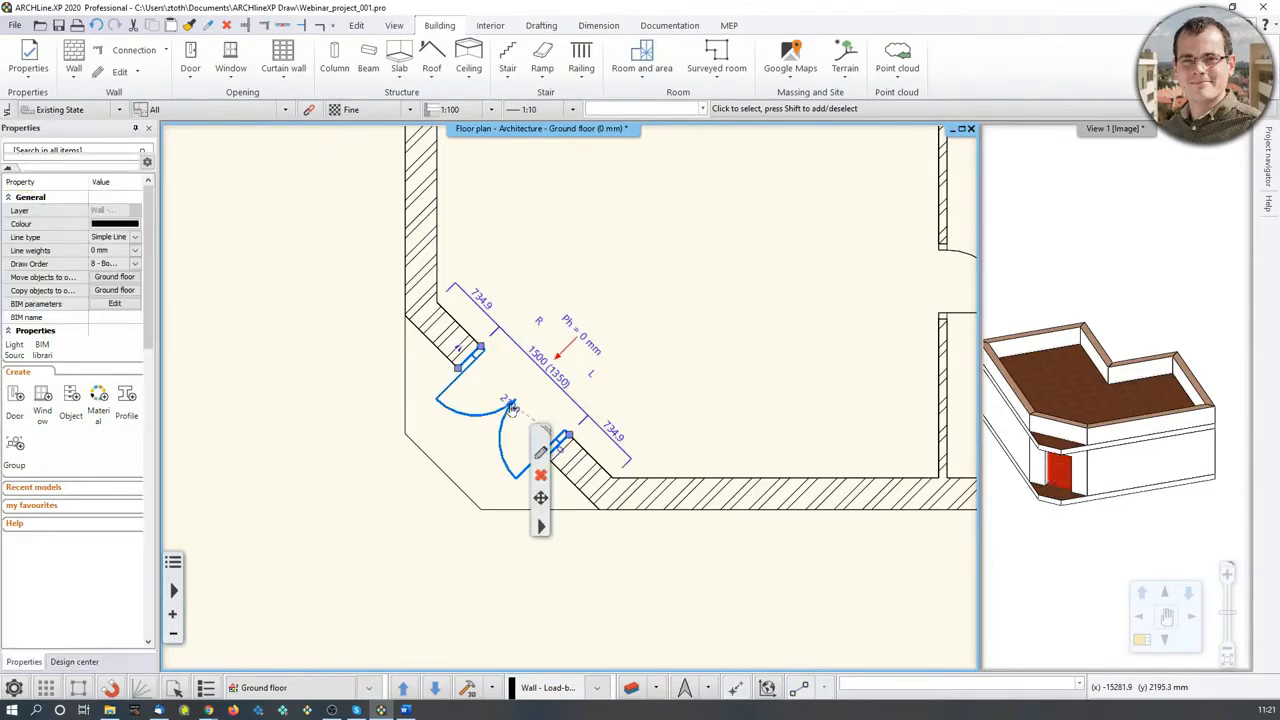
left_click(540, 455)
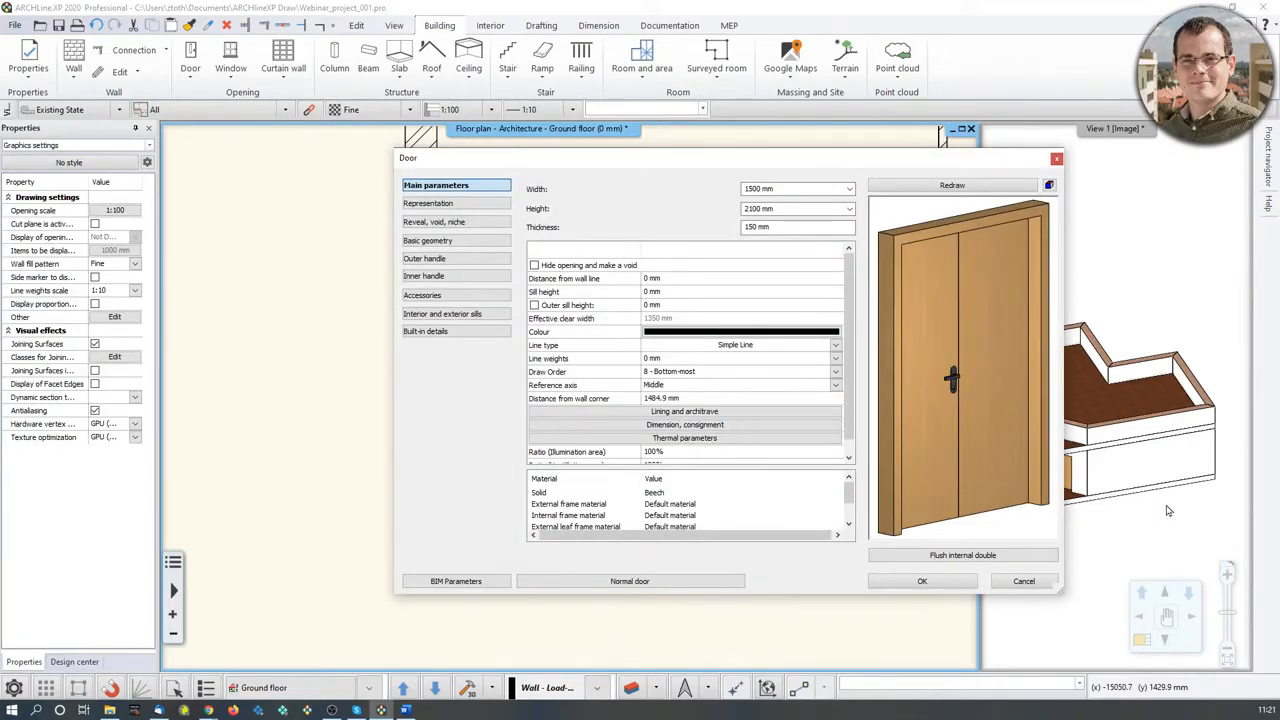
left_click(950, 556)
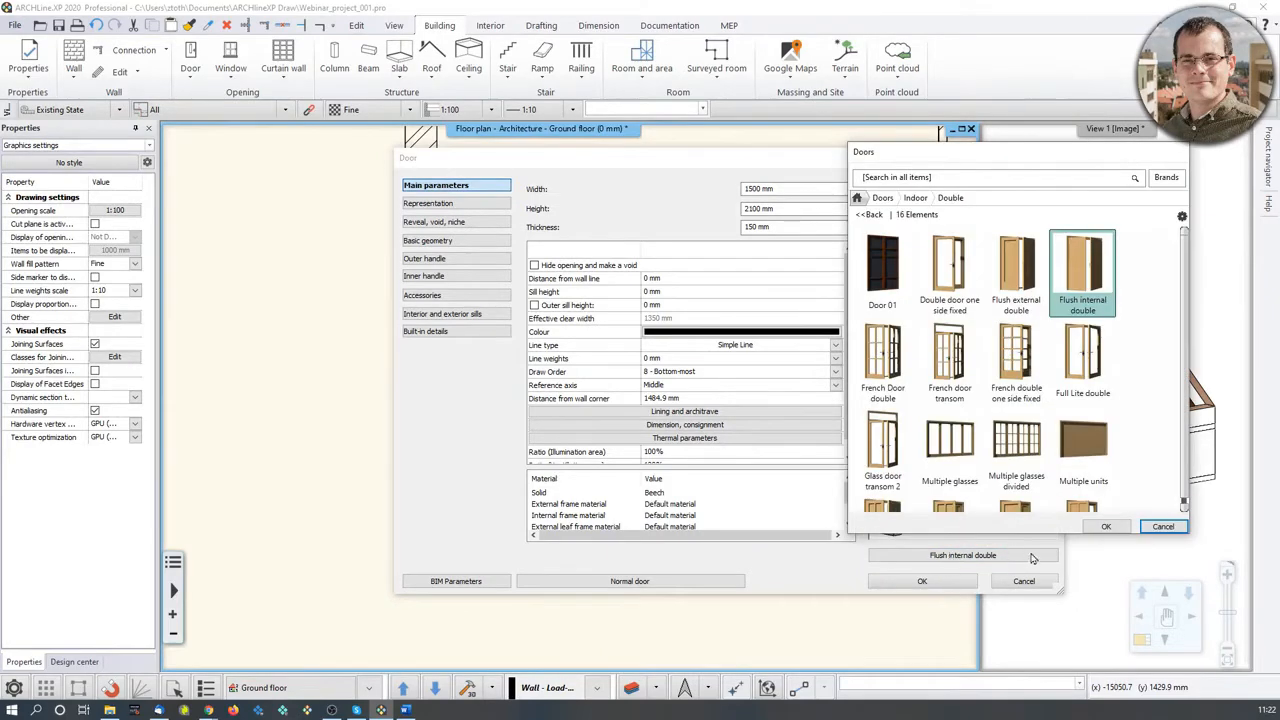
left_click(857, 197)
left_click(908, 177)
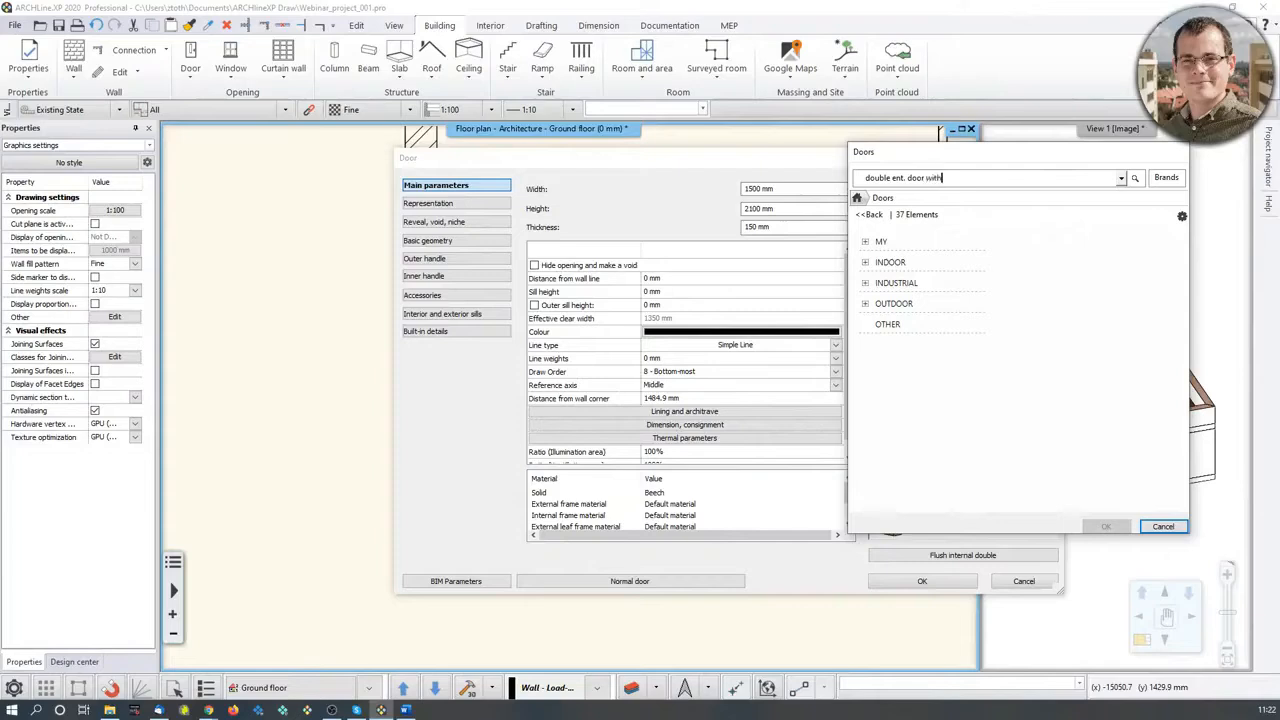
key("Return")
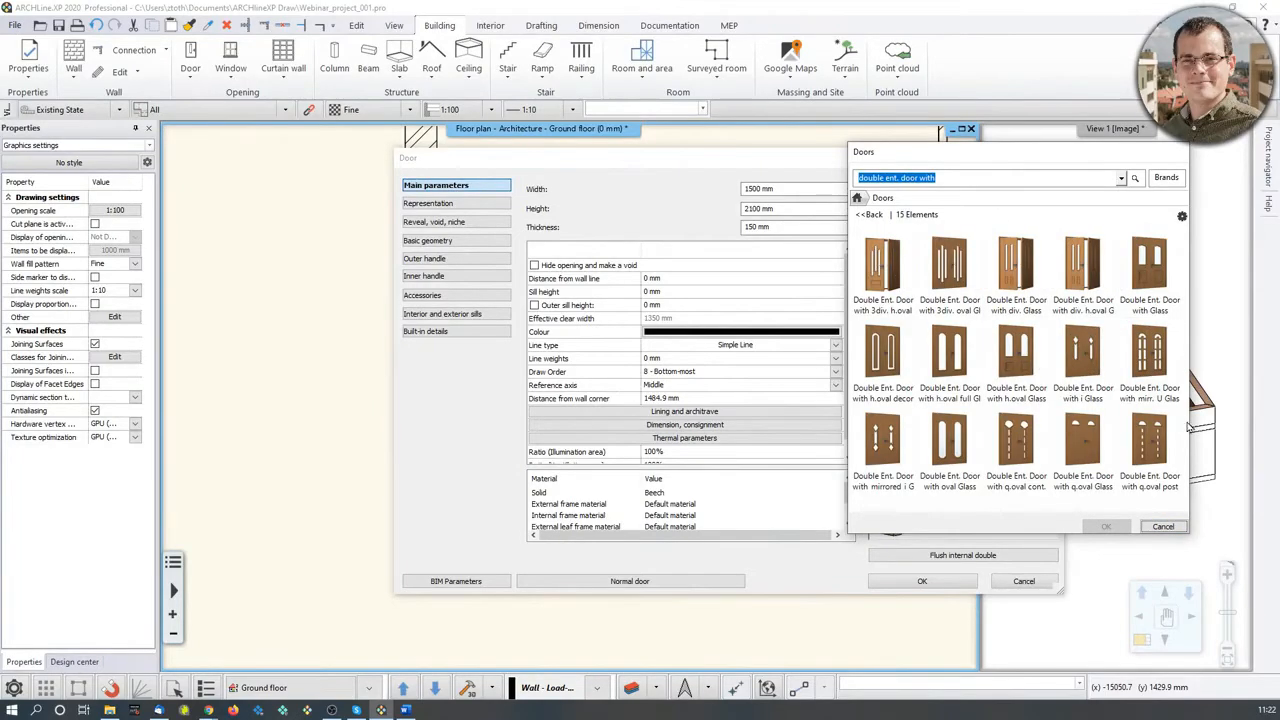
Replace the entrance door with the Double Ent. Door with mirrored i model, keep the previously set dimensions, and check it in 3D.
mouse_move(1148, 388)
mouse_move(1035, 445)
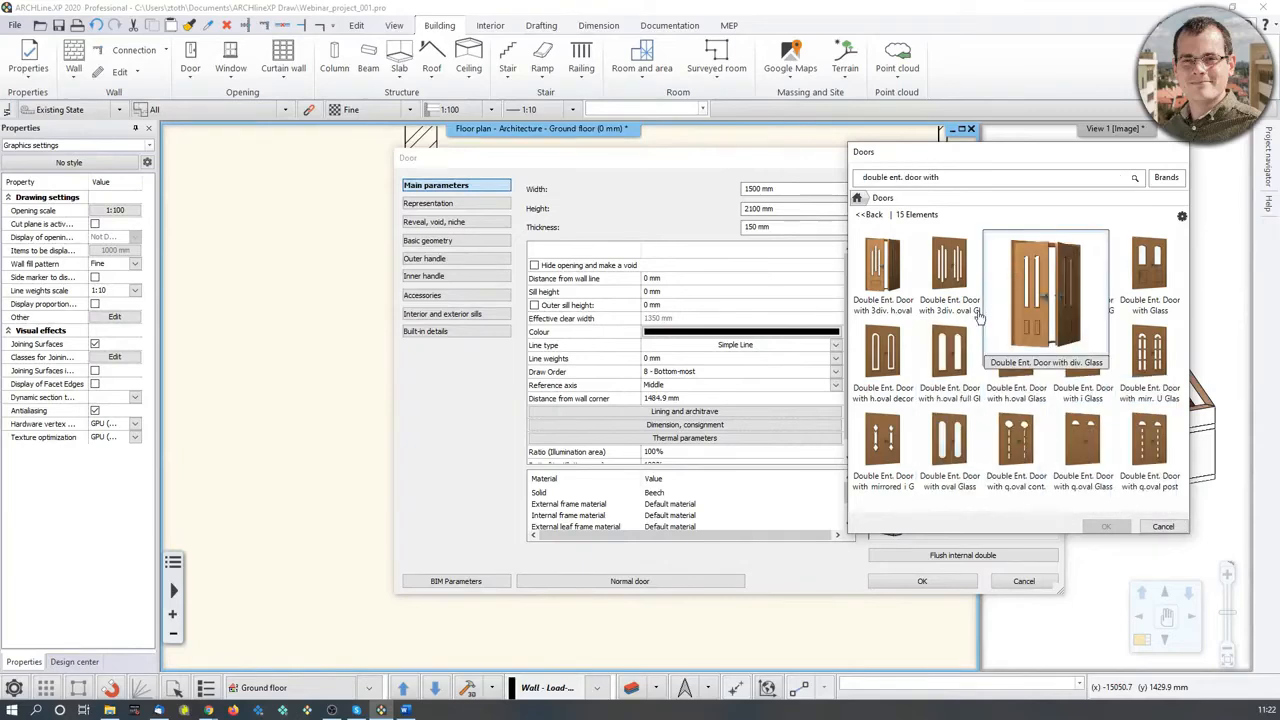
left_click(883, 440)
left_click(1106, 526)
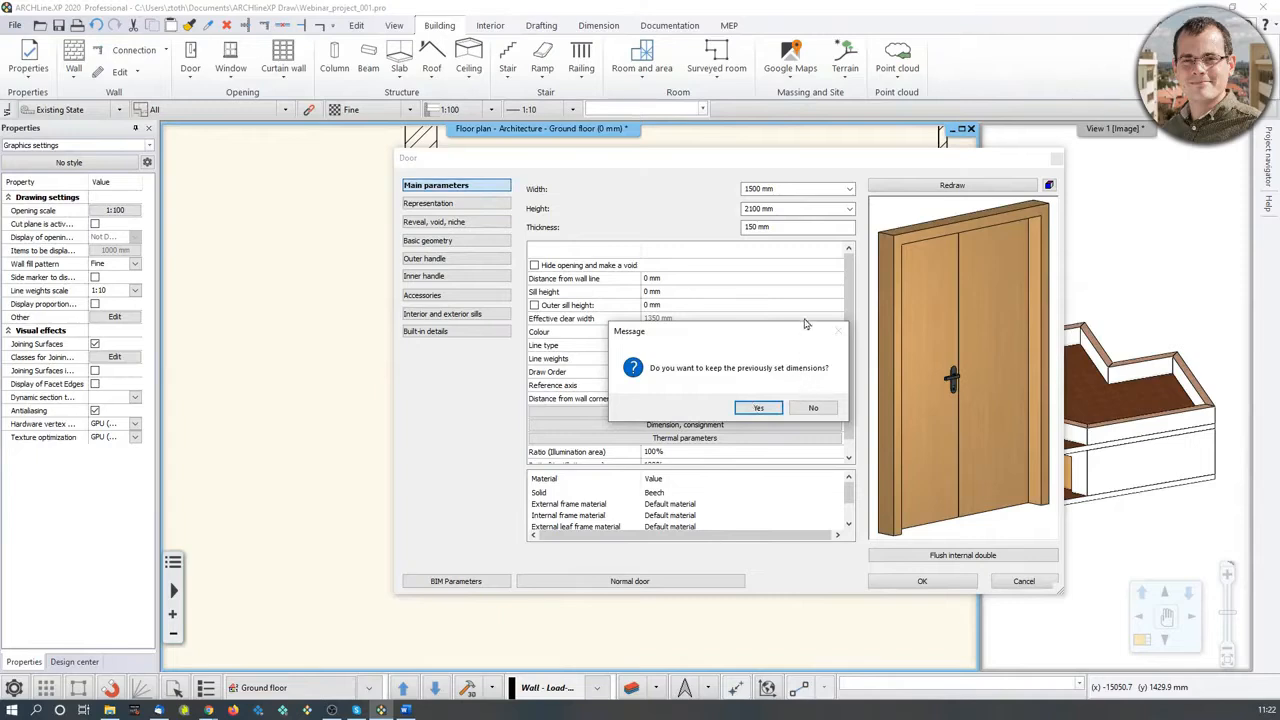
left_click(759, 409)
left_click(962, 583)
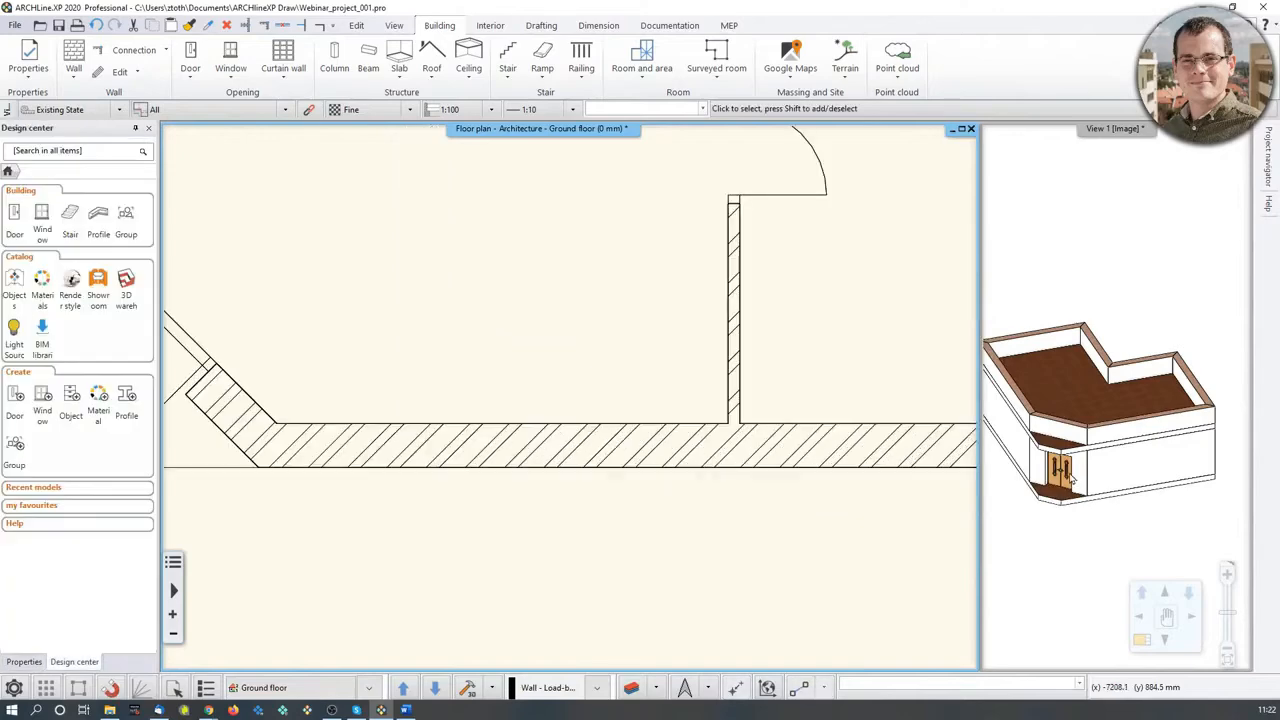
scroll(1073, 480, "up", 5)
scroll(1095, 415, "down", 3)
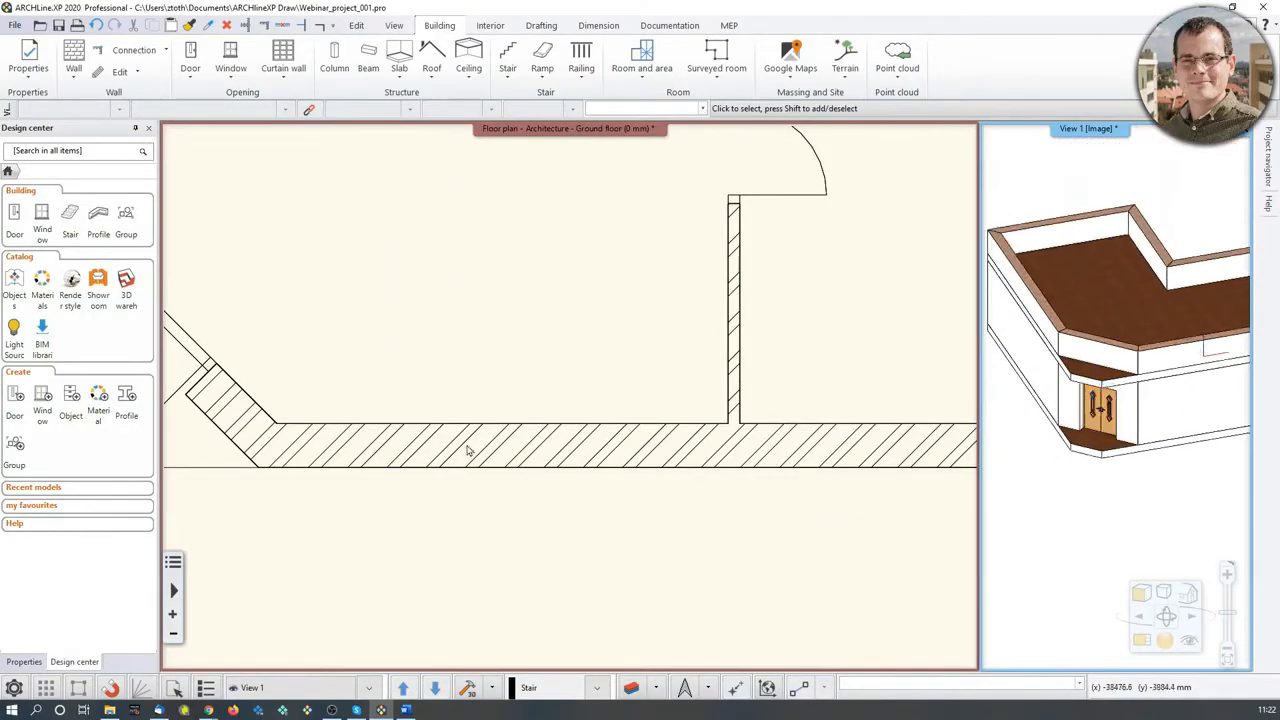
Set the default window size to 1200 mm wide and 1500 mm high in the window properties.
scroll(500, 480, "down", 4)
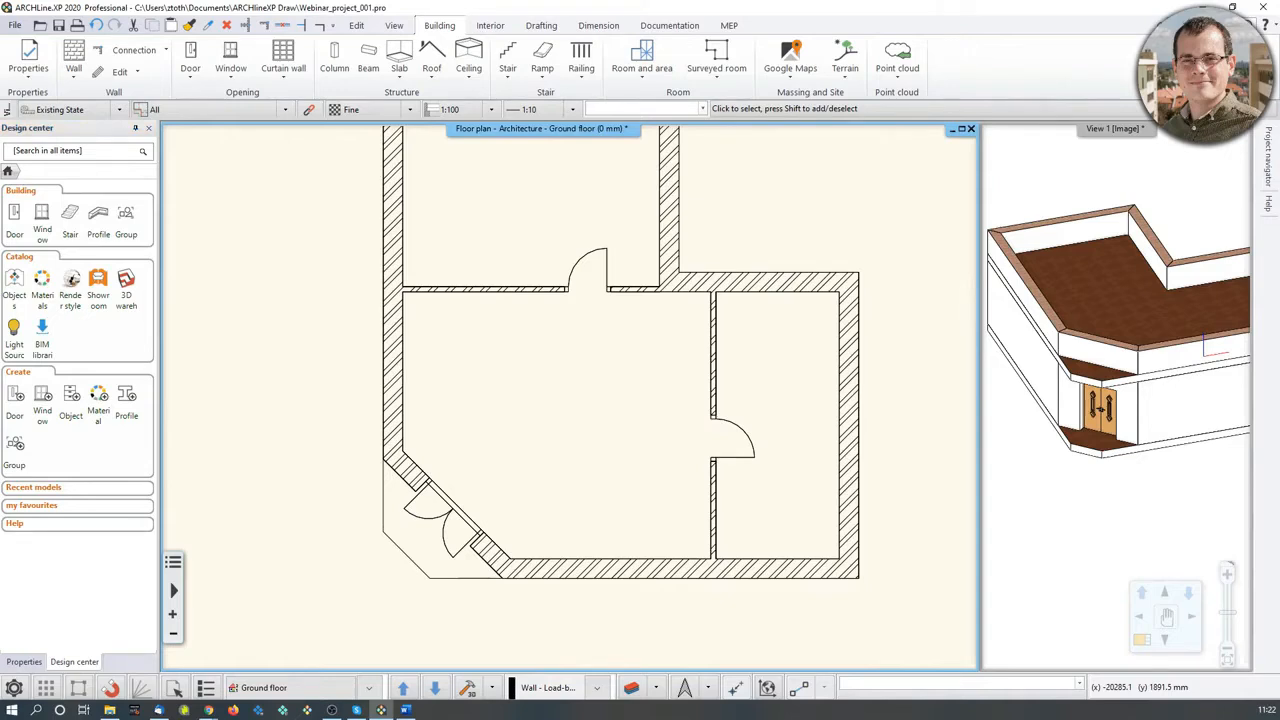
middle_click_drag(563, 428, 565, 562)
scroll(550, 522, "down", 1)
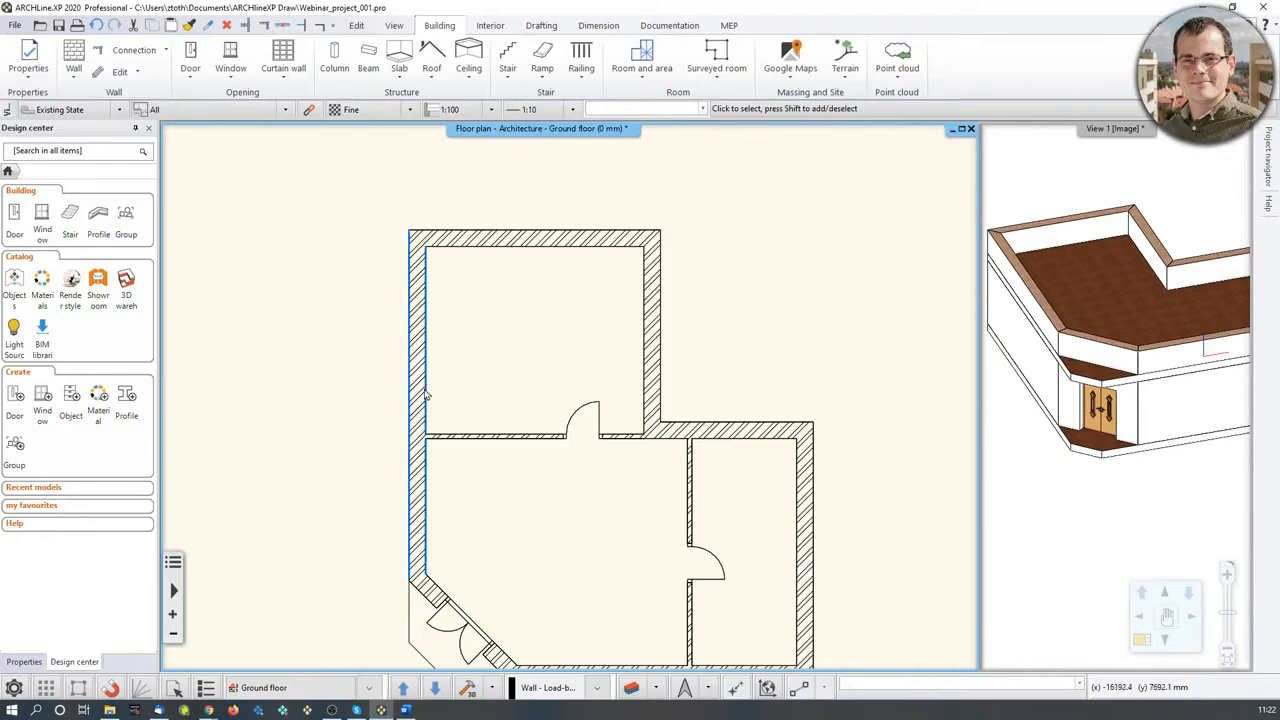
right_click(235, 58)
left_click(252, 64)
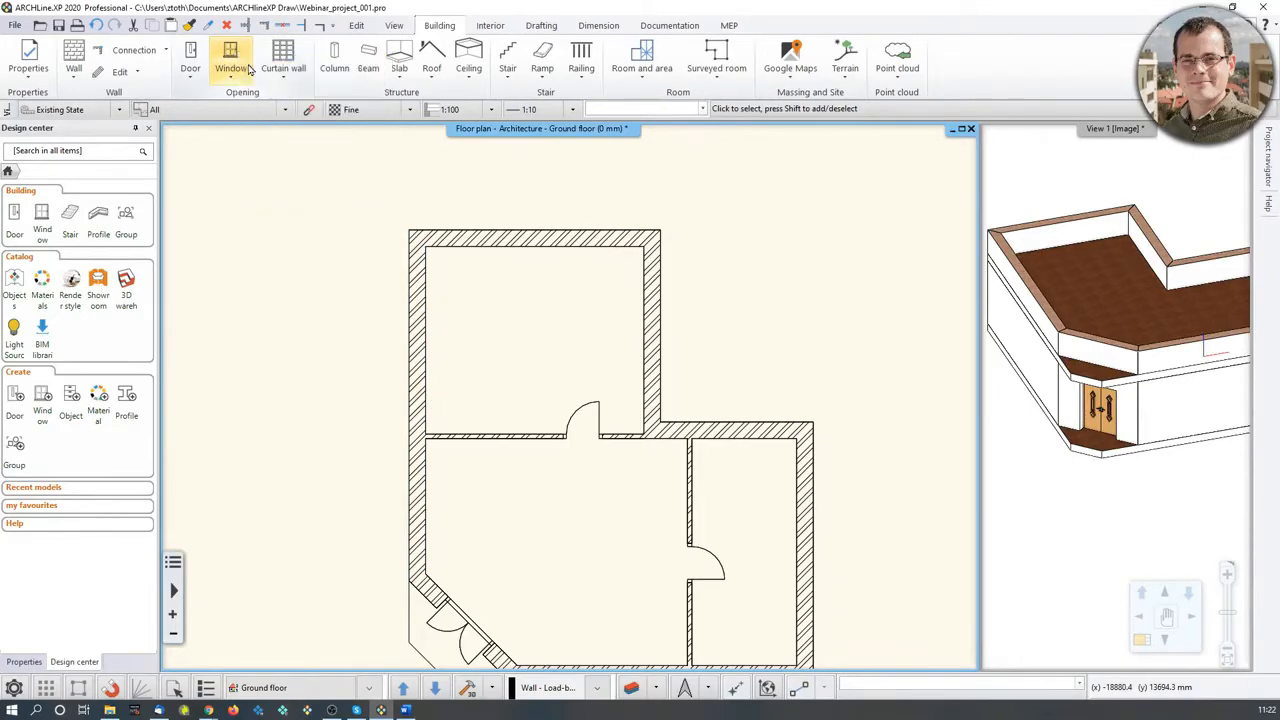
double_click(775, 190)
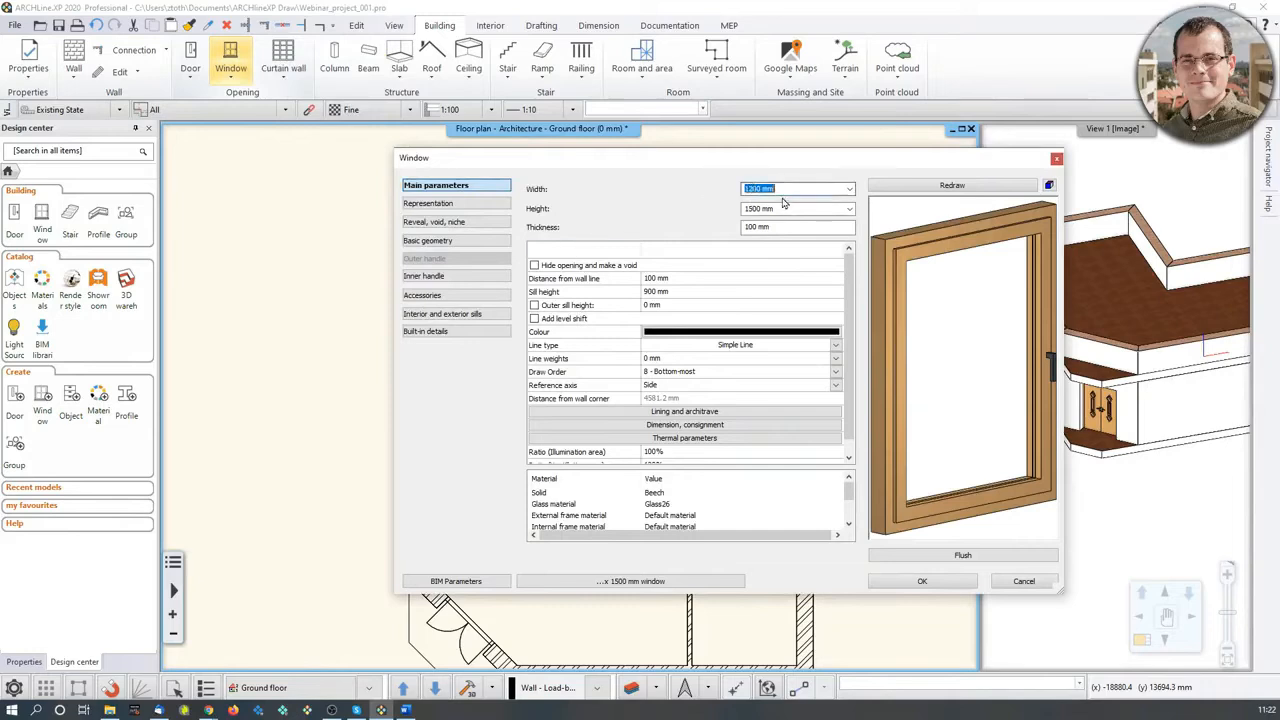
type("1500")
left_click(918, 581)
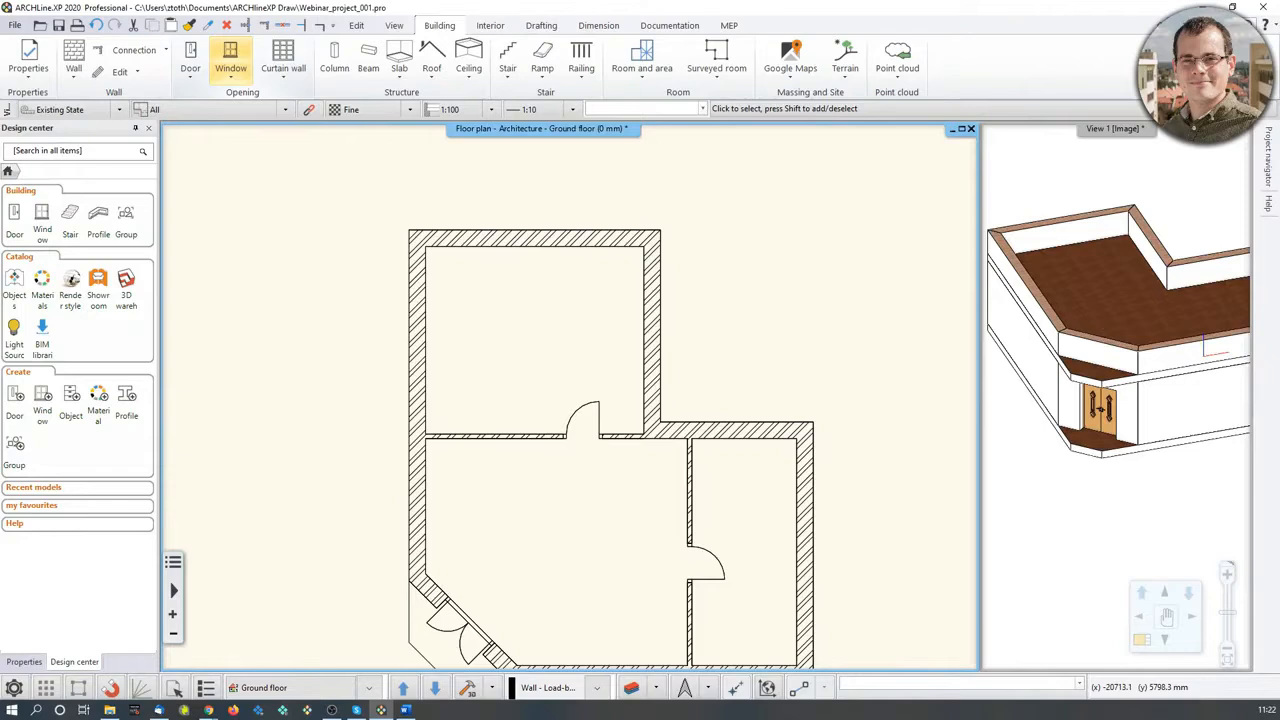
Place a single 1200 x 1500 mm window in the upper room's left exterior wall, 1000 mm from the upper inner corner.
left_click(231, 58)
left_click(229, 57)
left_click(225, 124)
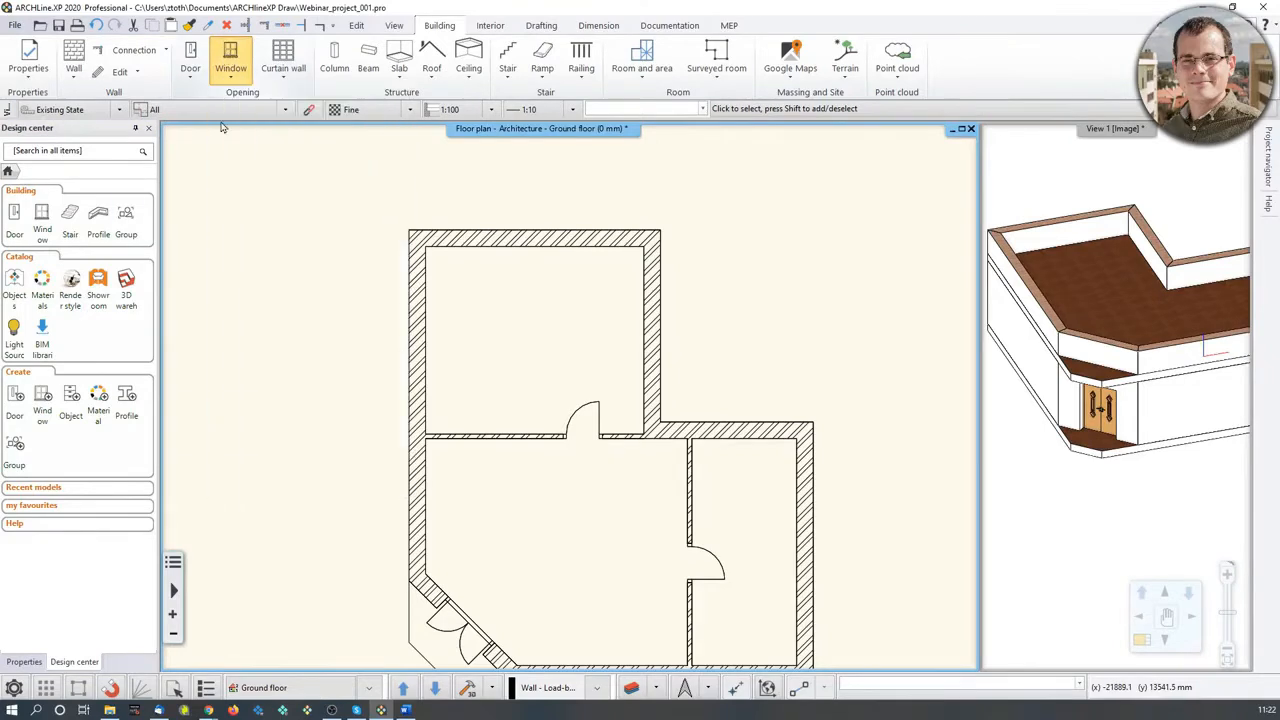
scroll(430, 318, "up", 3)
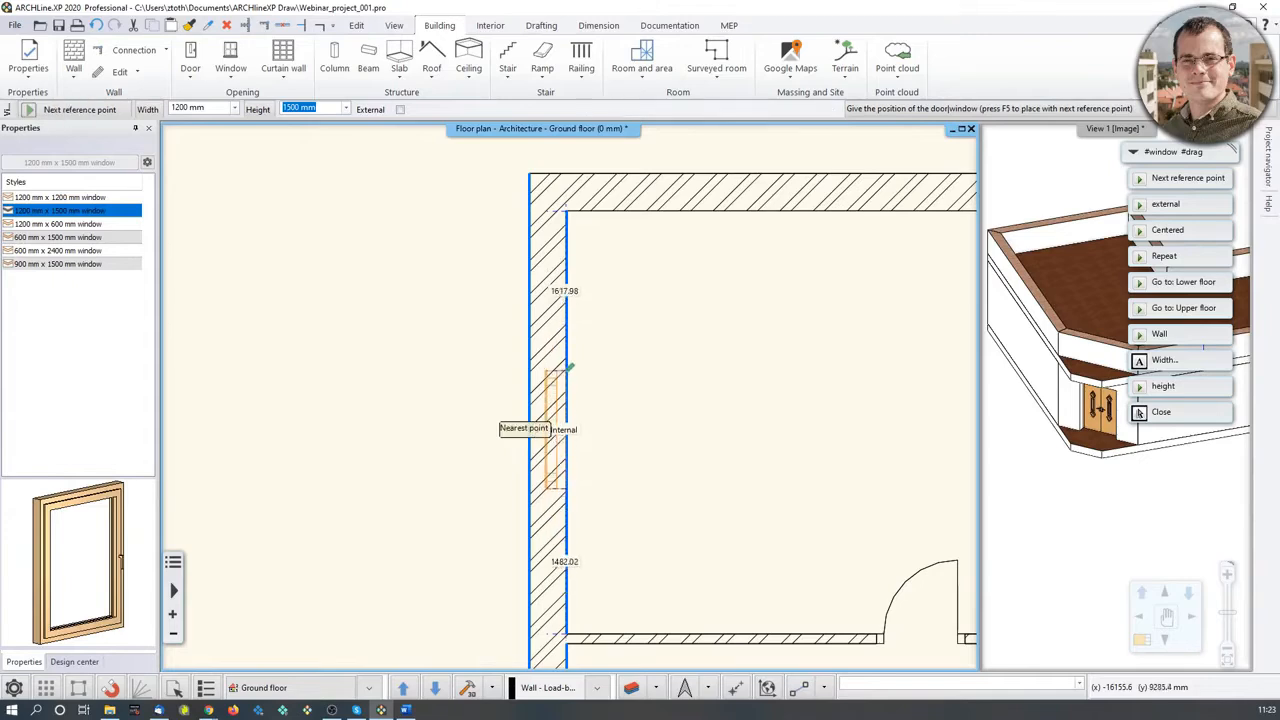
key("Return")
type("1000")
key("Return")
key("Escape")
middle_click_drag(1120, 372, 1146, 346)
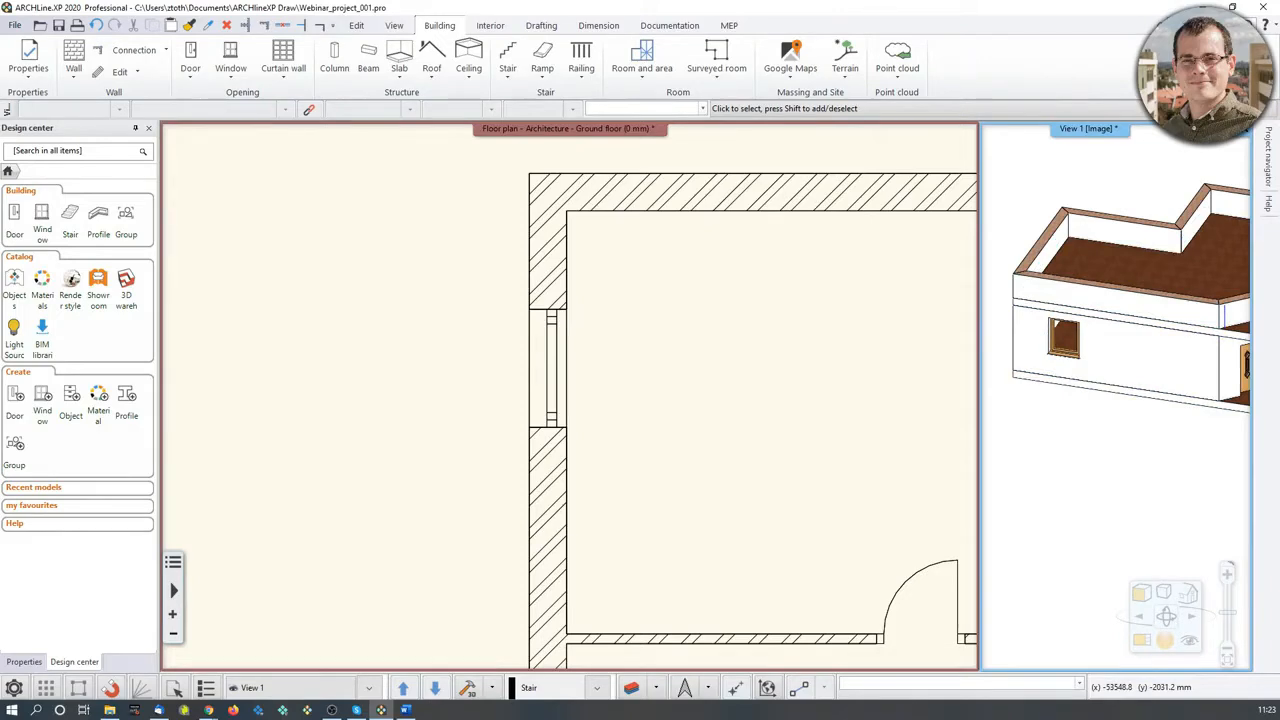
Place a second single 1200 x 1500 mm window in the left exterior wall, 1000 mm below the horizontal partition wall.
middle_click_drag(567, 667, 535, 256)
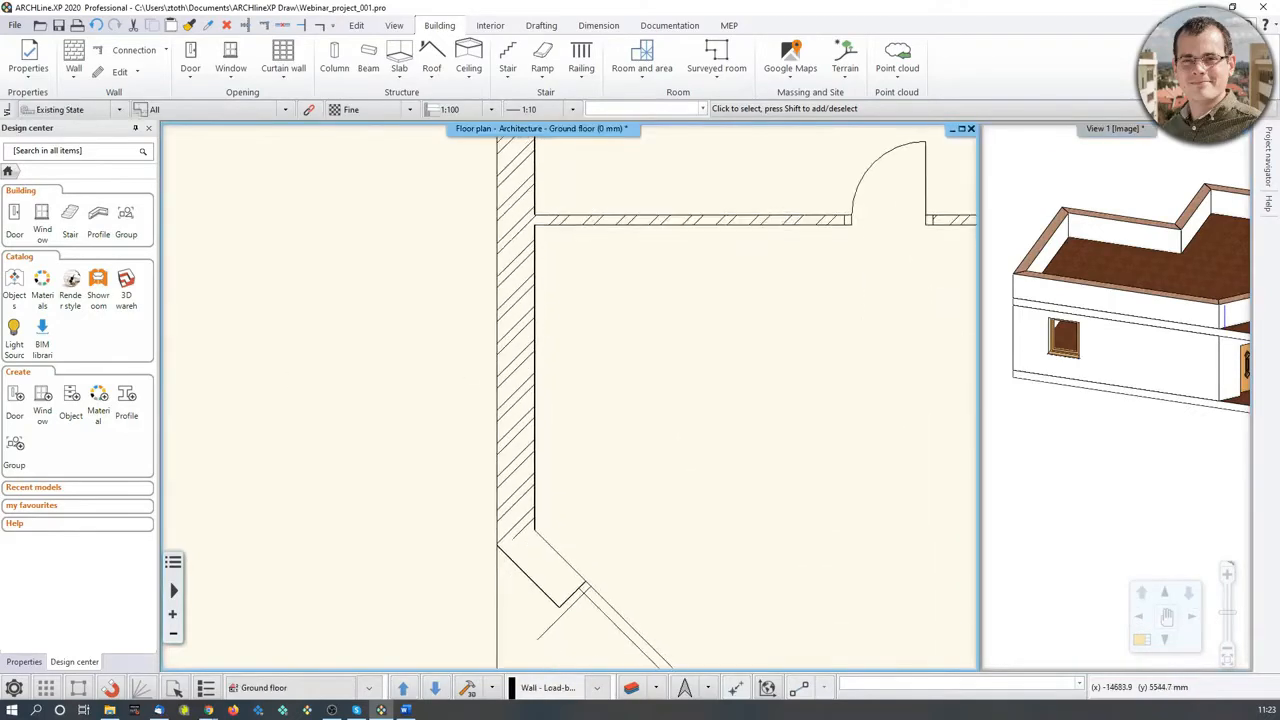
left_click(230, 62)
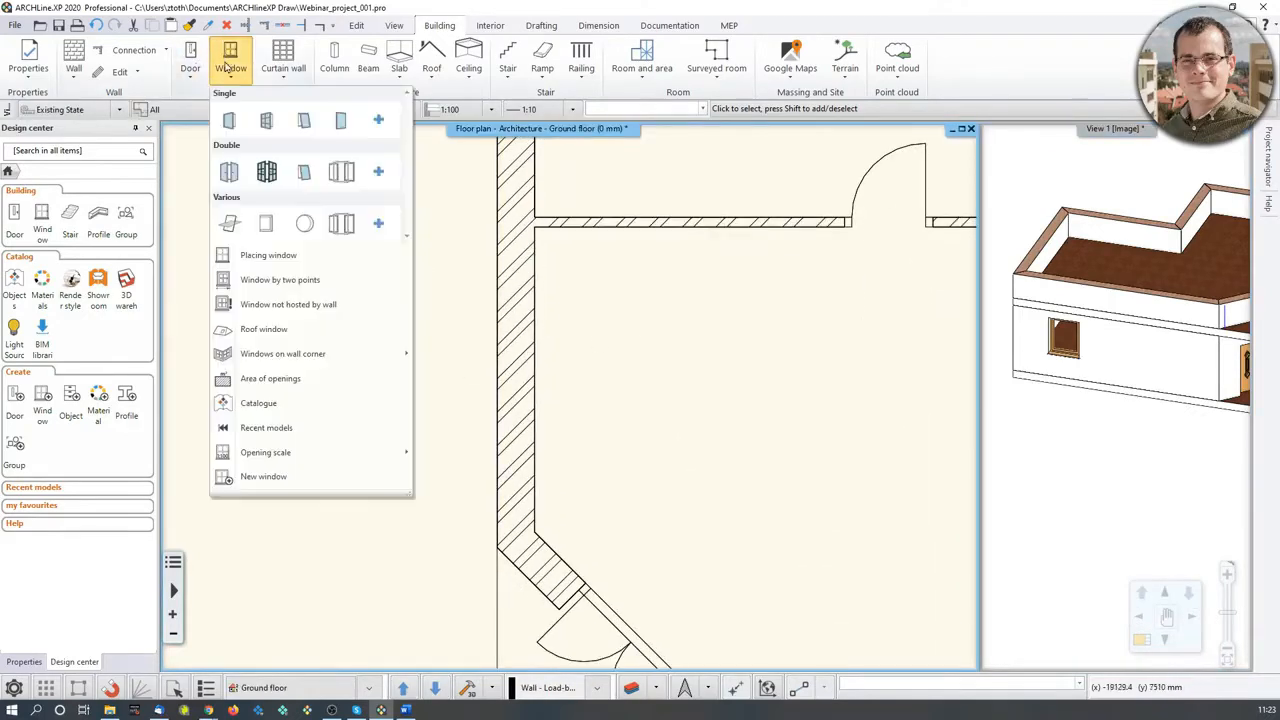
left_click(230, 120)
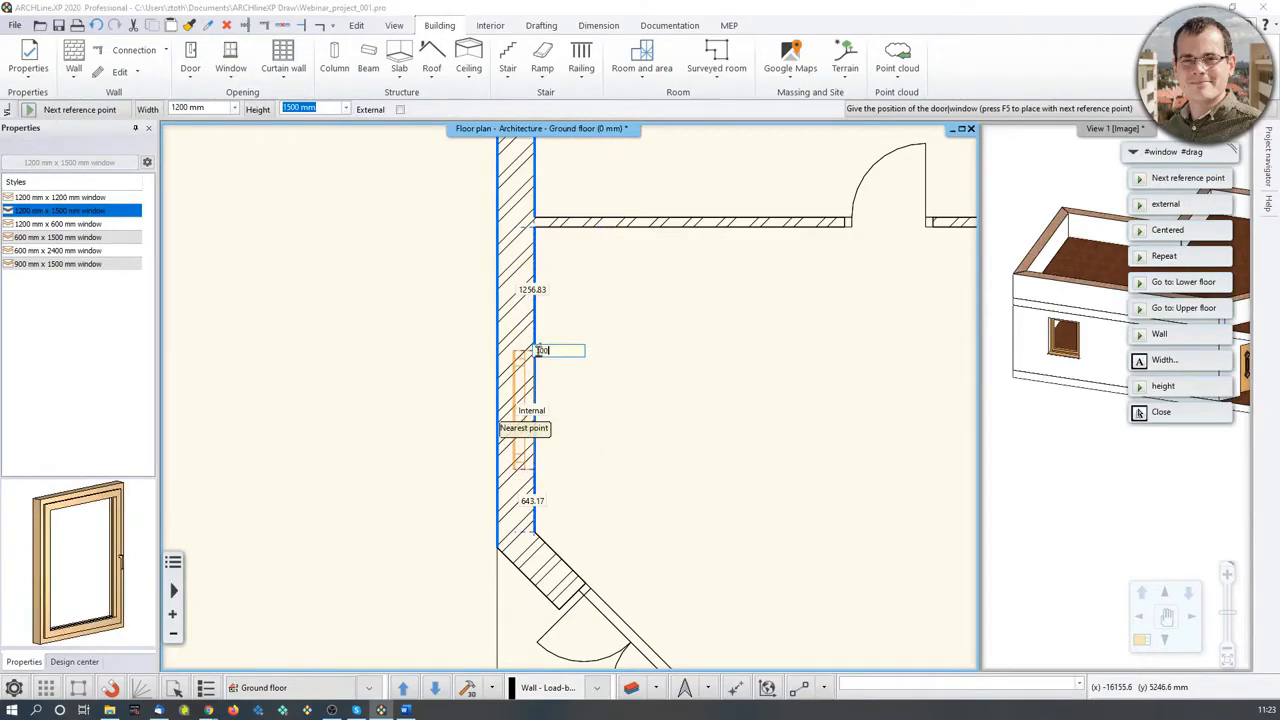
key("Return")
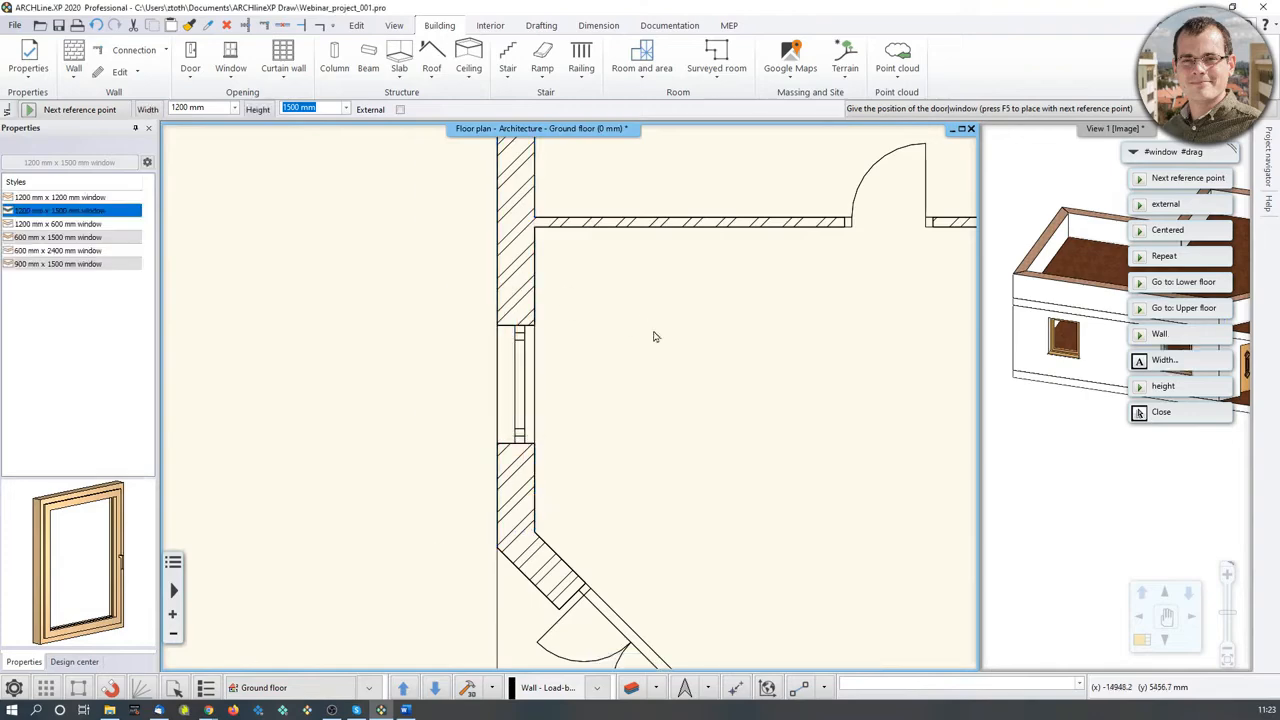
key("Escape")
middle_click_drag(1206, 336, 1158, 378)
scroll(1158, 378, "down", 1)
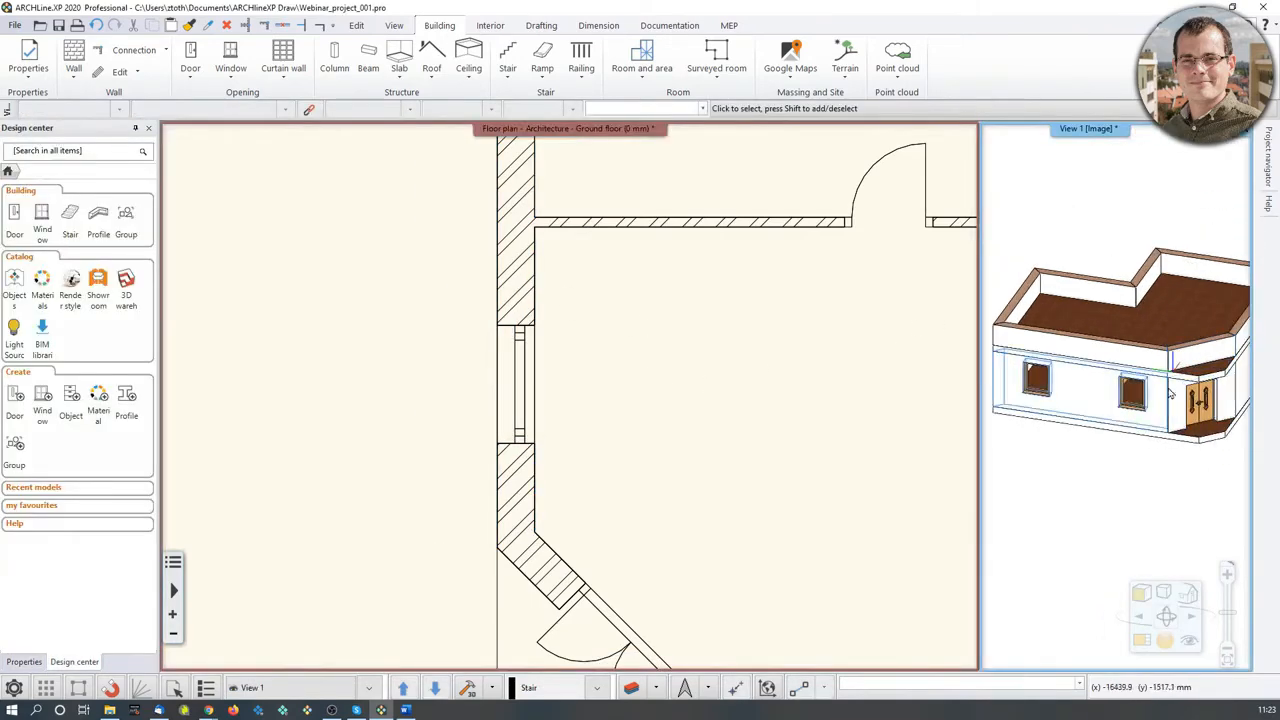
Bring the 3D model into the main view and examine the new windows and entrance door from several angles.
scroll(636, 466, "down", 3)
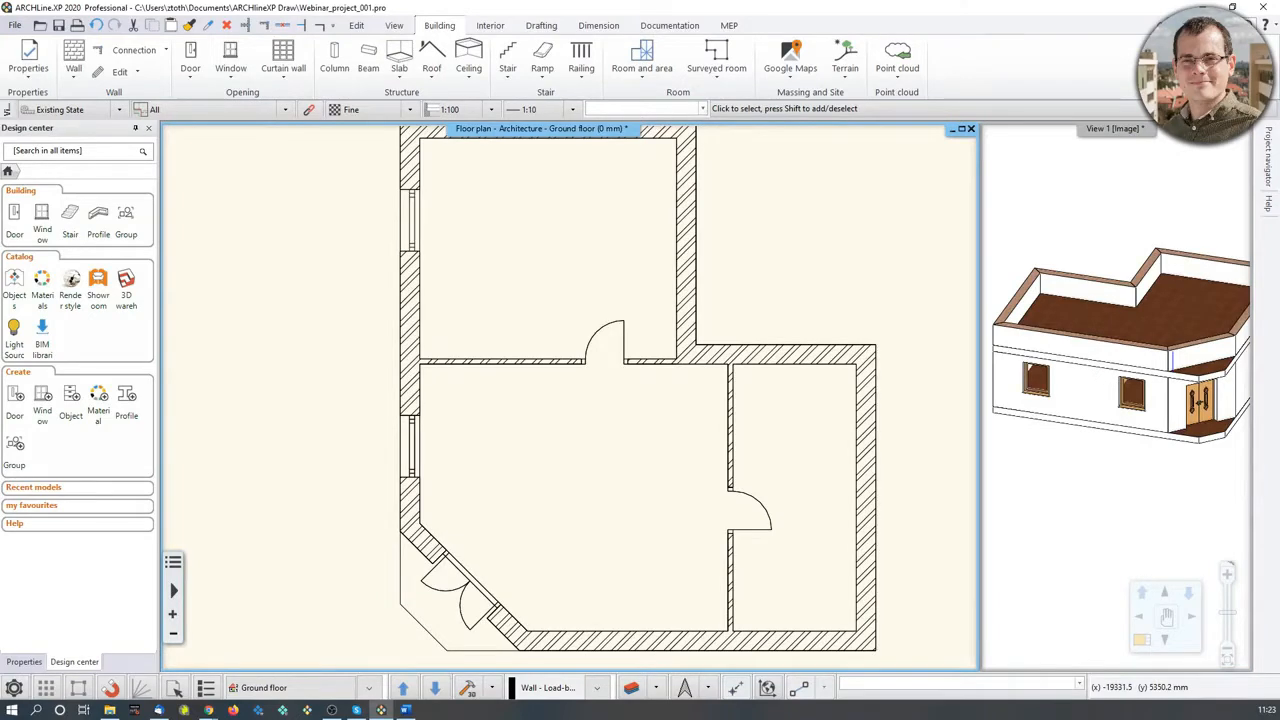
middle_click_drag(1160, 460, 1120, 443)
scroll(1147, 466, "down", 2)
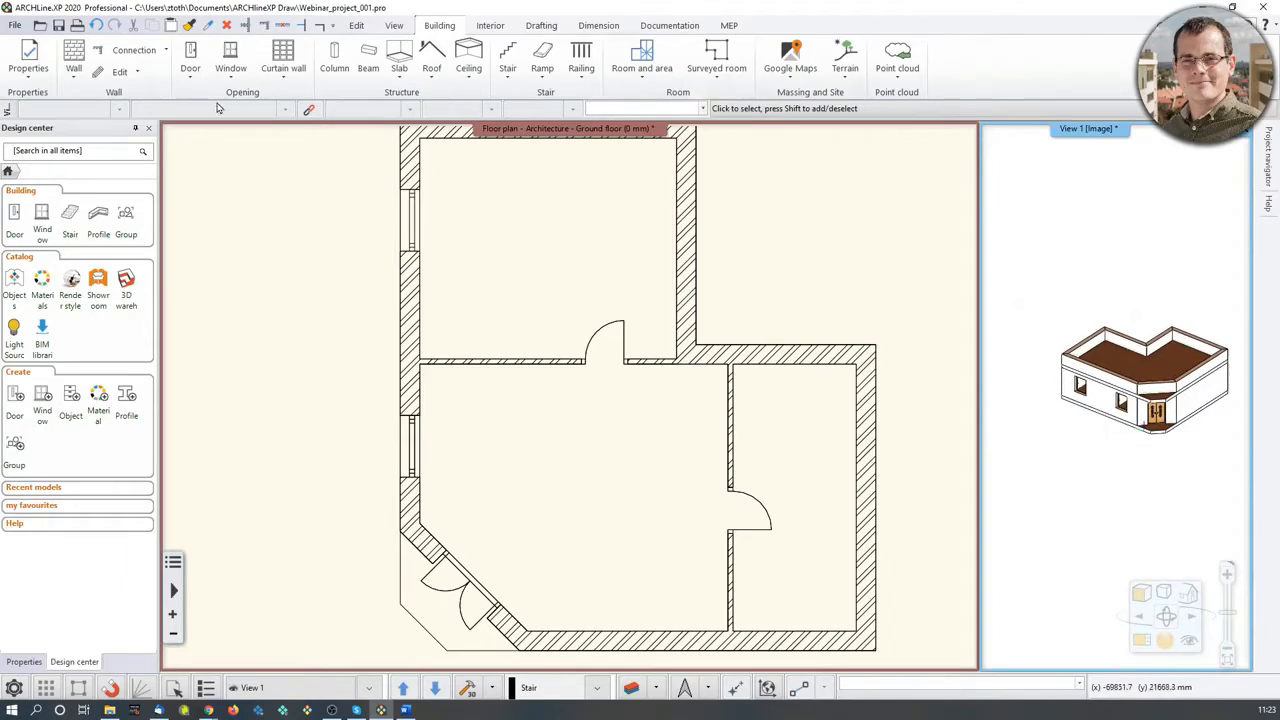
middle_click_drag(1150, 388, 1145, 384)
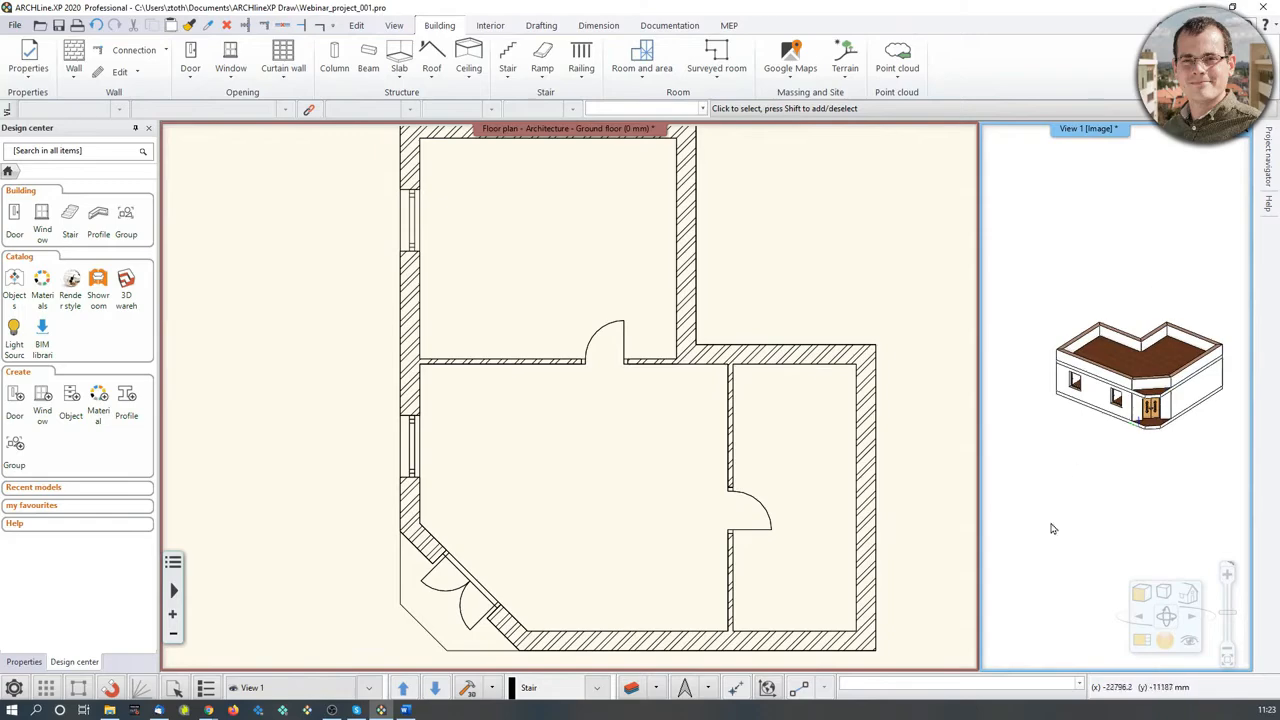
left_click(1141, 642)
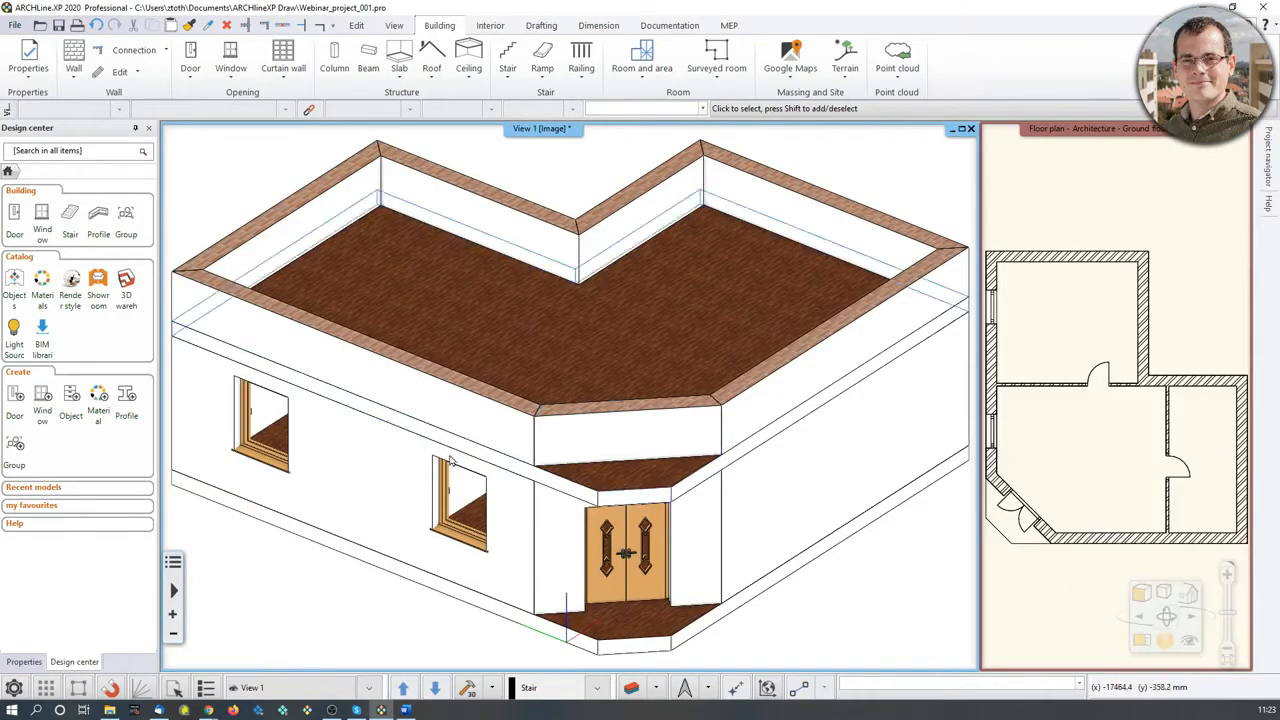
middle_click_drag(492, 470, 539, 437, "shift")
middle_click_drag(539, 437, 563, 471)
middle_click_drag(513, 421, 462, 308, "shift")
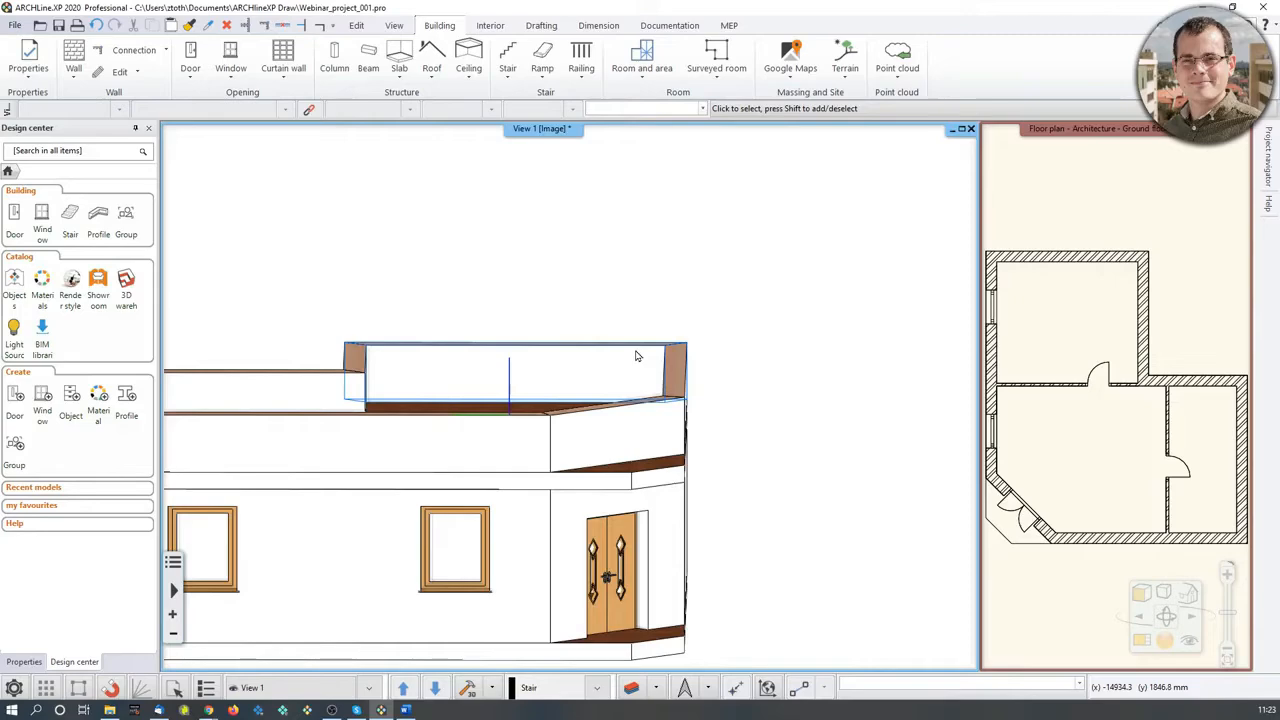
middle_click_drag(626, 349, 528, 403, "shift")
middle_click_drag(329, 602, 518, 448)
scroll(457, 514, "up", 3)
scroll(520, 452, "up", 6)
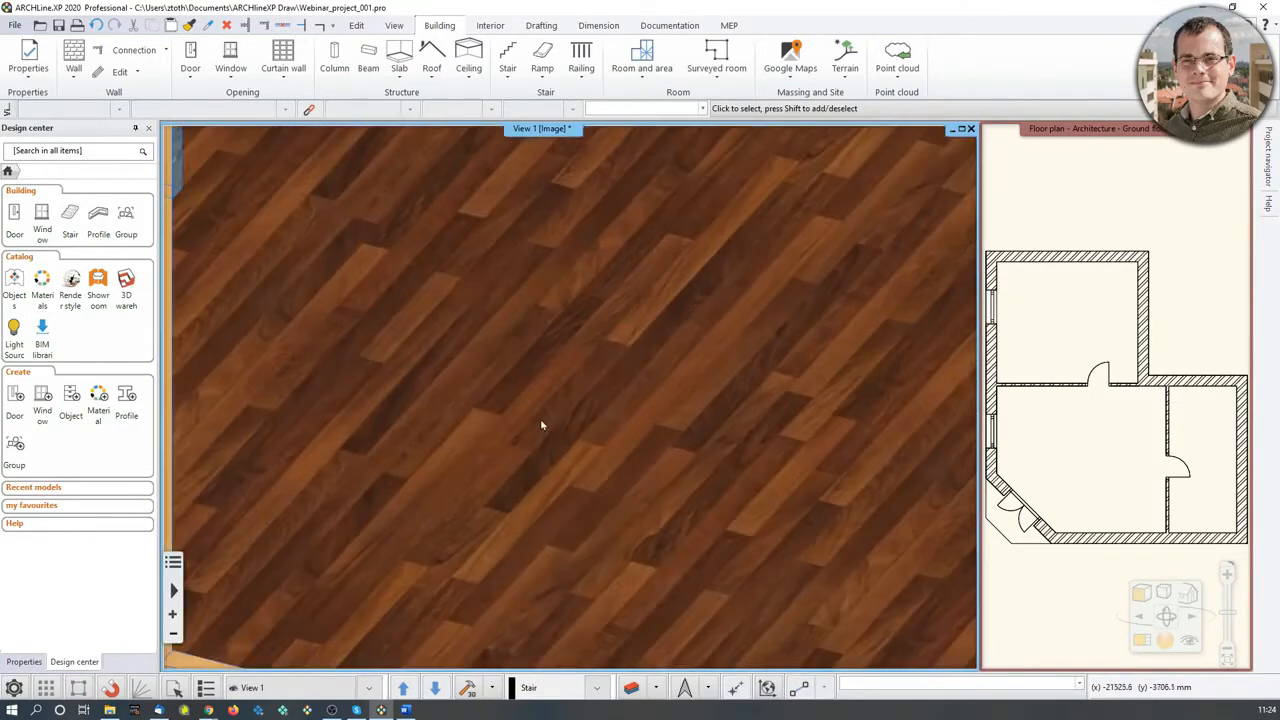
scroll(541, 425, "down", 7)
middle_click_drag(900, 432, 631, 451)
scroll(629, 447, "up", 4)
scroll(629, 449, "up", 1)
scroll(600, 410, "down", 8)
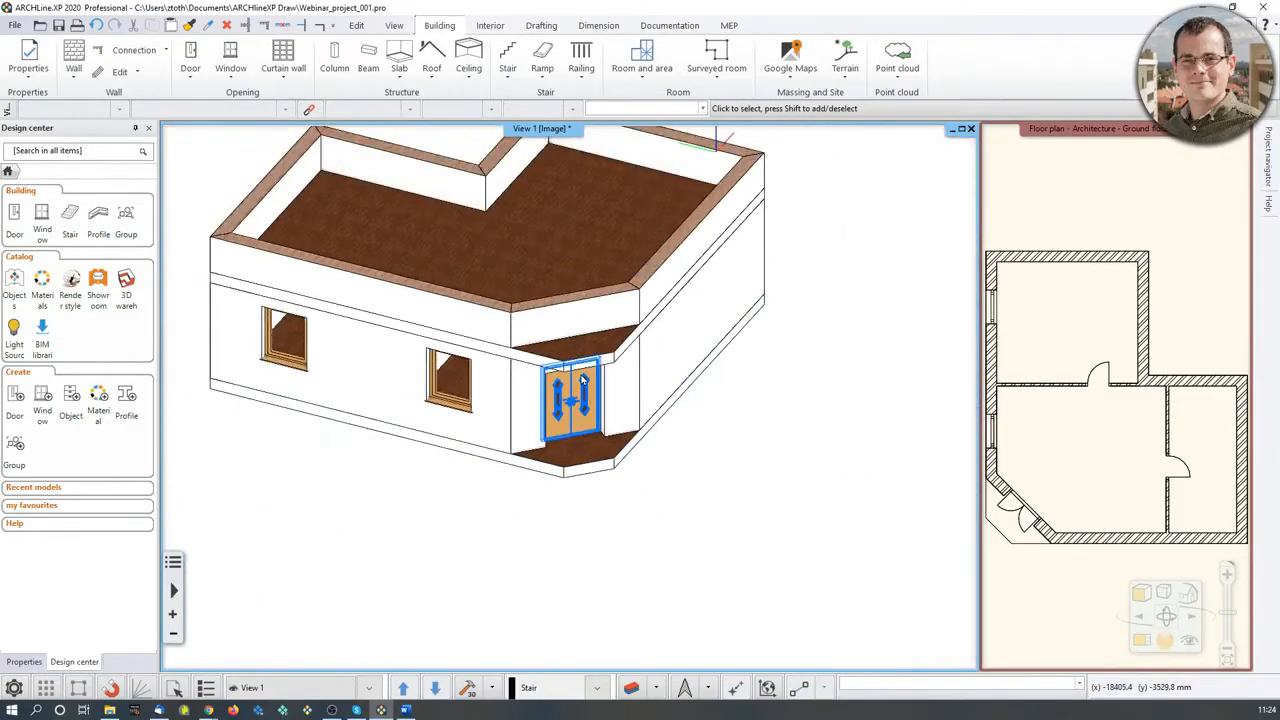
middle_click_drag(582, 379, 582, 436)
scroll(580, 420, "down", 2)
middle_click_drag(622, 391, 603, 425, "shift")
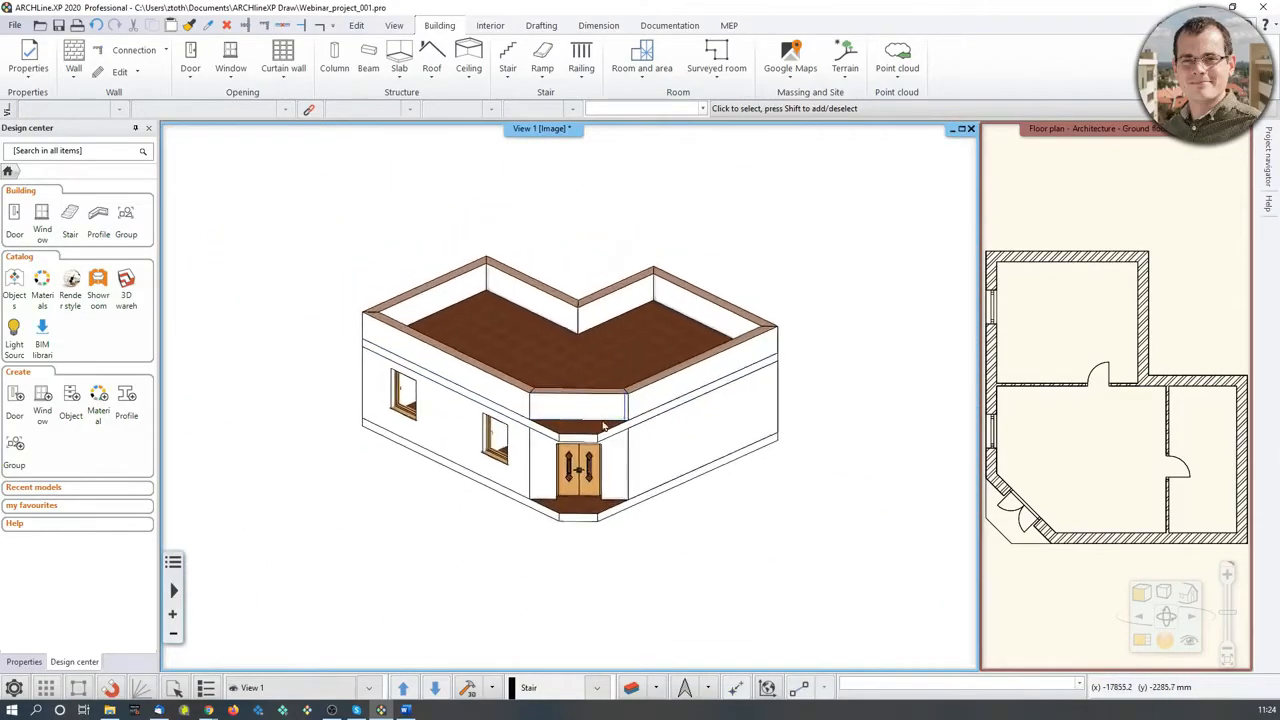
Open the perspective camera settings for the 3D view and show the floor plan in the camera preview.
left_click(1168, 639)
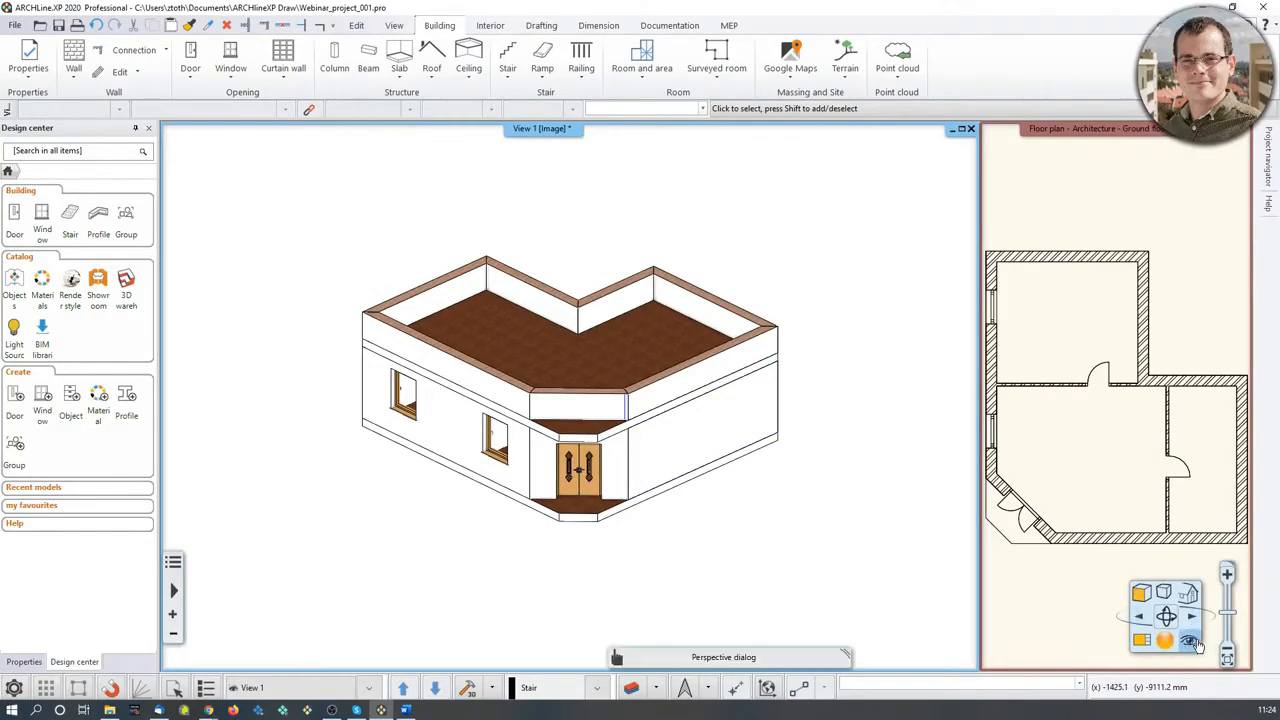
left_click(1189, 641)
left_click_drag(1046, 146, 766, 239)
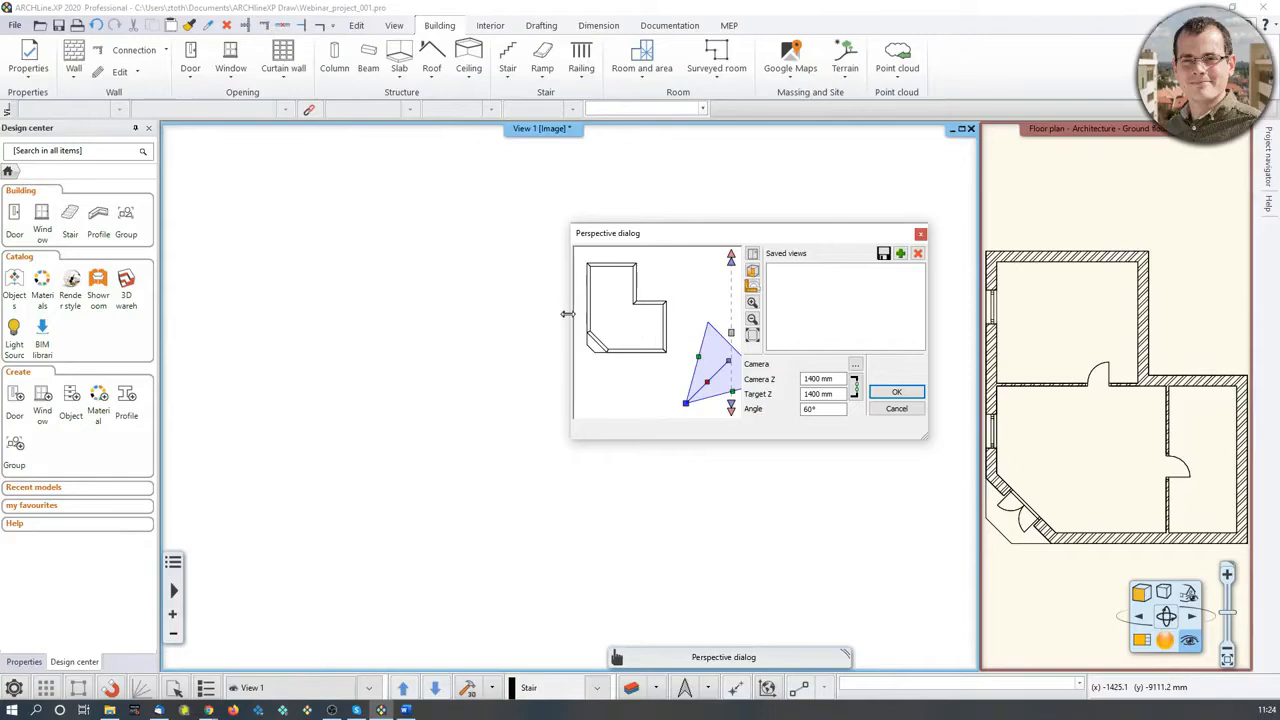
left_click(752, 286)
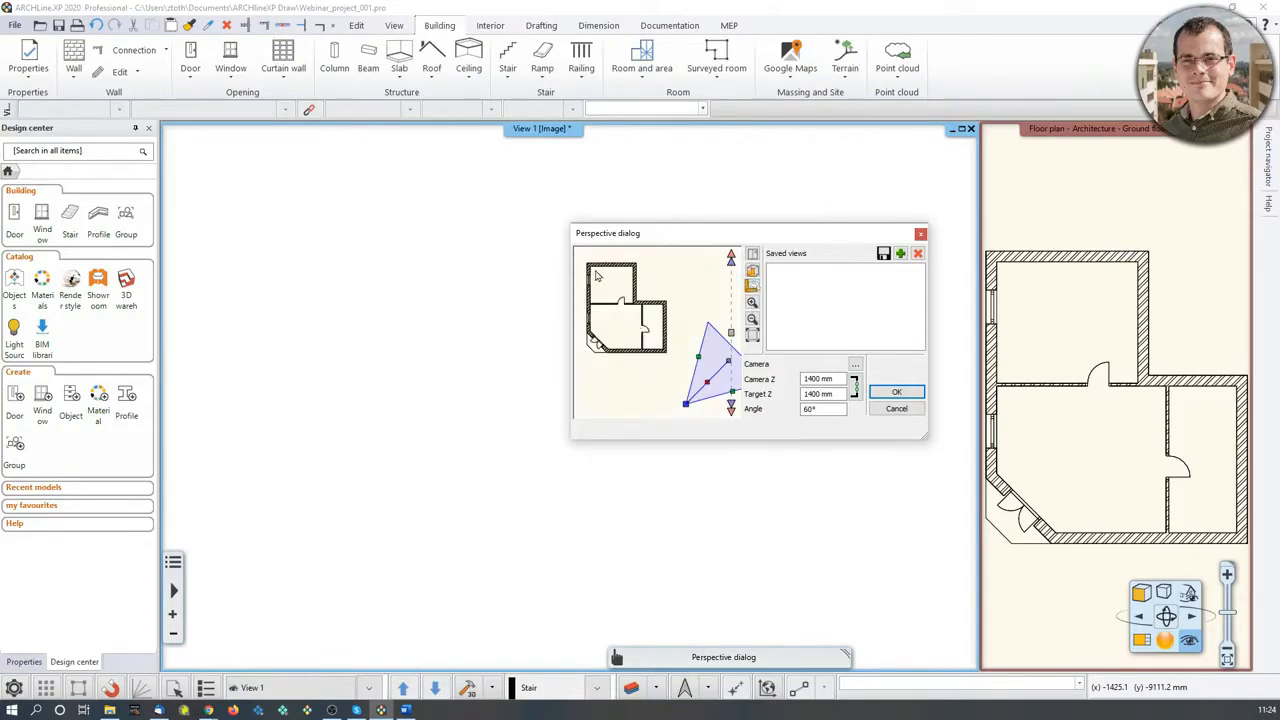
scroll(687, 364, "down", 2)
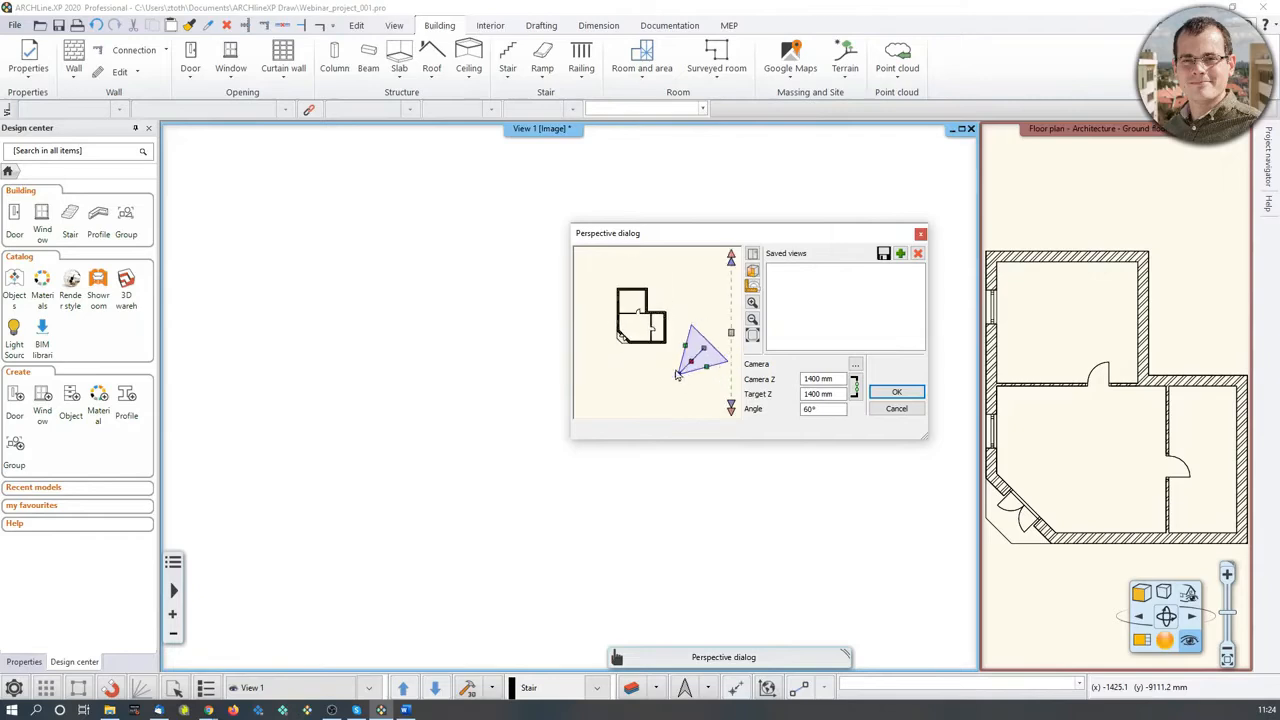
scroll(706, 352, "up", 2)
Place the perspective camera inside the large lower room, looking diagonally from its lower right area toward the upper left corner.
left_click_drag(681, 343, 598, 317)
middle_click_drag(600, 318, 668, 346)
scroll(668, 346, "down", 1)
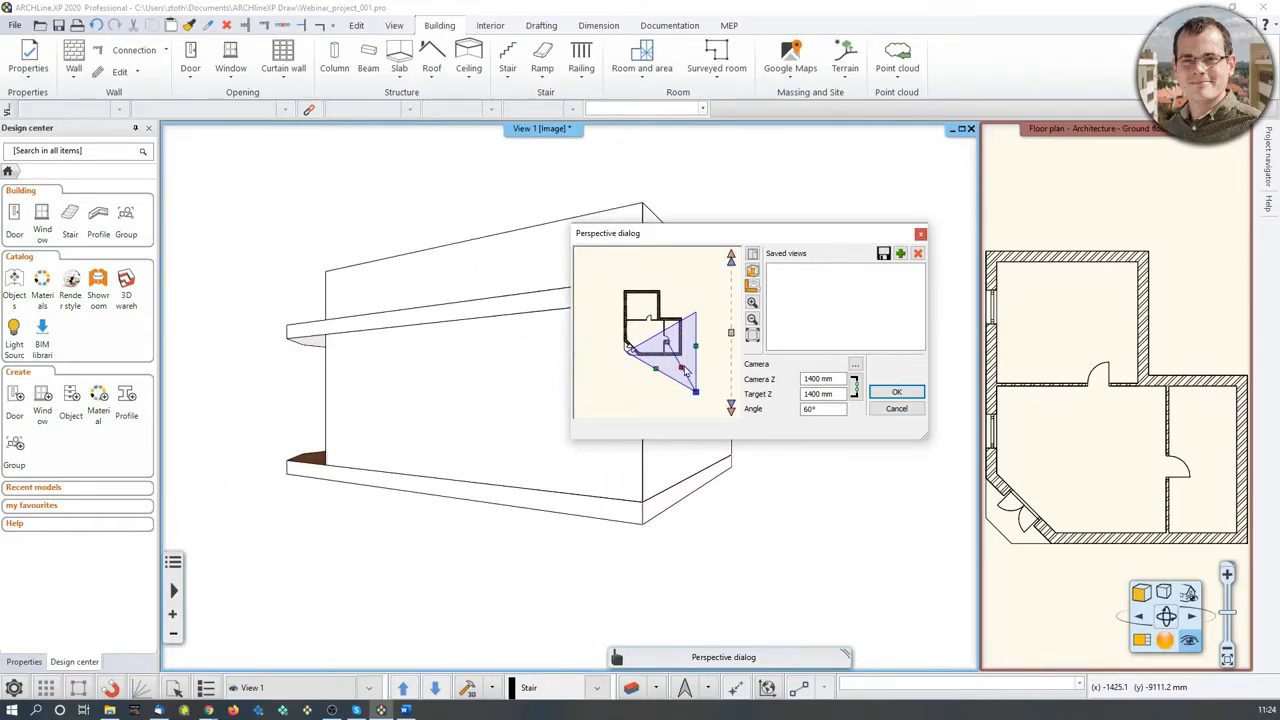
left_click_drag(683, 371, 642, 323)
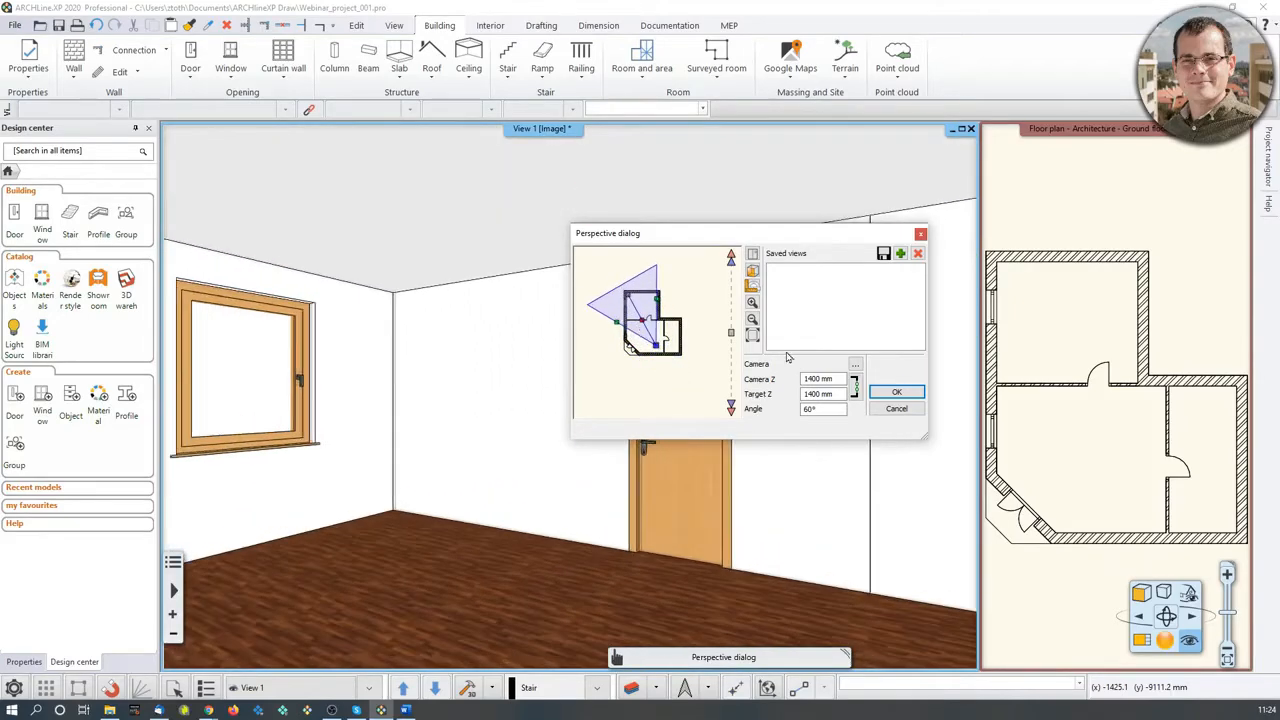
scroll(678, 322, "up", 2)
Save the current camera position as a perspective view named Vestibule_01.
left_click(900, 254)
double_click(790, 272)
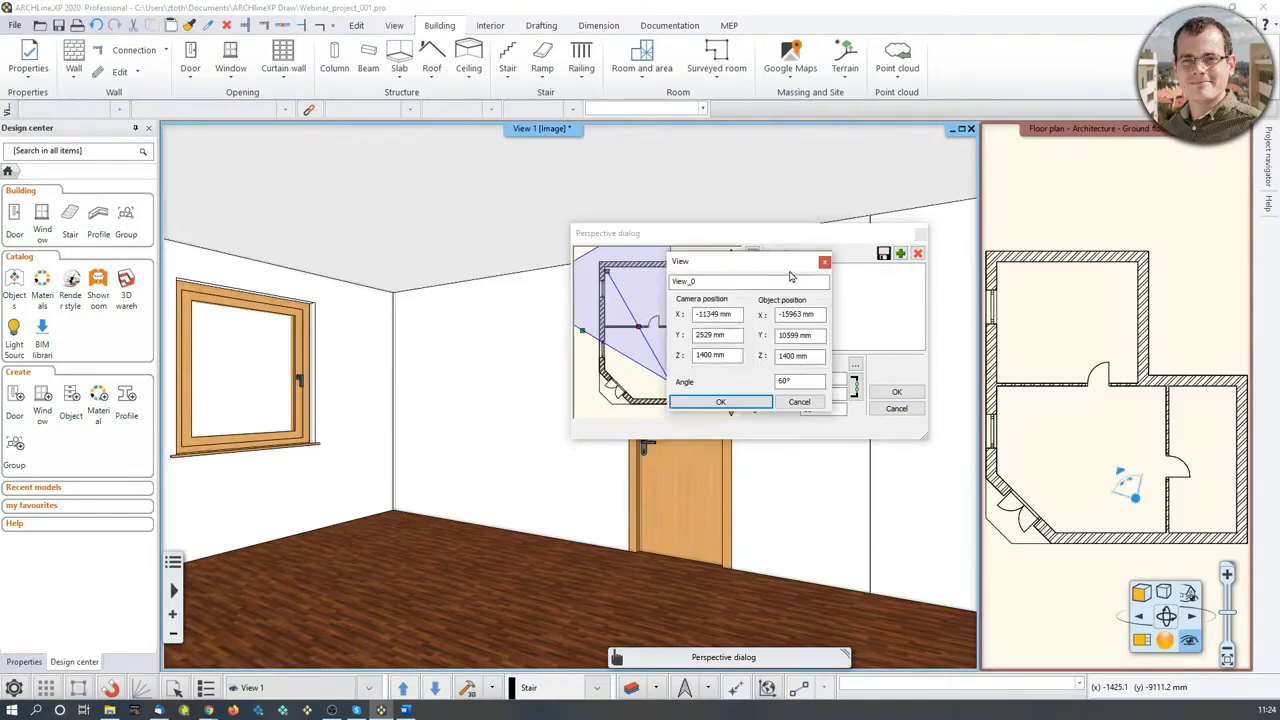
left_click_drag(680, 274, 942, 287)
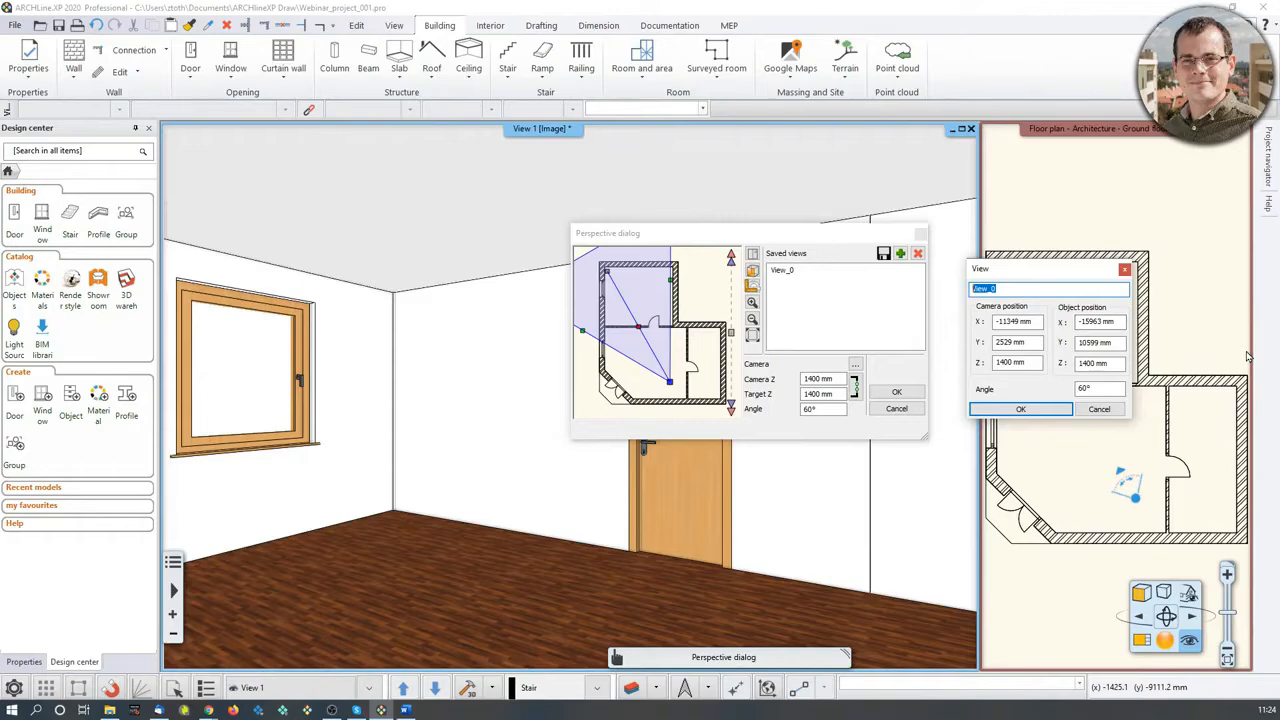
type("Vestibule_01")
left_click(1020, 409)
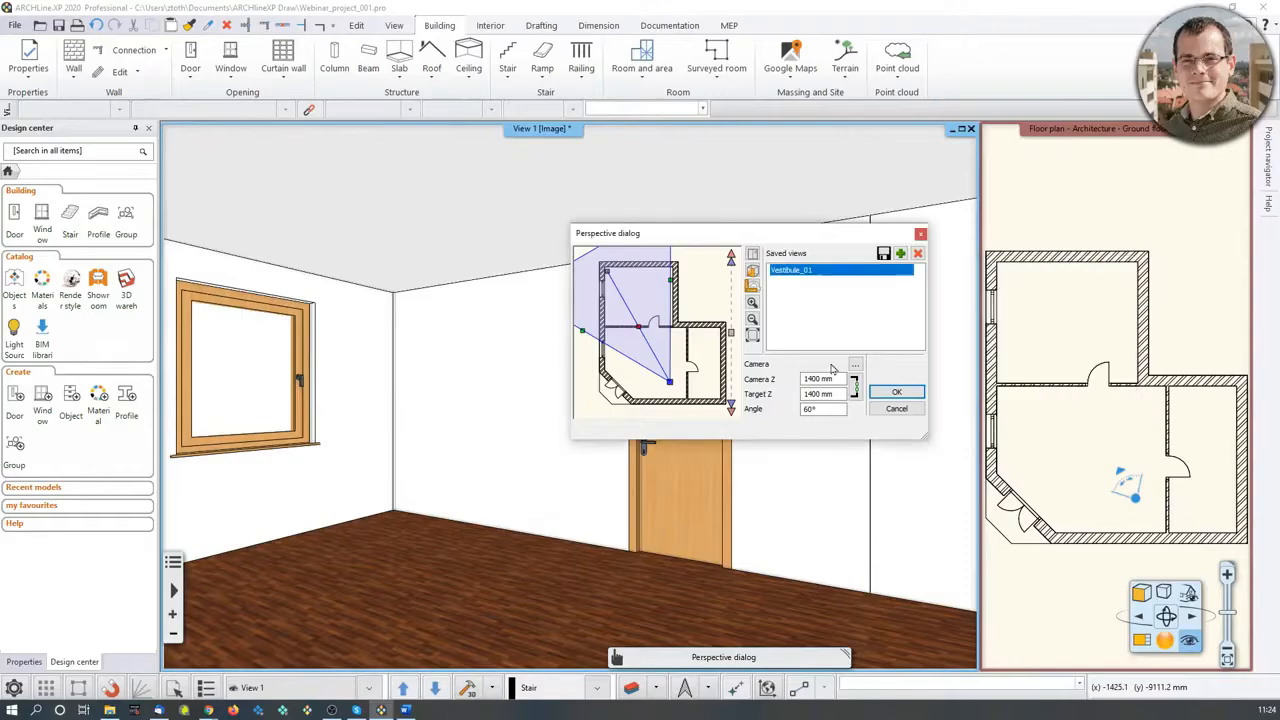
Move the camera just inside the entrance door and aim it toward the corner between the two interior doors.
left_click(670, 383)
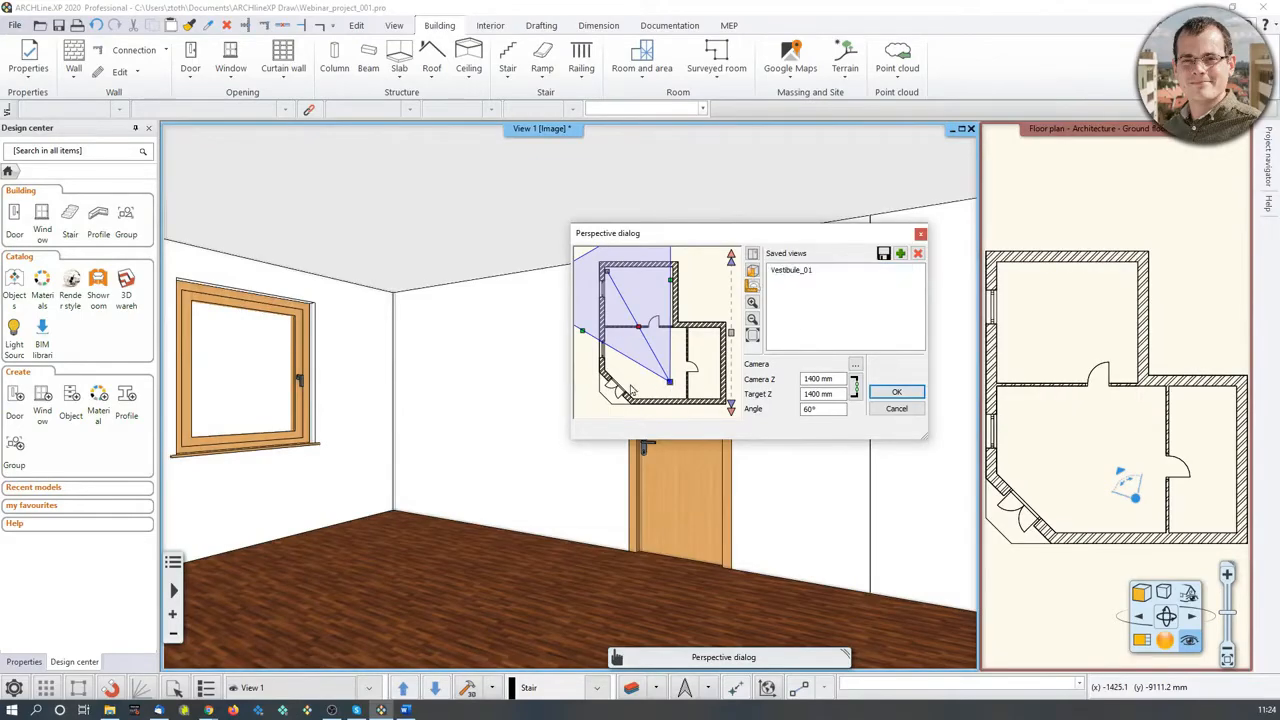
left_click_drag(668, 387, 594, 384)
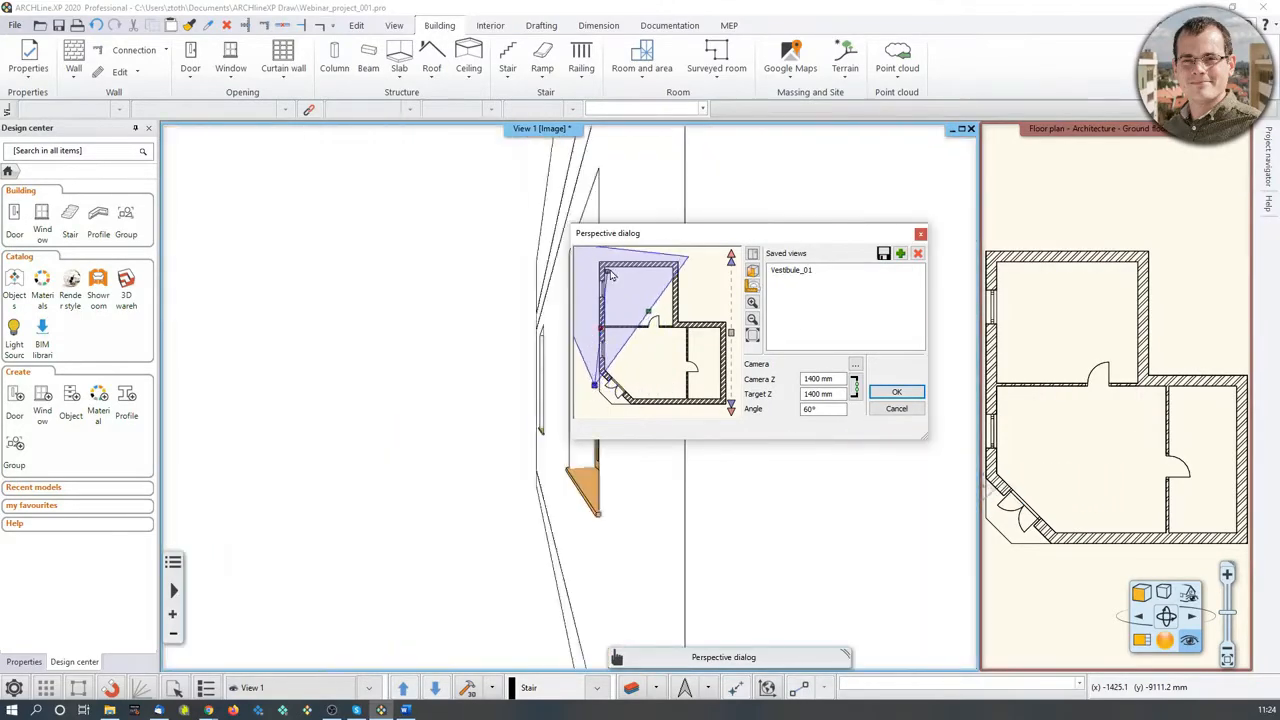
left_click_drag(616, 280, 666, 349)
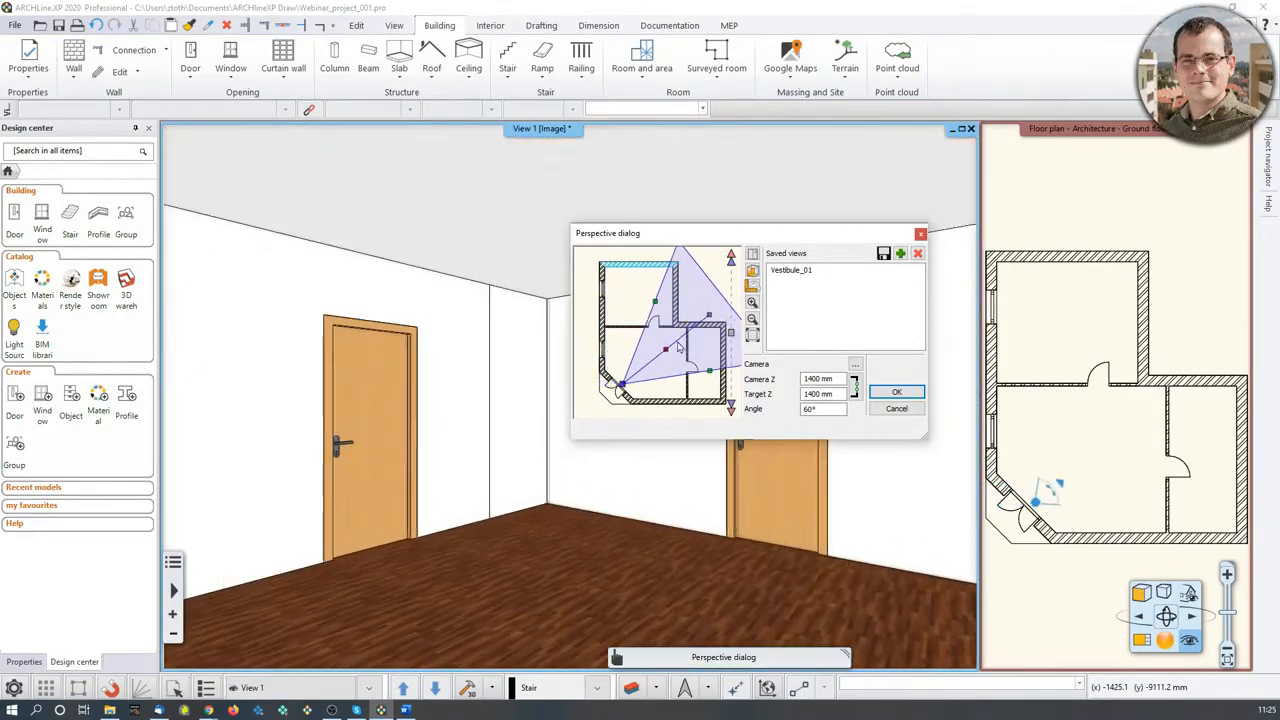
Save this camera position as Vestibule_02 and accept the perspective settings.
left_click(901, 254)
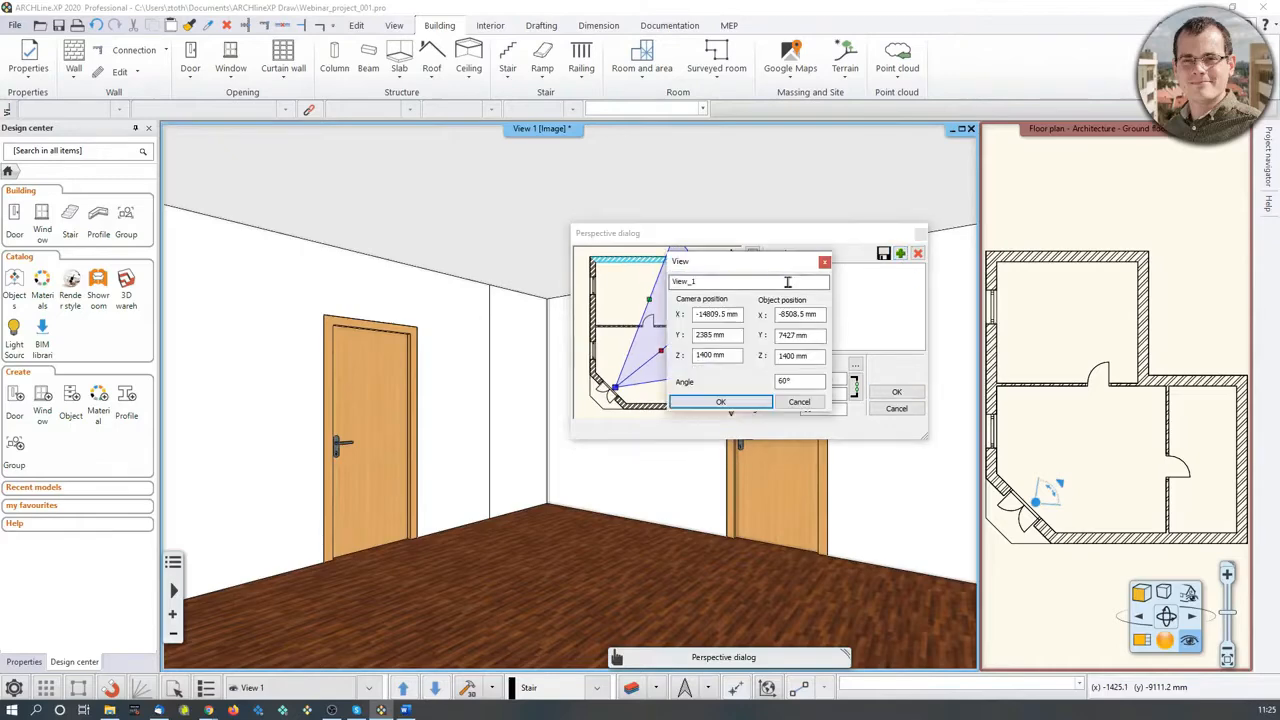
type("Vestibule_02")
key("Return")
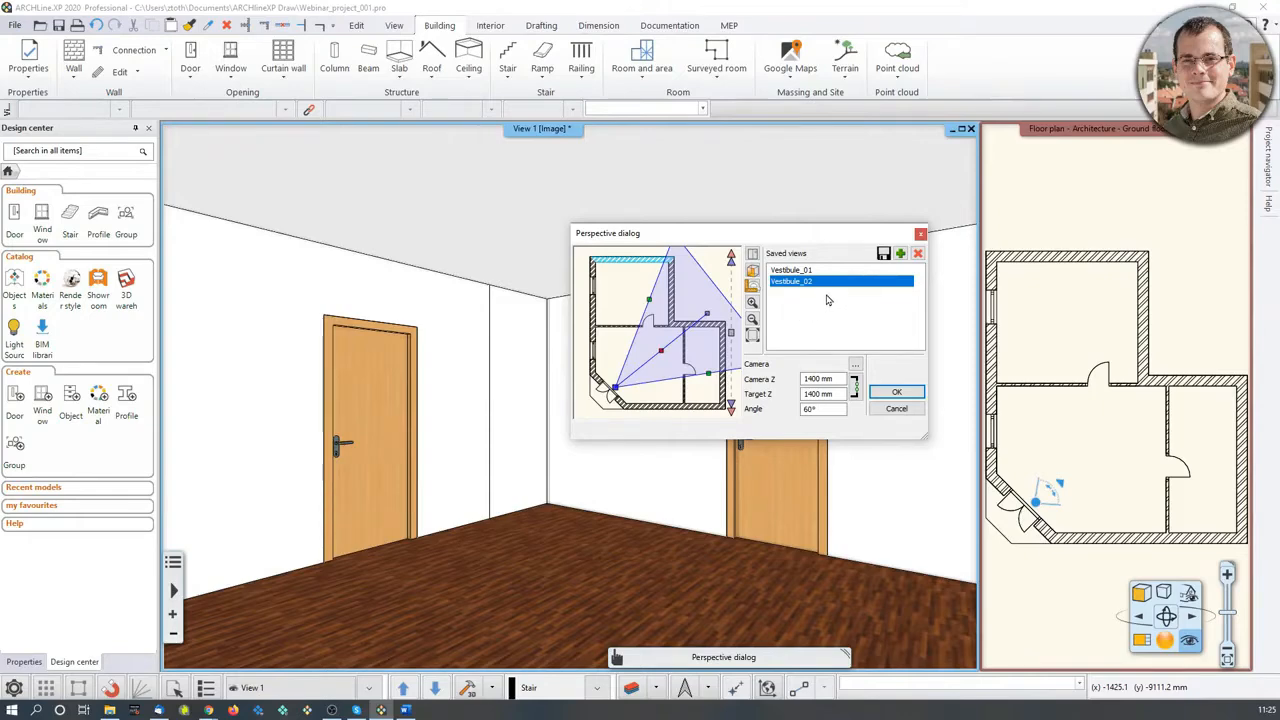
left_click(896, 392)
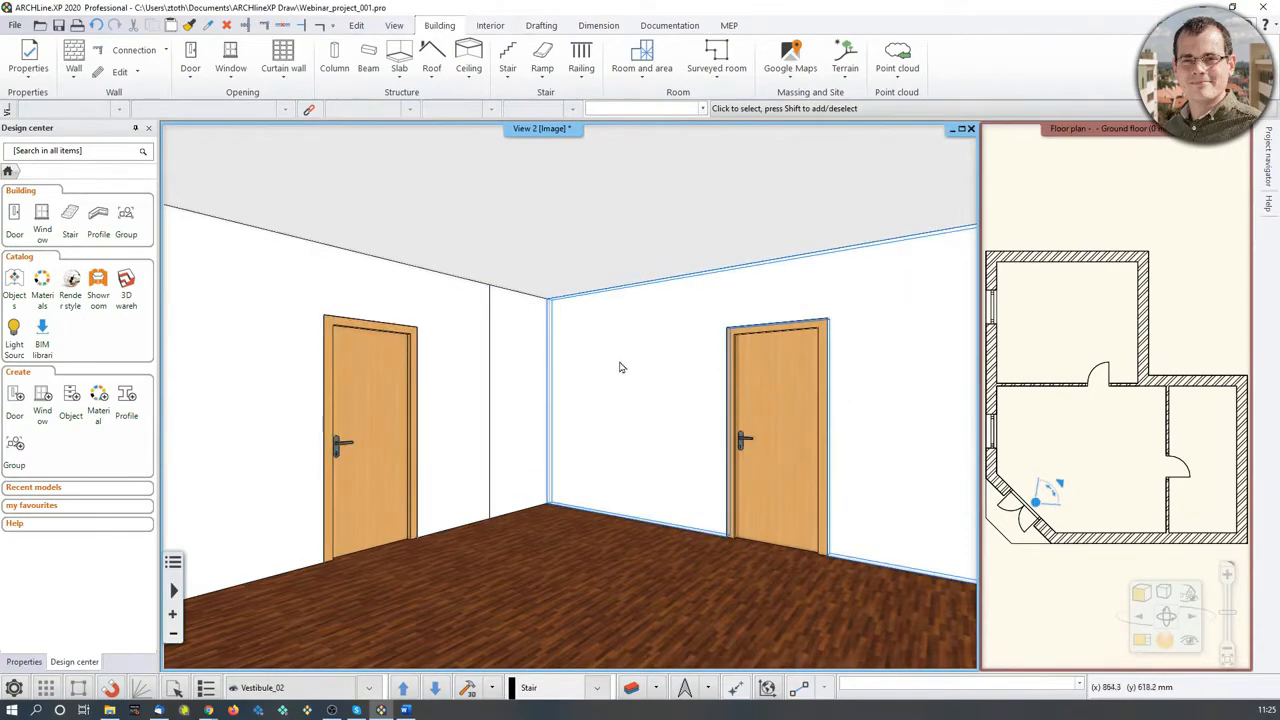
Look around the vestibule in the perspective view and examine its two interior doors.
mouse_move(620, 366)
middle_mouse_down()
mouse_move(531, 374)
mouse_move(460, 403)
mouse_move(533, 371)
mouse_move(748, 374)
mouse_move(500, 378)
mouse_move(667, 375)
middle_mouse_up()
scroll(600, 372, "up", 2)
scroll(600, 372, "down", 3)
scroll(600, 372, "up", 2)
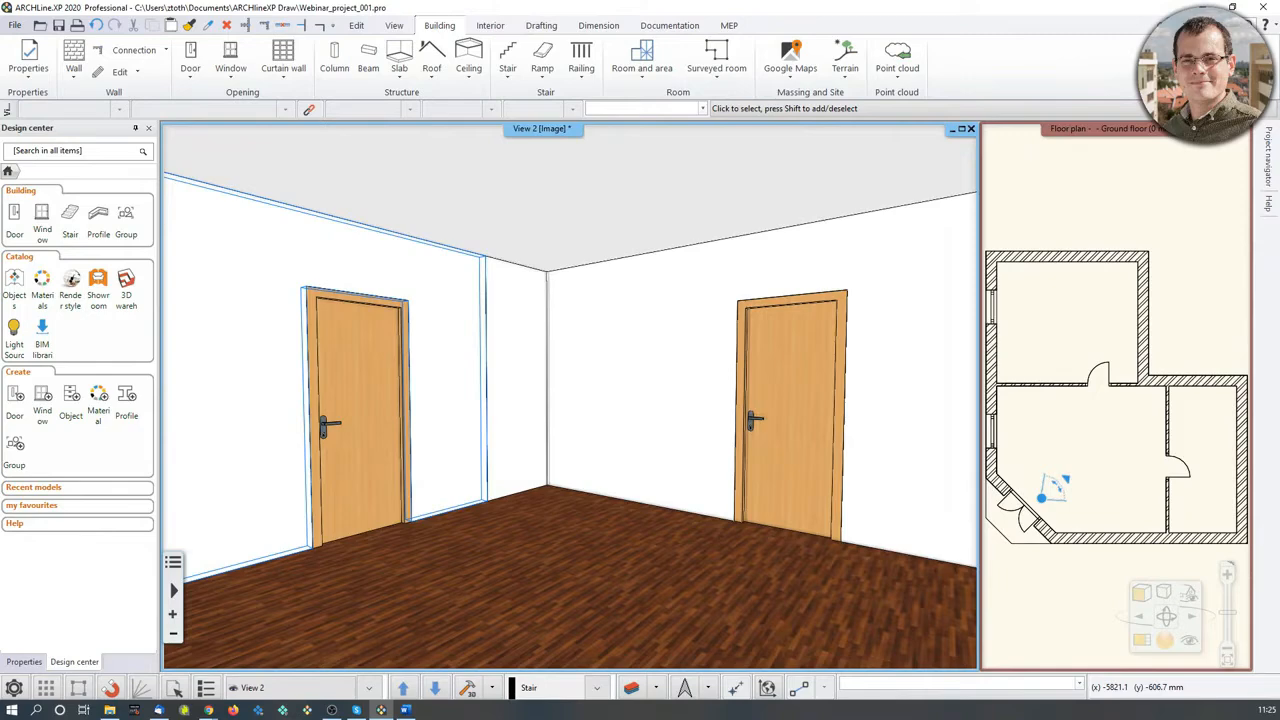
Make the floor plan the main view and add a Quick dimension for the upper room's inner width above the building.
left_click(1137, 425)
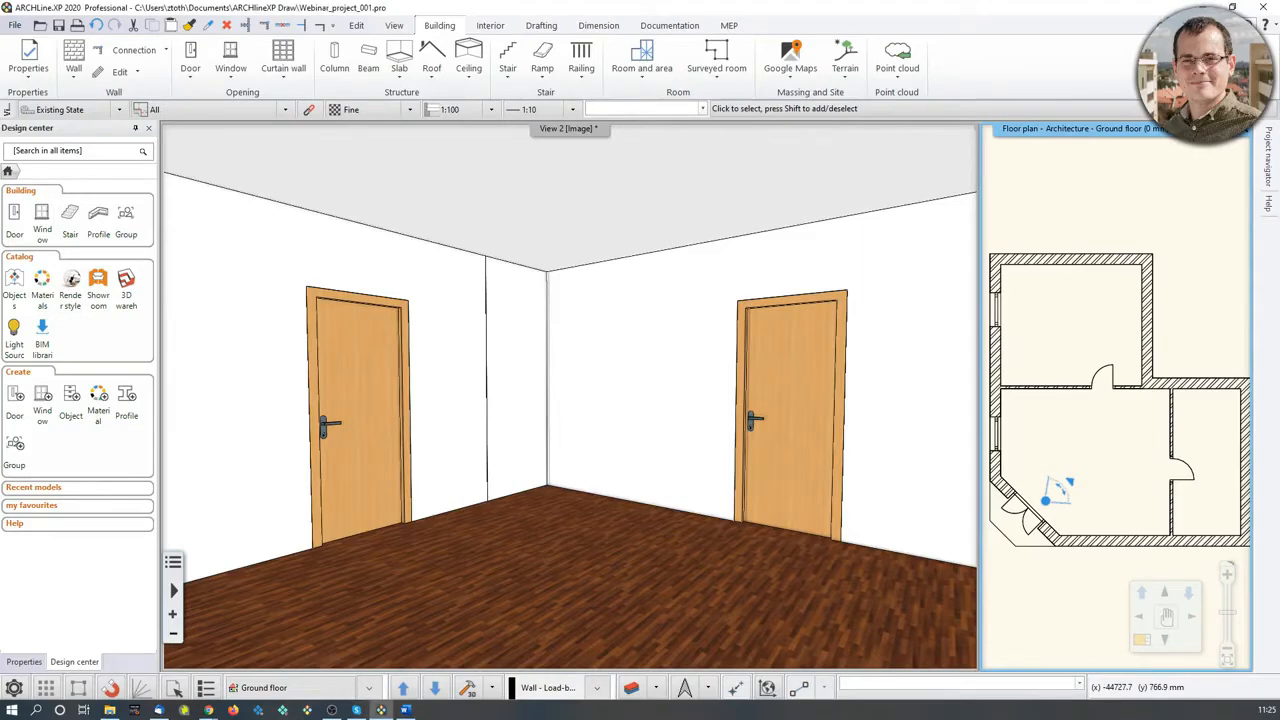
middle_click_drag(1068, 480, 1070, 492)
left_click(1141, 639)
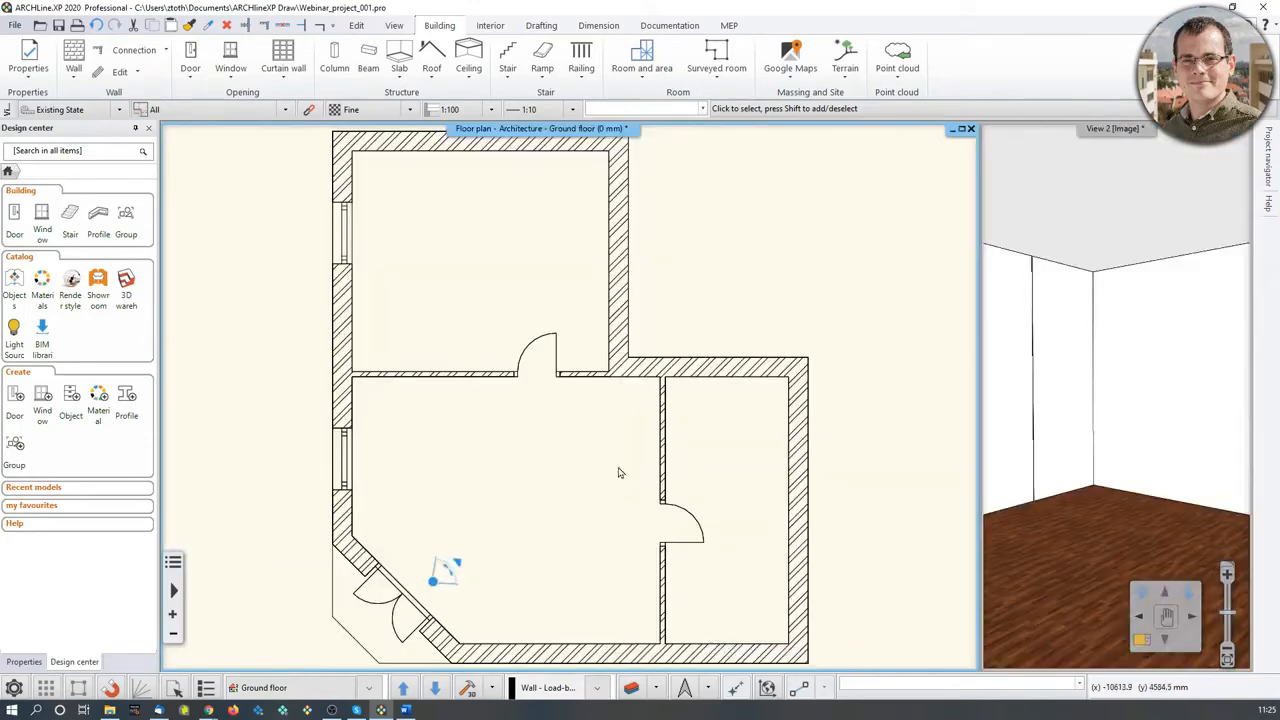
scroll(594, 443, "down", 2)
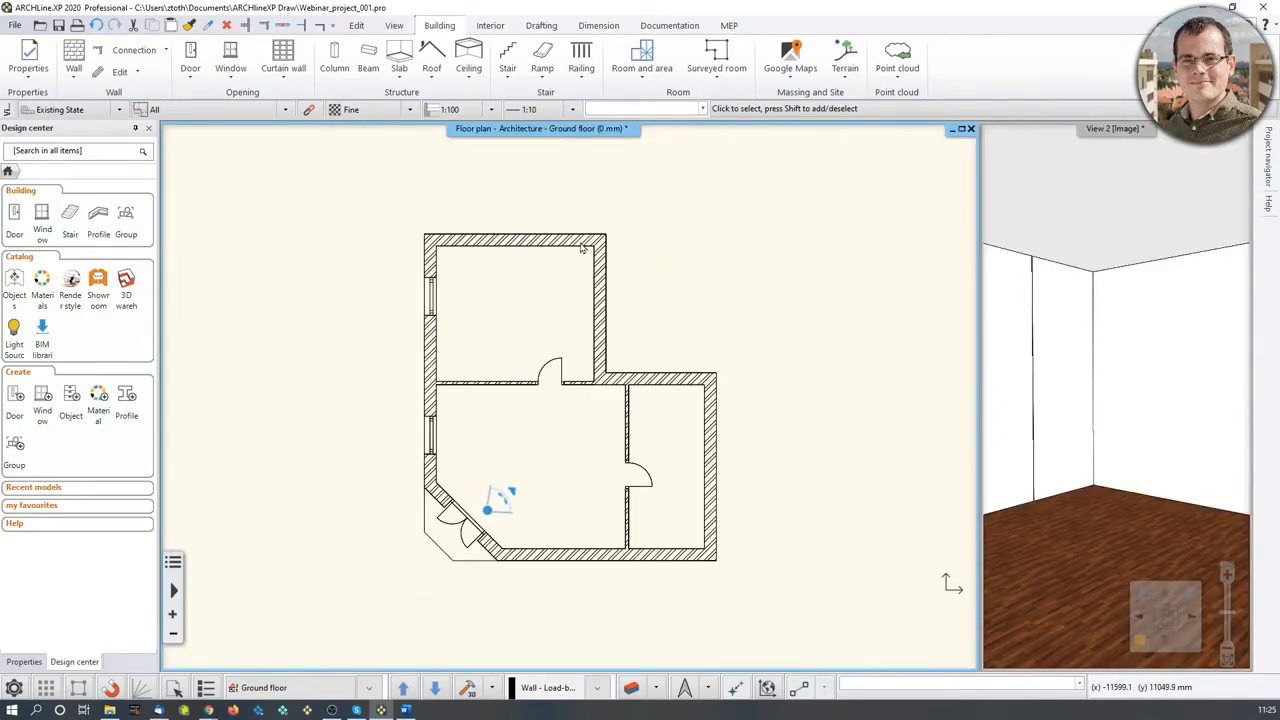
left_click(599, 26)
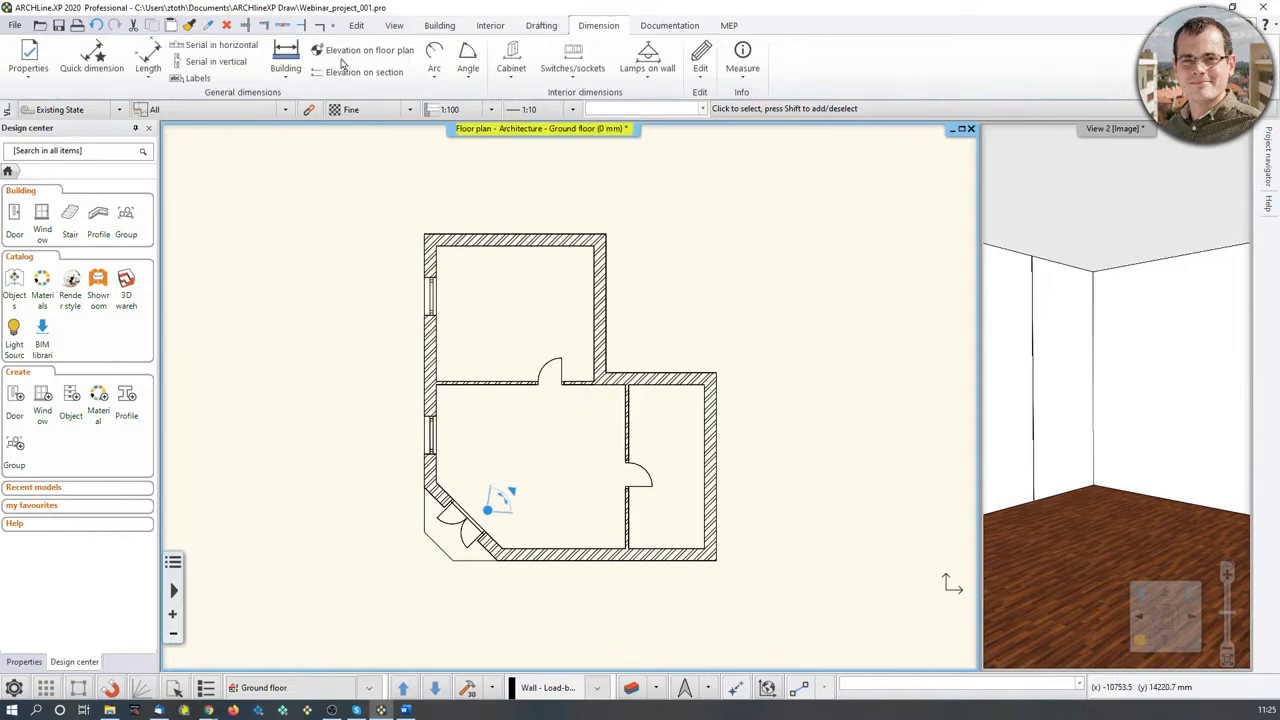
left_click(97, 52)
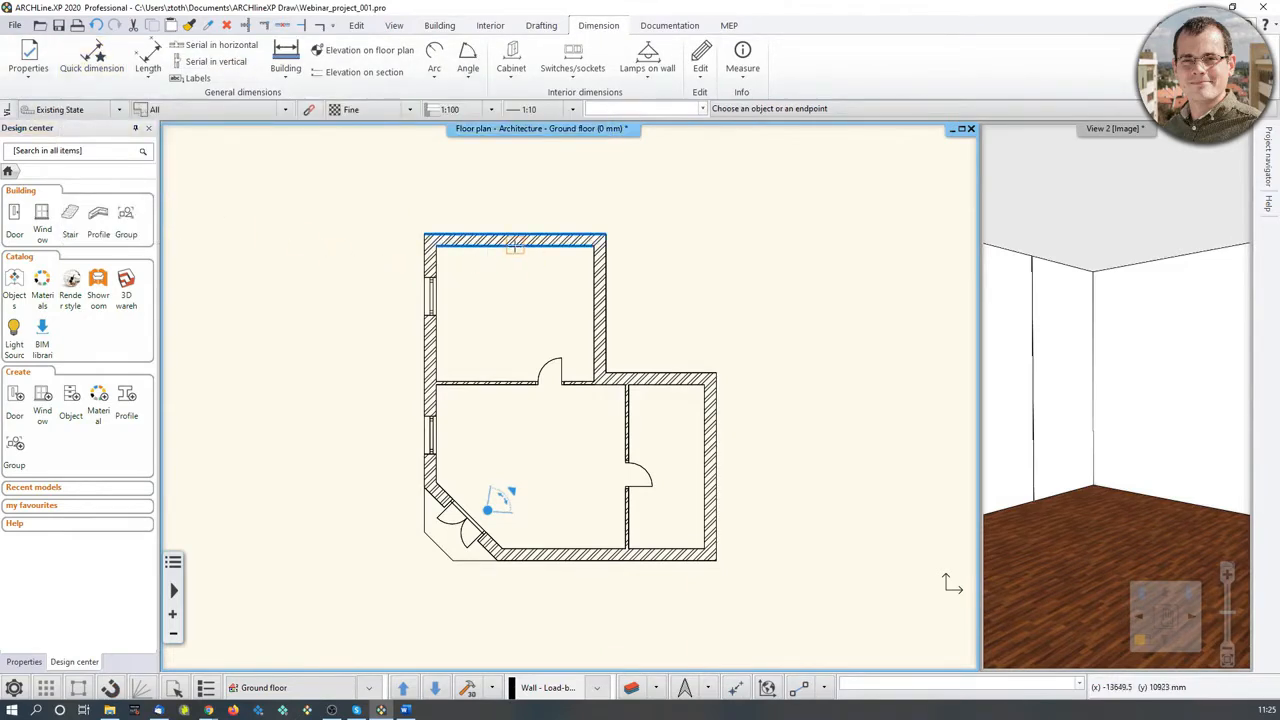
left_click(514, 241)
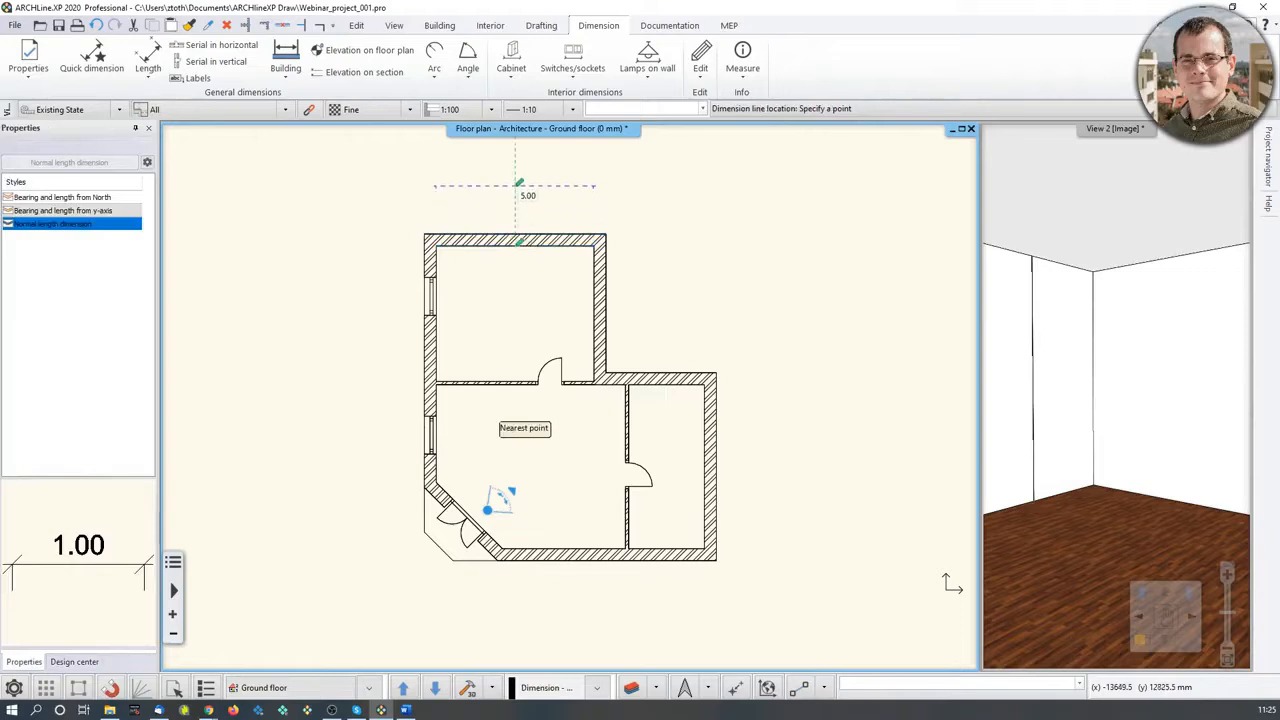
left_click(518, 184)
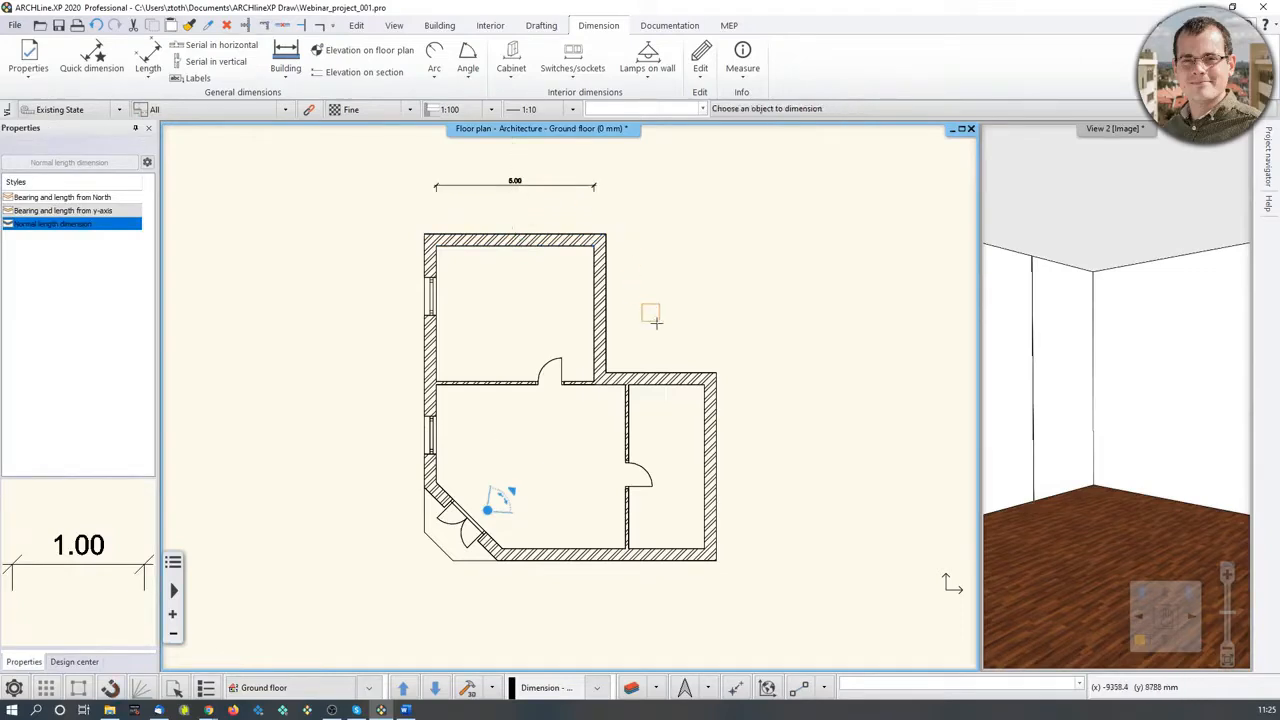
Dimension the small right room's width and the wall section left of it, both in line with the upper room's dimension.
left_click(670, 386)
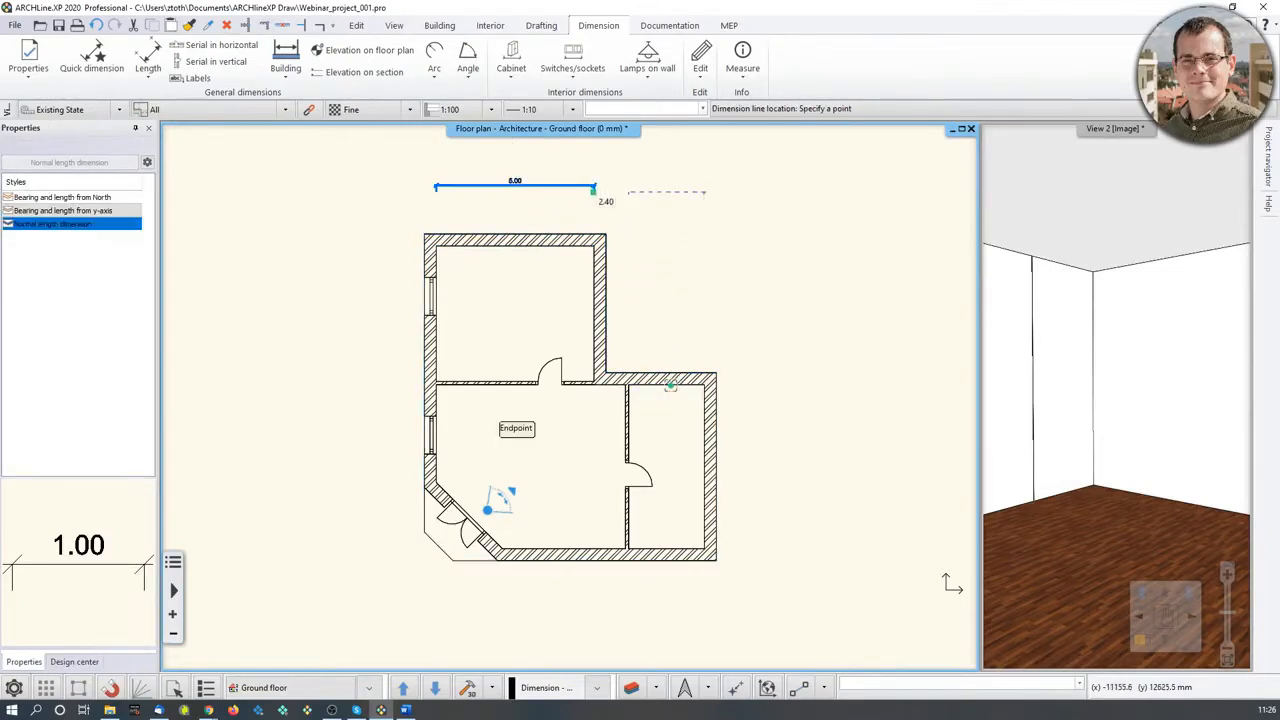
left_click(600, 188)
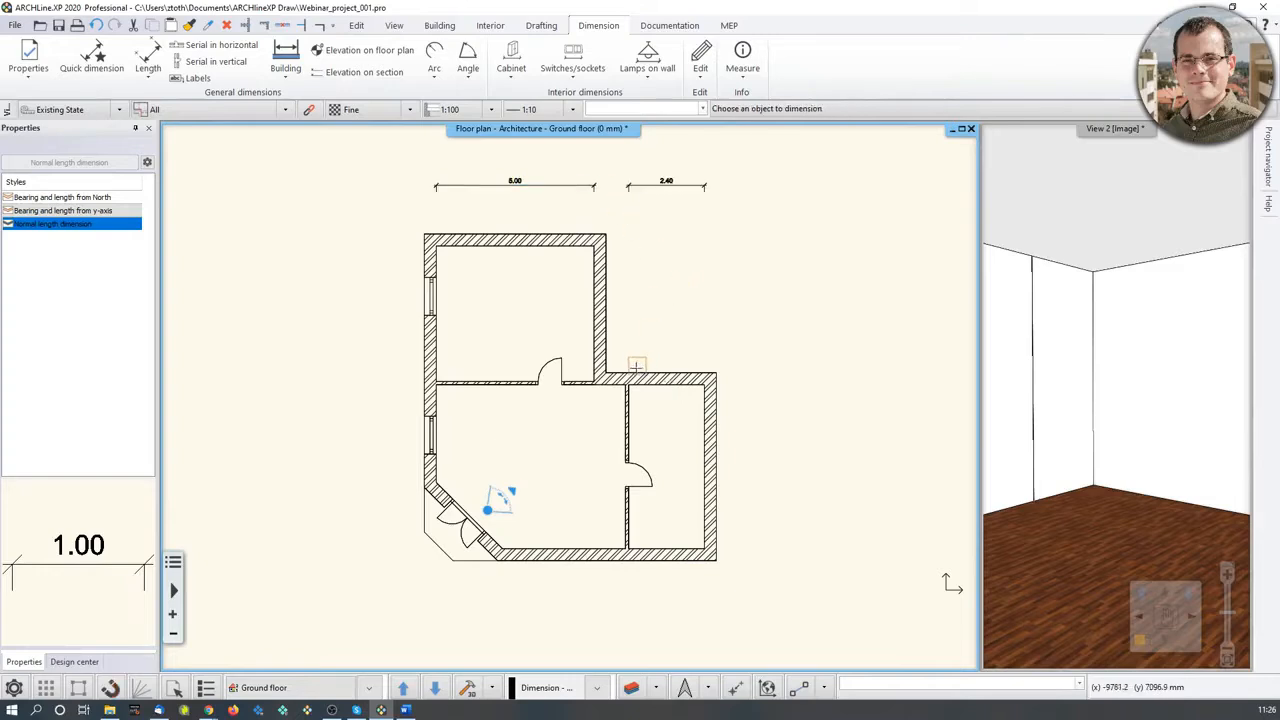
left_click(617, 378)
left_click(612, 186)
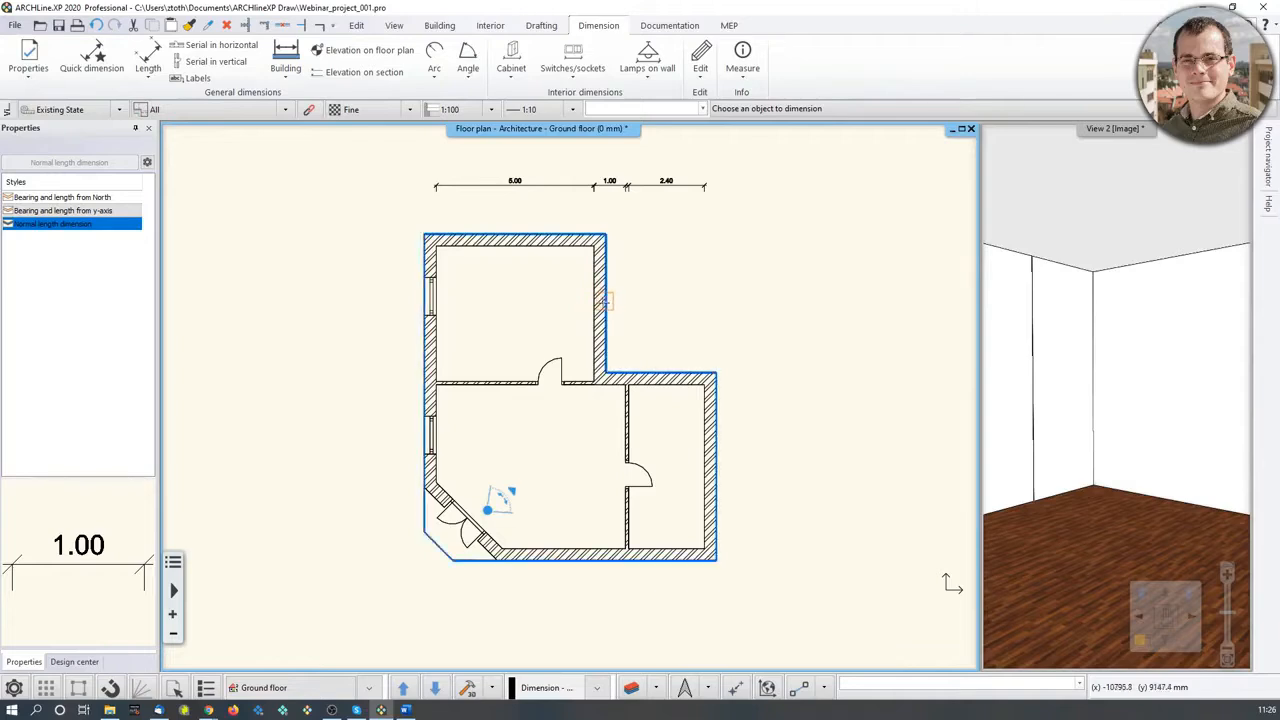
Dimension the inner lengths of the upper room and the small right room vertically, in one line along the building's right side.
left_click(598, 308)
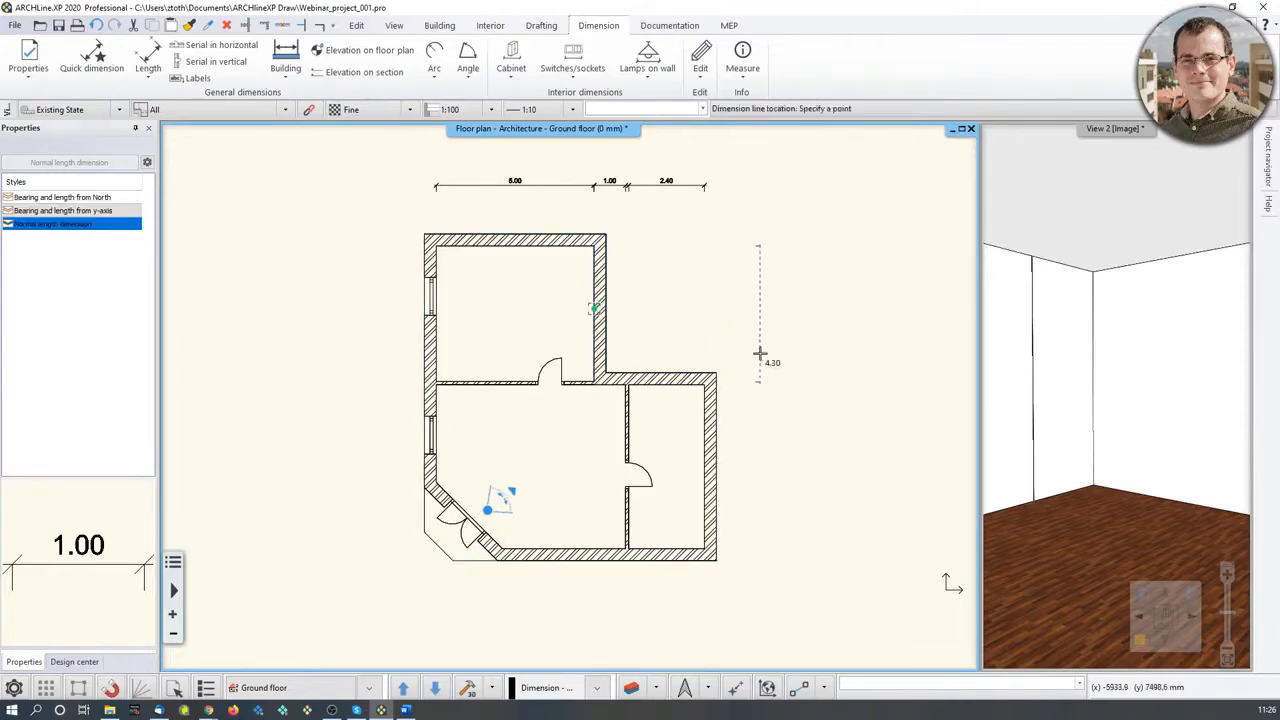
left_click(705, 443)
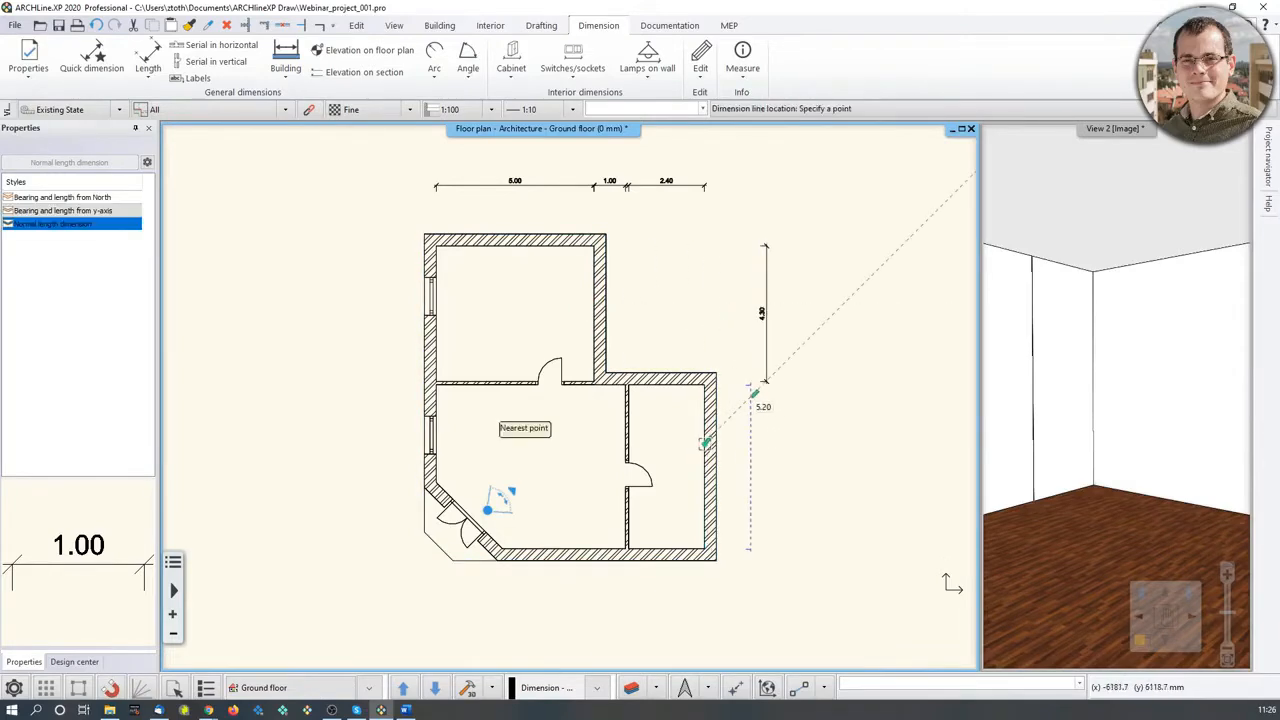
left_click(765, 383)
scroll(900, 420, "up", 3)
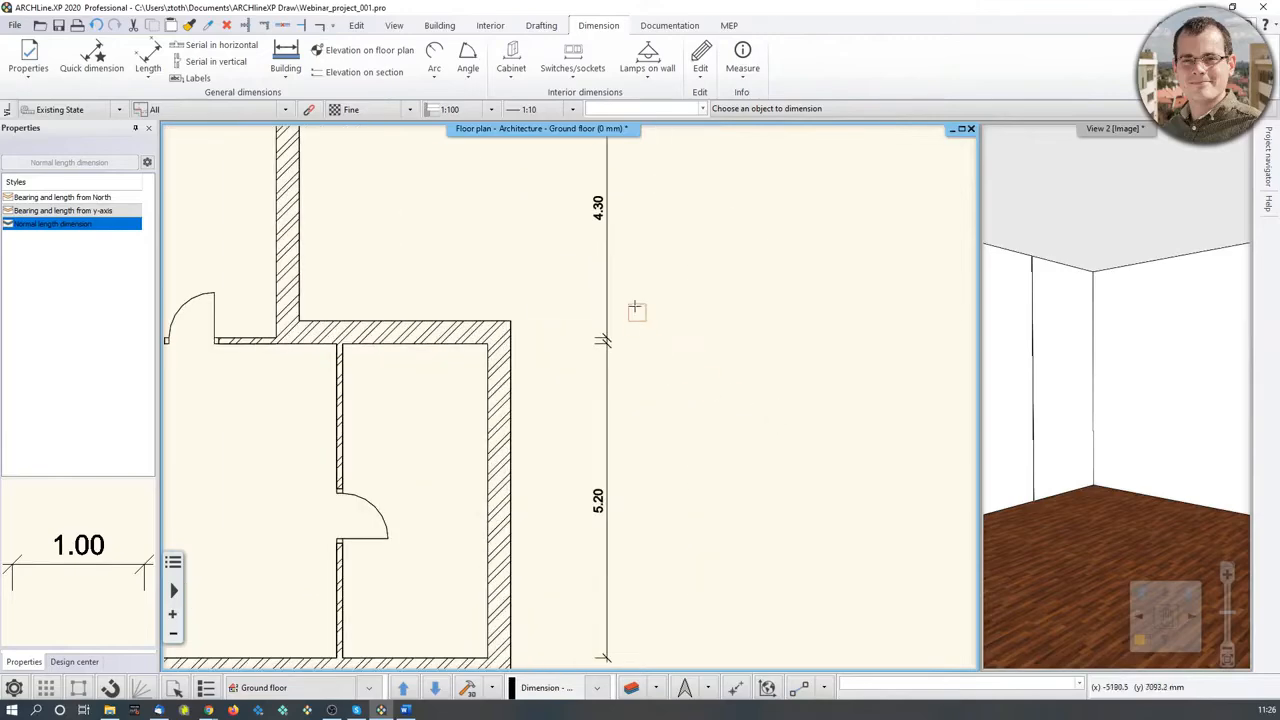
scroll(647, 433, "down", 3)
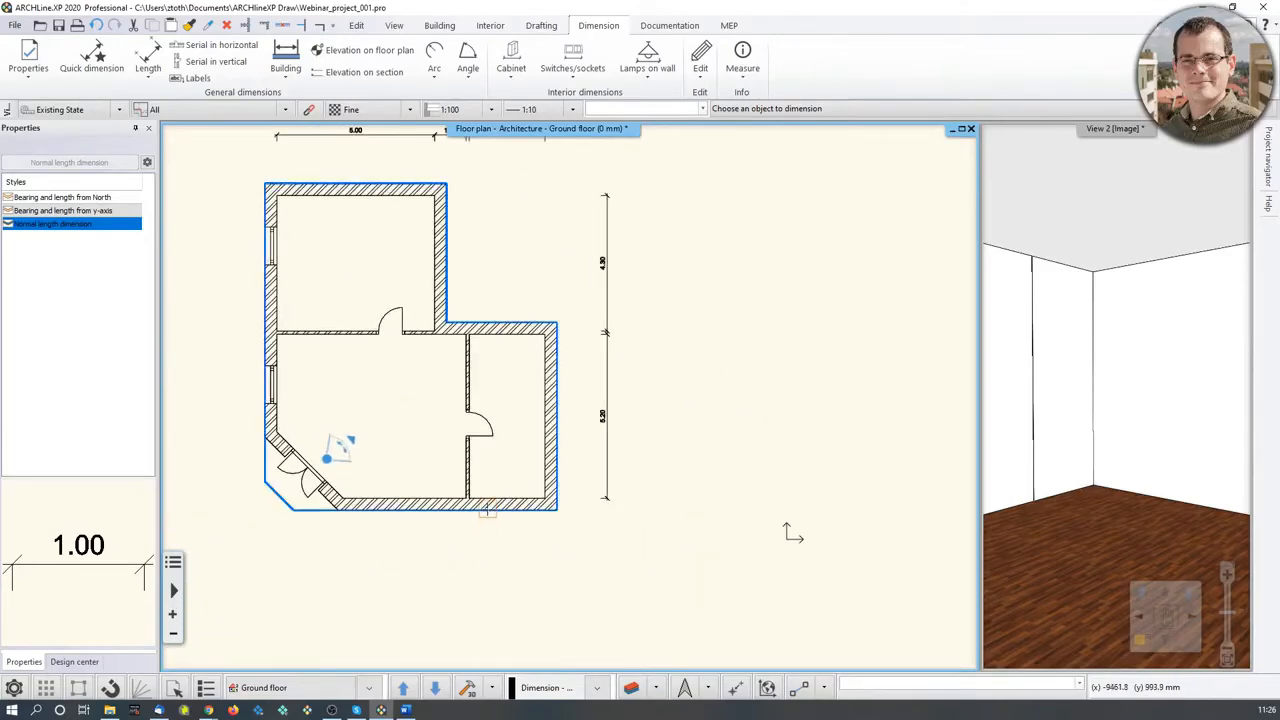
Dimension the small right room's width and the vestibule's straight bottom wall, in one line below the building.
left_click(495, 499)
left_click(492, 562)
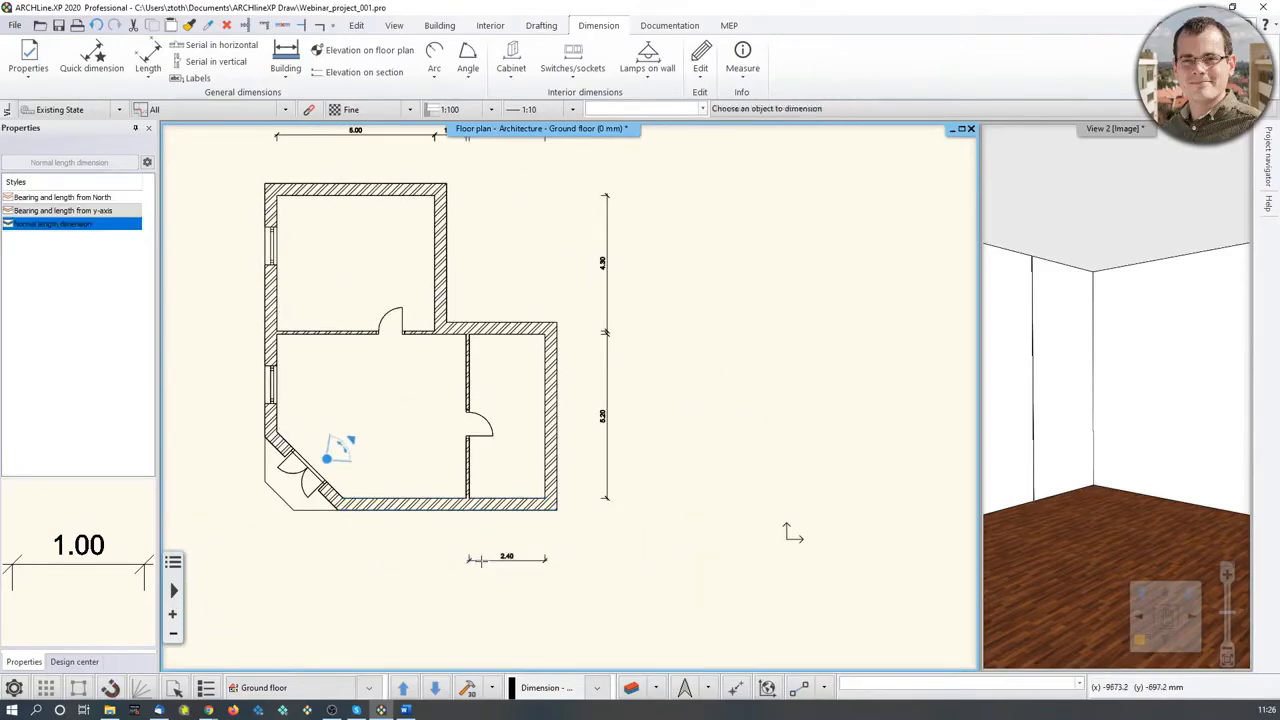
left_click(430, 497)
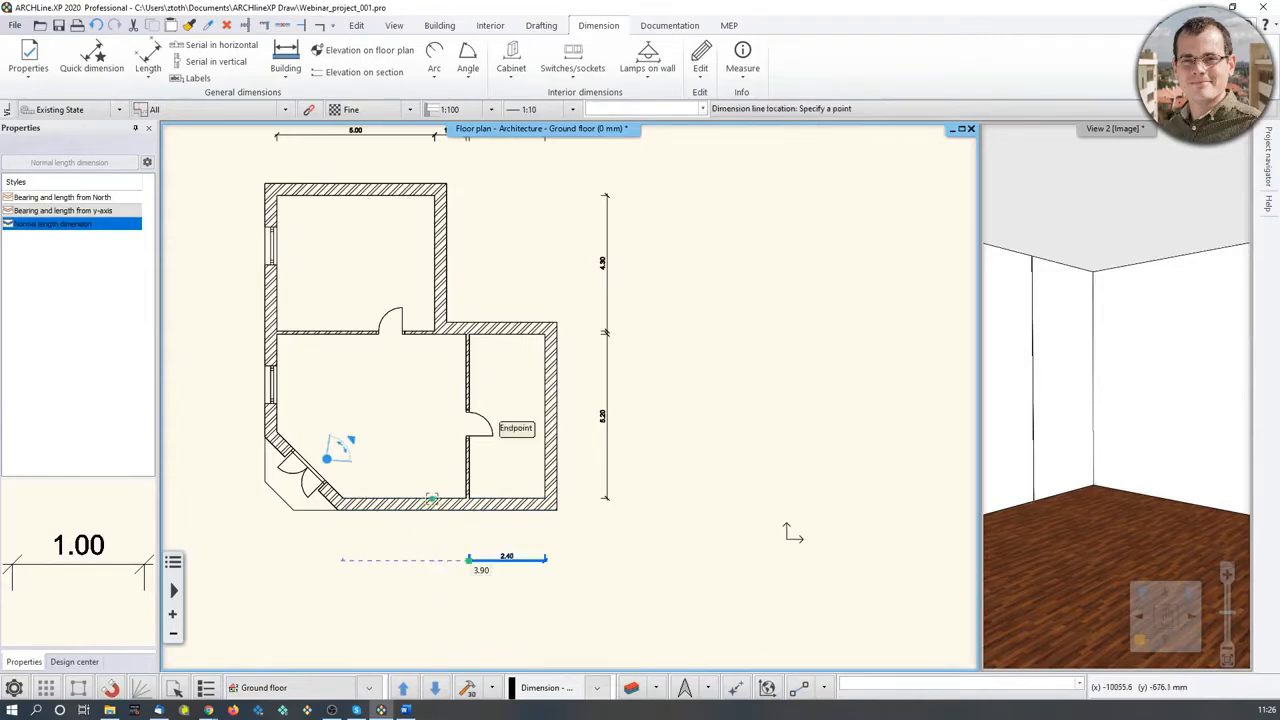
left_click(472, 556)
Dimension the left wall's inner lengths in the upper room and the vestibule, in one line left of the building, and finish dimensioning.
middle_click_drag(362, 454, 460, 503)
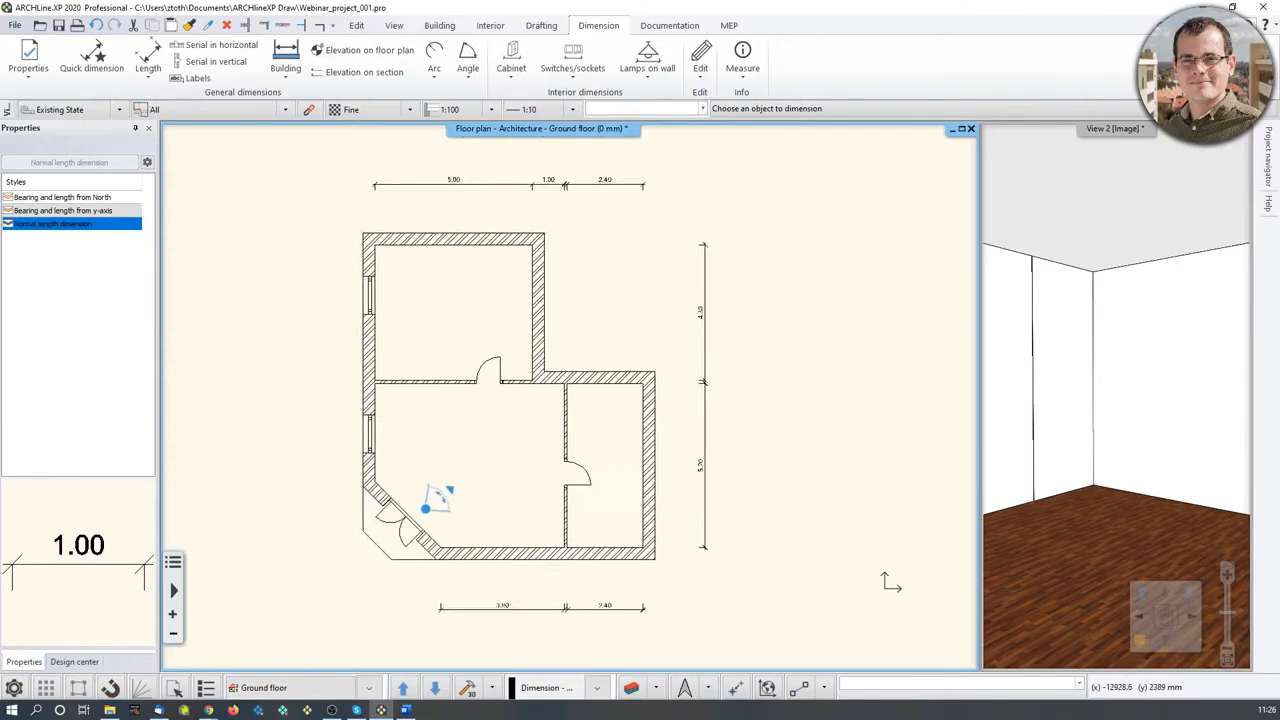
left_click(372, 332)
left_click(320, 335)
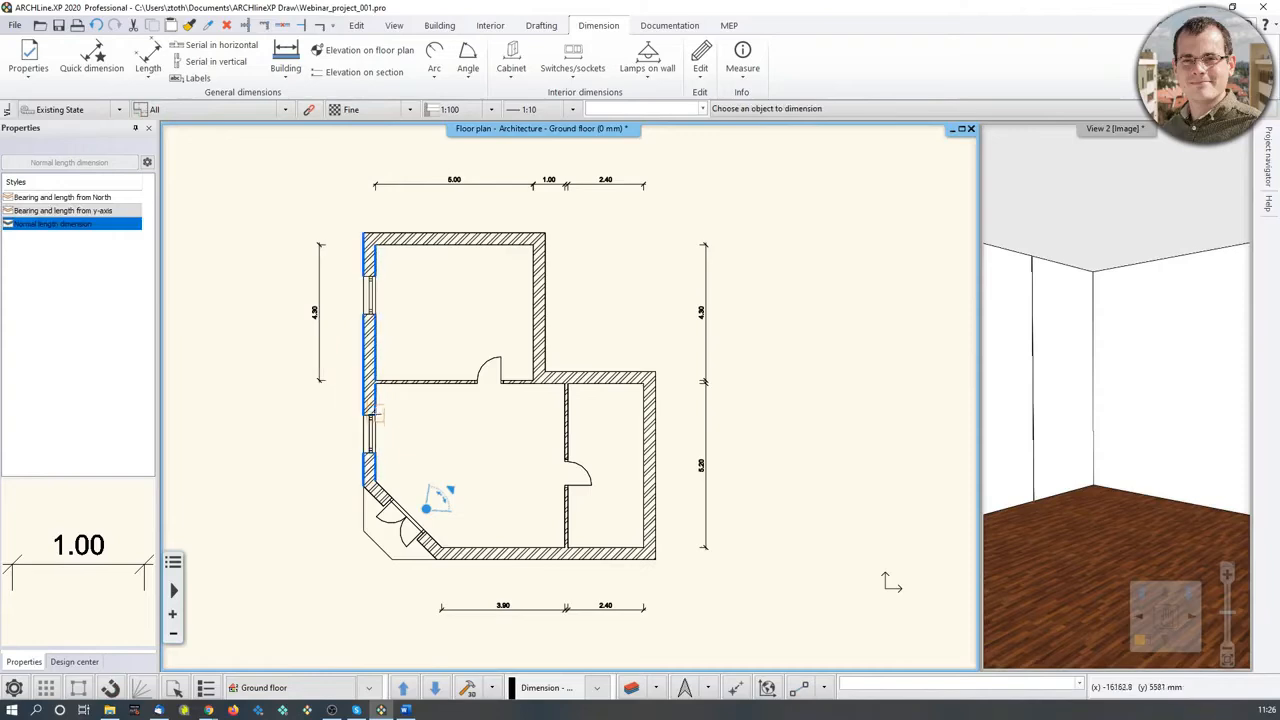
left_click(377, 401)
left_click(320, 398)
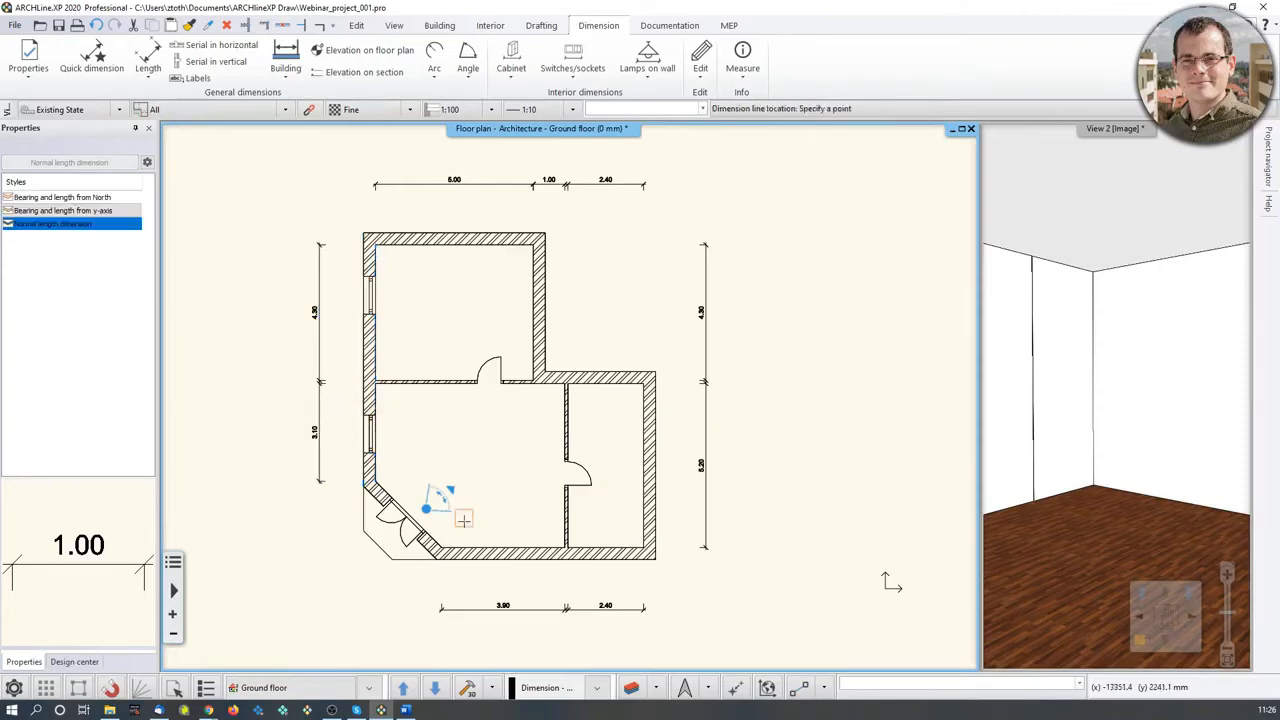
key("Escape")
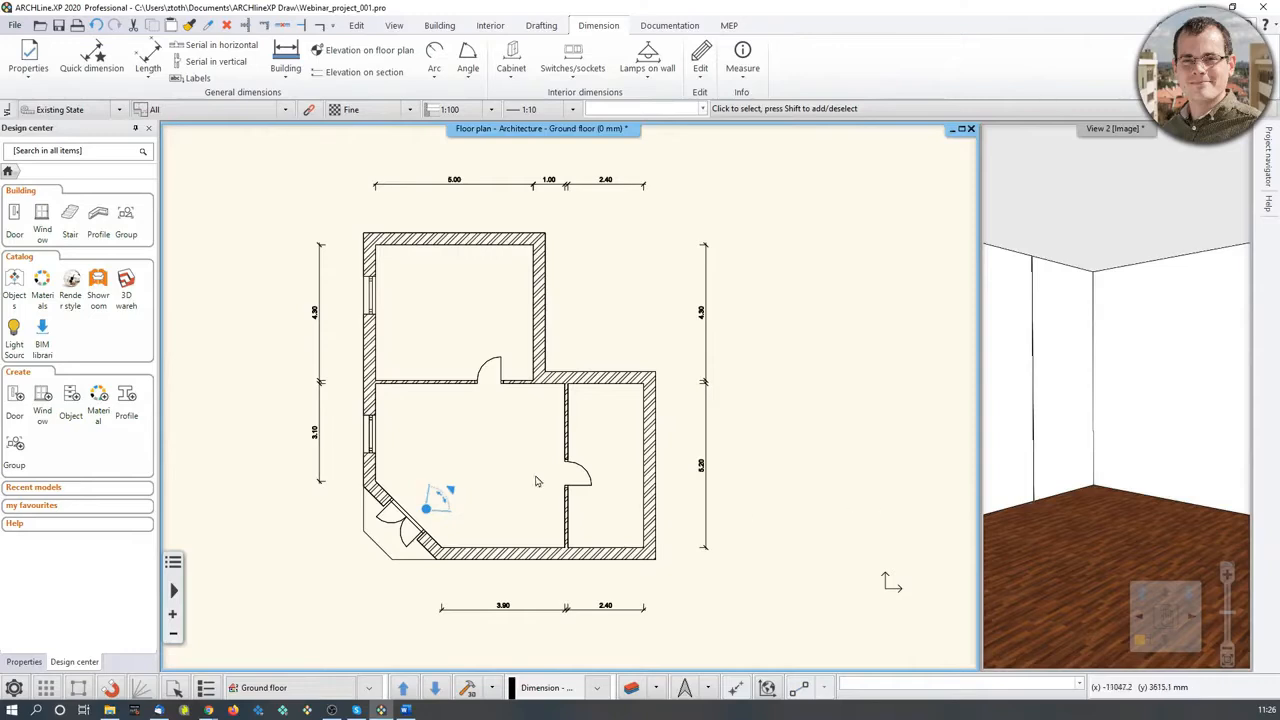
Make the perspective view the main view and switch through the saved cameras to Vestibule_02.
left_click(1155, 483)
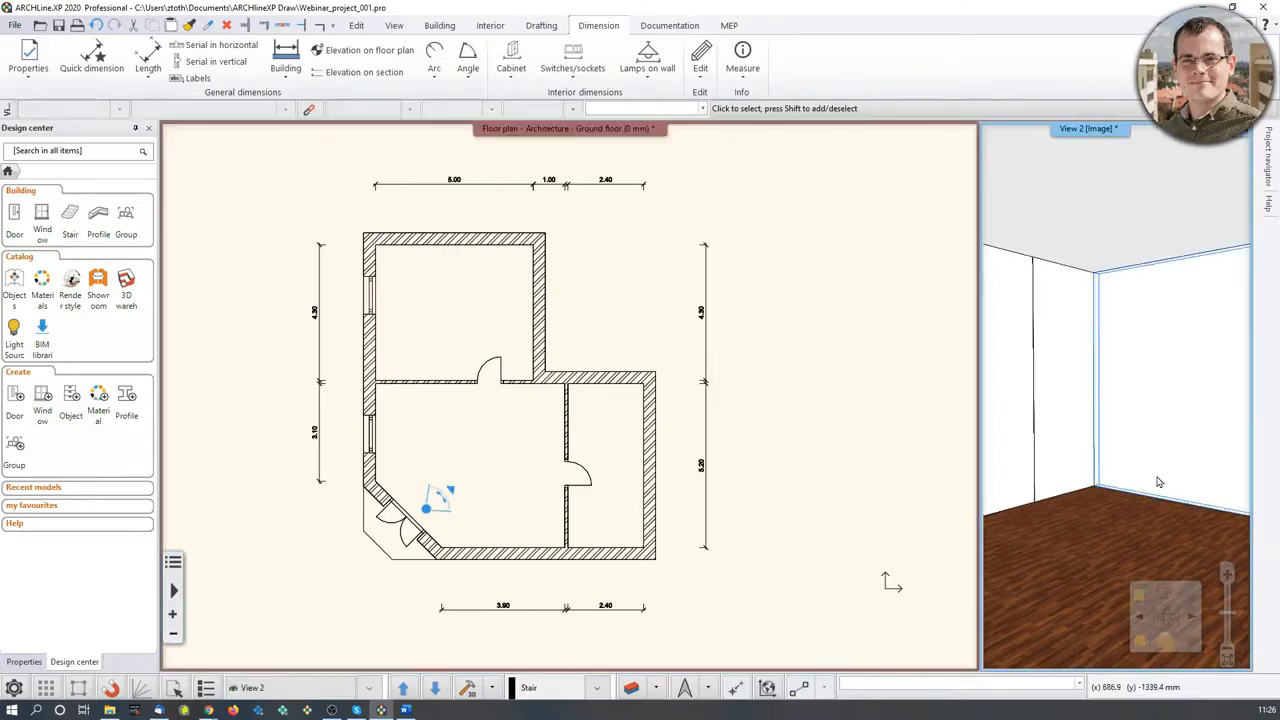
left_click(1139, 640)
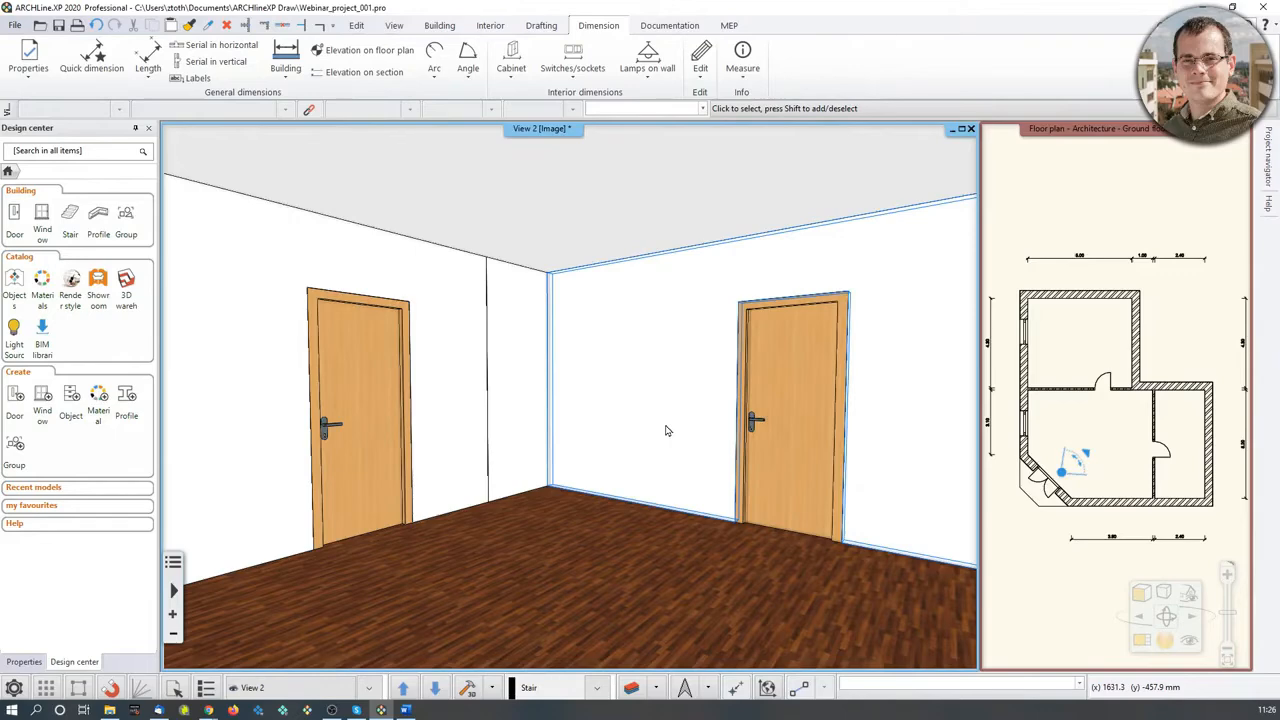
key("Page_Down")
key("Page_Up")
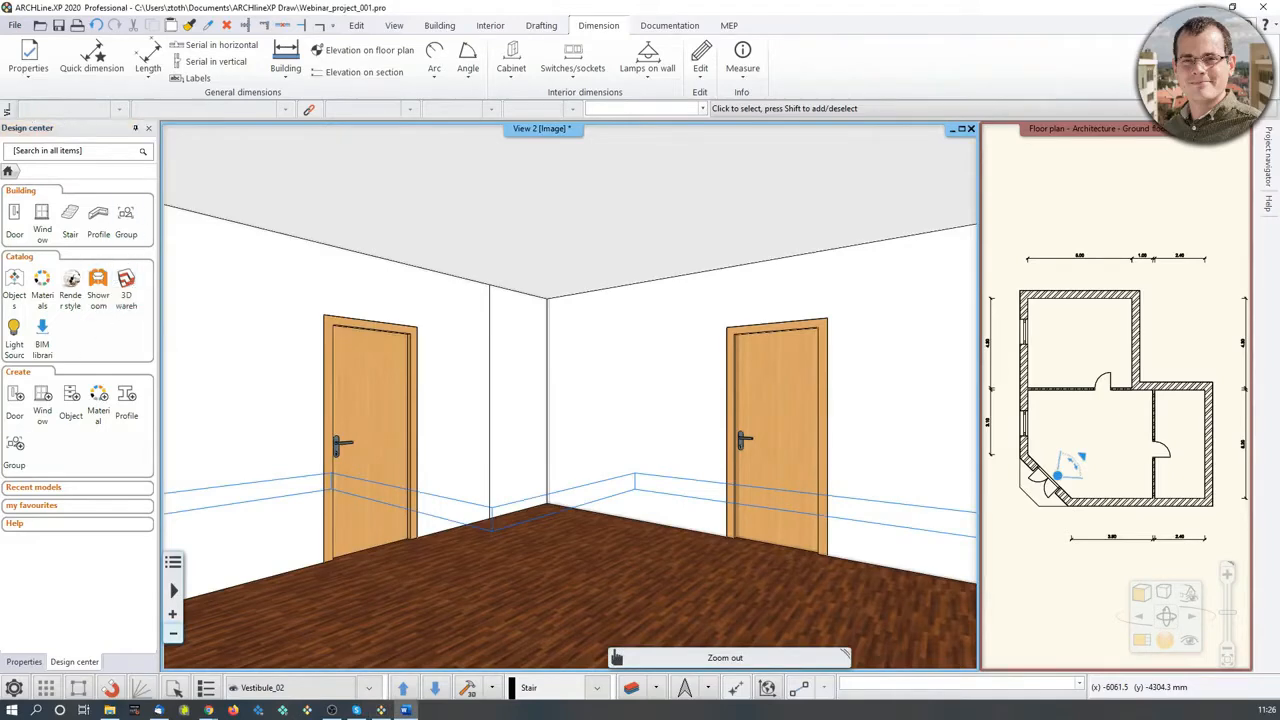
Turn the perspective view towards the vestibule window and search the object catalog for "armchair".
left_click(15, 280)
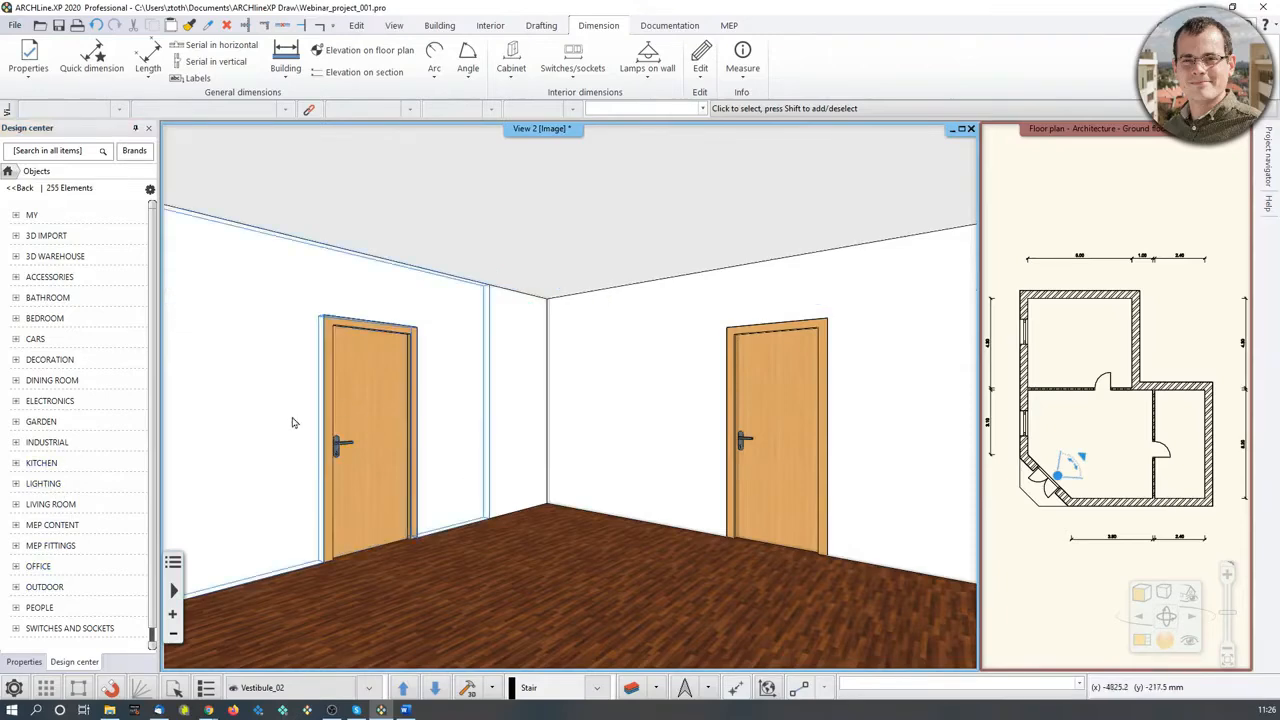
middle_click_drag(616, 522, 476, 566)
left_click(59, 151)
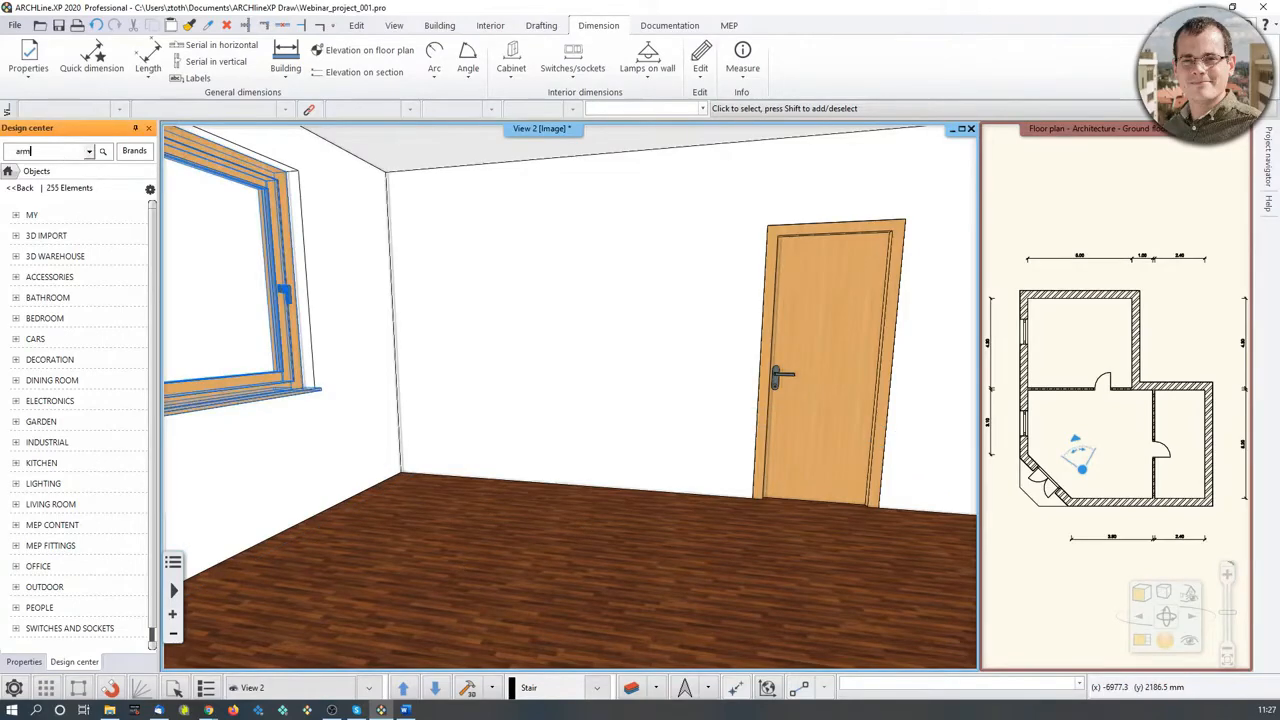
key("Return")
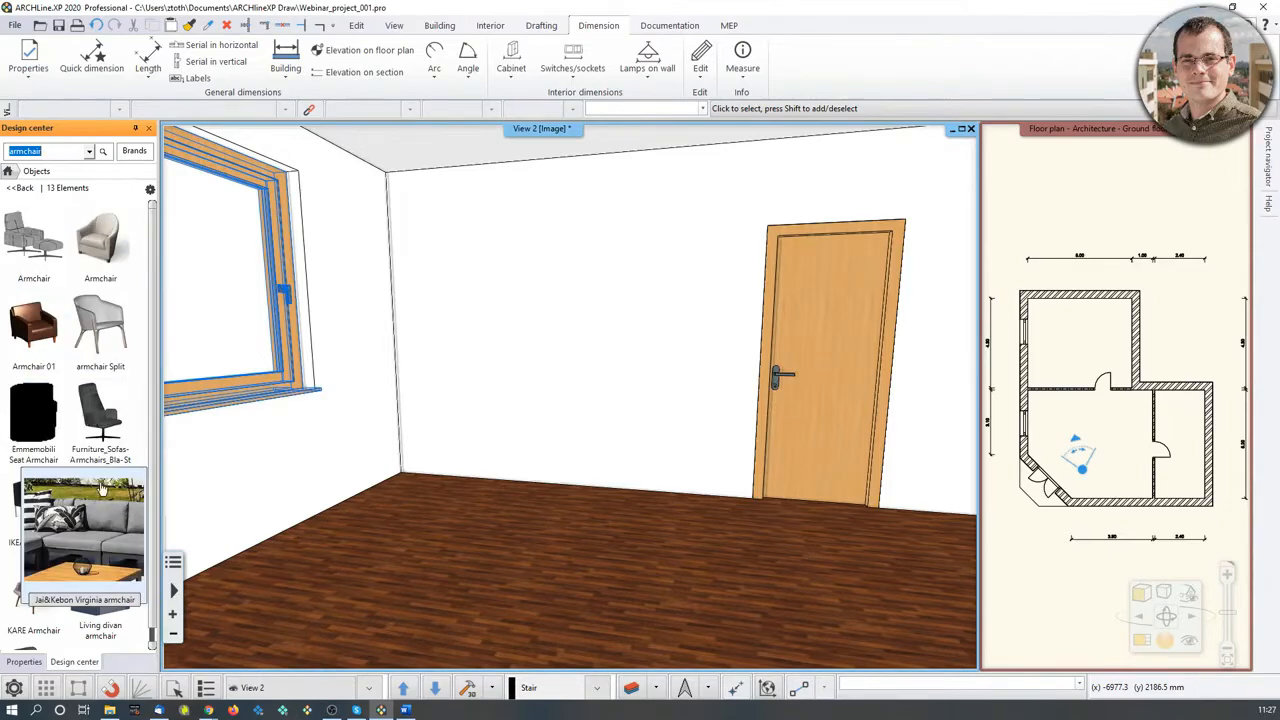
Place one KARE Armchair on the vestibule floor in front of the window.
mouse_move(113, 620)
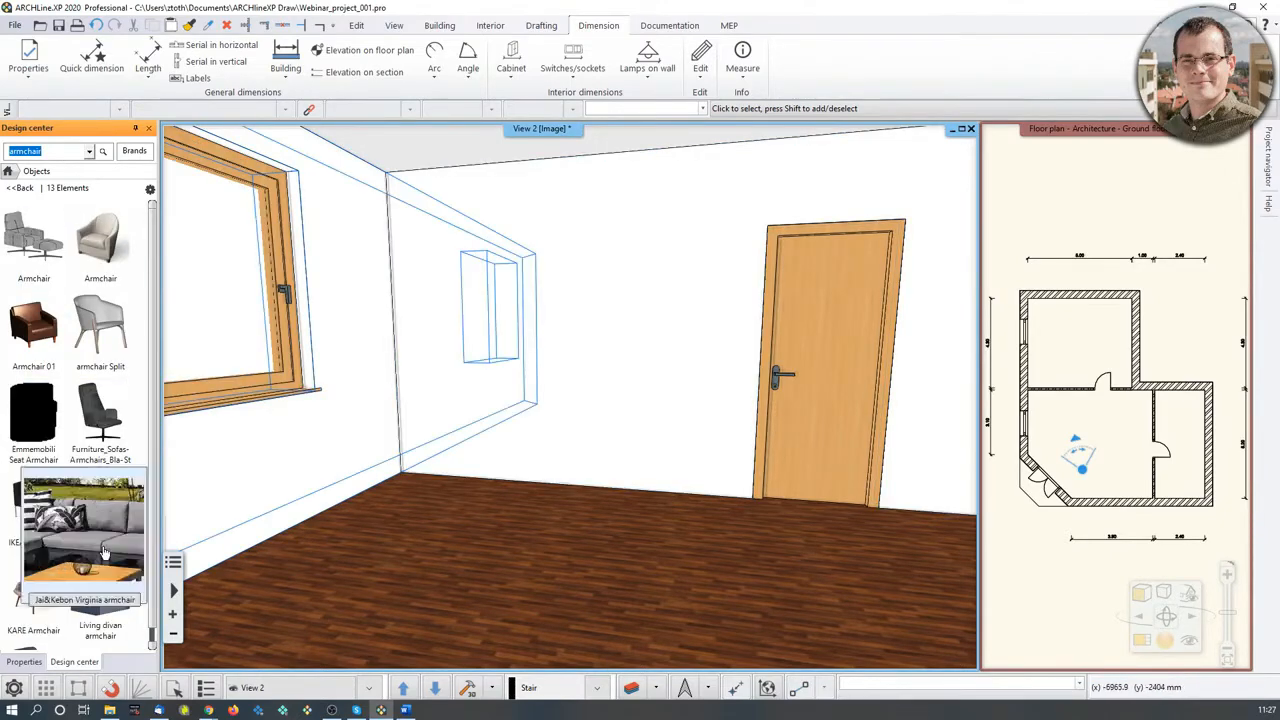
left_click(40, 607)
left_click_drag(45, 598, 478, 517)
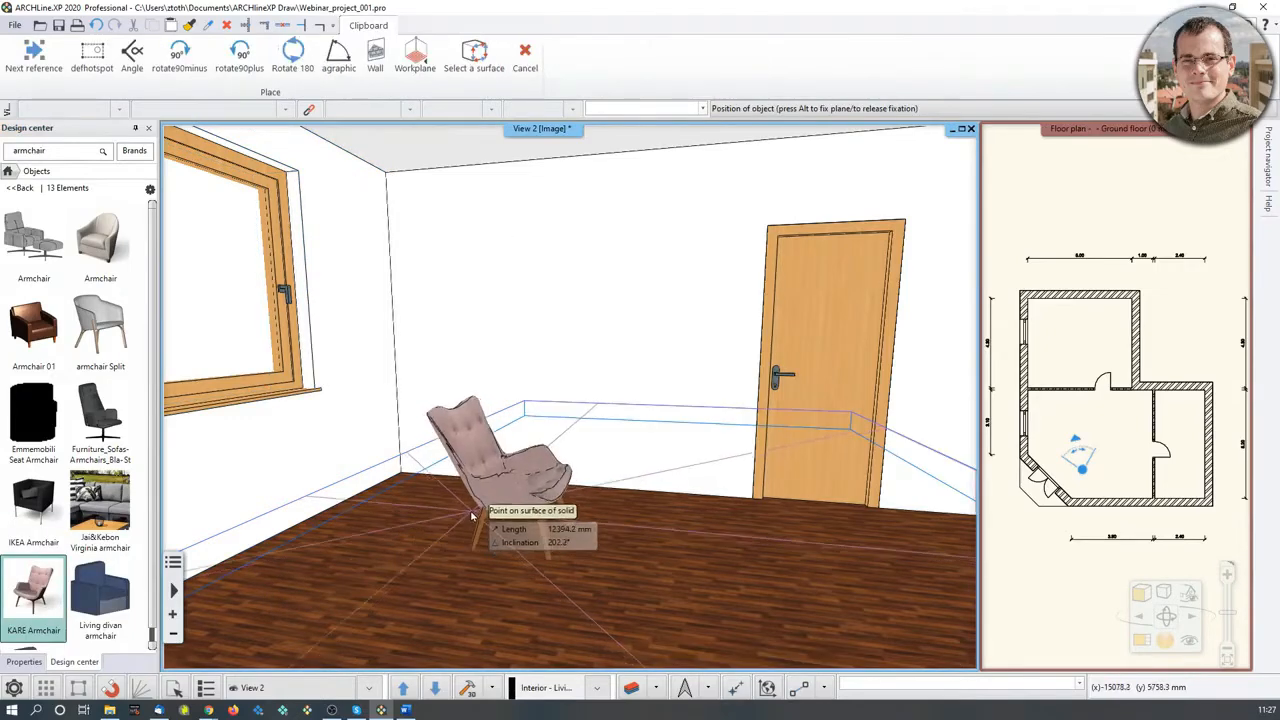
left_click(340, 525)
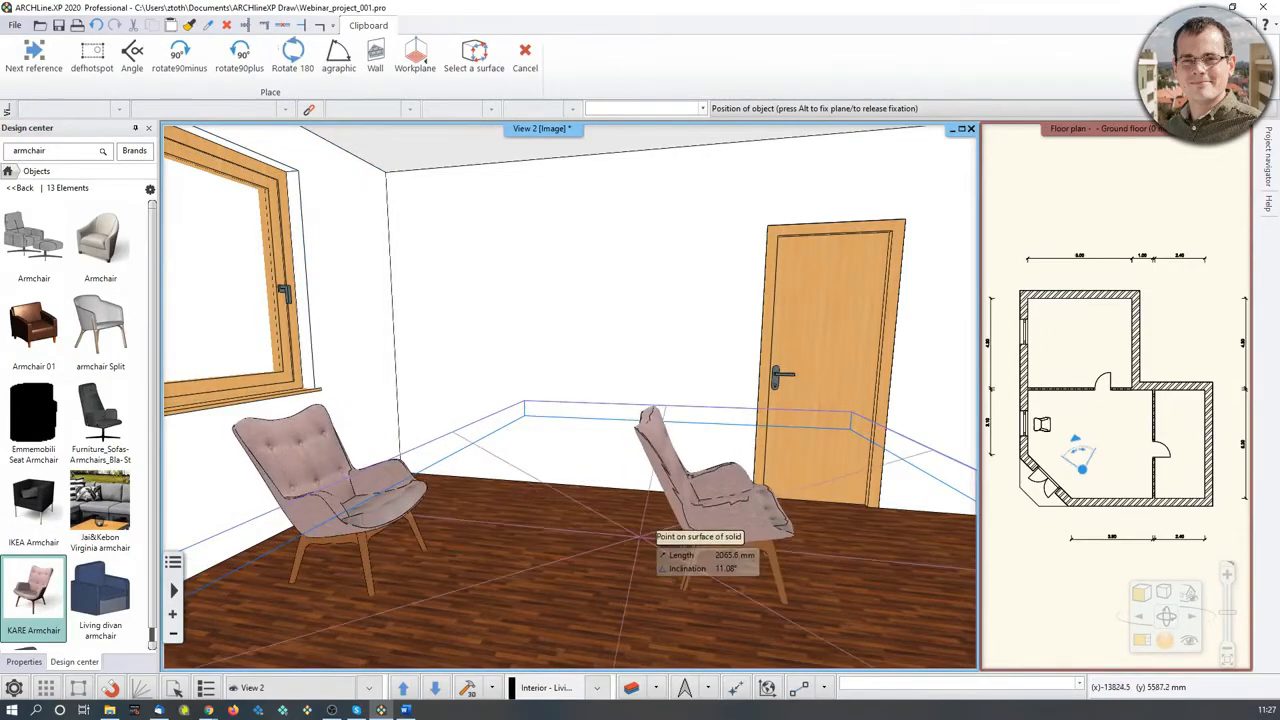
key("Escape")
middle_click_drag(543, 549, 526, 520)
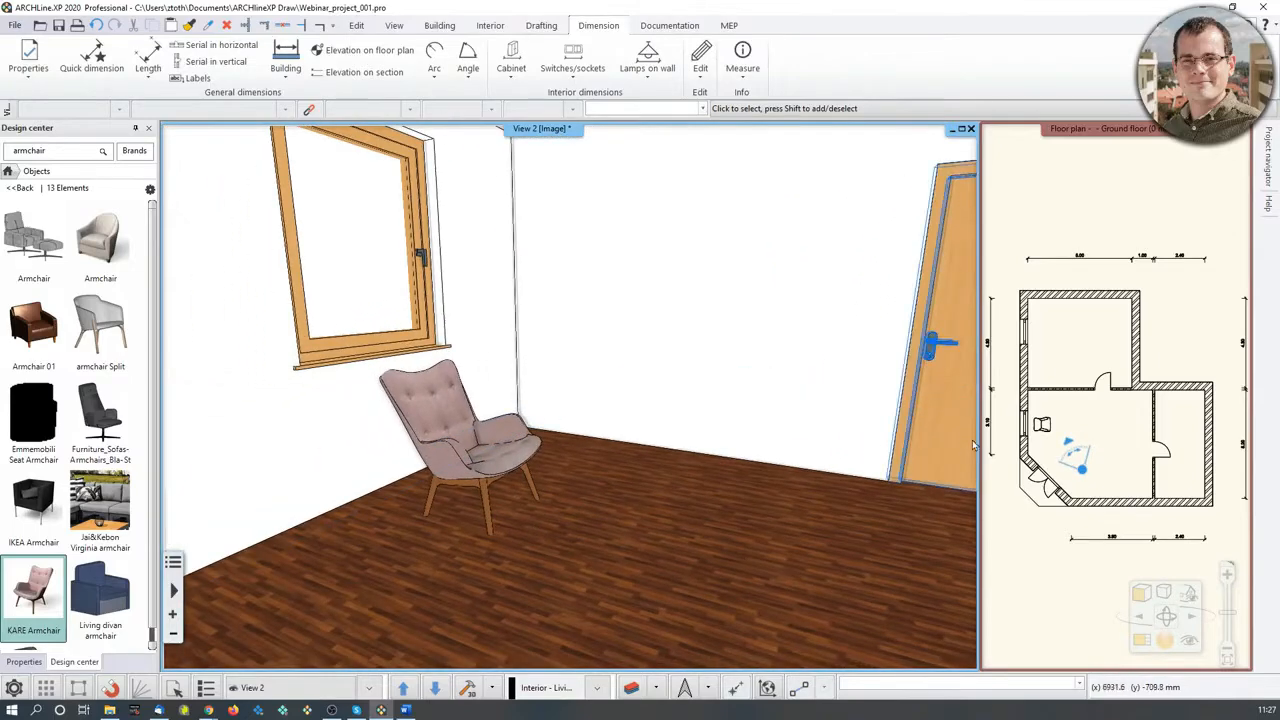
Make the floor plan the main view and move the armchair about 180 mm horizontally towards the window.
left_click(1204, 329)
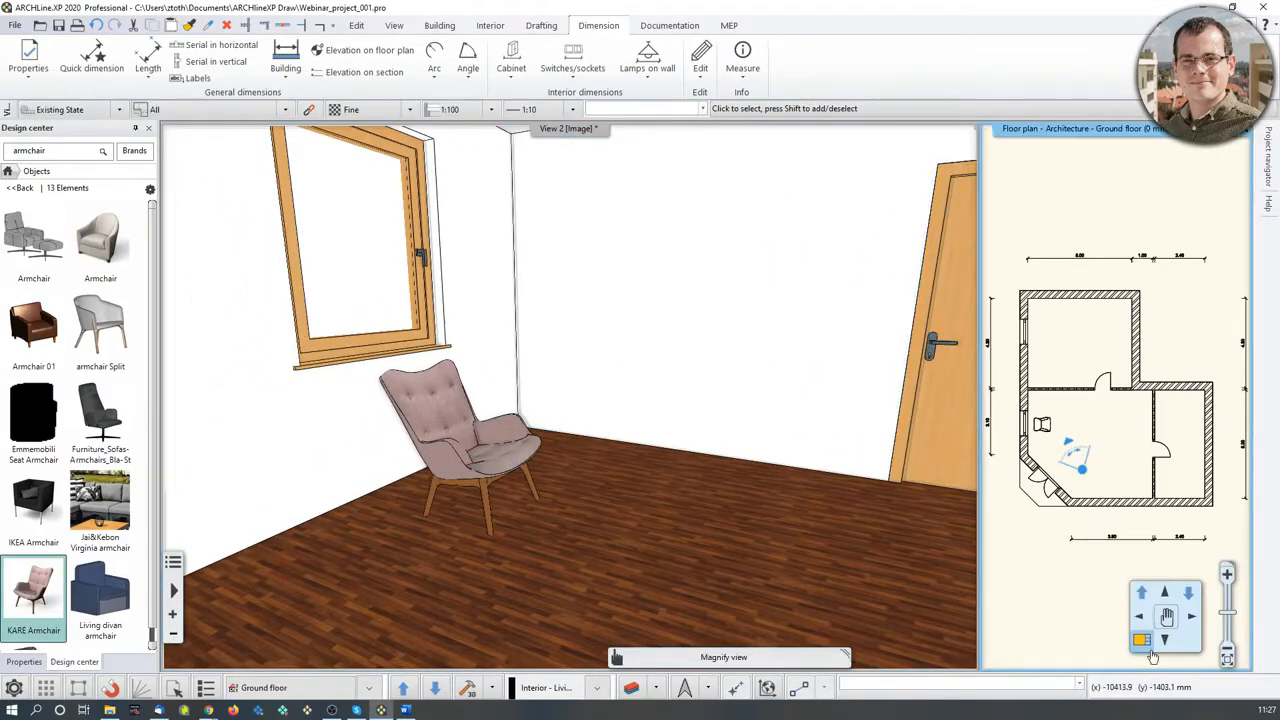
left_click(1141, 642)
scroll(537, 395, "up", 5)
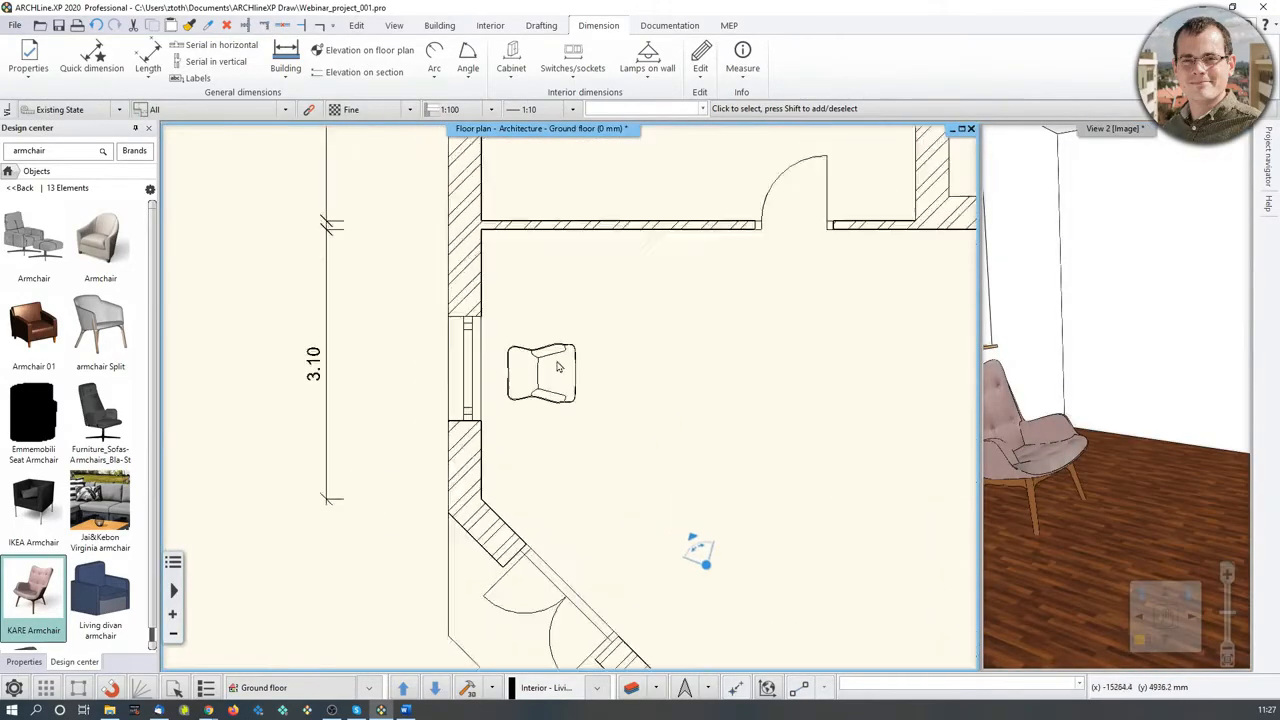
left_click(537, 395)
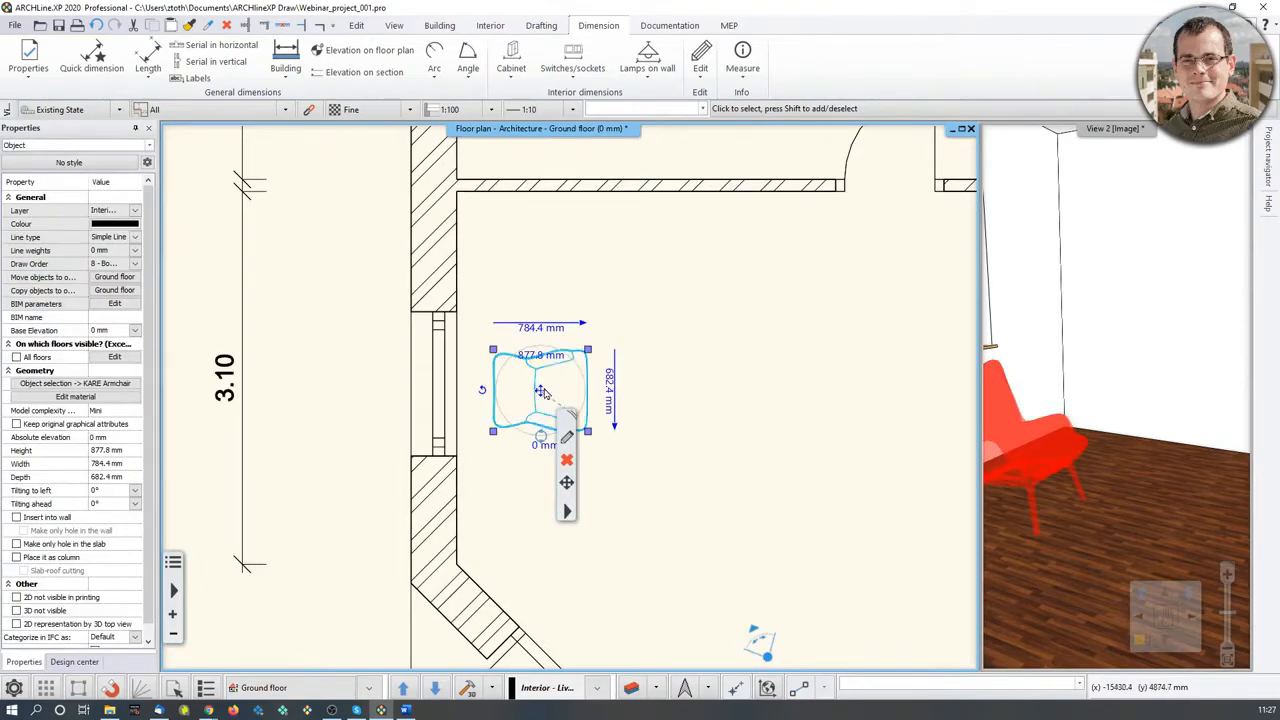
left_click(541, 391)
left_click(563, 401)
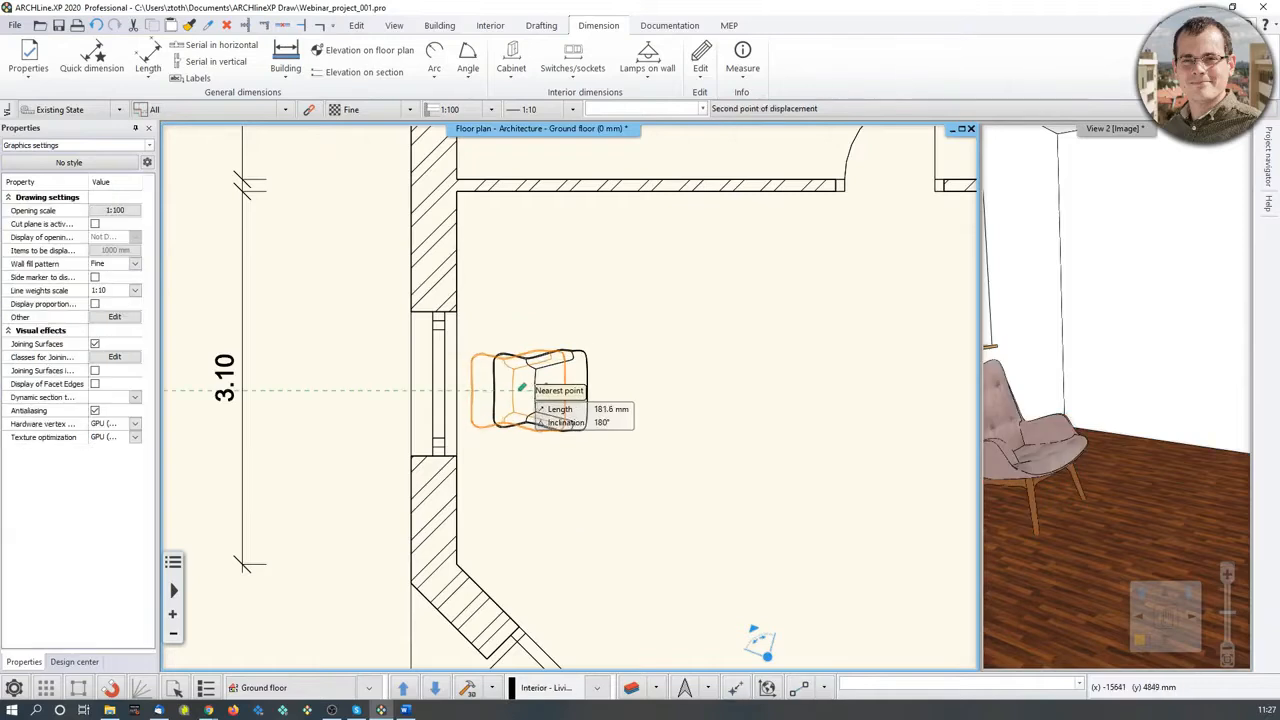
left_click(521, 388)
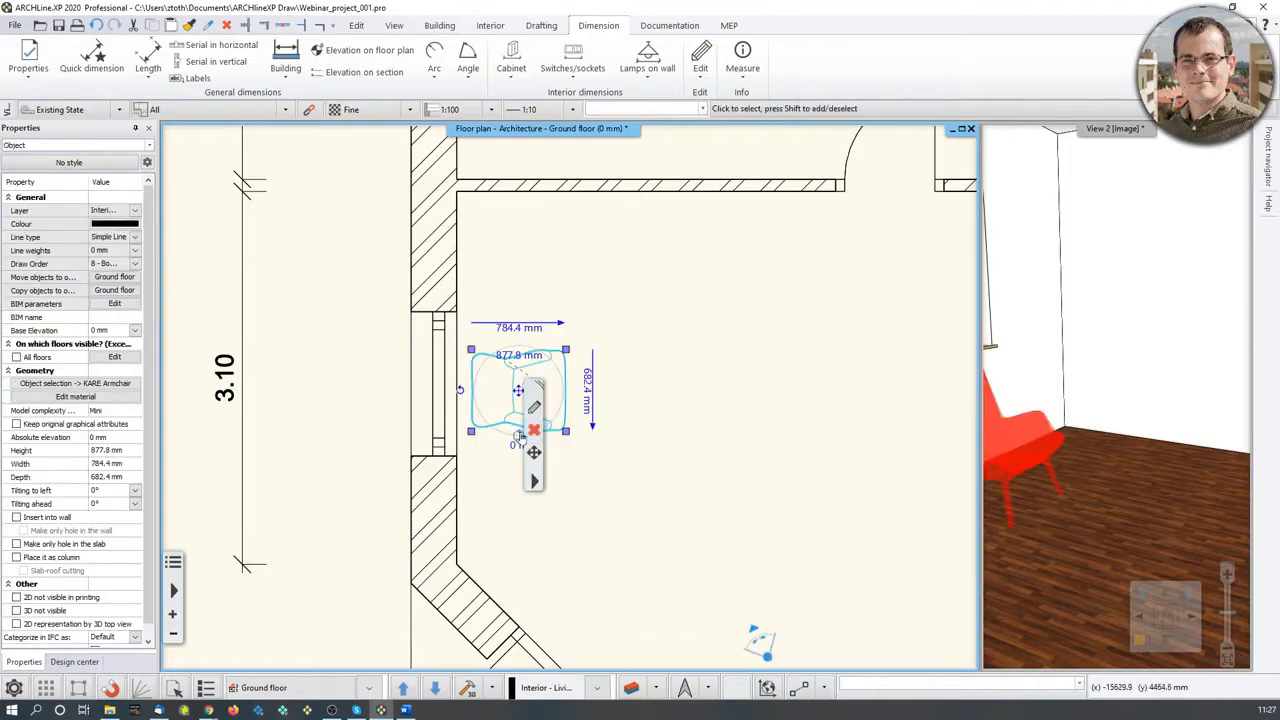
left_click(75, 661)
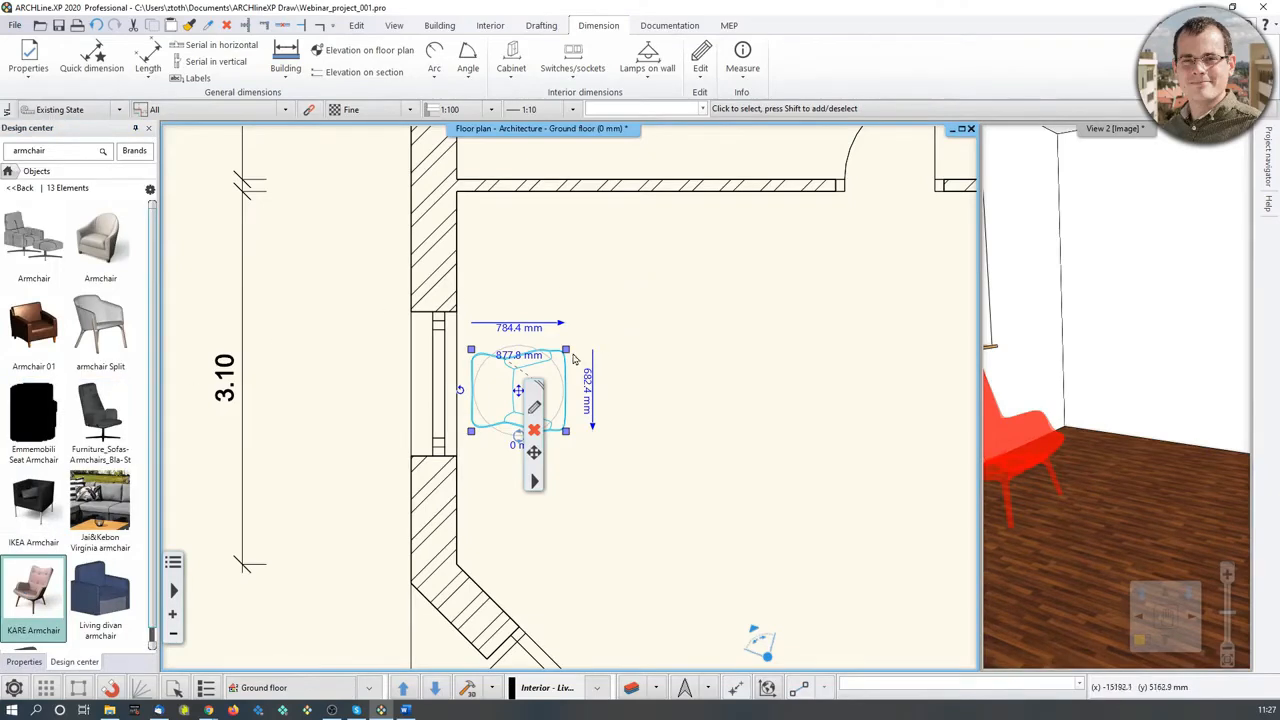
left_click(603, 317)
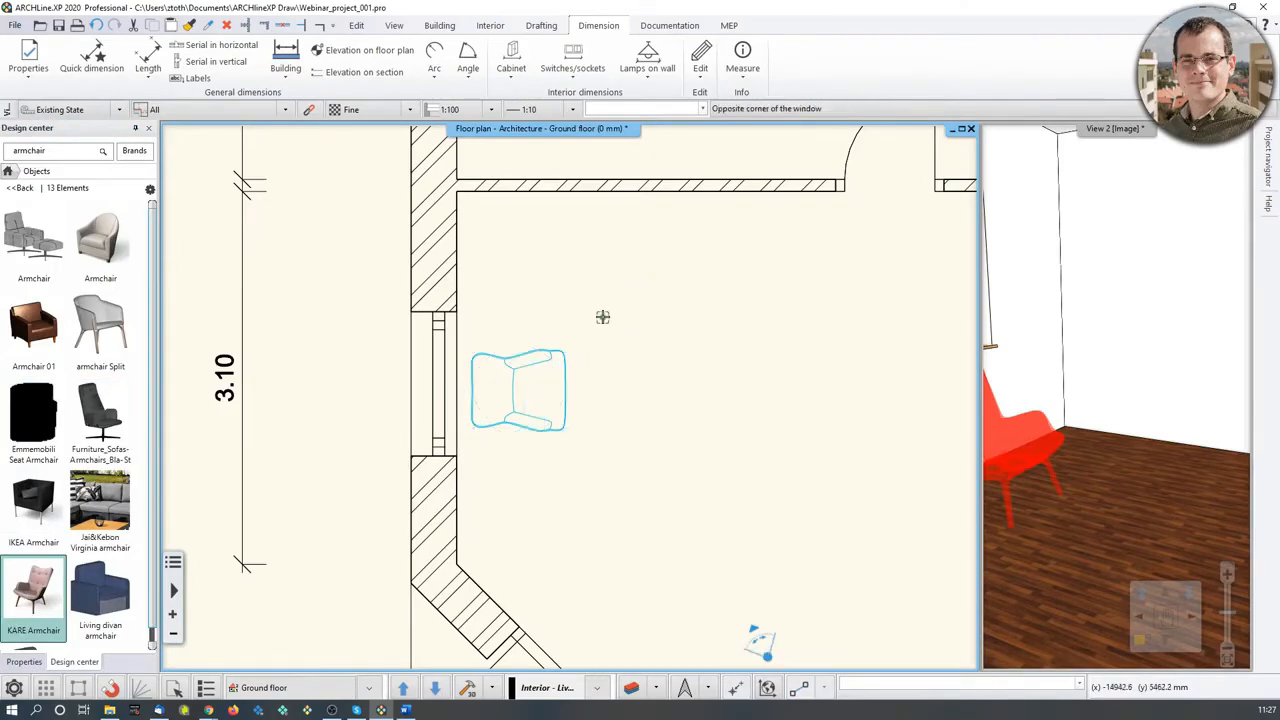
Move a copy of the armchair from its centre to a spot up and to the right, near the vestibule's upper wall.
left_click(536, 396)
mouse_move(556, 521)
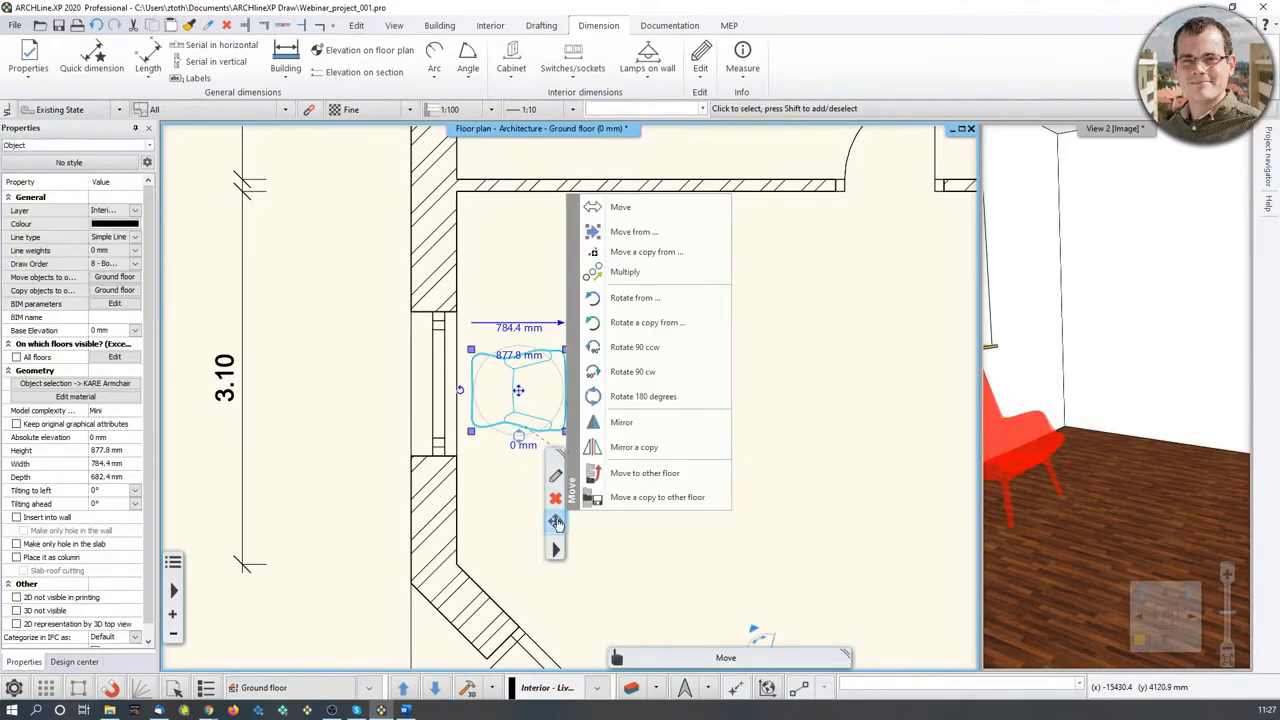
left_click(636, 253)
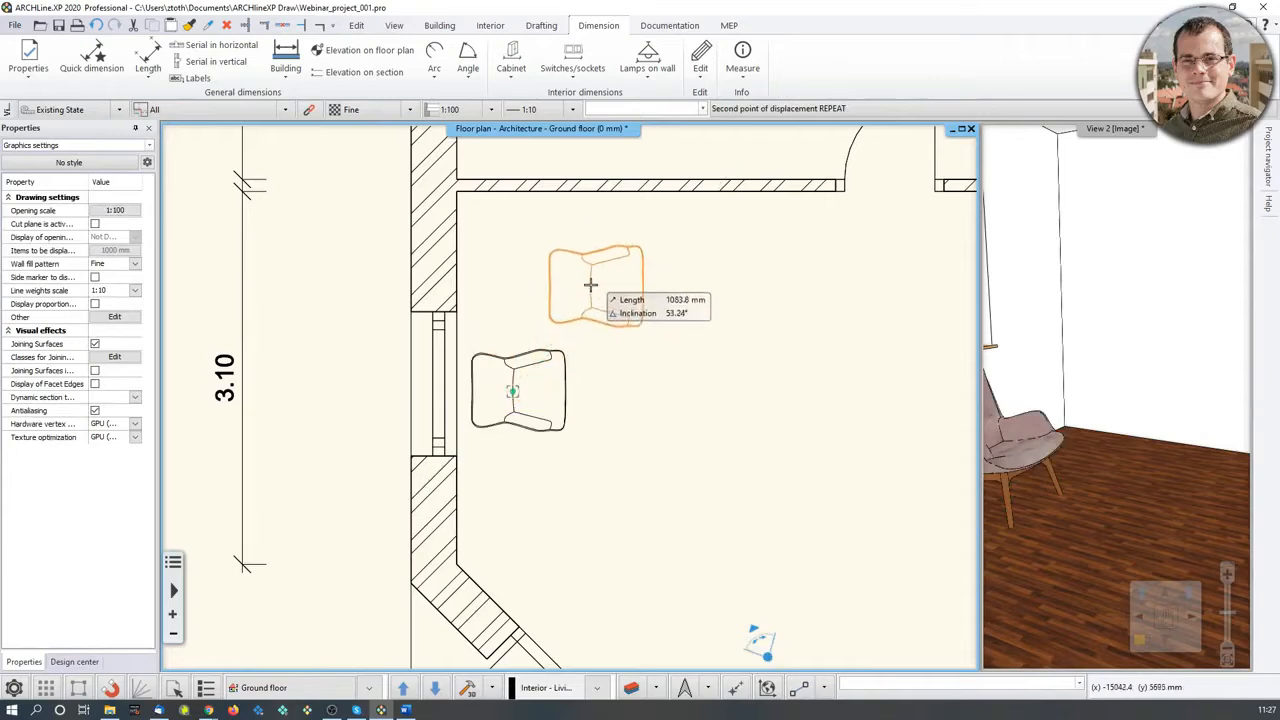
left_click(637, 266)
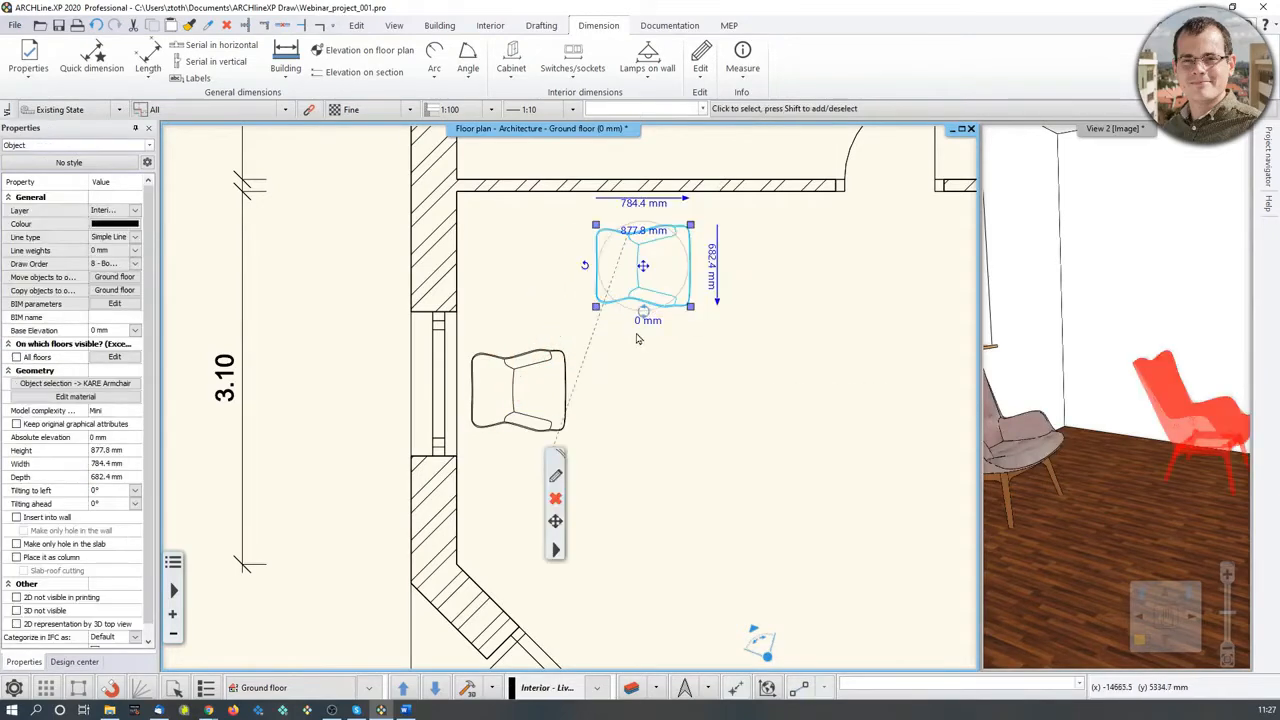
Rotate the copied armchair 90° clockwise about its centre so its back faces the upper wall, and deselect it.
scroll(640, 338, "up", 1)
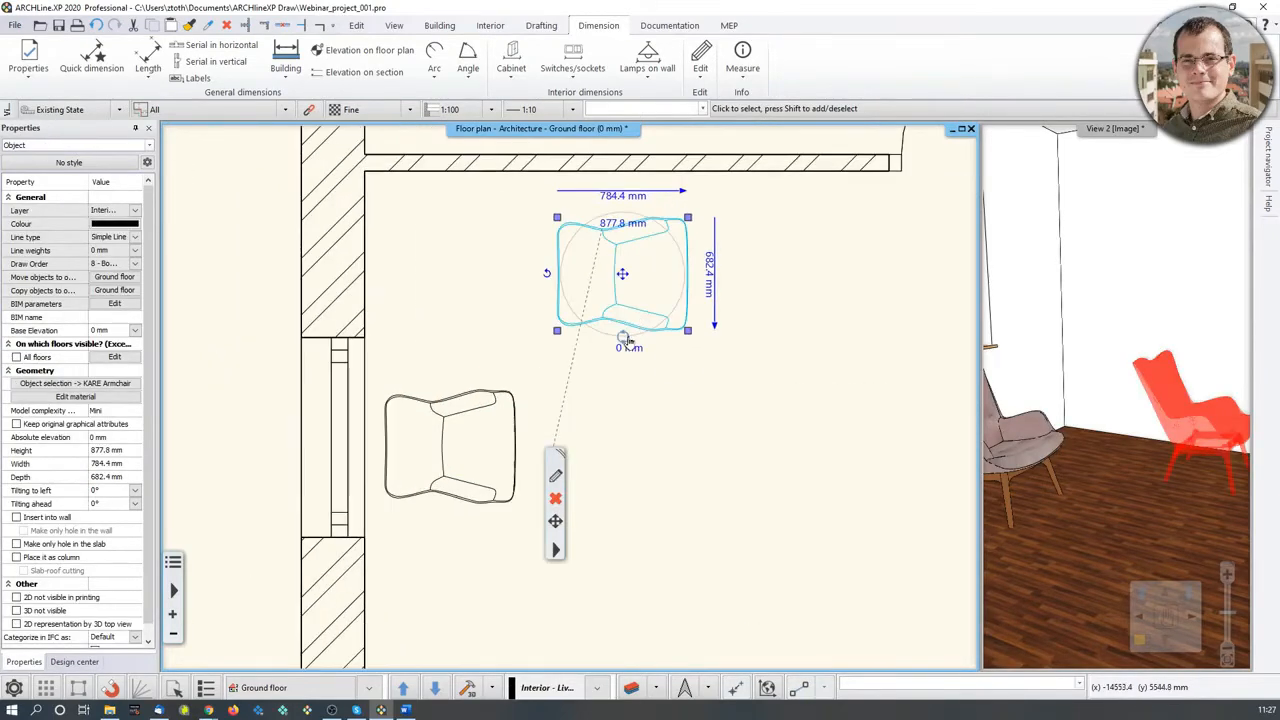
left_click(623, 338)
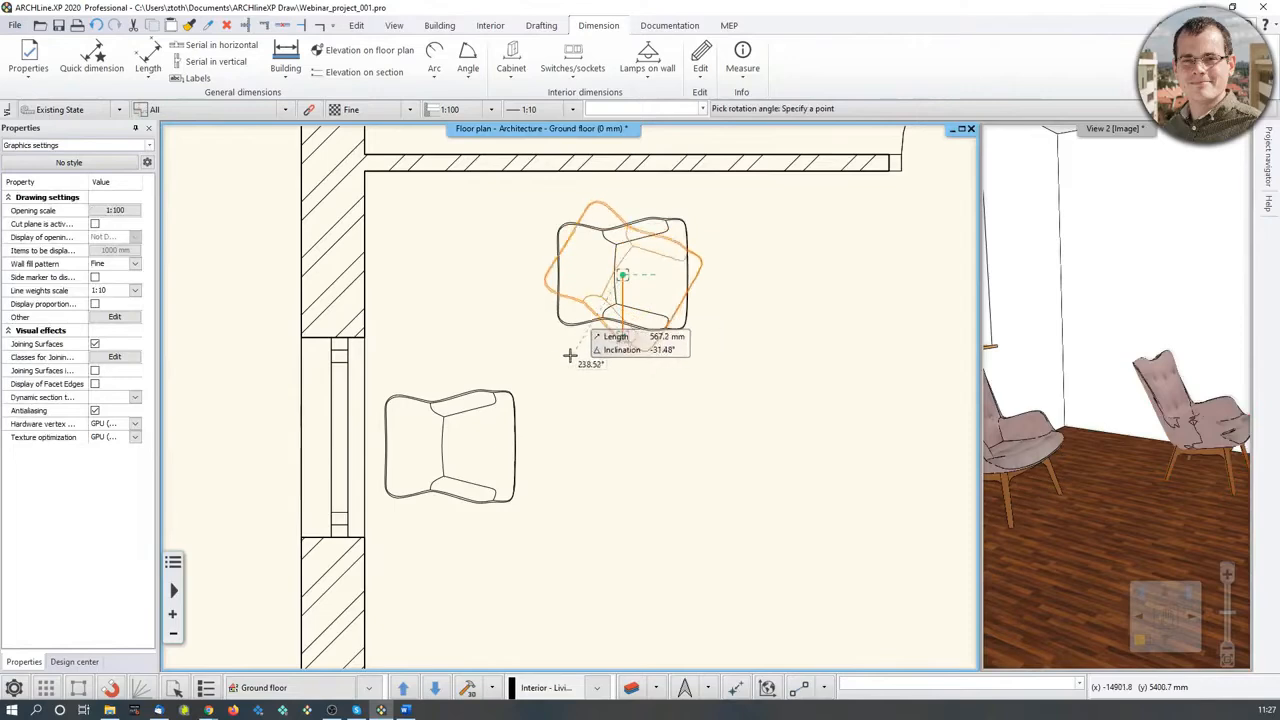
left_click(450, 277)
left_click(729, 493)
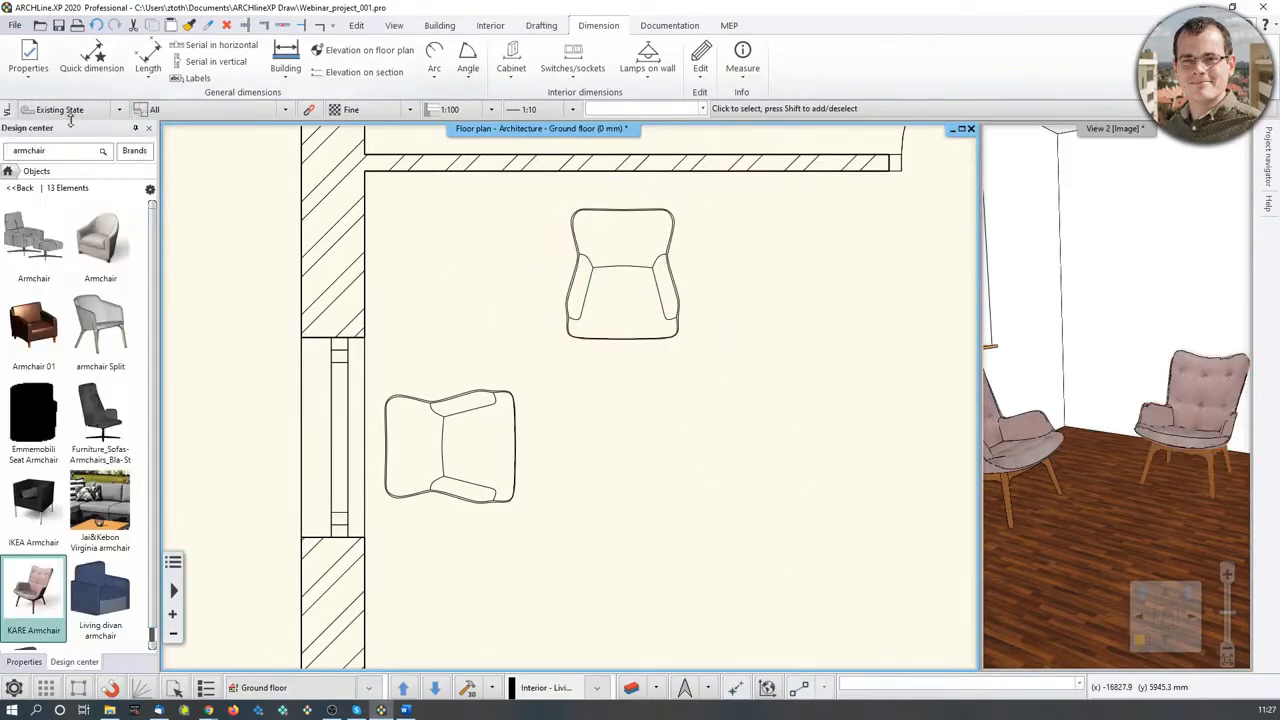
Search the object catalog for "coffee table" and place the 74352 Coffee Table Flint Stone in front of both armchairs.
double_click(53, 155)
type("co")
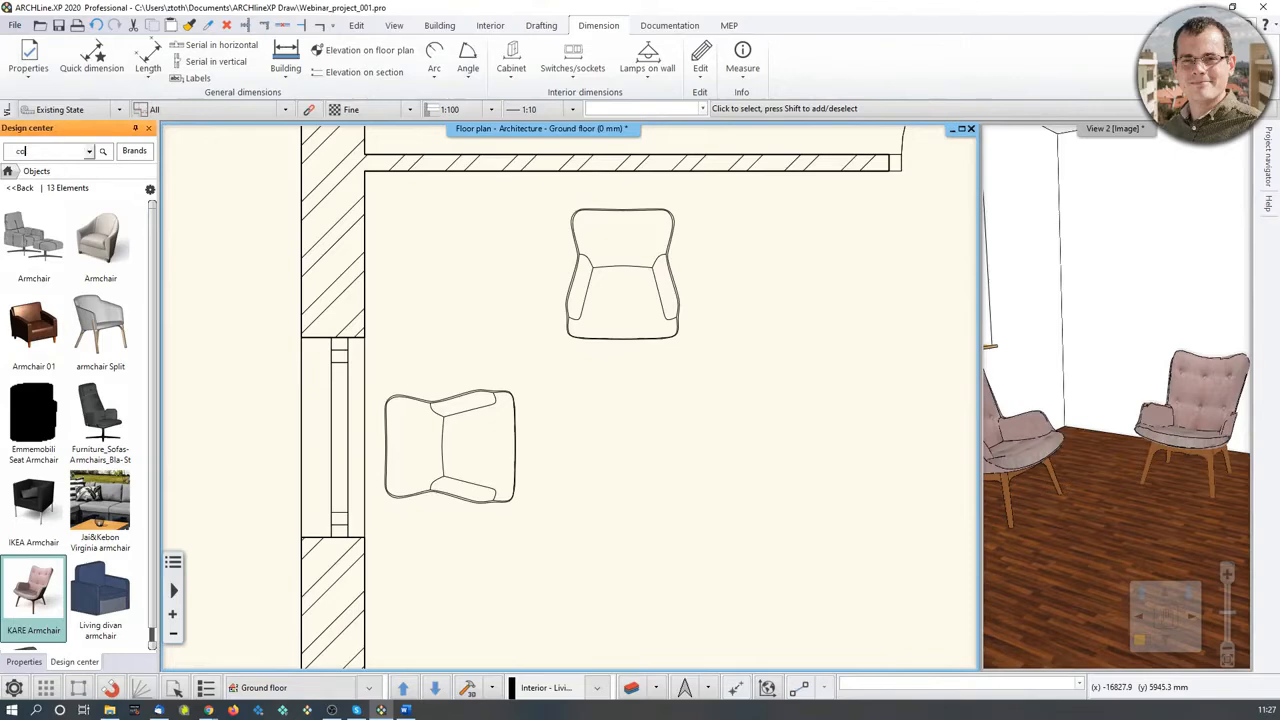
type("ffee table")
key("Return")
left_click(33, 240)
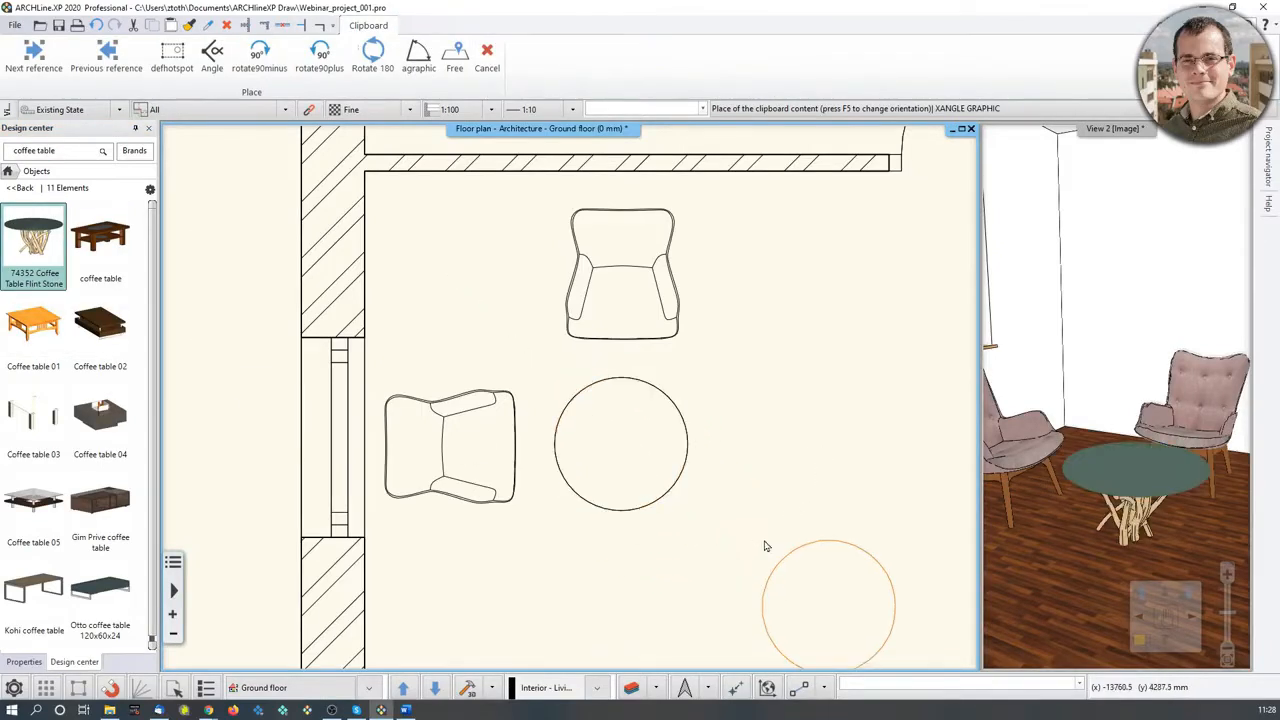
key("Escape")
Make the perspective view the main view and frame the armchairs and coffee table together with the window and door.
left_click(1117, 400)
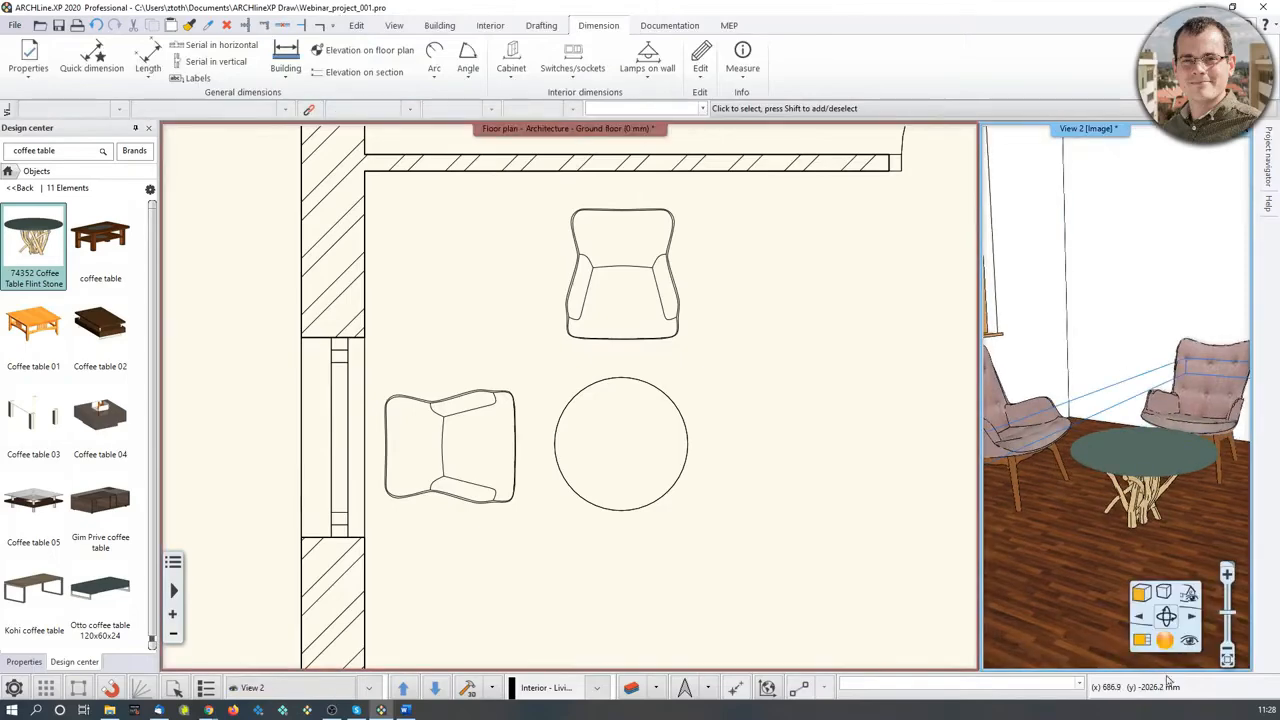
left_click(1141, 640)
scroll(739, 513, "down", 2)
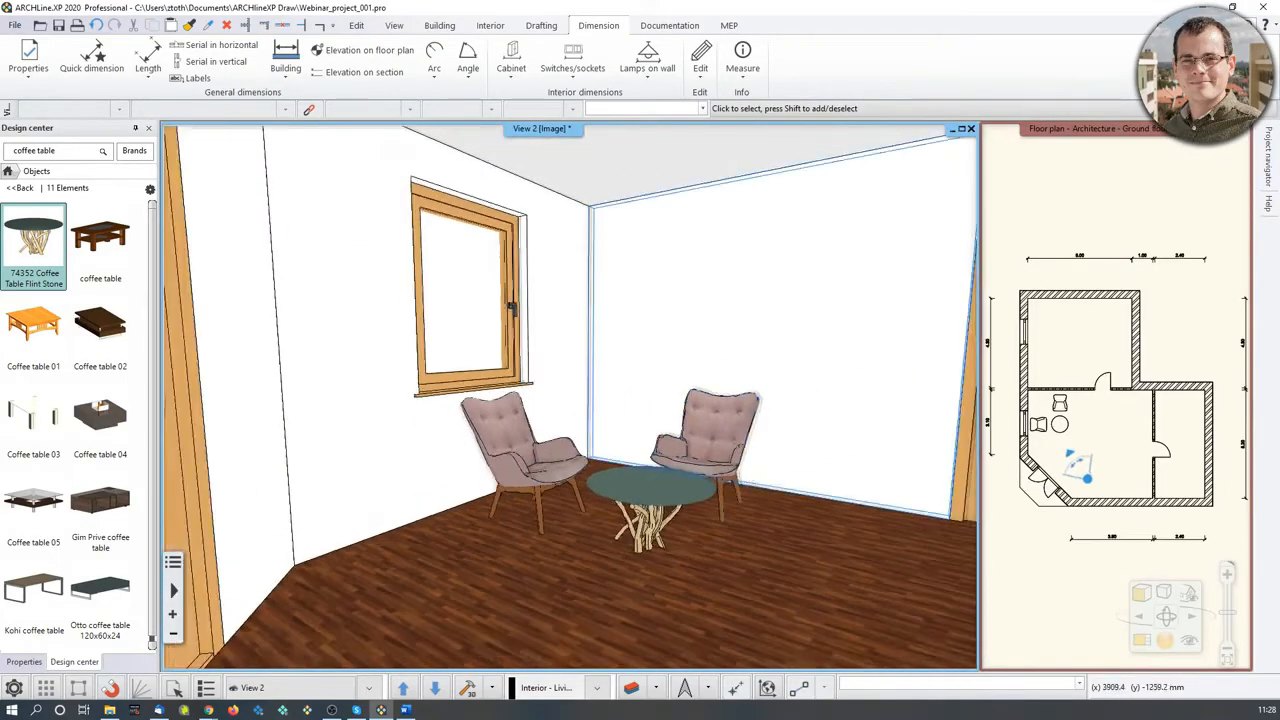
middle_click_drag(800, 477, 629, 517)
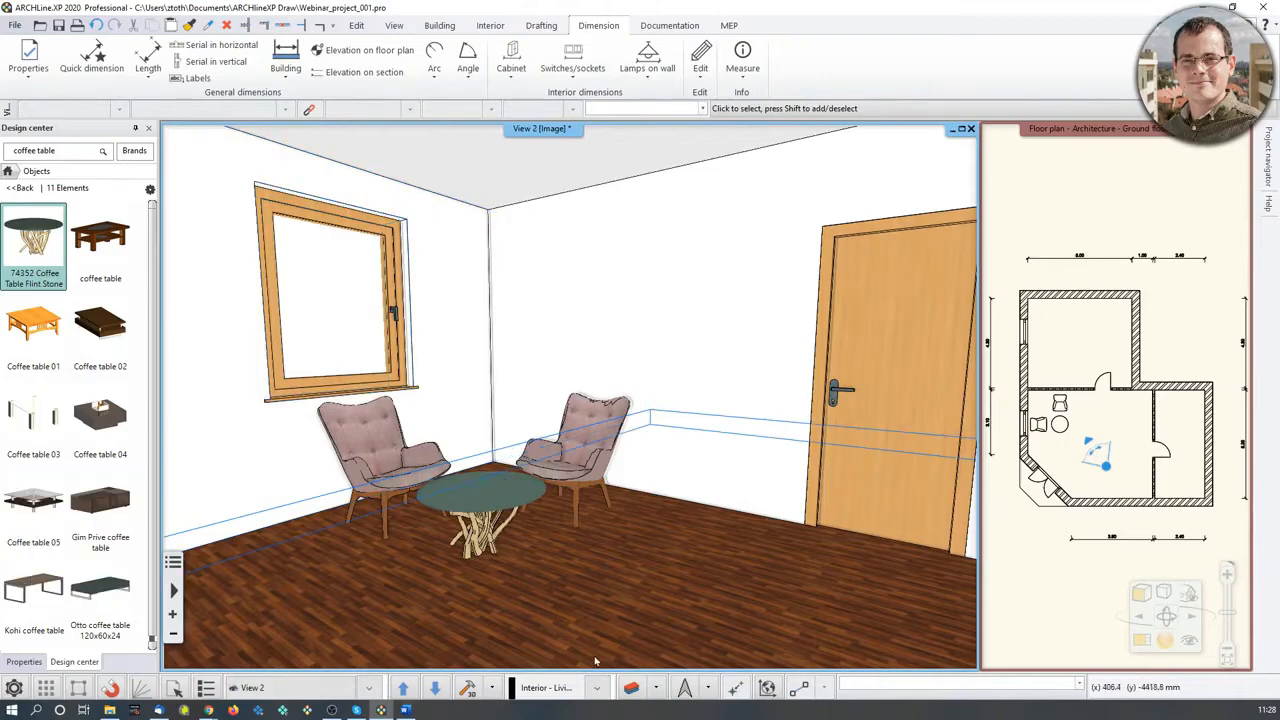
Bring up the interior design commands.
left_click(490, 25)
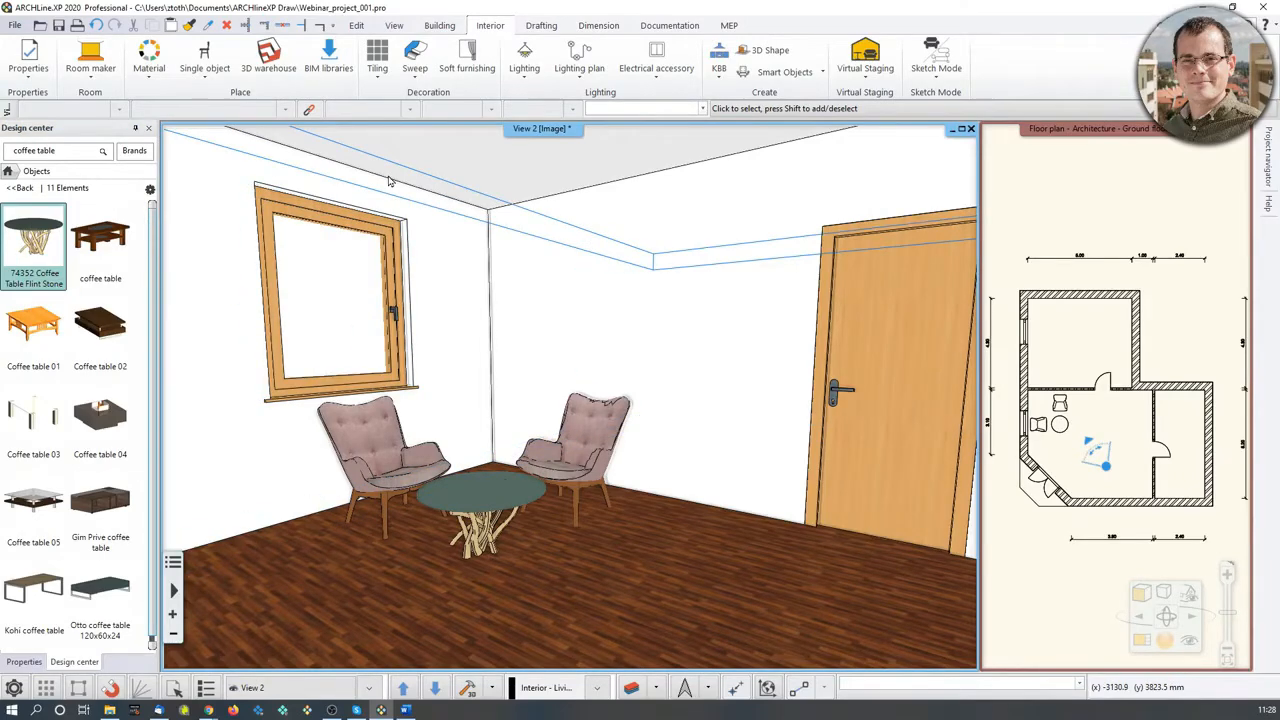
Check the available online BIM library sources, and search 3D Warehouse for armchair.
left_click(329, 60)
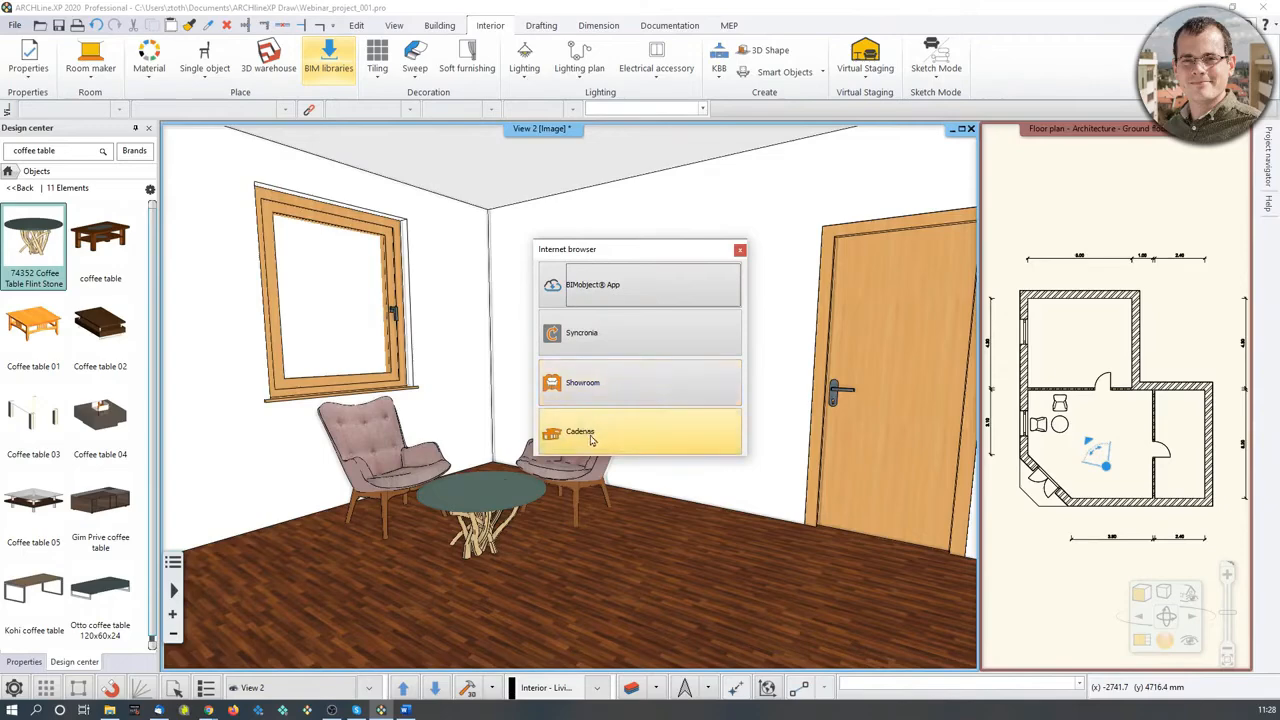
left_click(741, 250)
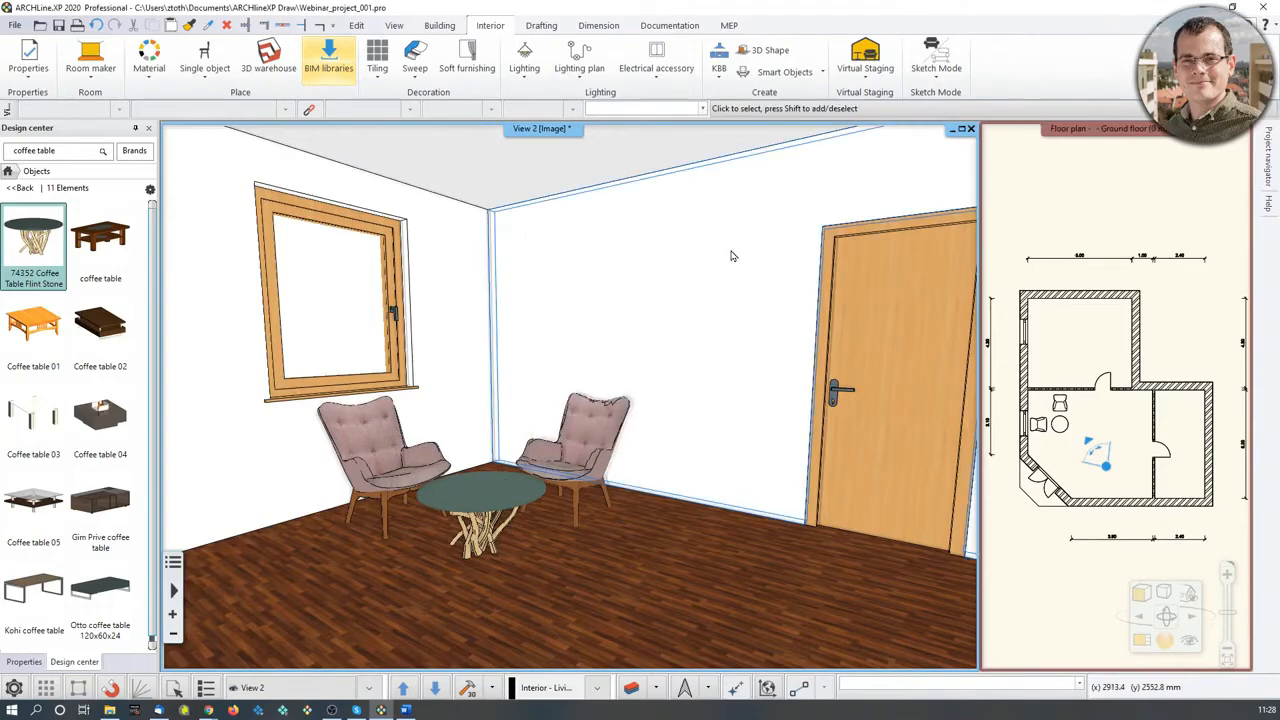
left_click(270, 60)
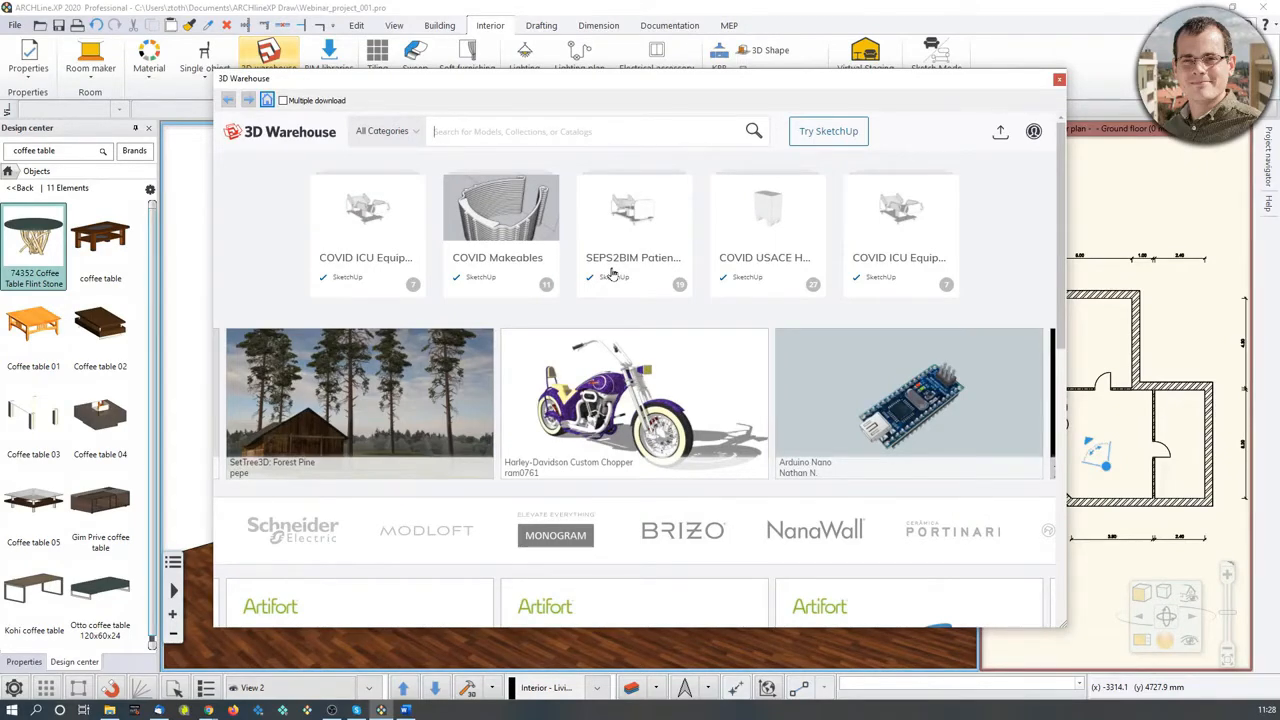
type("armchair")
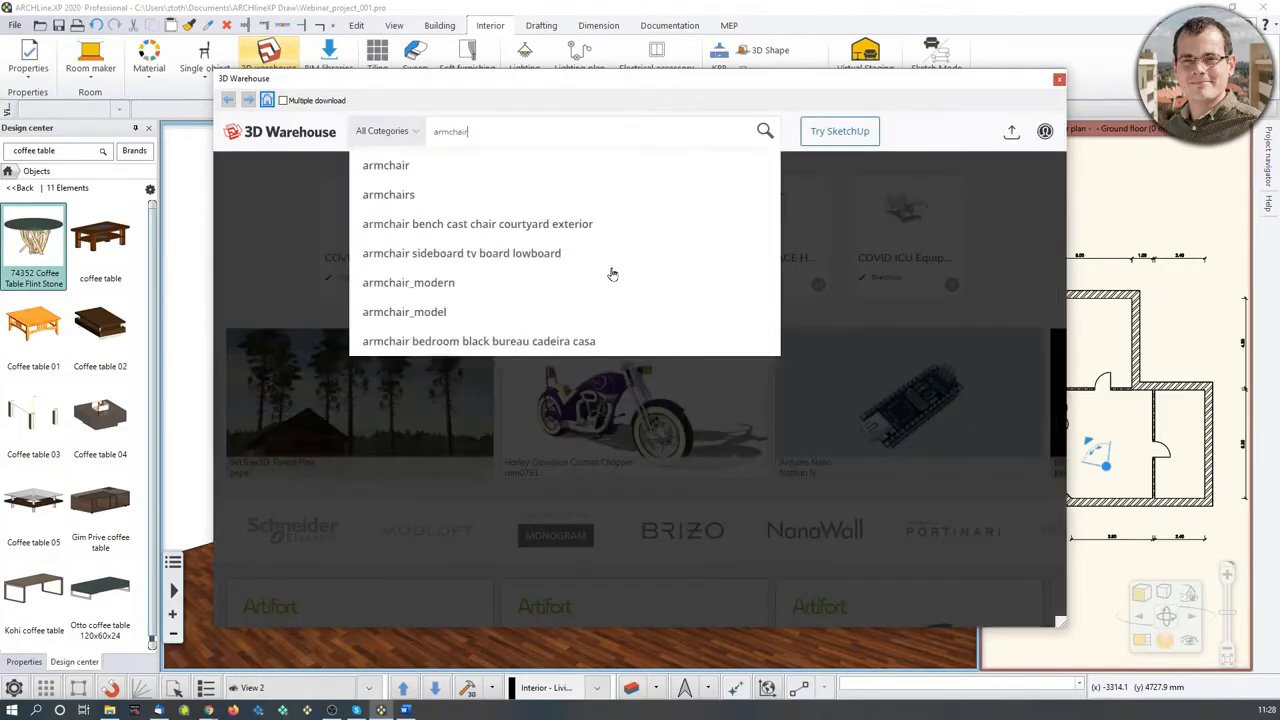
key("Return")
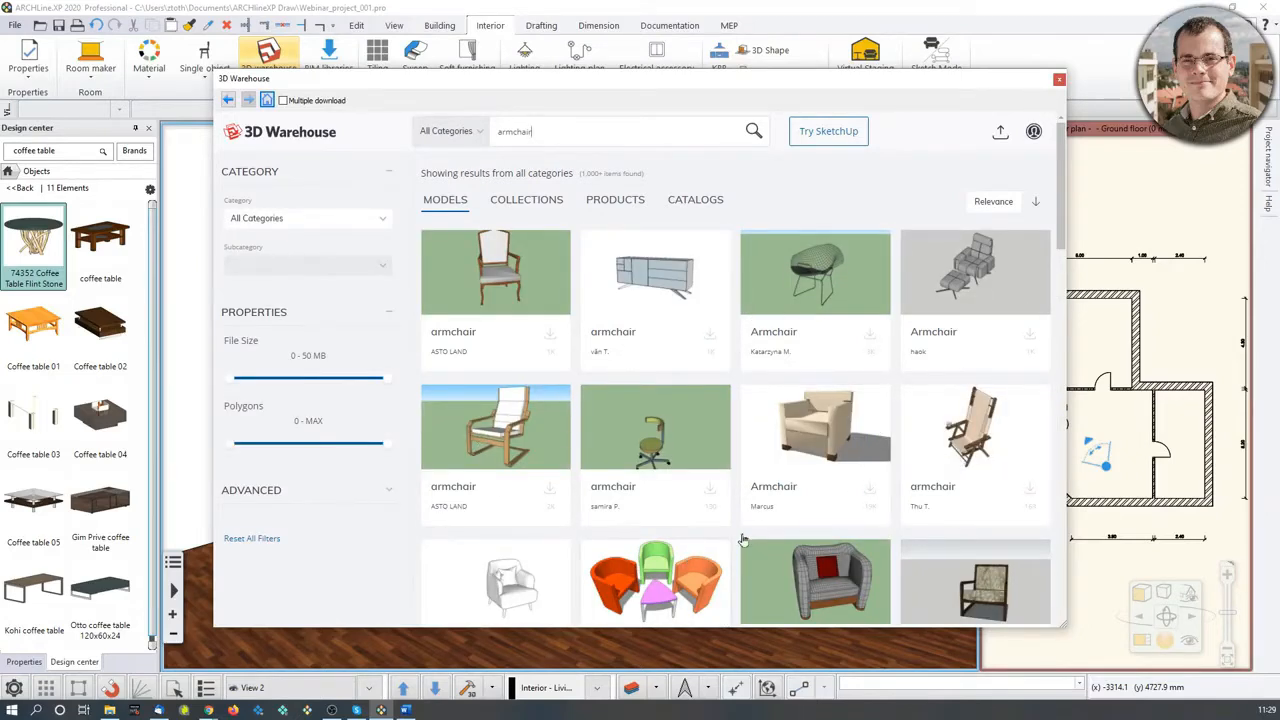
Browse the armchair models and examine the polygon count and file size of the lounge chair with ottoman and the armchair on a rug.
scroll(770, 510, "down", 1)
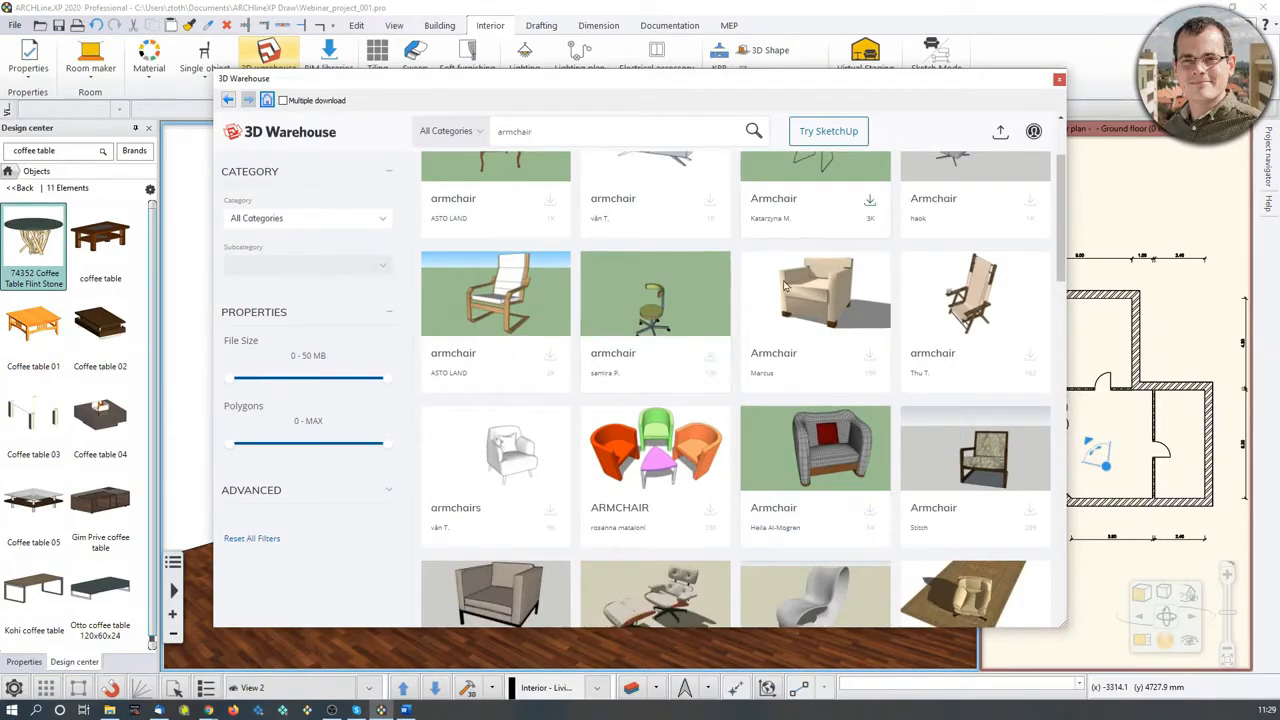
scroll(930, 480, "down", 1)
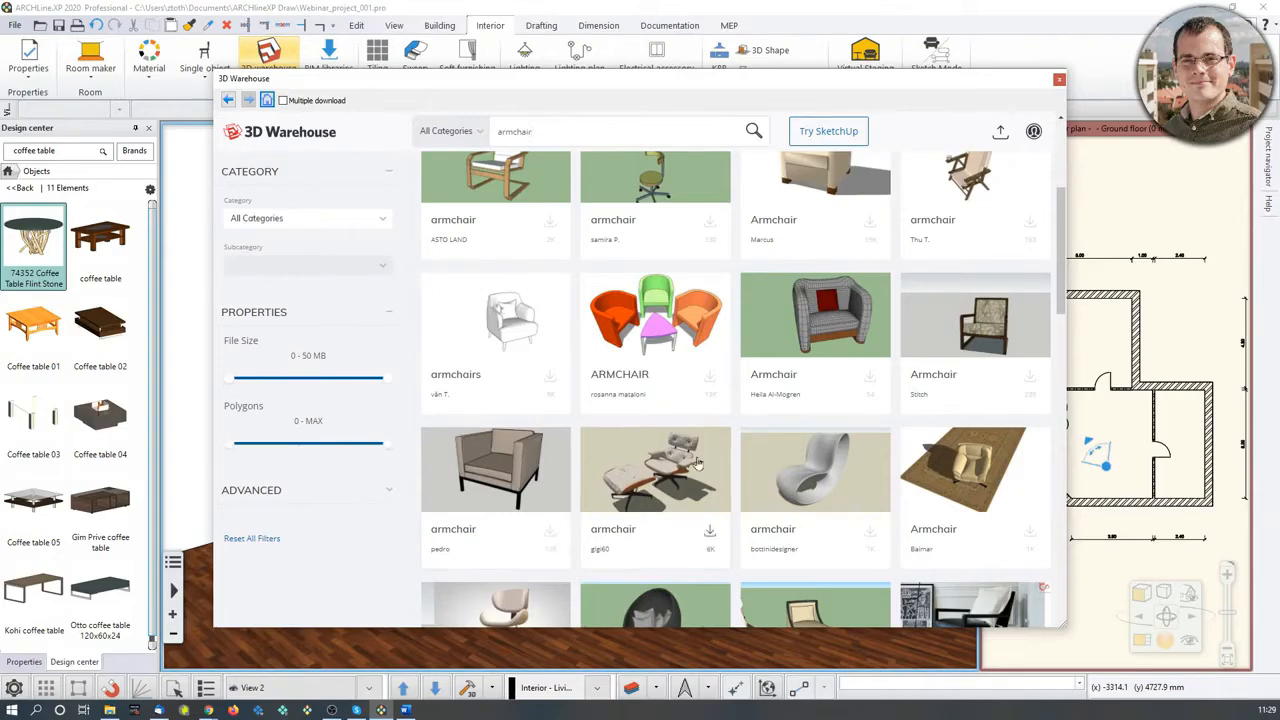
left_click(664, 462)
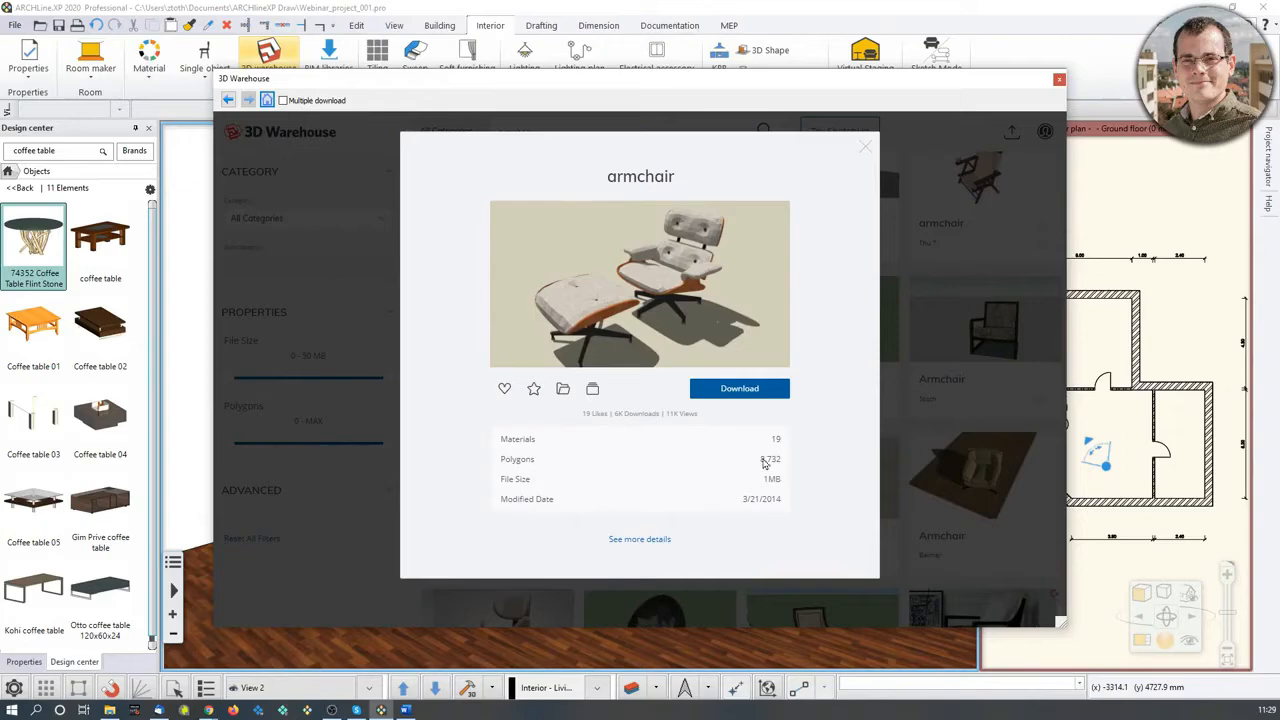
left_click(865, 147)
left_click(975, 466)
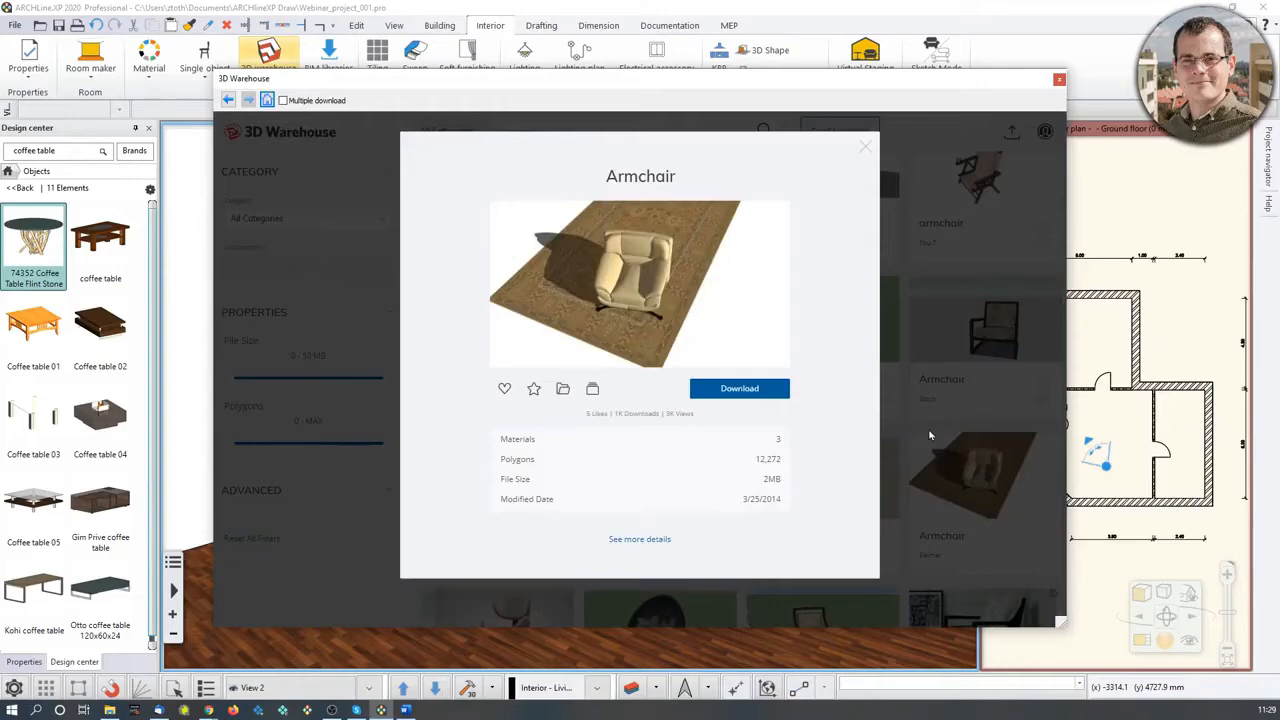
left_click(865, 147)
scroll(831, 369, "down", 1)
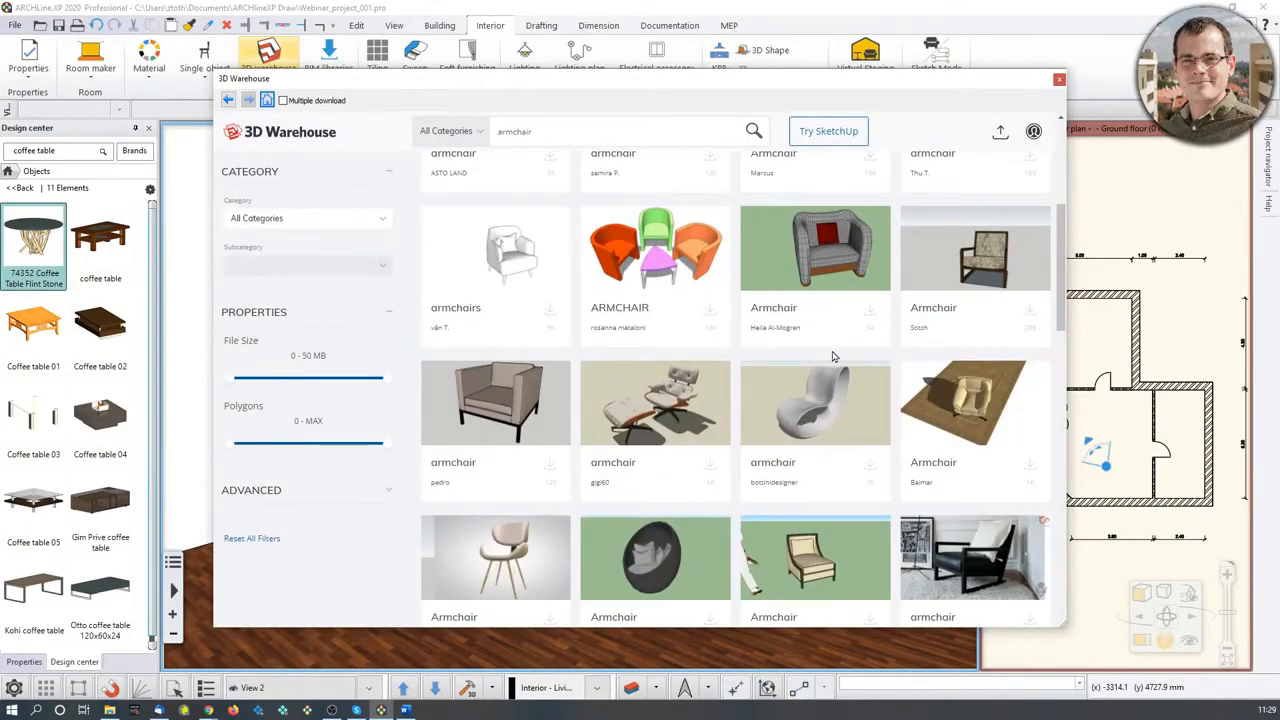
scroll(831, 356, "up", 2)
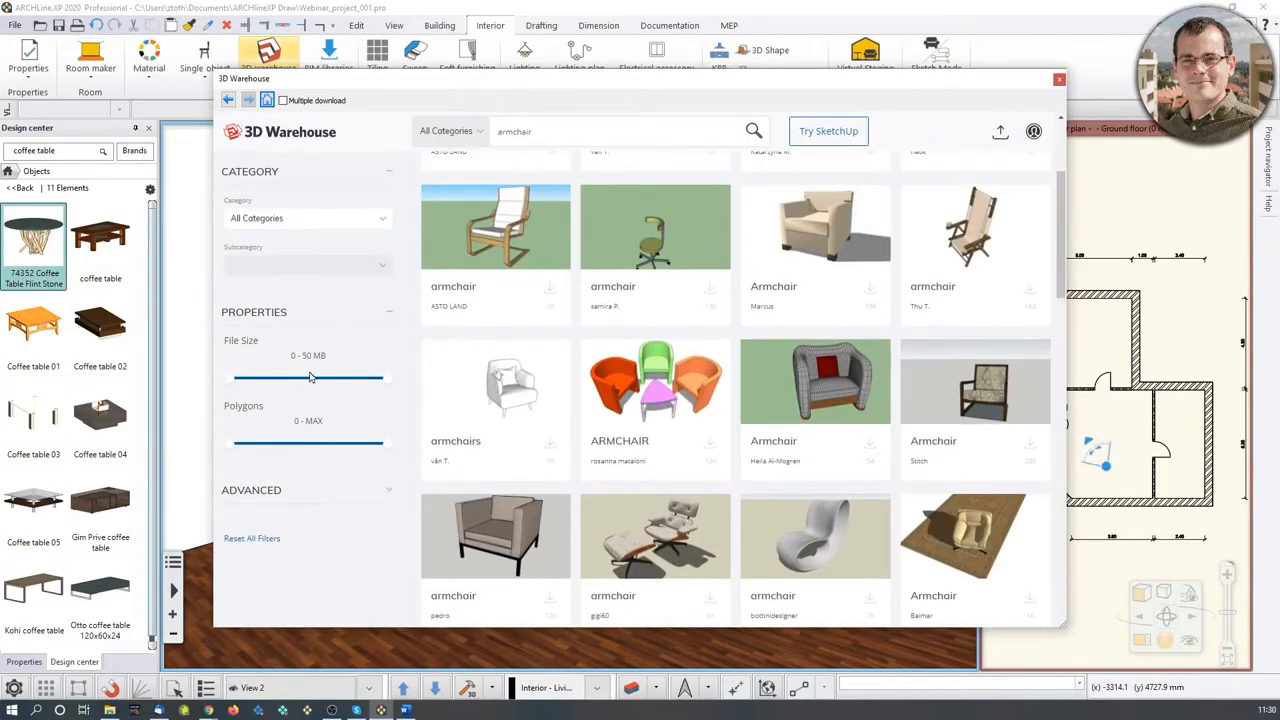
Filter the armchair models to 0 - 11 MB file size and 0 - 50 K polygons, and download the grey-brown wooden-legged high-back armchair.
left_click_drag(386, 379, 264, 395)
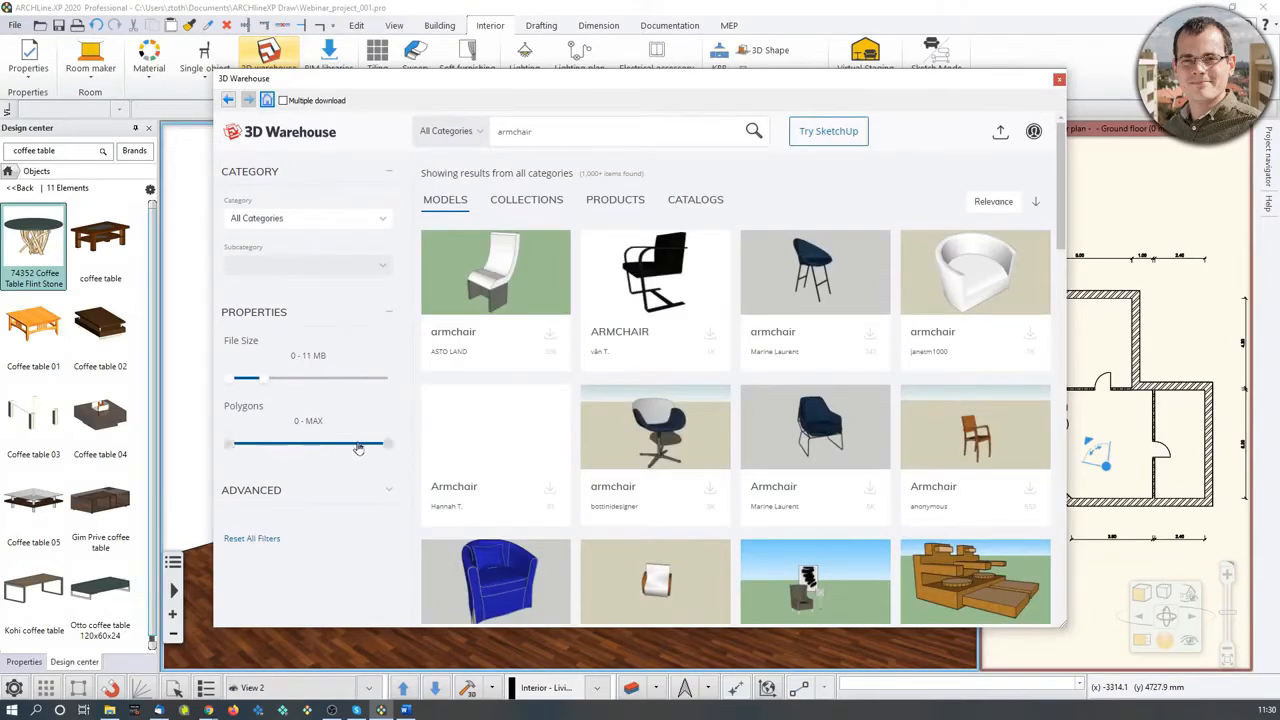
left_click_drag(390, 445, 330, 458)
scroll(888, 459, "down", 2)
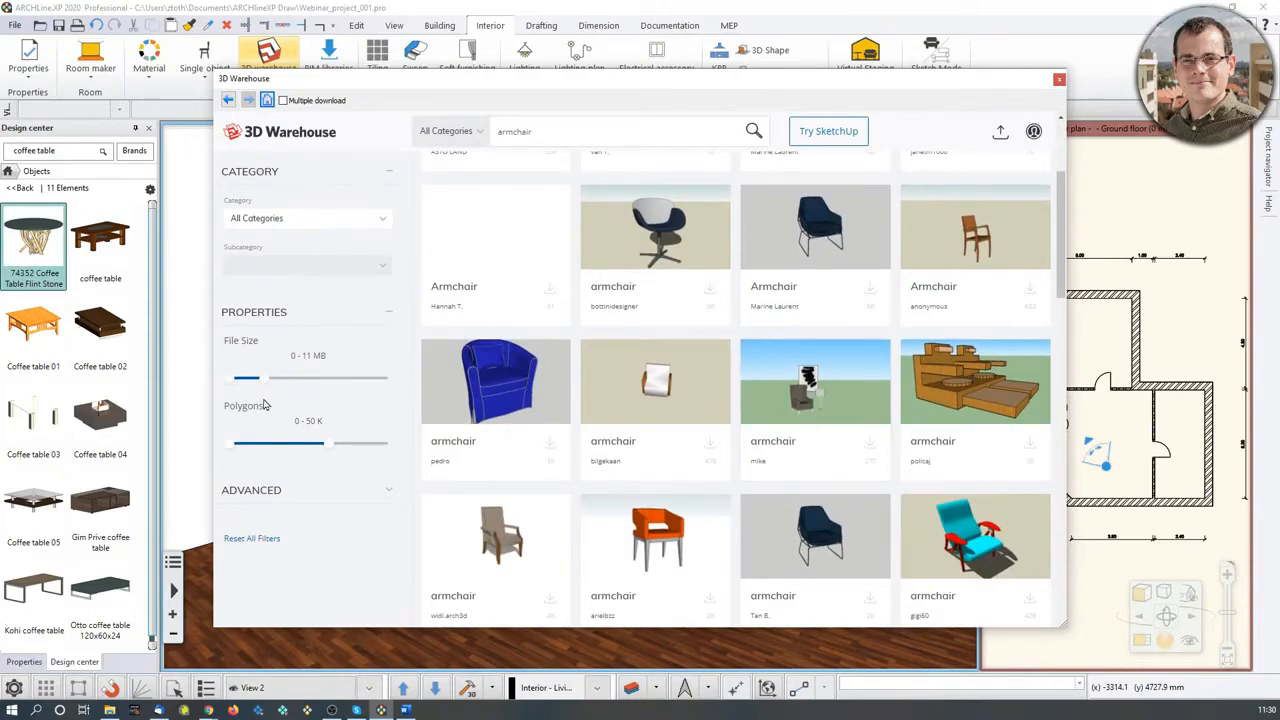
left_click(505, 545)
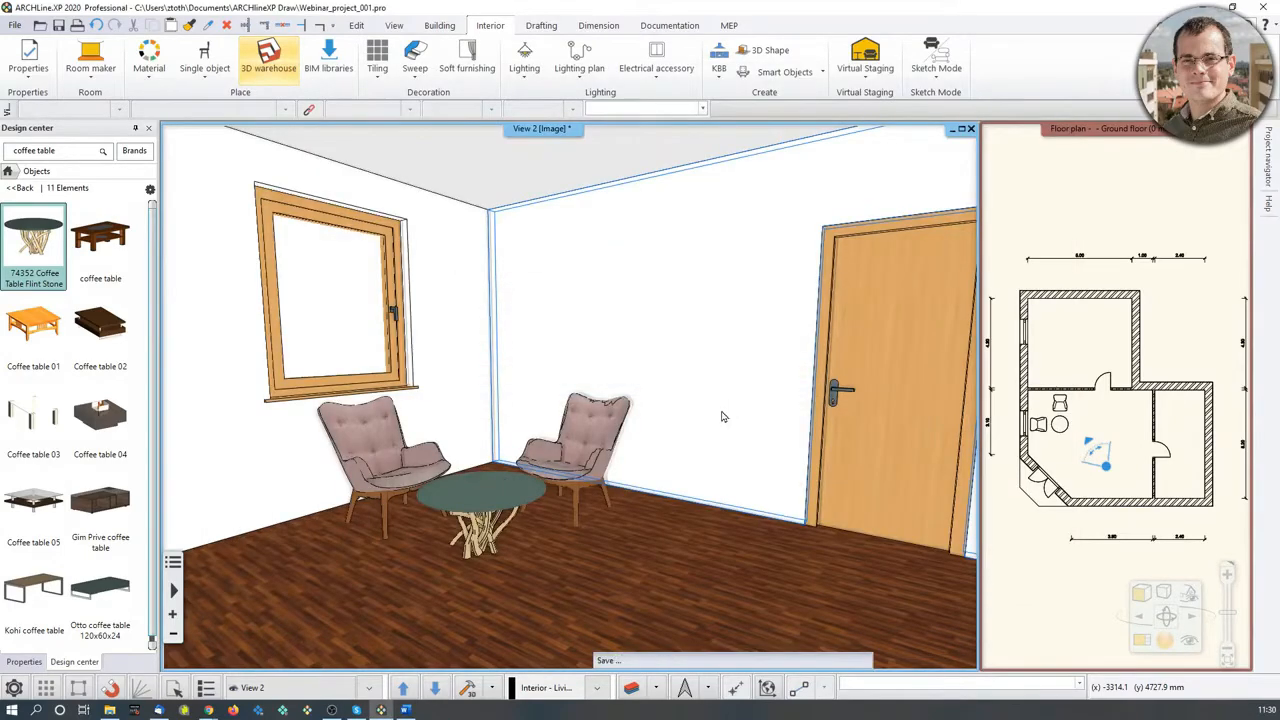
Place two of the downloaded armchairs on the living room floor, one in front of the other near the partition wall.
scroll(471, 597, "down", 3)
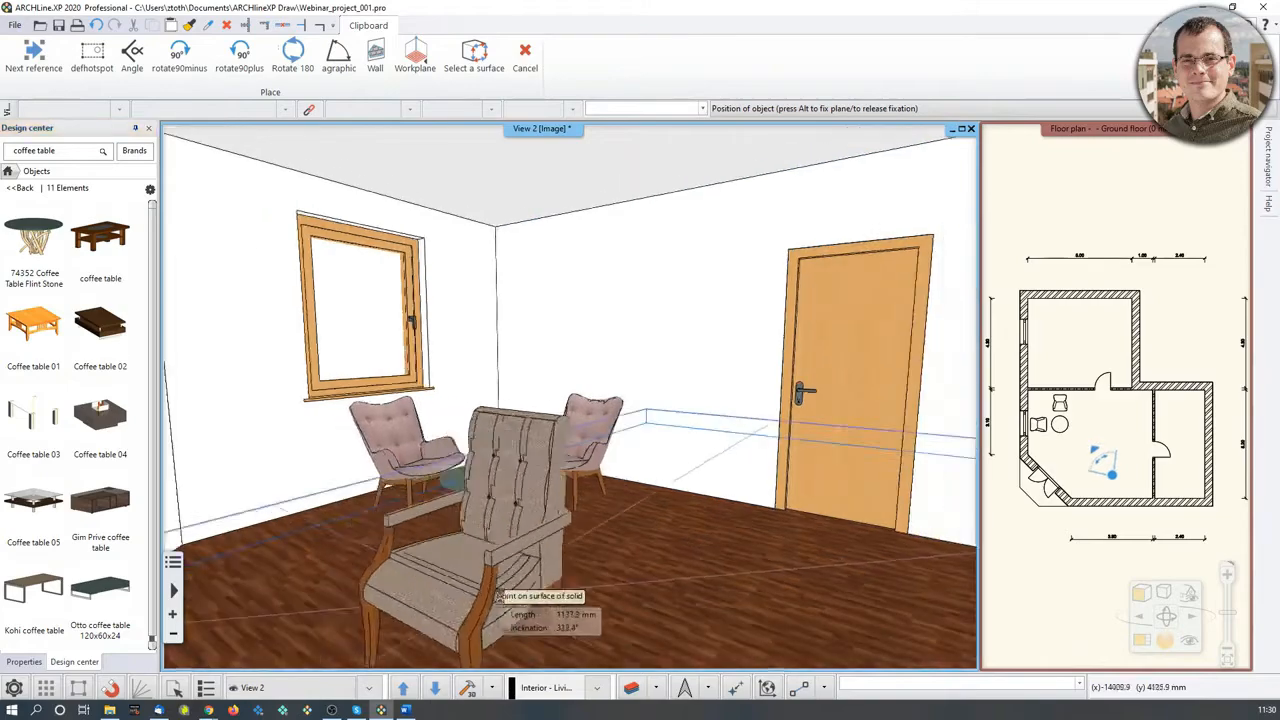
middle_click_drag(760, 571, 880, 562)
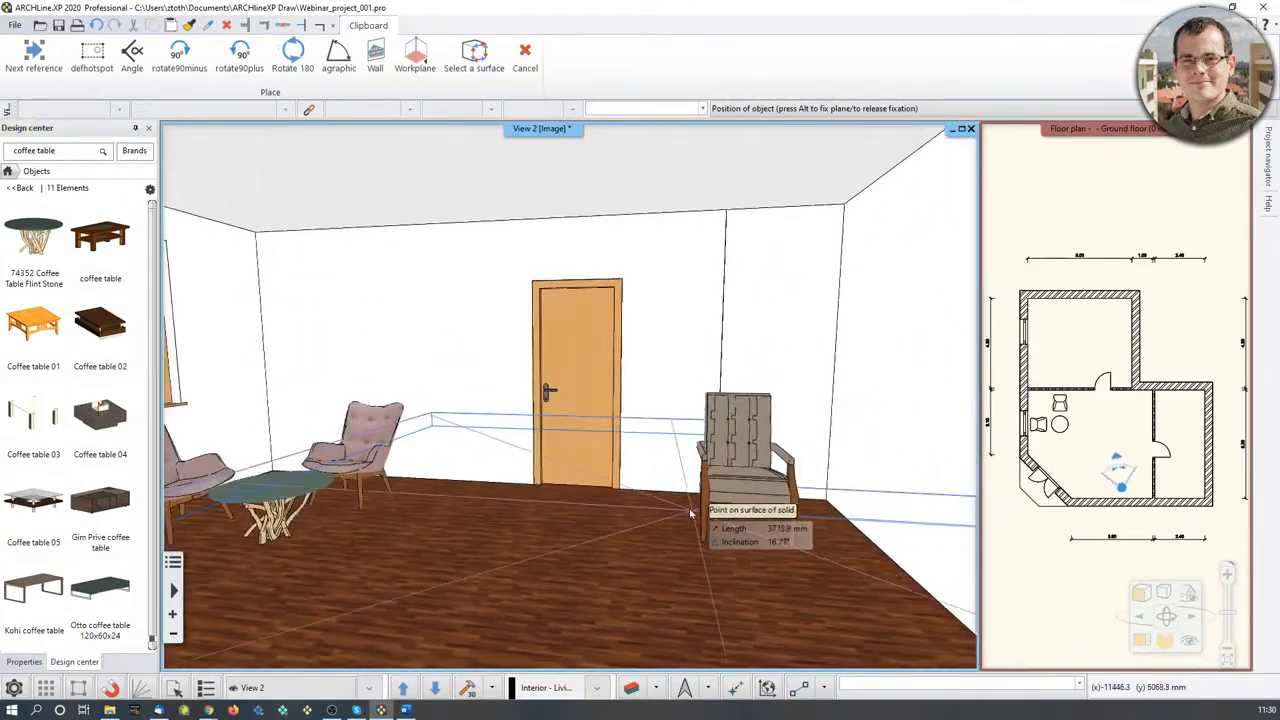
left_click(697, 502)
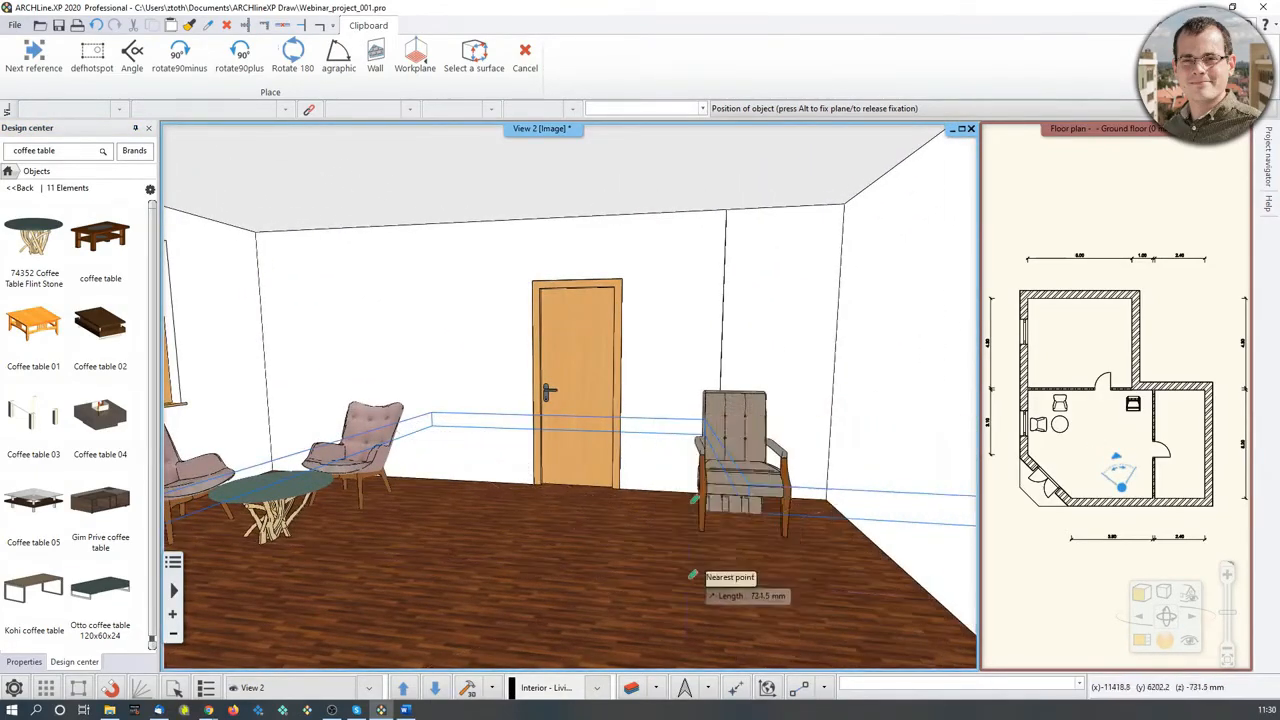
left_click(709, 576)
key("Escape")
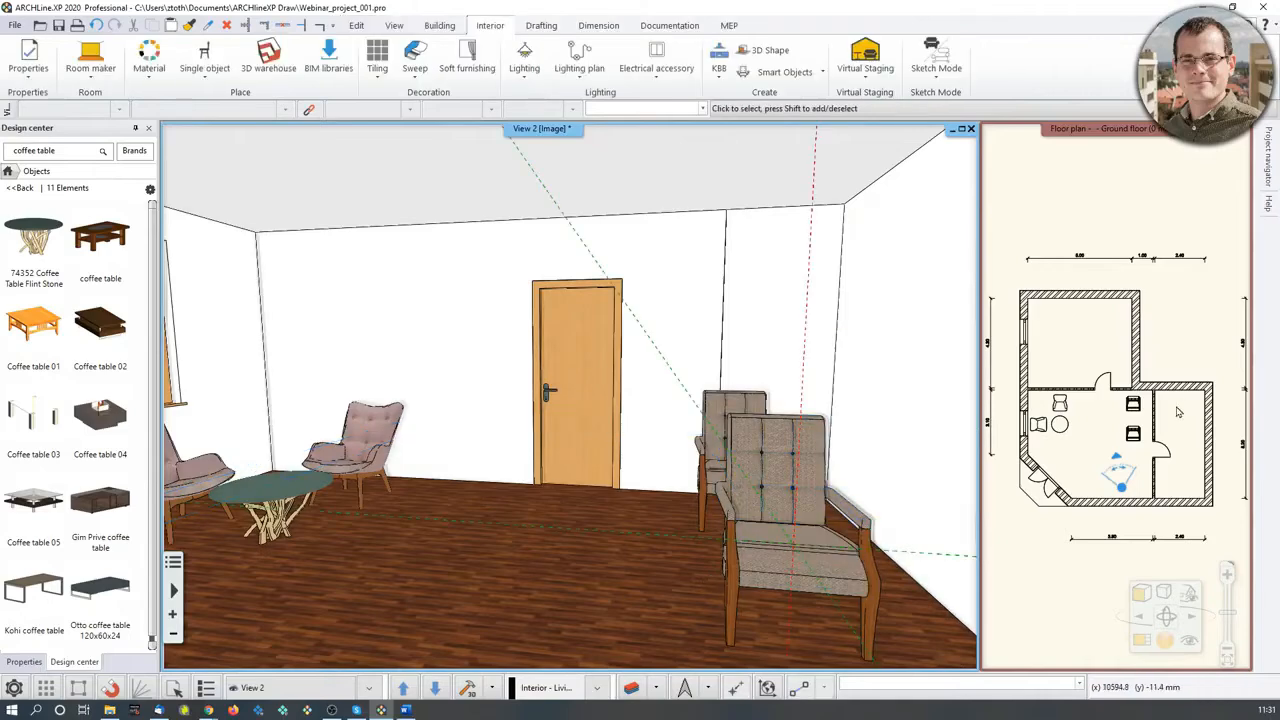
Rotate the lower new armchair in the floor plan so that it roughly faces the upper one.
left_click(1140, 641)
scroll(642, 466, "up", 2)
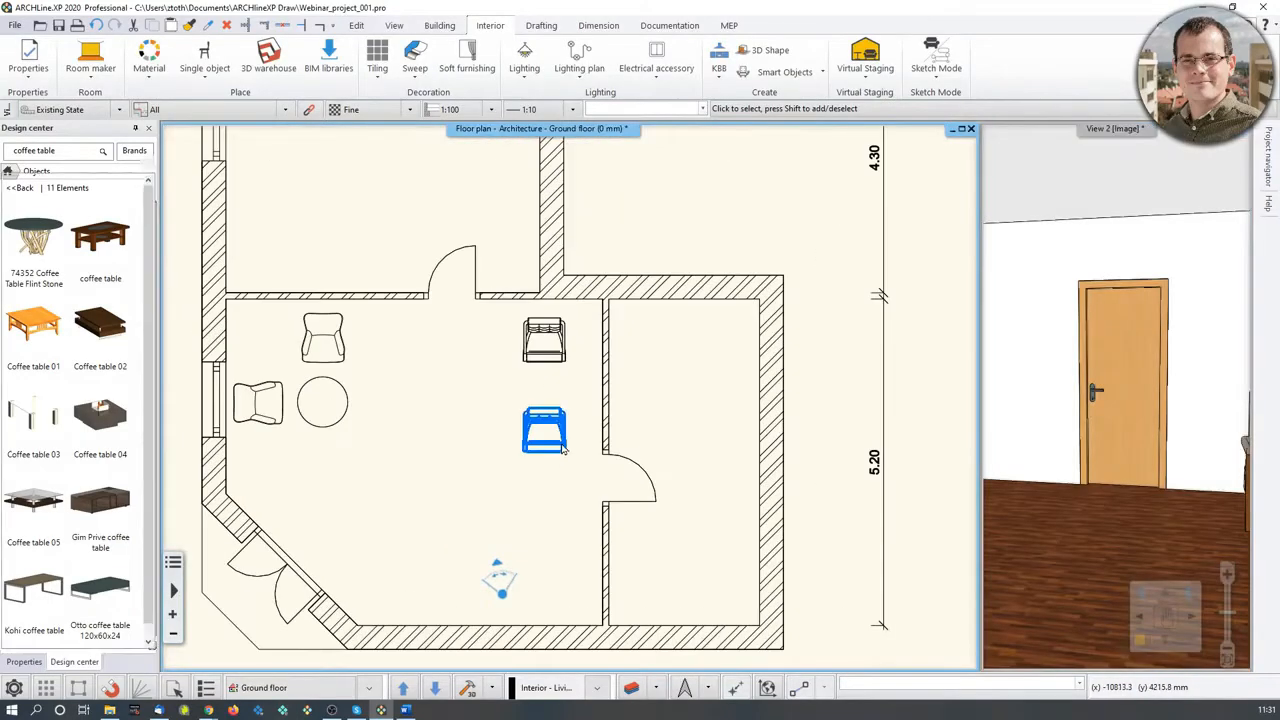
left_click(558, 434)
left_click(544, 453)
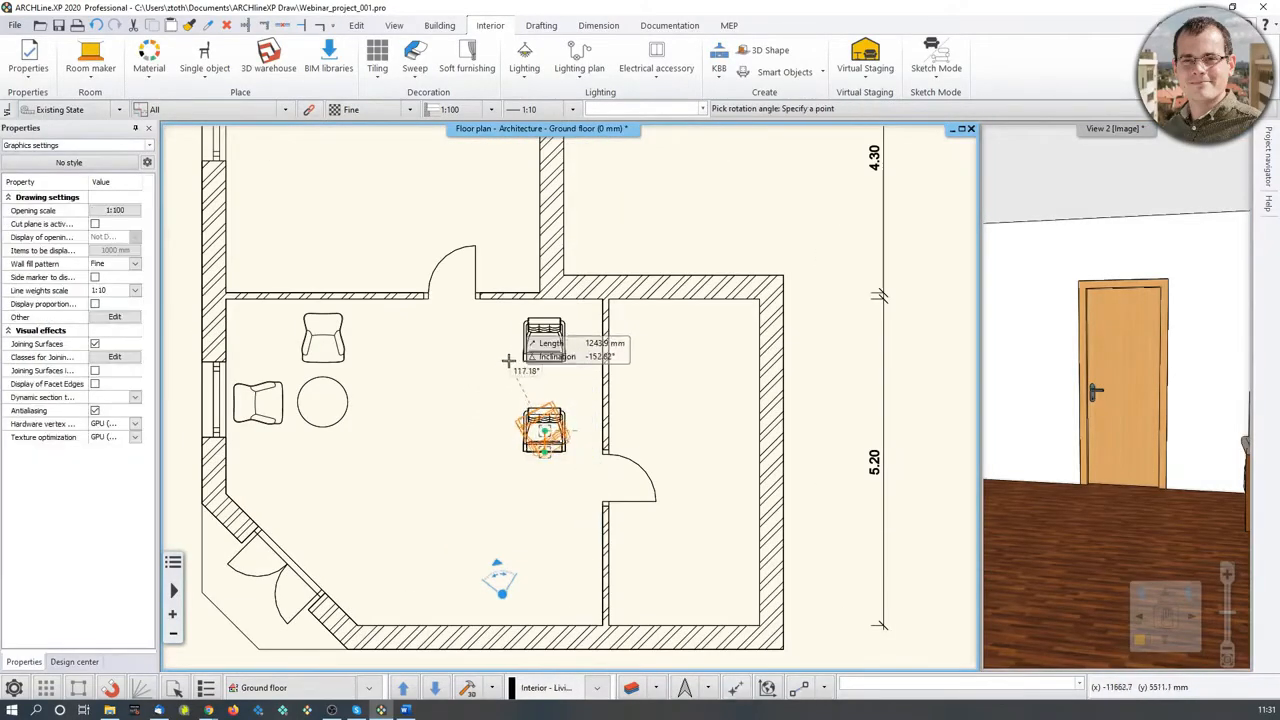
left_click(536, 363)
scroll(536, 486, "up", 2)
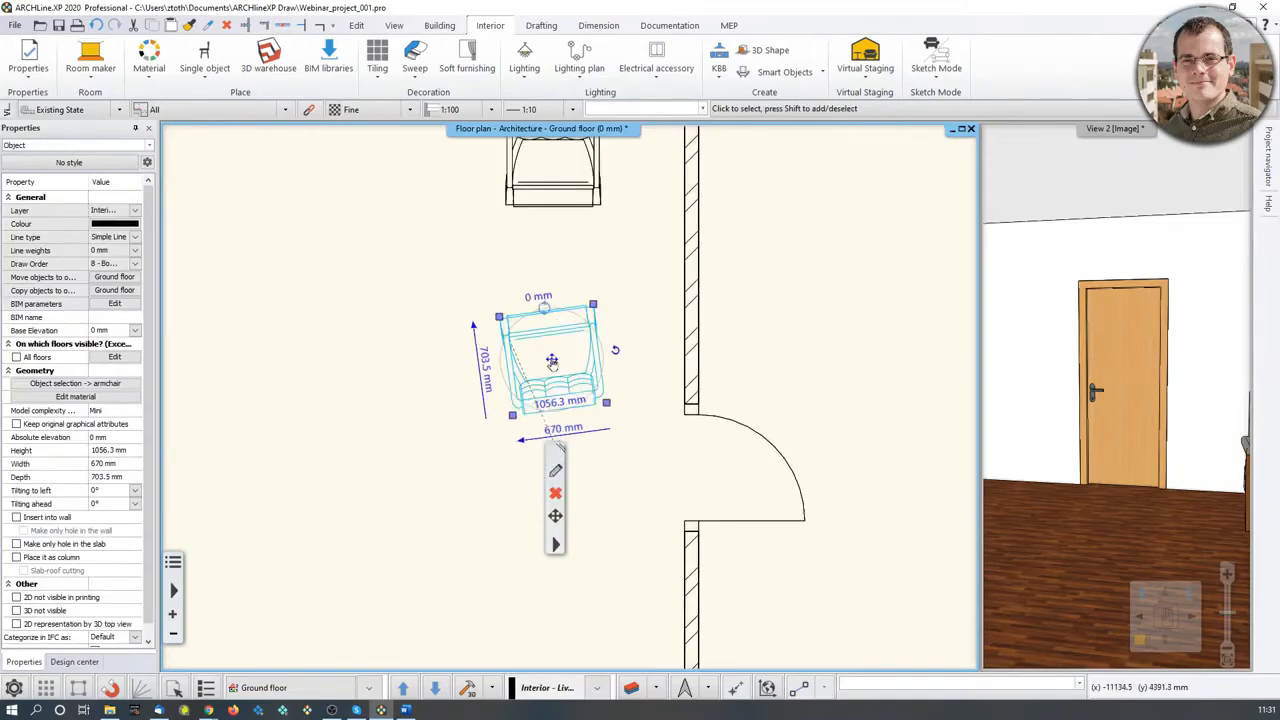
Move the rotated armchair closer to the partition wall, just above the side room's door.
left_click(555, 515)
left_click(590, 368)
left_click(617, 338)
Move the upper new armchair about 580 mm into the living room corner beside the partition wall.
middle_click_drag(691, 220, 711, 366)
left_click(609, 281)
left_click(573, 304)
left_click(595, 312)
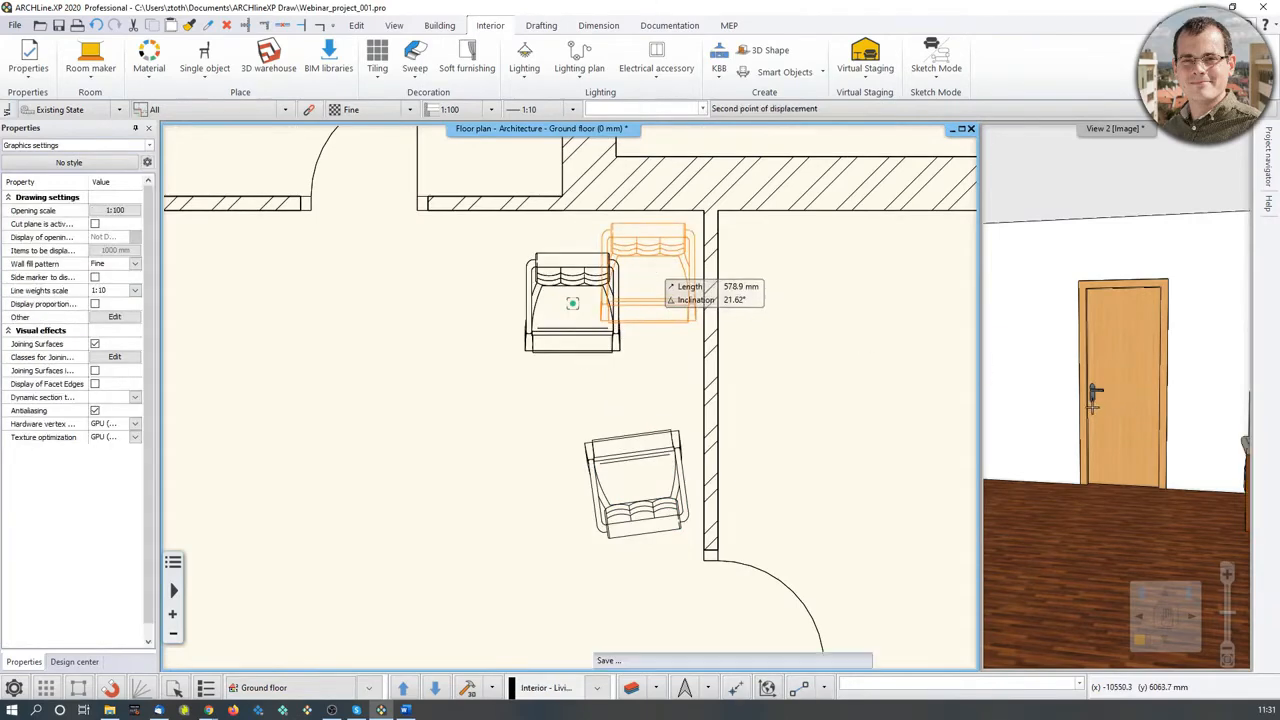
left_click(648, 273)
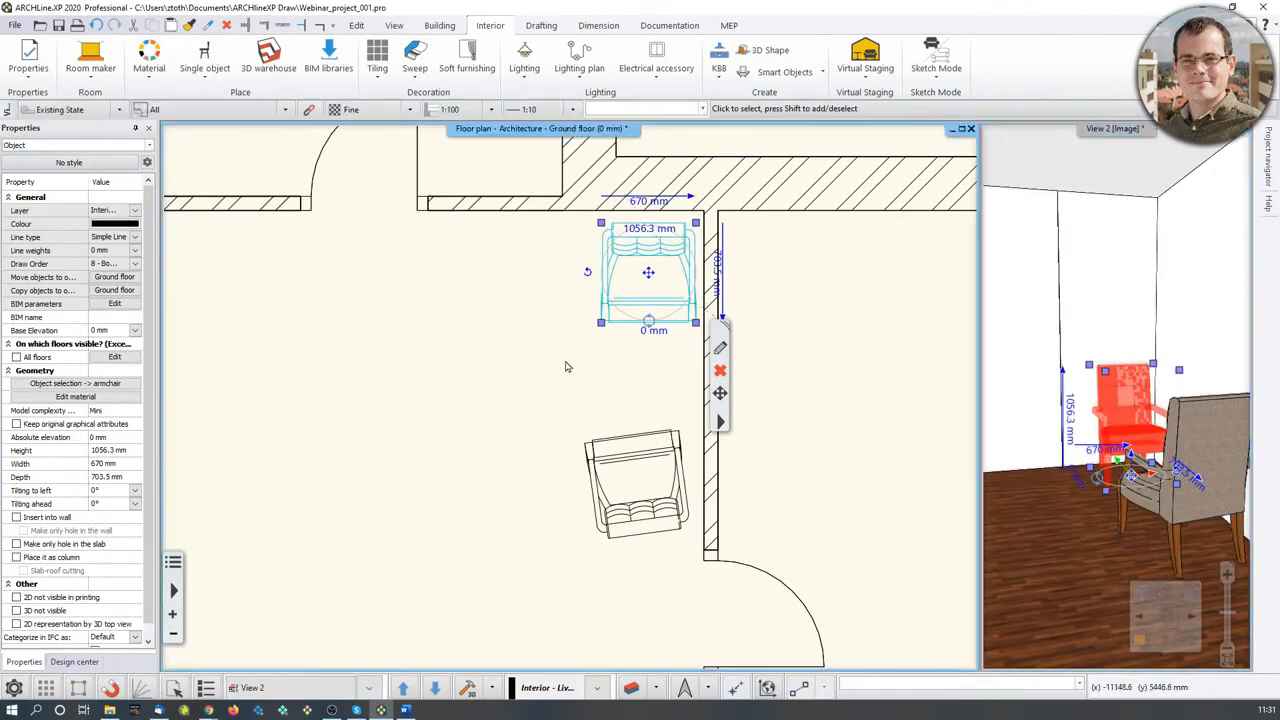
left_click(391, 383)
left_click(414, 389)
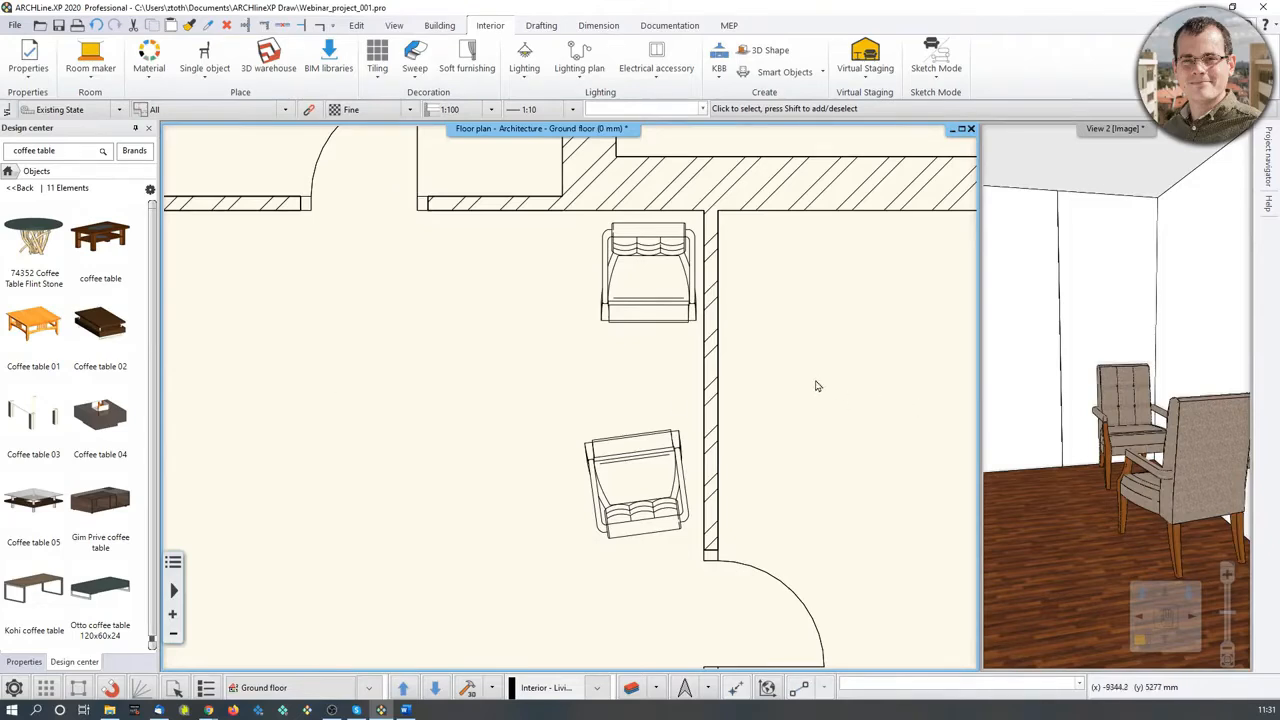
right_click(782, 377)
scroll(560, 378, "down", 3)
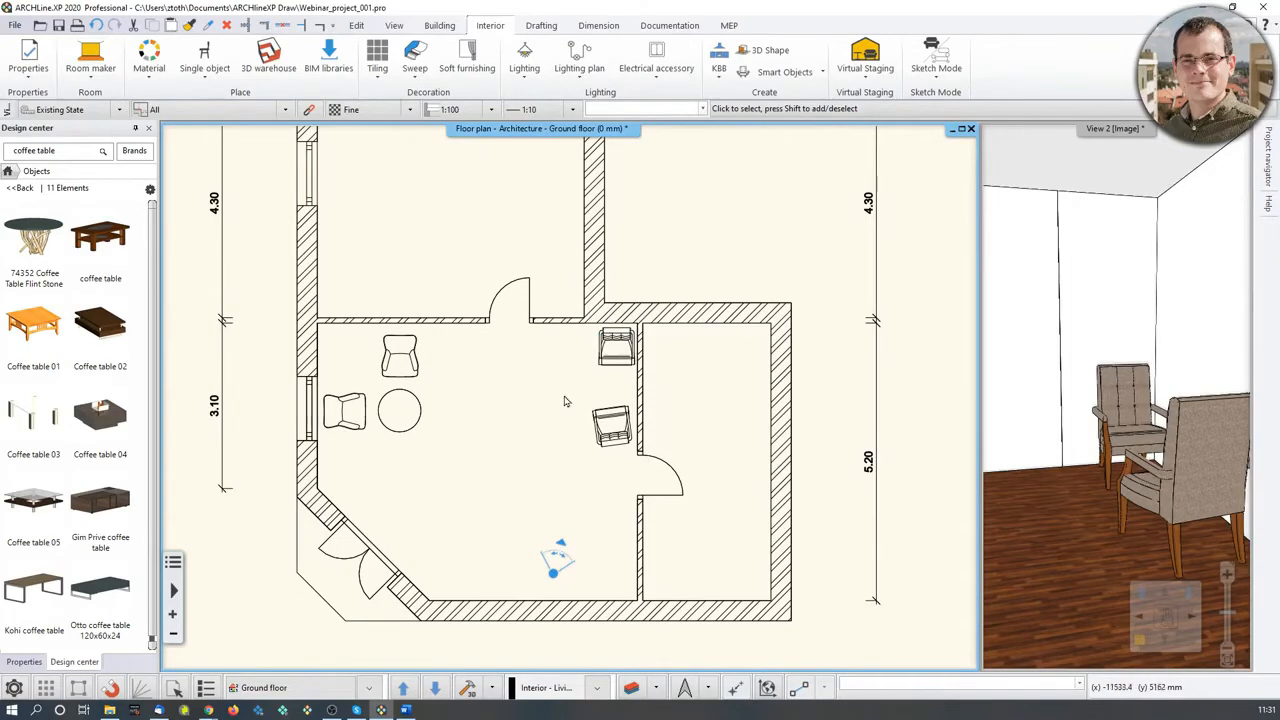
middle_click_drag(506, 403, 506, 406)
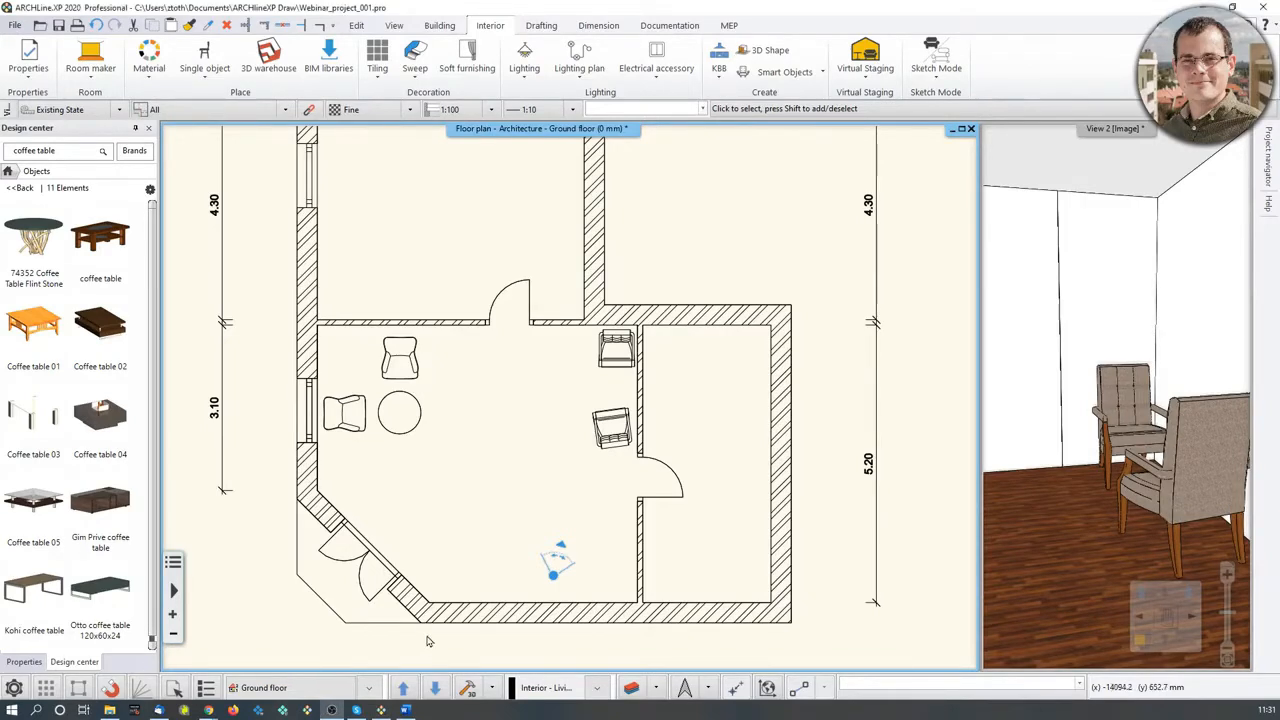
scroll(513, 516, "down", 3)
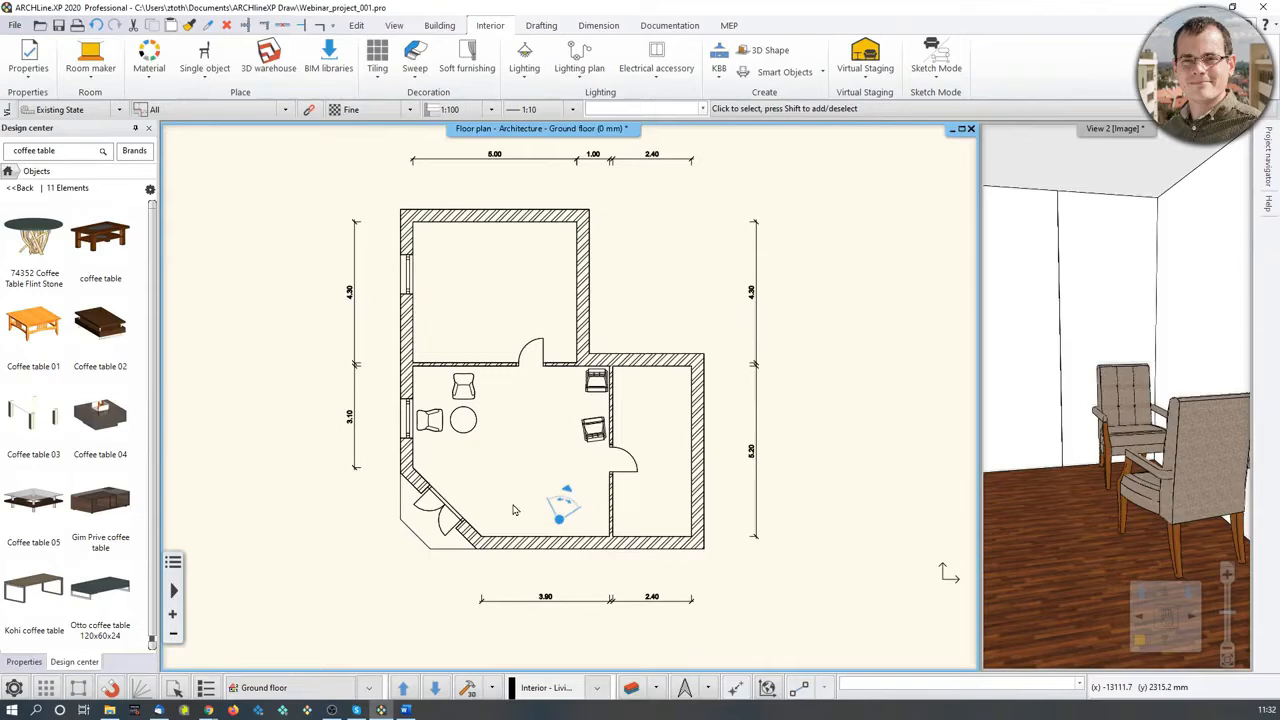
Review the layers in Layer Properties Management, filtering the list to used layers to check which layer holds the furniture.
left_click(631, 688)
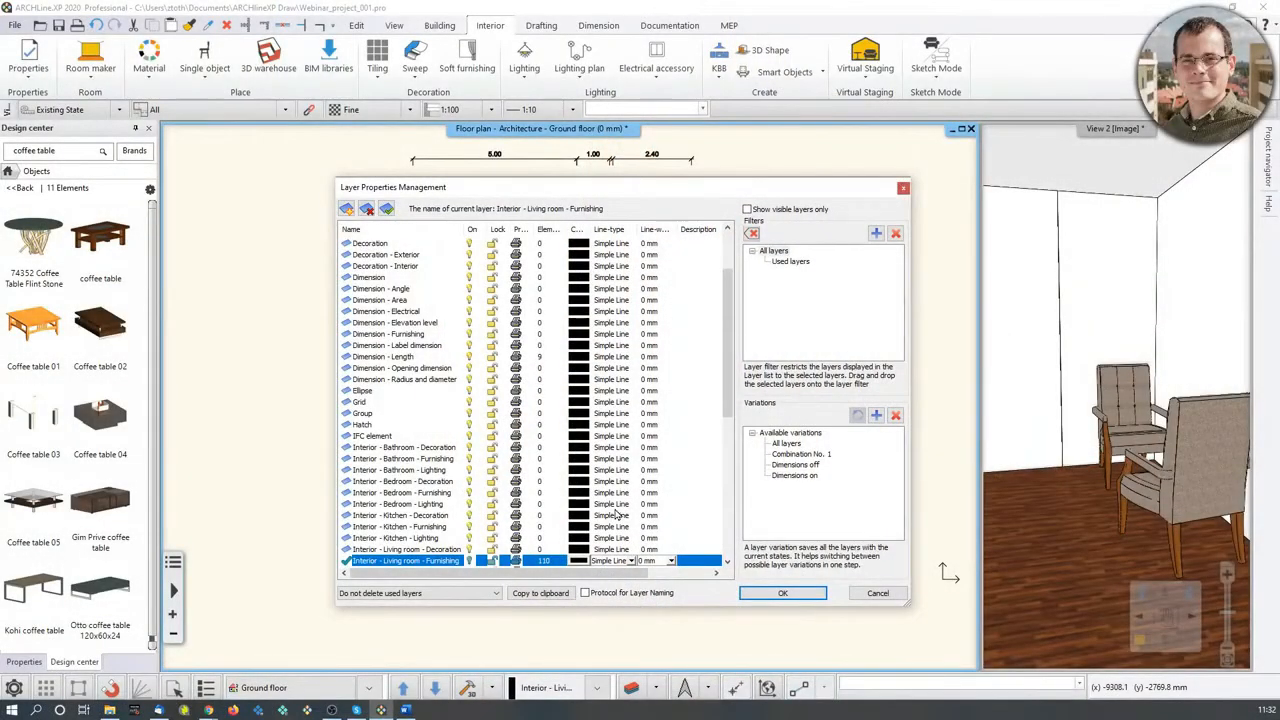
scroll(520, 488, "down", 1)
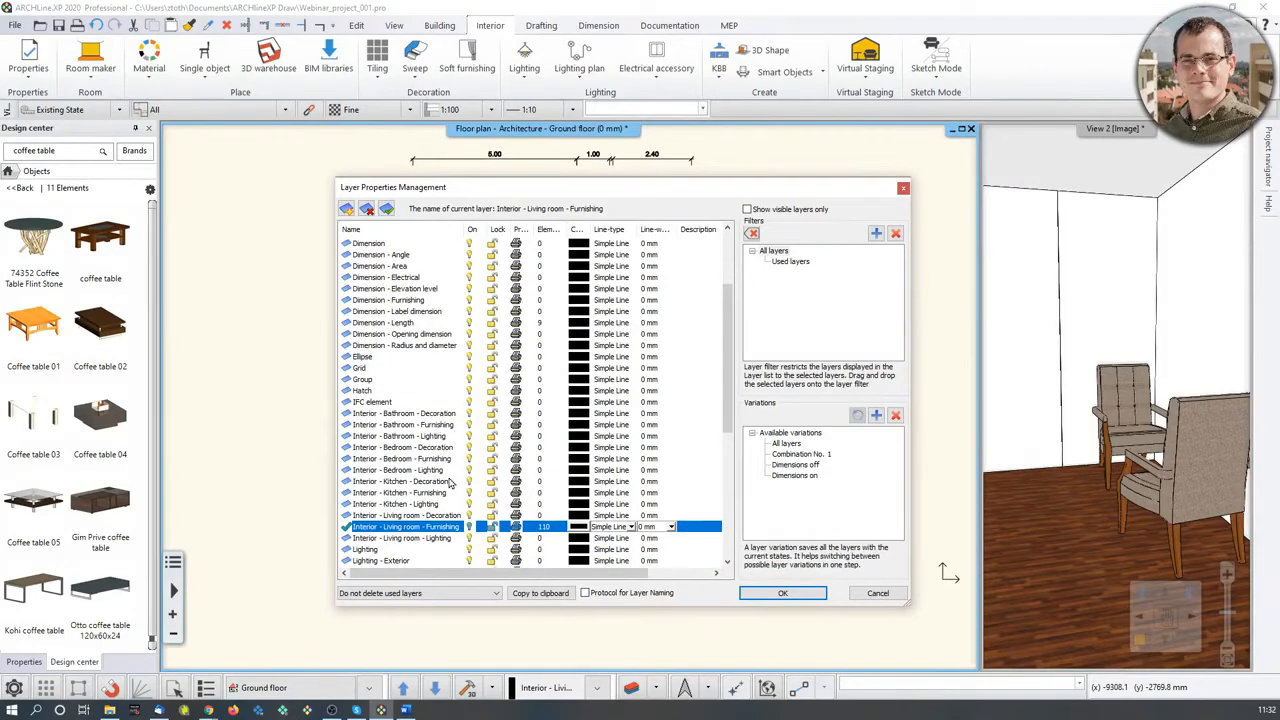
scroll(449, 483, "up", 3)
scroll(449, 483, "up", 1)
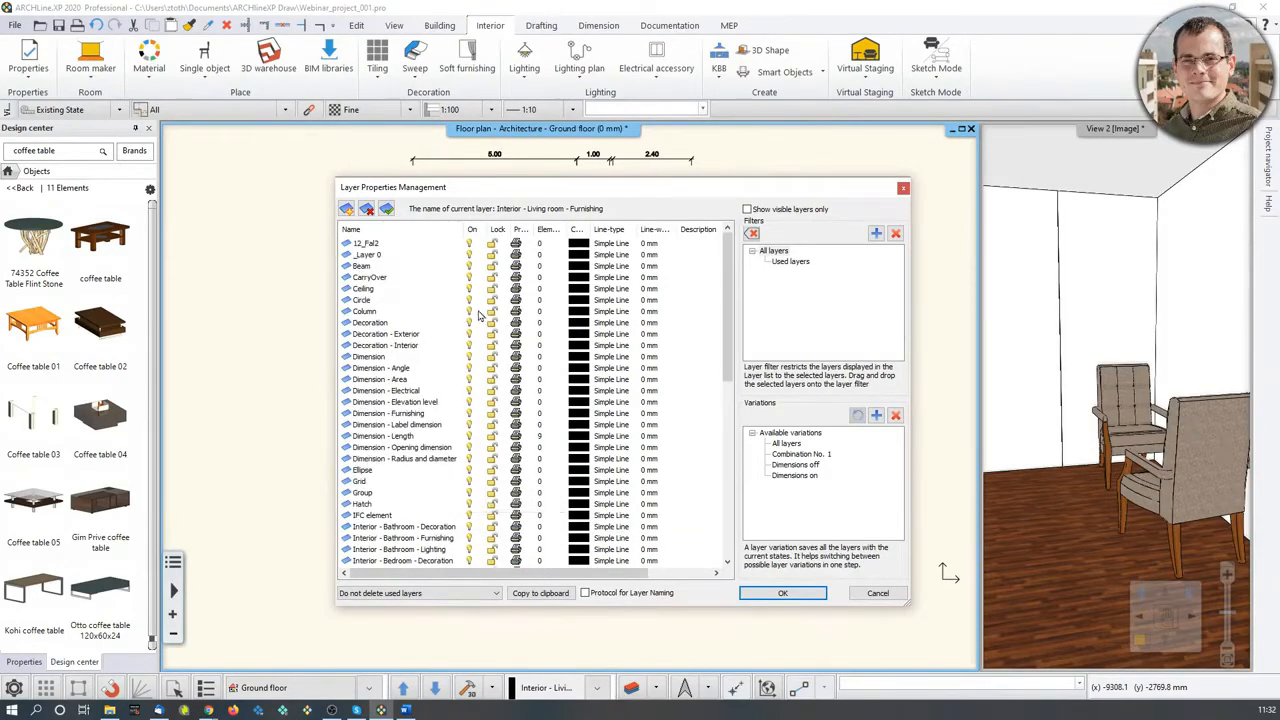
left_click(792, 261)
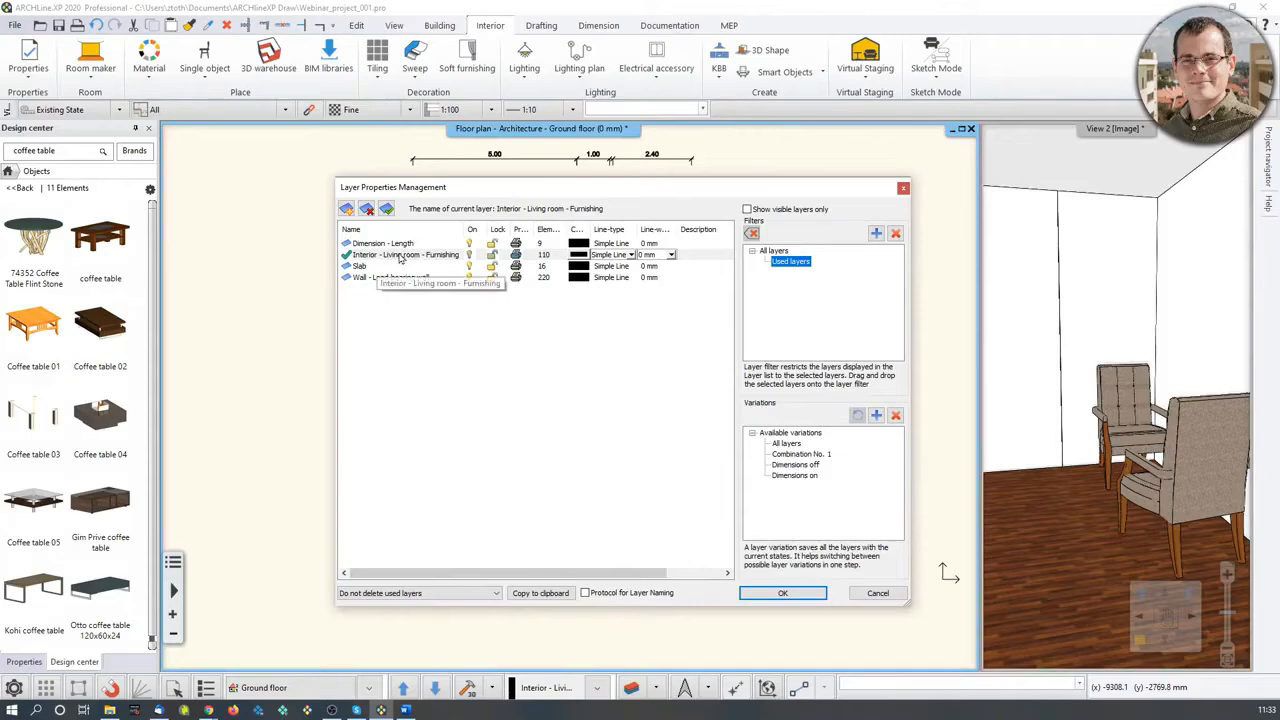
left_click_drag(518, 190, 968, 178)
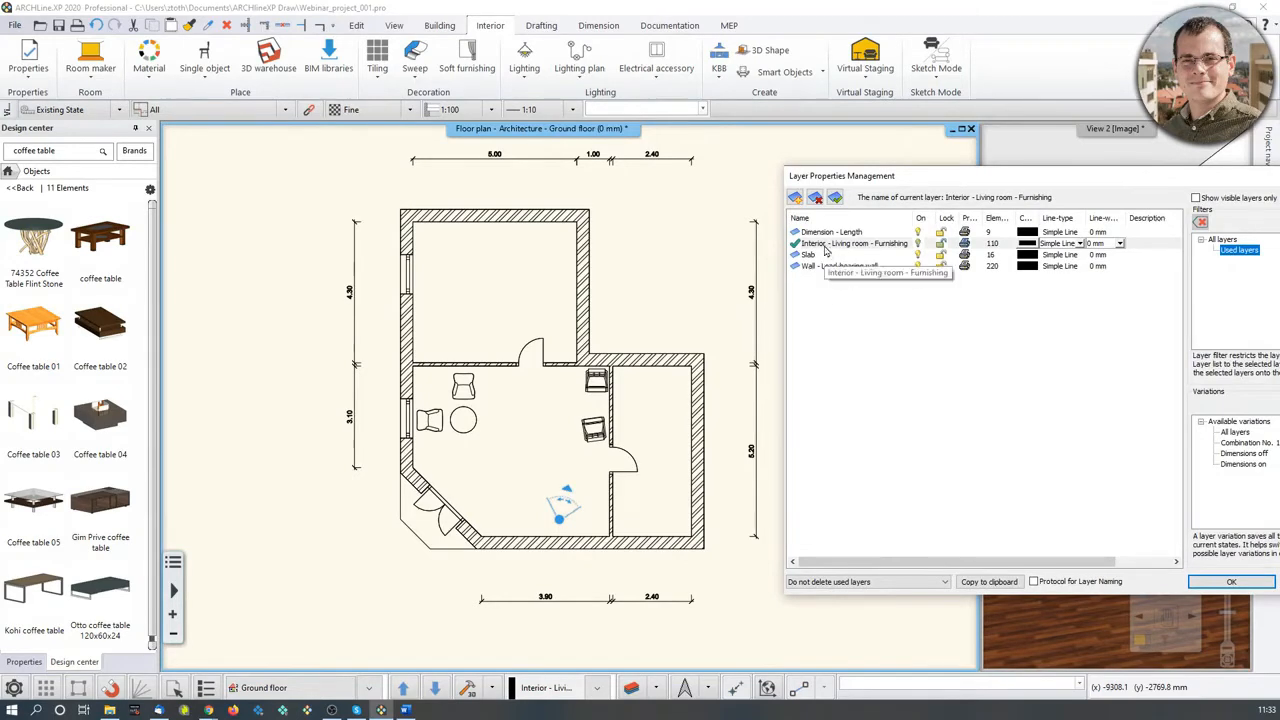
left_click_drag(937, 177, 604, 189)
left_click(1016, 183)
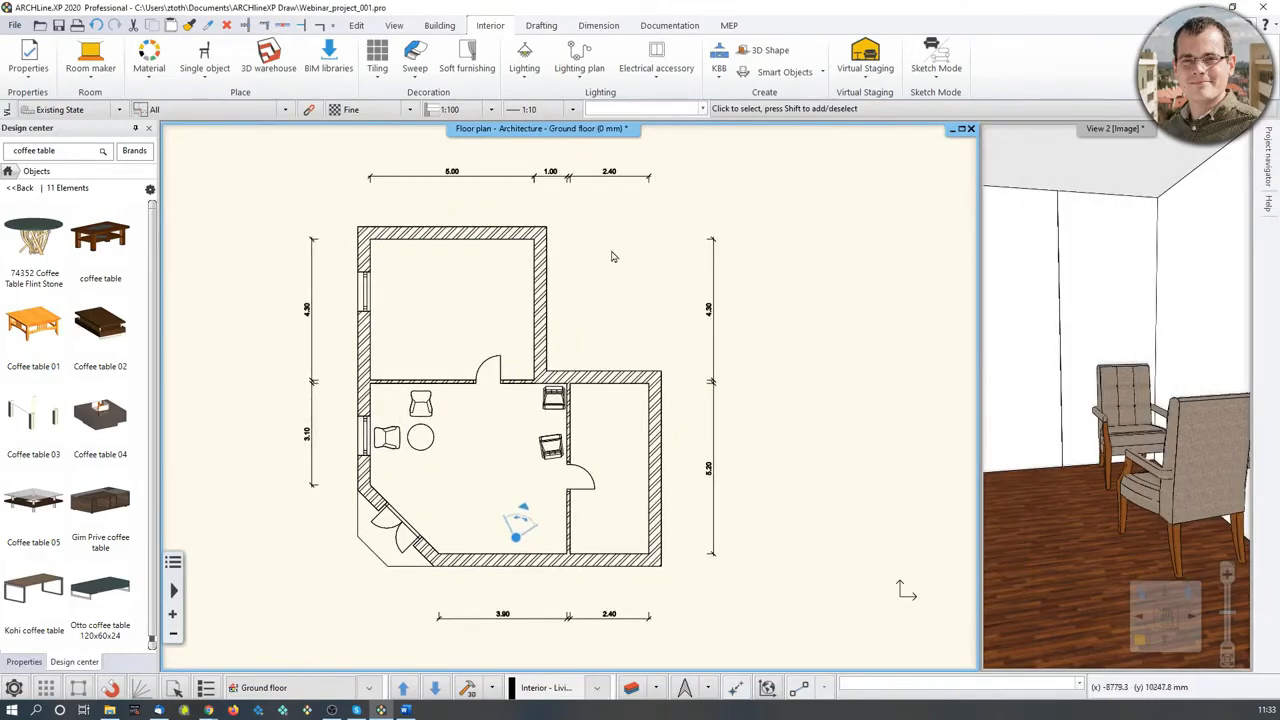
Place a Rectangular column 30 x 30 in the middle of the upper room on the floor plan.
left_click(457, 29)
left_click(329, 55)
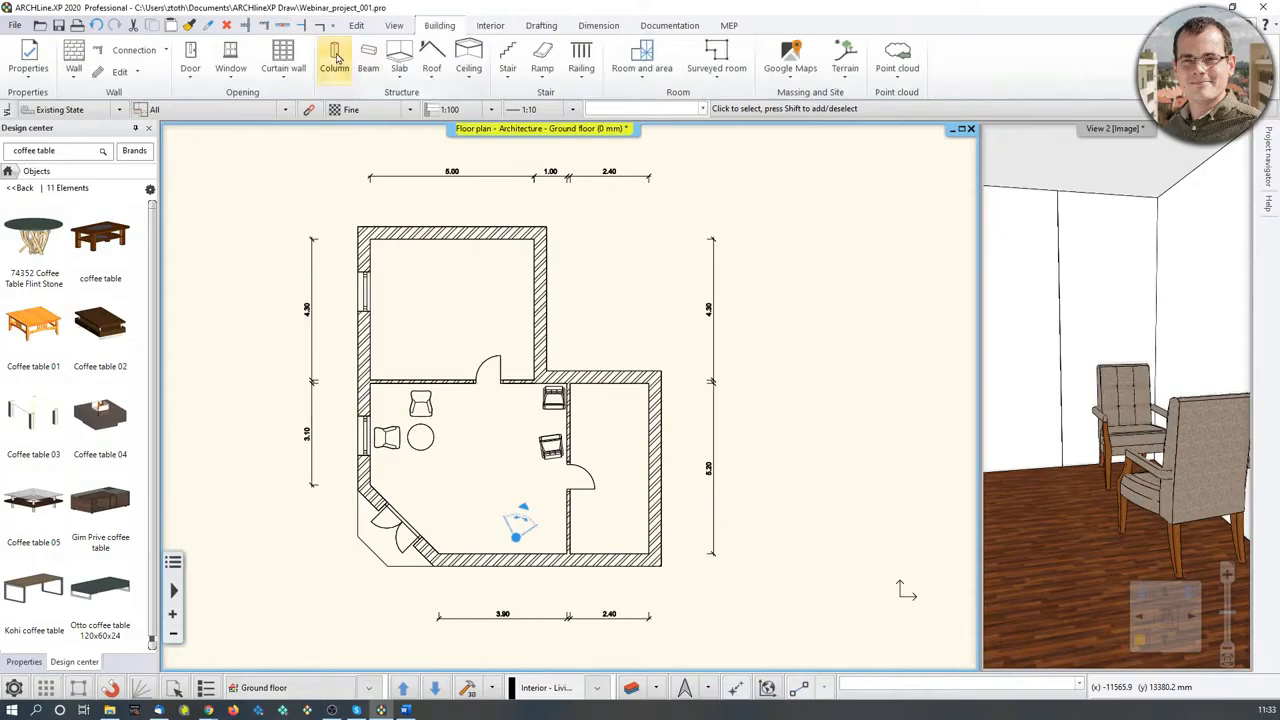
left_click(450, 306)
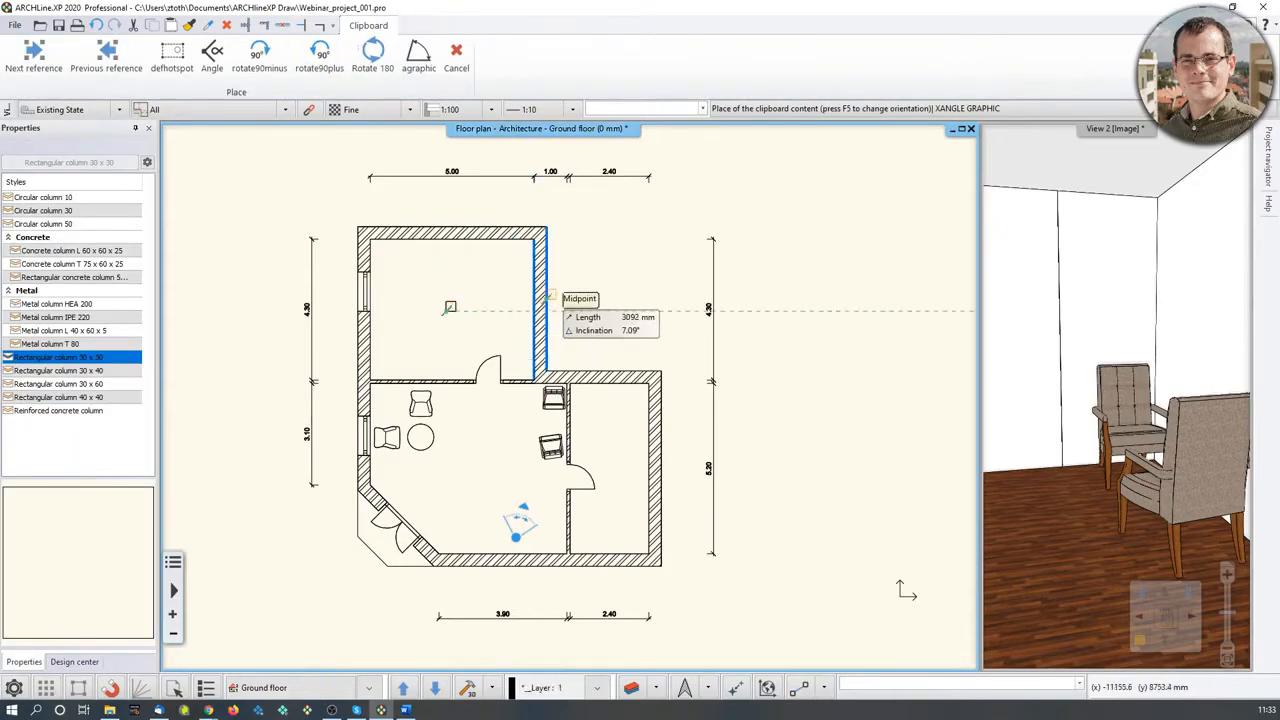
key("Escape")
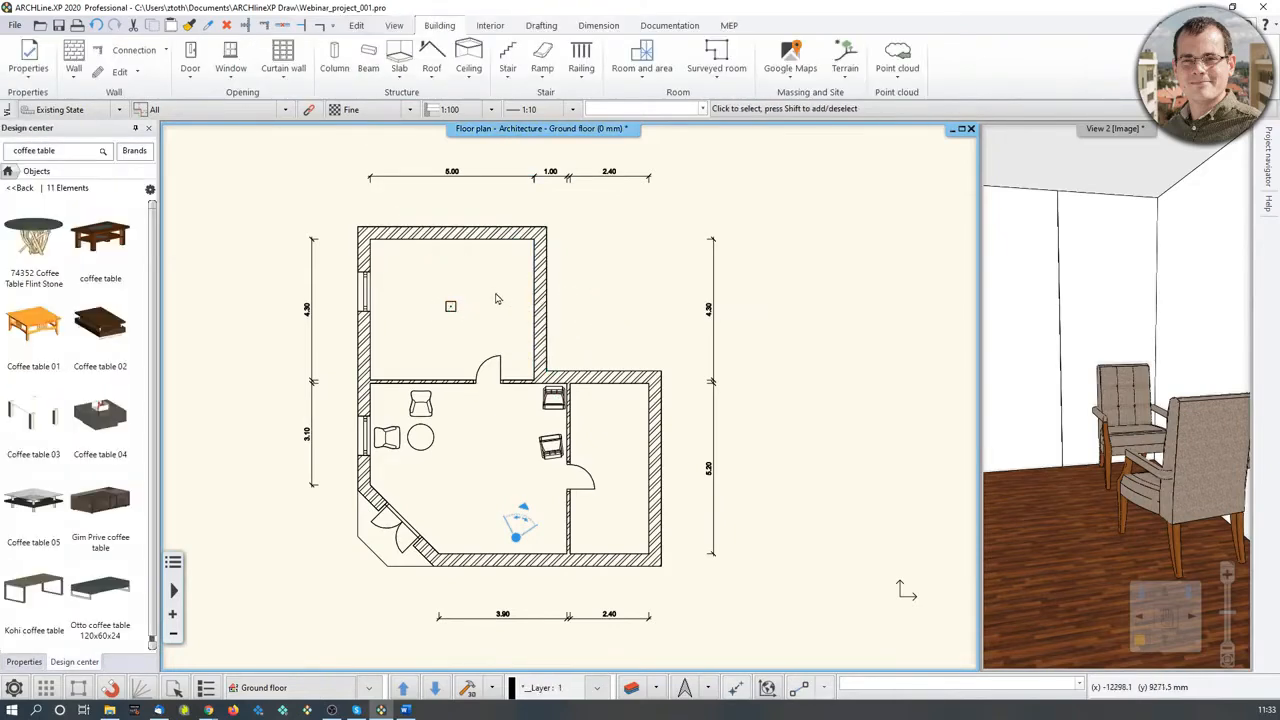
Review the used layers in Layer Properties Management and check which layer the new column is assigned to.
left_click(631, 687)
left_click(900, 257)
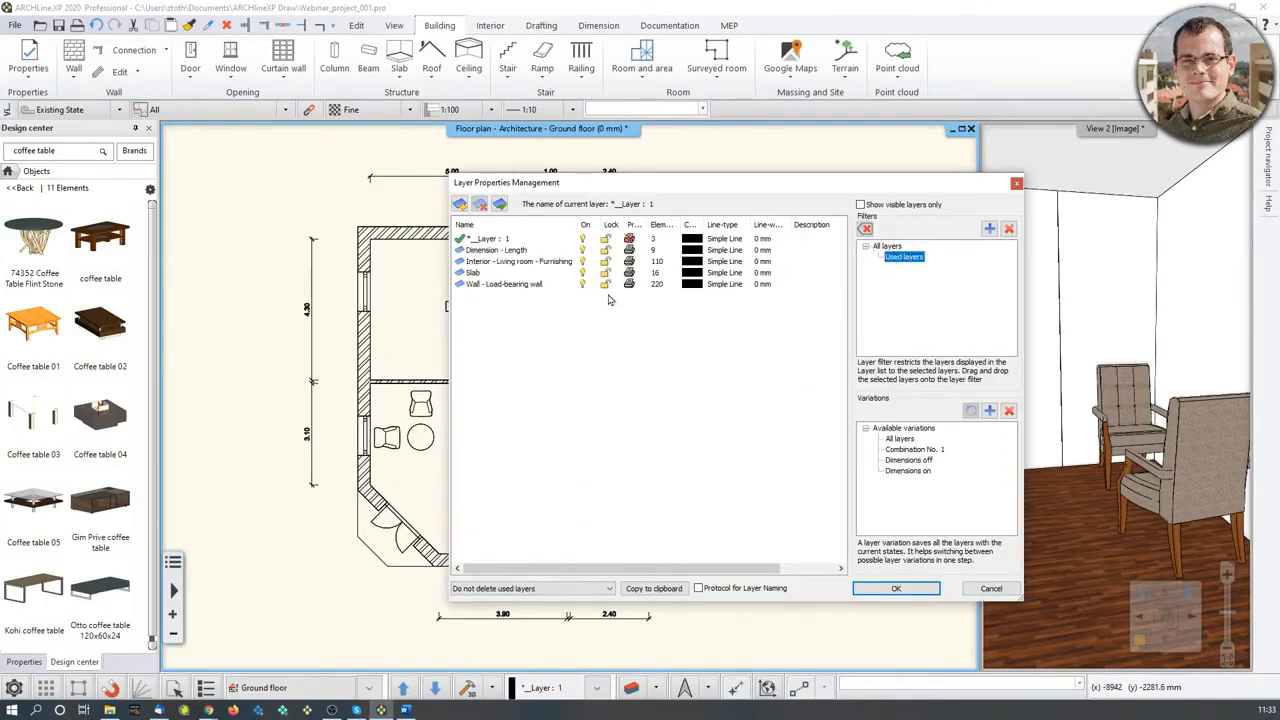
left_click(1016, 183)
left_click(450, 306)
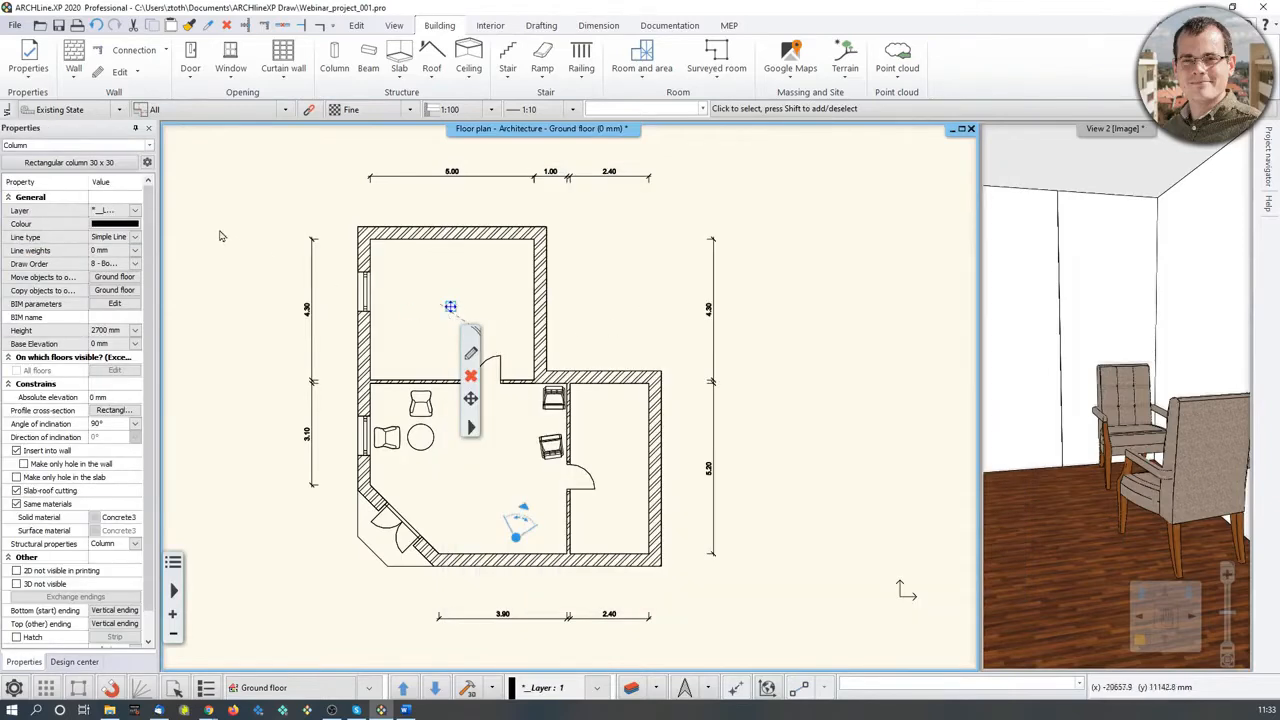
left_click(135, 211)
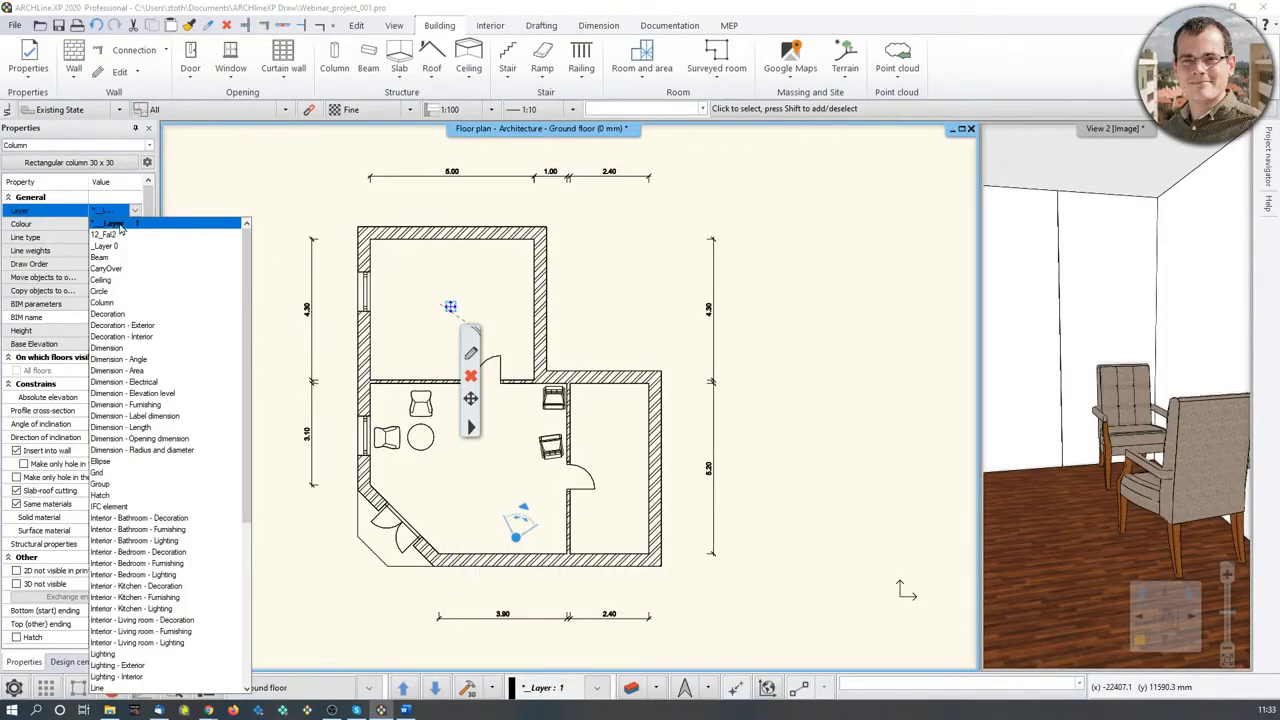
left_click(335, 162)
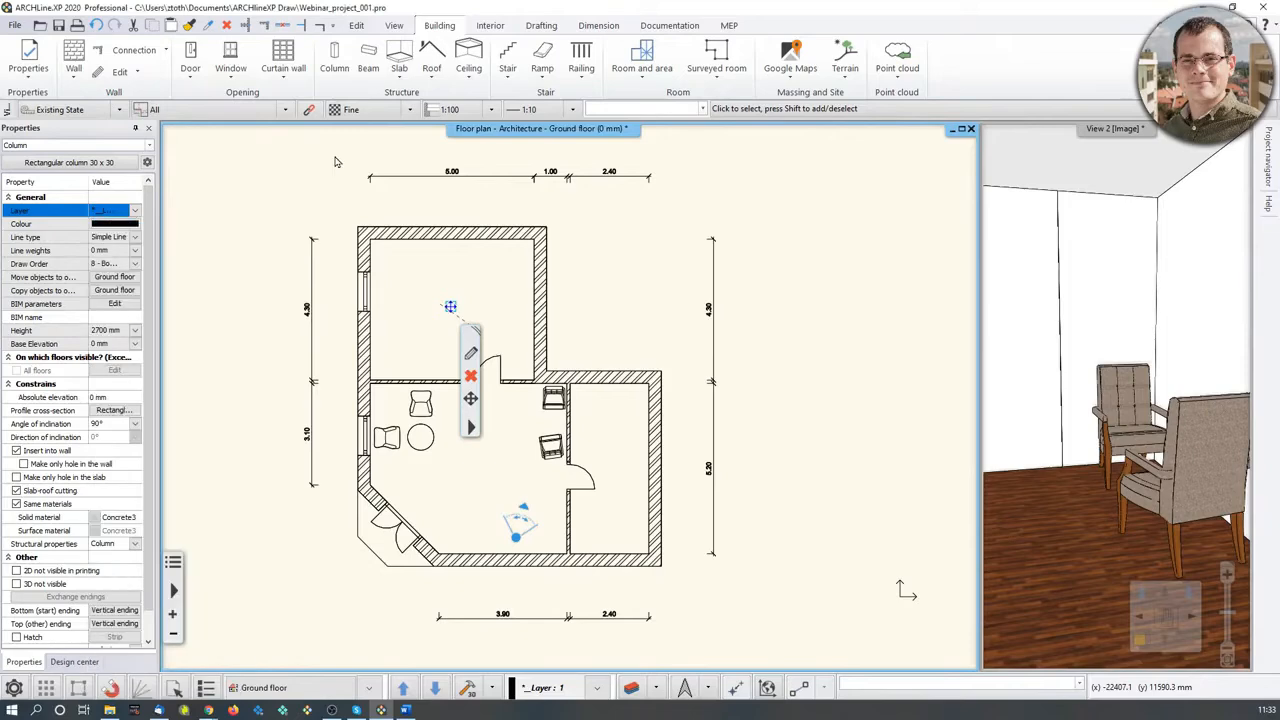
Turn off the Interior - Living room - Furnishing layer for the floor plan.
left_click(630, 690)
left_click(900, 257)
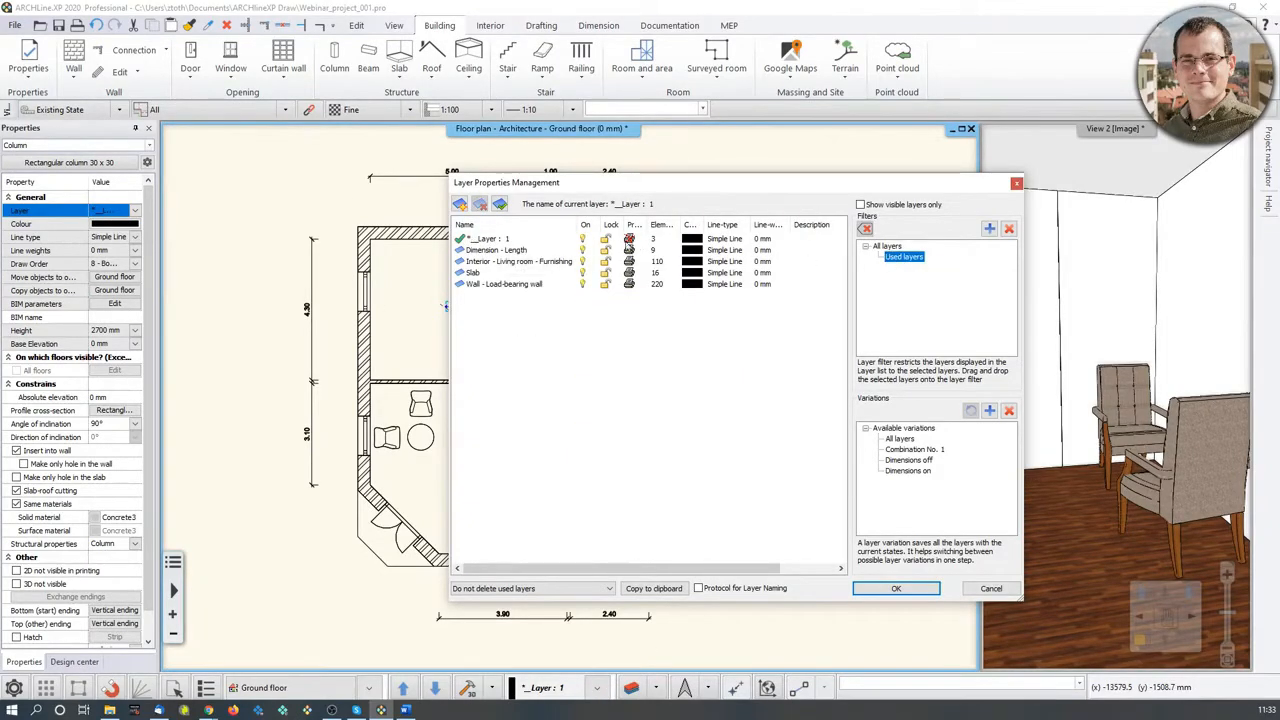
left_click_drag(627, 183, 851, 181)
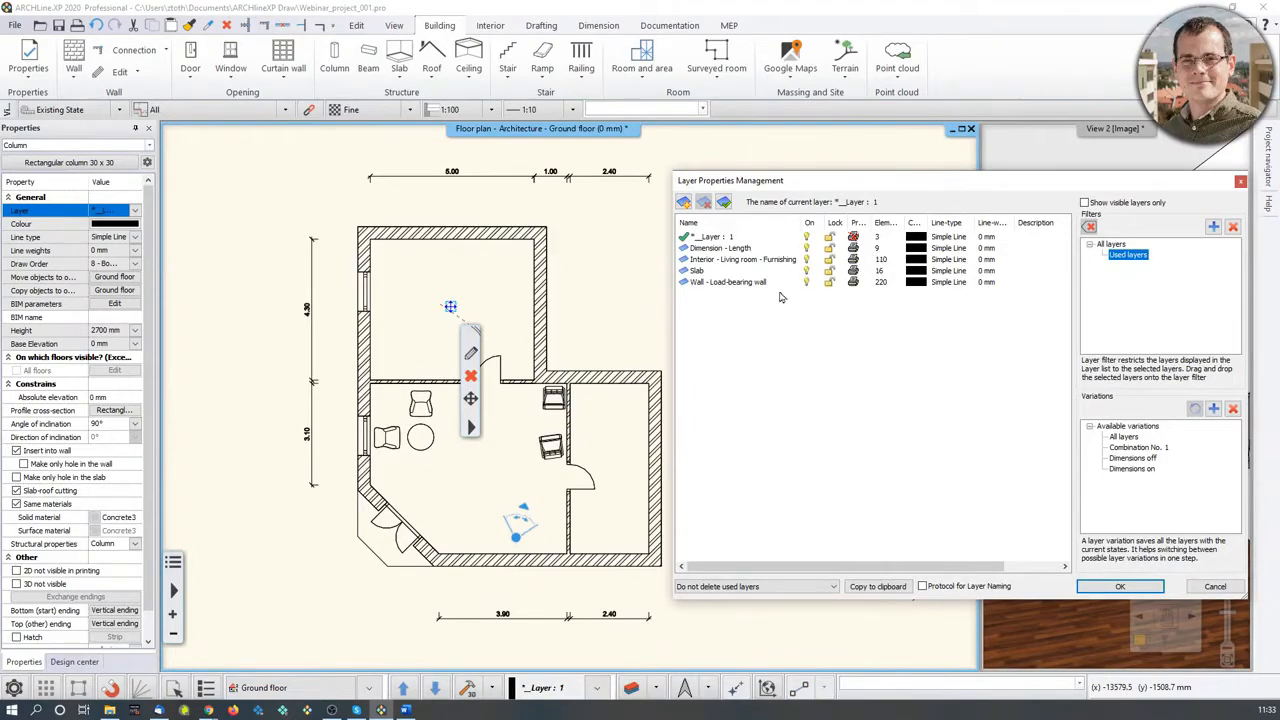
left_click(812, 262)
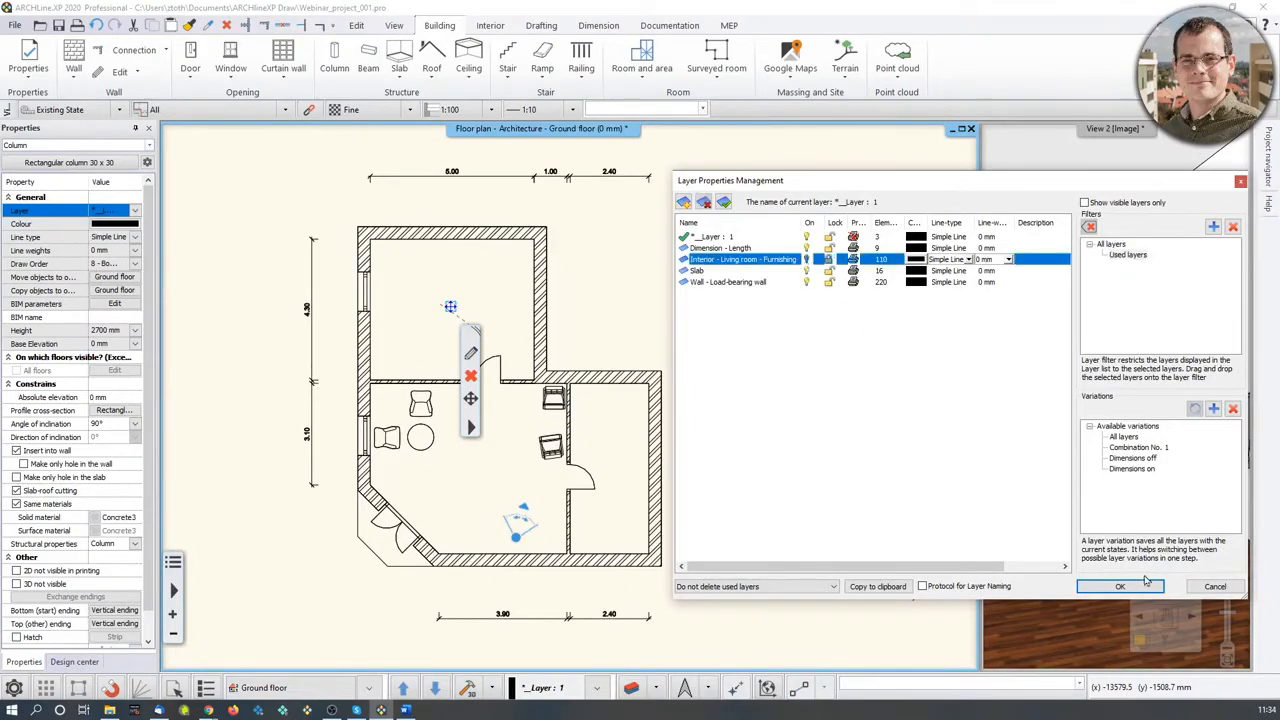
left_click(1112, 587)
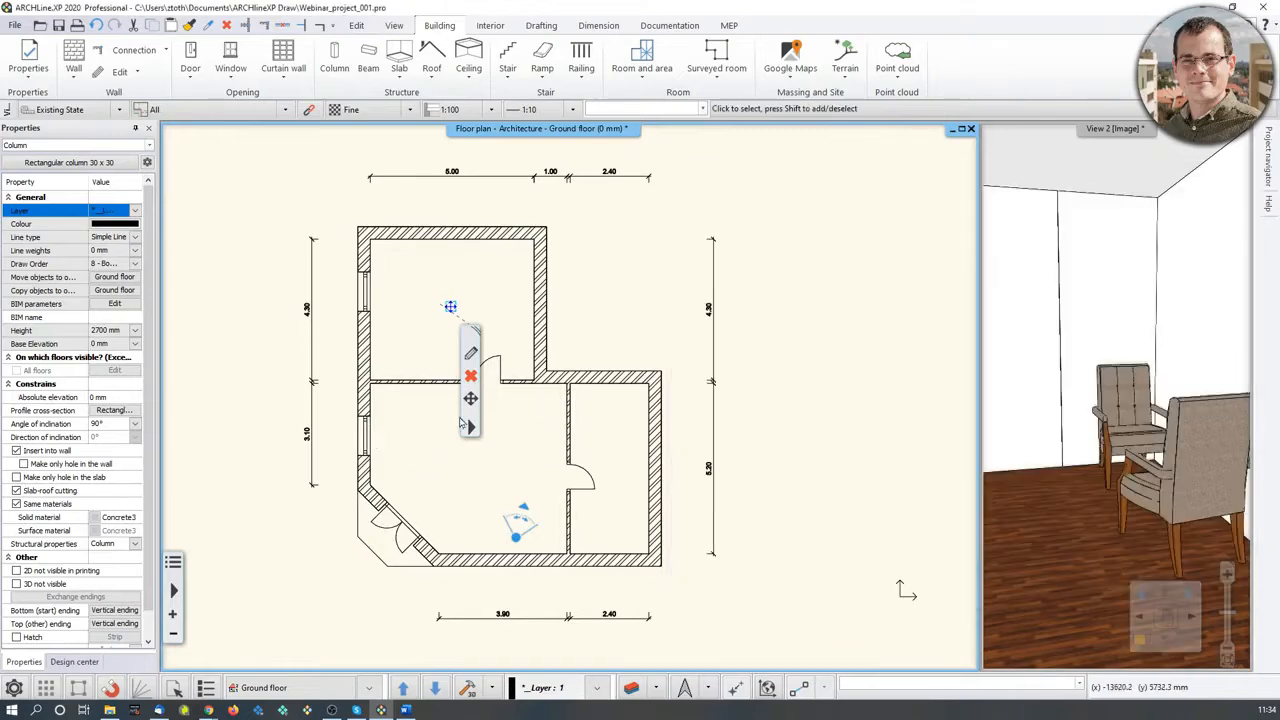
Swap the 3D view into the large window and rebuild the 3D model with the furnishing layer turned off.
middle_click_drag(698, 368, 706, 380)
scroll(1174, 458, "down", 3)
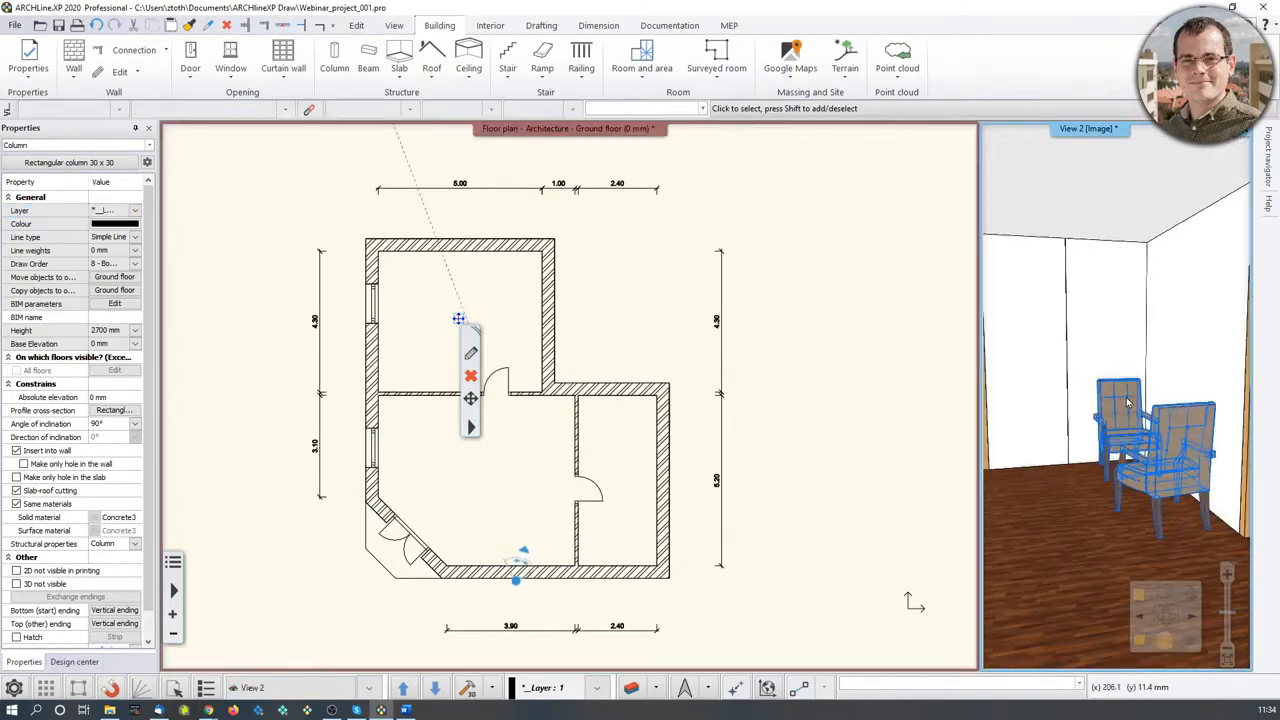
scroll(1174, 458, "down", 1)
left_click(1141, 642)
middle_click_drag(588, 502, 654, 474)
left_click(1194, 214)
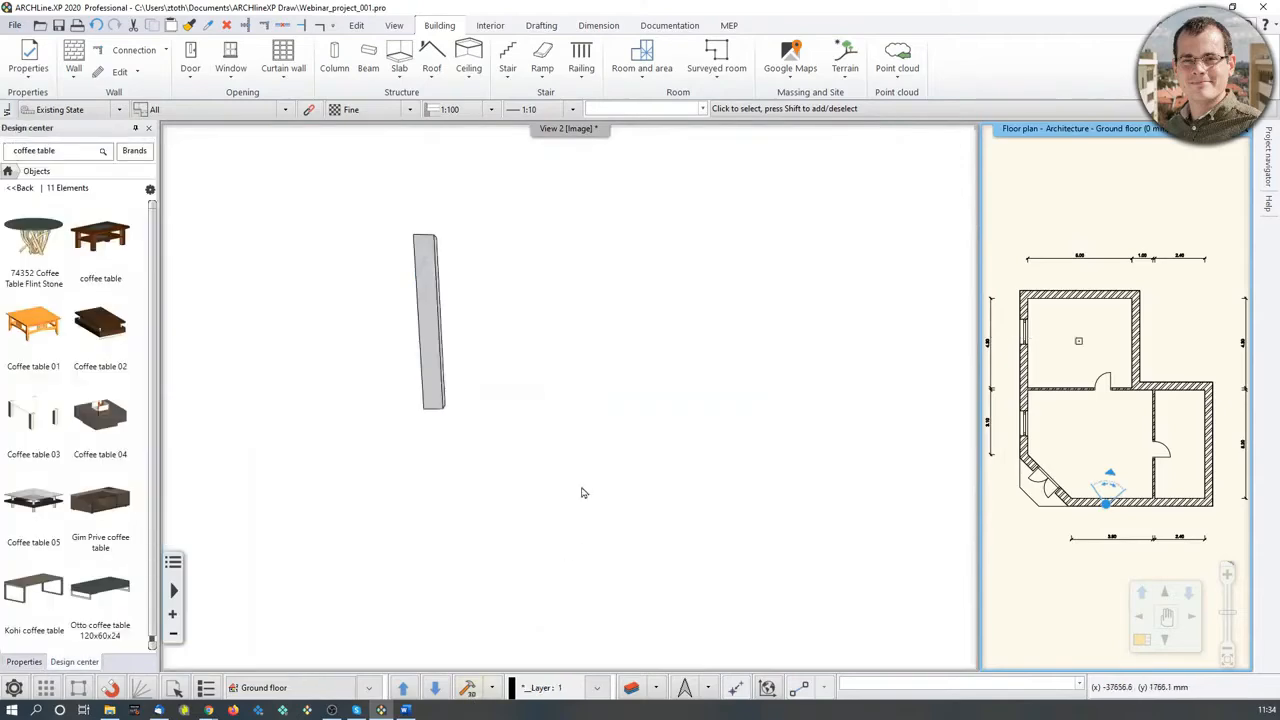
left_click(467, 687)
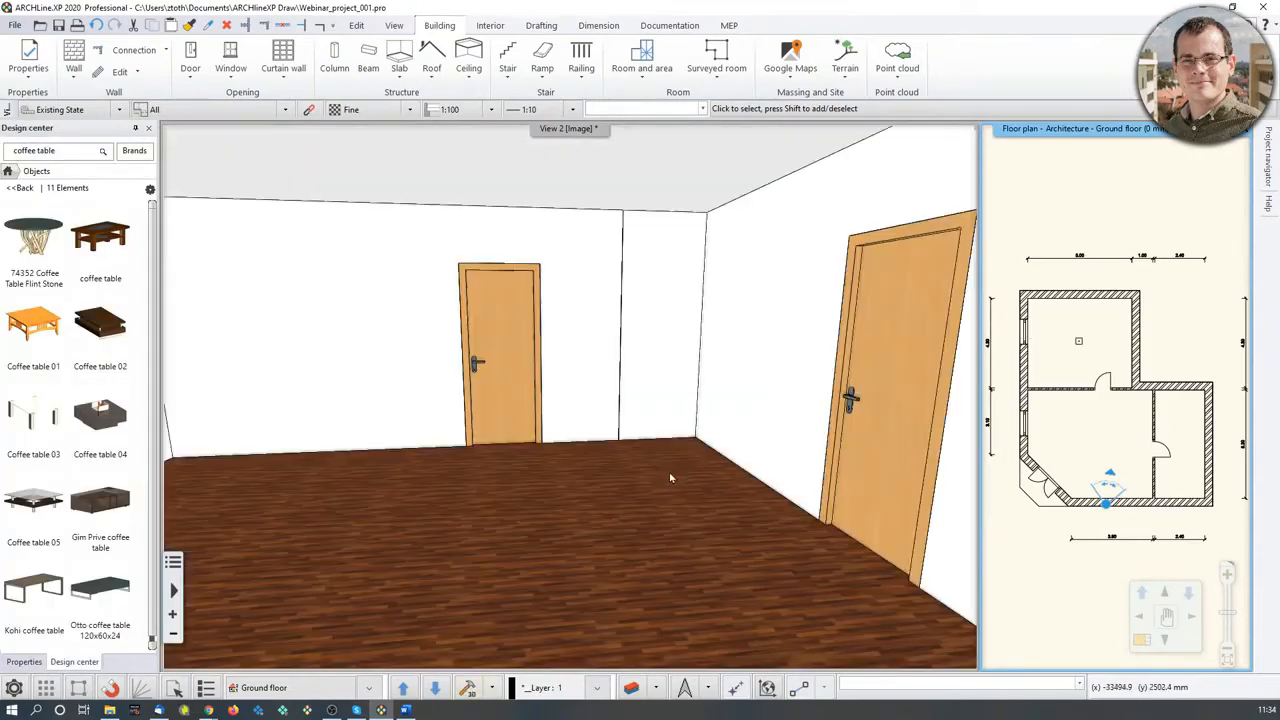
middle_click_drag(705, 434, 673, 517)
Filter the 3D view's layers to used layers and check the visibility of the Interior - Living room - Furnishing layer.
left_click(631, 687)
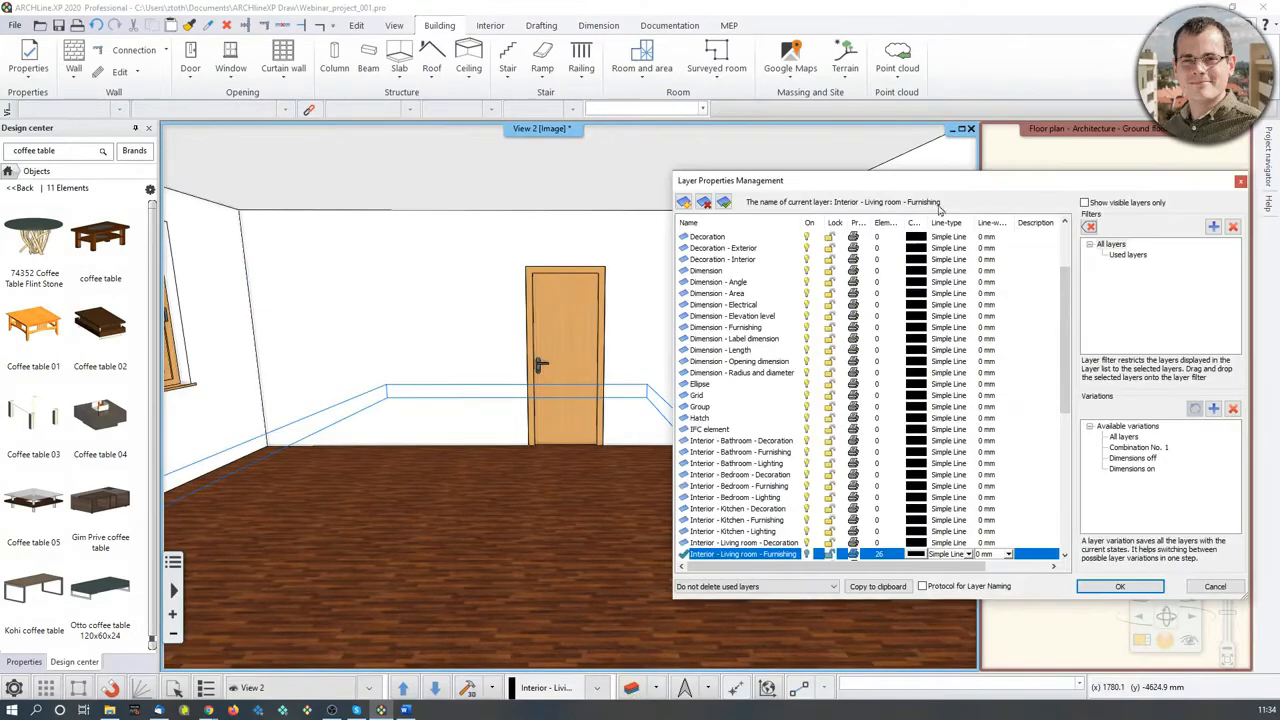
left_click(1126, 254)
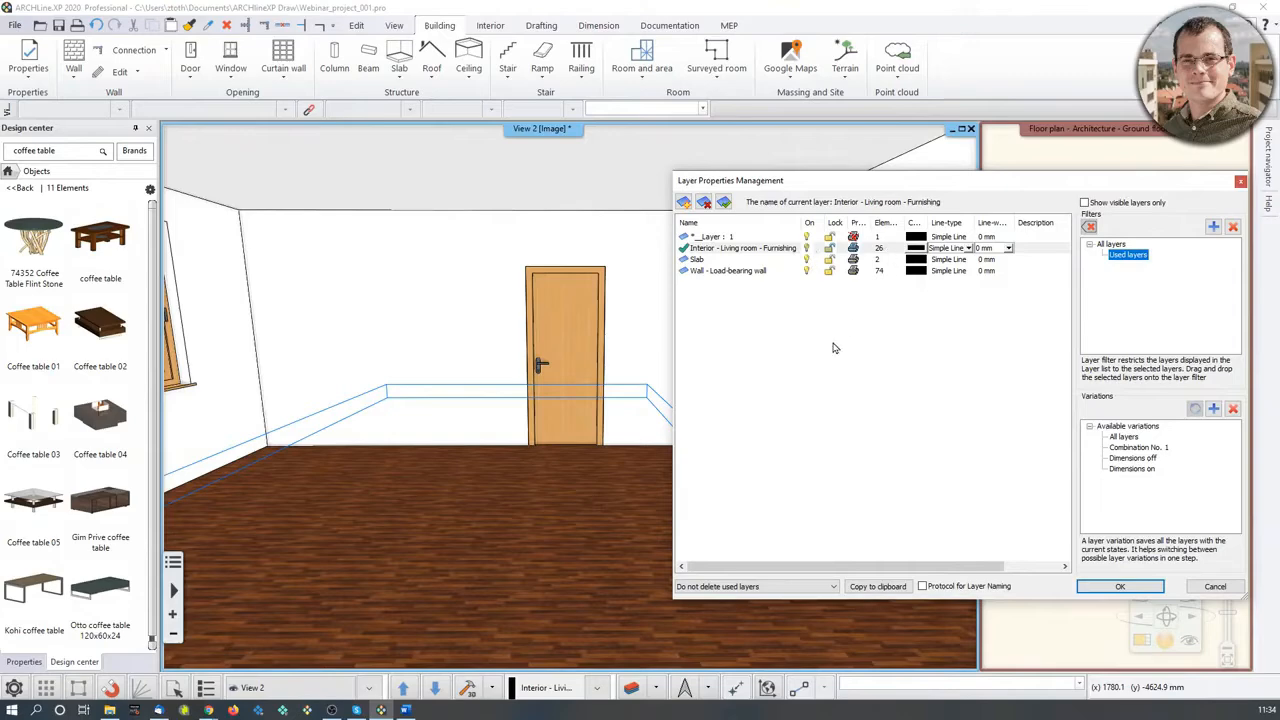
left_click(808, 252)
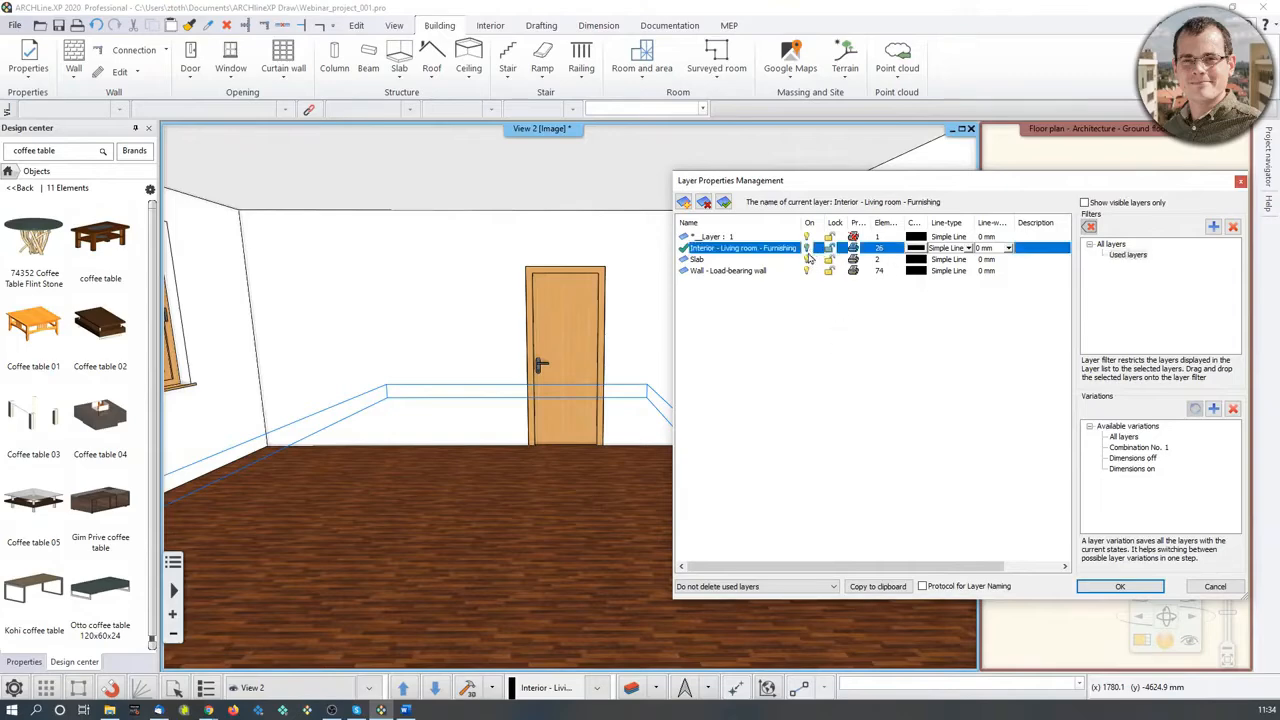
left_click(847, 356)
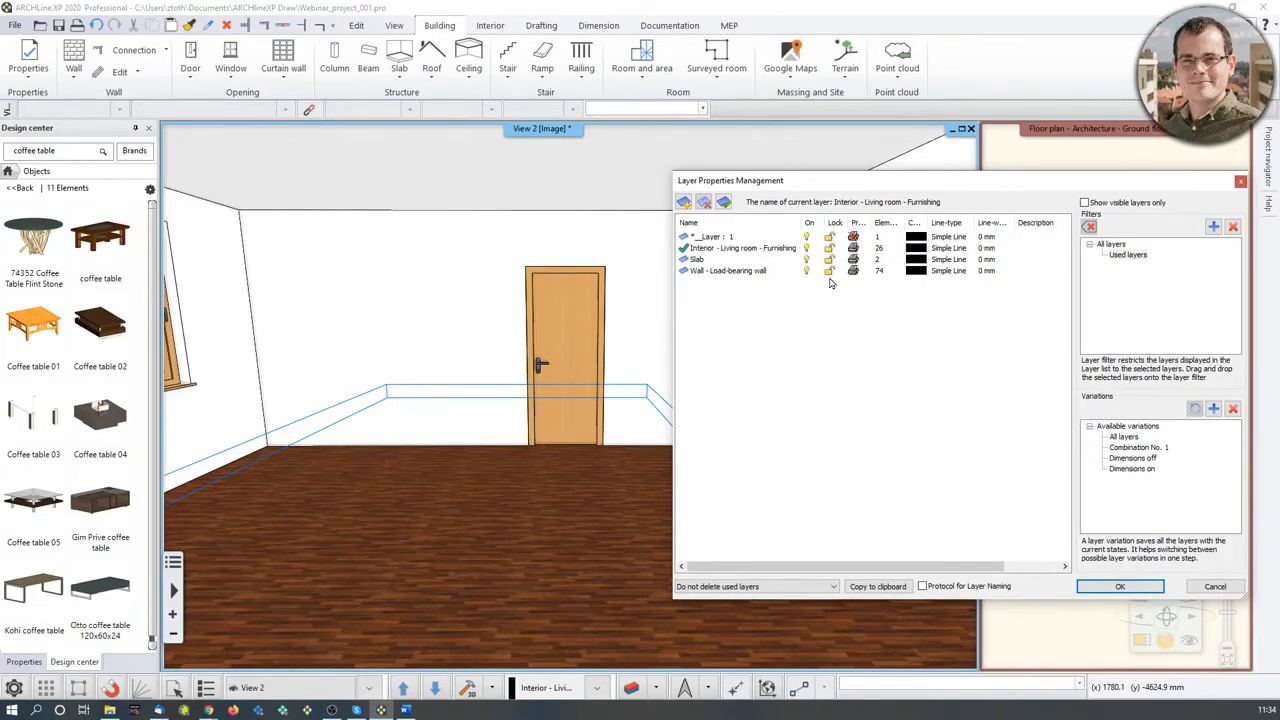
left_click(1152, 590)
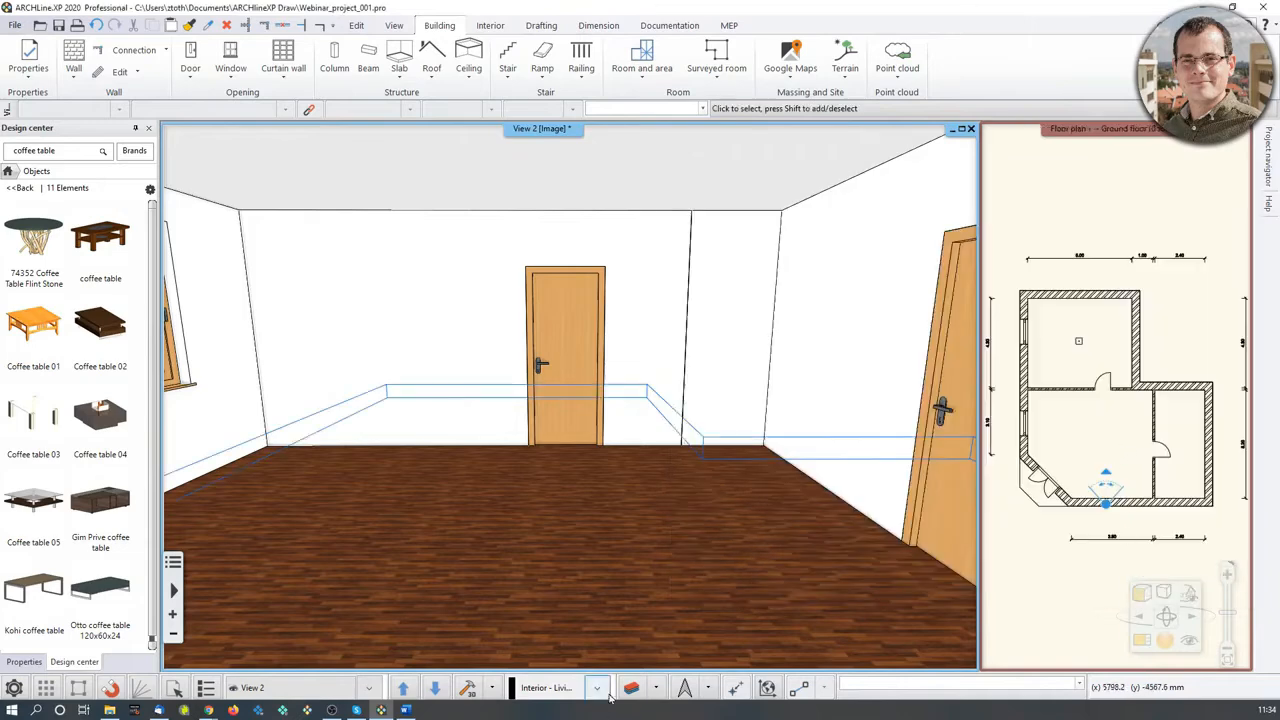
Inspect the 3D view's layers with Layer walk, leaving the layer selection as it is.
left_click(656, 688)
left_click(650, 610)
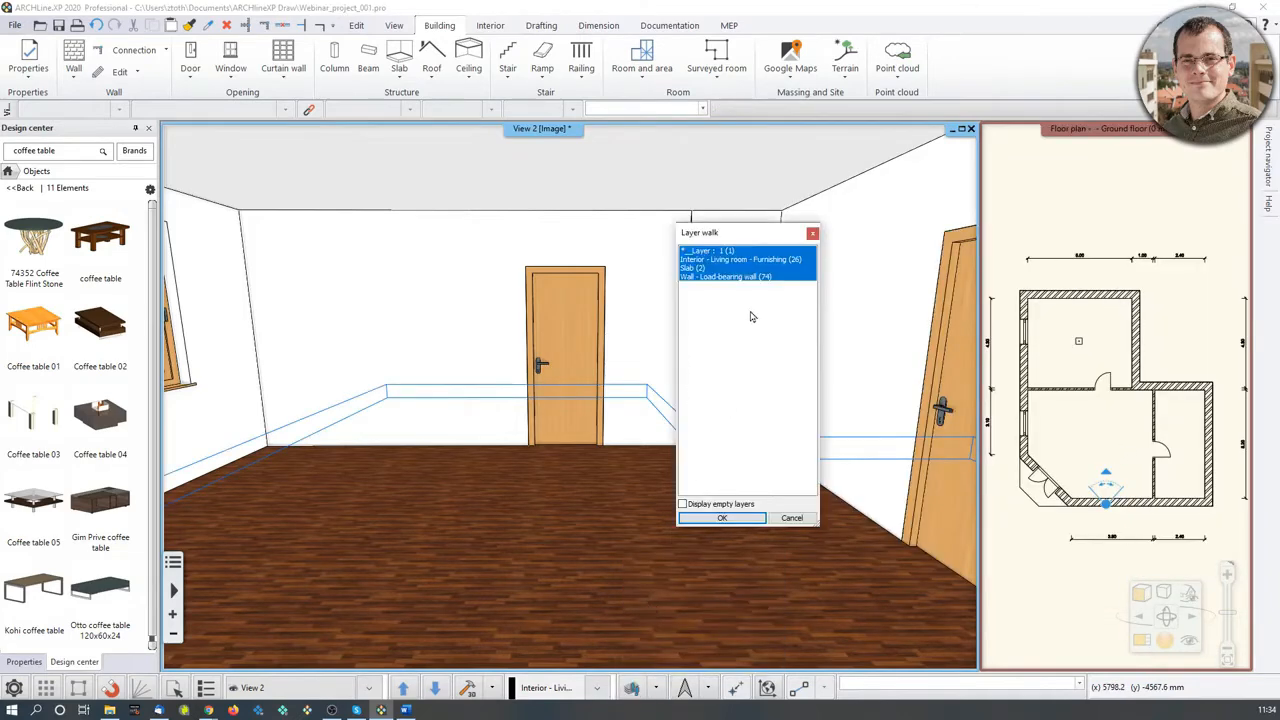
left_click(811, 234)
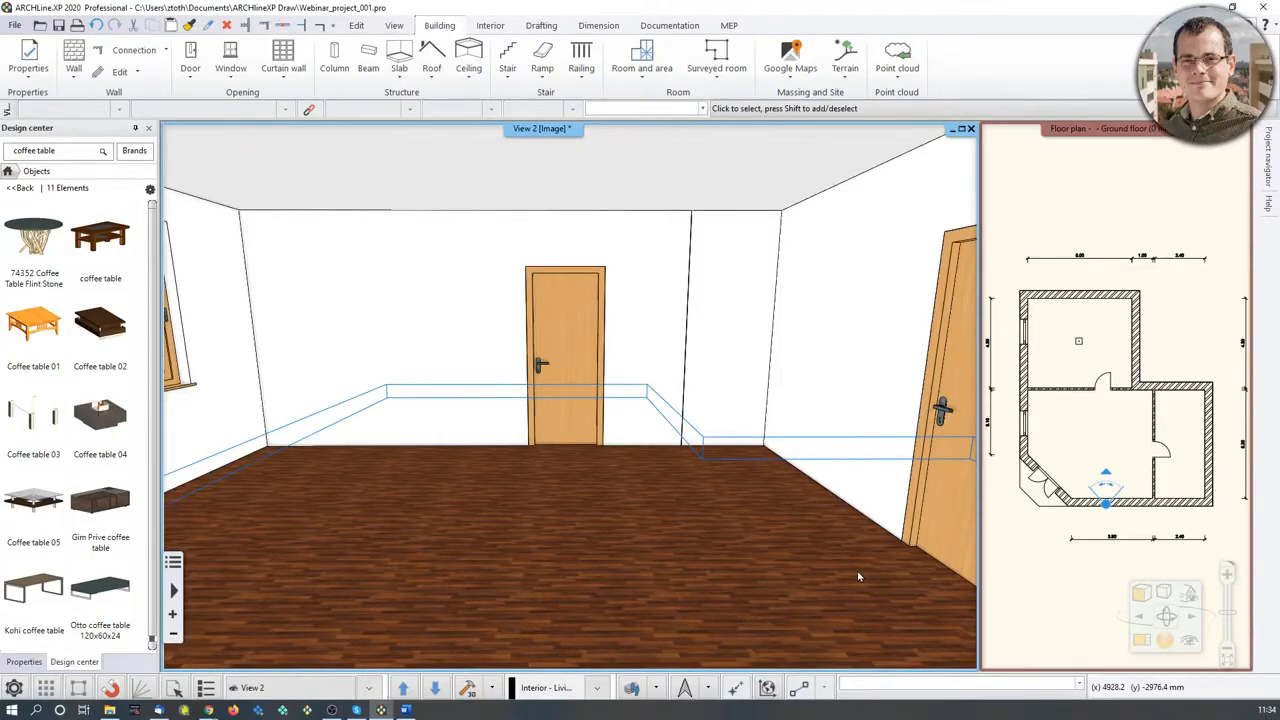
Bring the floor plan back to the large window and turn its Interior - Living room - Furnishing layer on.
left_click(1100, 554)
left_click(1139, 639)
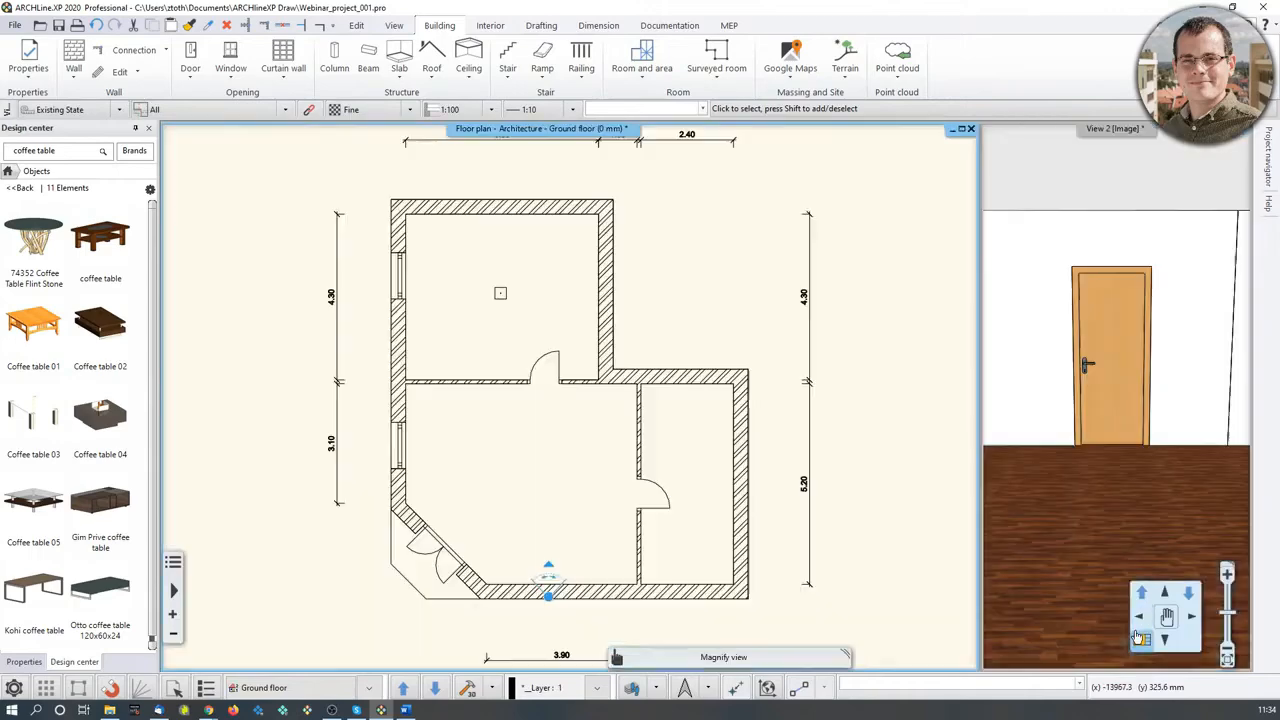
left_click(655, 688)
left_click(673, 566)
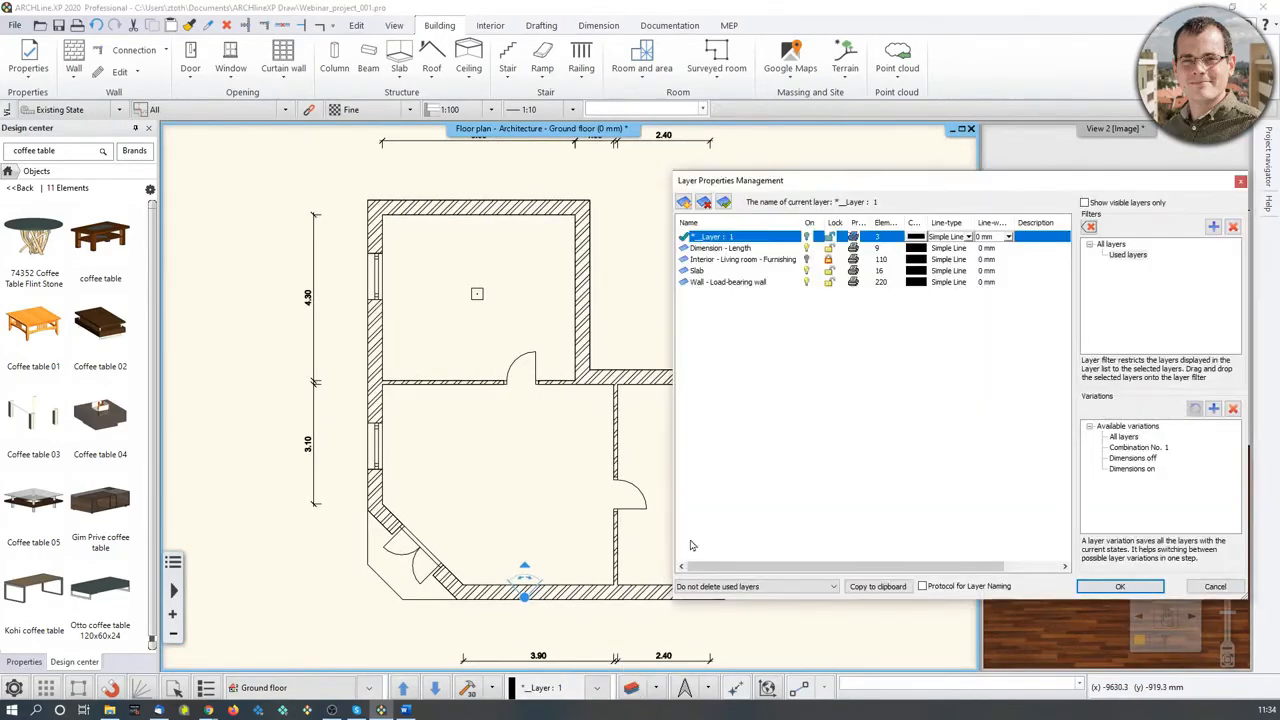
left_click(808, 261)
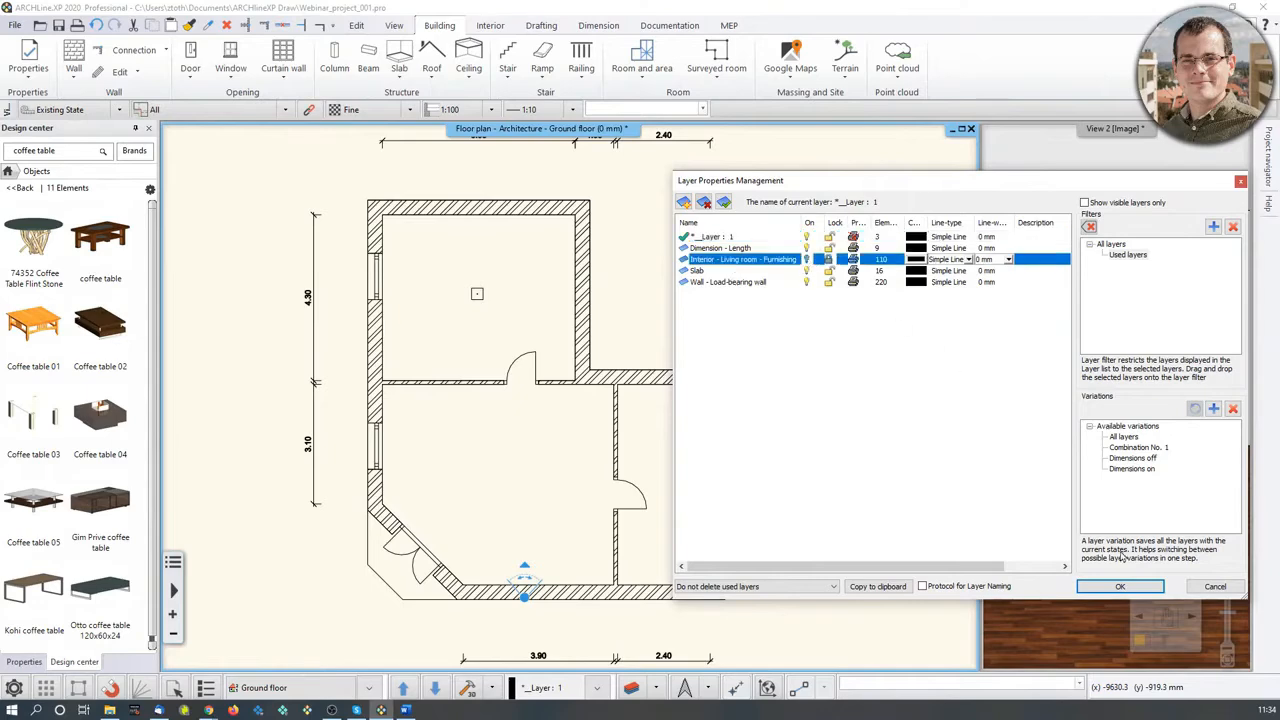
left_click(1130, 589)
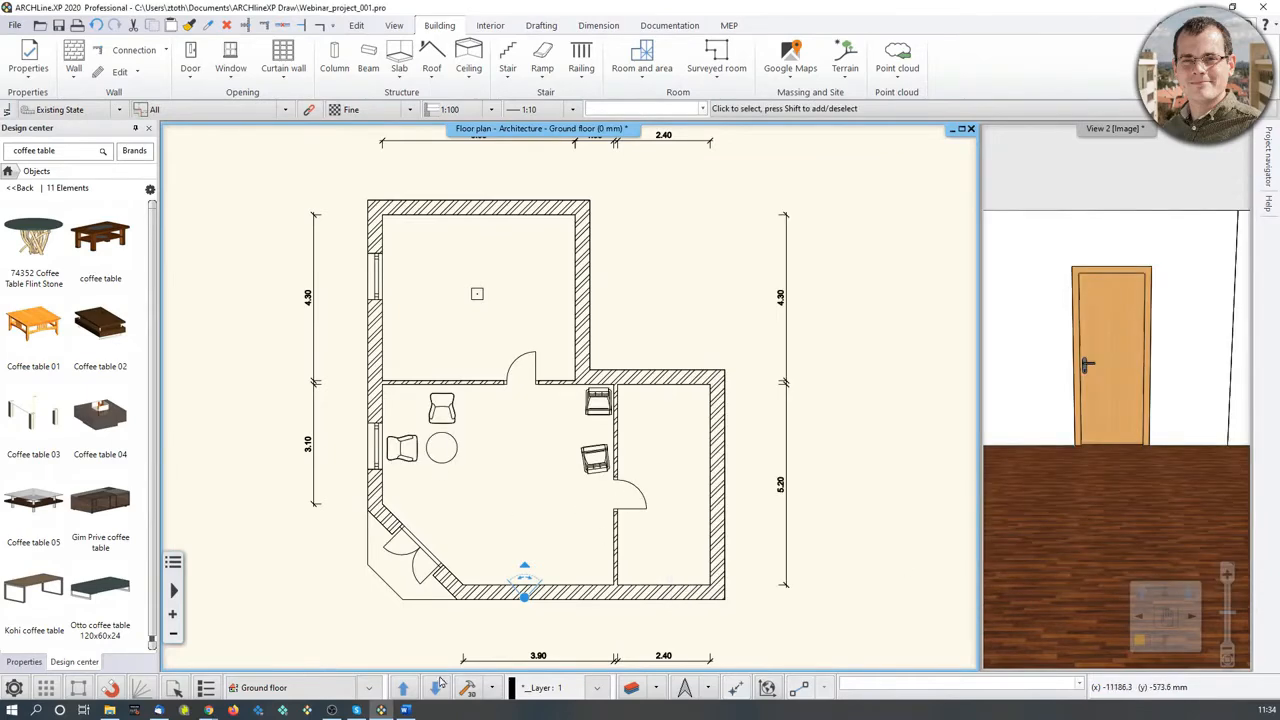
Look around the living room in the 3D view and compare its contents with the furniture in the floor plan.
left_click(1193, 425)
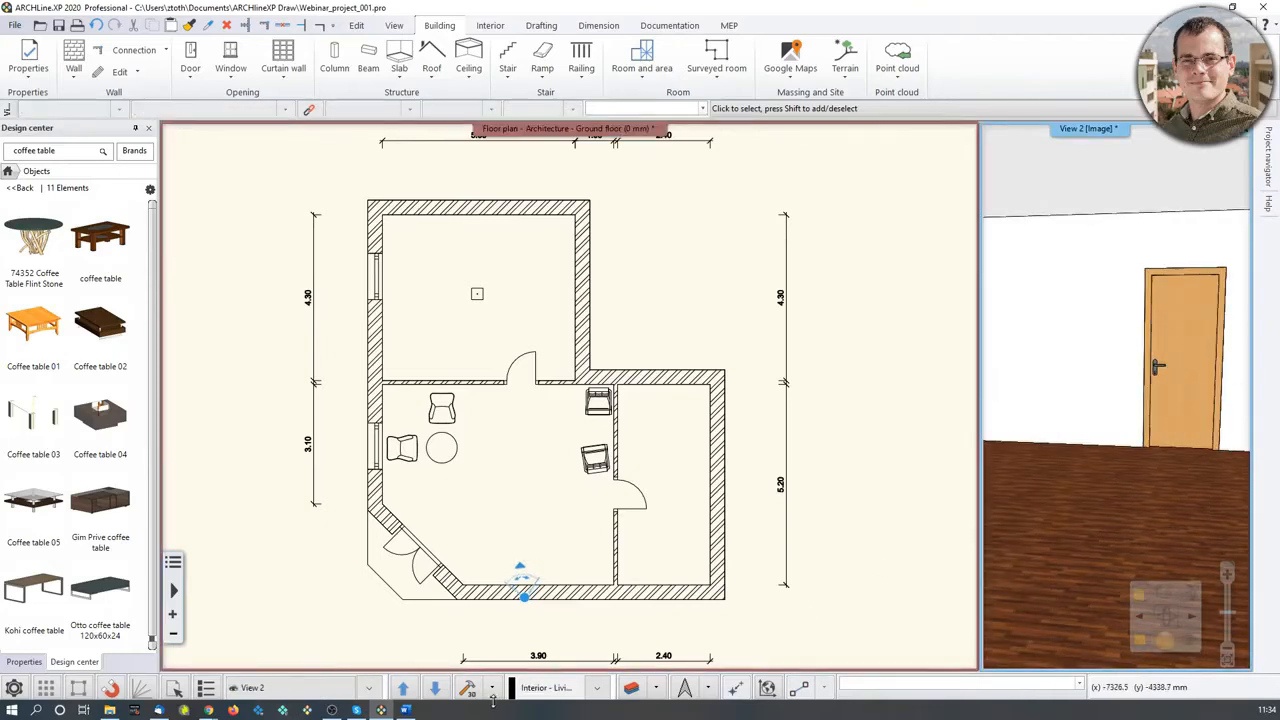
left_click(605, 540)
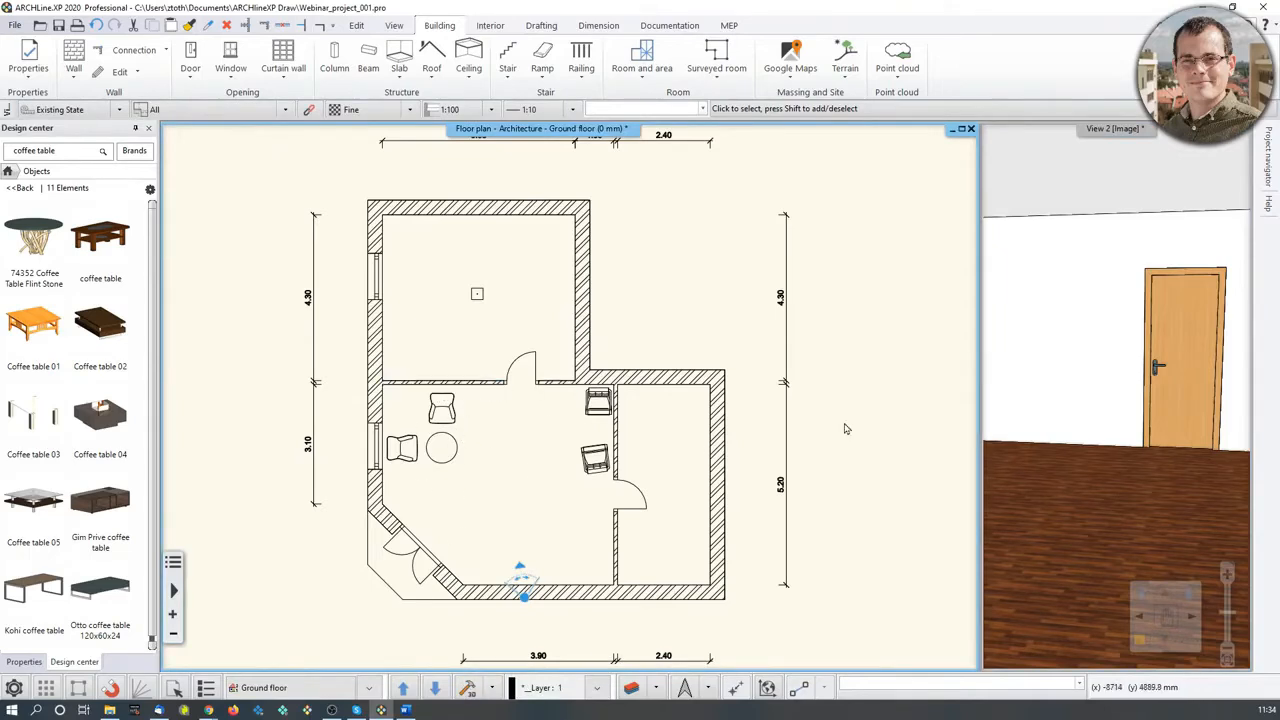
middle_click_drag(1151, 381, 1000, 370)
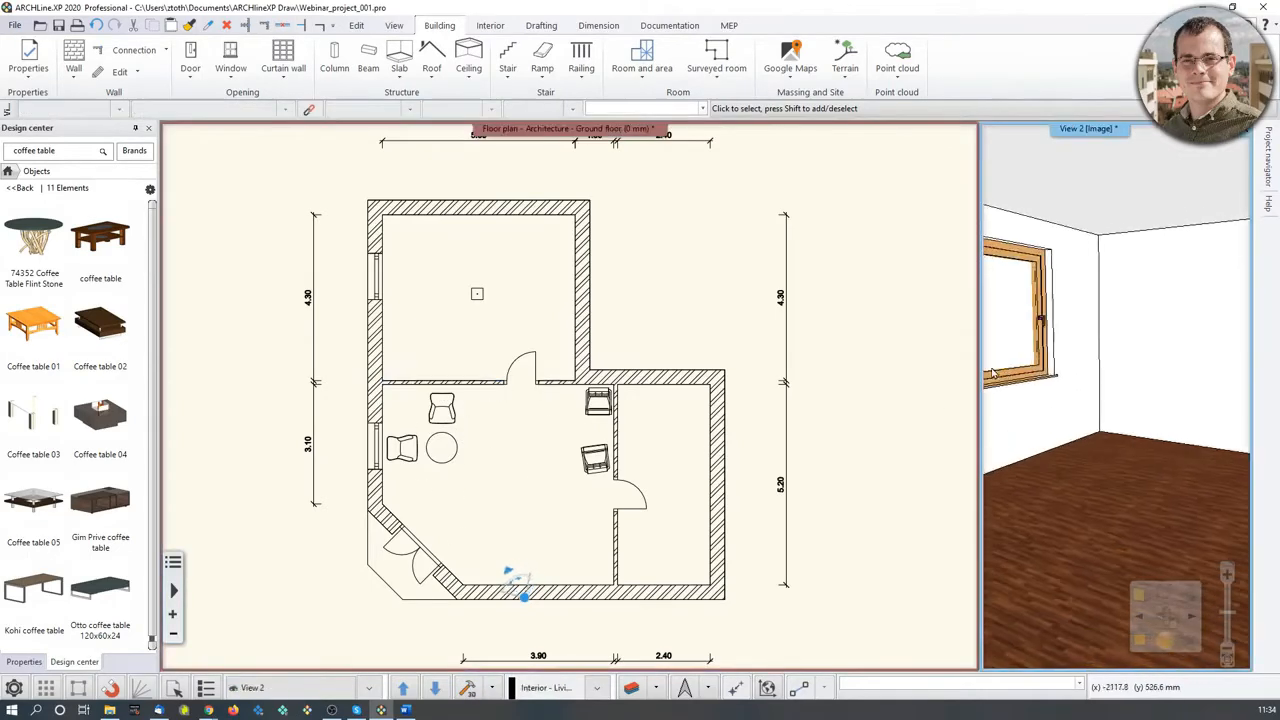
left_click(543, 516)
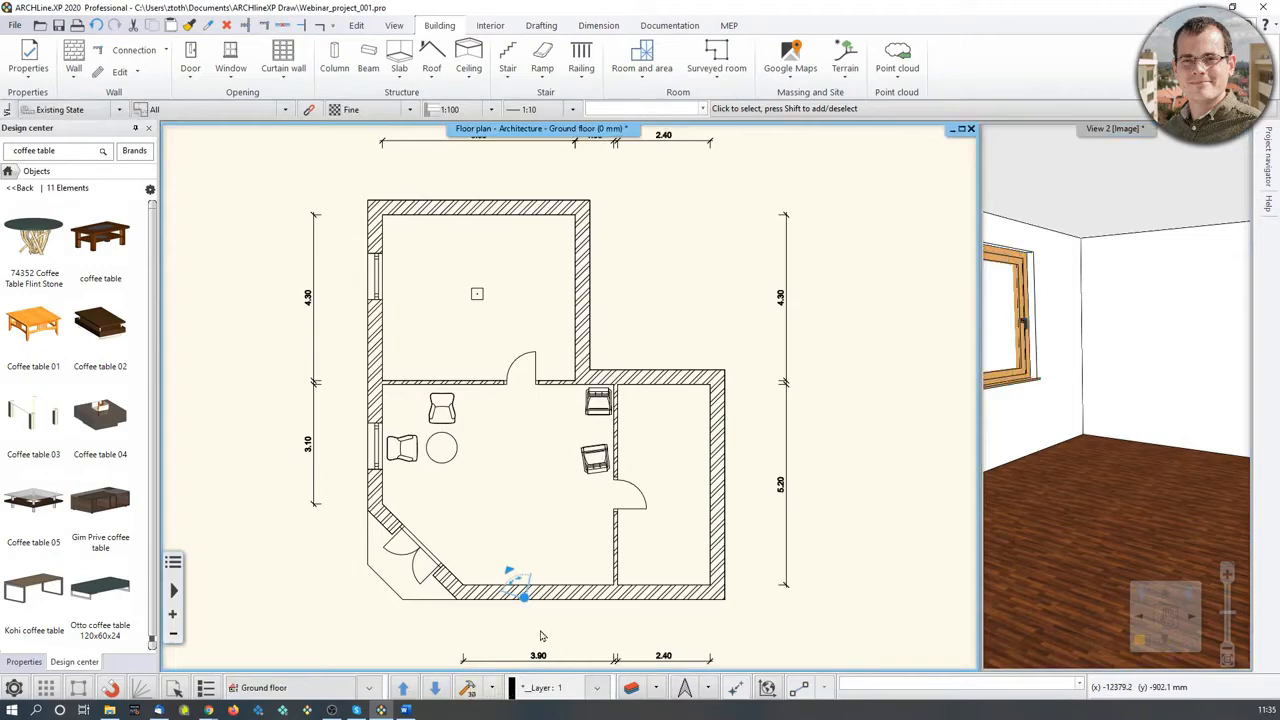
middle_click_drag(1172, 475, 1245, 470)
scroll(466, 451, "up", 3)
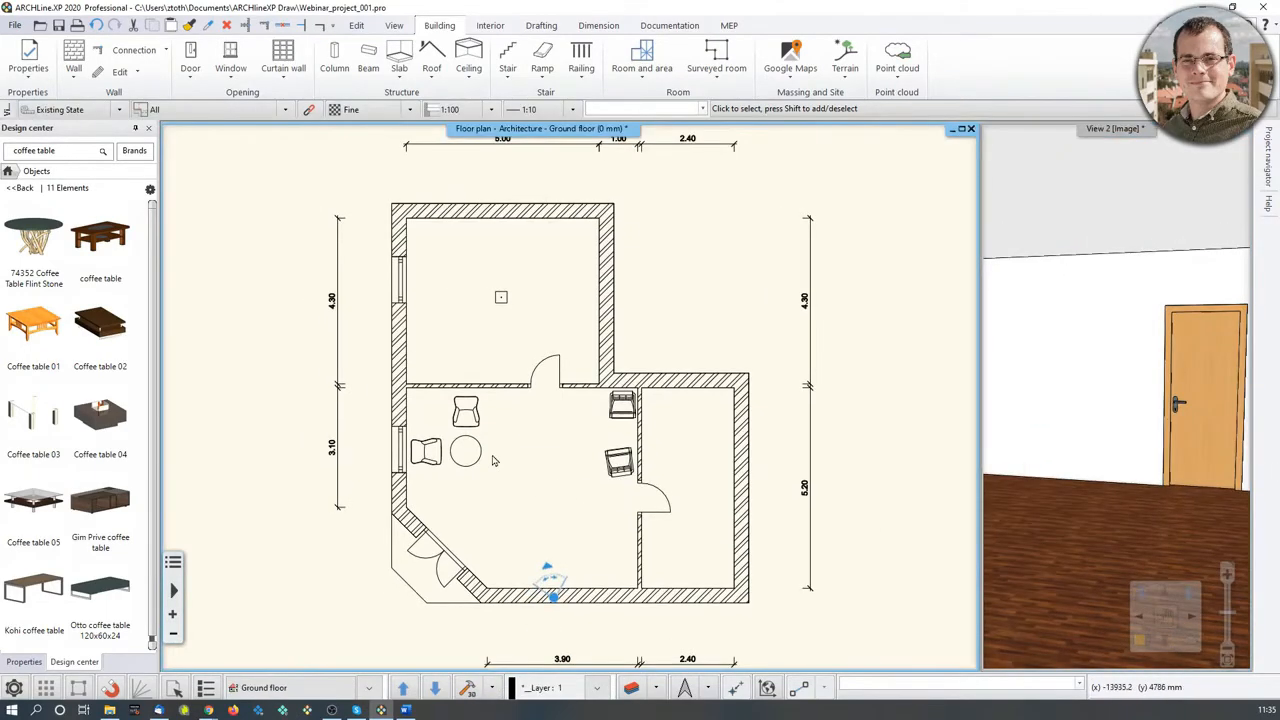
left_click(420, 384)
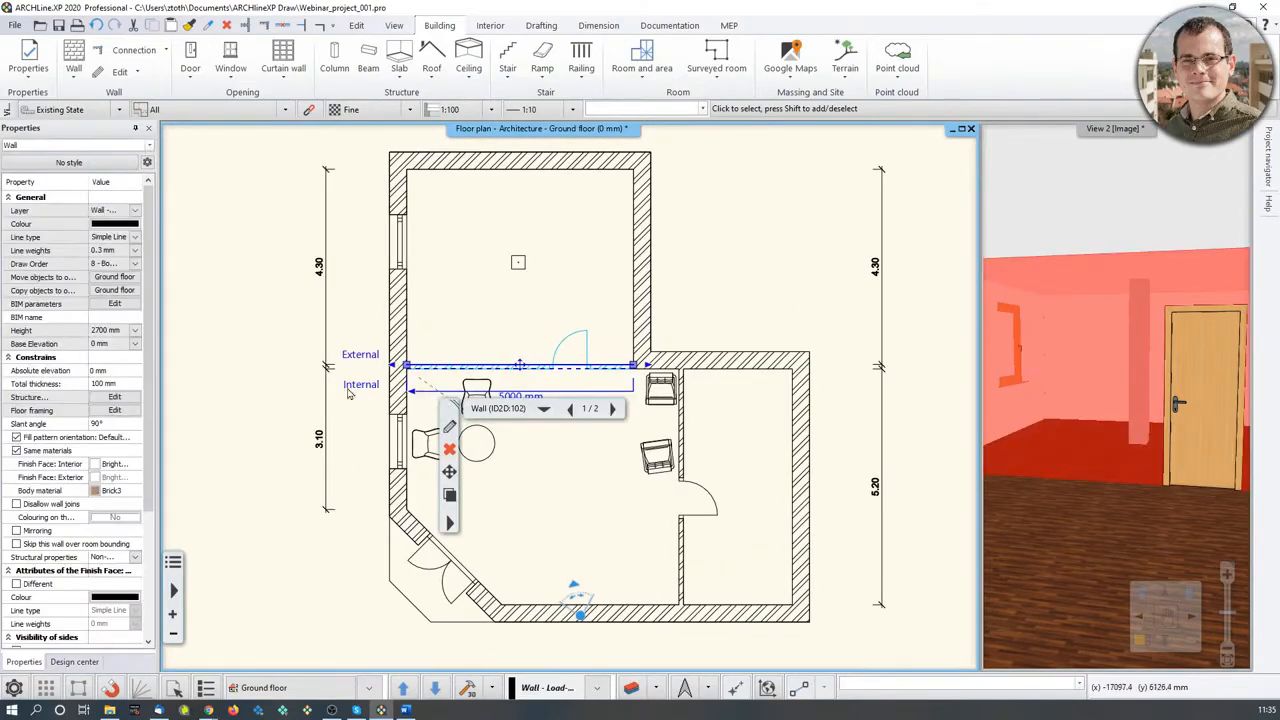
middle_click_drag(503, 534, 483, 543)
left_click(504, 529)
left_click(413, 498)
left_click(410, 495)
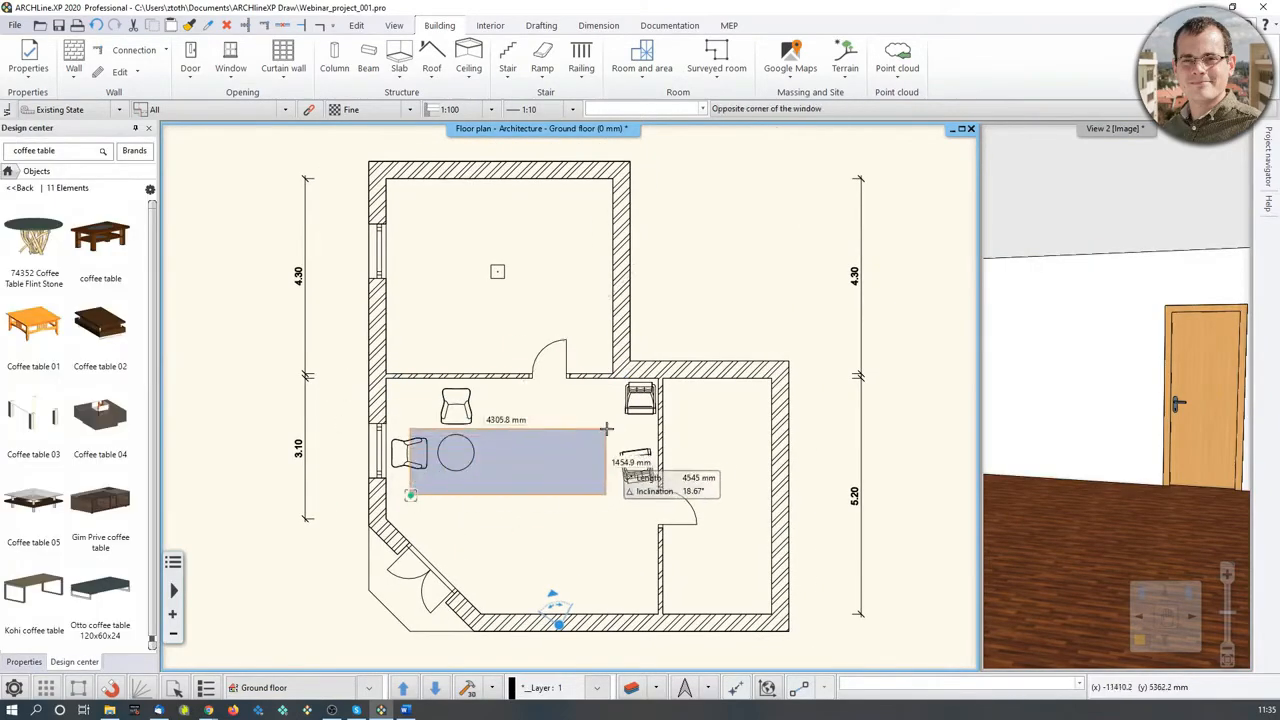
key("Escape")
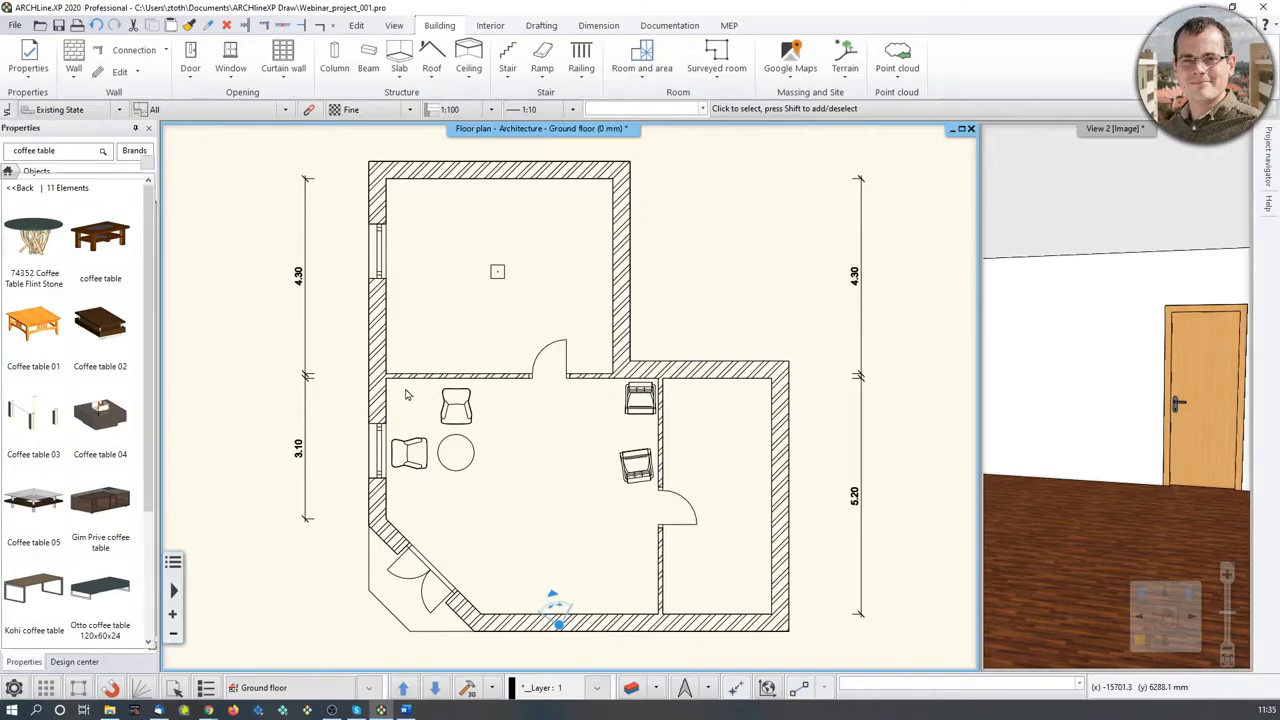
left_click(407, 381)
left_click(405, 405)
left_click(406, 406)
scroll(420, 409, "up", 4)
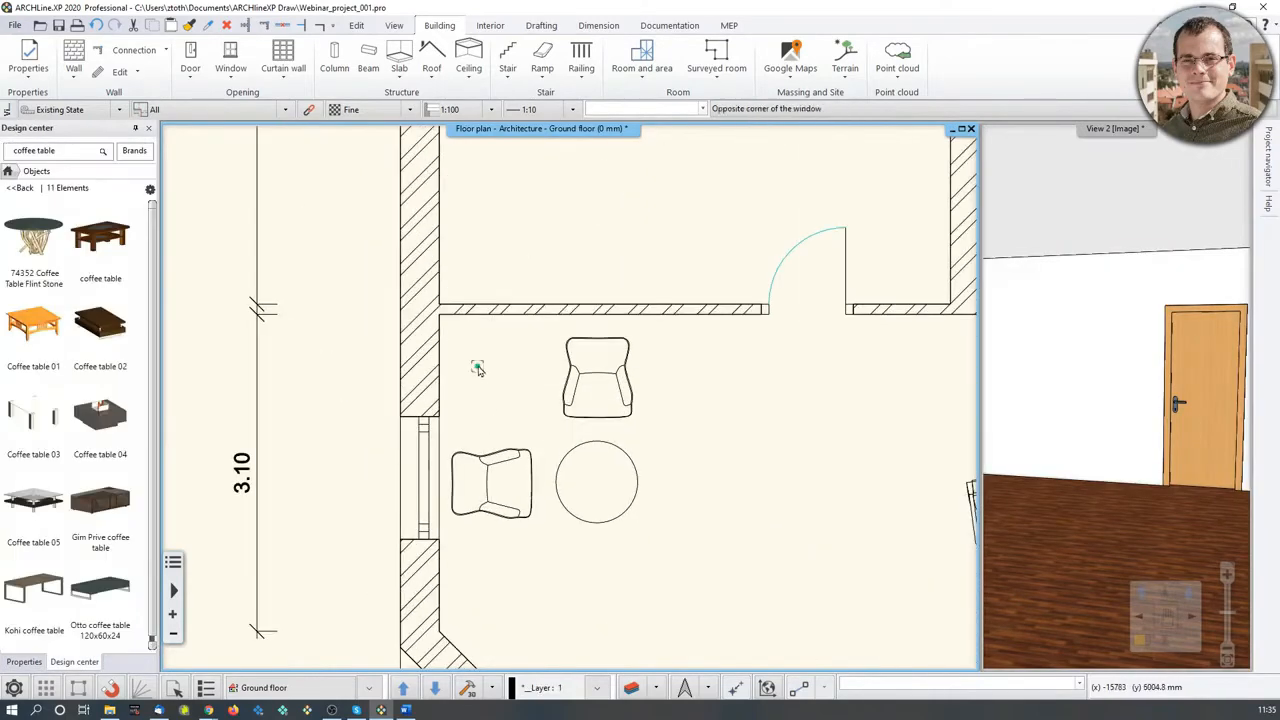
left_click(478, 368)
scroll(732, 533, "down", 4)
key("Escape")
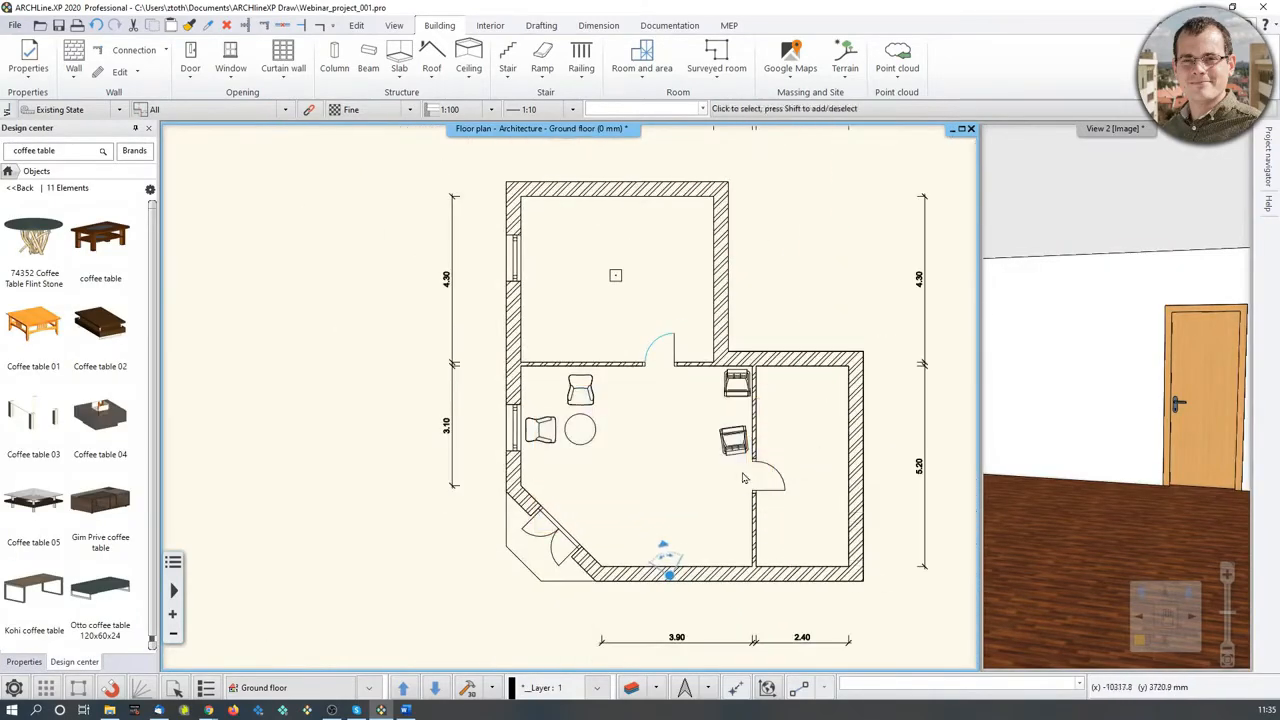
Check the layer states of the floor plan and try to select the armchairs and round table in the living room.
left_click(632, 690)
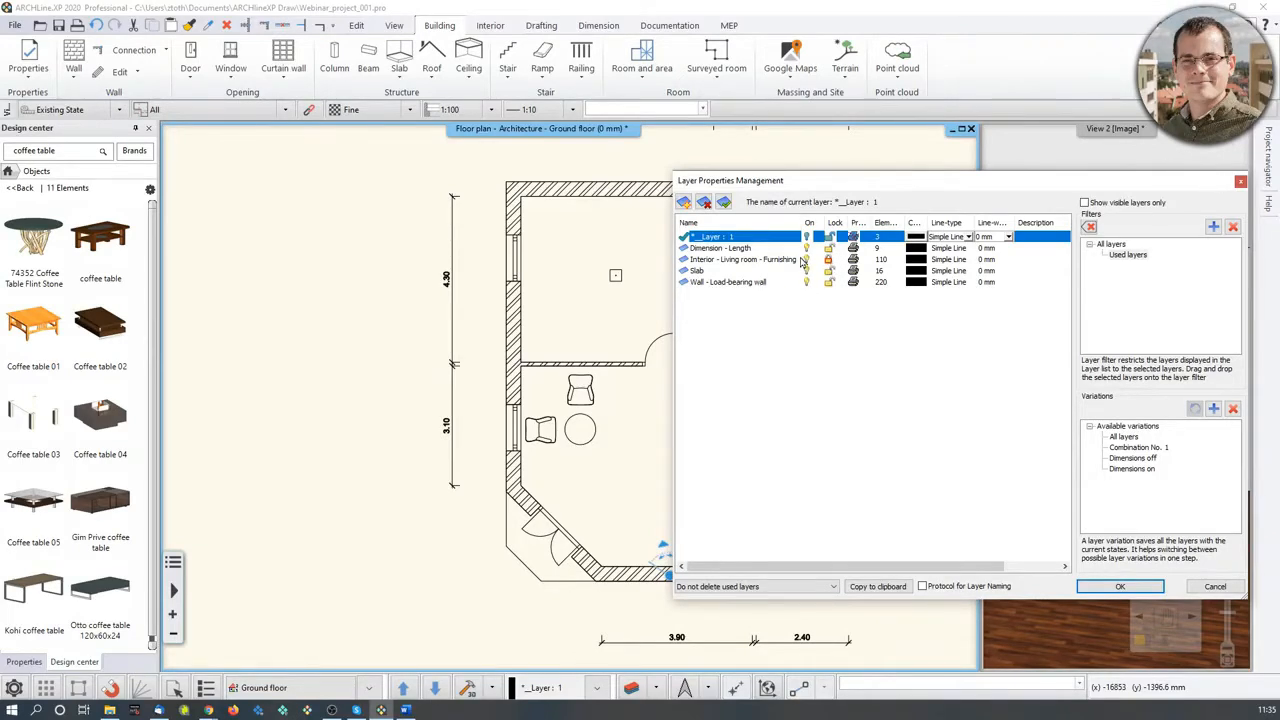
left_click(1240, 183)
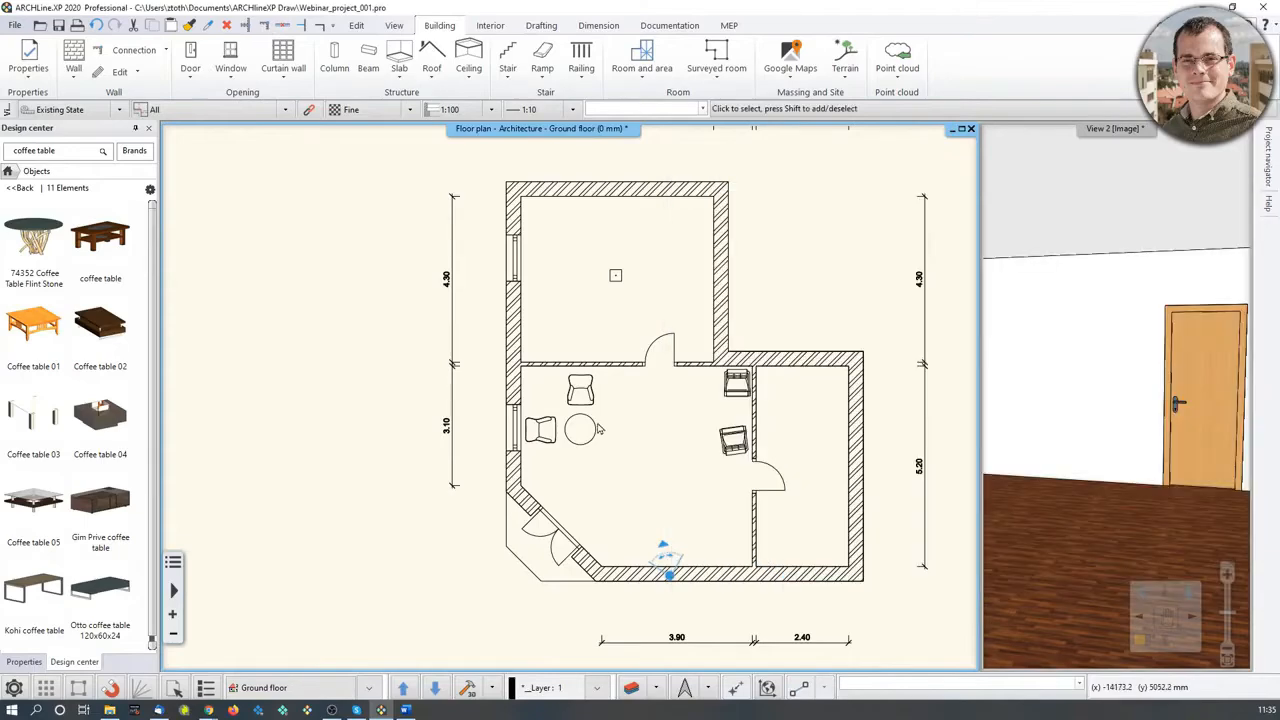
scroll(615, 425, "up", 5)
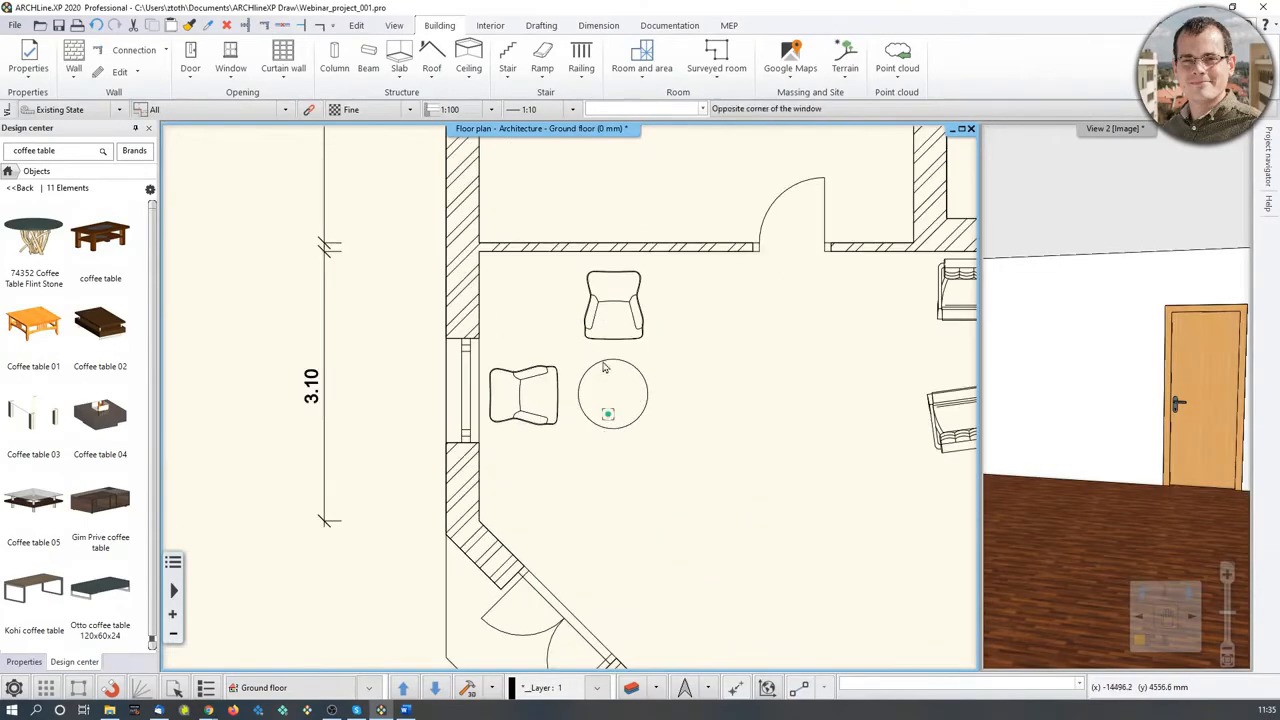
left_click(630, 326)
key("Escape")
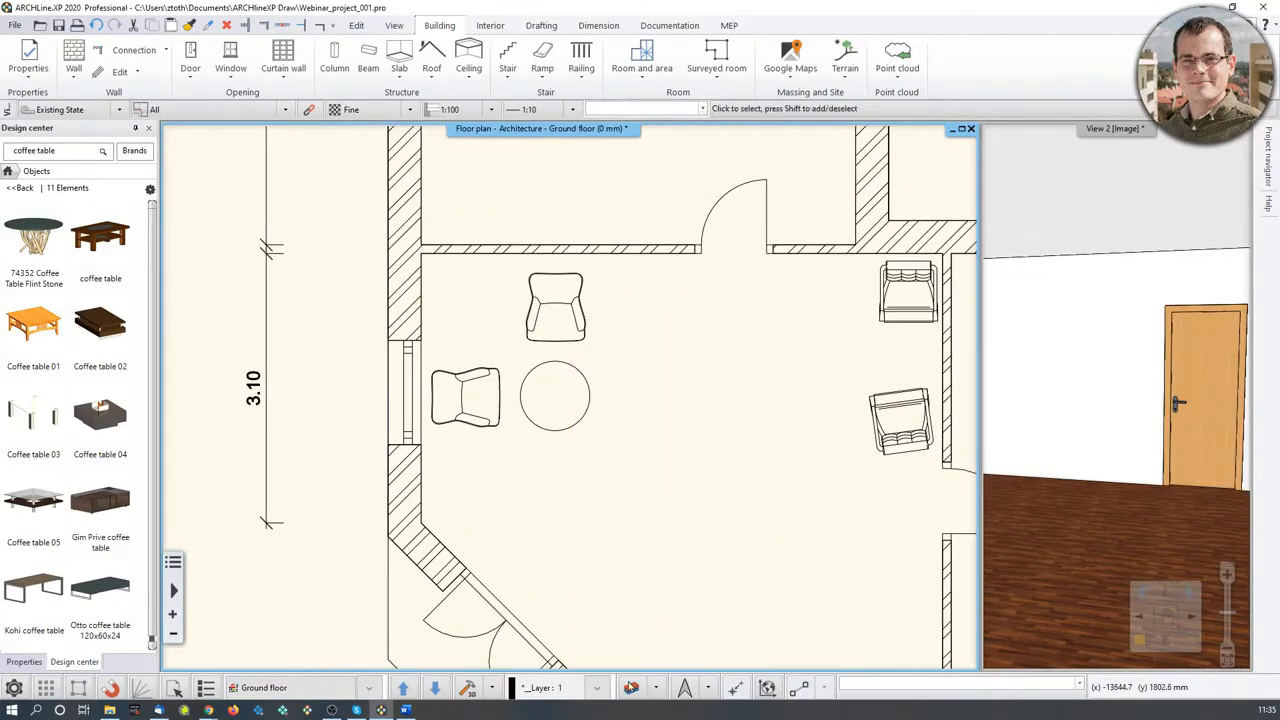
Unlock the Interior - Living room - Furnishing layer and look at the furniture in the 3D view.
left_click(631, 688)
left_click(830, 260)
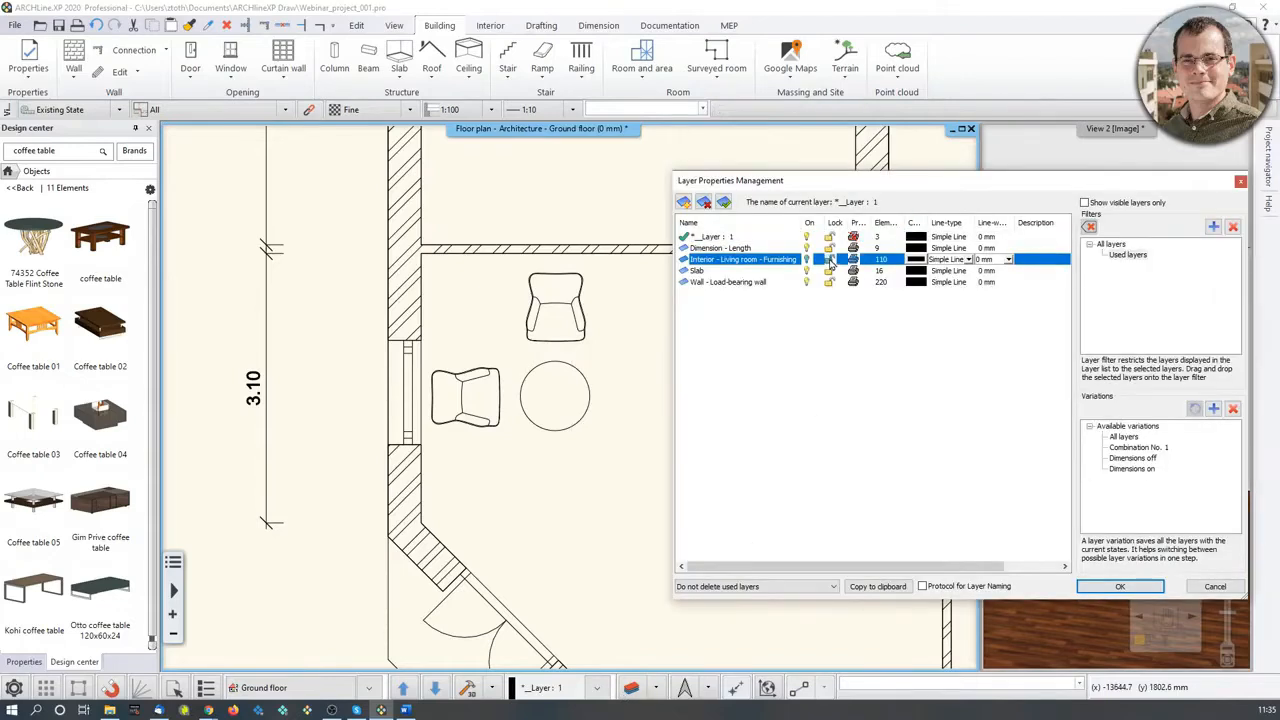
left_click(1120, 586)
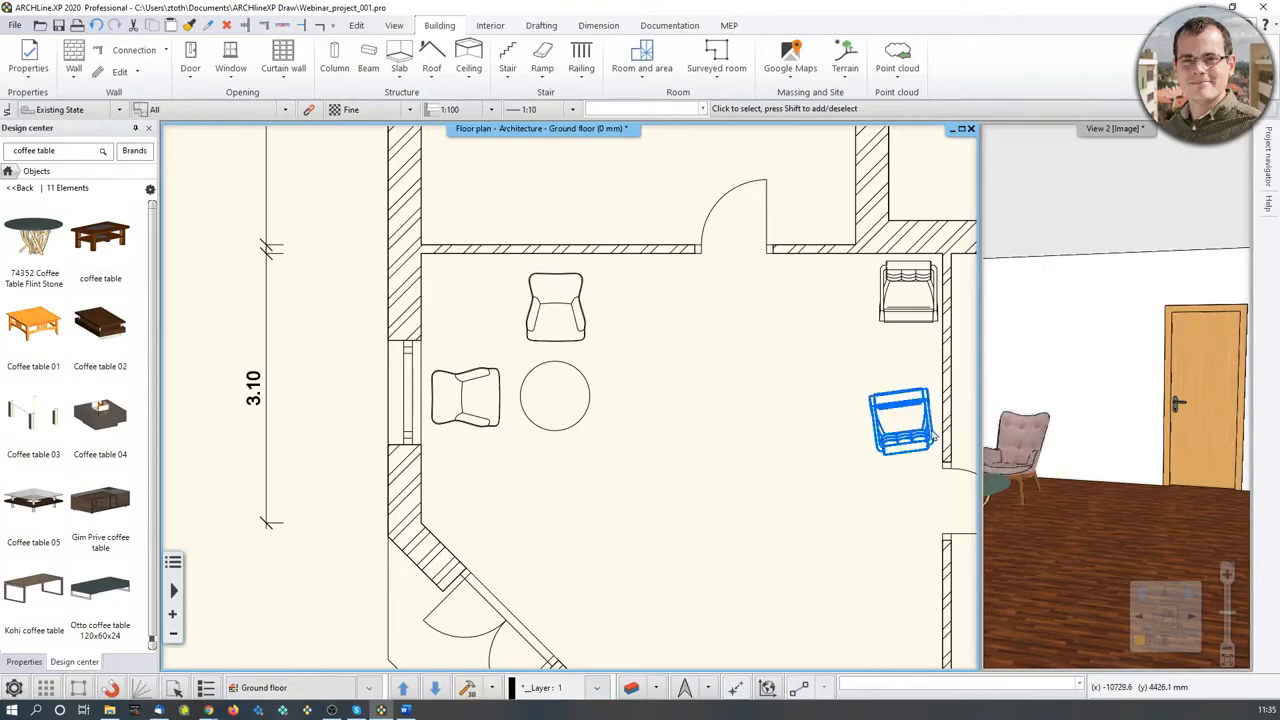
left_click(1078, 395)
middle_click_drag(1078, 395, 1134, 430)
left_click(645, 405)
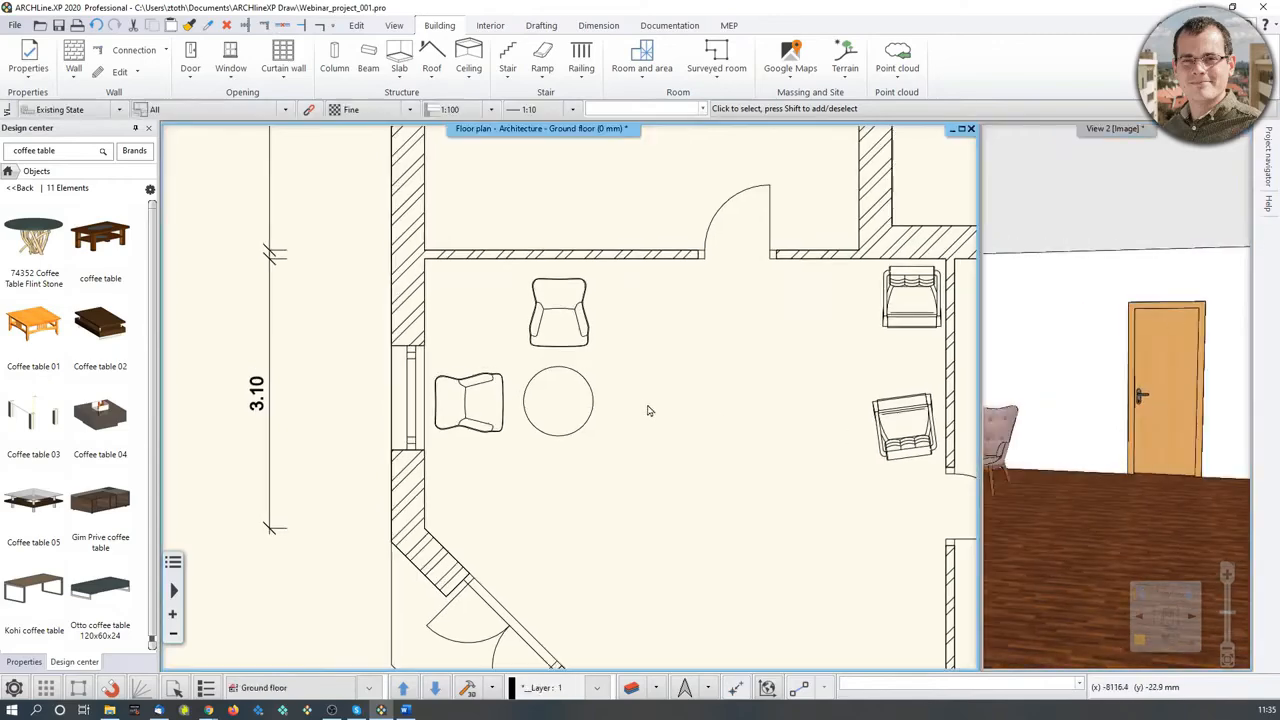
List all layers of the project and create a new layer named Vestibule_version_1.
left_click(632, 690)
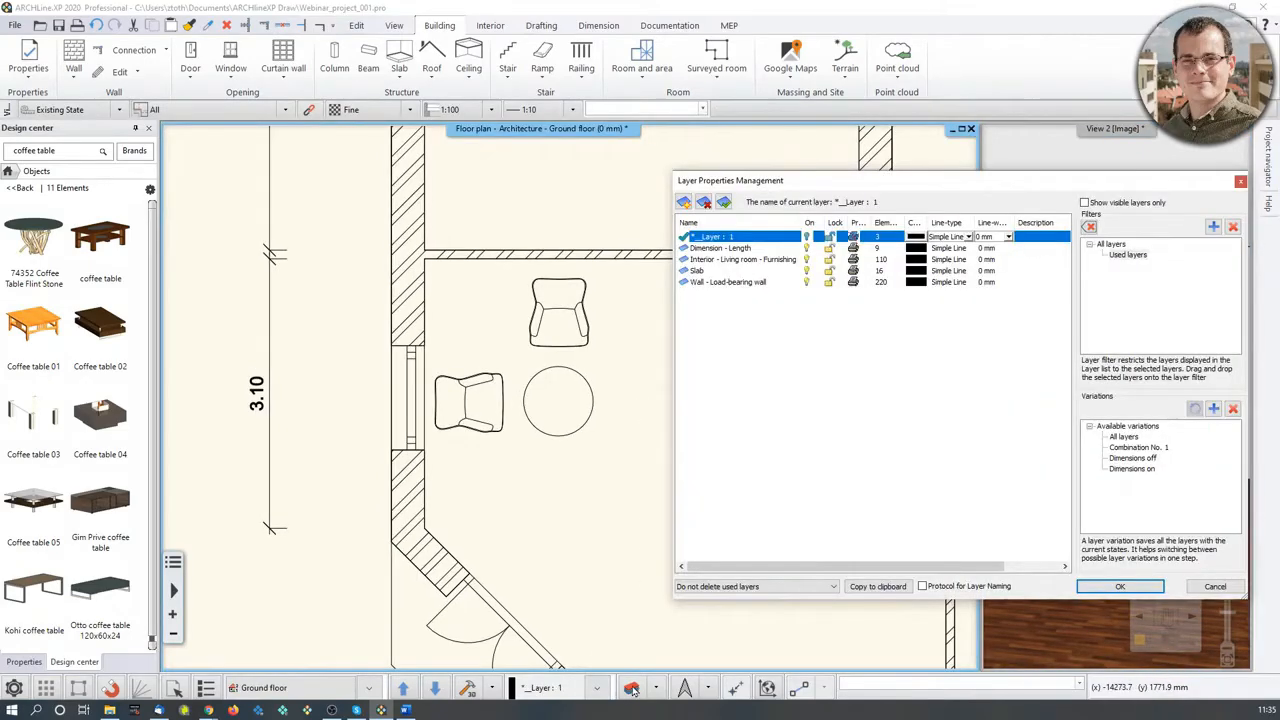
left_click(1102, 246)
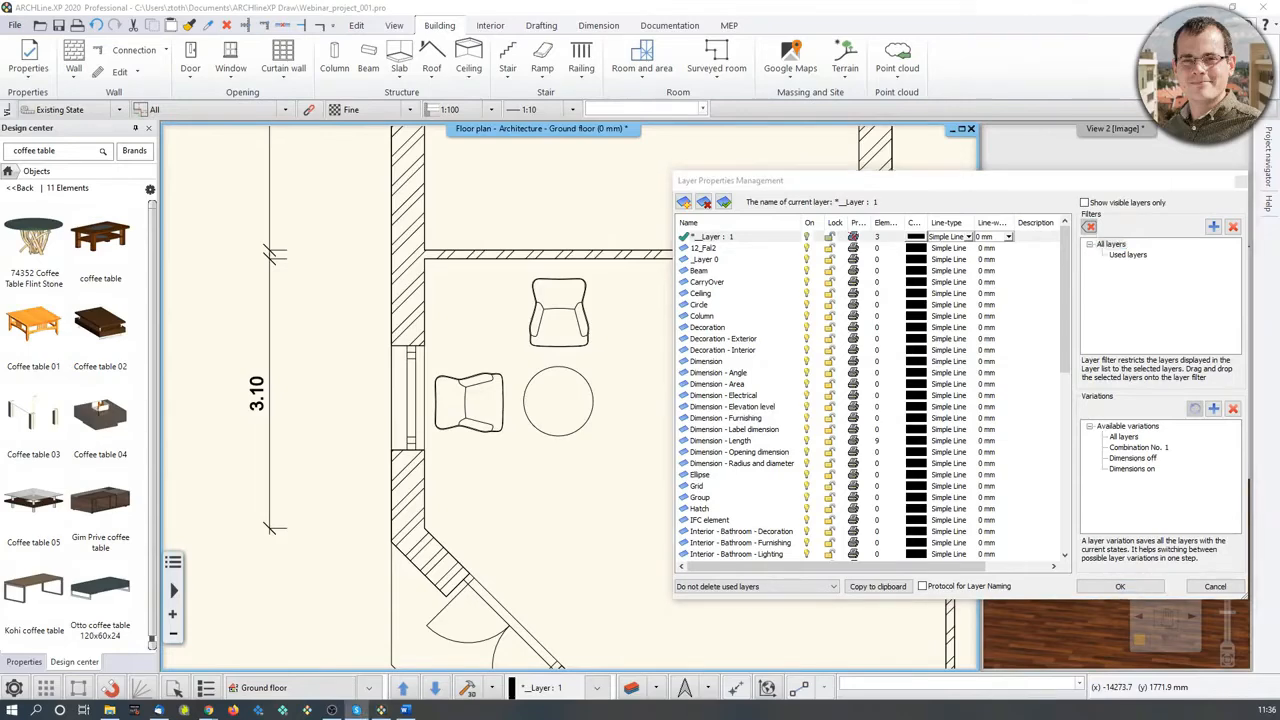
scroll(752, 432, "down", 4)
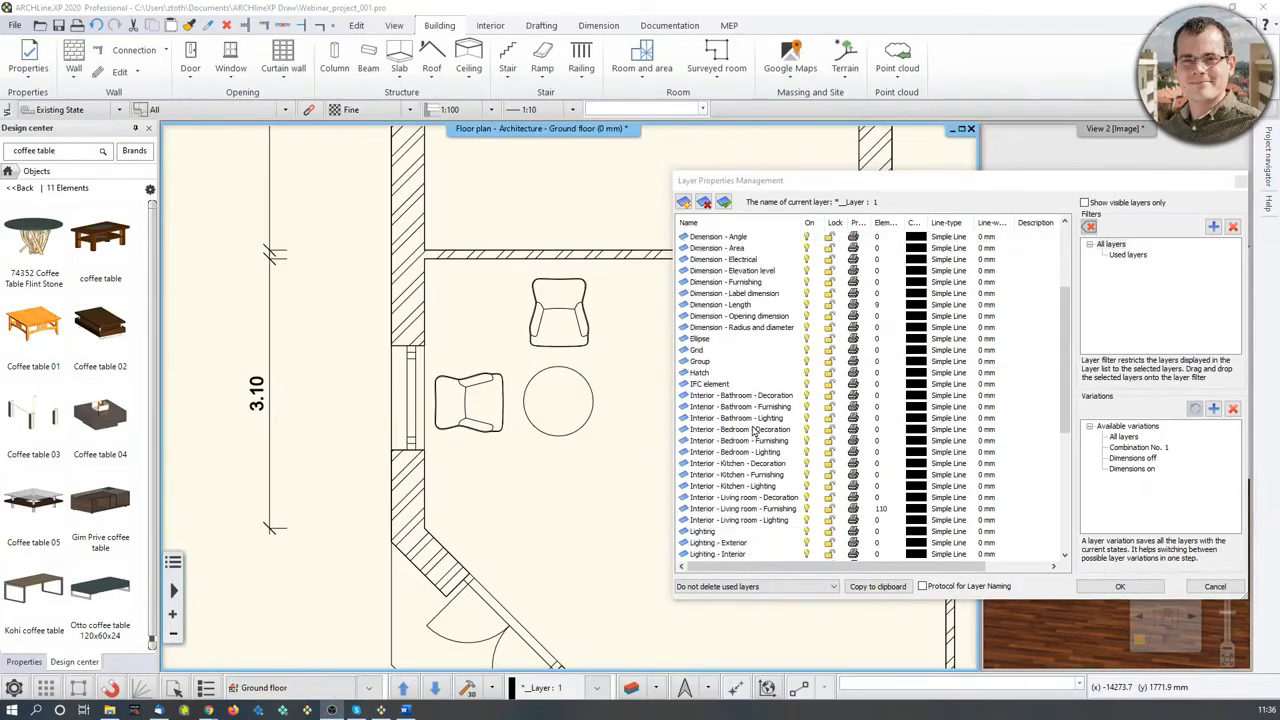
left_click(683, 204)
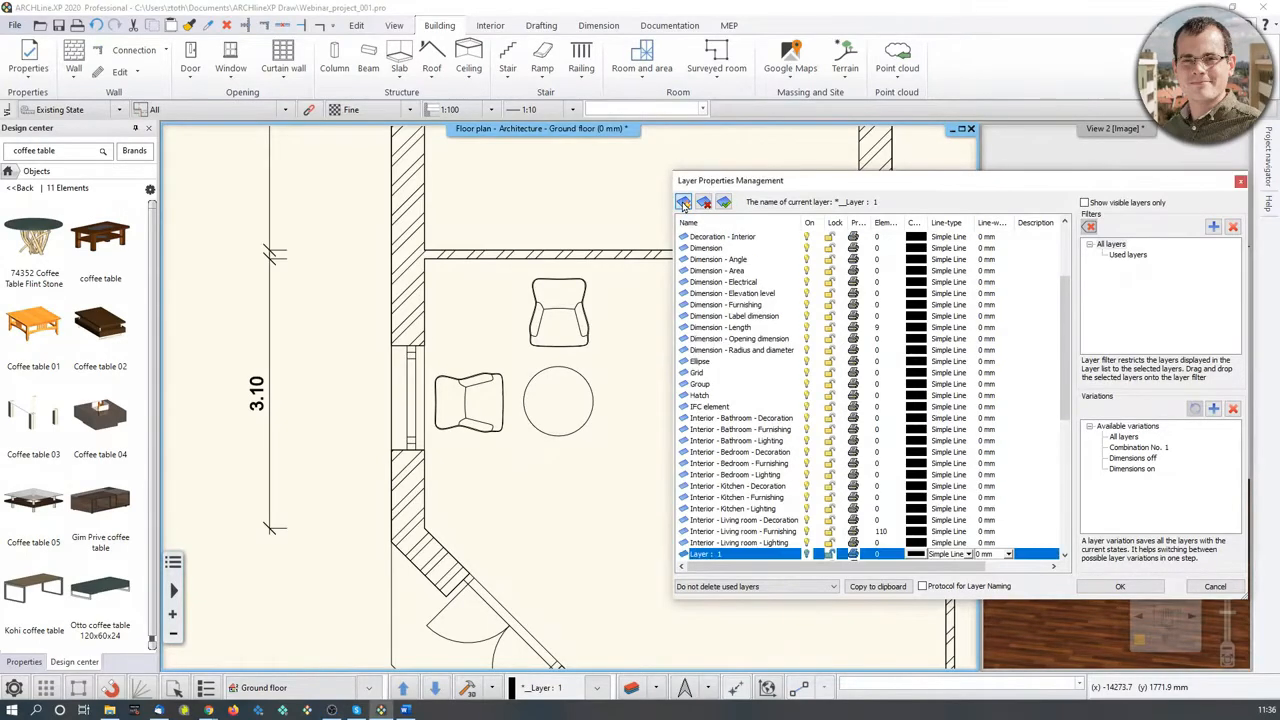
double_click(712, 556)
type("Vestibule_version_1")
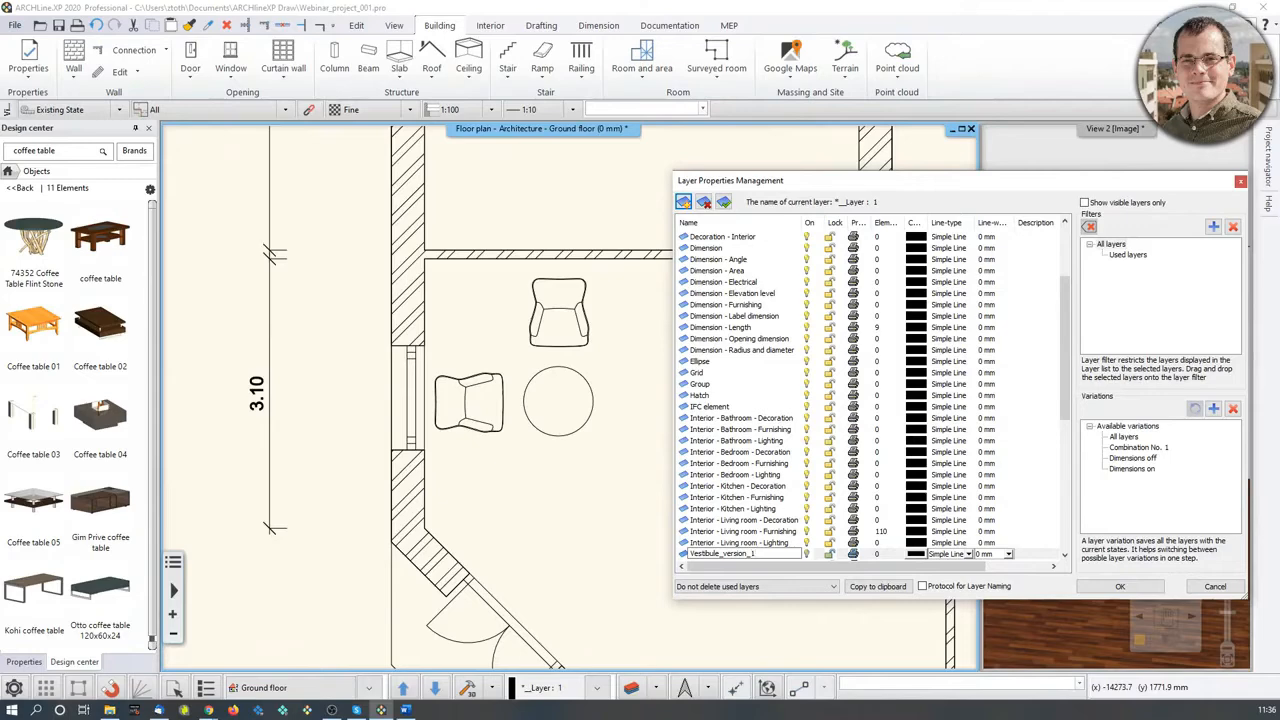
key("Return")
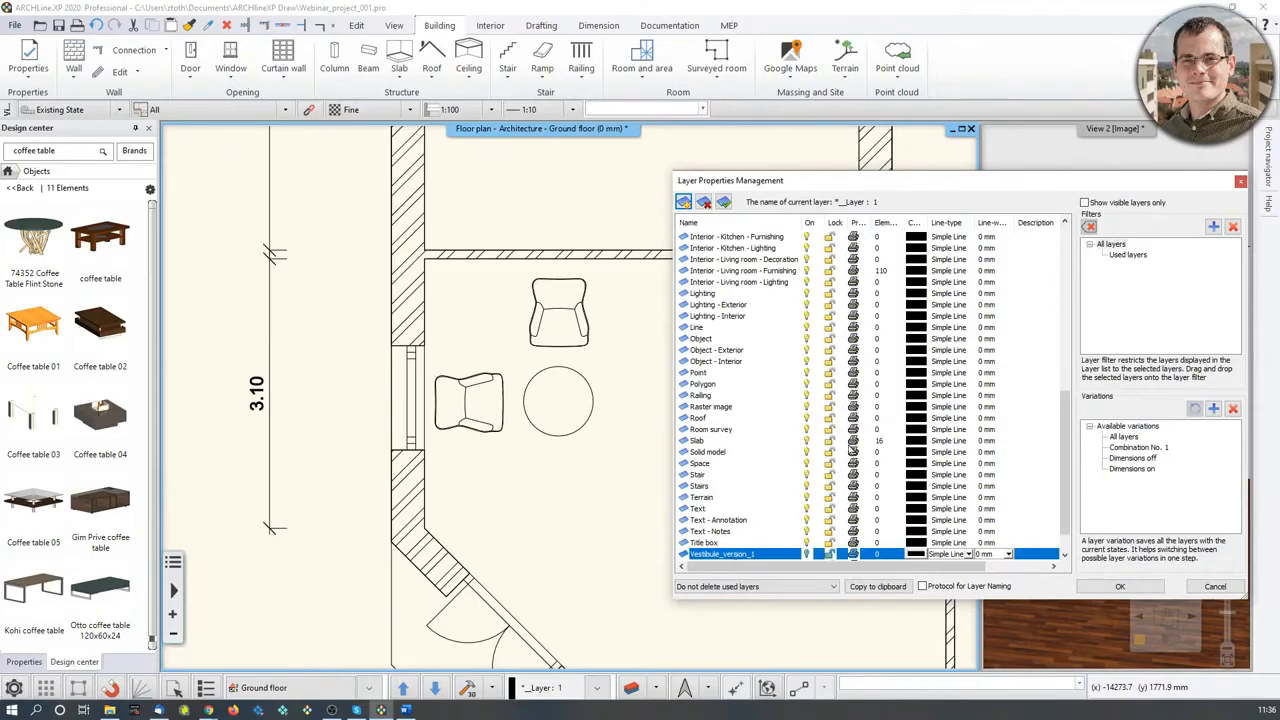
Create a second new layer named Vestibule_version_2 and accept the layer changes.
left_click(683, 204)
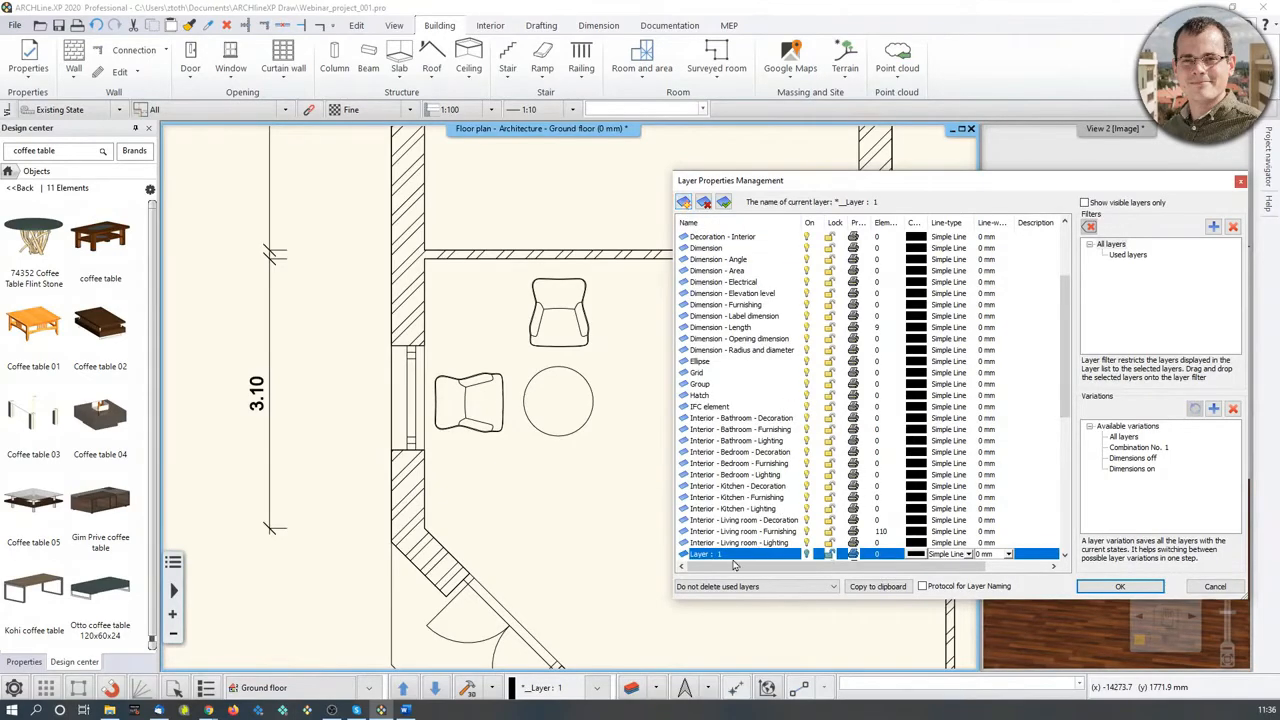
double_click(733, 556)
type("Vestibule_version_2")
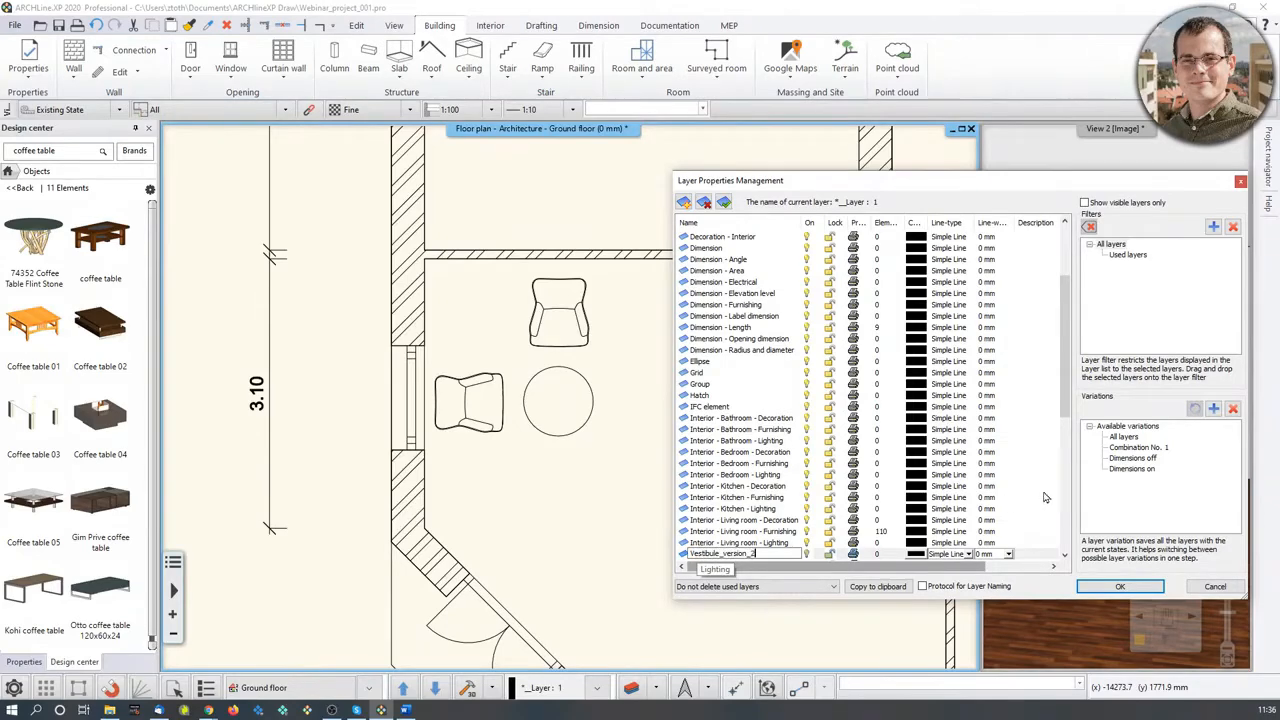
left_click(712, 501)
scroll(750, 484, "down", 3)
scroll(750, 484, "down", 6)
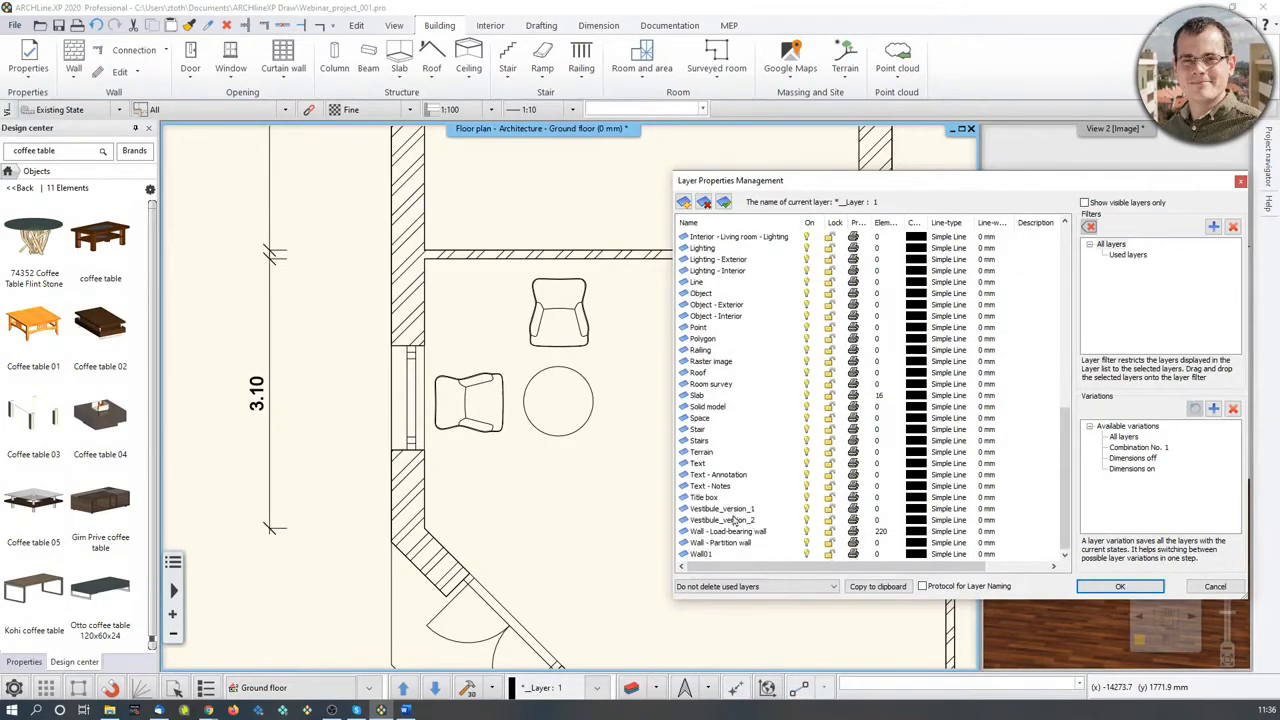
left_click(1110, 586)
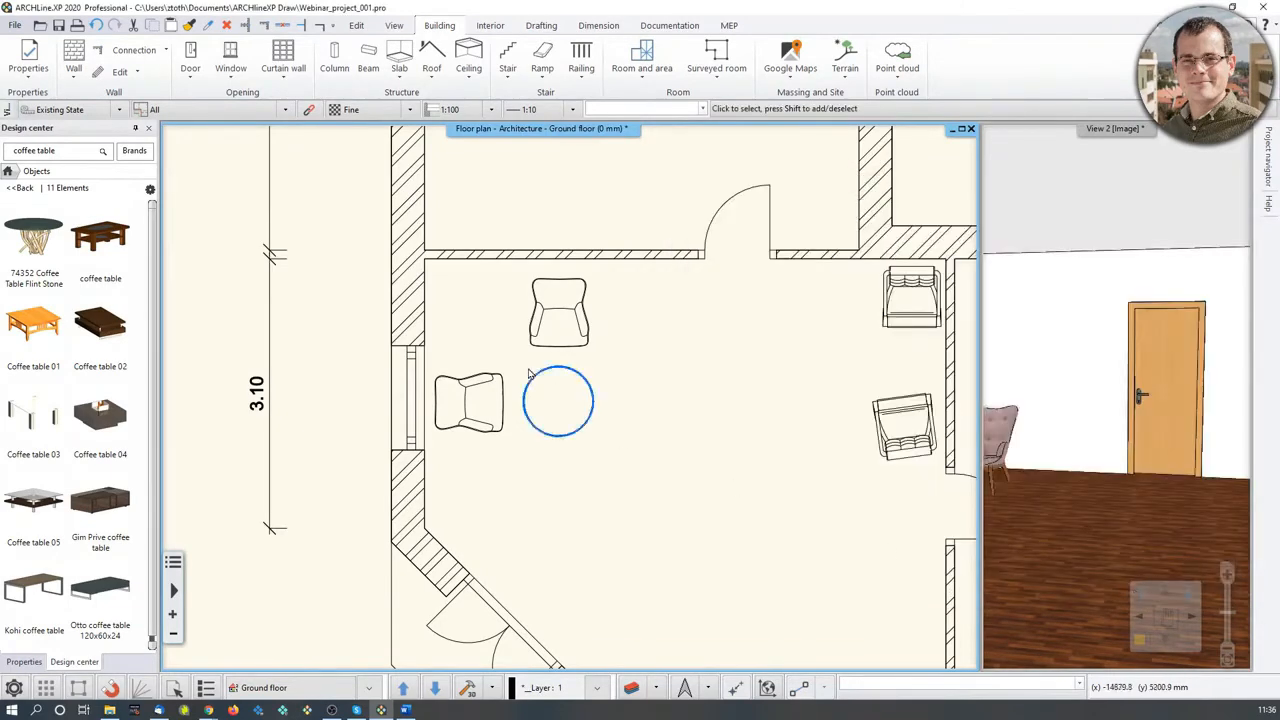
Assign the round coffee table and the two armchairs beside it to the Vestibule_version_1 layer.
left_click_drag(451, 291, 619, 456)
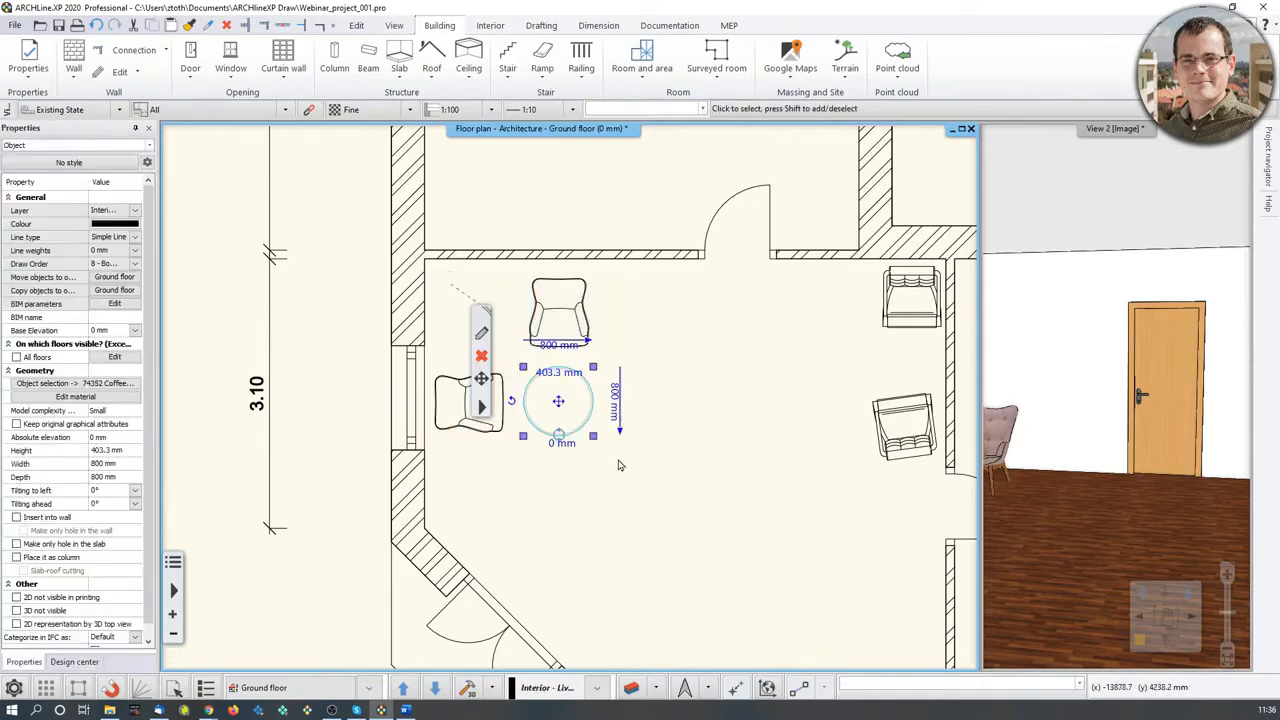
left_click(462, 421, "shift")
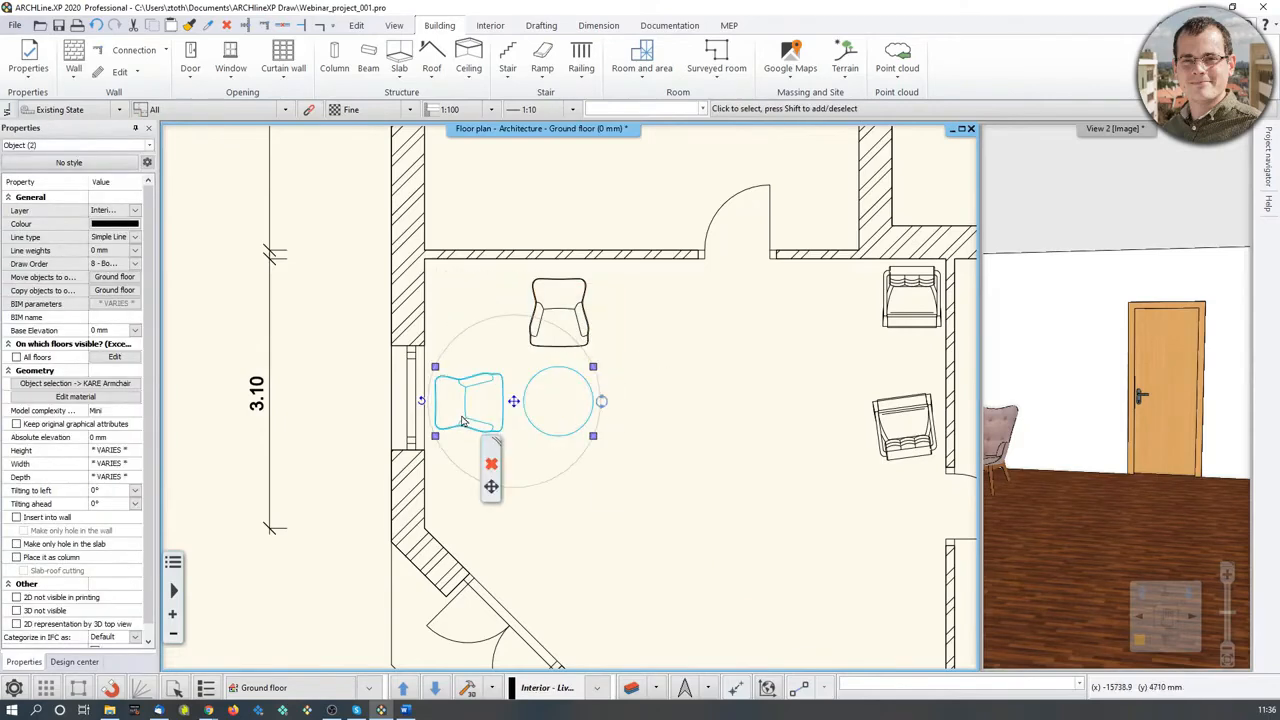
left_click(563, 311, "shift")
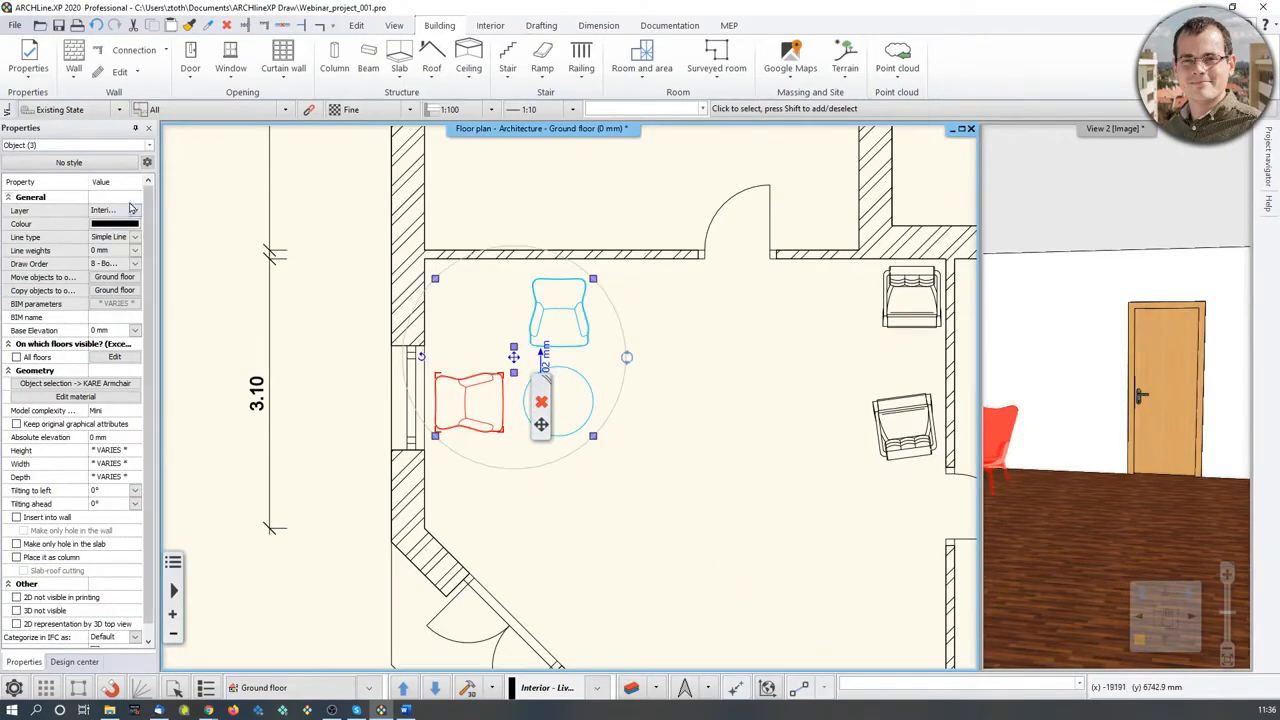
left_click_drag(156, 224, 248, 224)
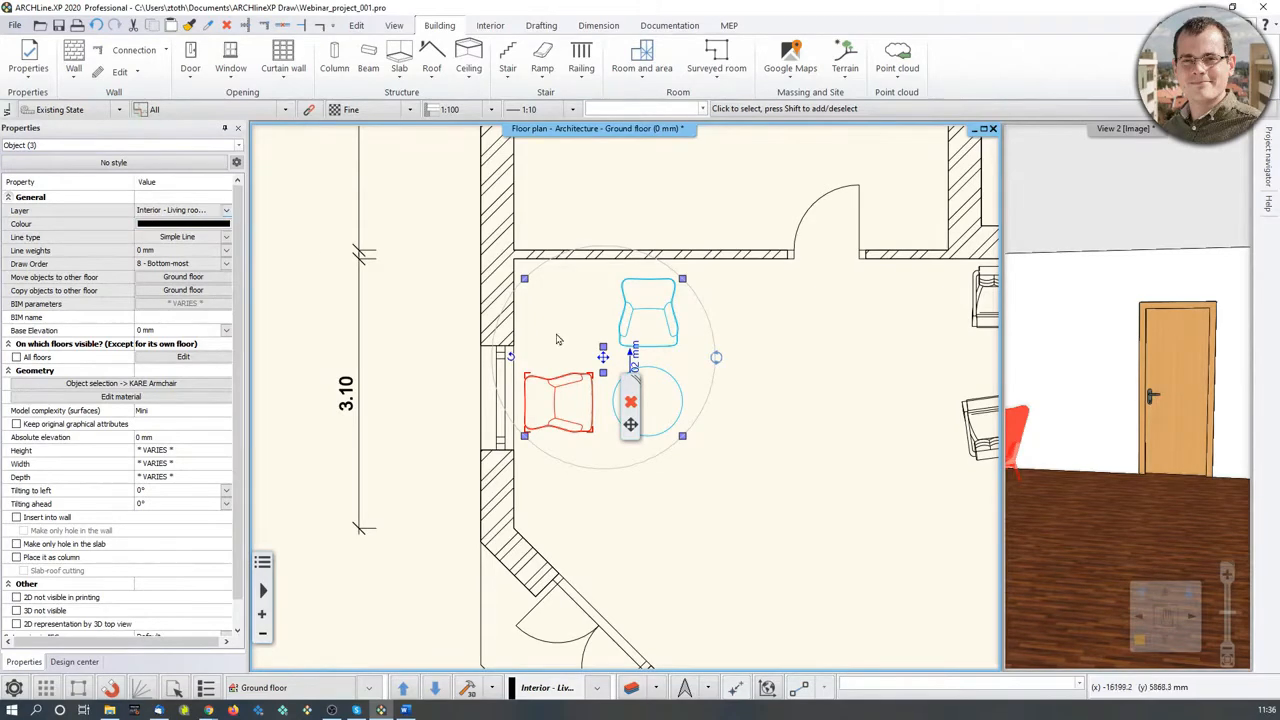
left_click(200, 211)
scroll(203, 450, "down", 8)
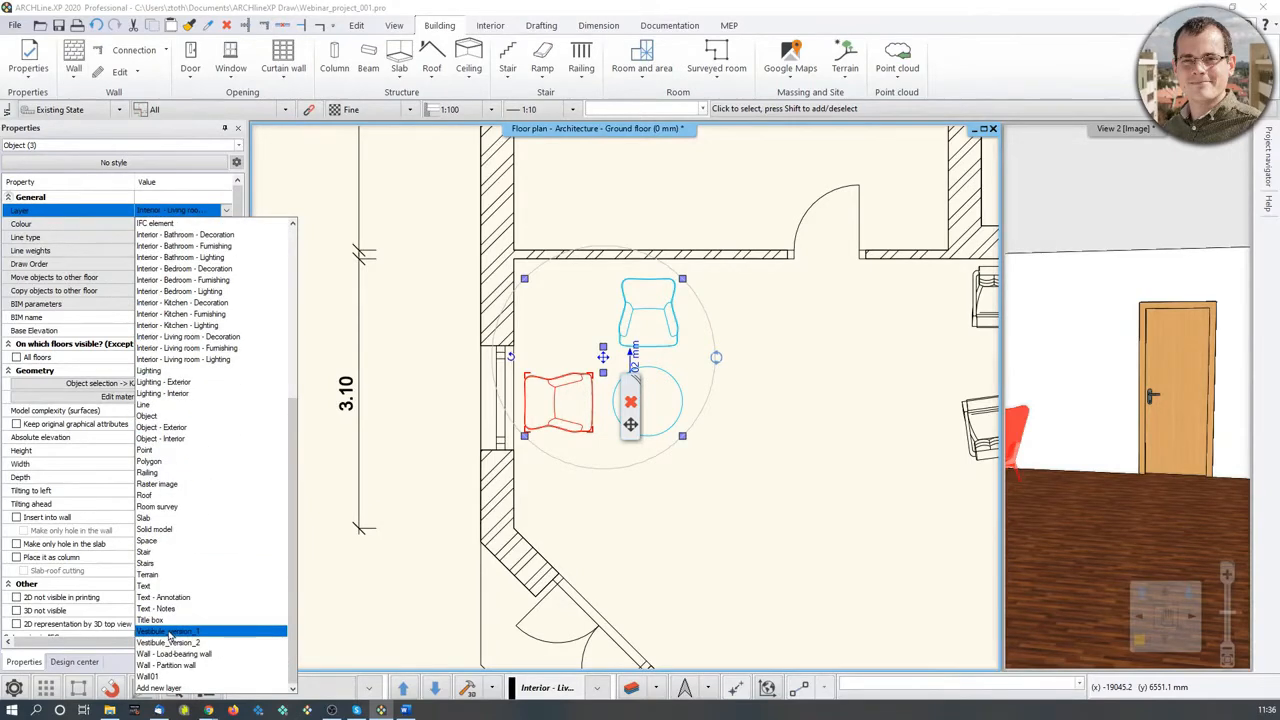
left_click(168, 632)
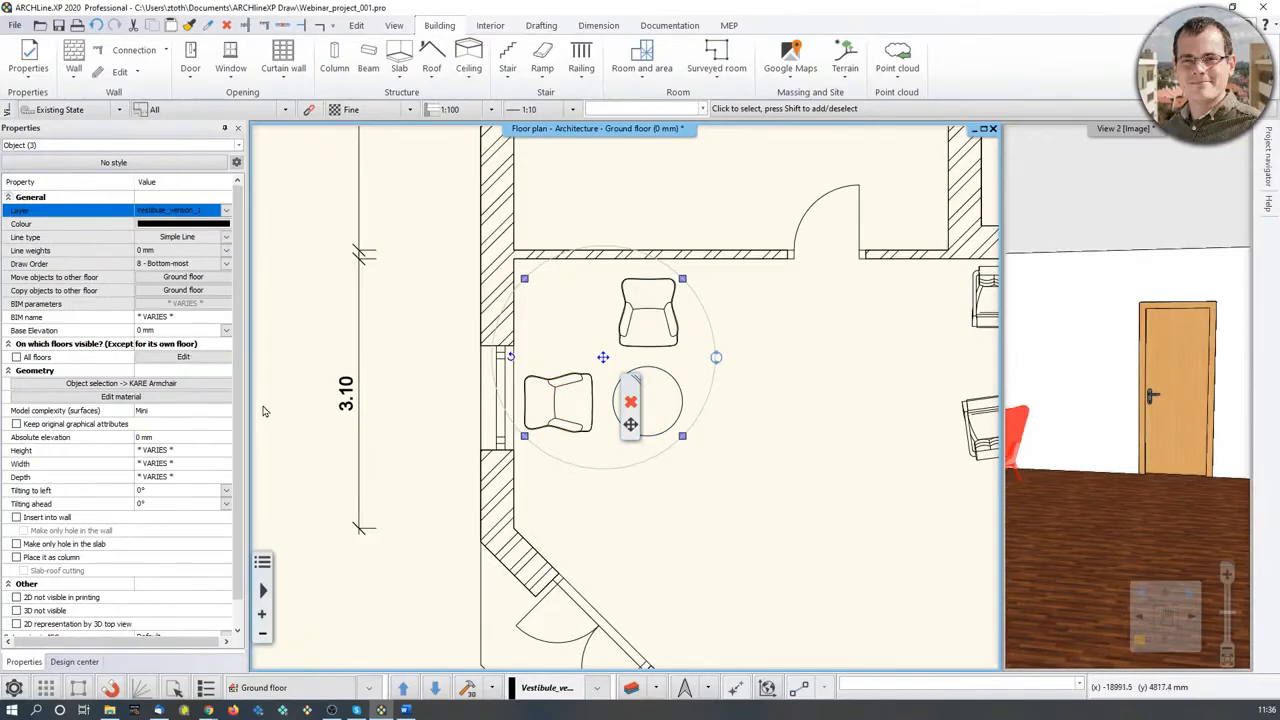
Assign the two armchairs along the living room's partition wall to the Vestibule_version_2 layer and clear the selection.
middle_click_drag(978, 300, 850, 310)
left_click(777, 297)
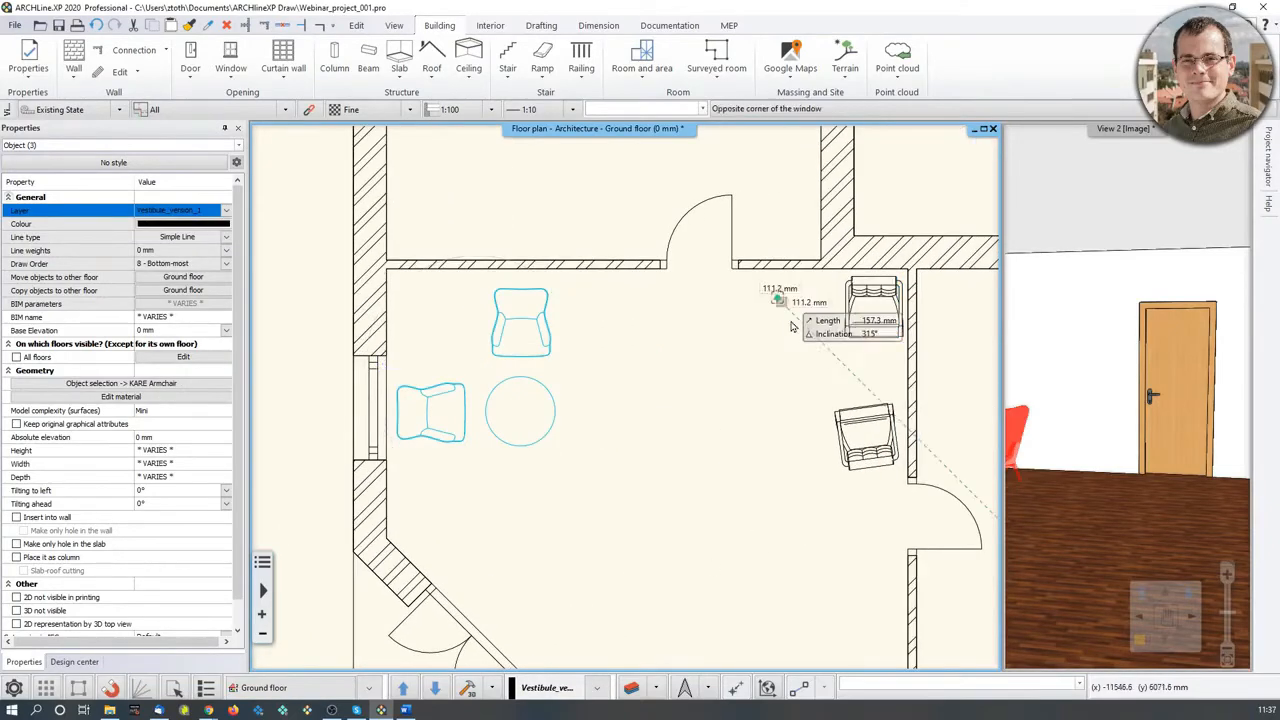
left_click(898, 504)
key("Escape")
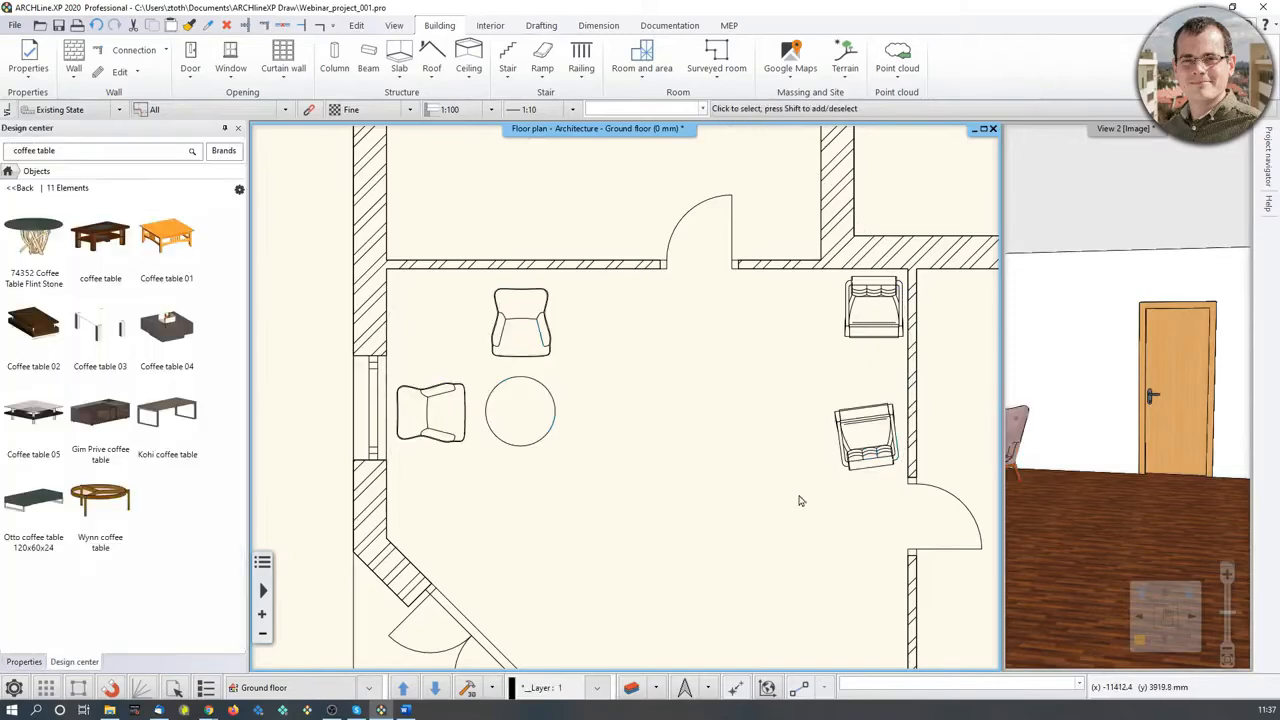
left_click(855, 337)
left_click(843, 461, "shift")
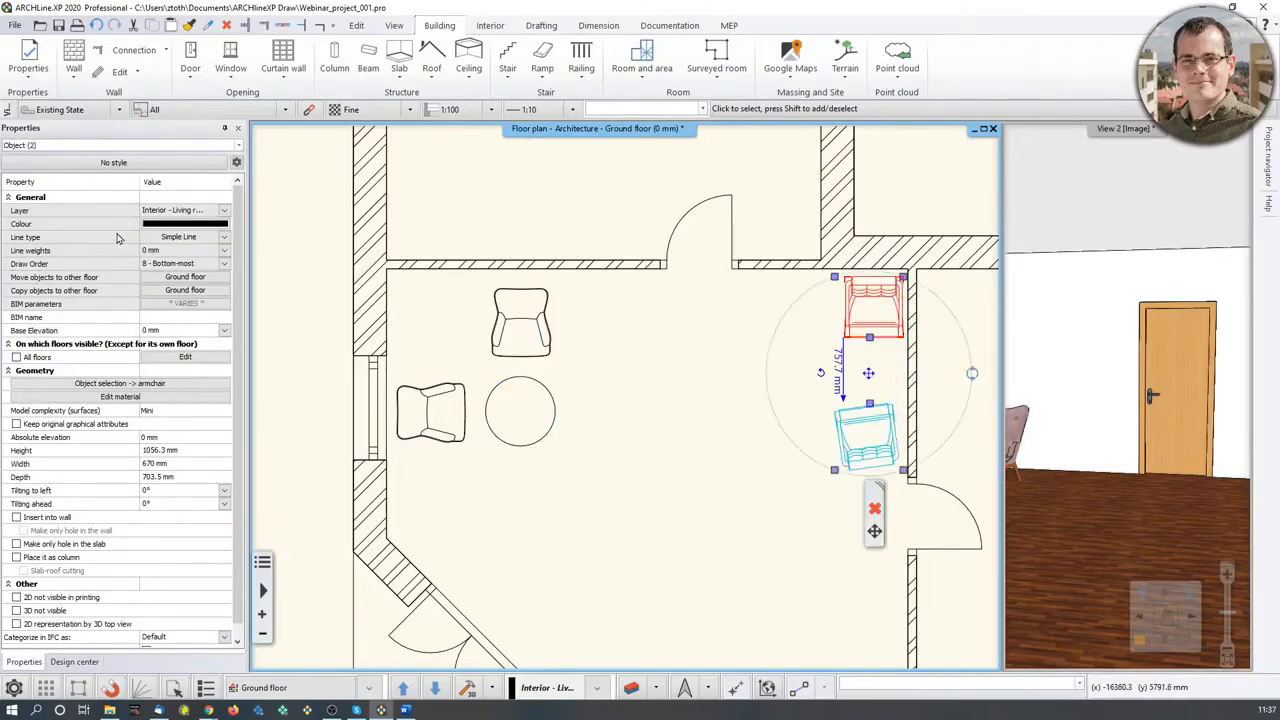
left_click(226, 214)
scroll(225, 480, "down", 3)
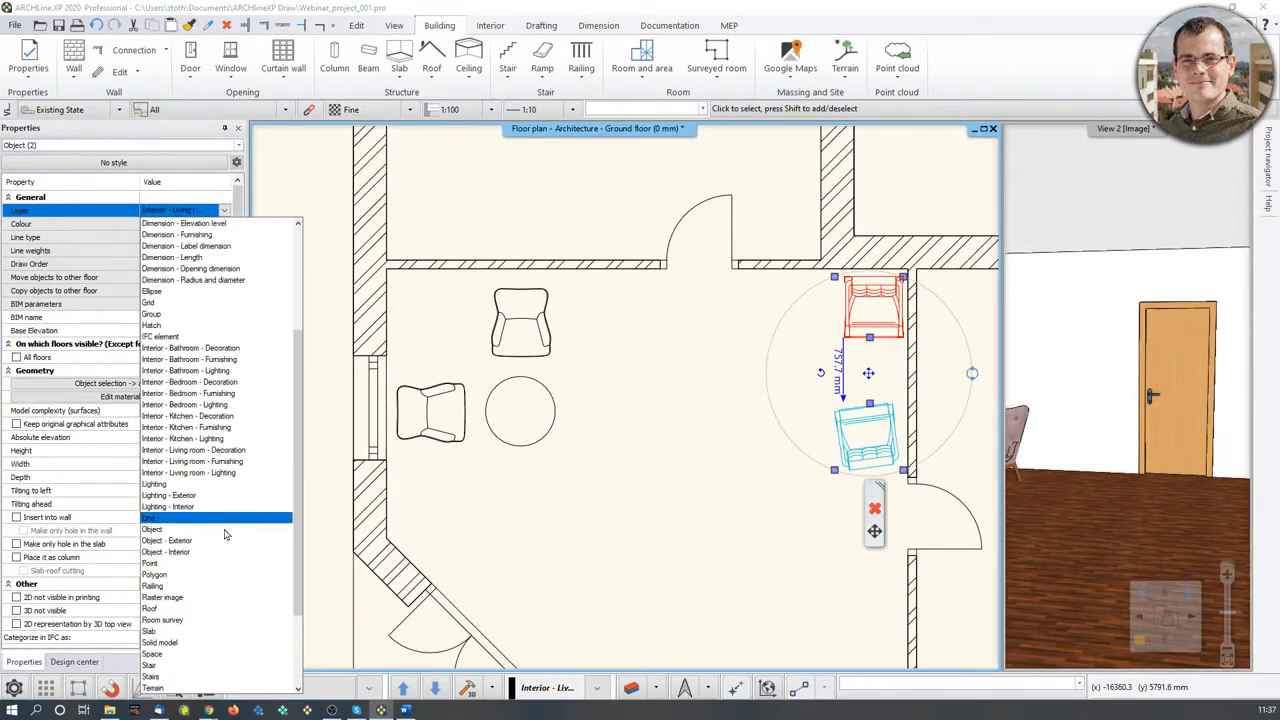
left_click(219, 643)
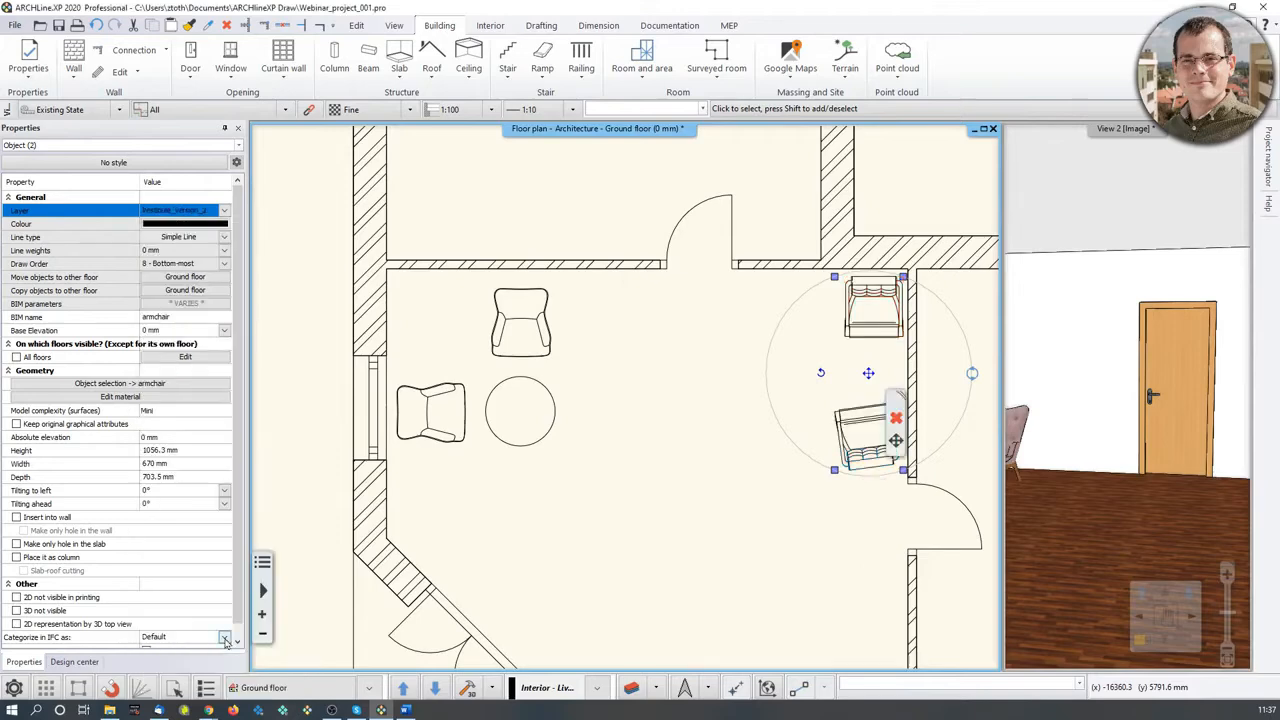
left_click(531, 488)
left_click(649, 419)
Compare the two vestibule layers in the floor plan with Layer walk, keeping Vestibule_version_1 on and Vestibule_version_2 off.
scroll(600, 428, "down", 2)
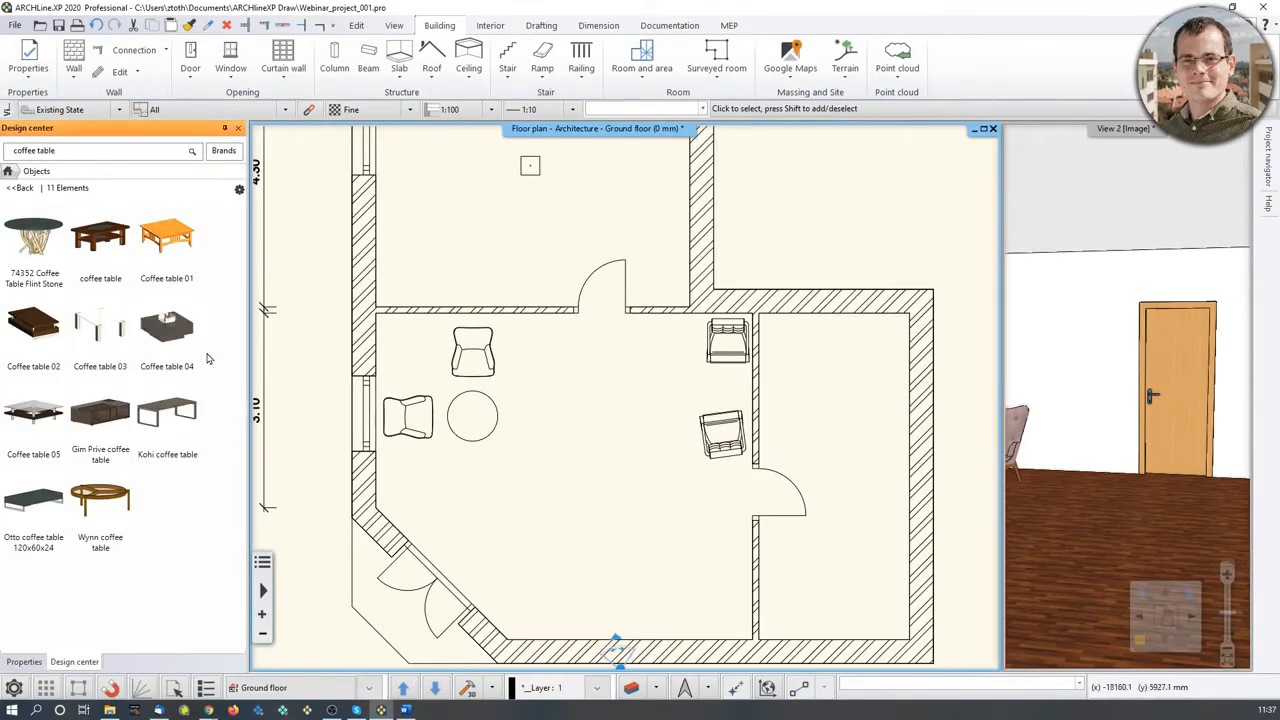
left_click_drag(244, 348, 180, 360)
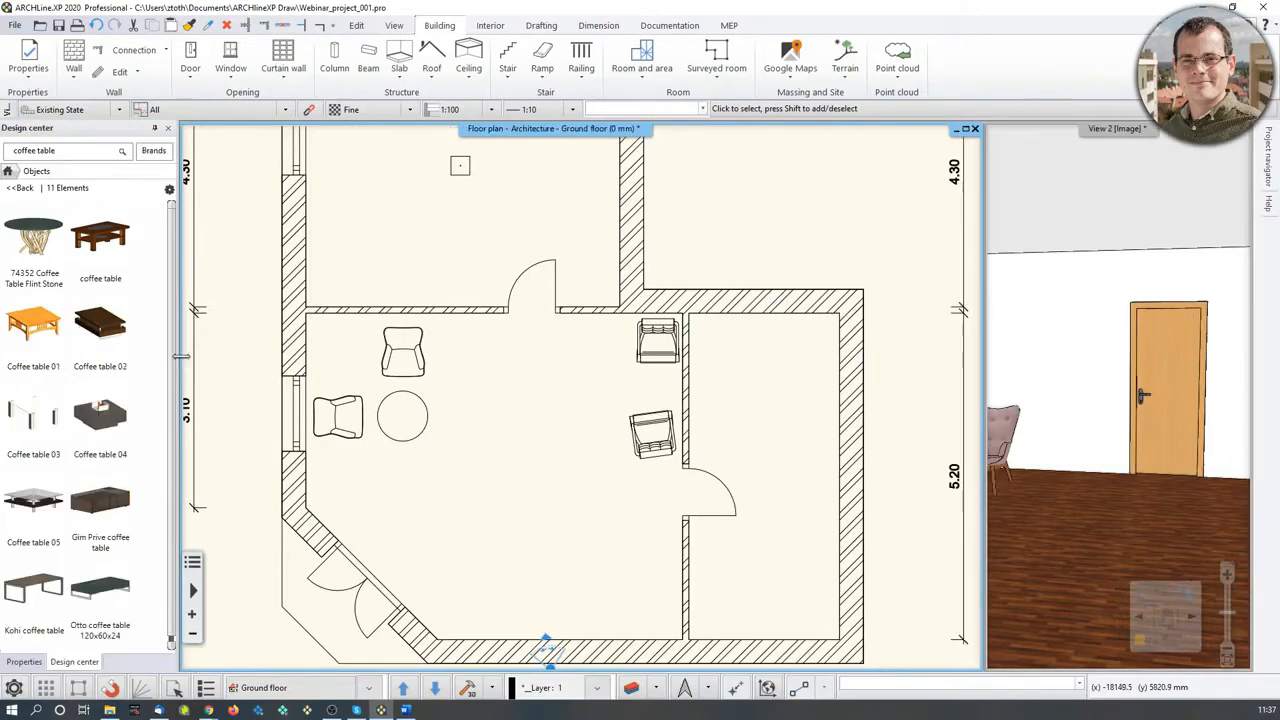
scroll(560, 464, "down", 2)
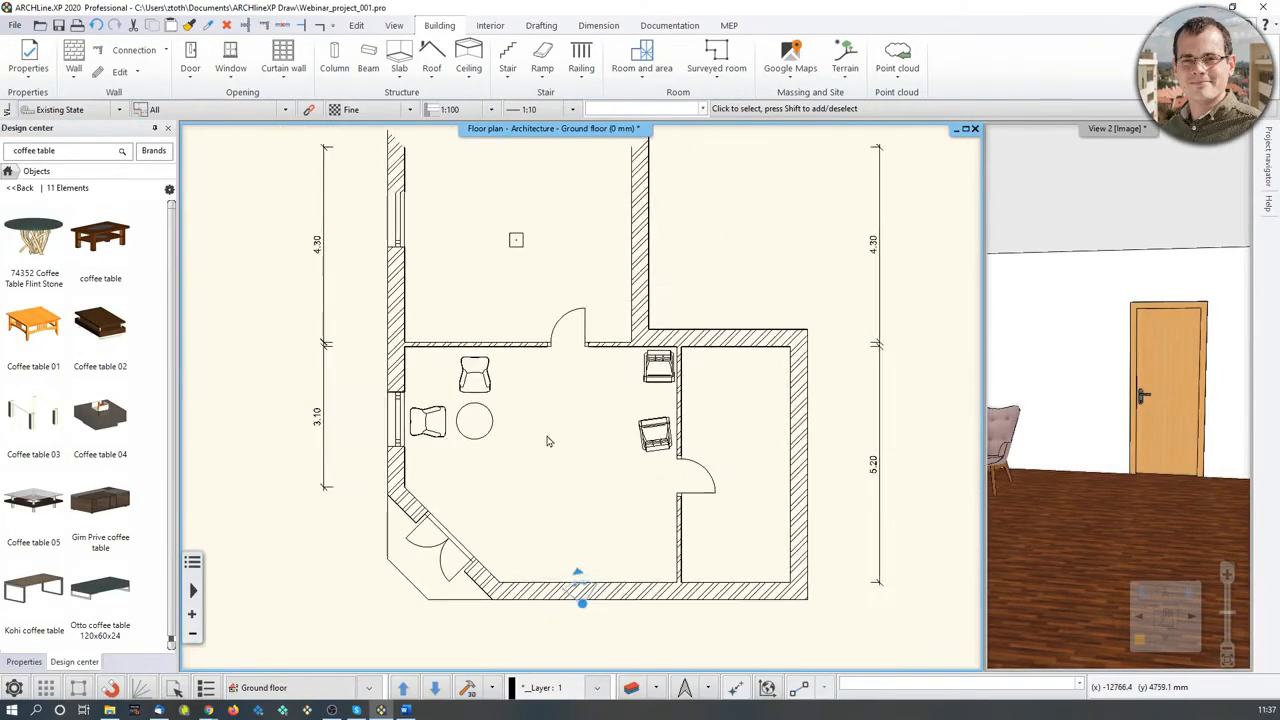
left_click(656, 688)
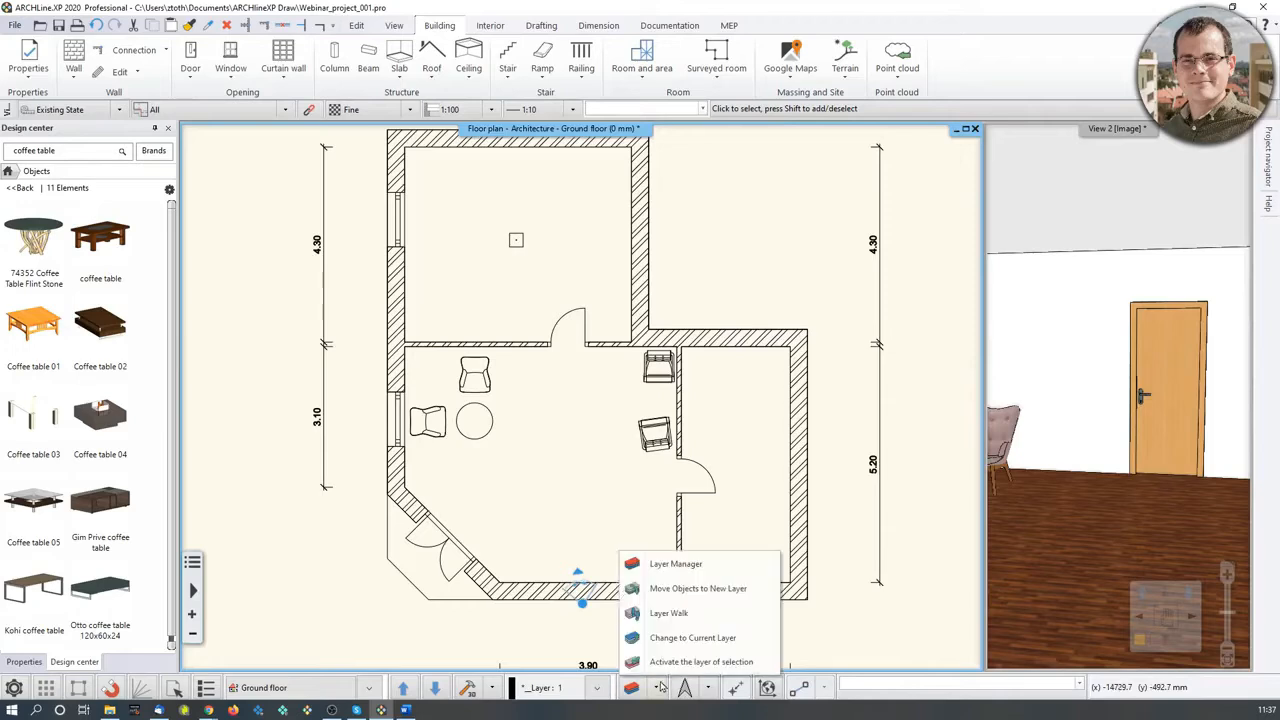
left_click(670, 613)
left_click_drag(762, 220, 908, 159)
left_click(890, 216)
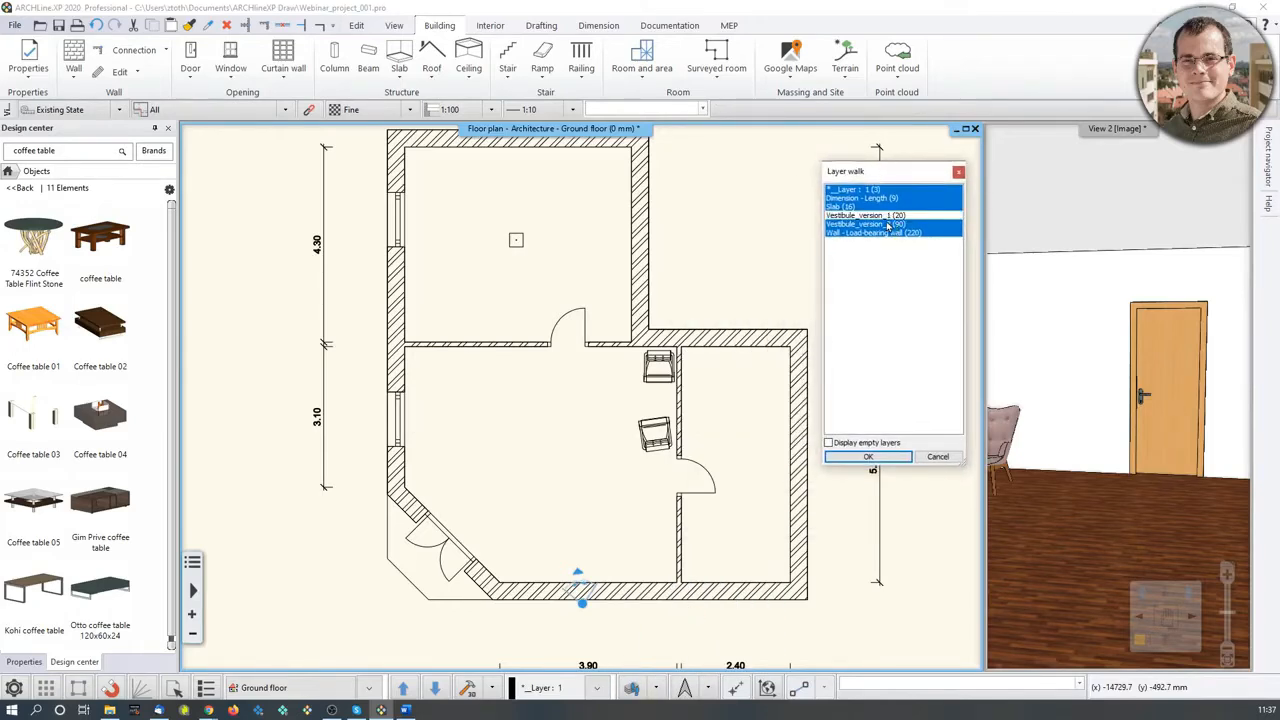
left_click(887, 226)
left_click(890, 216)
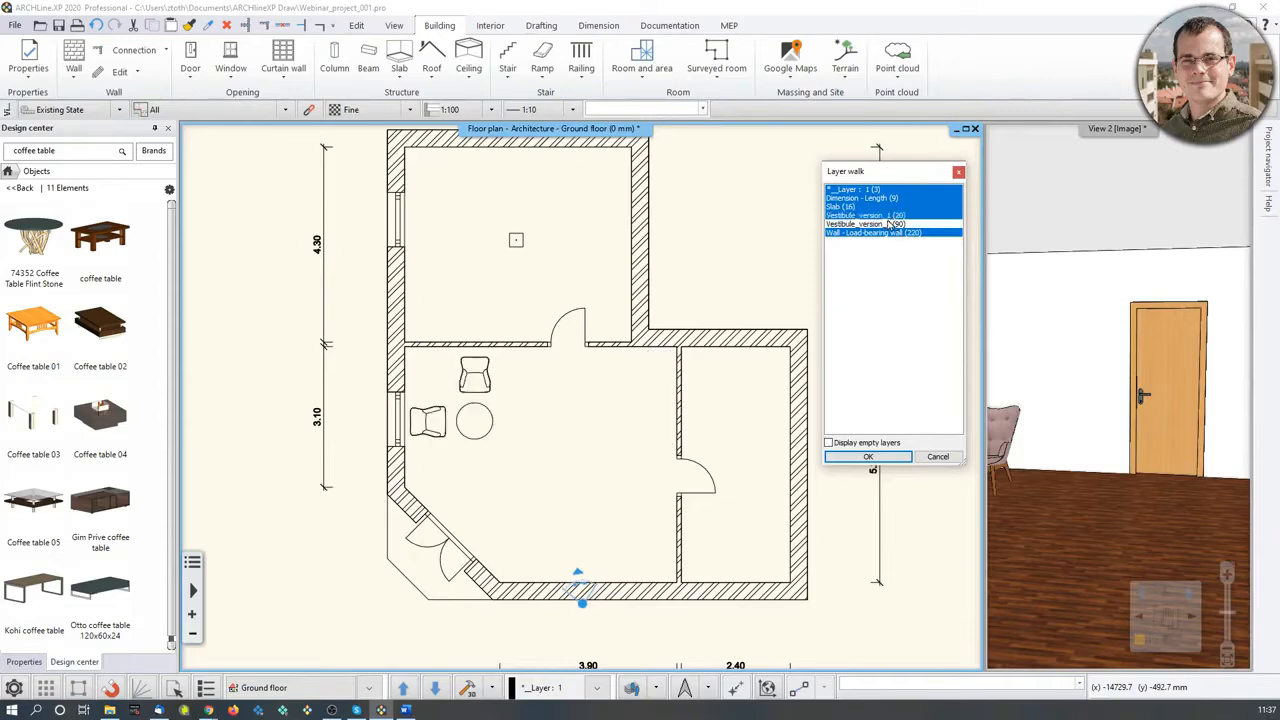
left_click(884, 456)
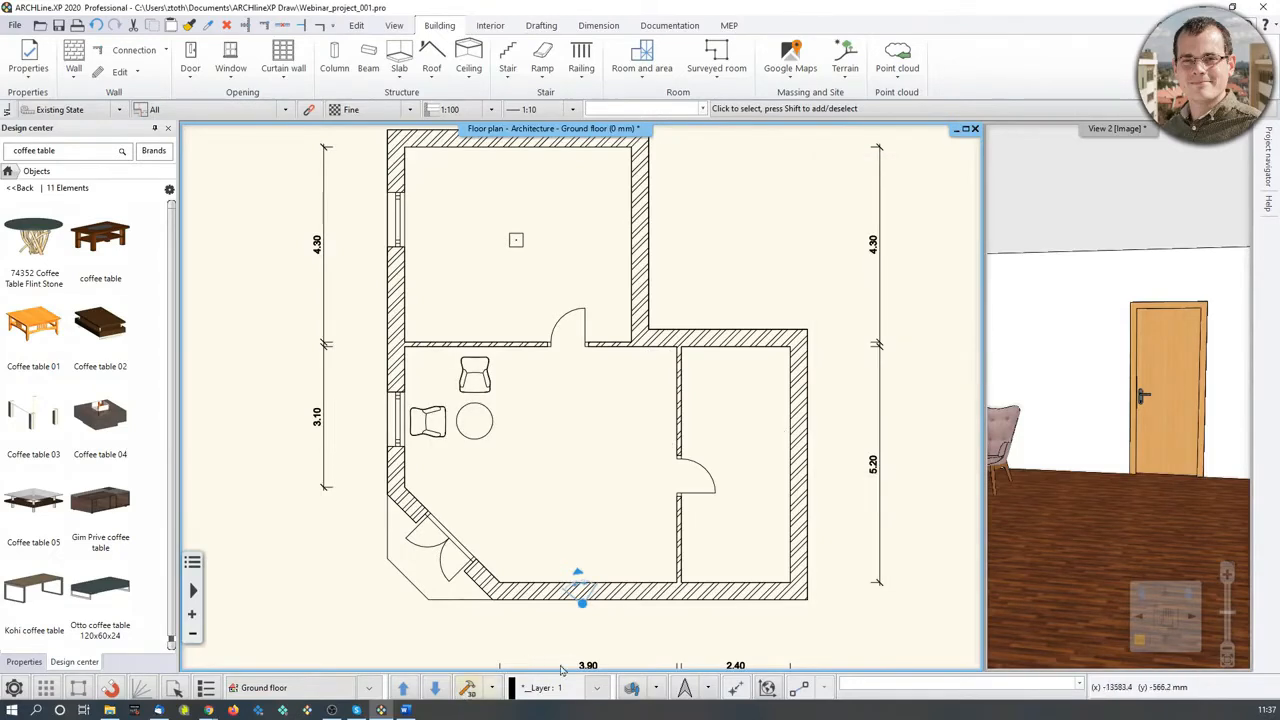
Use Layer walk to switch Vestibule_version_2 on and Vestibule_version_1 off, with the living room 3D view beside the floor plan.
left_click(1106, 443)
left_click(1139, 639)
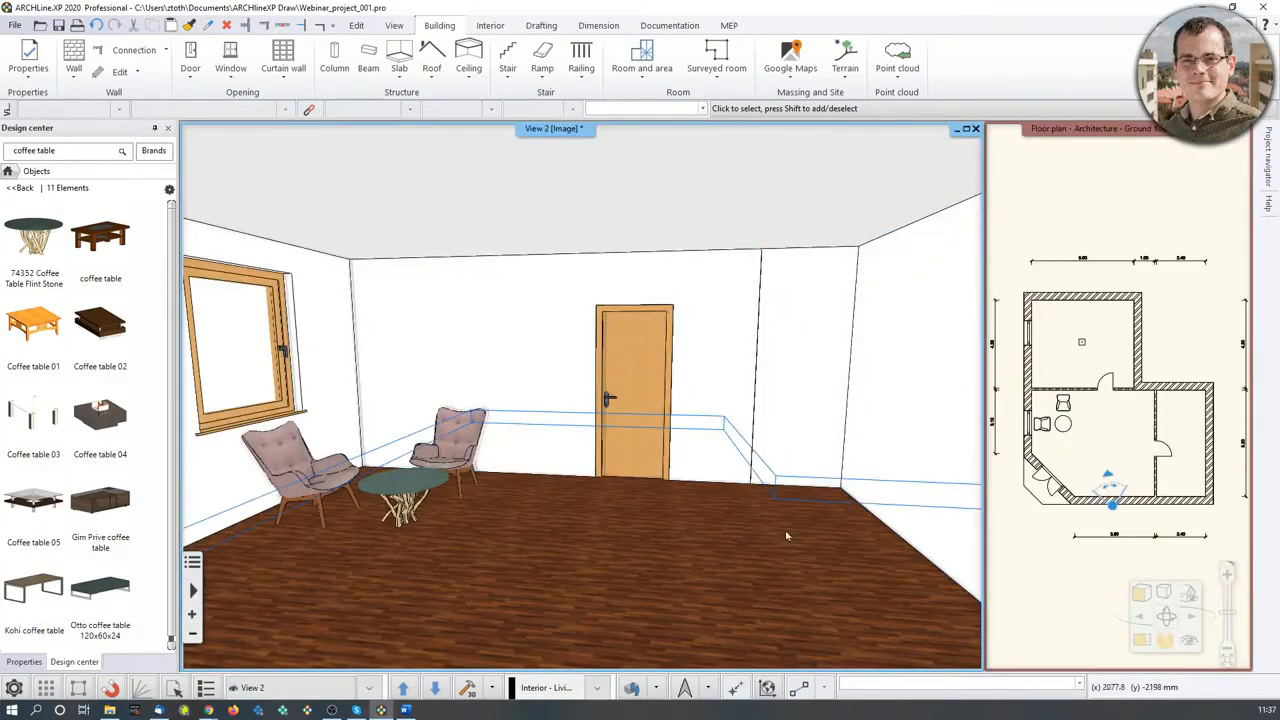
left_click(1165, 245)
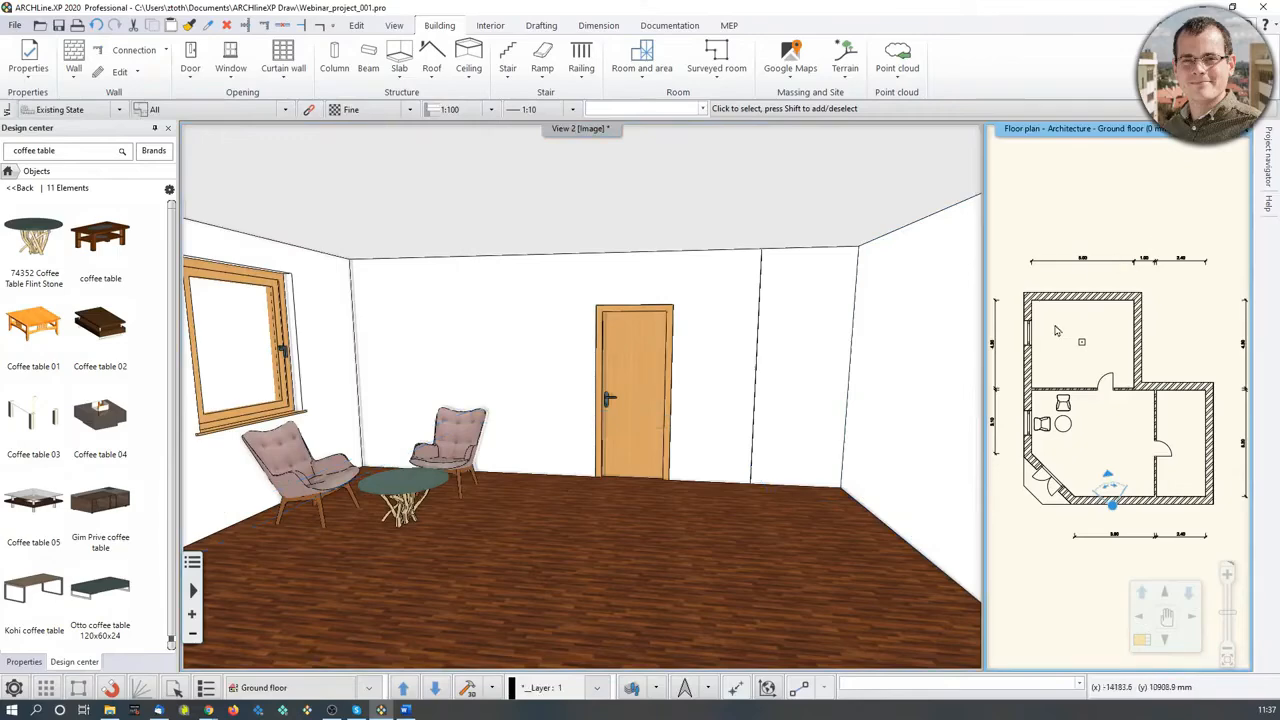
left_click(646, 684)
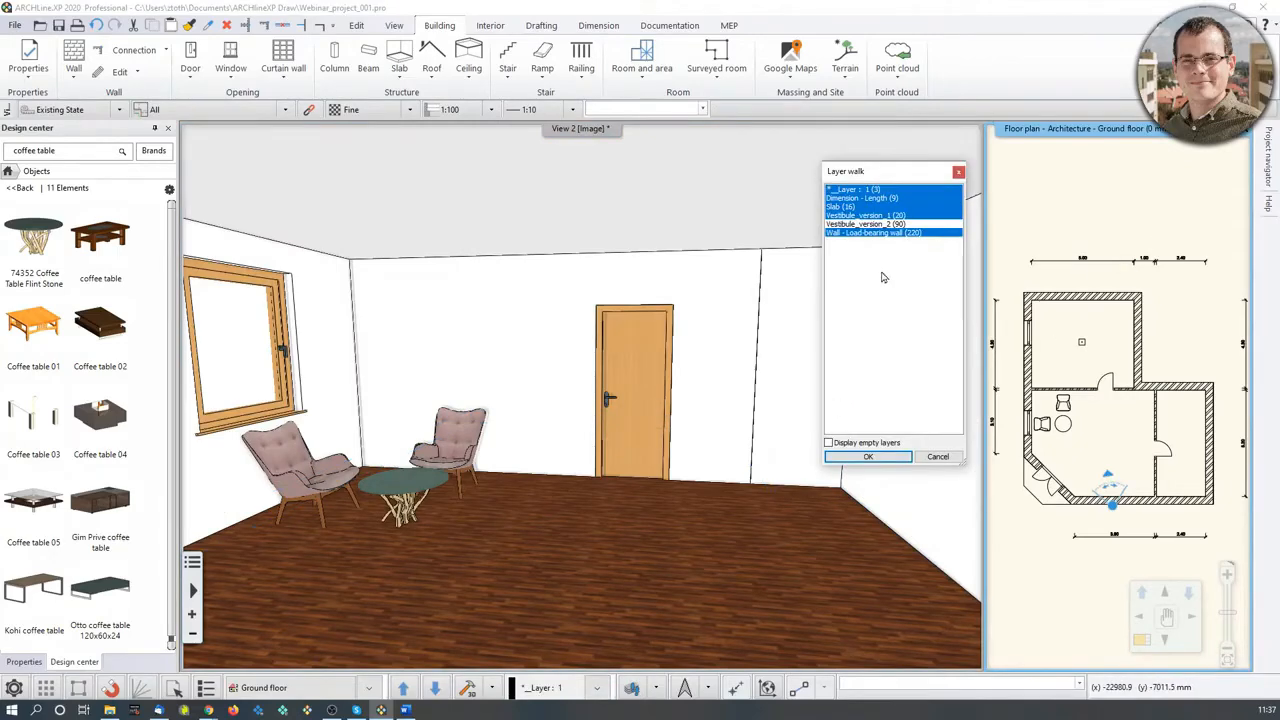
left_click(889, 222)
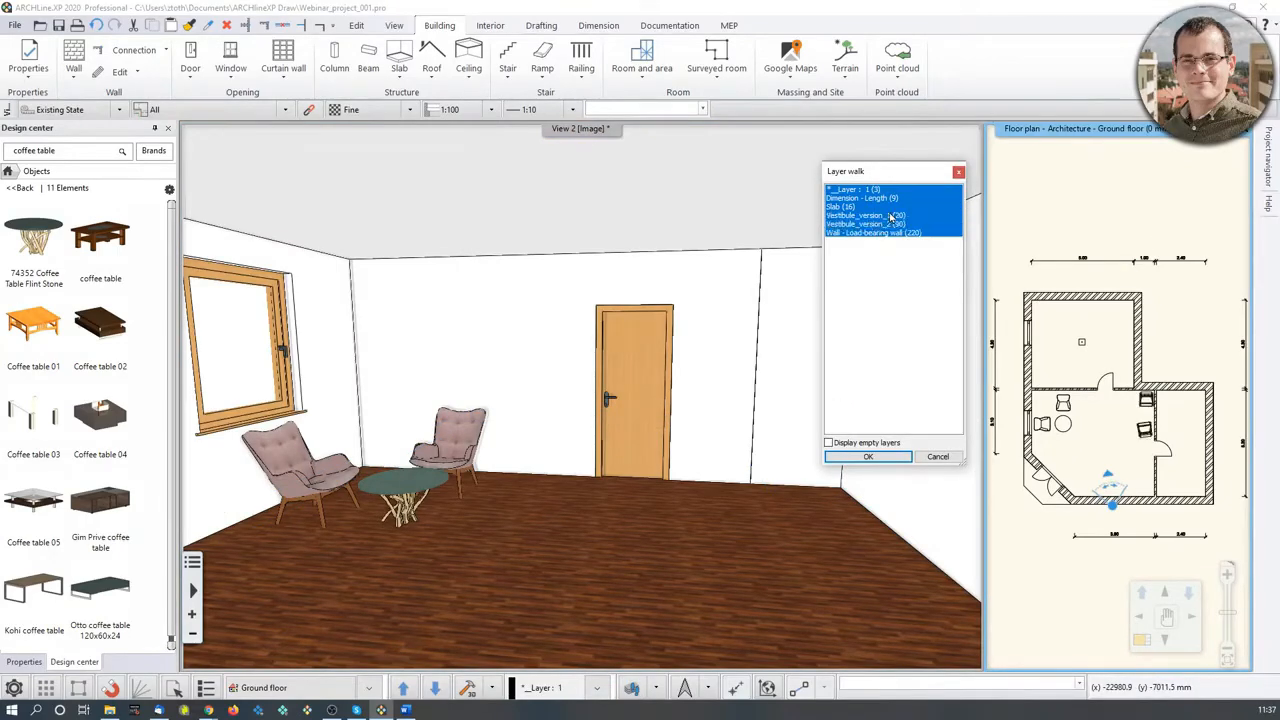
left_click(890, 216, "ctrl")
left_click(868, 457)
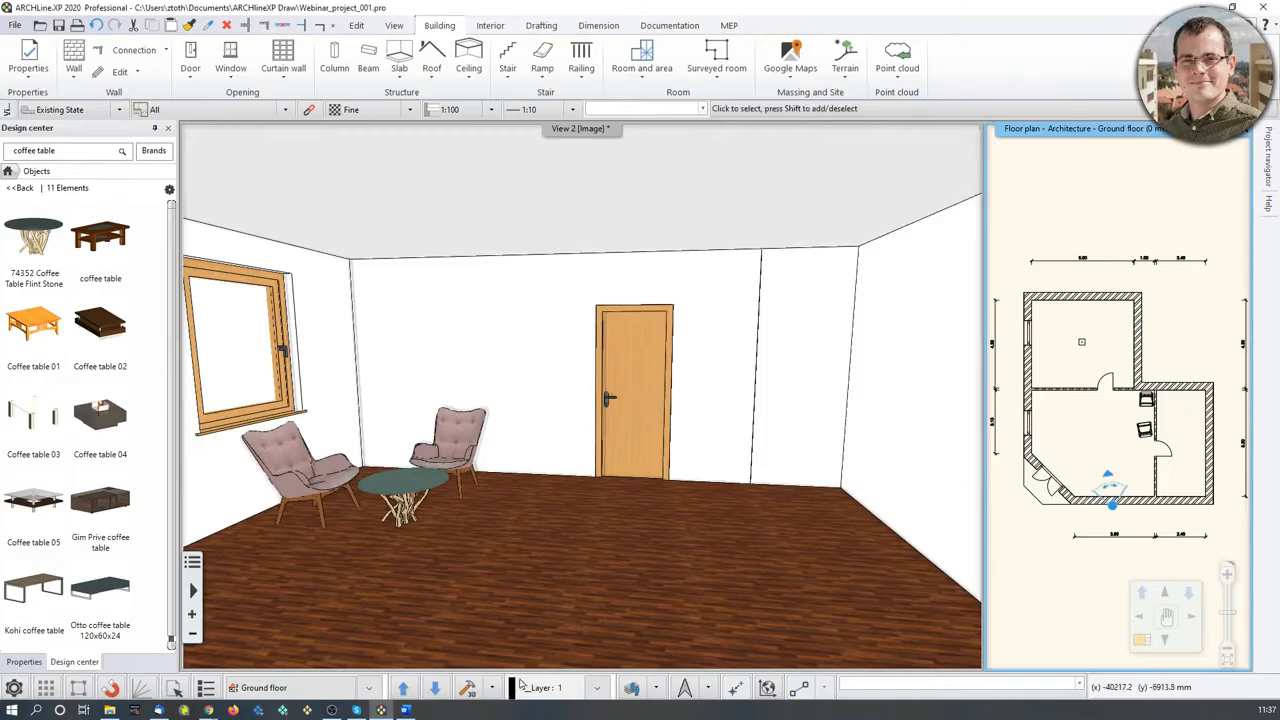
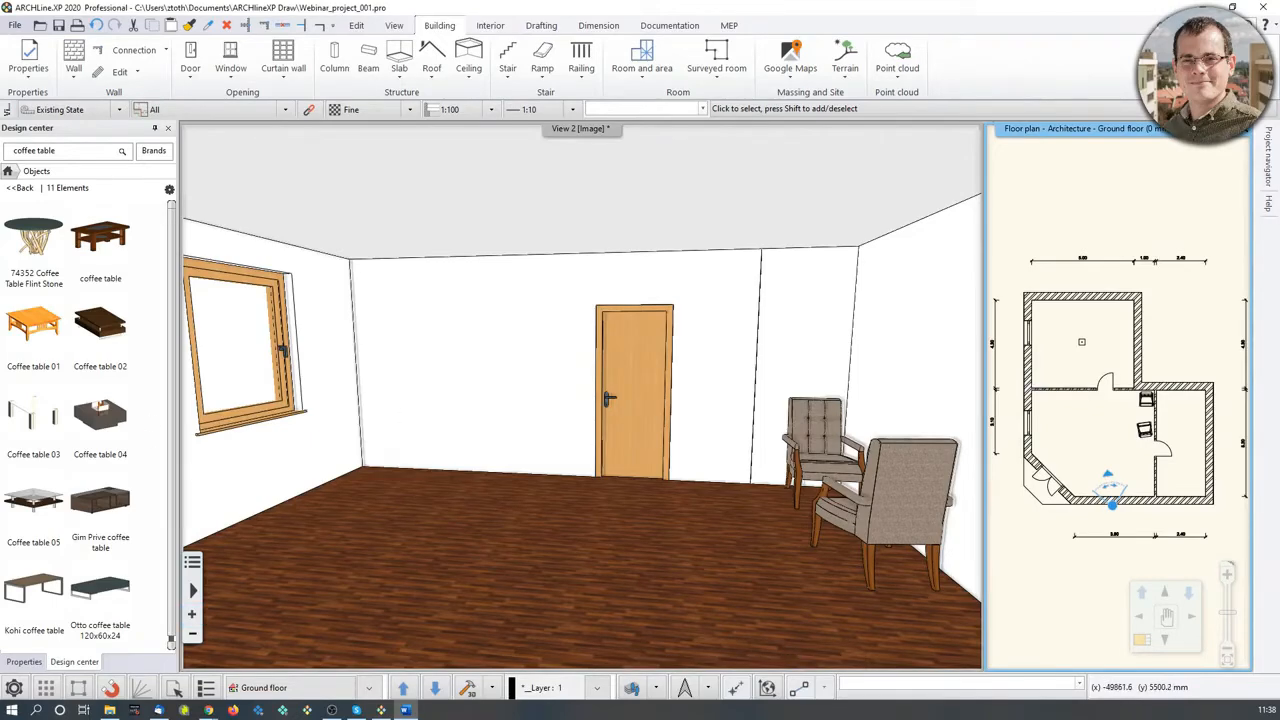
Move the tilted armchair by the right partition wall to the living room's upper-left corner near the window.
middle_click_drag(1243, 468, 1243, 456)
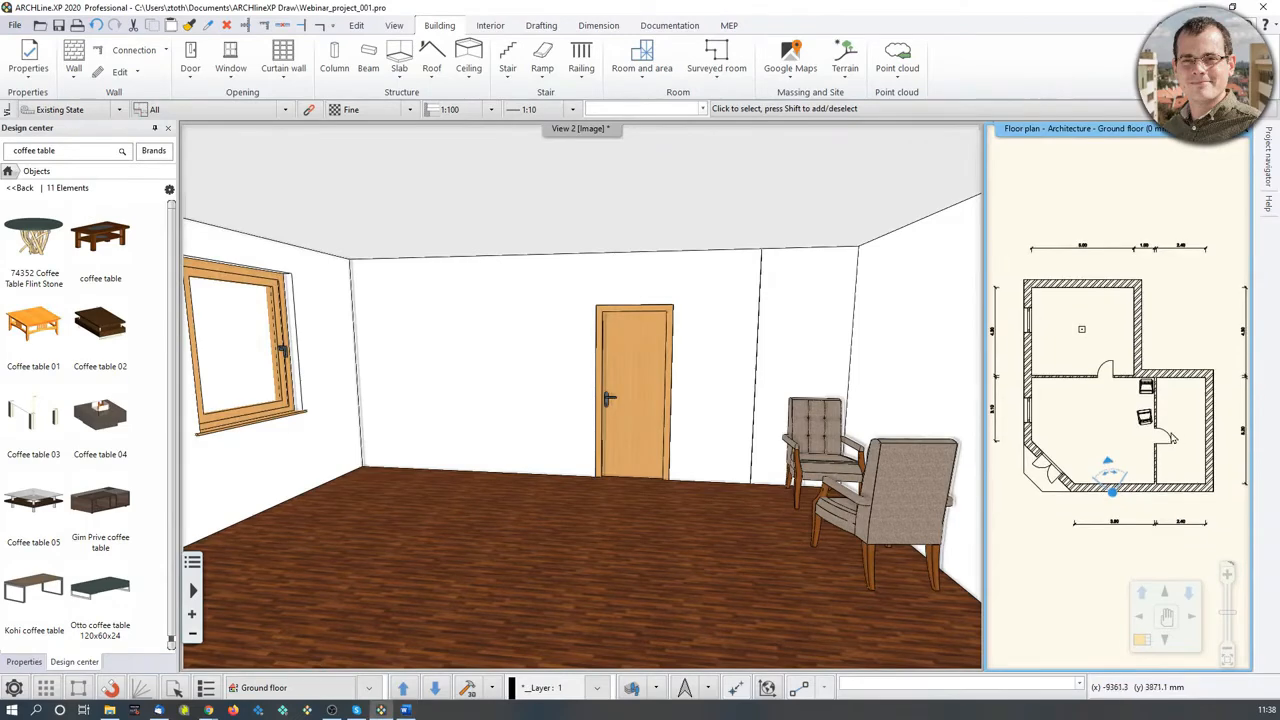
scroll(1212, 459, "up", 4)
left_click(1048, 370)
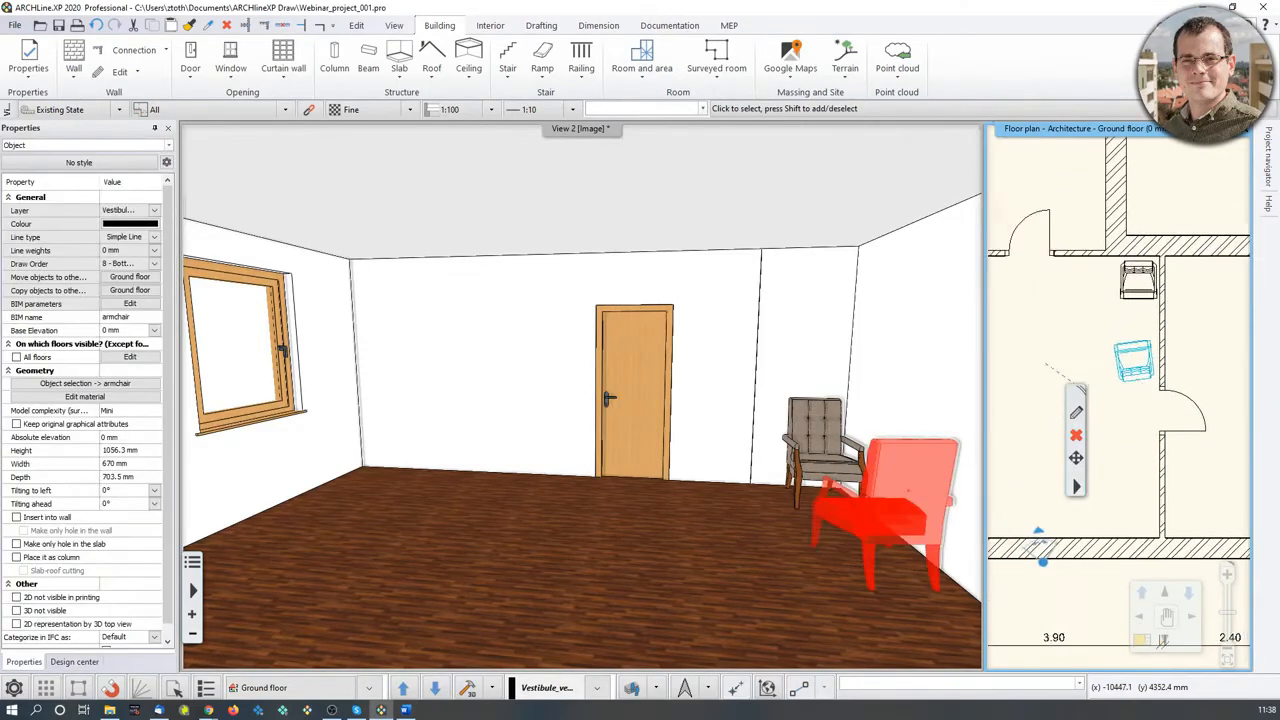
right_click(1140, 362)
left_click(1027, 372)
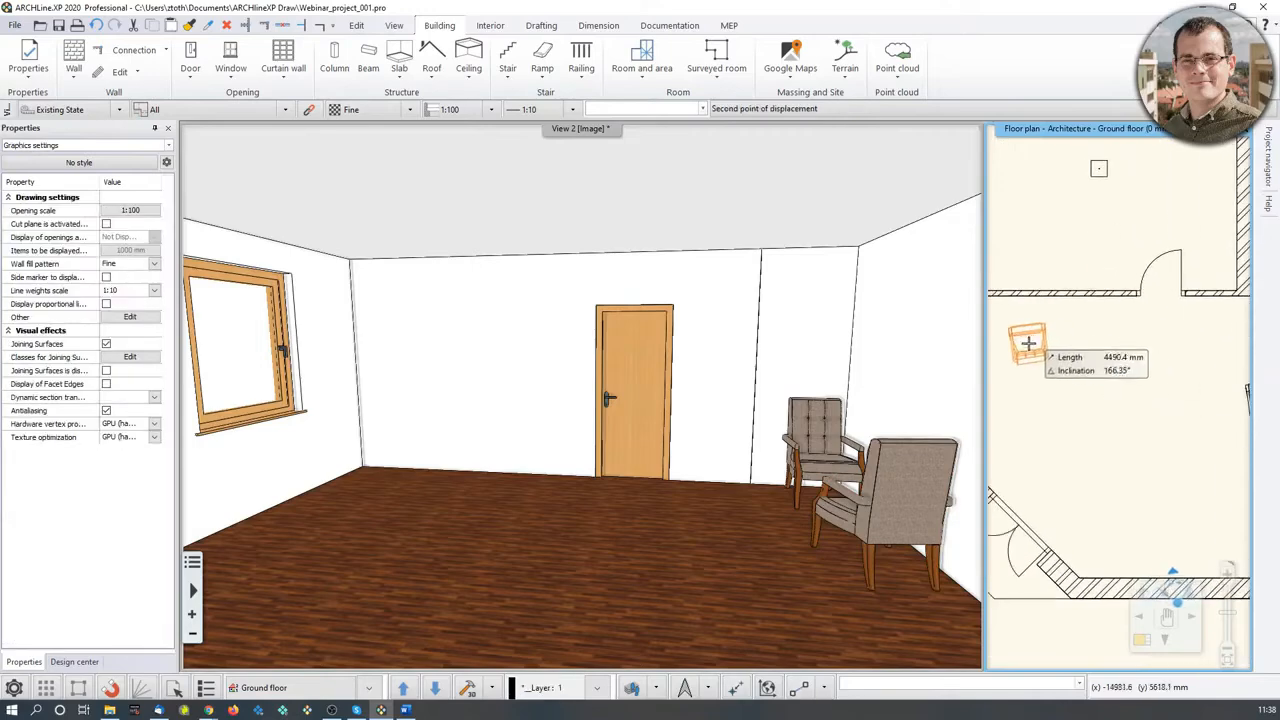
left_click(421, 490)
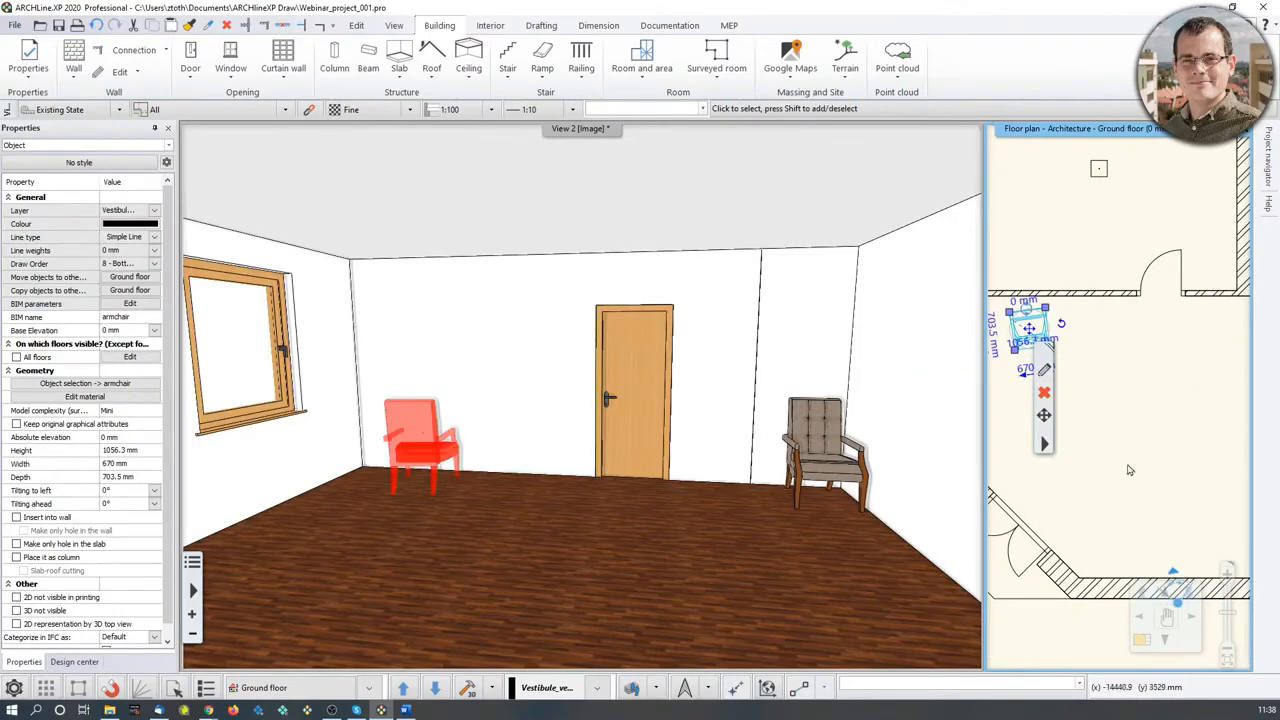
Rotate the moved armchair in the 3D view so its back is parallel to the wall behind it.
left_click(569, 455)
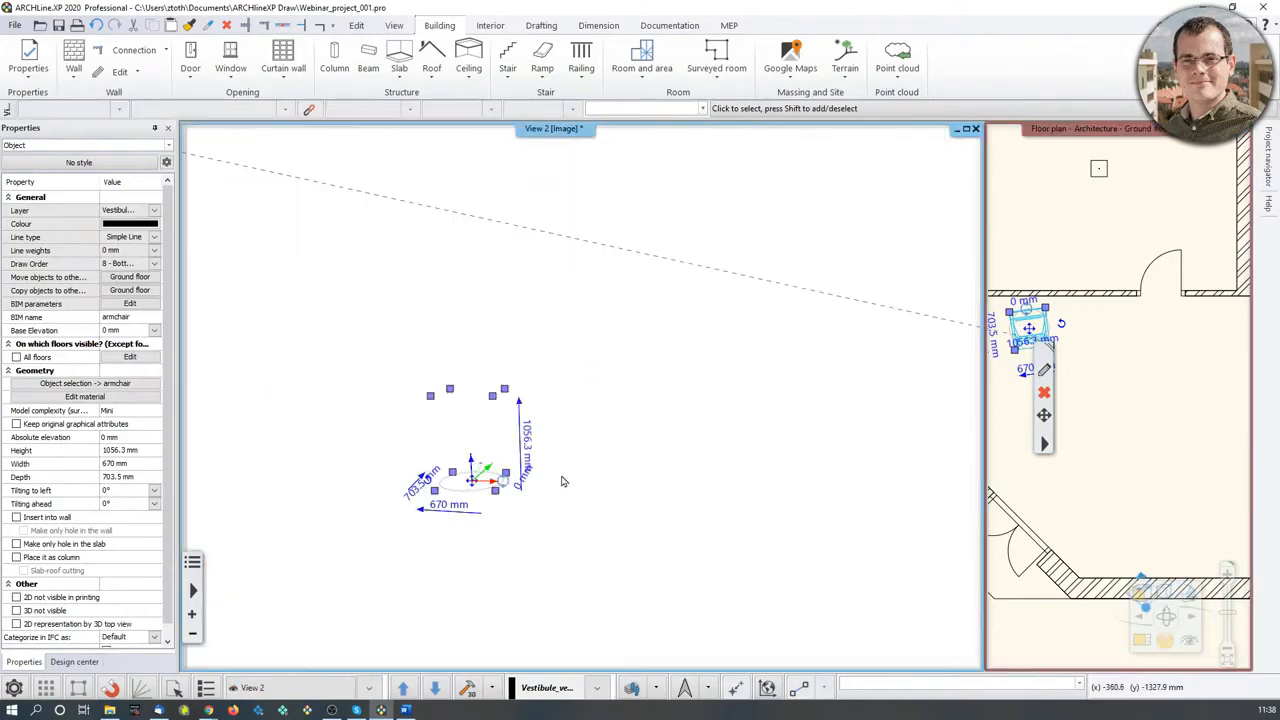
scroll(563, 480, "up", 3)
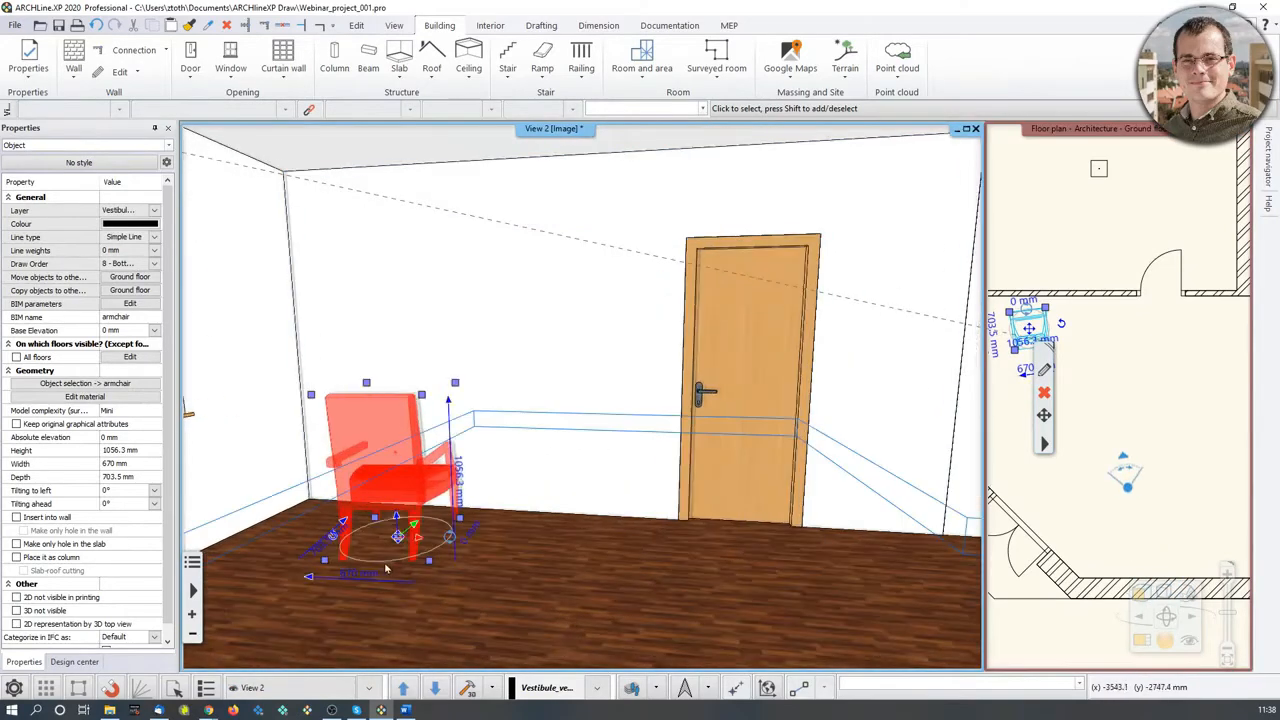
left_click(449, 537)
left_click(298, 529)
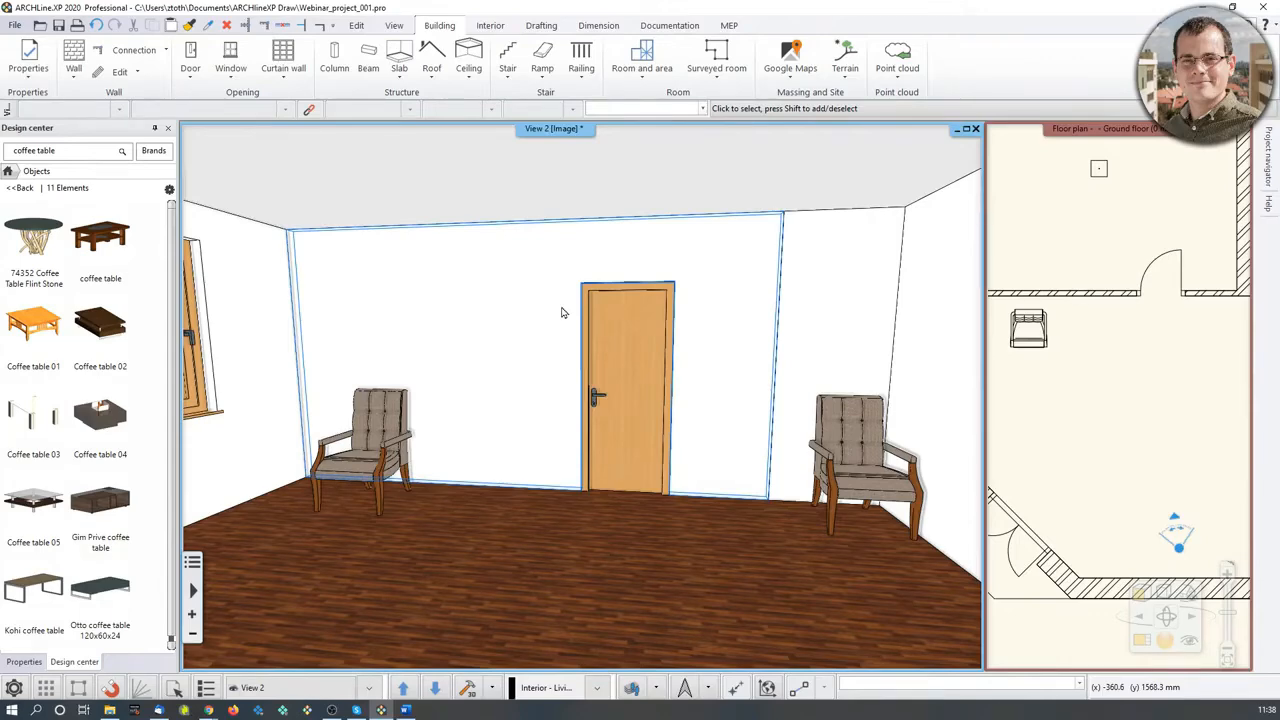
middle_click_drag(926, 449, 919, 448)
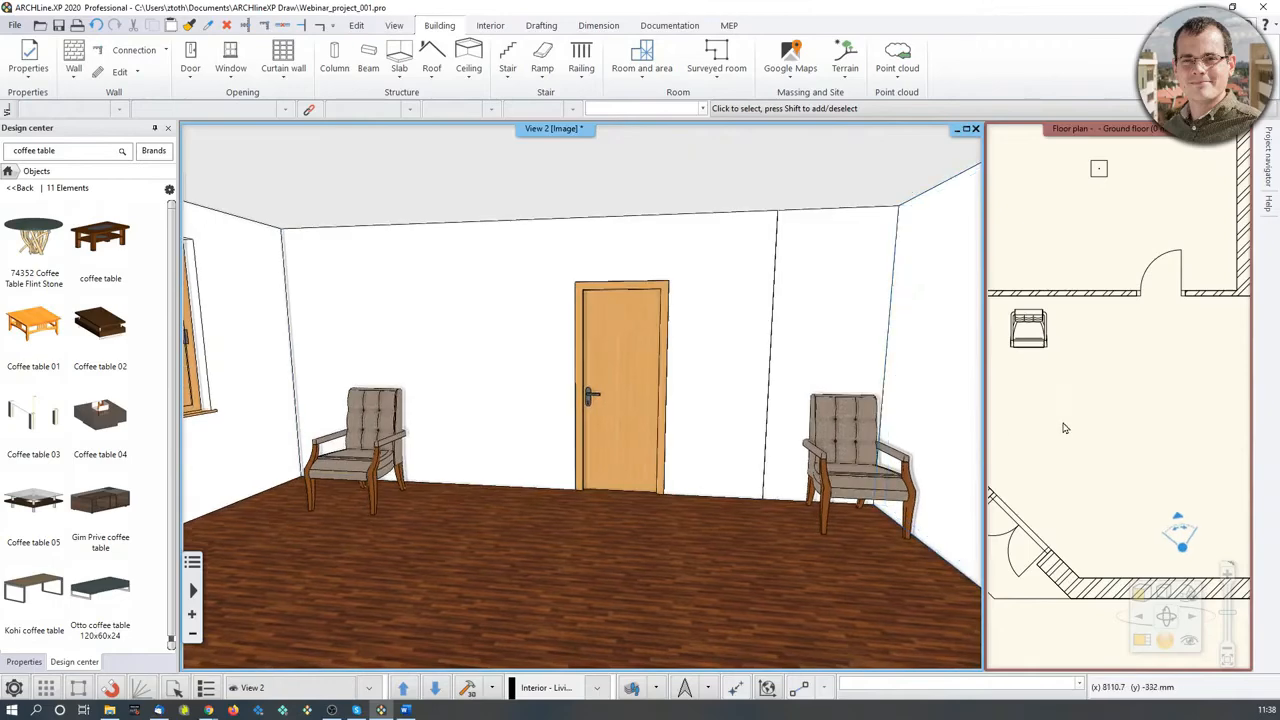
Use Layer walk in the floor plan to switch Vestibule_version_1 on and Vestibule_version_2 off.
left_click(1062, 425)
left_click(657, 690)
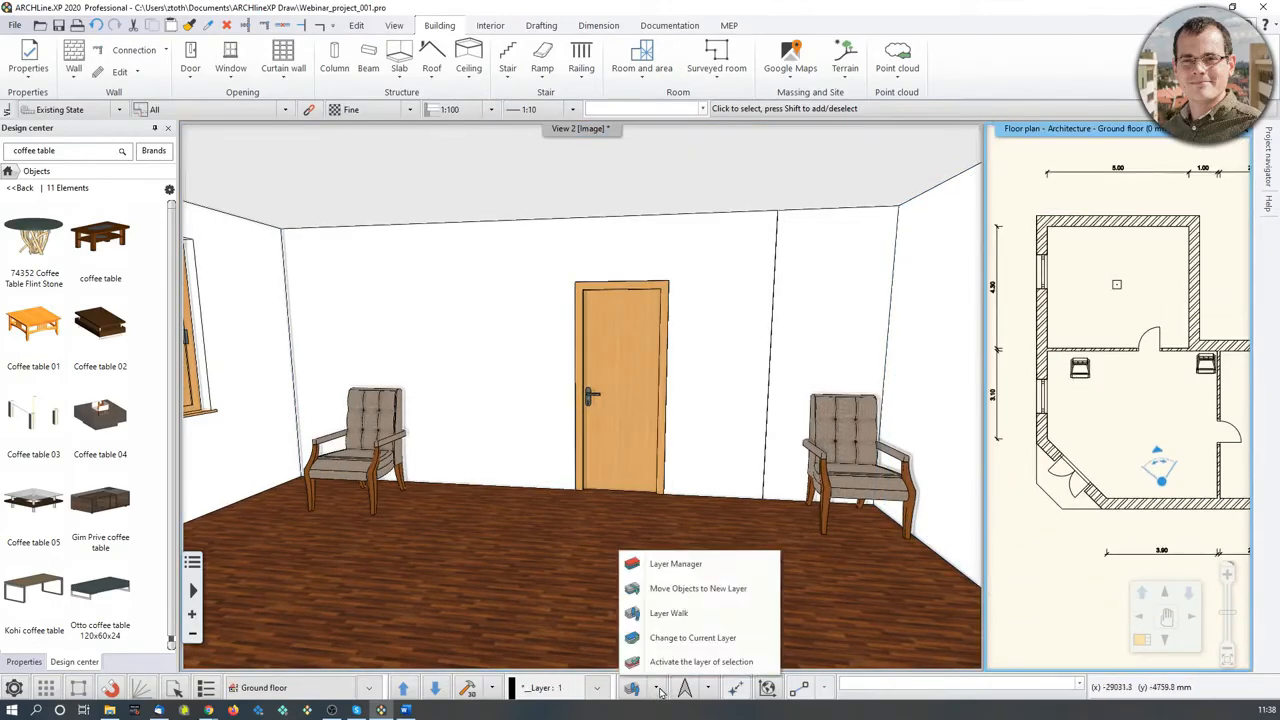
left_click(665, 613)
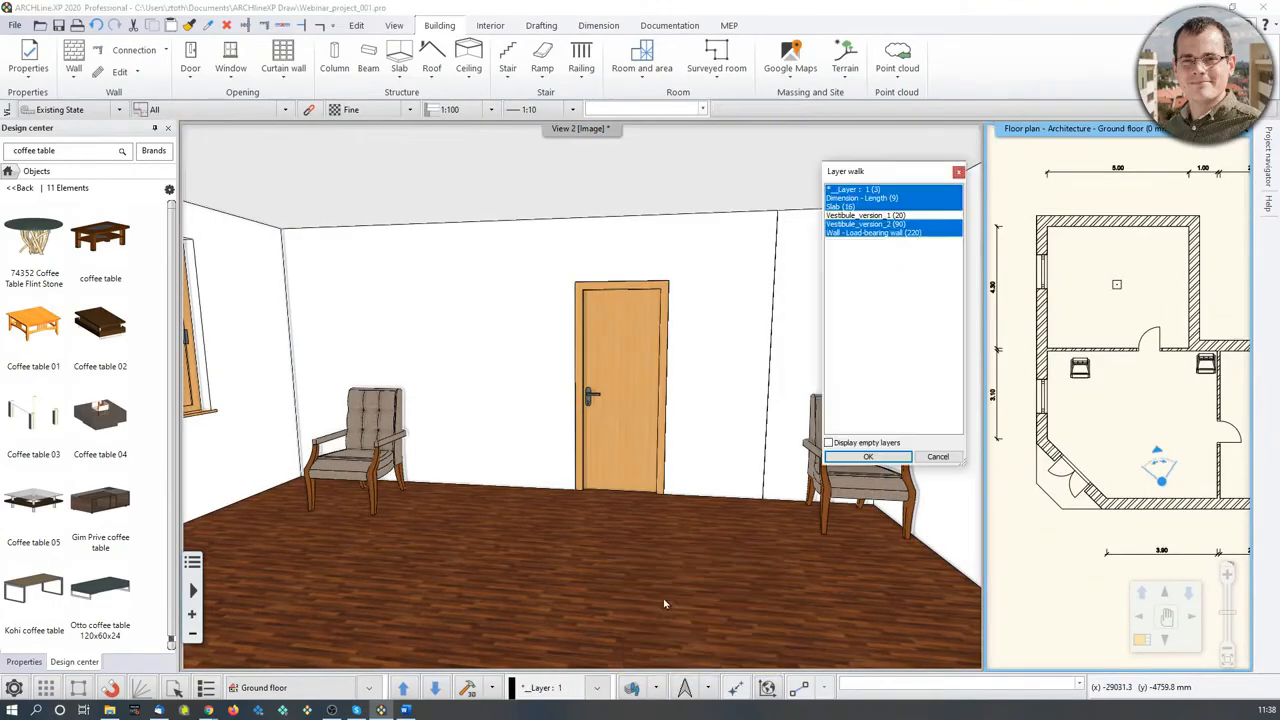
left_click(866, 226)
left_click(868, 216, "ctrl")
left_click_drag(878, 189, 884, 234)
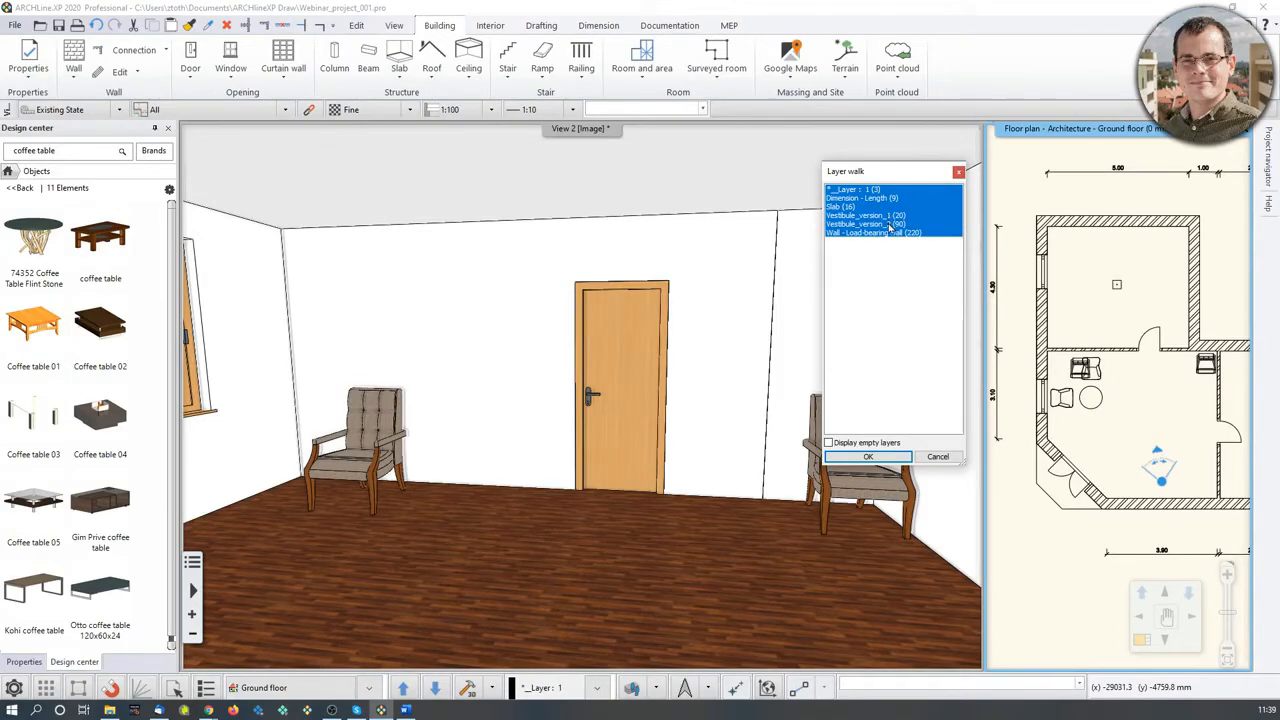
left_click(889, 225, "ctrl")
left_click(885, 458)
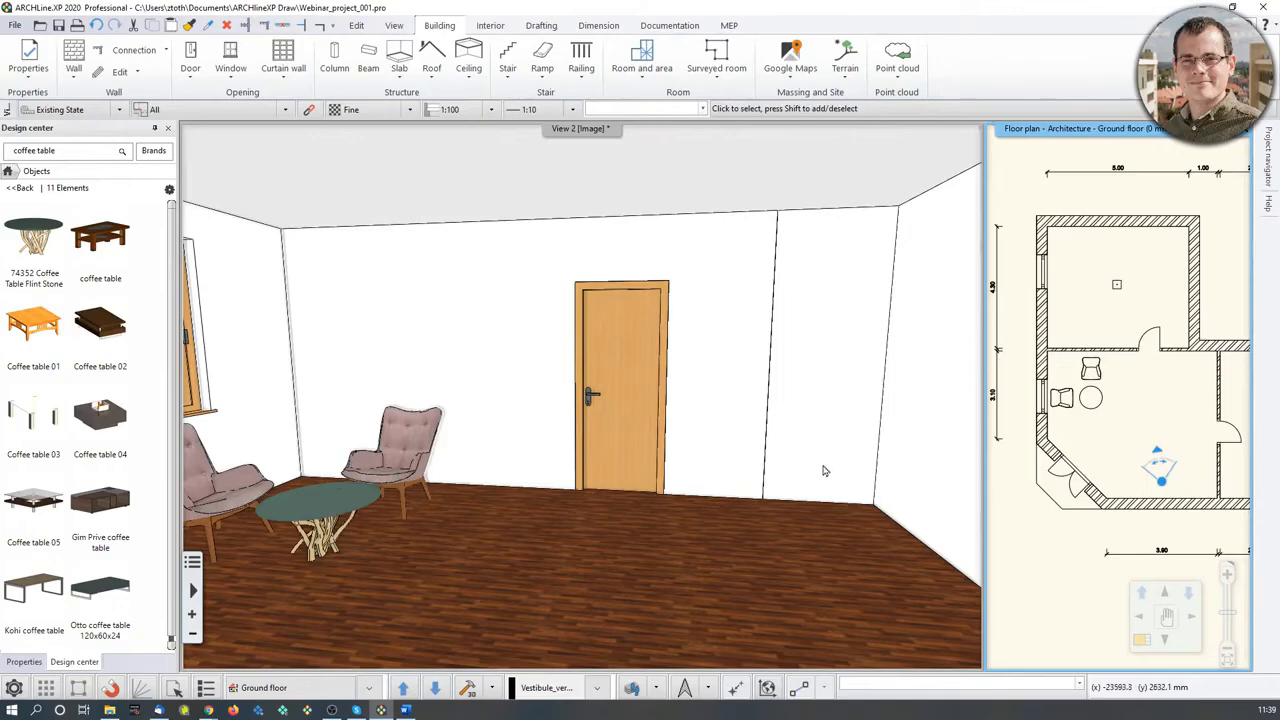
Build the 3D model of only the armchair nearest the upper wall, inspect it, and rebuild the full 3D model.
left_click_drag(826, 469, 880, 450)
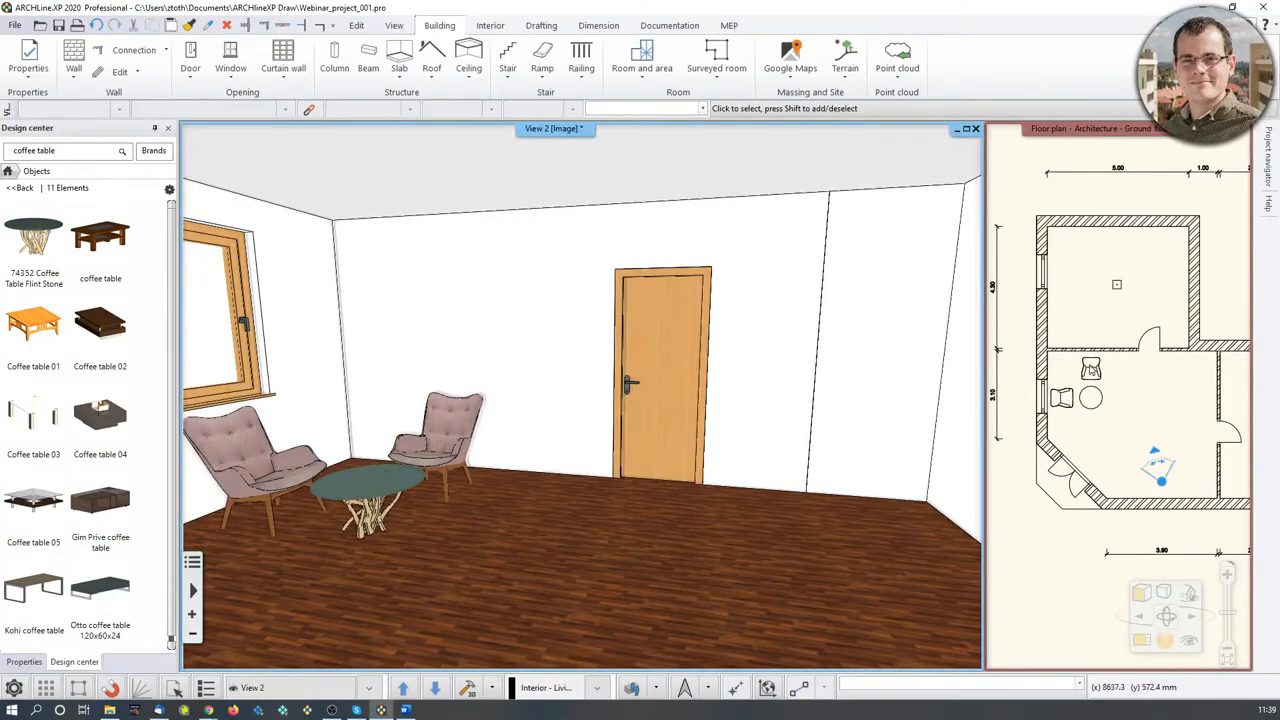
scroll(1091, 370, "up", 5)
left_click(1160, 416)
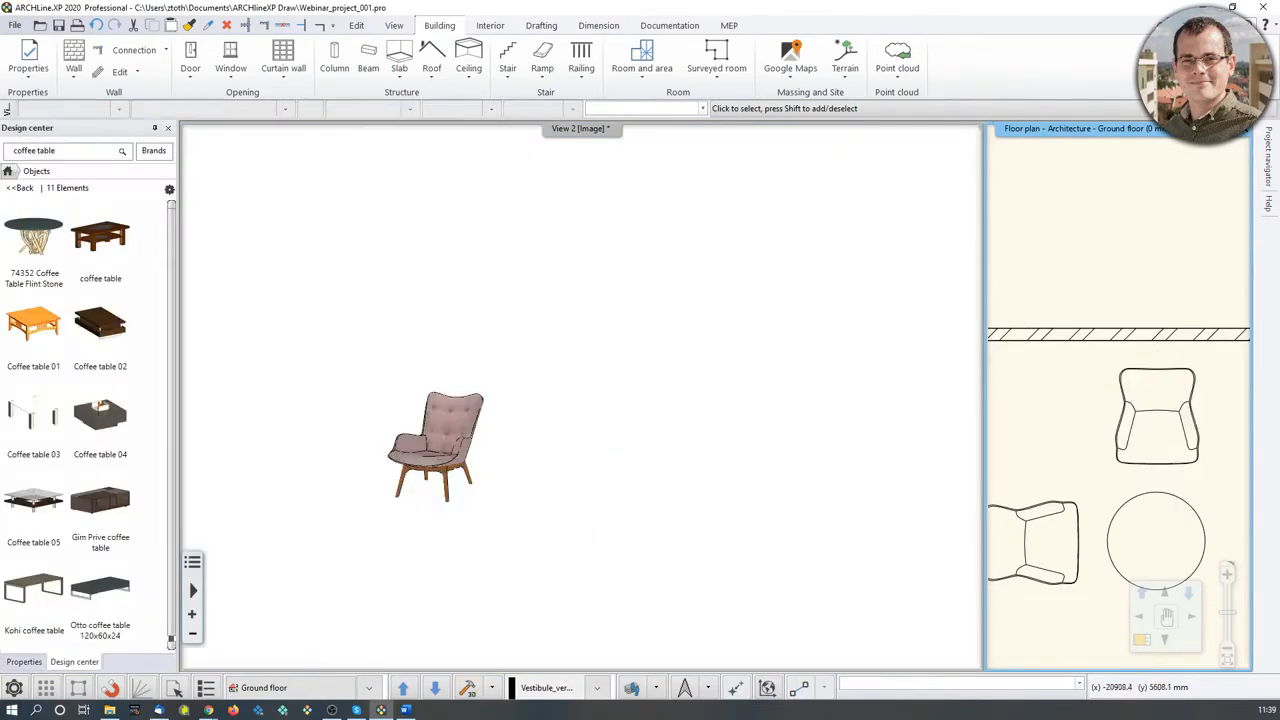
scroll(388, 457, "up", 3)
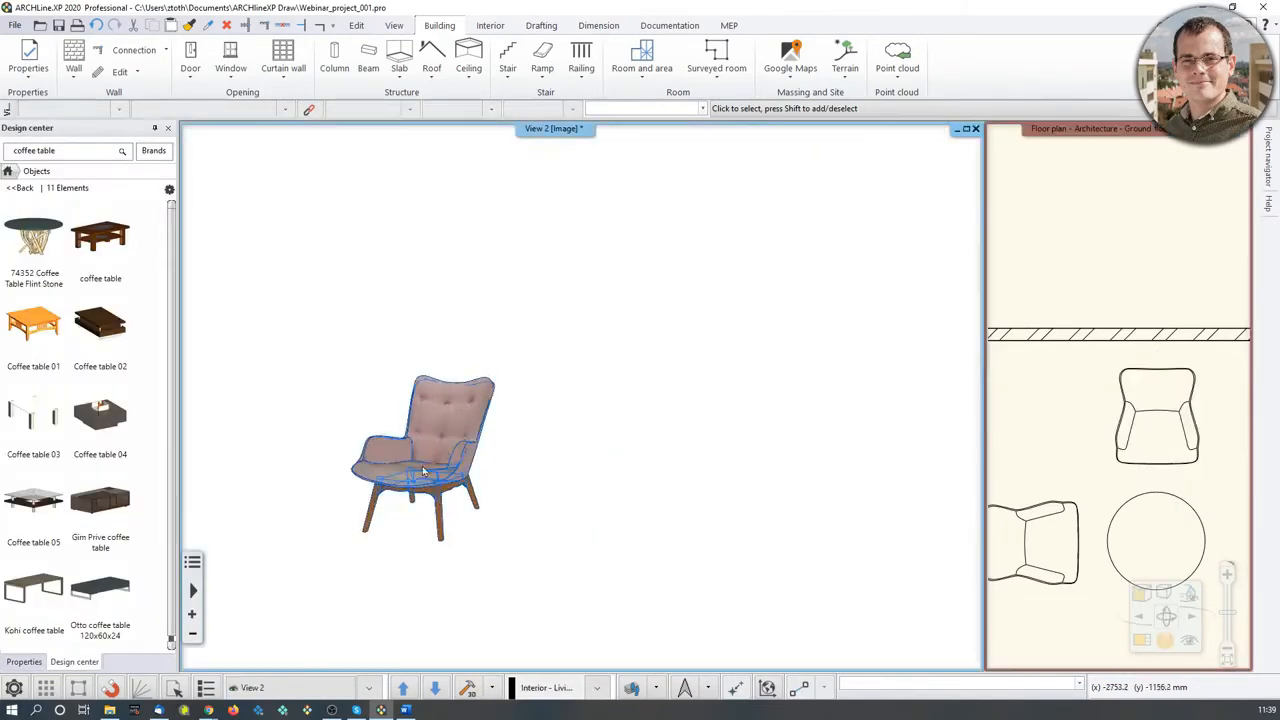
middle_click_drag(374, 496, 563, 470)
scroll(553, 451, "down", 3)
scroll(553, 451, "down", 1)
left_click(747, 386)
left_click(465, 690)
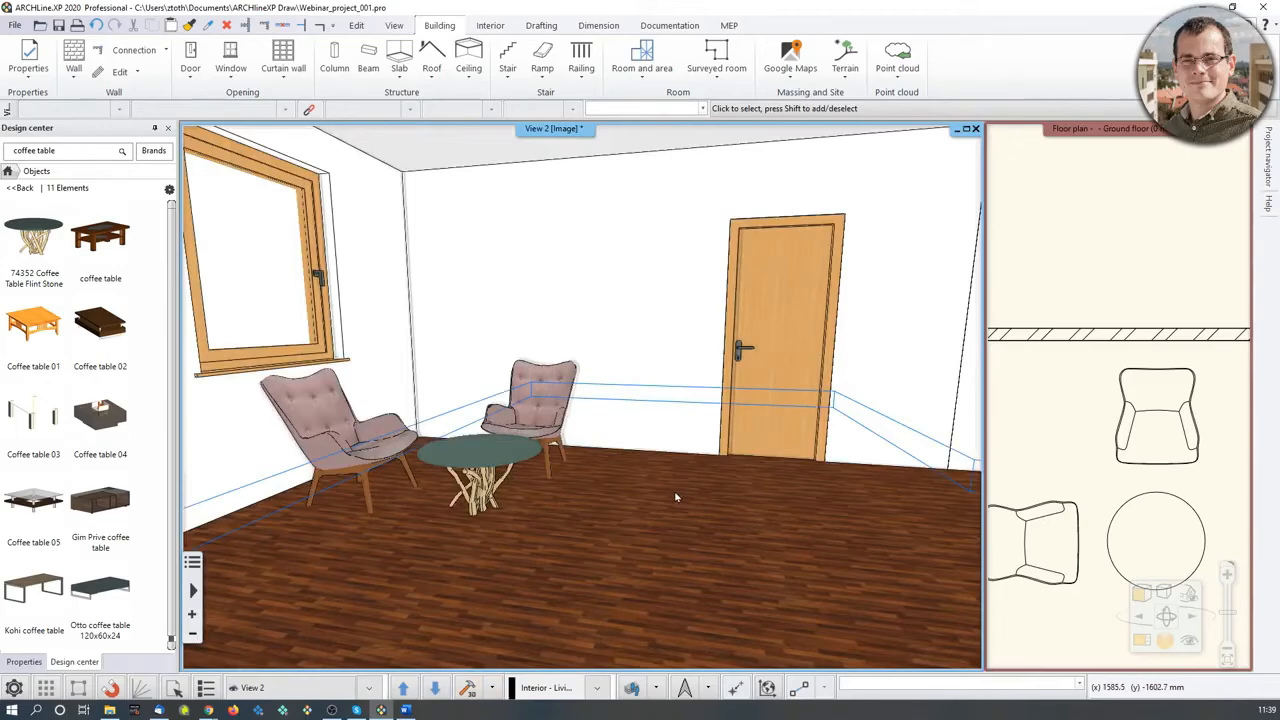
Examine the whole building from outside in 3D and set an axonometric view facing the entrance corner.
middle_click_drag(683, 525, 649, 526)
scroll(649, 526, "down", 3)
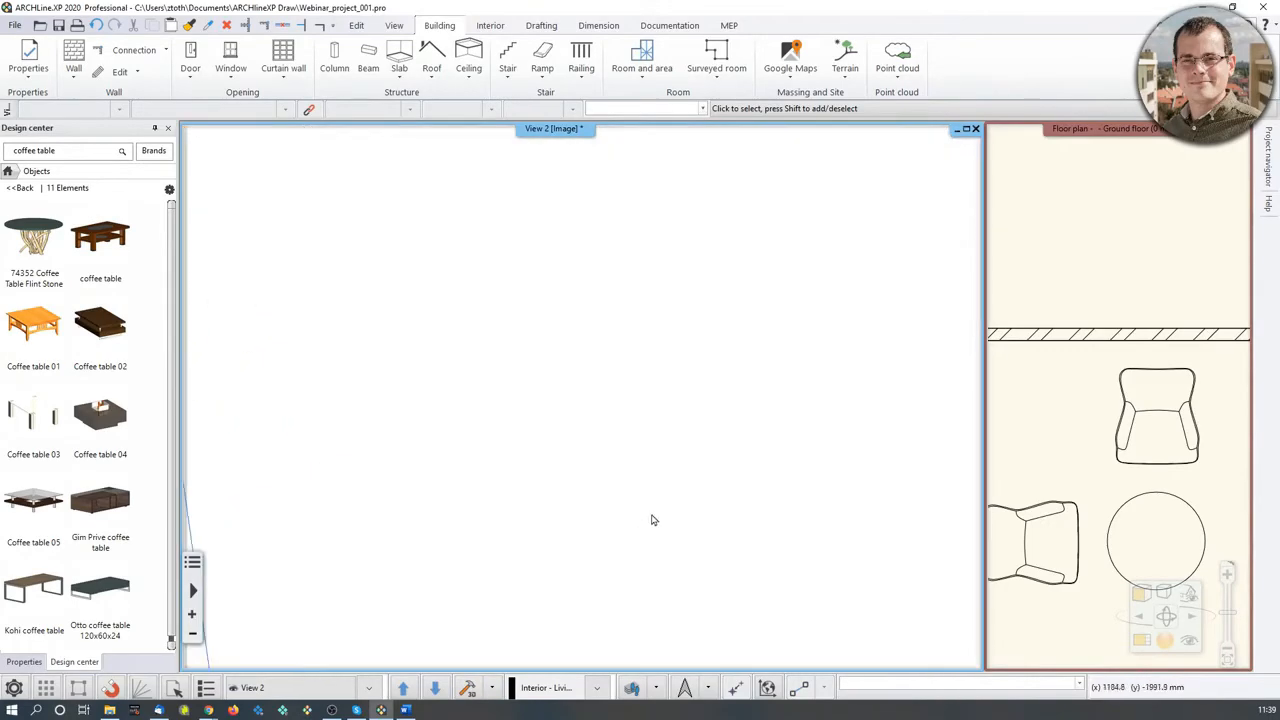
scroll(699, 496, "down", 4)
middle_click_drag(554, 354, 600, 465)
scroll(568, 470, "down", 2)
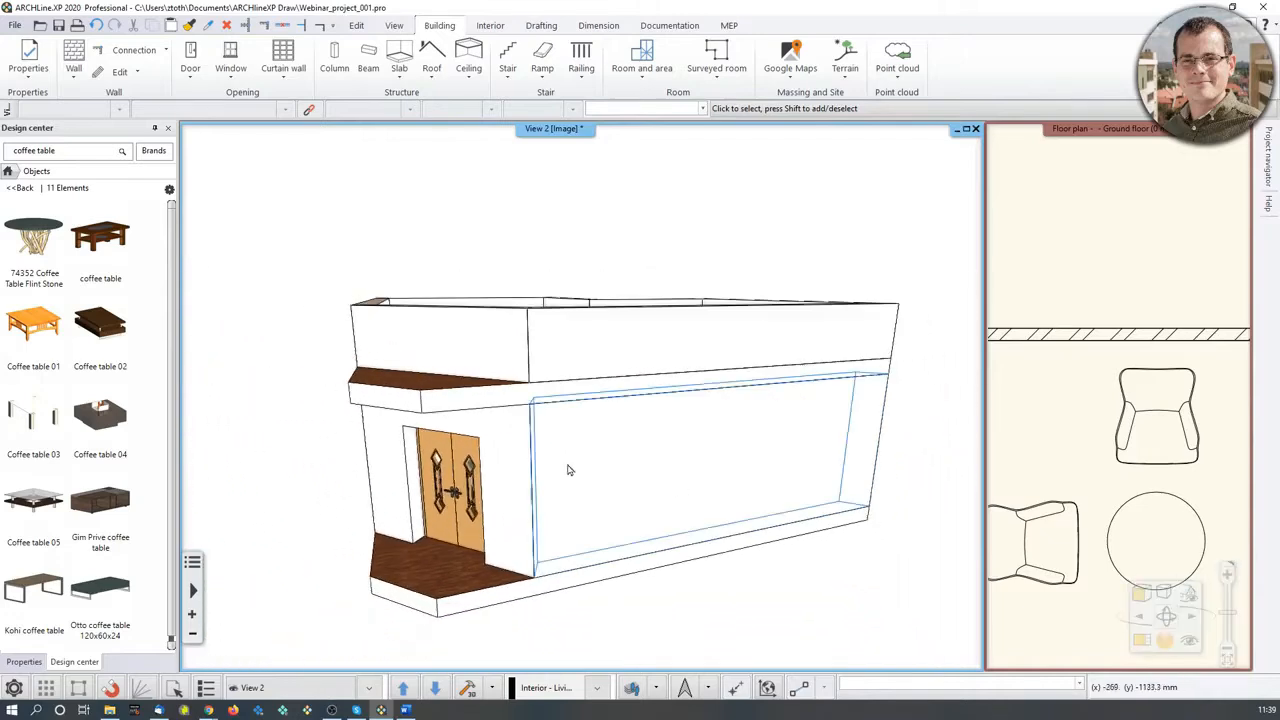
middle_click_drag(857, 387, 586, 386)
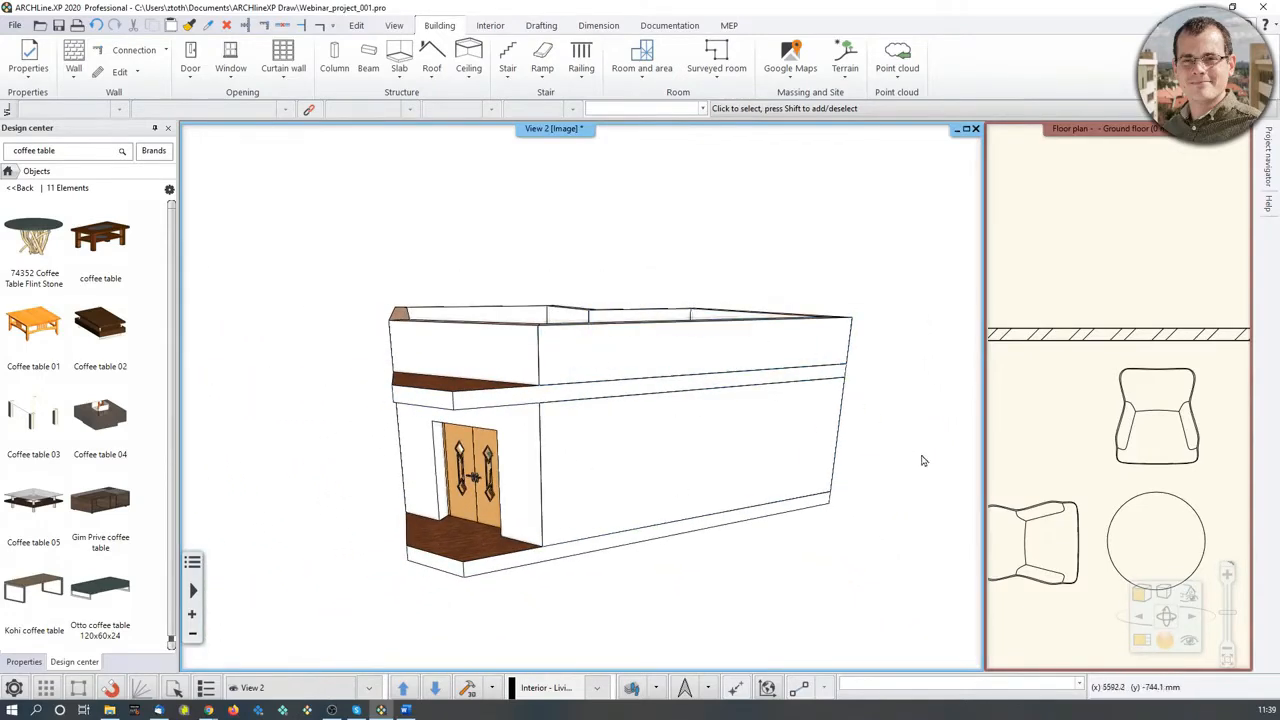
left_click(1163, 594)
left_click(1121, 502)
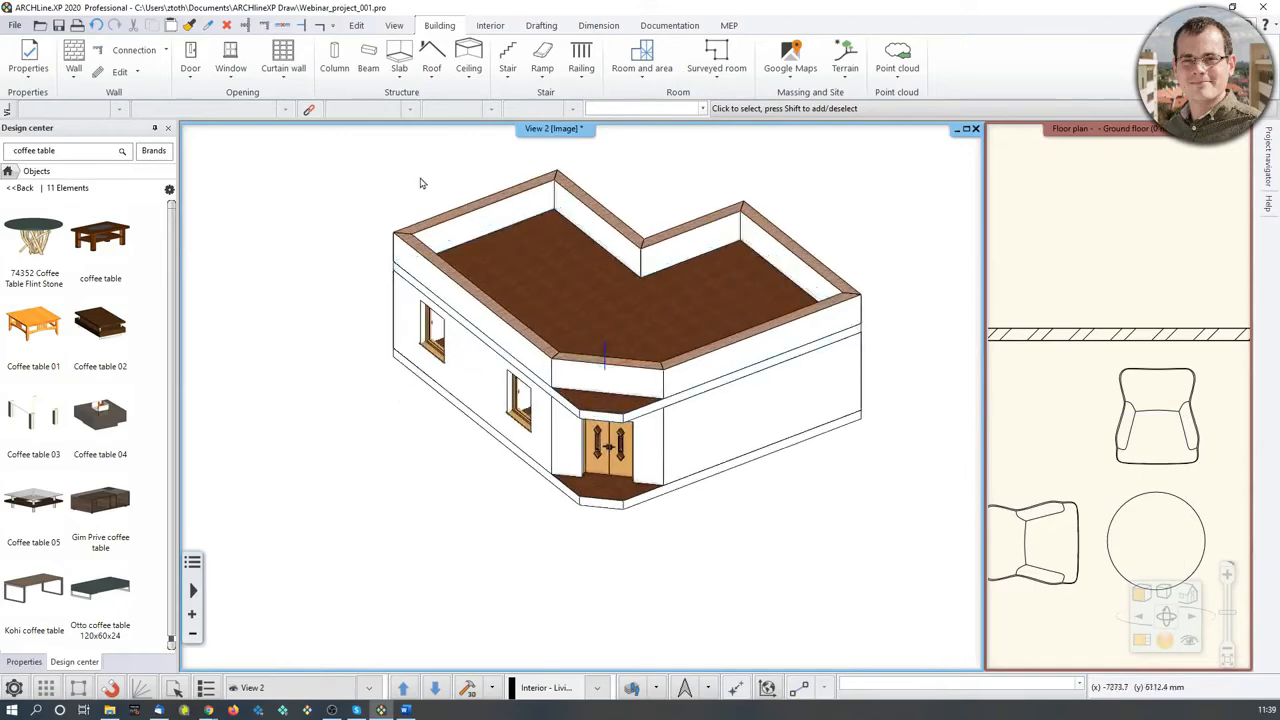
Create a cut-away 3D view with a rectangle around the left half of the floor plan, exposing the furnished living room.
left_click(1031, 366)
scroll(1122, 444, "down", 2)
left_click(1141, 639)
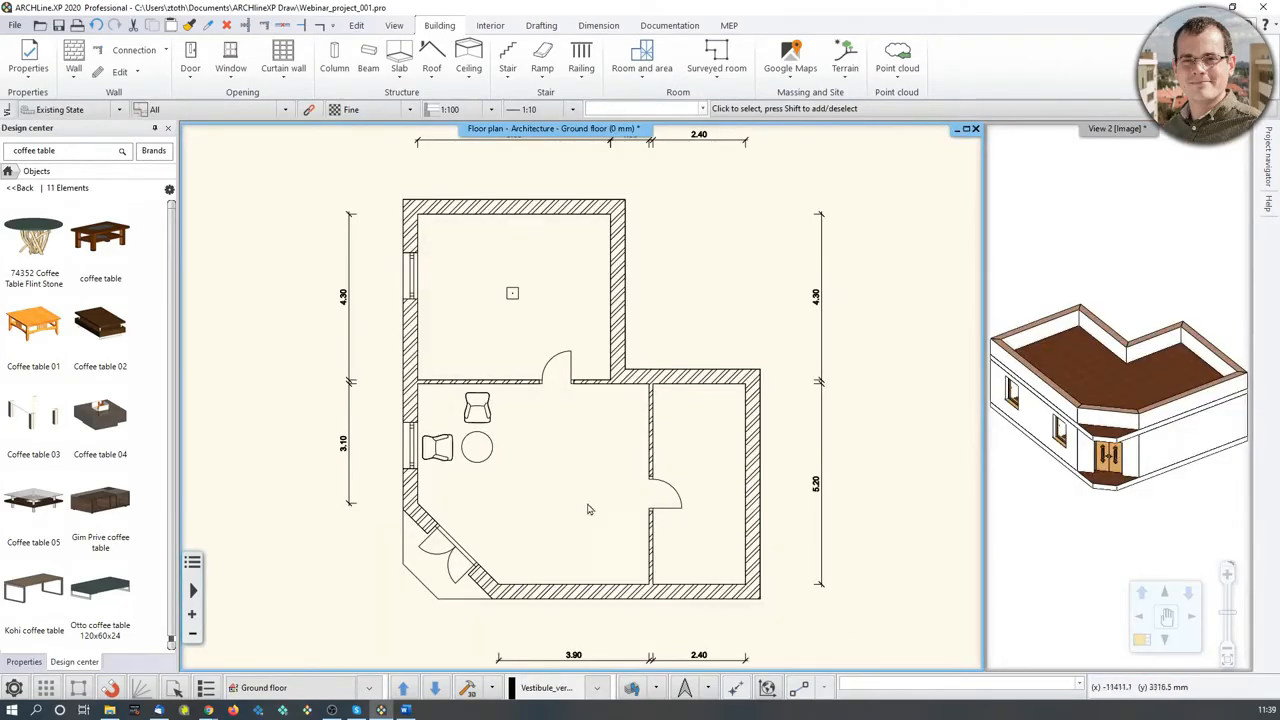
left_click(491, 690)
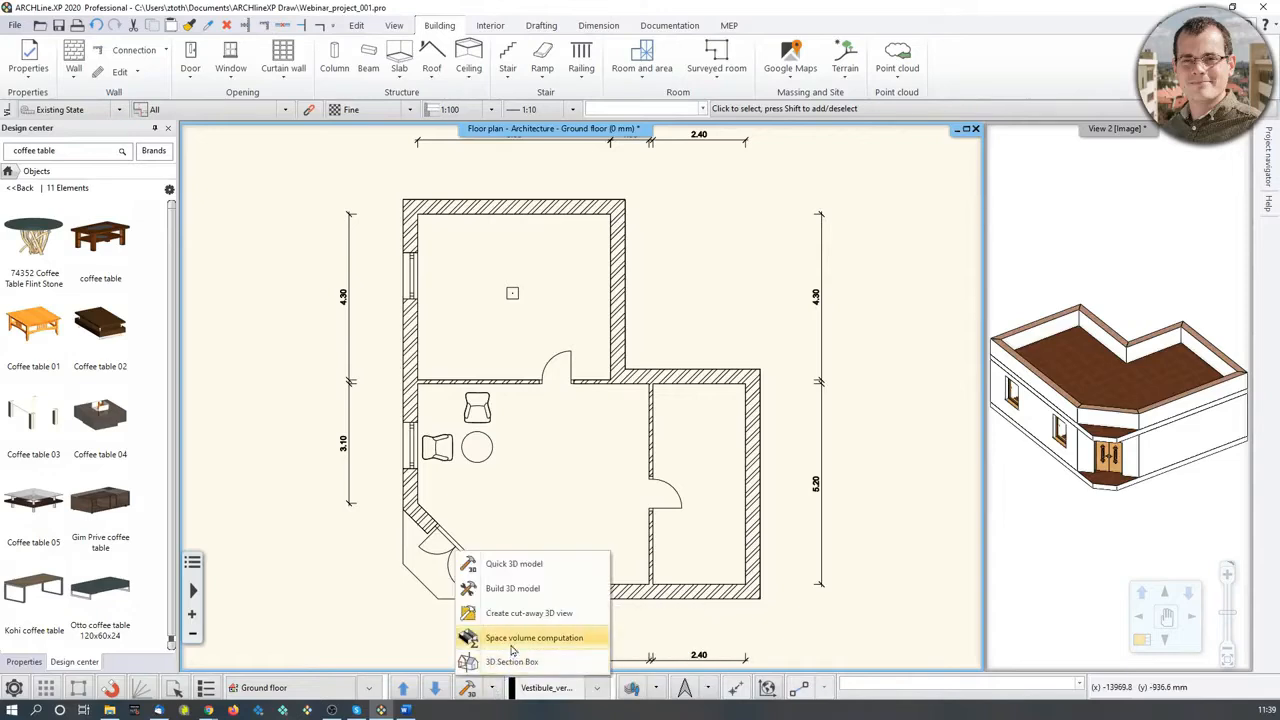
left_click(505, 611)
scroll(466, 519, "down", 2)
left_click(420, 228)
left_click(564, 560)
left_click(1133, 483)
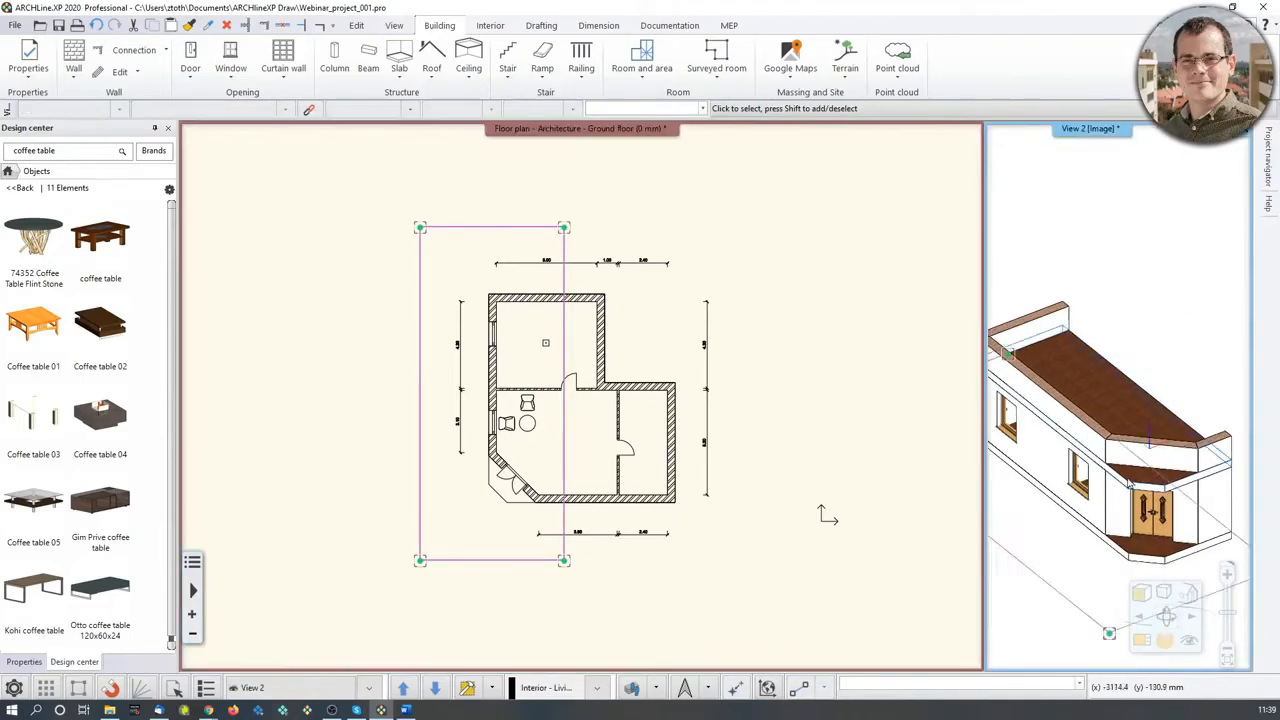
scroll(1103, 440, "down", 3)
middle_click_drag(1163, 445, 1028, 410, "shift")
middle_click_drag(1200, 412, 1124, 406)
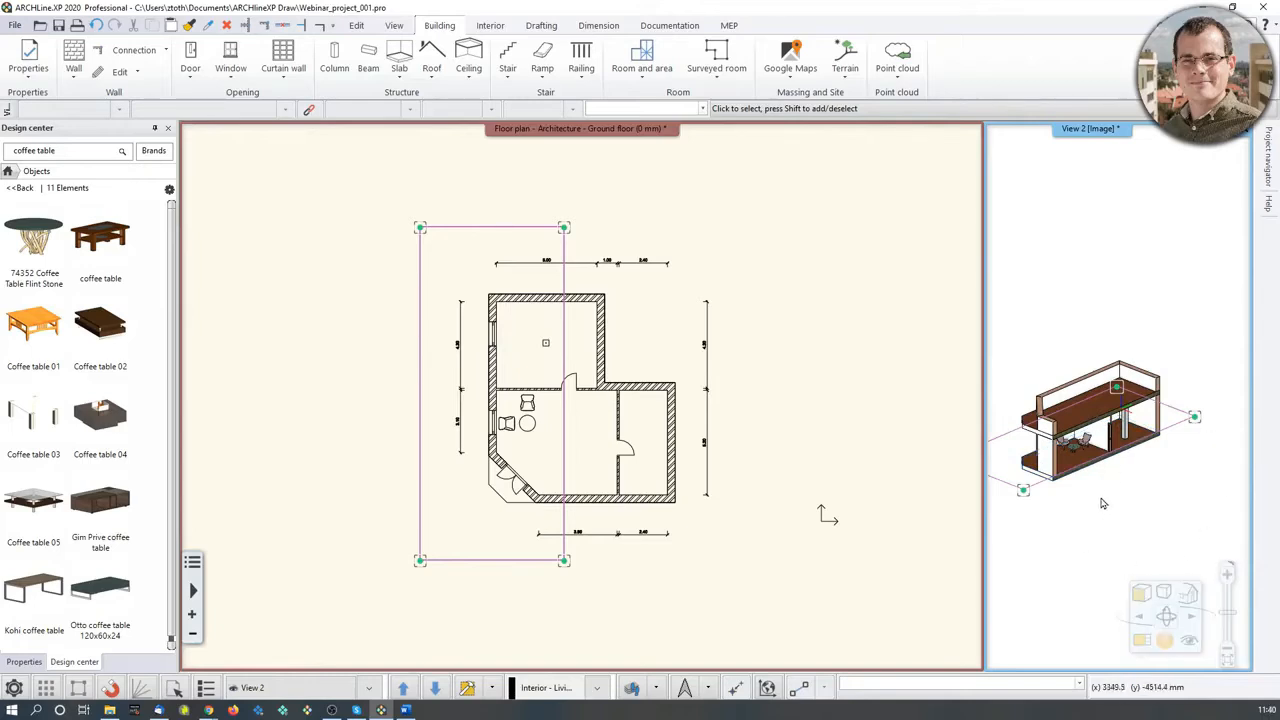
scroll(1135, 479, "up", 2)
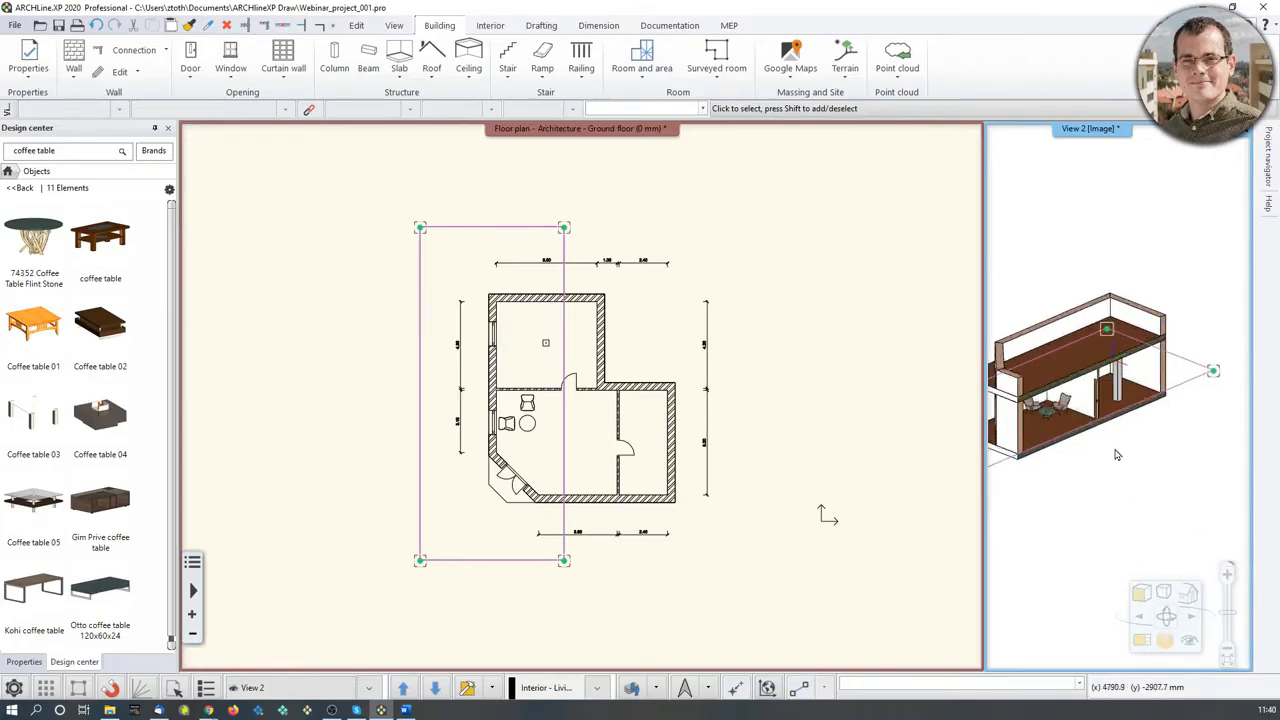
Rebuild the full model with Quick 3D model, and reapply the cut-away 3D view from its existing frame in the floor plan.
left_click(709, 605)
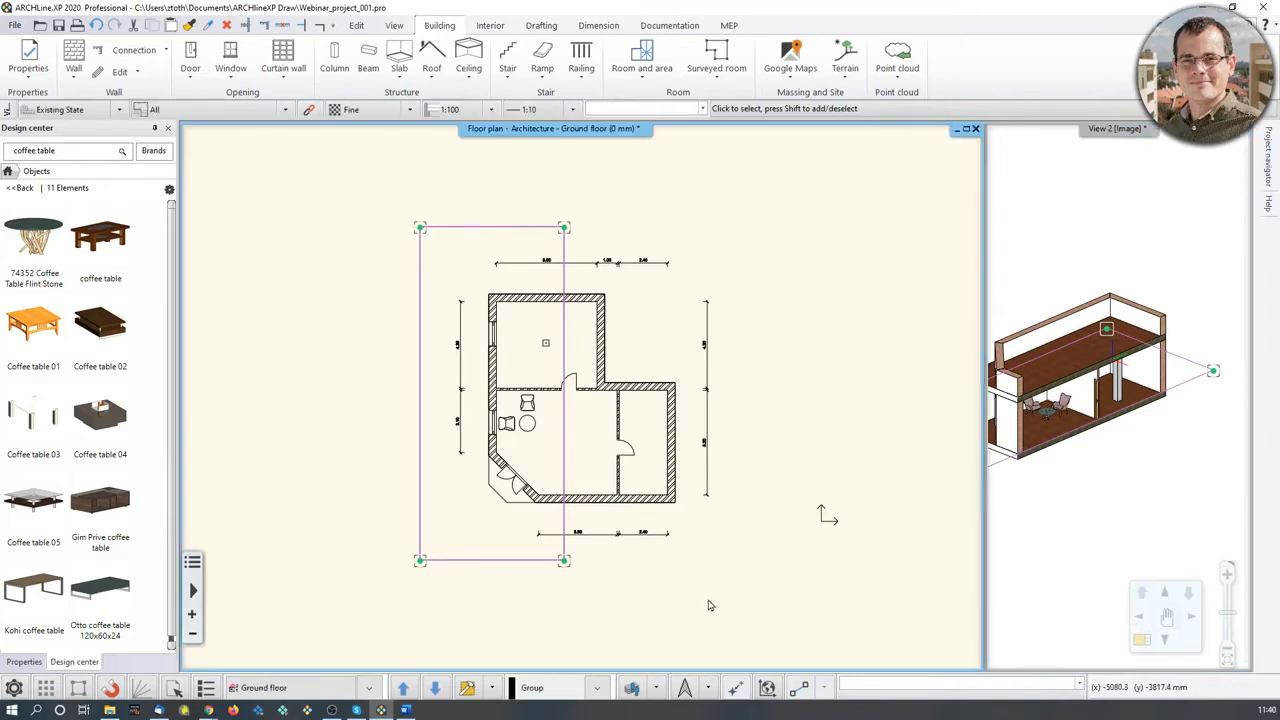
left_click(492, 688)
left_click(513, 566)
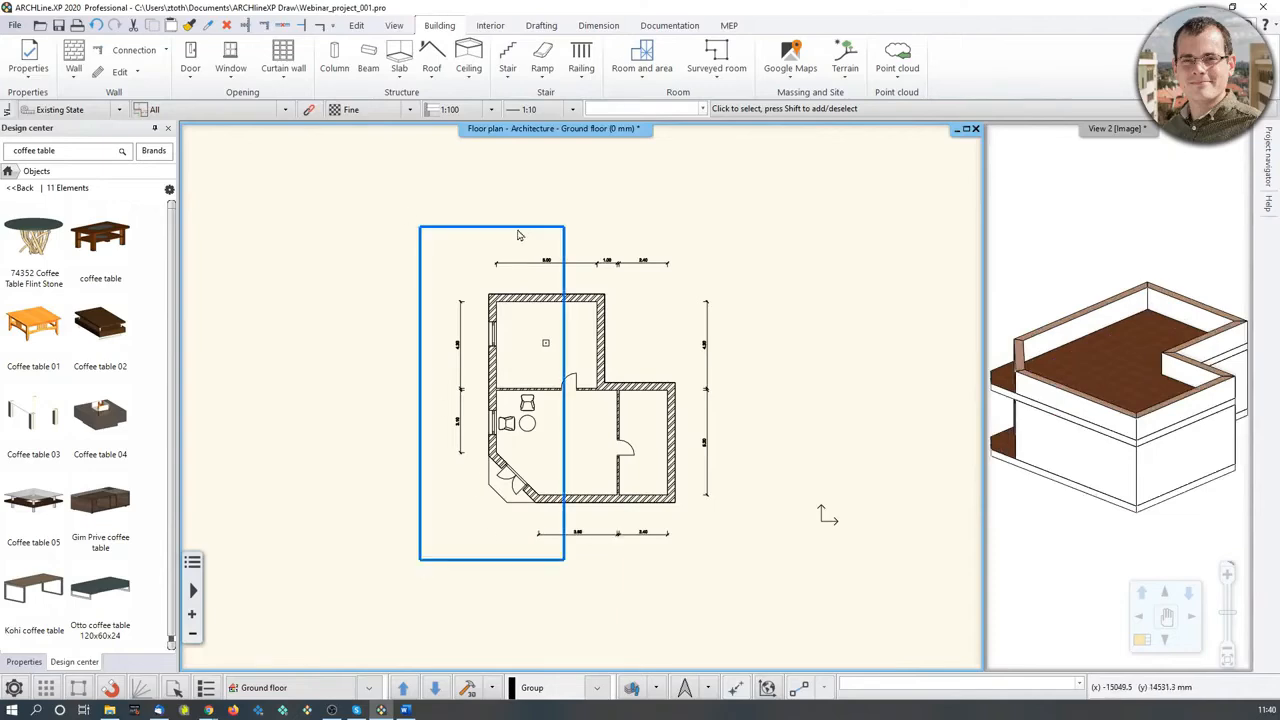
left_click(554, 227)
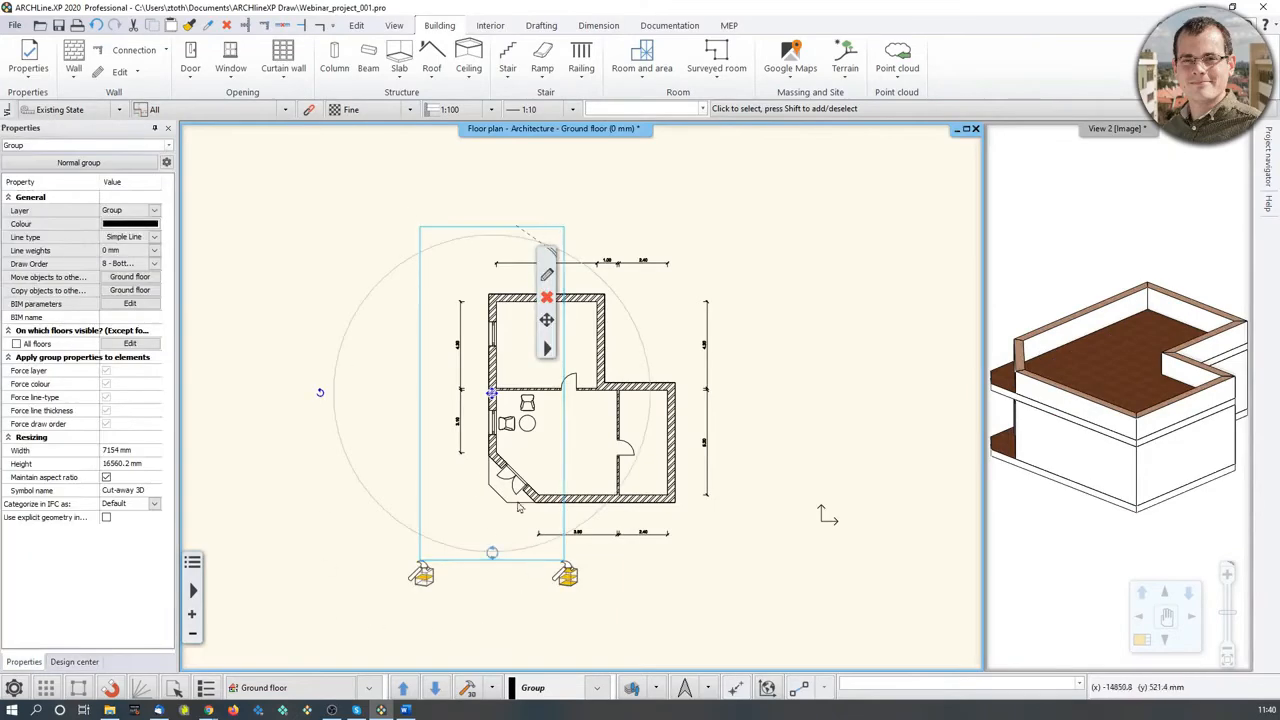
left_click(564, 580)
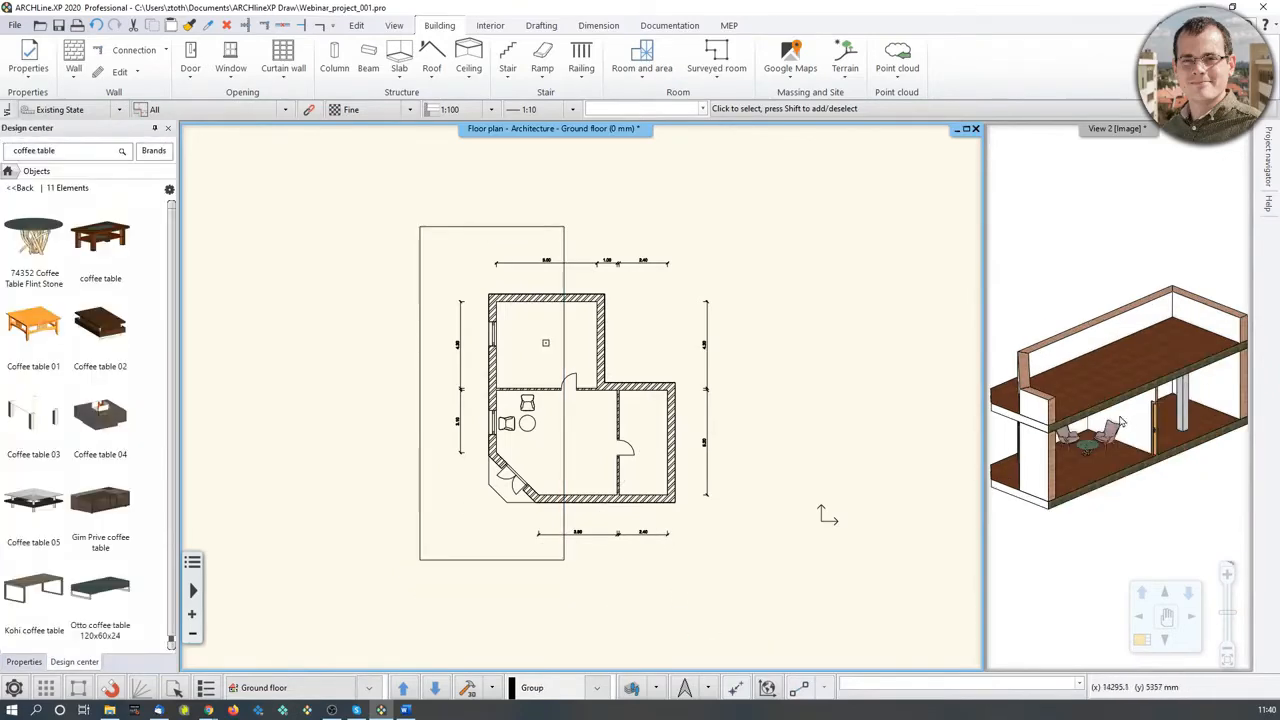
Build the 3D model of the current floor only at High resolution, and examine the open-topped ground floor from above.
middle_click_drag(1125, 418, 1080, 404)
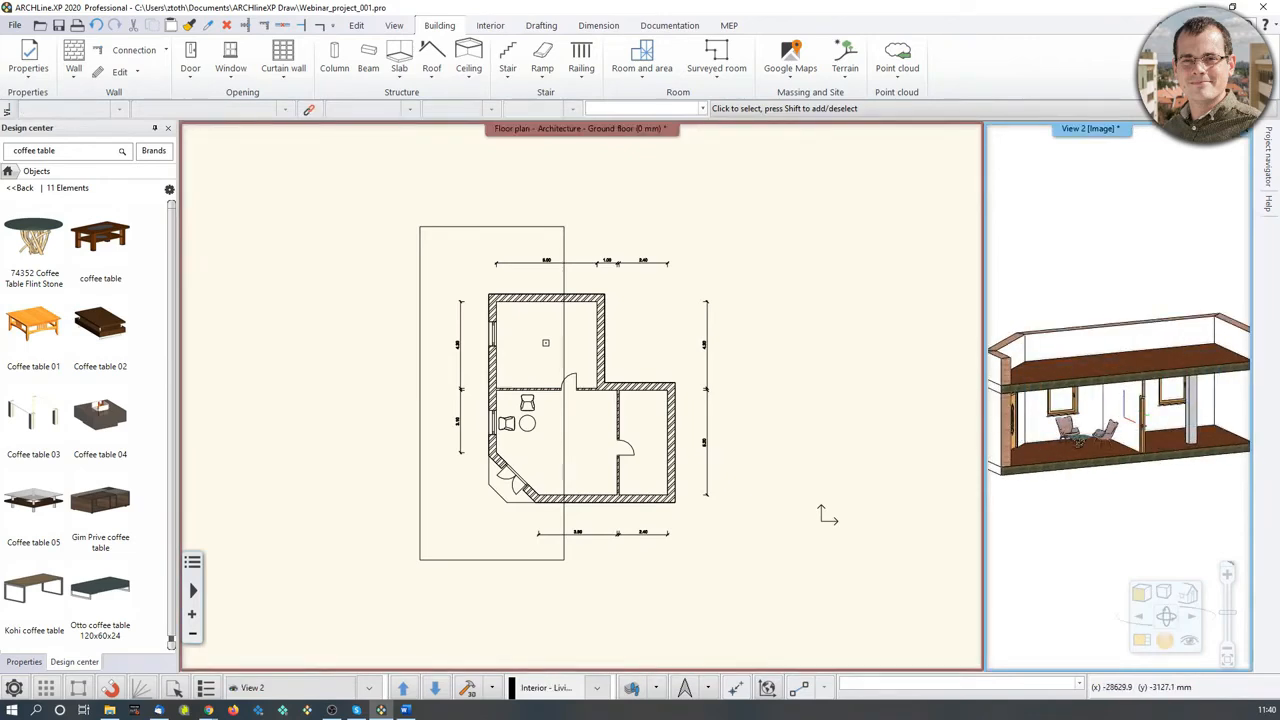
left_click(566, 472)
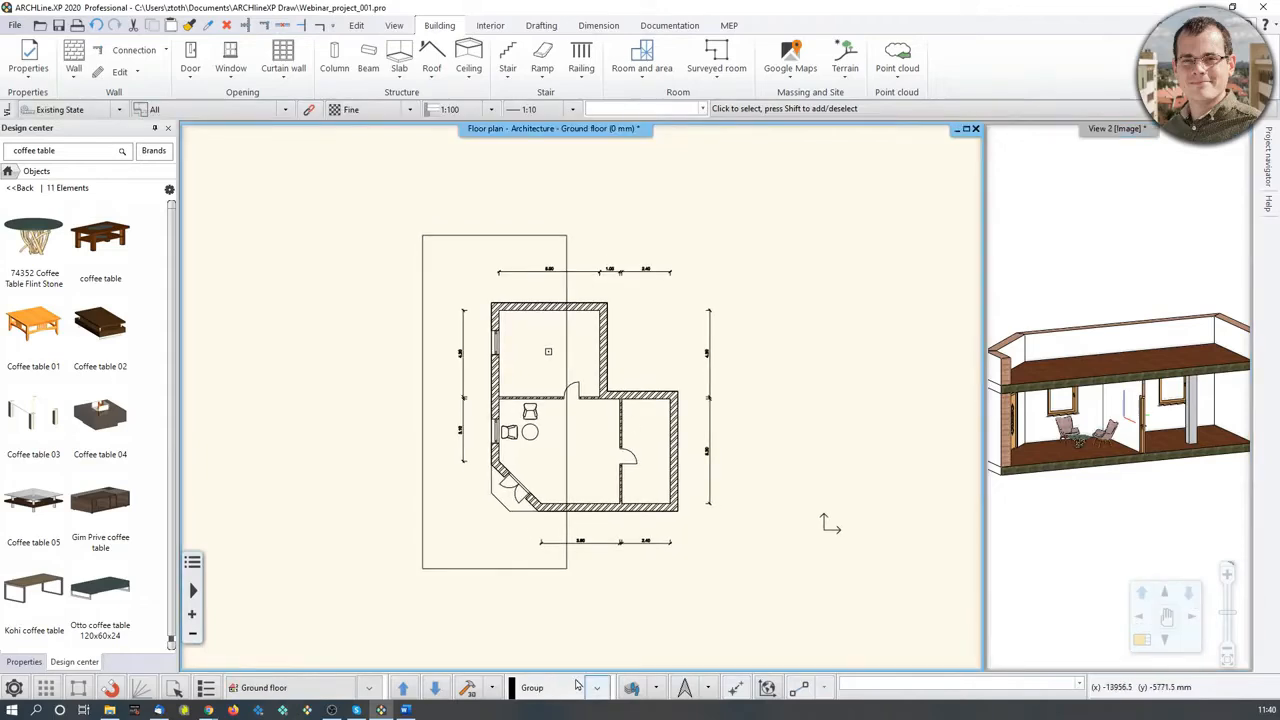
left_click(492, 688)
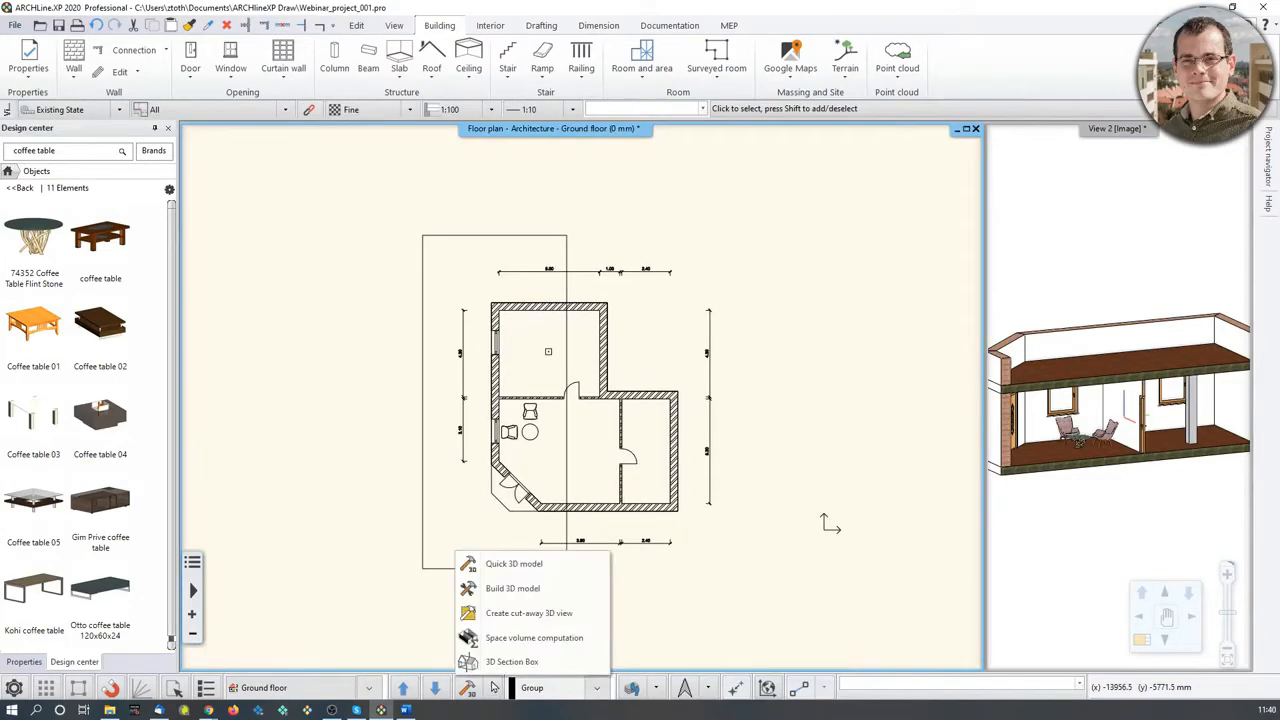
left_click(521, 590)
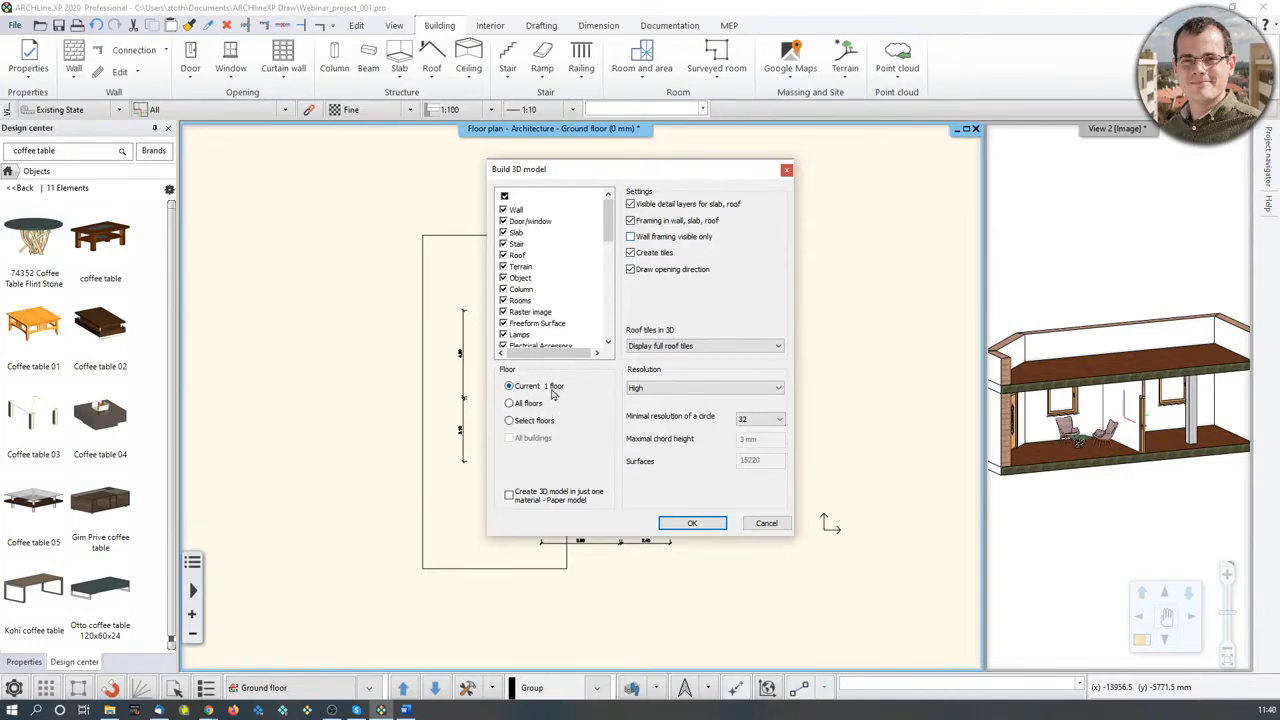
left_click(695, 523)
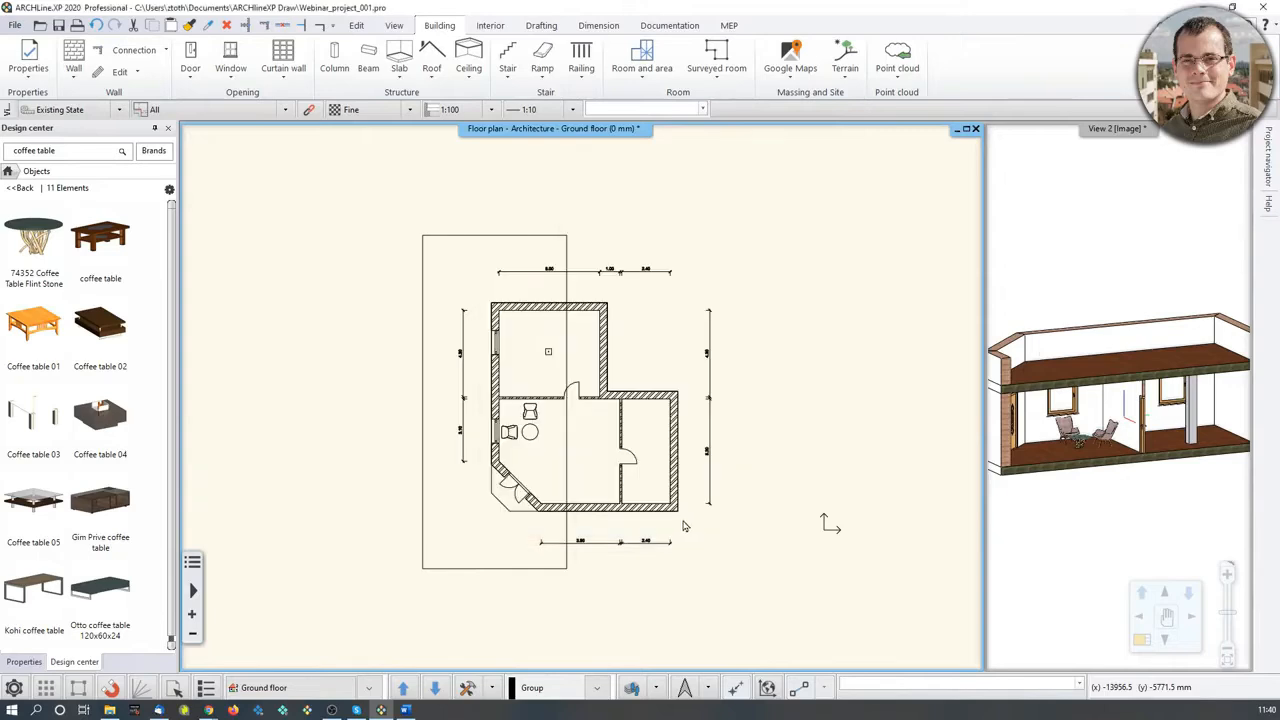
middle_click_drag(1109, 380, 1110, 450)
left_click(492, 688)
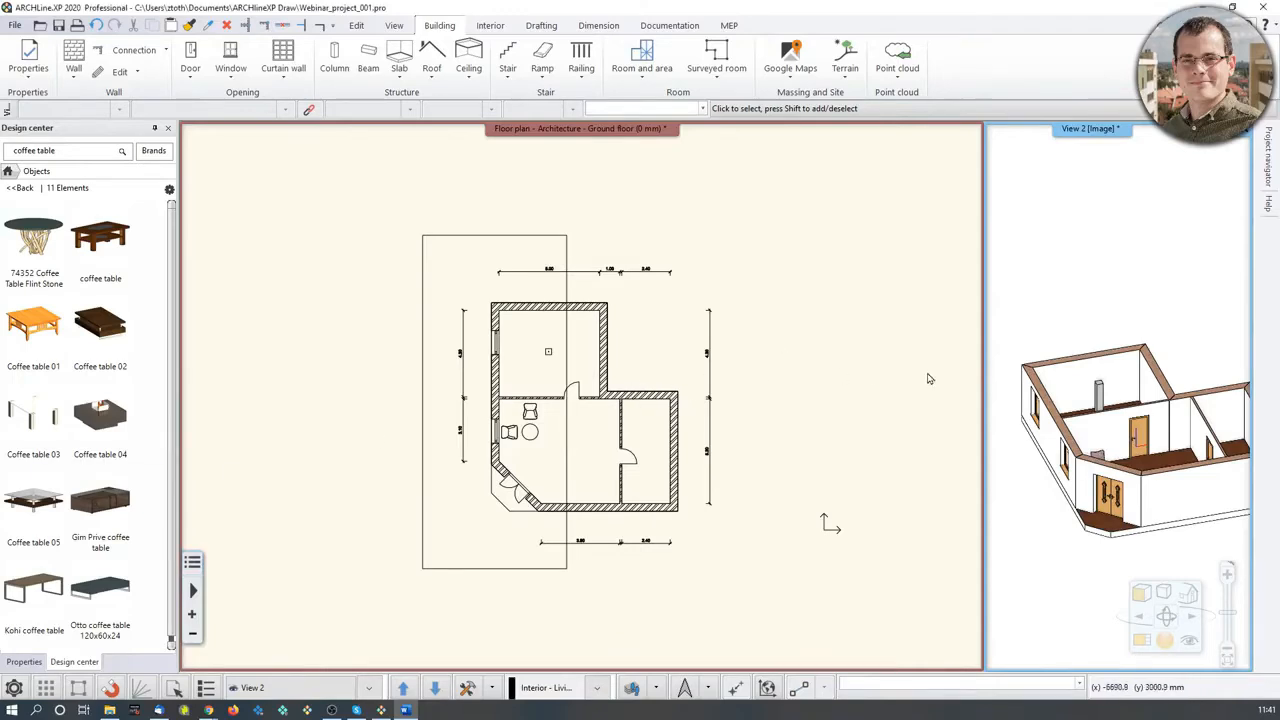
middle_click_drag(1126, 416, 1111, 402)
scroll(1111, 402, "down", 1)
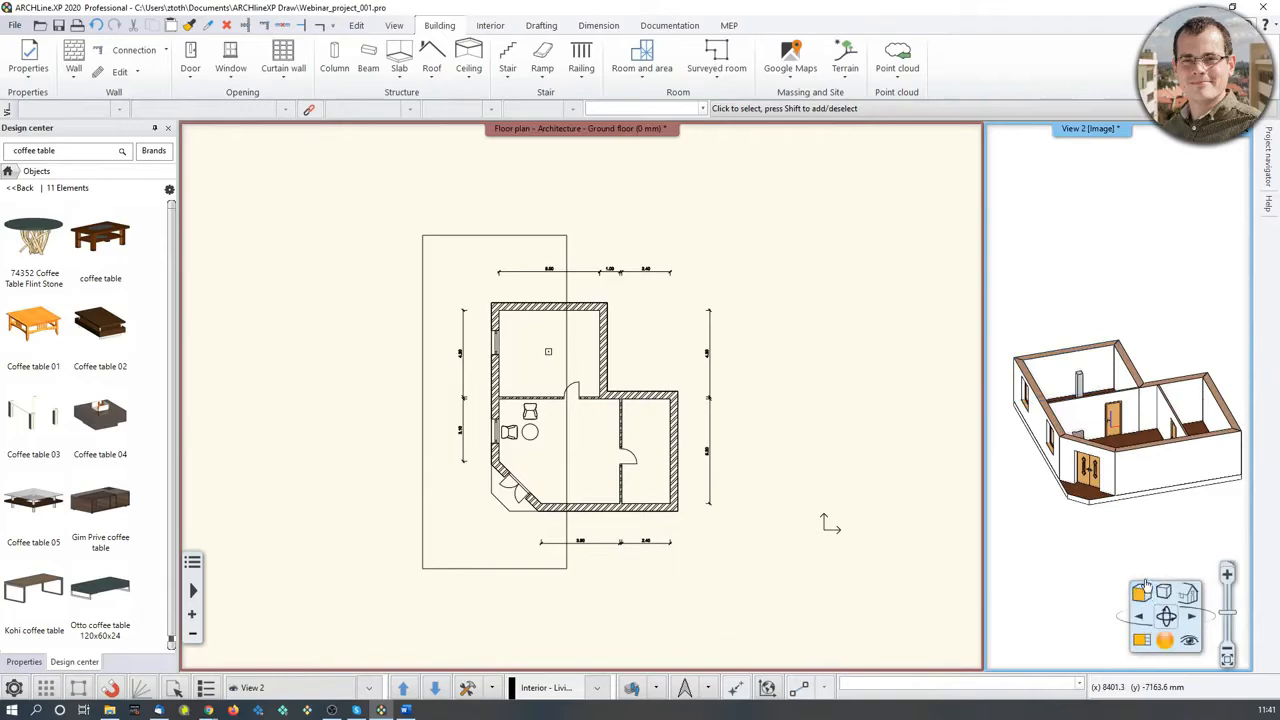
Display the 3D model in Consistent colour and in Realistic style, and inspect the entrance corner and window wall up close.
left_click(1141, 594)
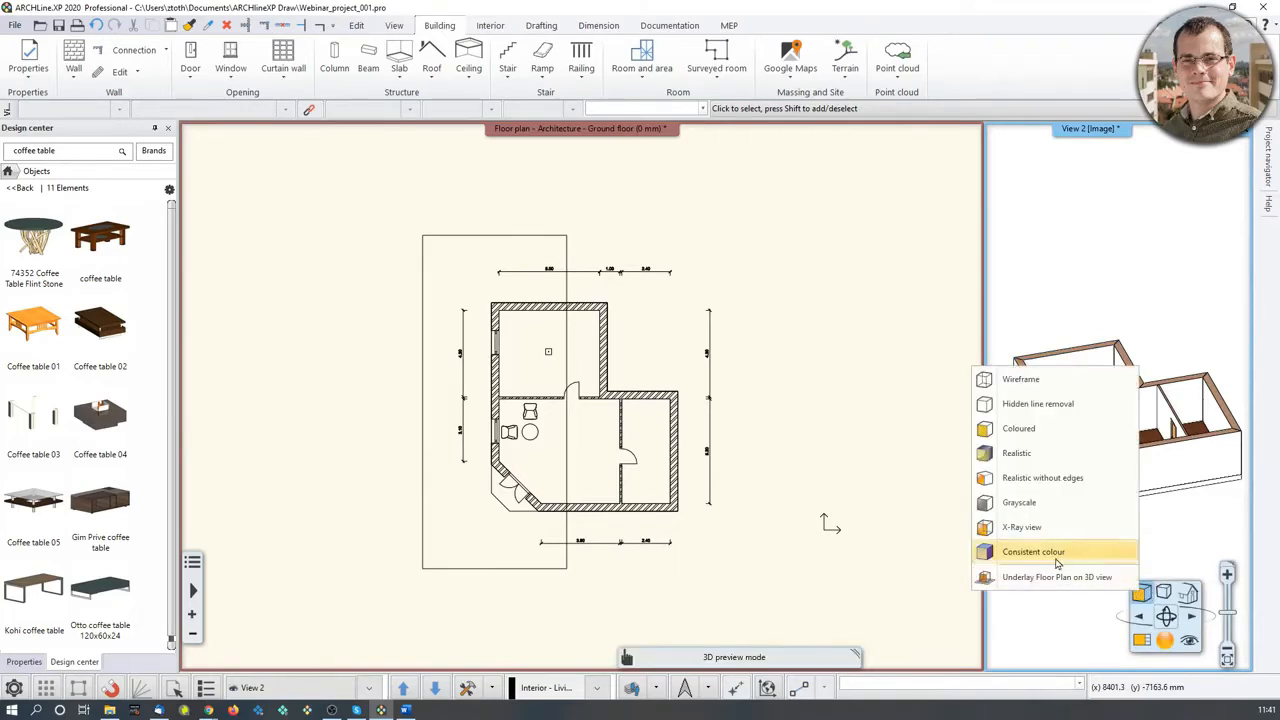
left_click(1050, 553)
left_click(1141, 594)
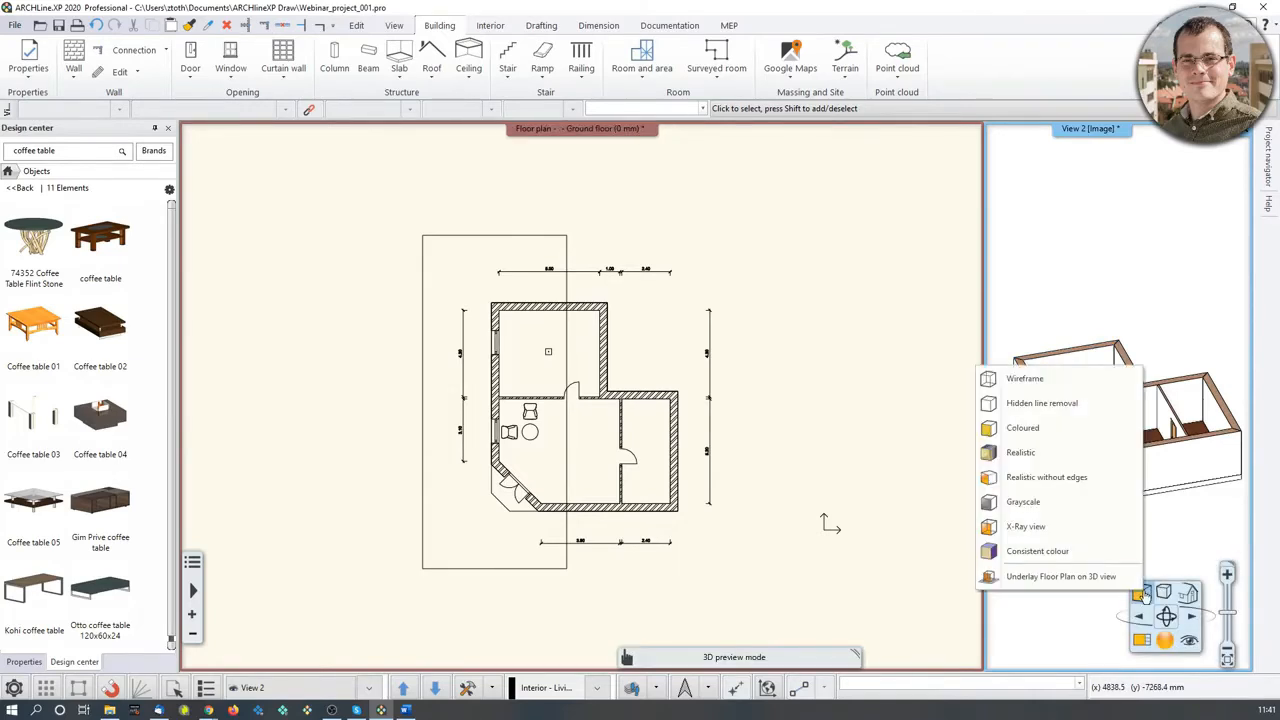
left_click(1022, 452)
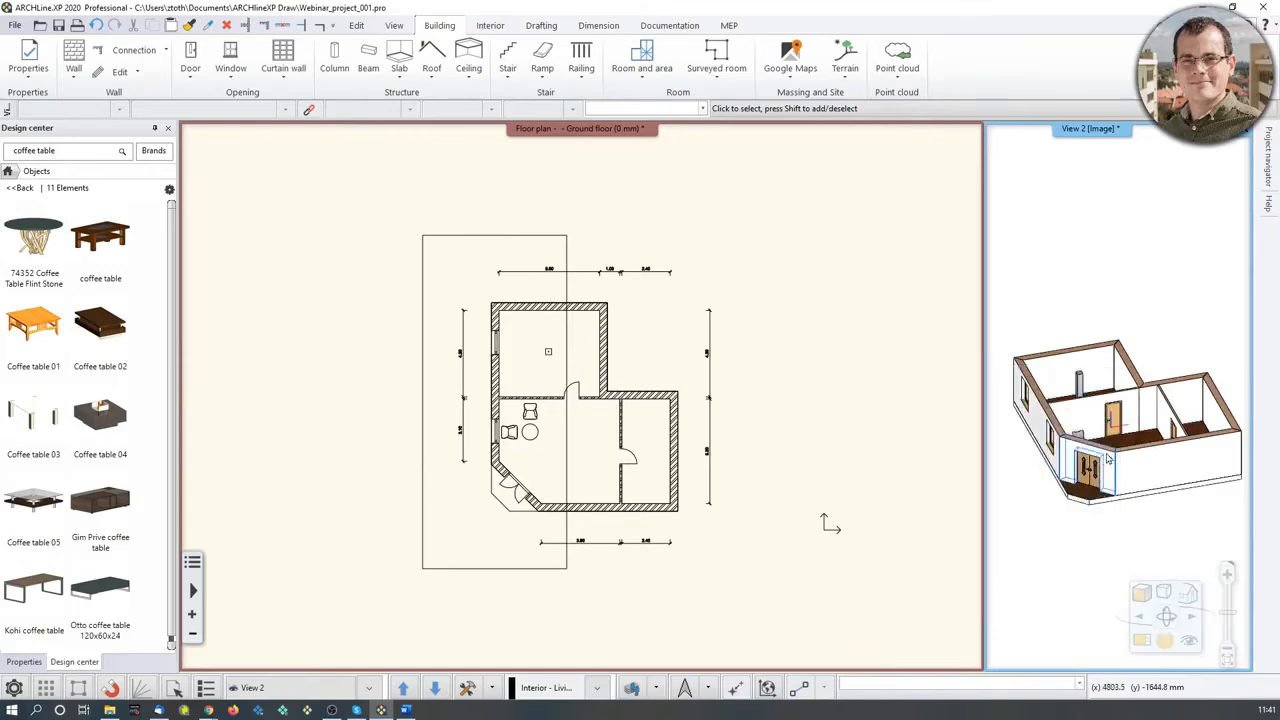
scroll(1110, 437, "up", 5)
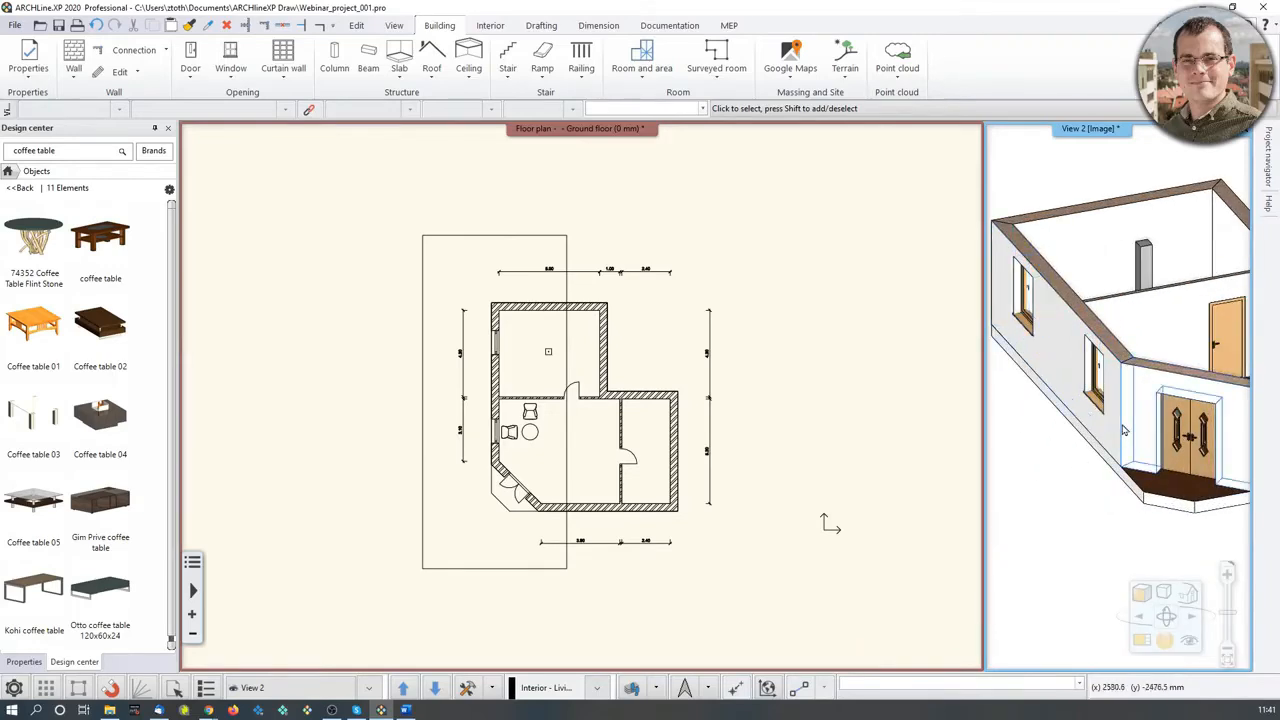
scroll(1112, 432, "up", 5)
scroll(1110, 421, "up", 2)
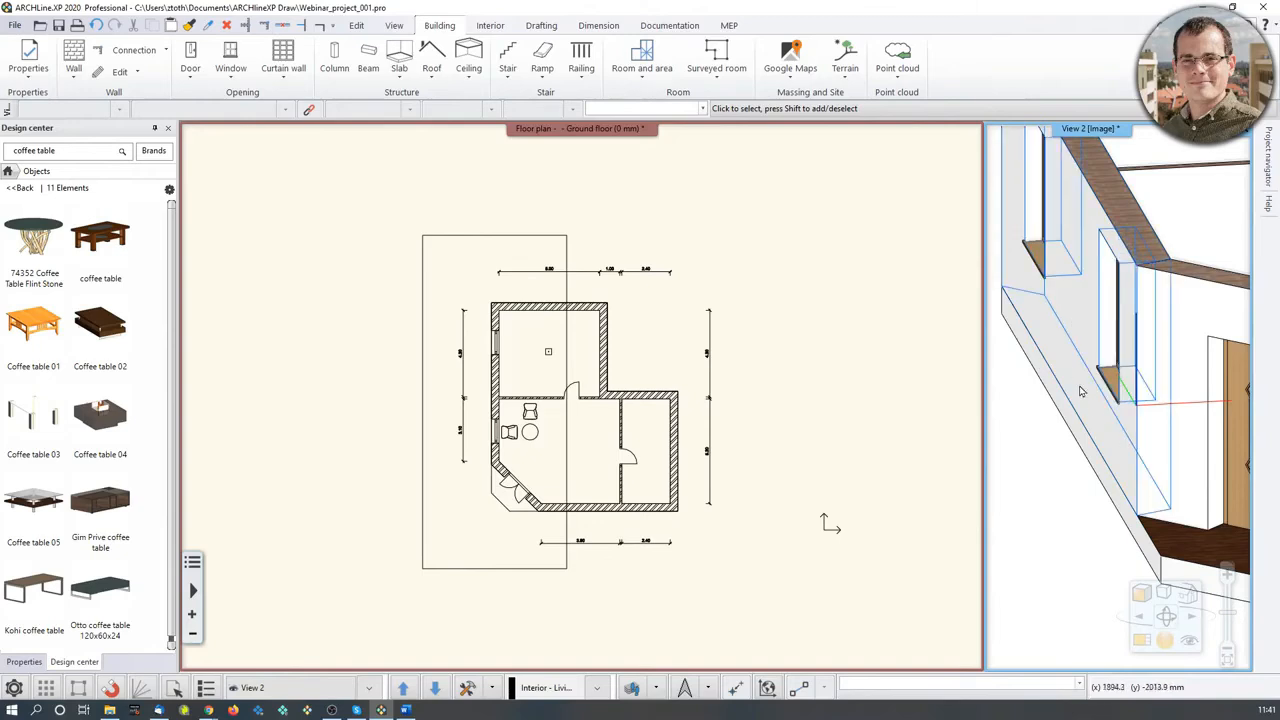
scroll(1084, 444, "down", 3)
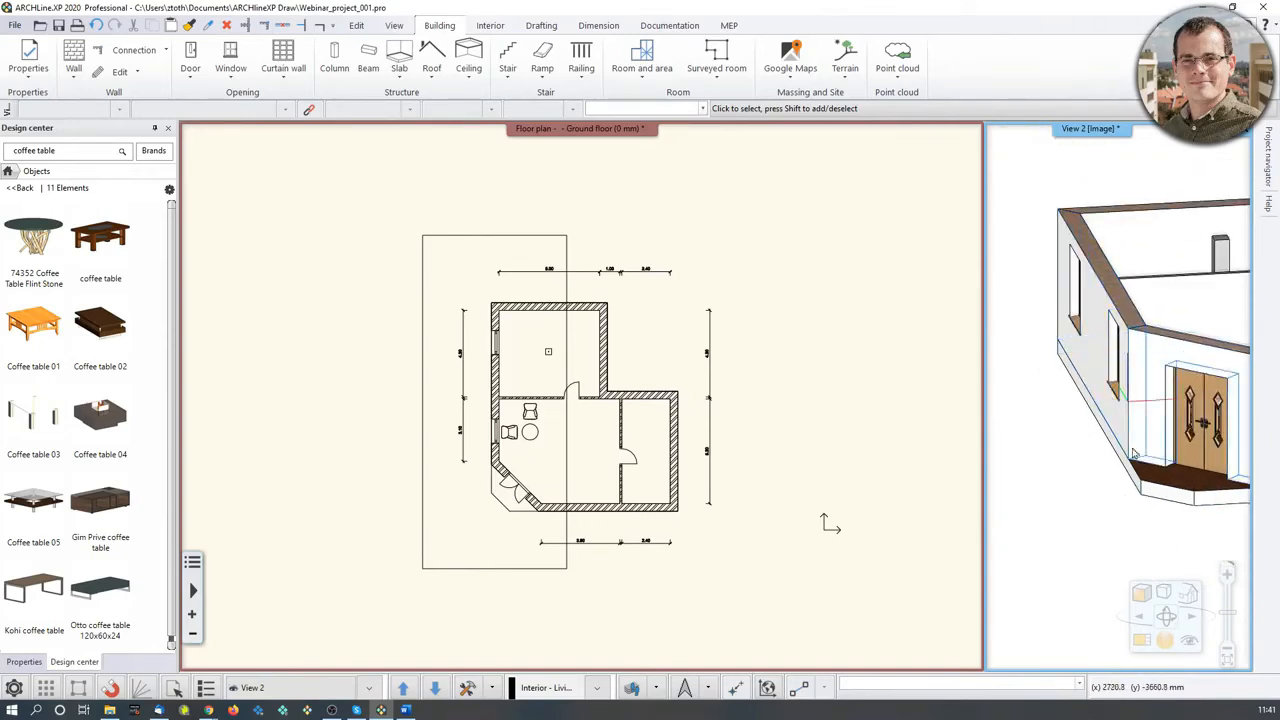
scroll(1146, 386, "down", 3)
middle_click_drag(1130, 401, 1075, 453)
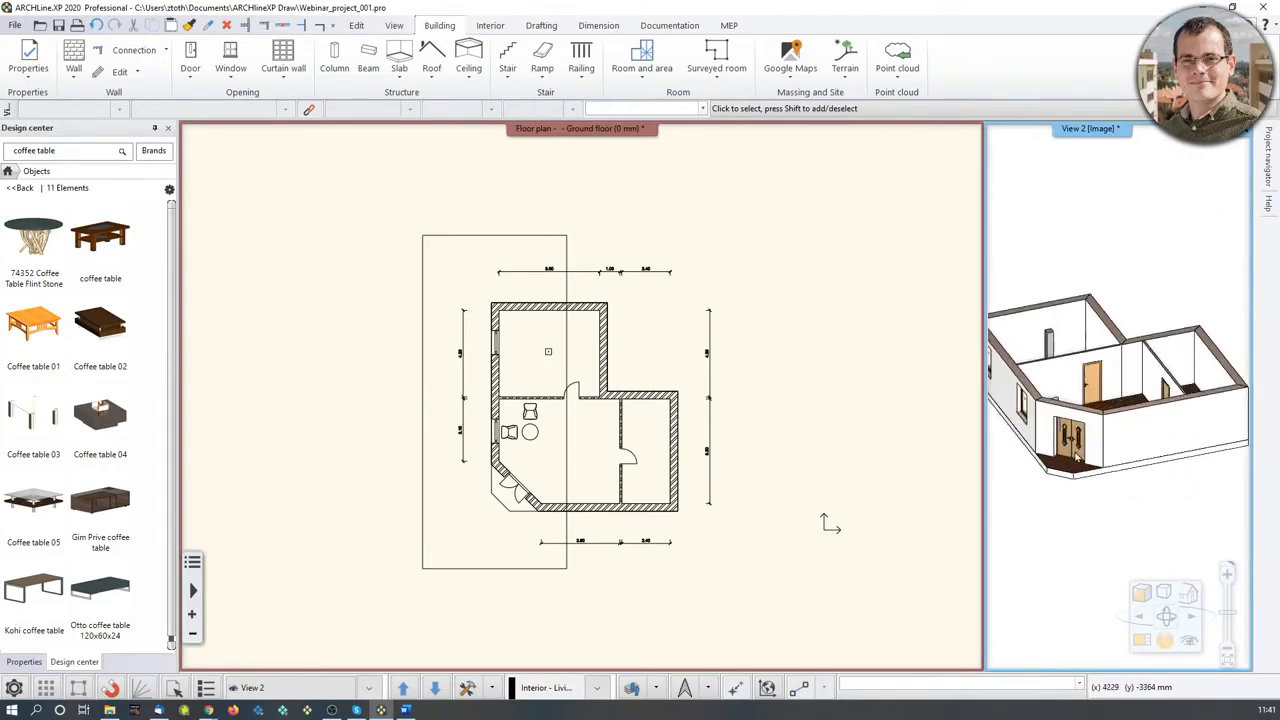
scroll(1082, 466, "down", 2)
Compare the Coloured, Hidden line removal and Wireframe display styles on the 3D model, and return to the Coloured style.
left_click(1144, 595)
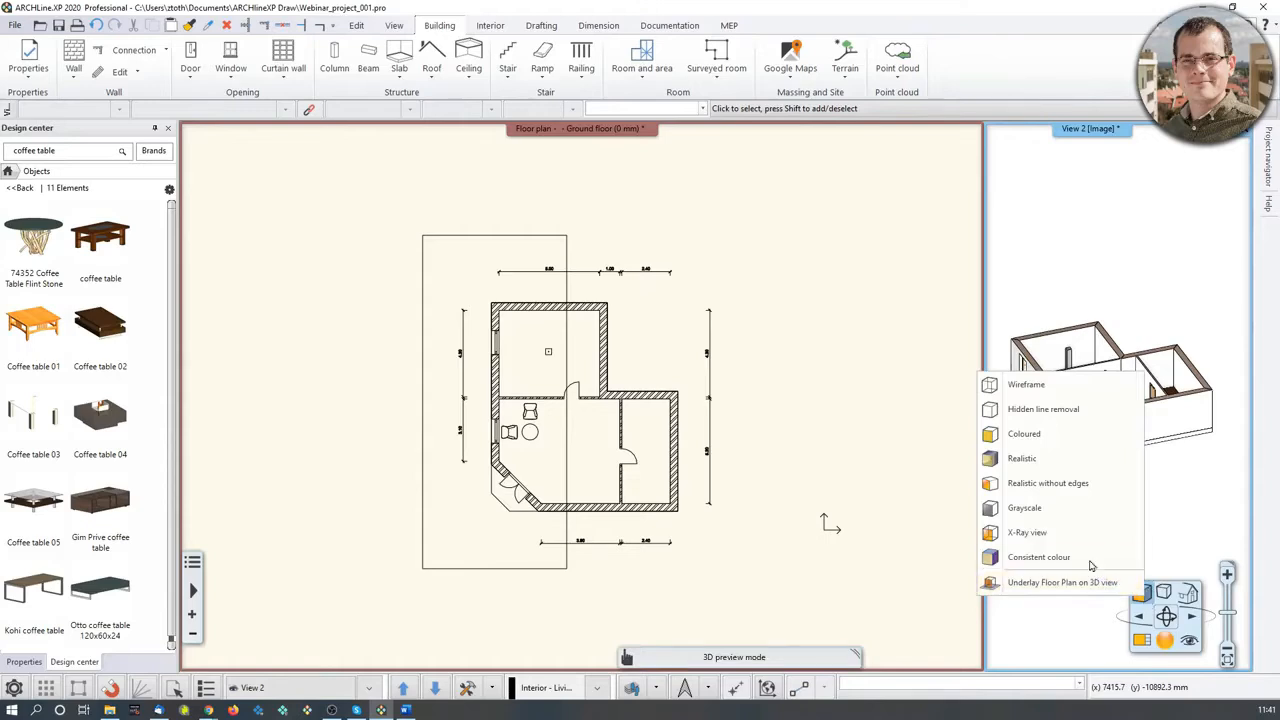
left_click(1097, 580)
left_click(1146, 594)
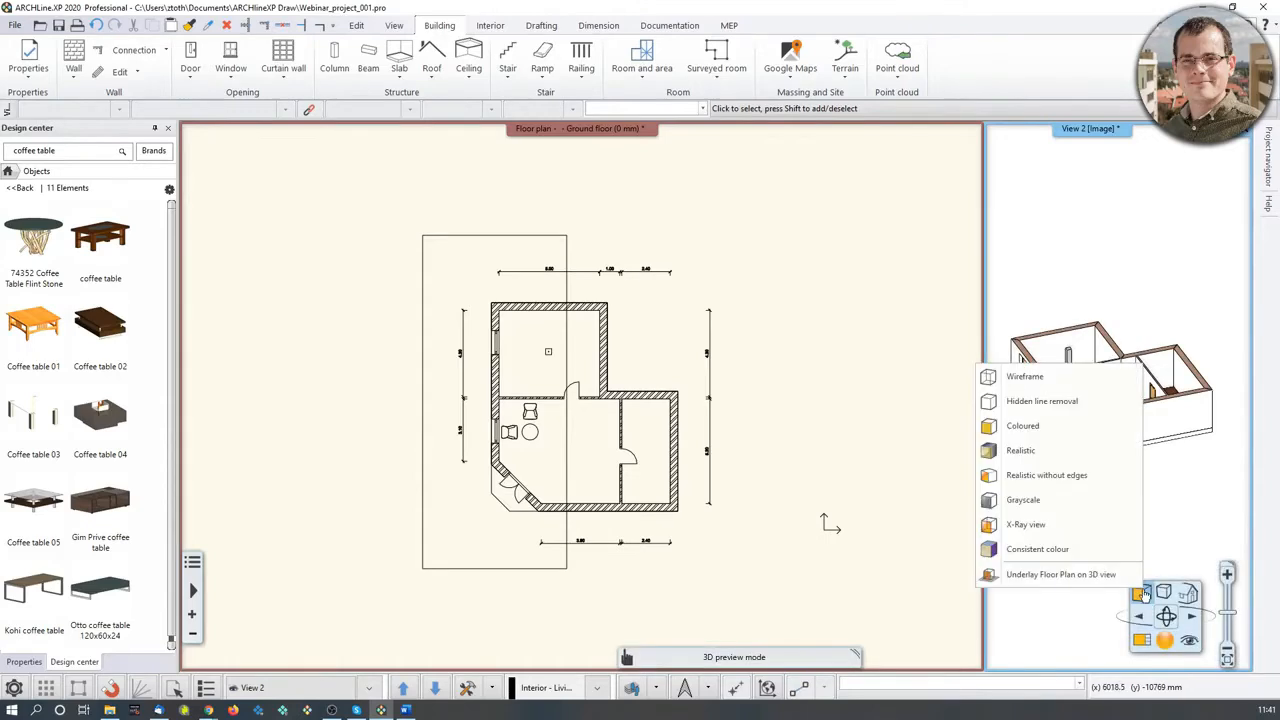
left_click(1065, 402)
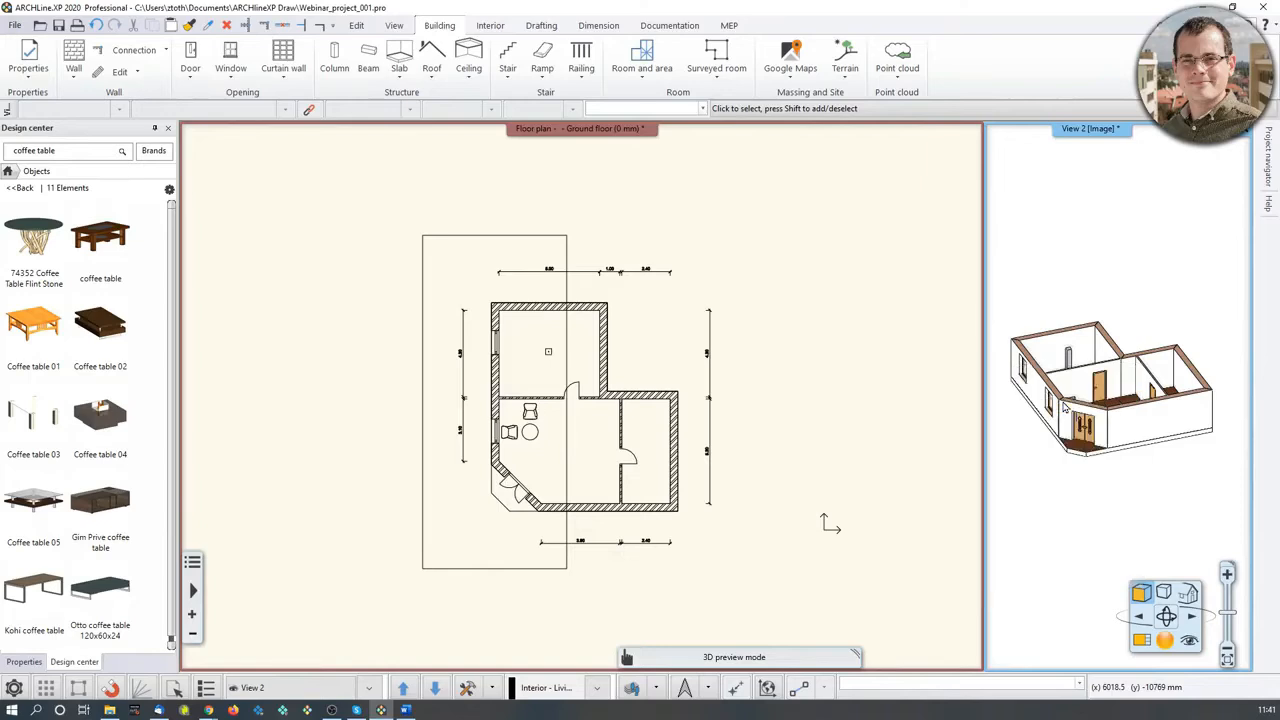
left_click(1140, 592)
left_click(1036, 386)
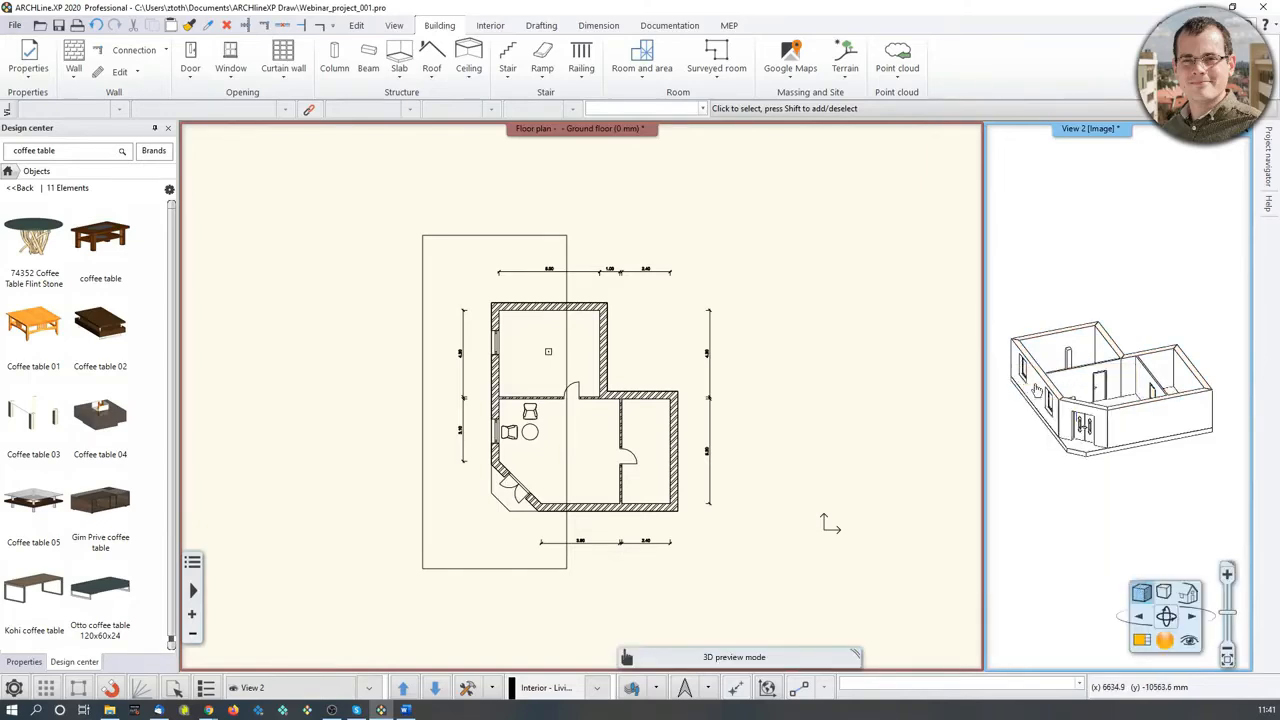
left_click(1138, 592)
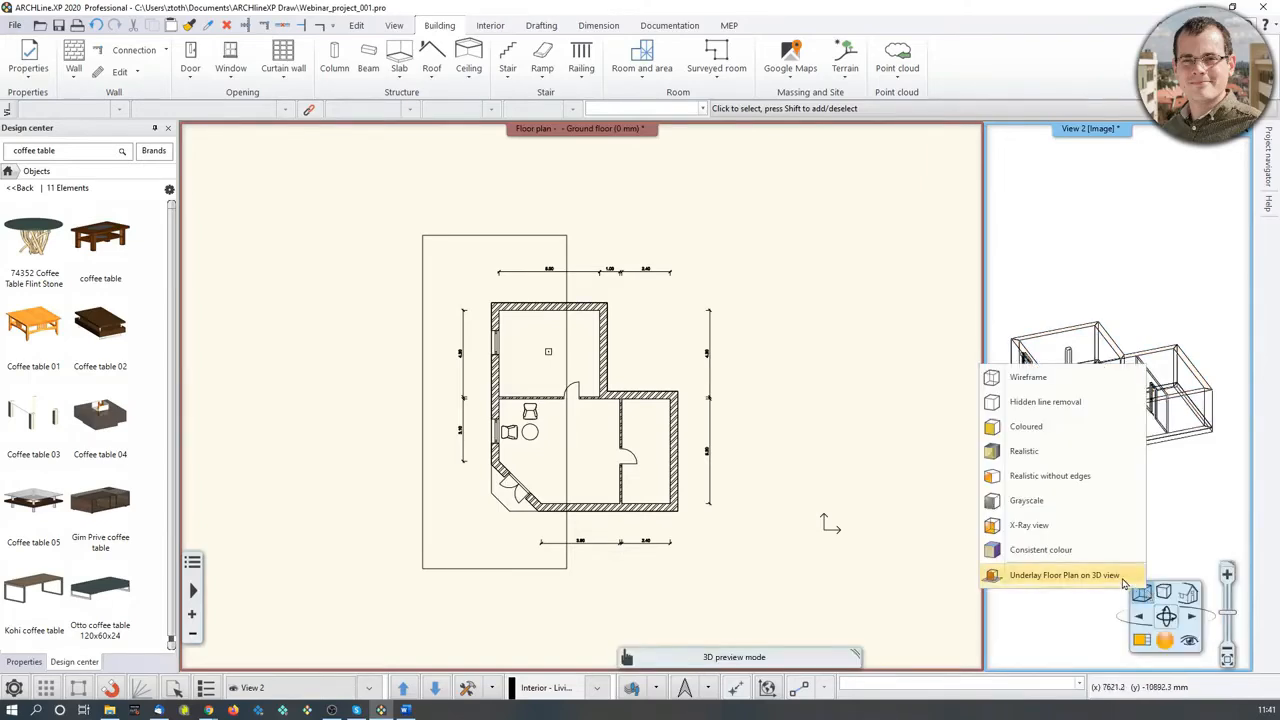
left_click(1088, 550)
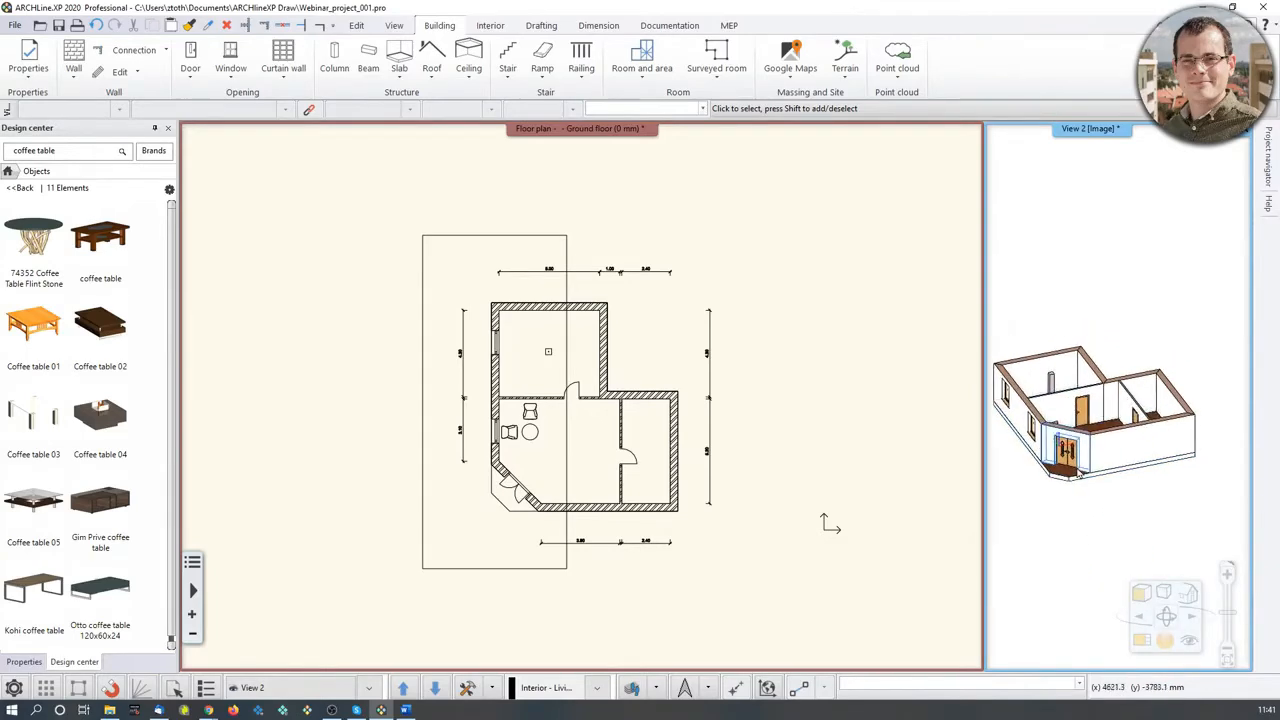
Underlay the floor plan on the 3D view in X-ray style and move the underlay beside the building model.
left_click(1143, 594)
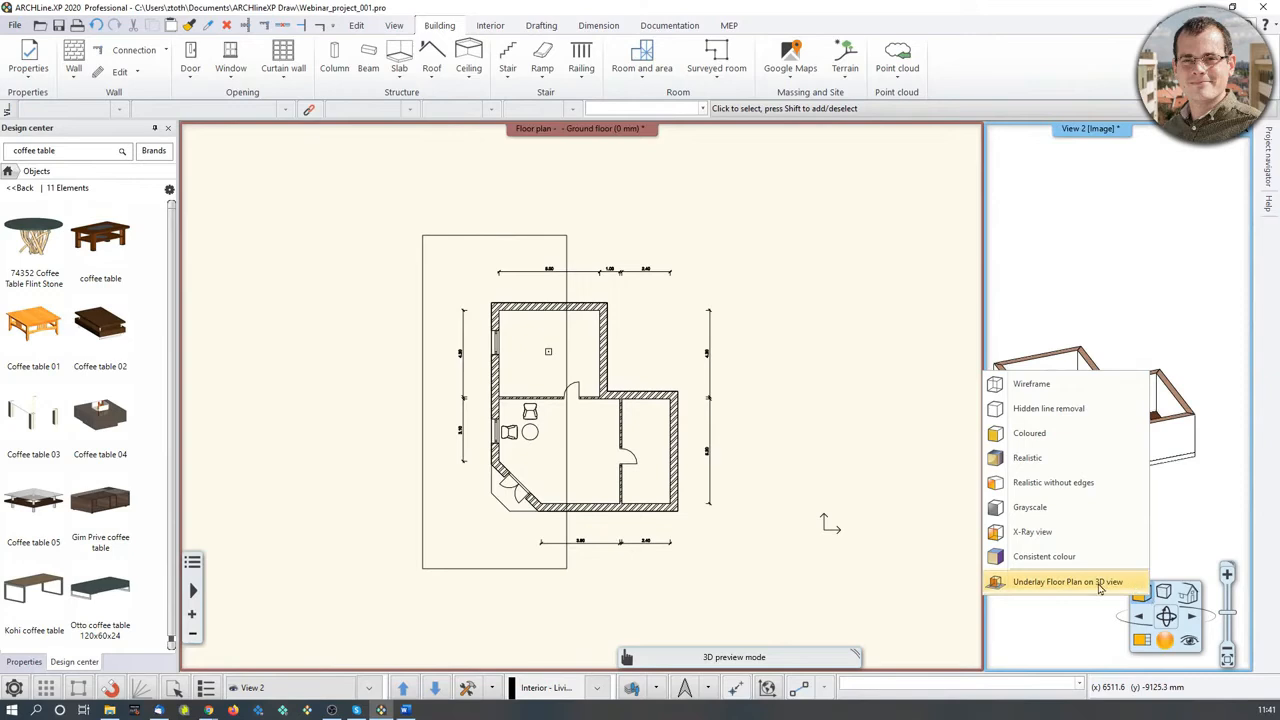
left_click(1098, 583)
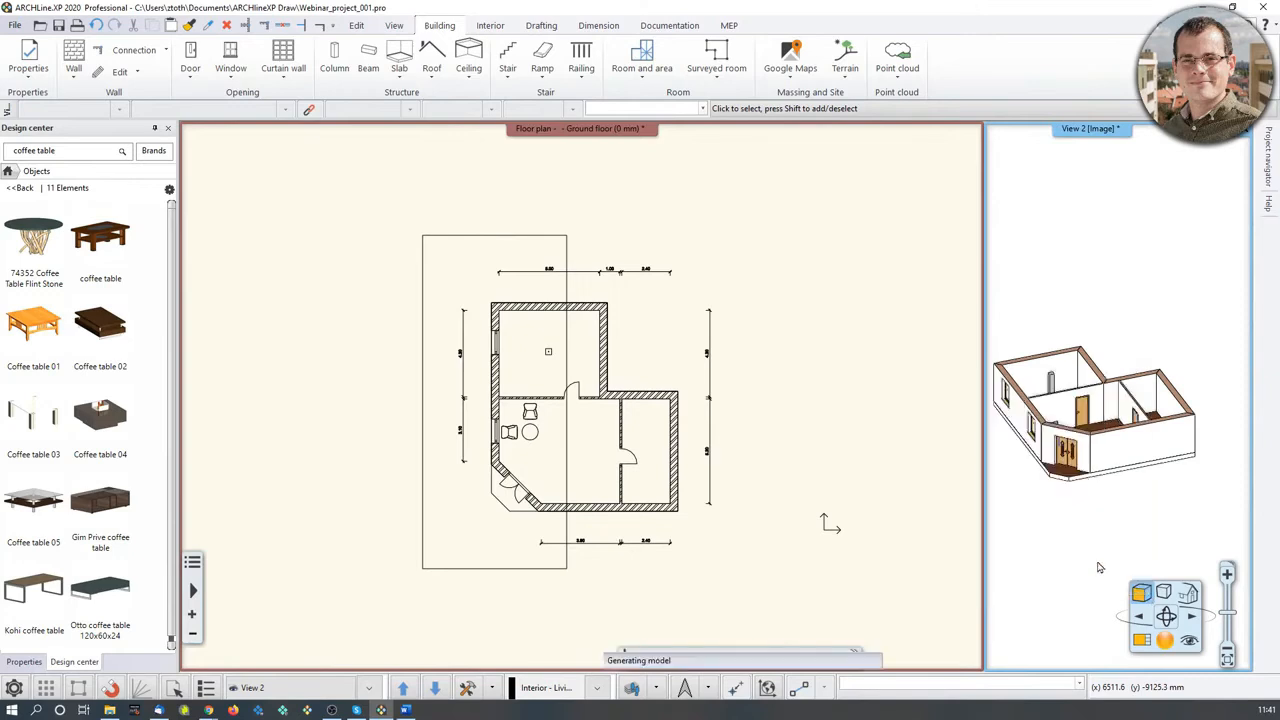
left_click(1085, 498)
left_click(1111, 414)
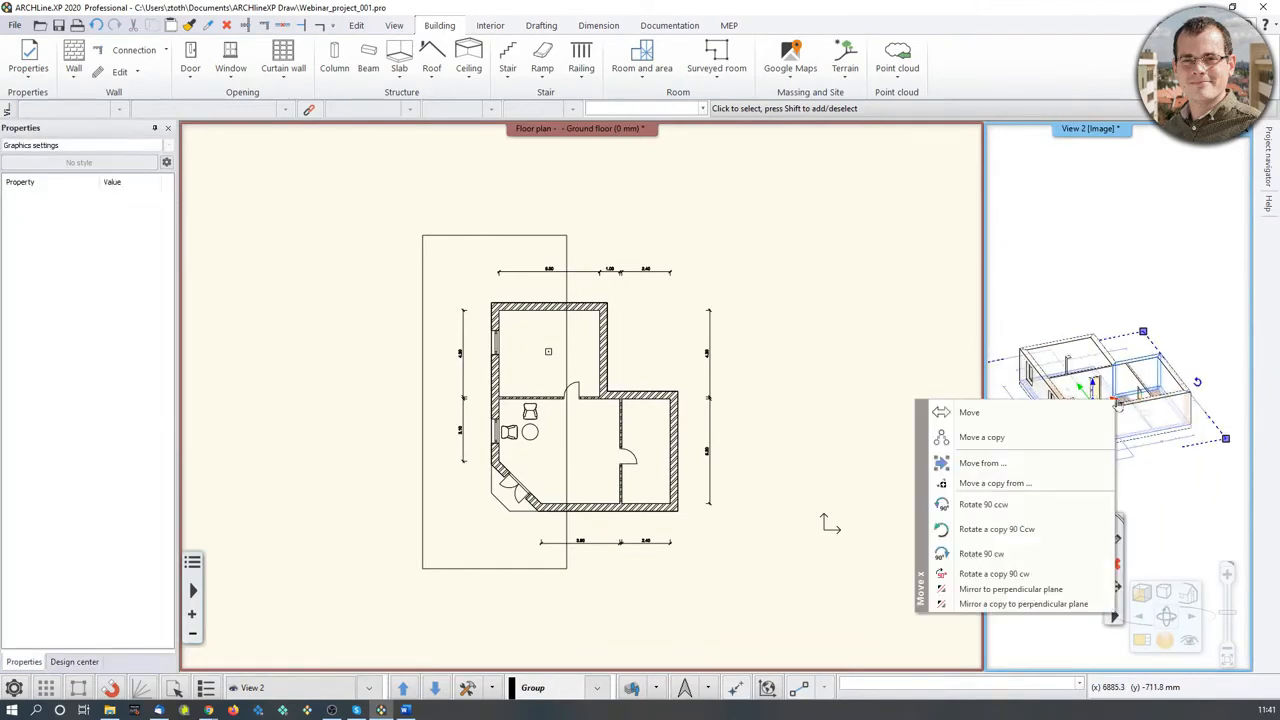
left_click(1105, 413)
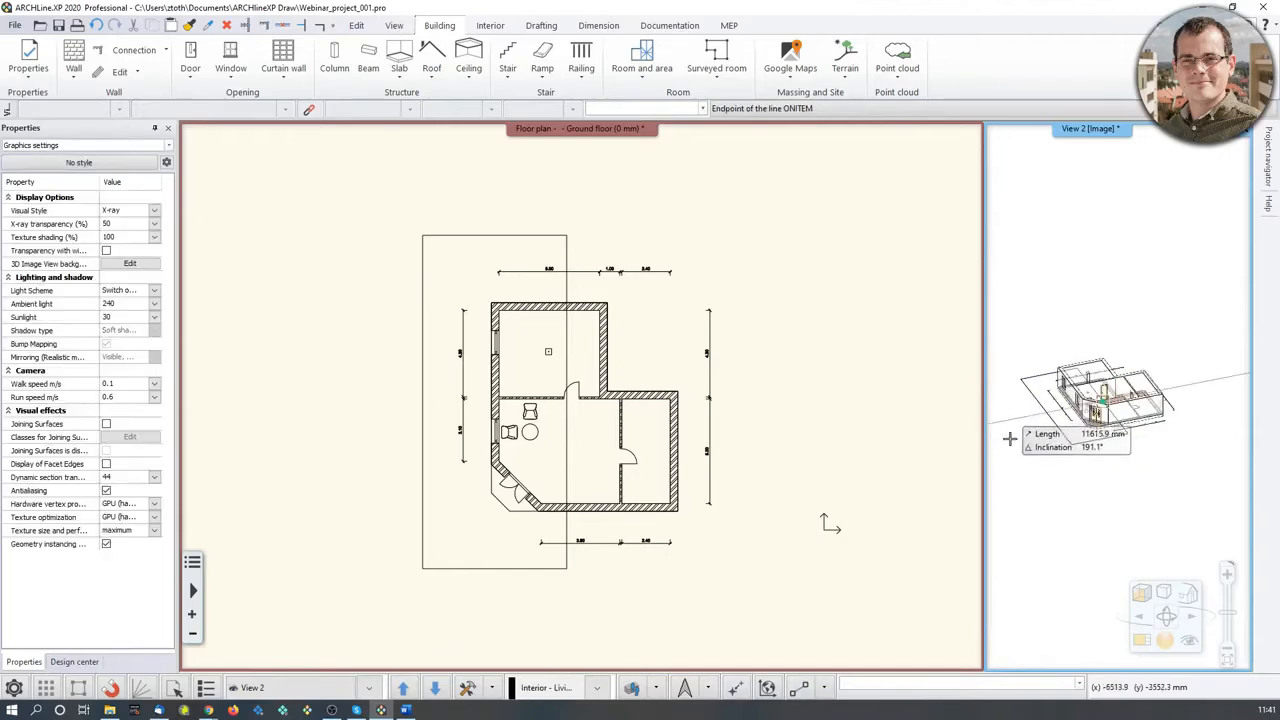
left_click(1067, 452)
Make the 3D view the main view and examine the X-ray model together with the floor plan beside it.
middle_click_drag(1034, 457, 1104, 476)
scroll(1050, 474, "up", 3)
left_click(1162, 640)
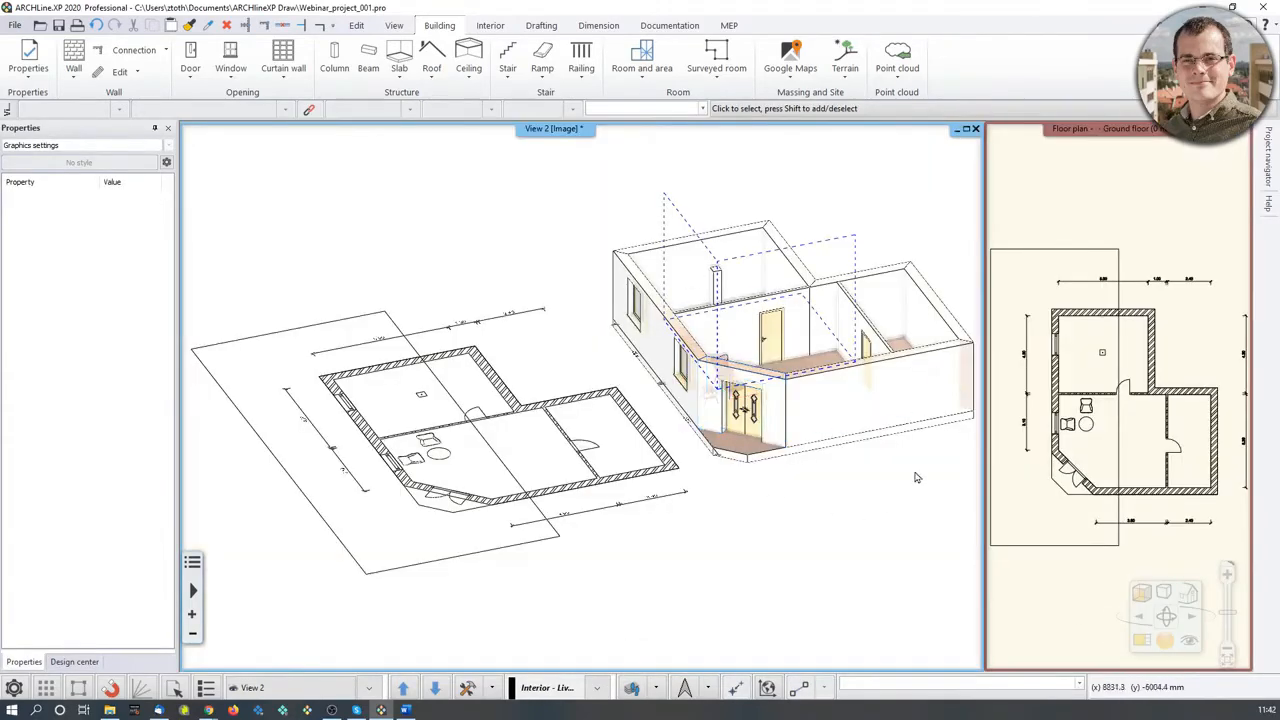
left_click(580, 178)
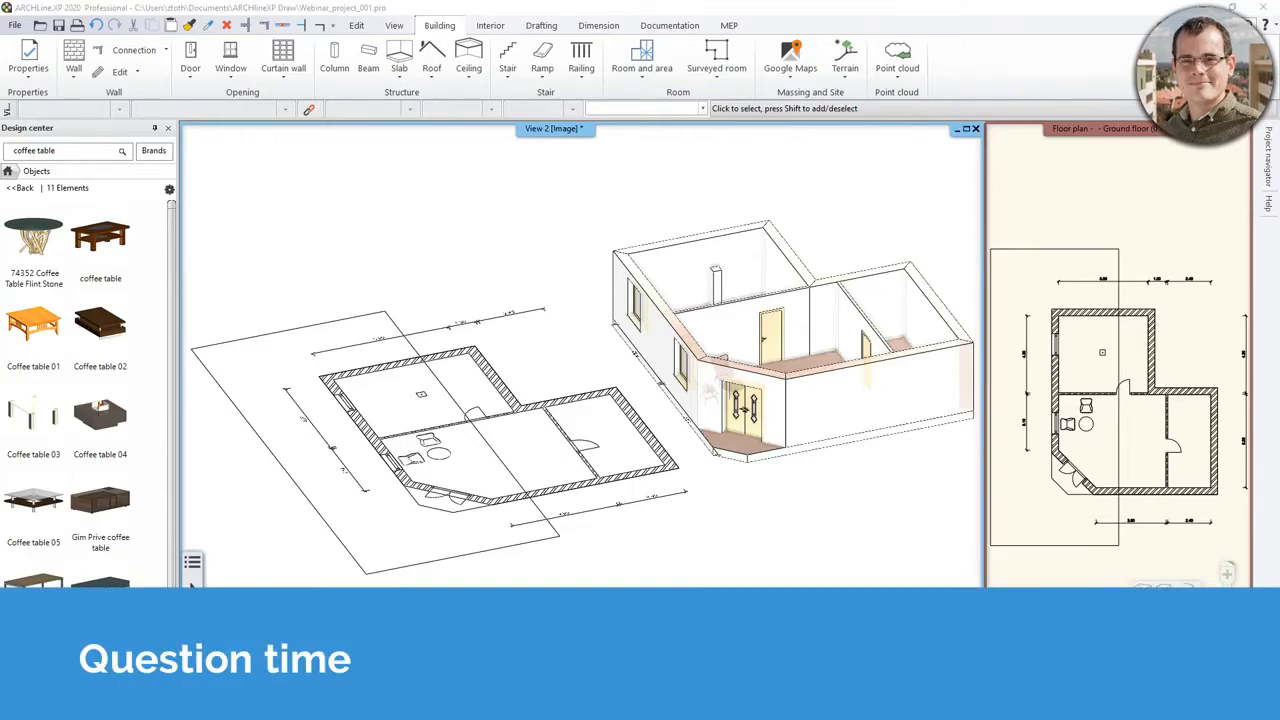
Bring the floor plan back into the main pane in place of the 3D view.
middle_click_drag(1115, 569, 1111, 584)
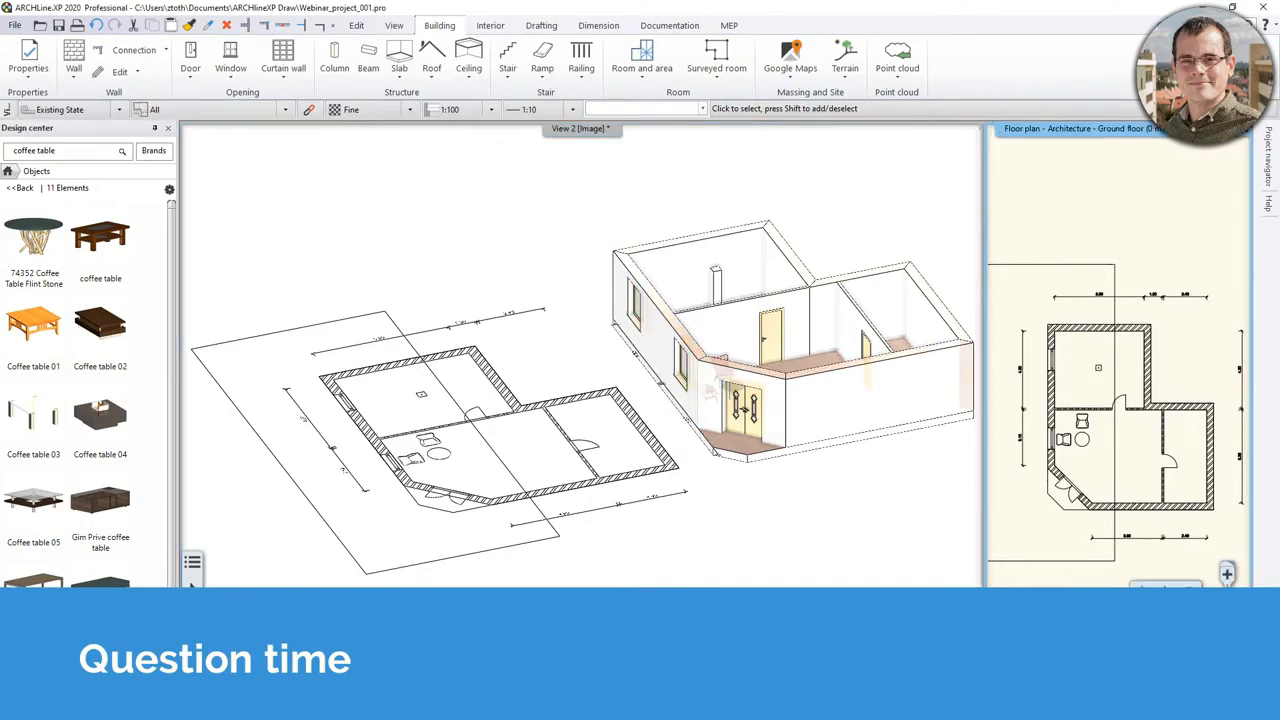
left_click(1165, 584)
scroll(580, 420, "down", 2)
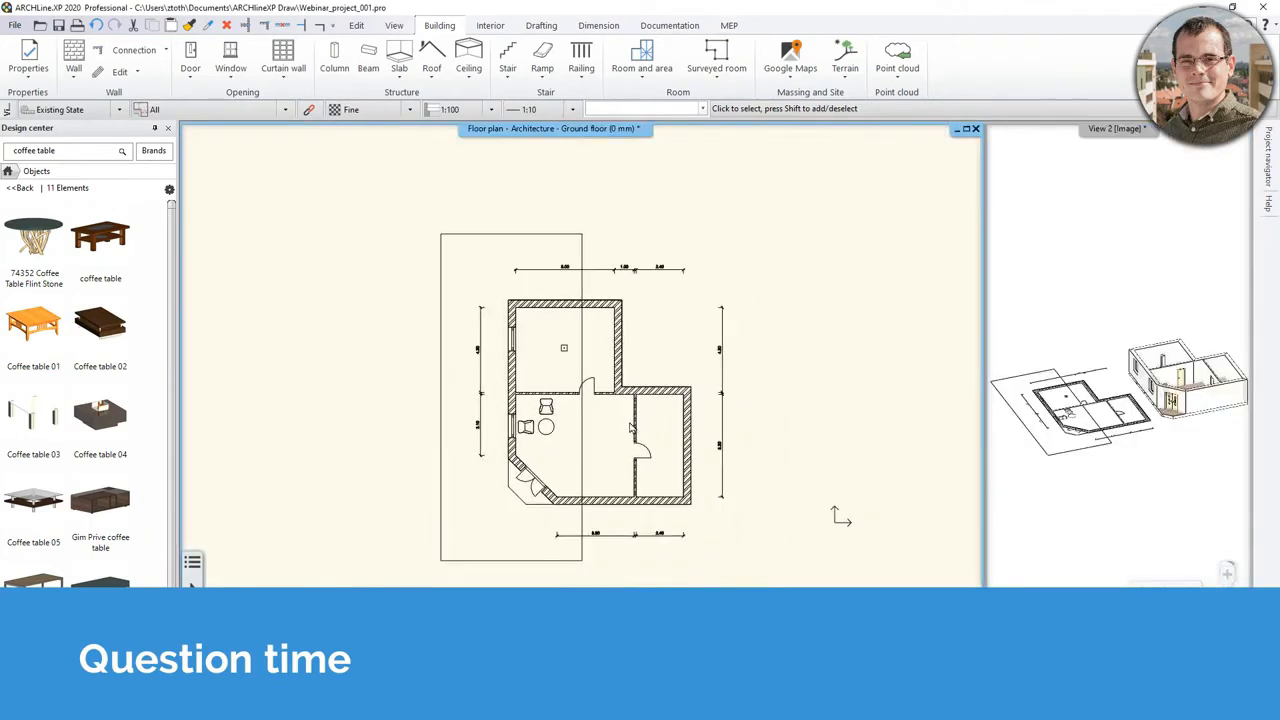
middle_click_drag(733, 367, 629, 345)
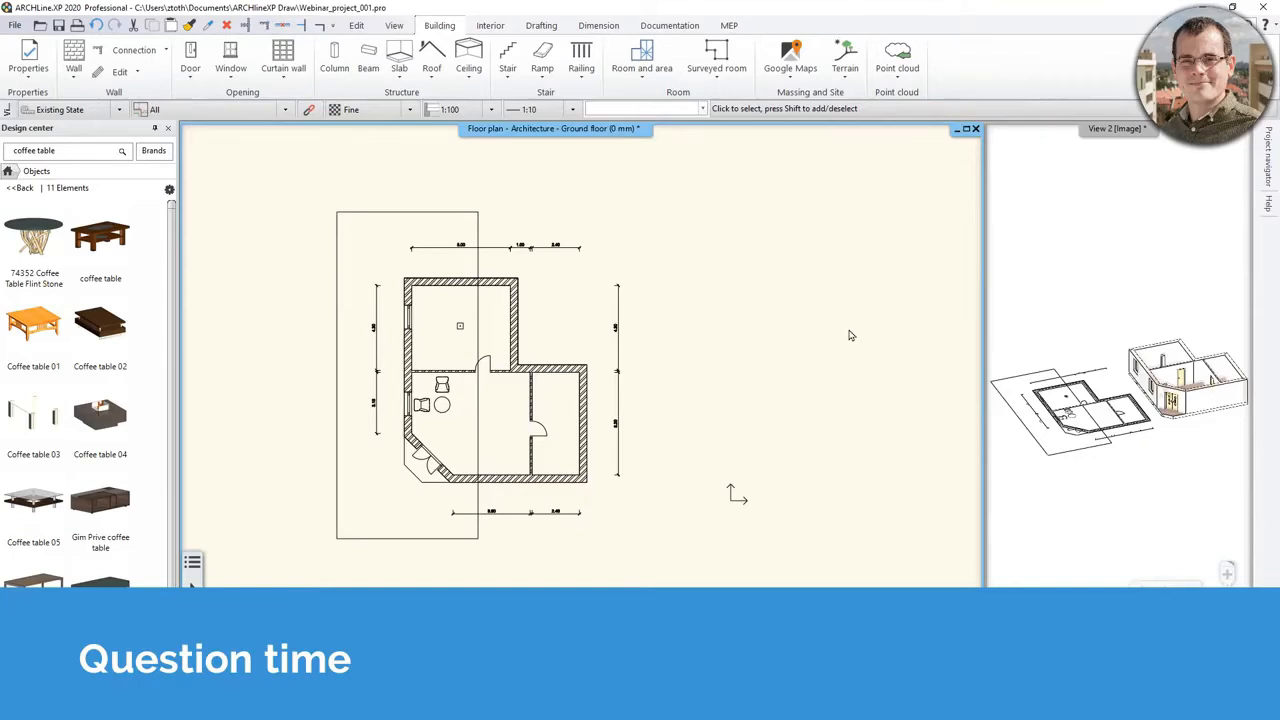
middle_click_drag(811, 380, 766, 388)
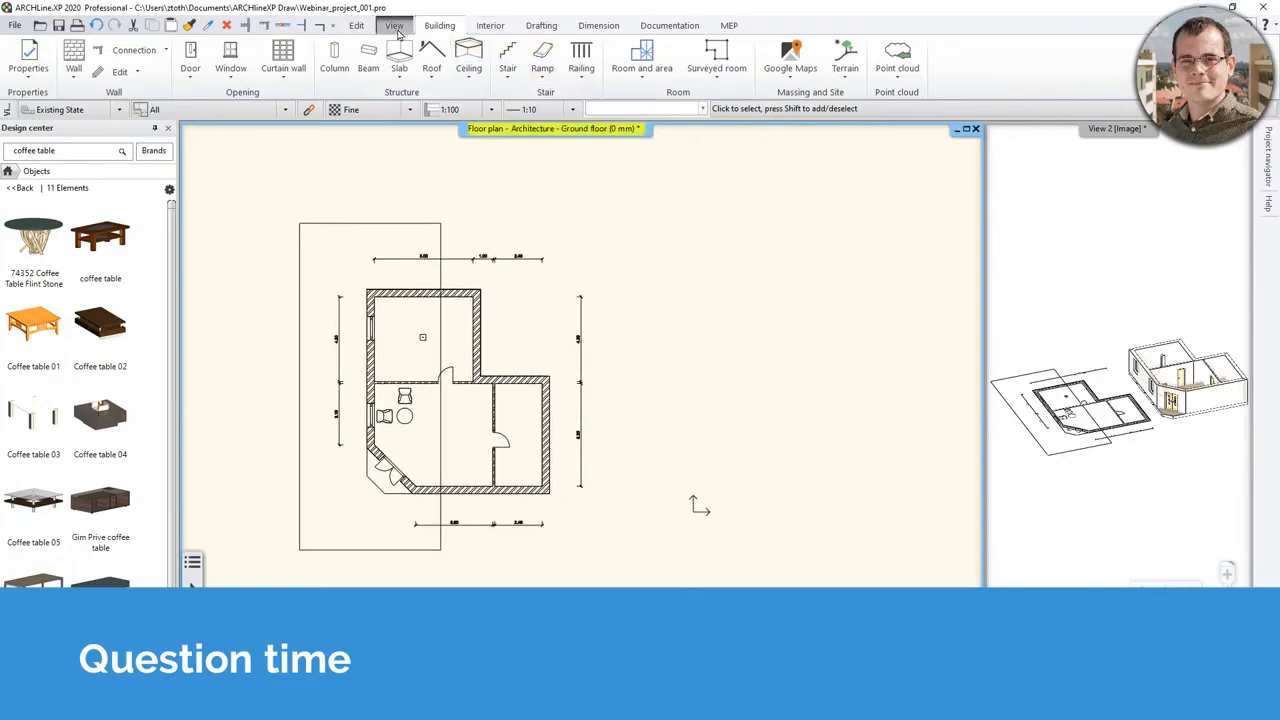
Try to draw a Simple line in the floor plan starting at the coordinate origin.
left_click(541, 25)
left_click(104, 58)
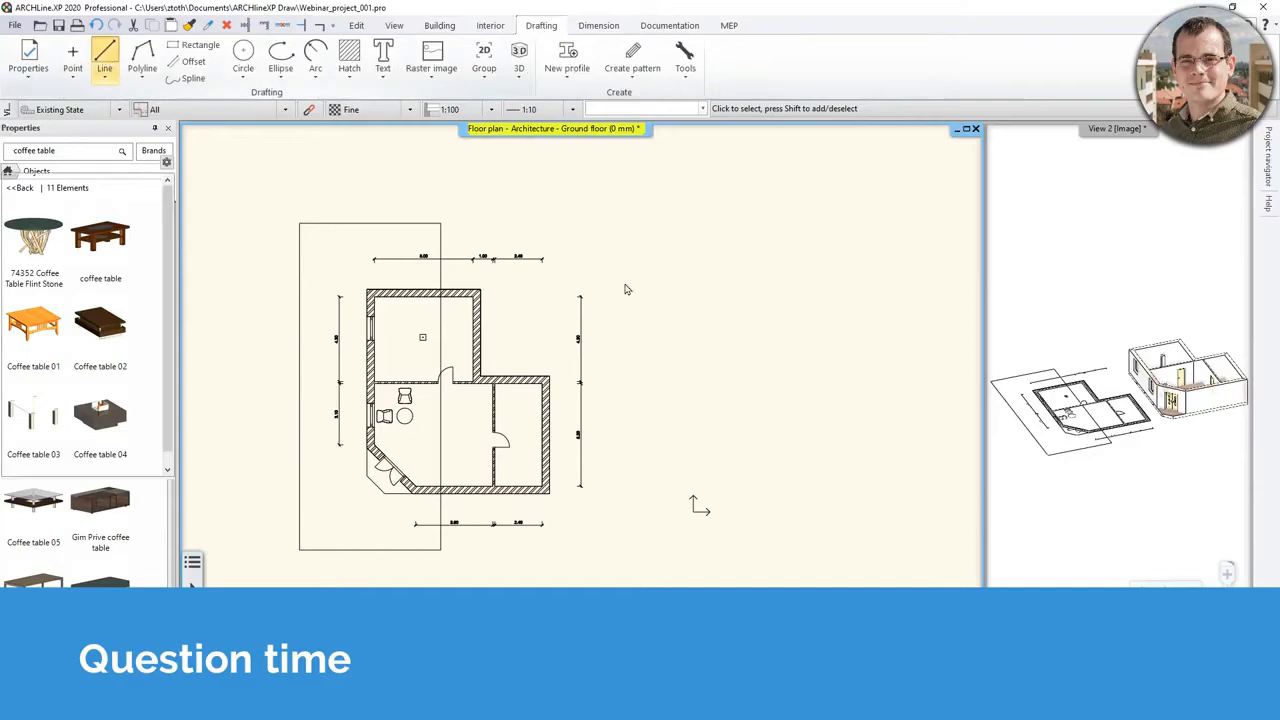
type("d")
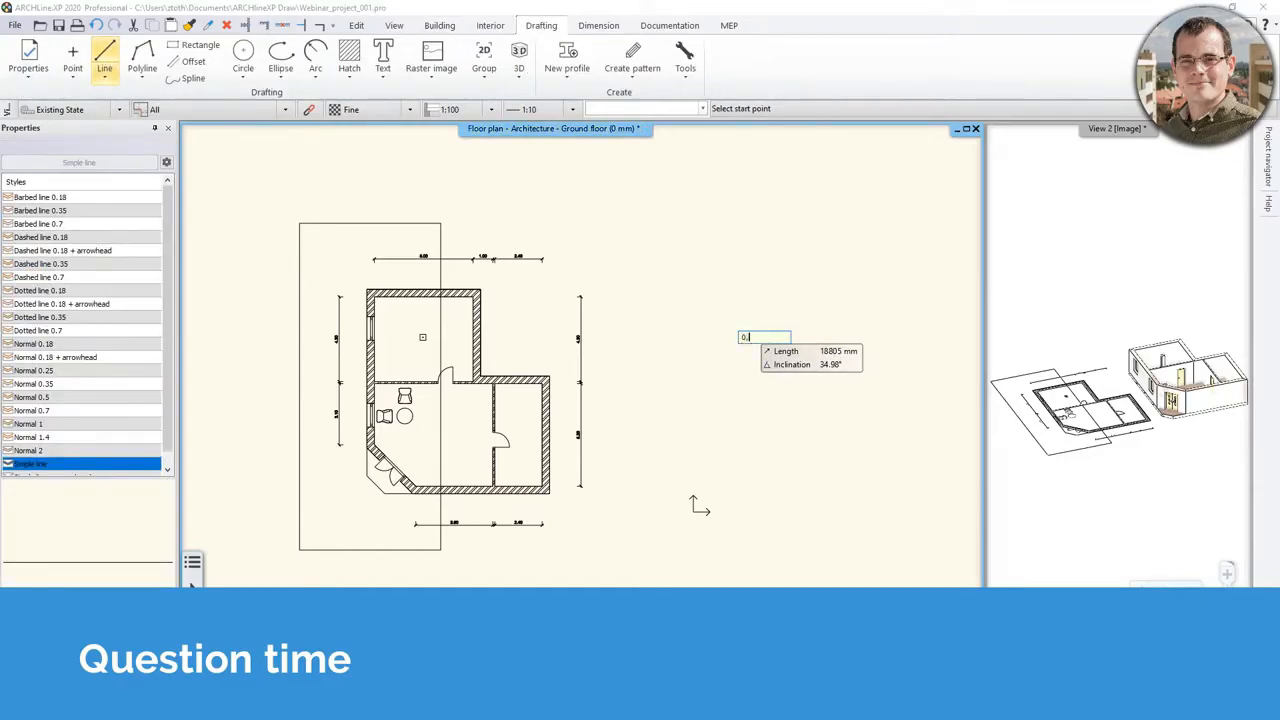
key("Return")
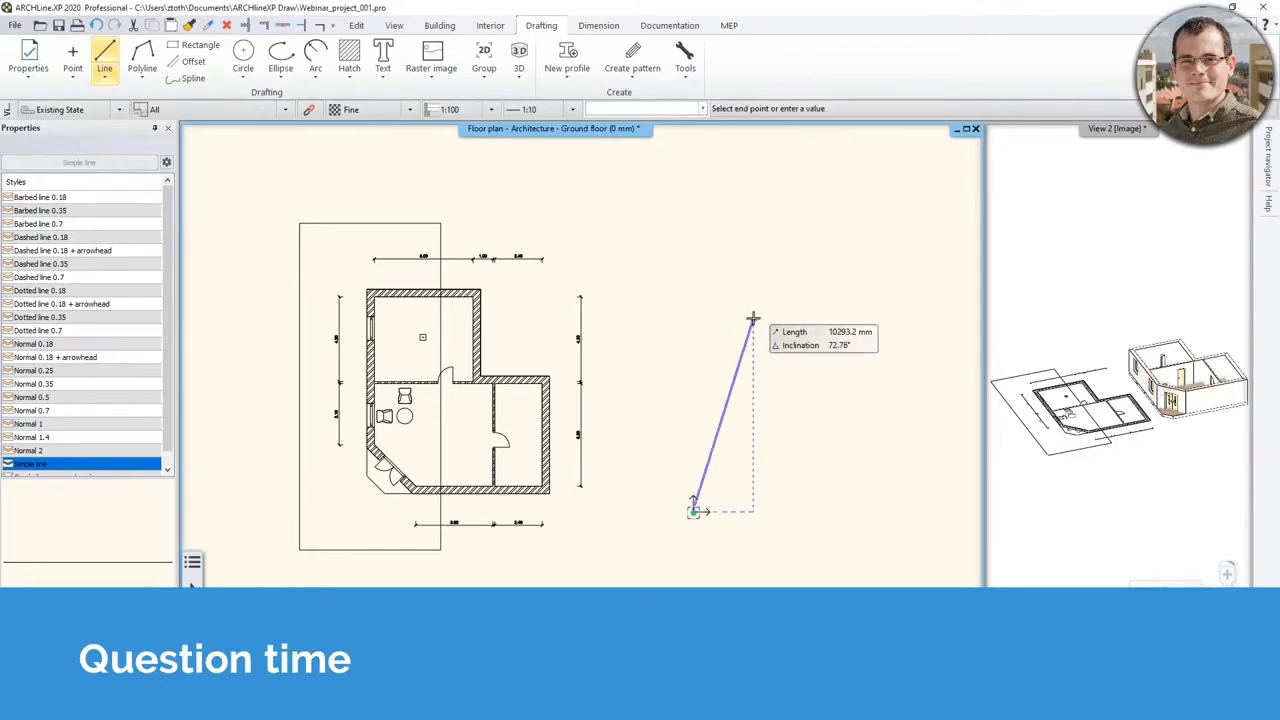
scroll(703, 437, "up", 3)
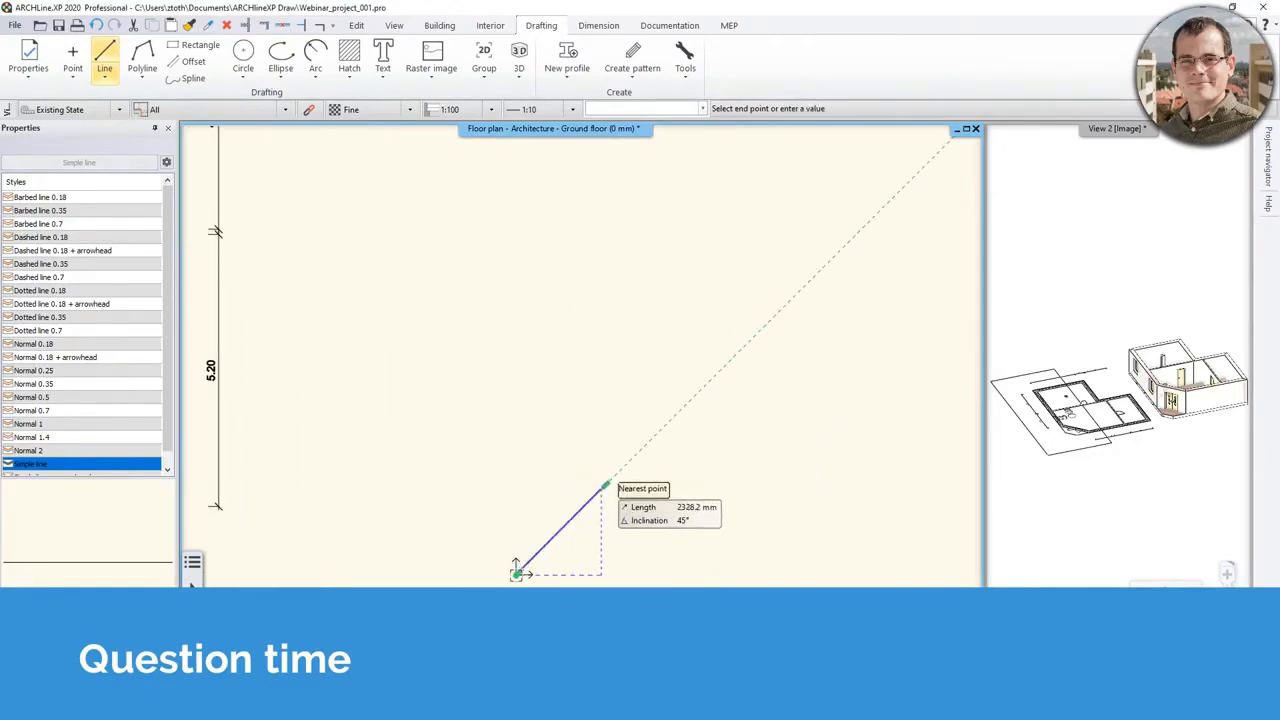
key("Escape")
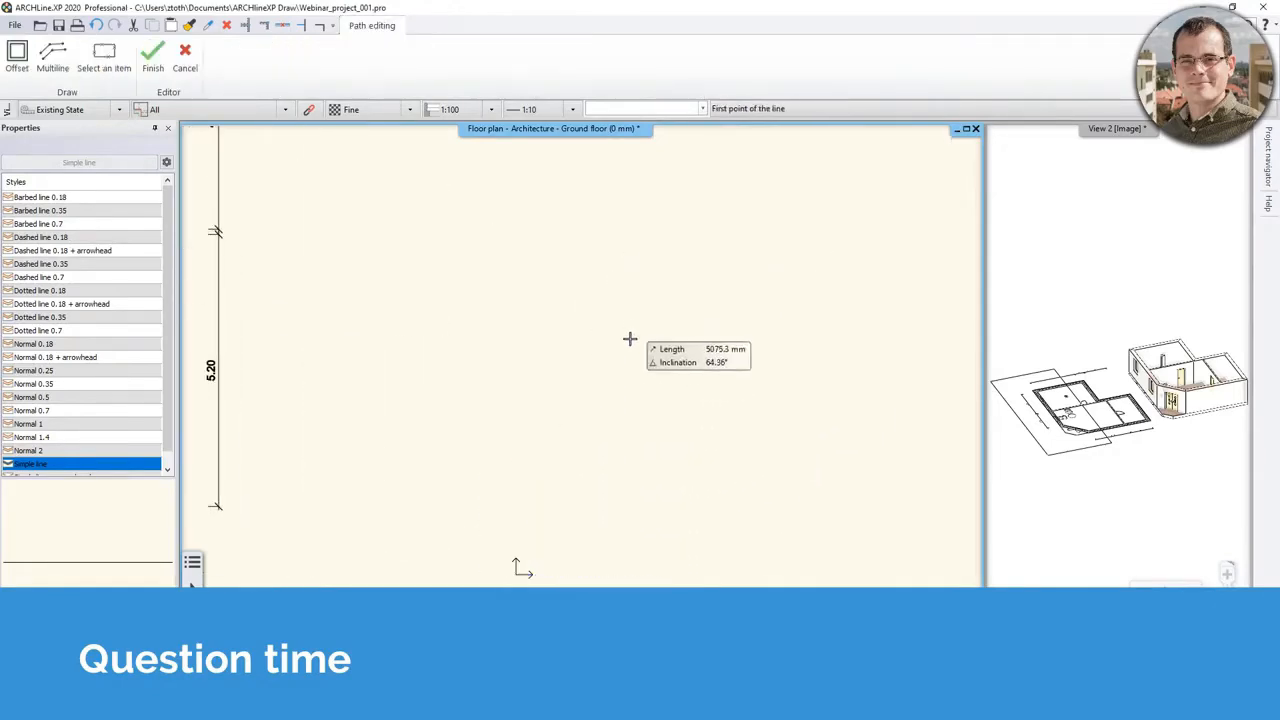
Leave the line command and relocate the project origin to the lower-right outer corner of the building, accepting the change.
key("Escape")
scroll(597, 460, "down", 2)
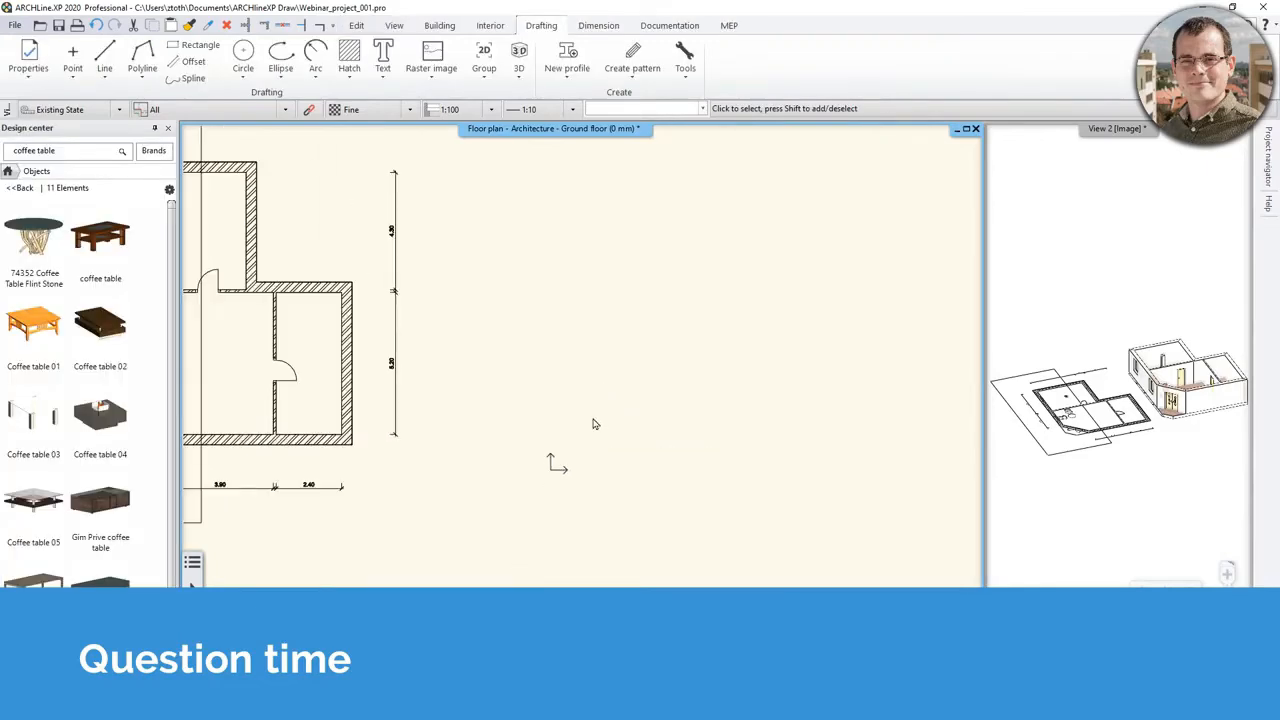
middle_click_drag(549, 417, 762, 445)
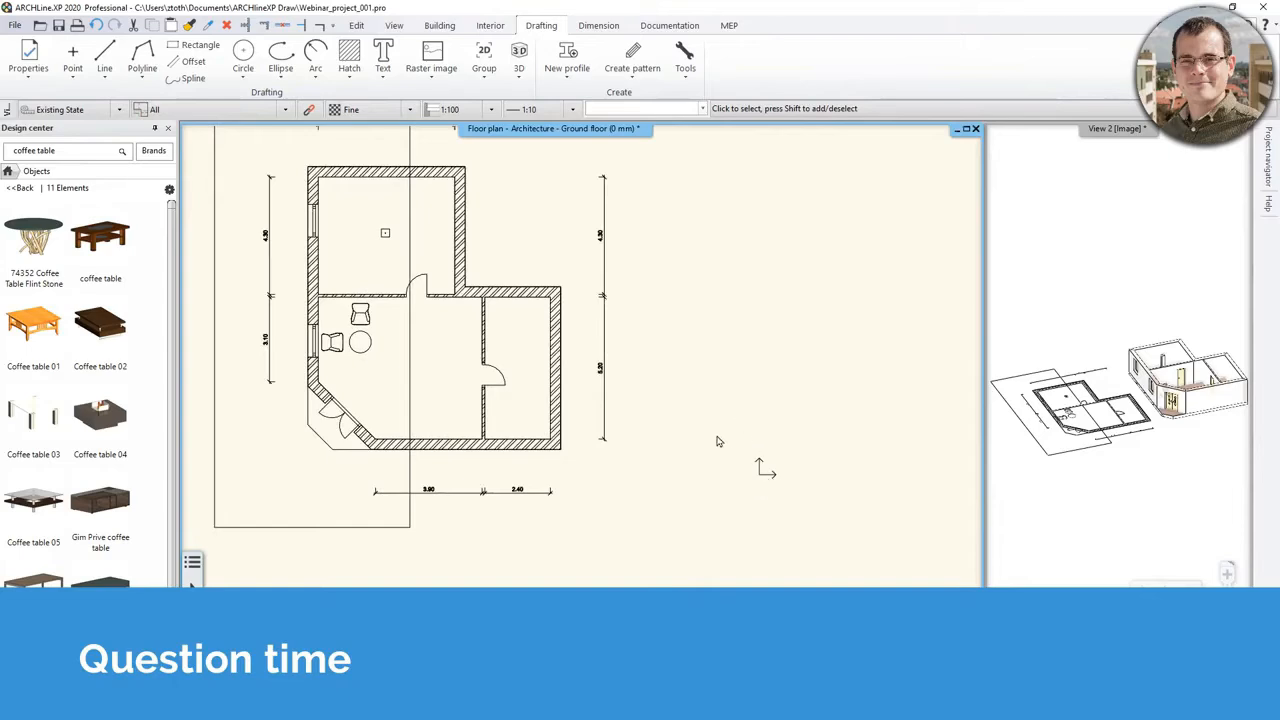
middle_click_drag(768, 397, 769, 385)
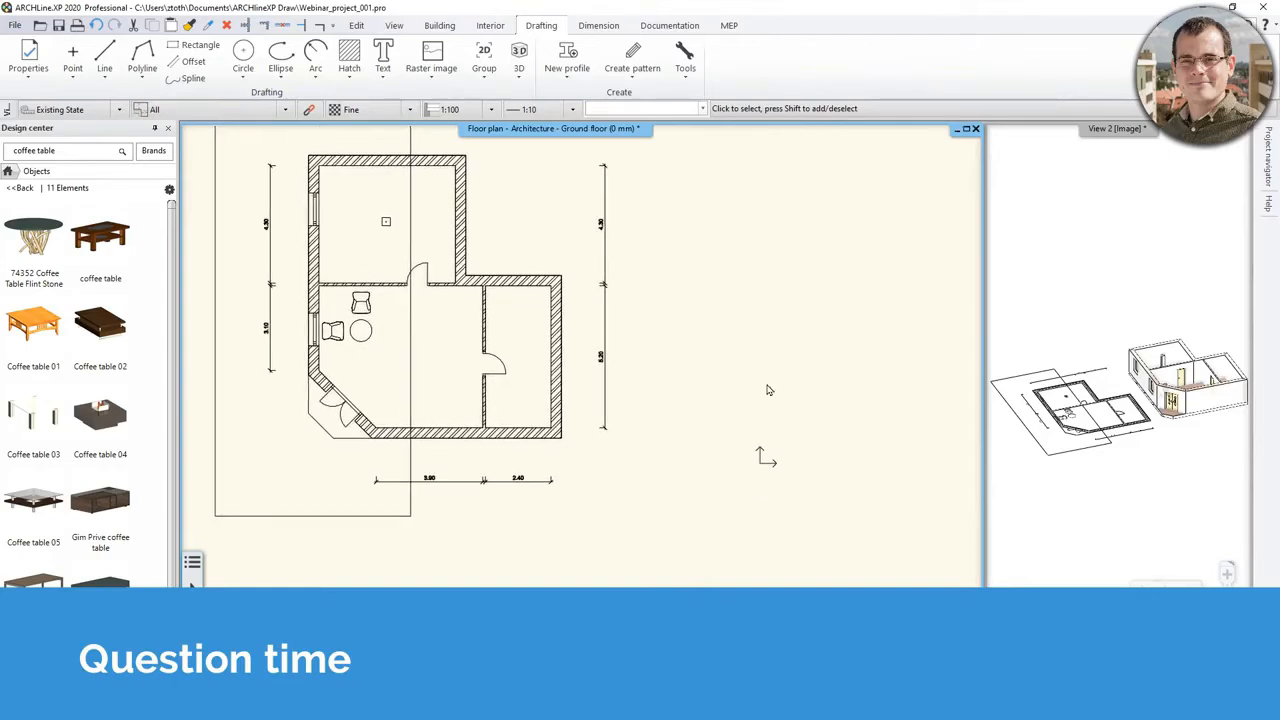
left_click(356, 25)
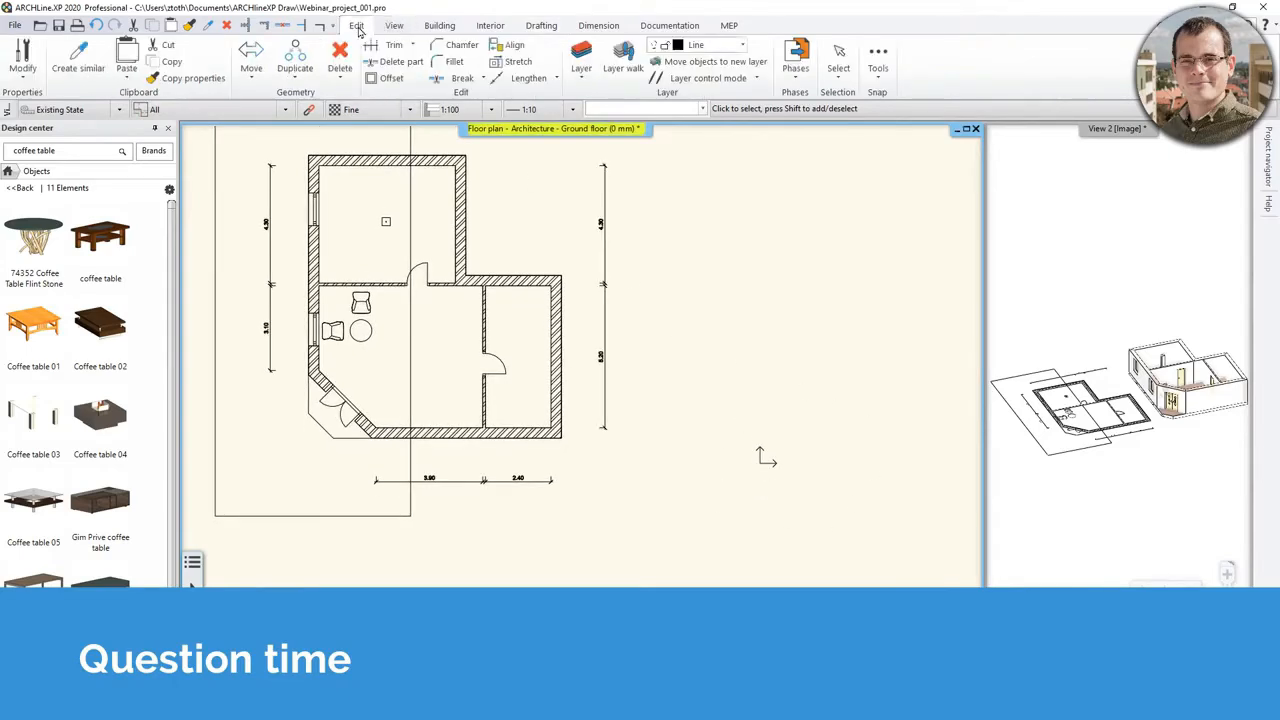
left_click(253, 76)
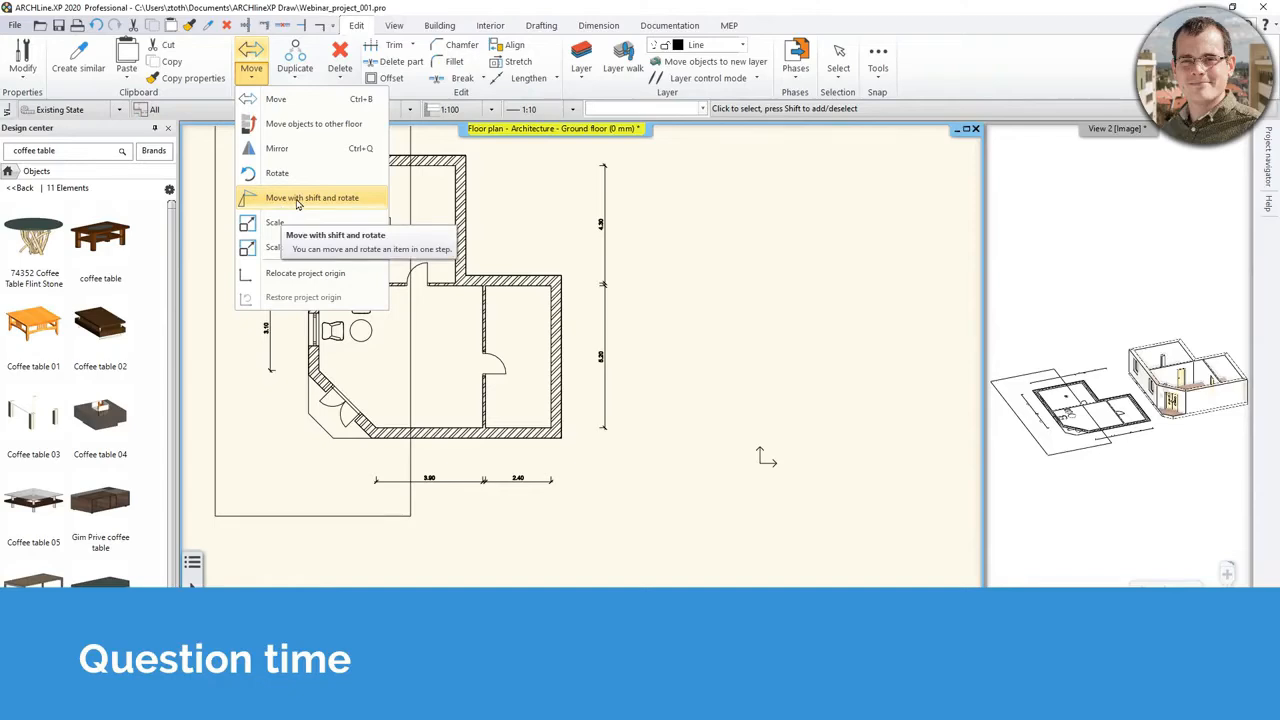
left_click(319, 276)
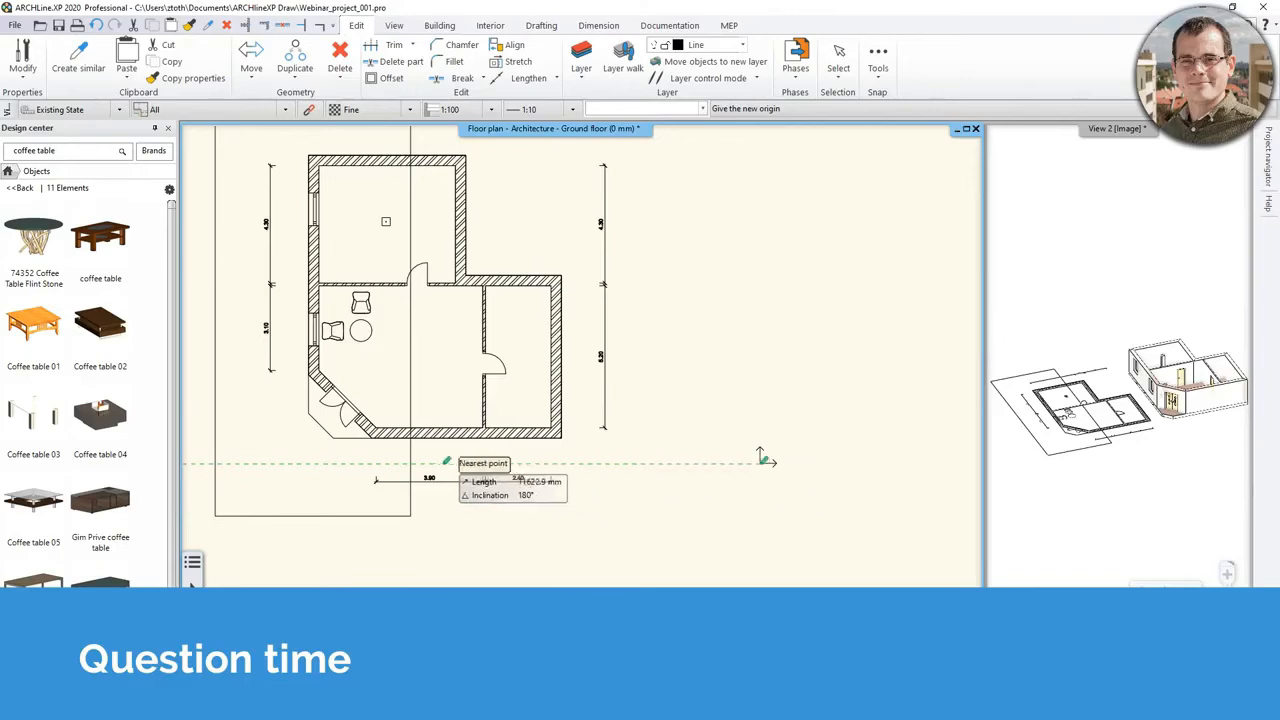
scroll(452, 460, "up", 2)
left_click(596, 407)
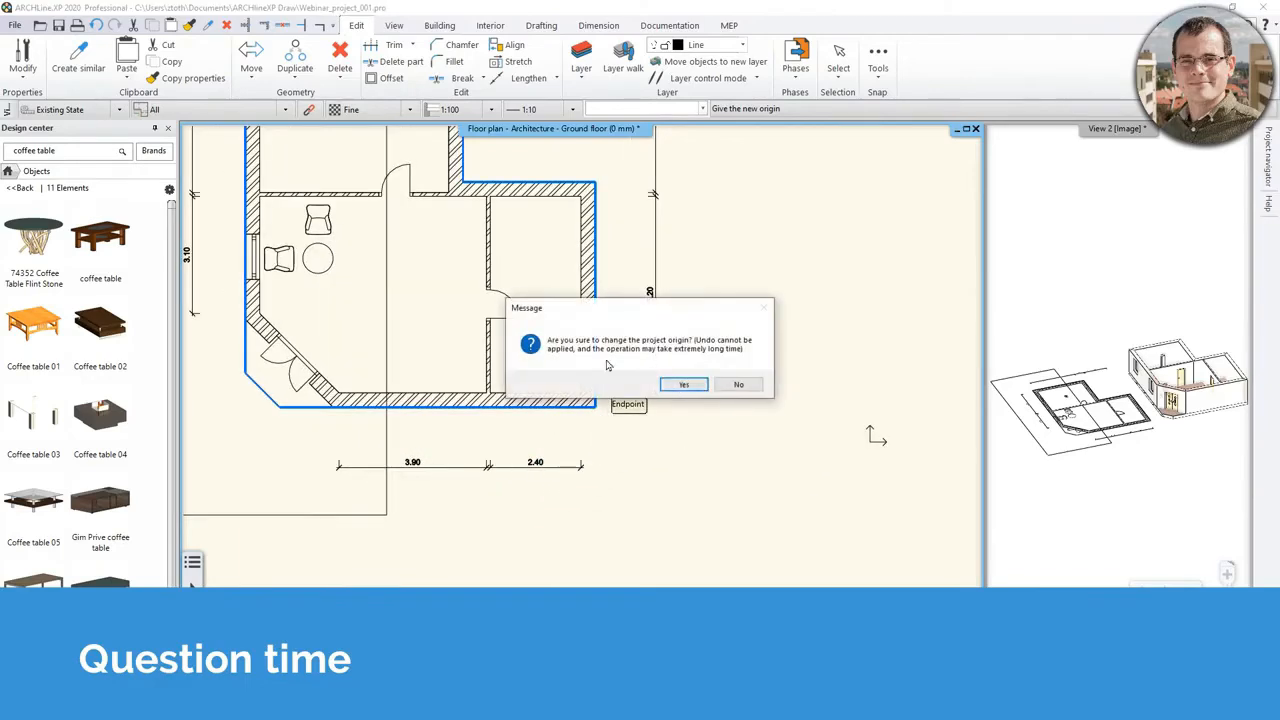
left_click(688, 386)
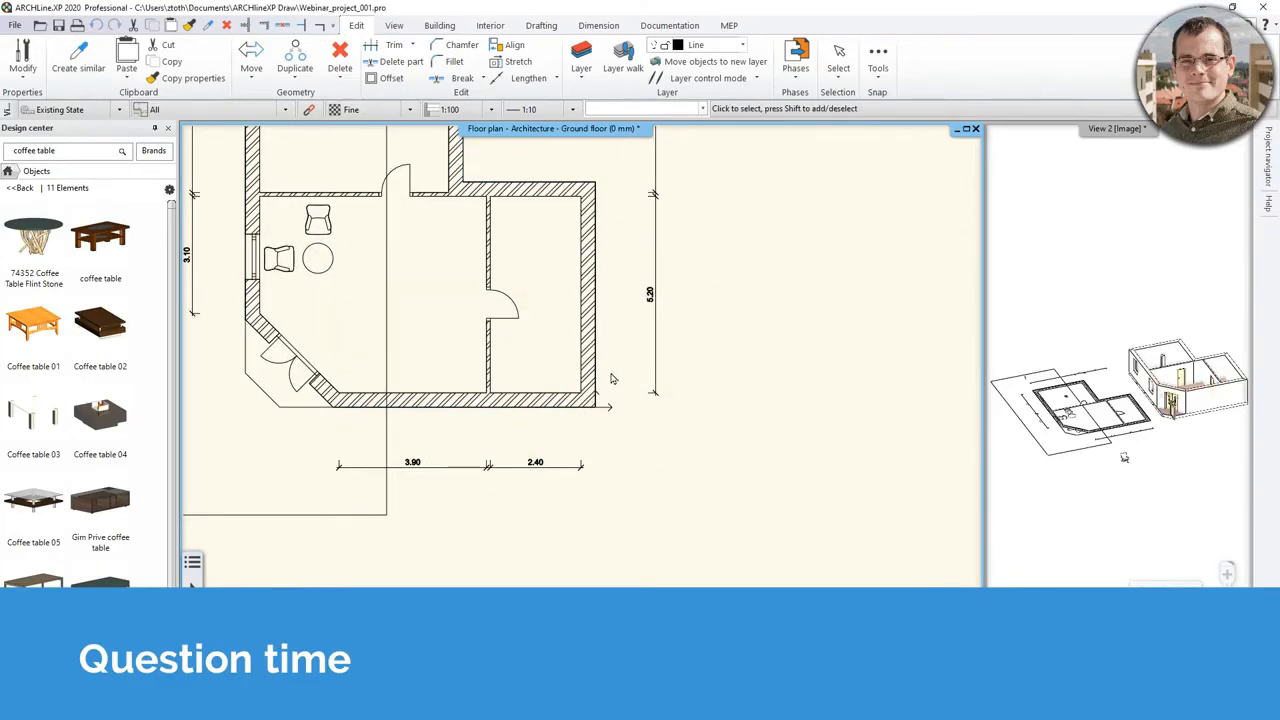
Try to draw a Simple line starting from the relocated project origin at the building corner.
left_click(541, 25)
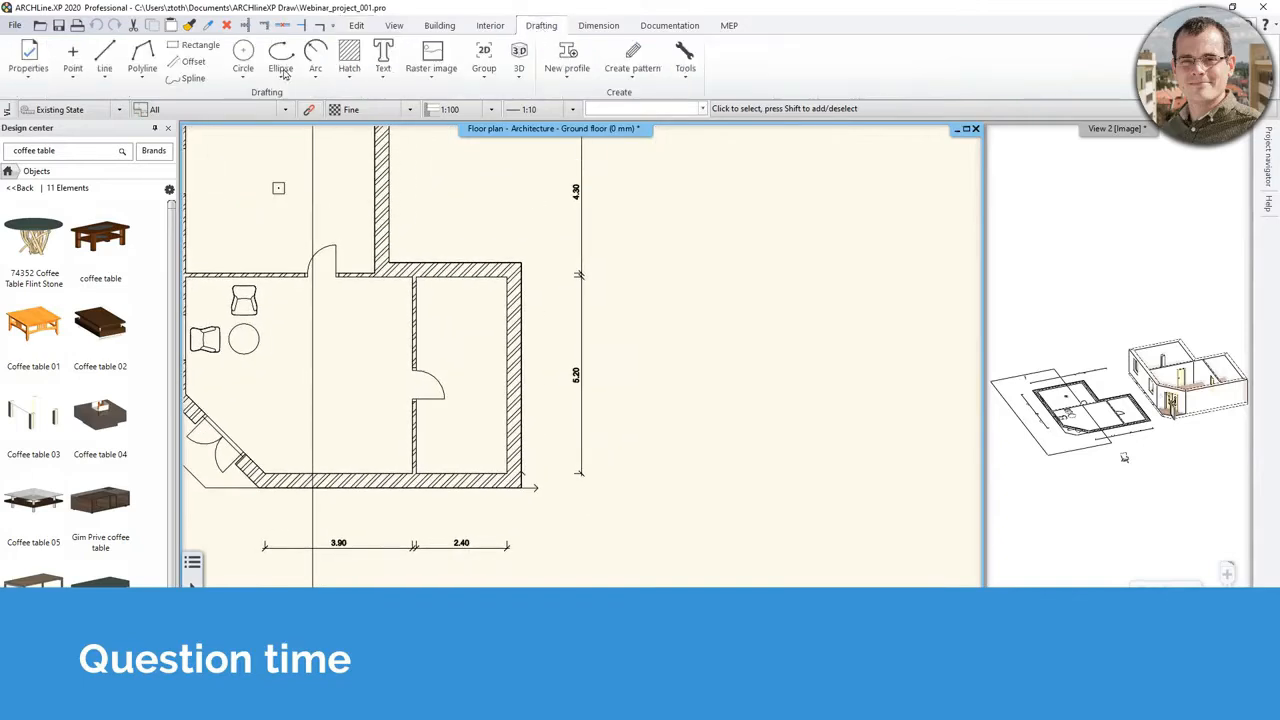
left_click(106, 56)
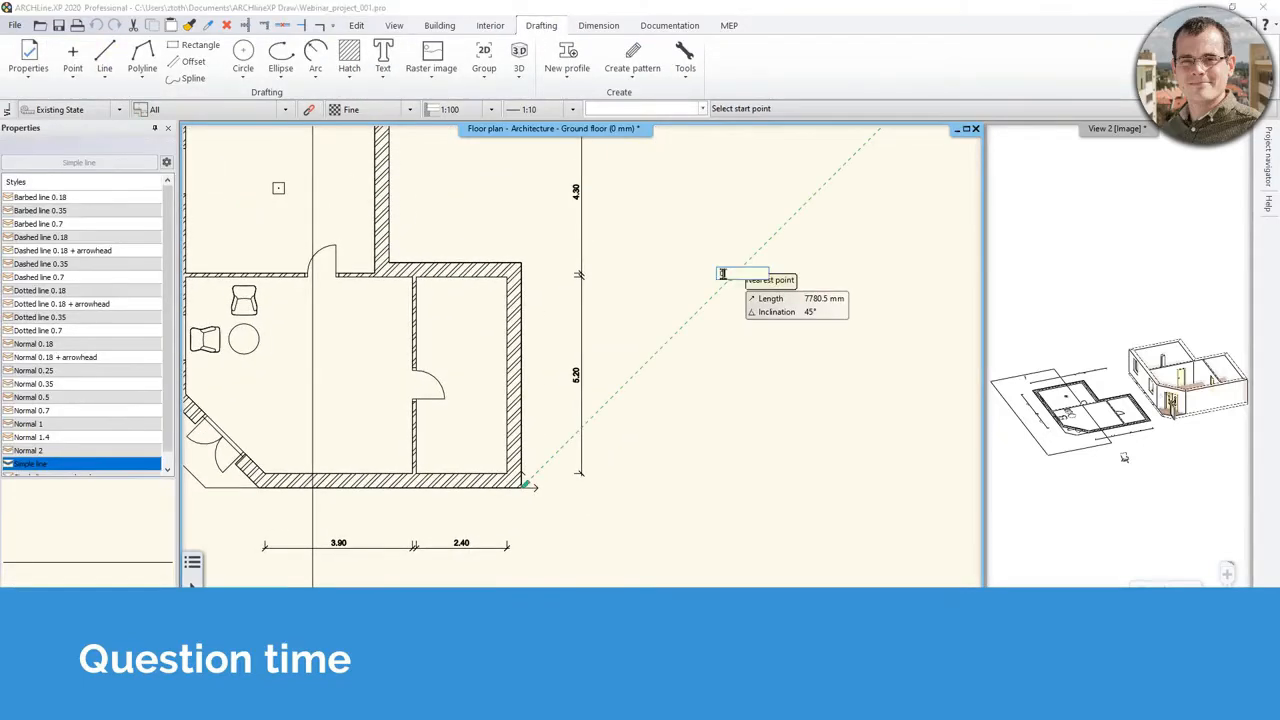
left_click(723, 273)
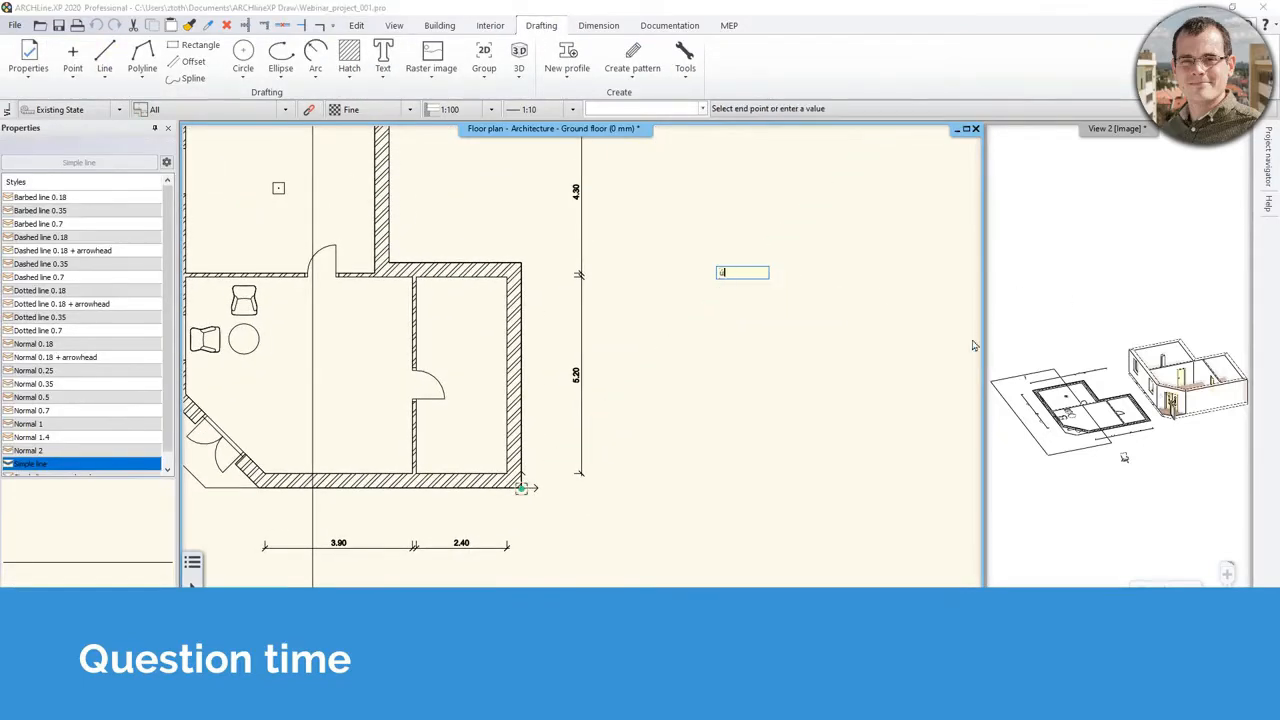
key("BackSpace")
key("Return")
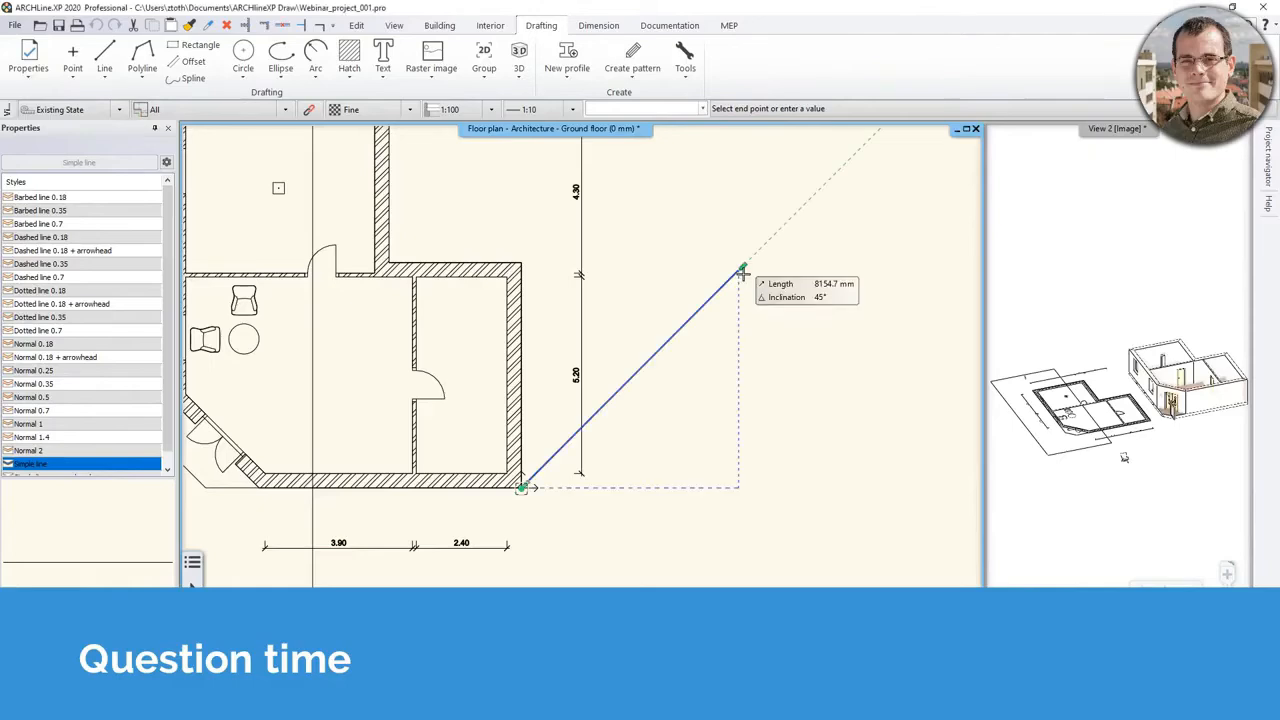
key("Escape")
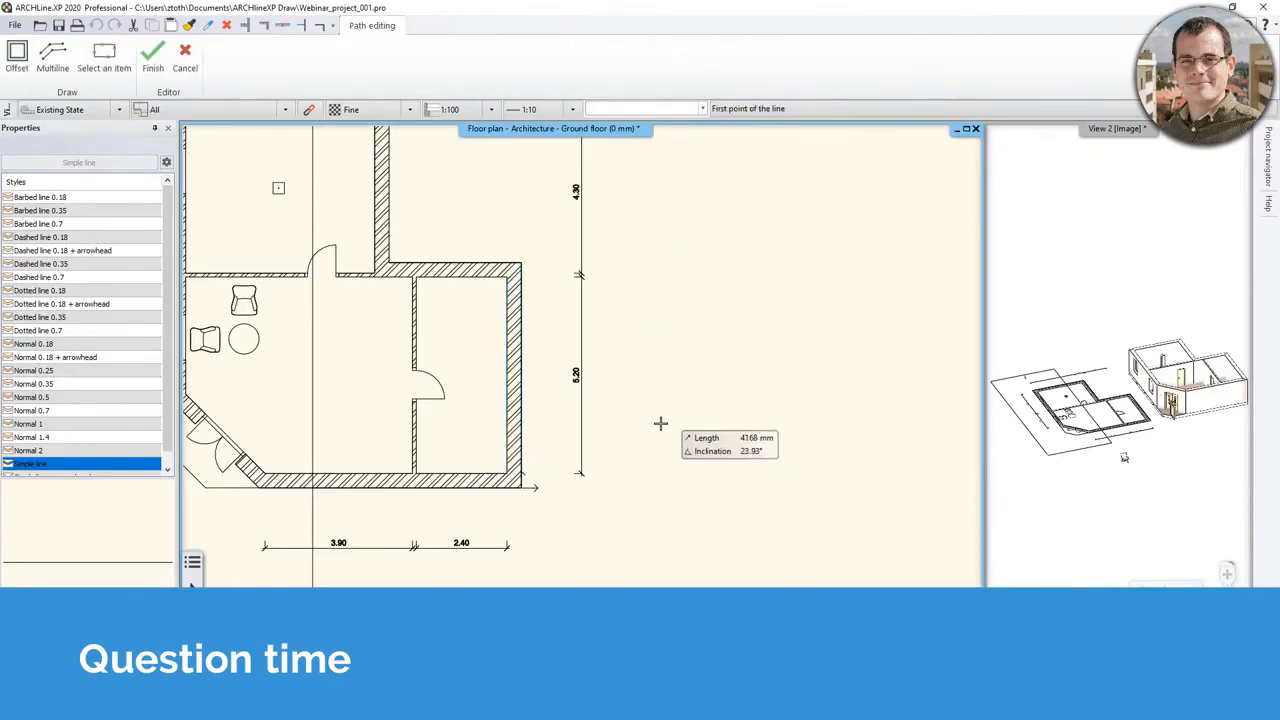
scroll(670, 414, "down", 2)
key("Escape")
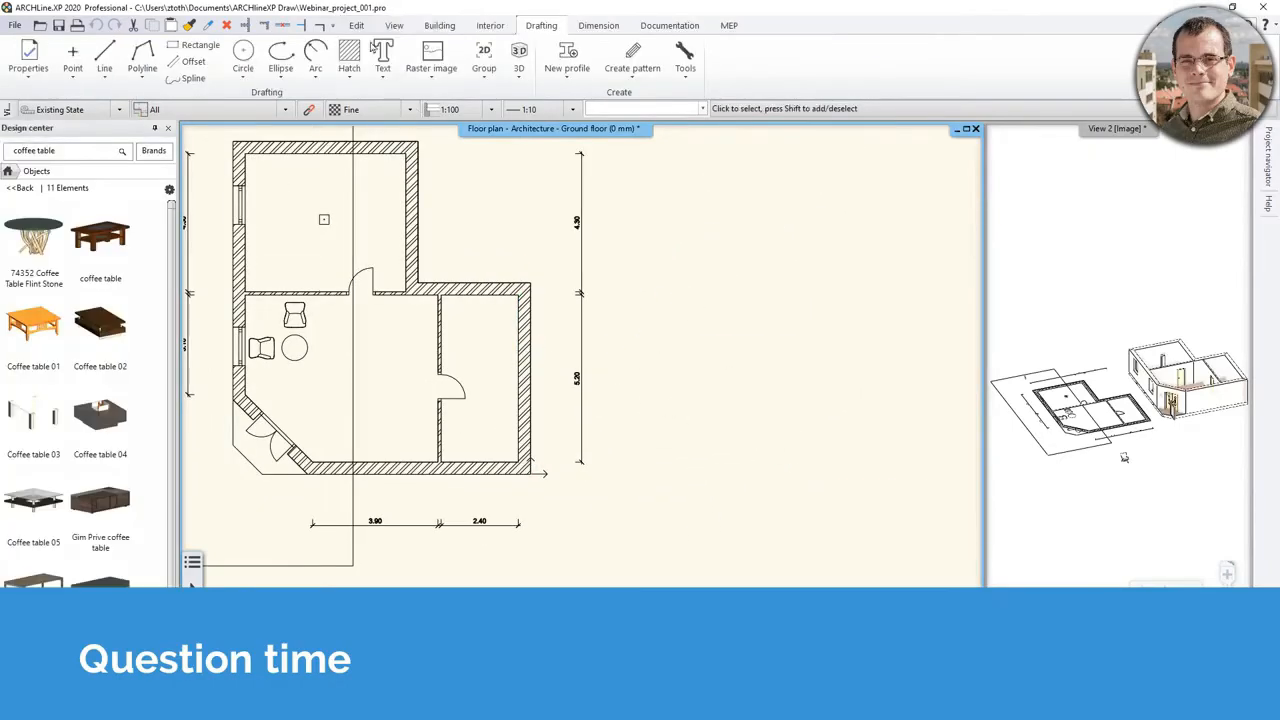
Restore the project origin to its original location.
left_click(356, 25)
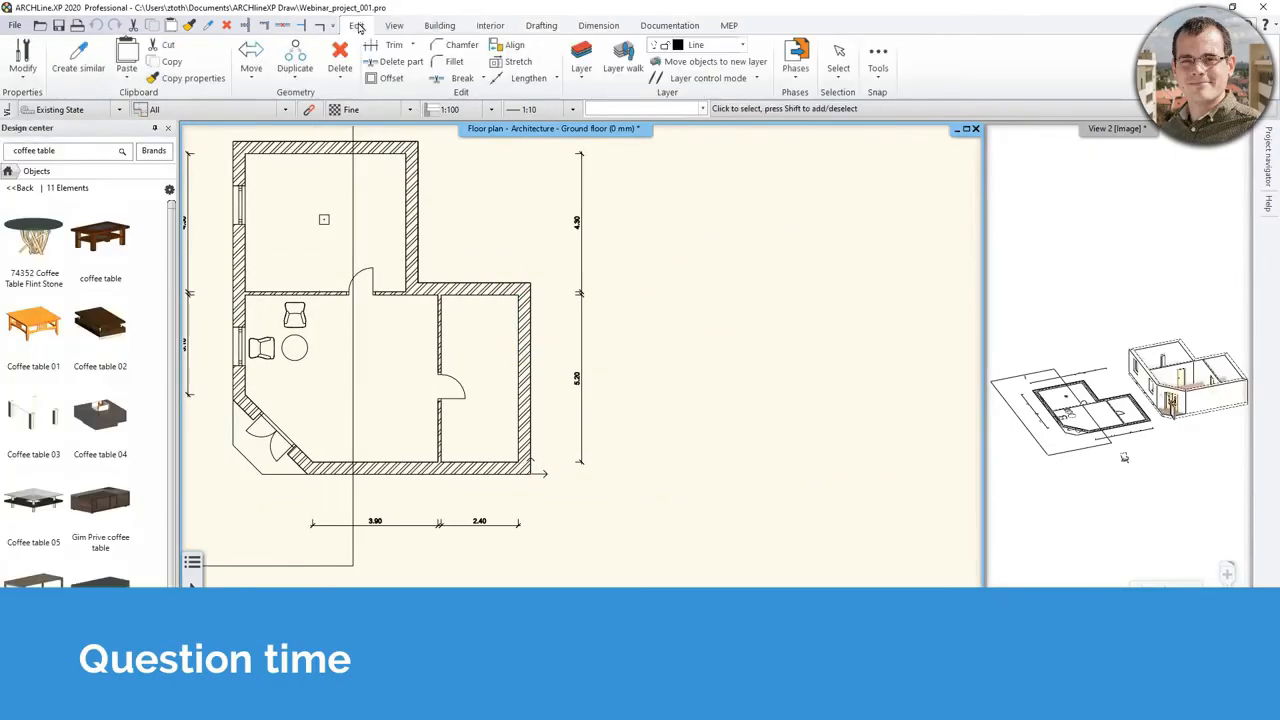
left_click(251, 70)
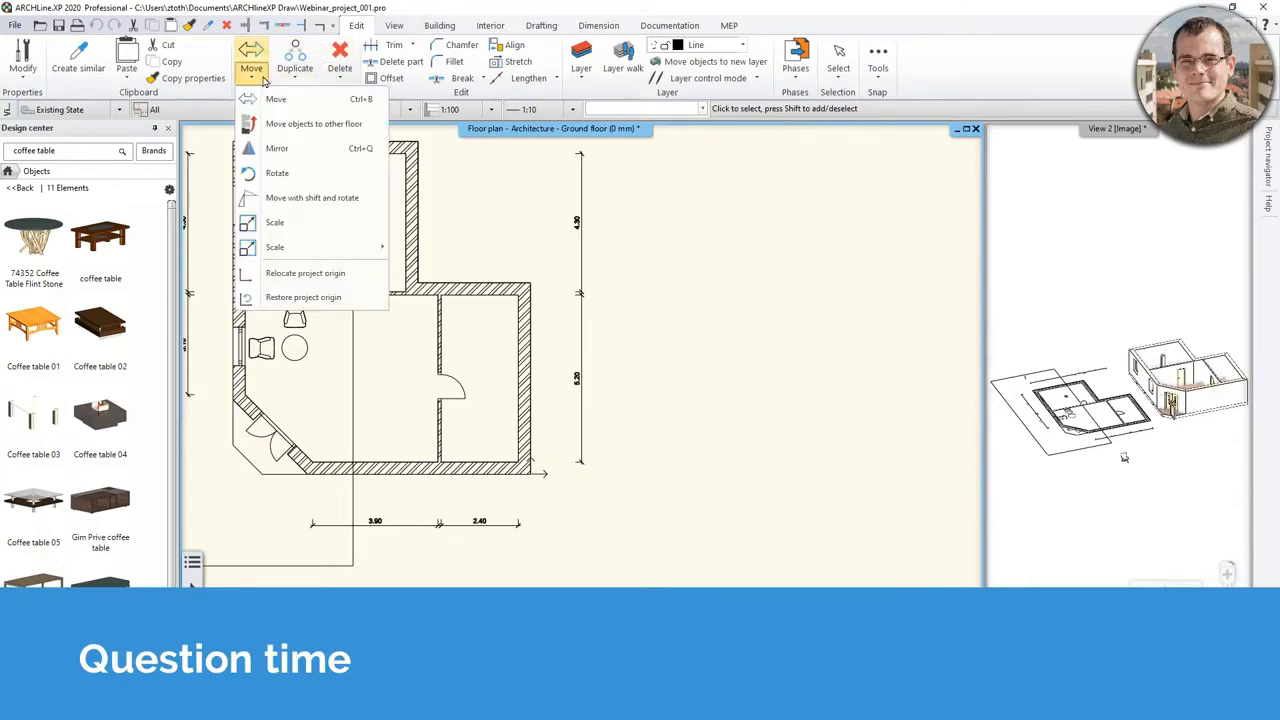
left_click(303, 297)
left_click(712, 388)
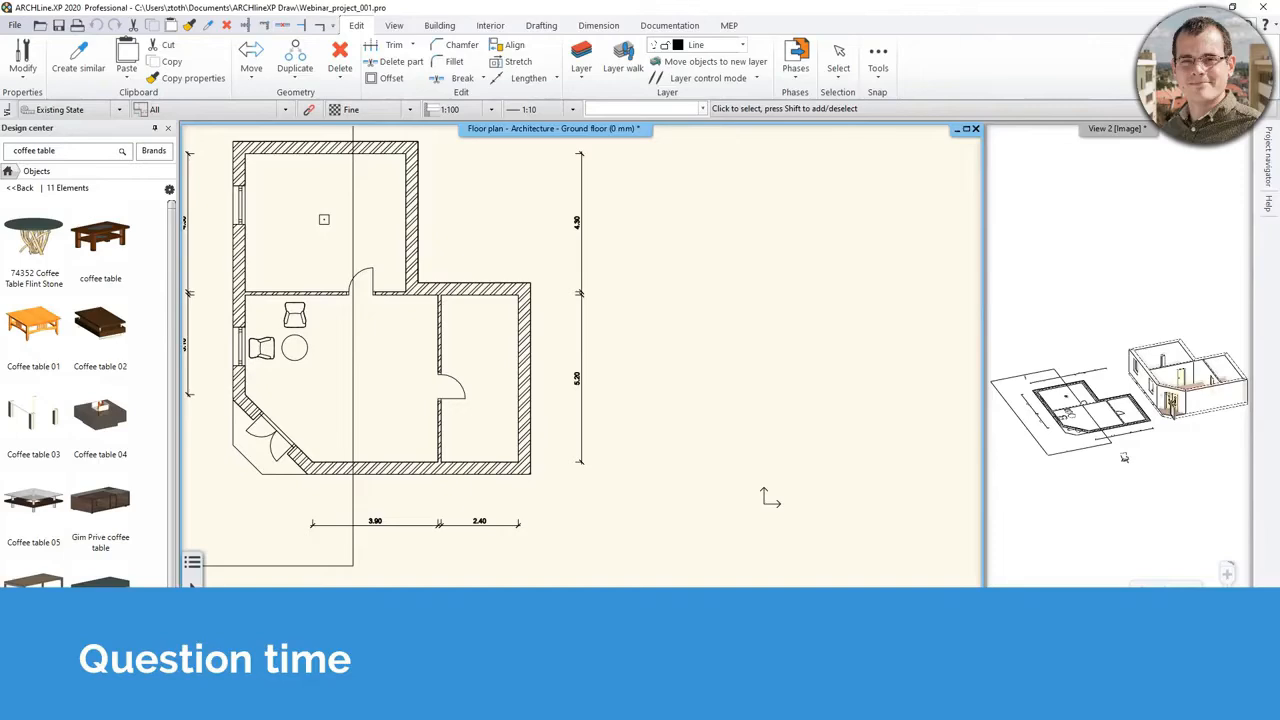
Draw a horizontal wall about 1858 mm long in the empty area right of the plan, with its orientation switched to the left side.
middle_click_drag(694, 274, 634, 342)
scroll(634, 342, "down", 2)
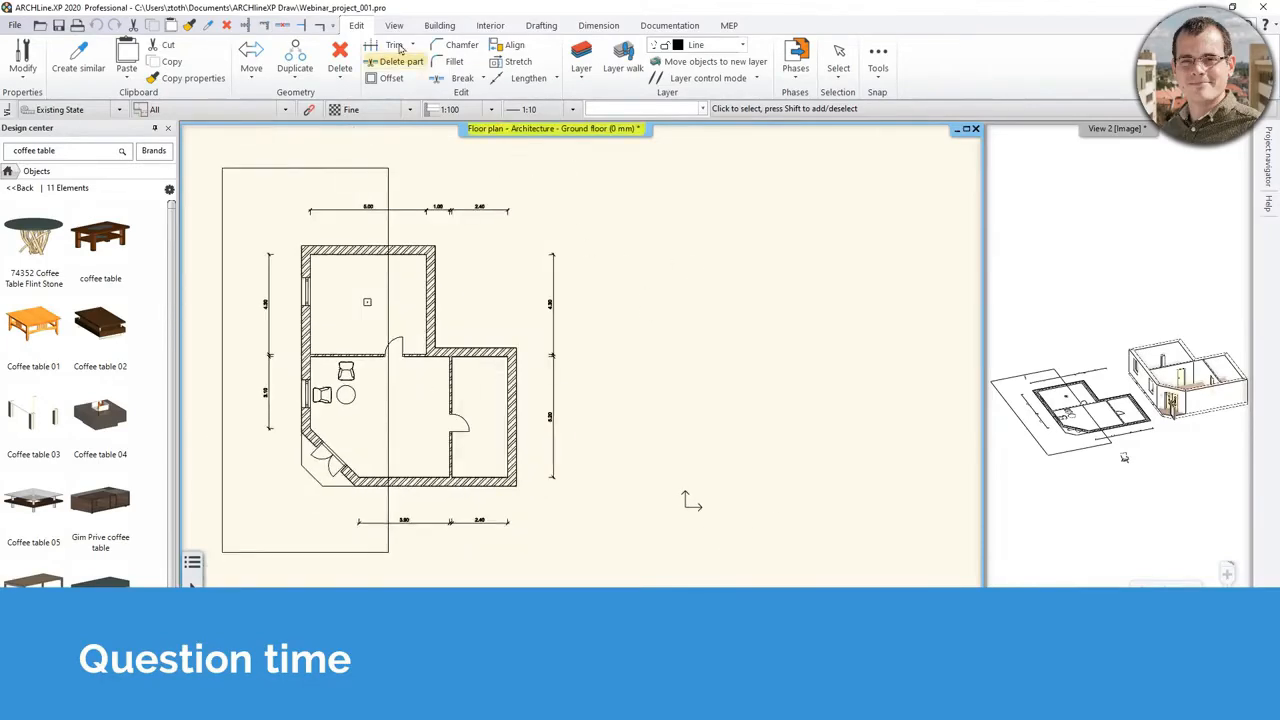
left_click(439, 25)
left_click(73, 58)
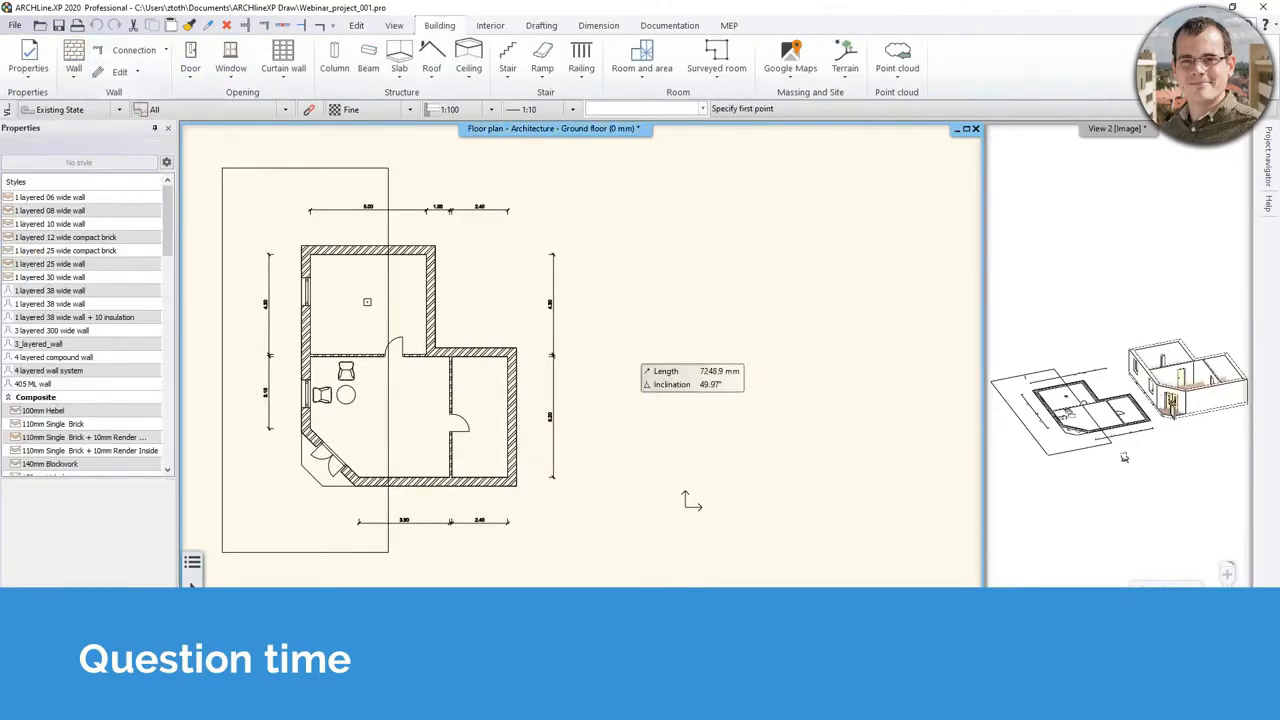
scroll(630, 370, "up", 4)
left_click(400, 381)
scroll(603, 351, "up", 2)
middle_click_drag(430, 392, 686, 392)
scroll(686, 393, "up", 4)
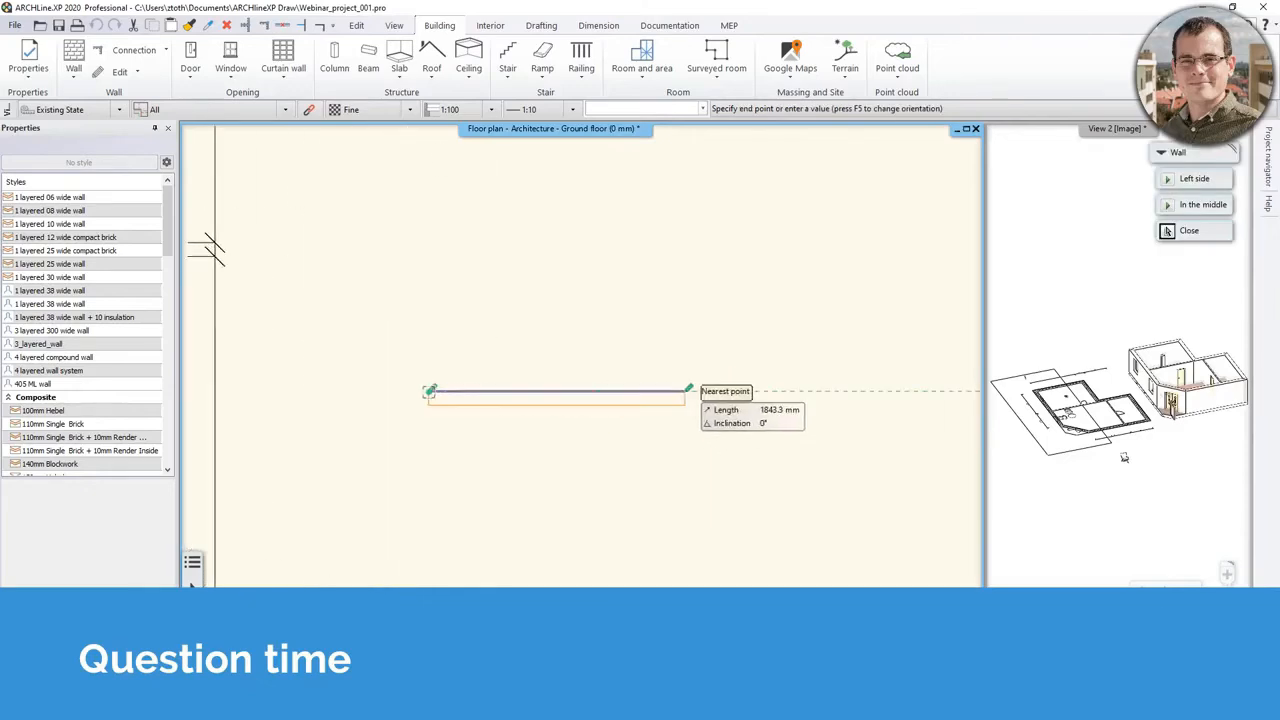
key("F5")
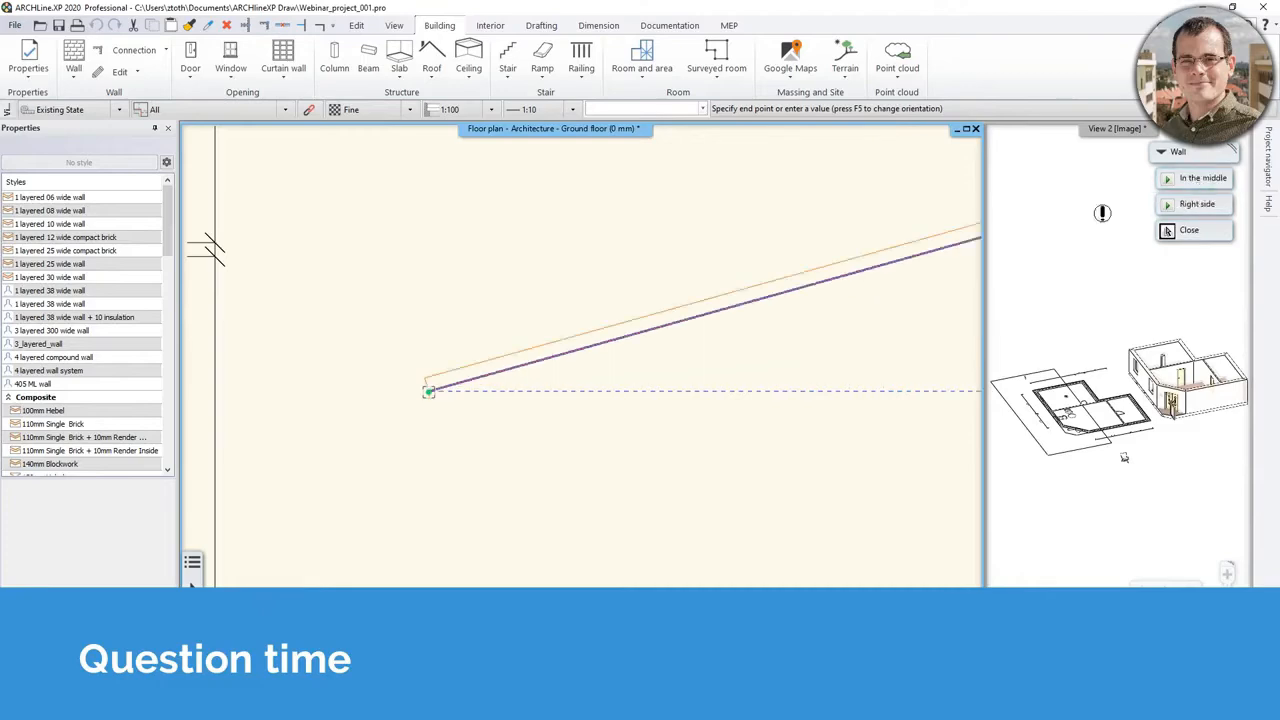
left_click(687, 391)
key("Escape")
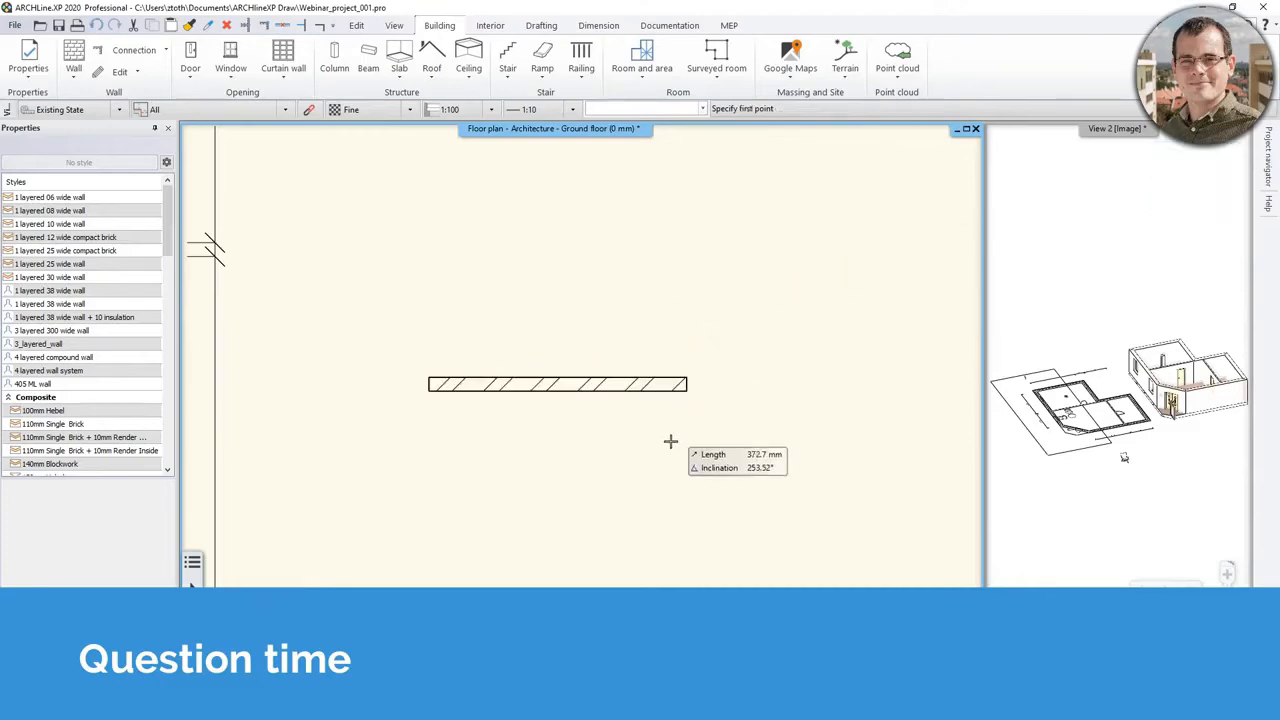
Delete the short sample wall beside the floor plan.
scroll(582, 397, "down", 4)
key("Escape")
left_click_drag(493, 307, 676, 472)
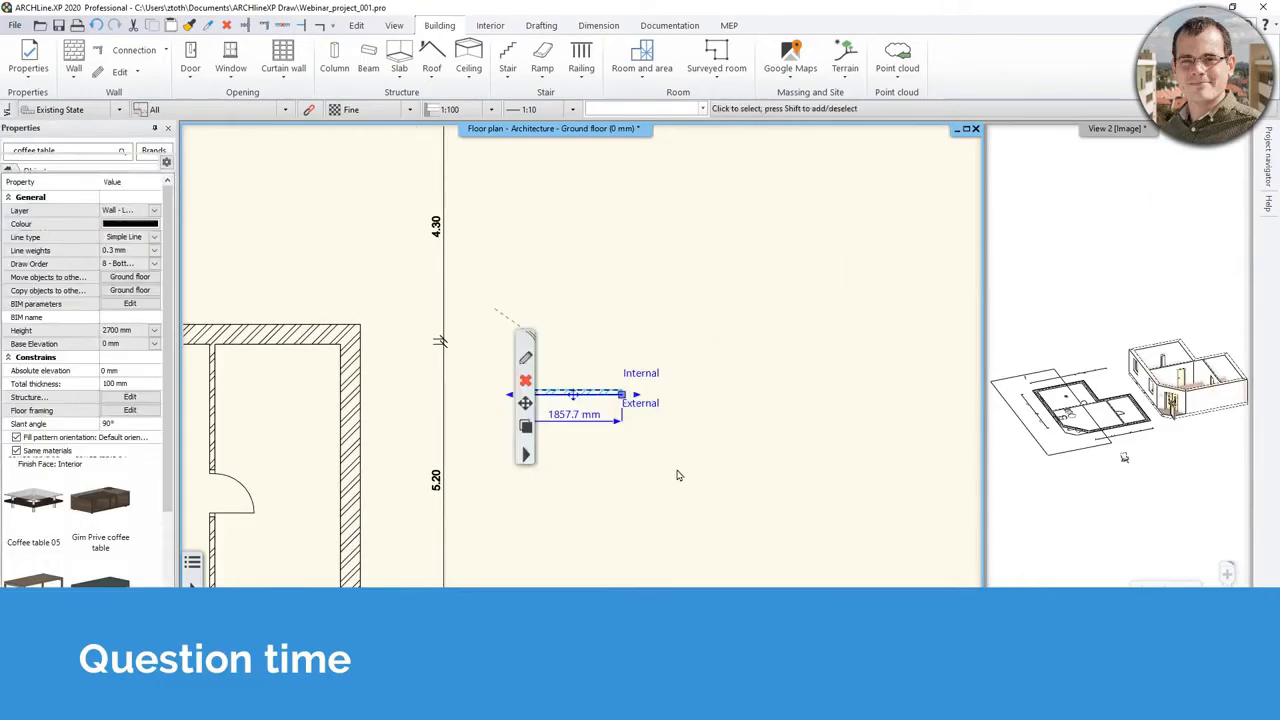
key("Delete")
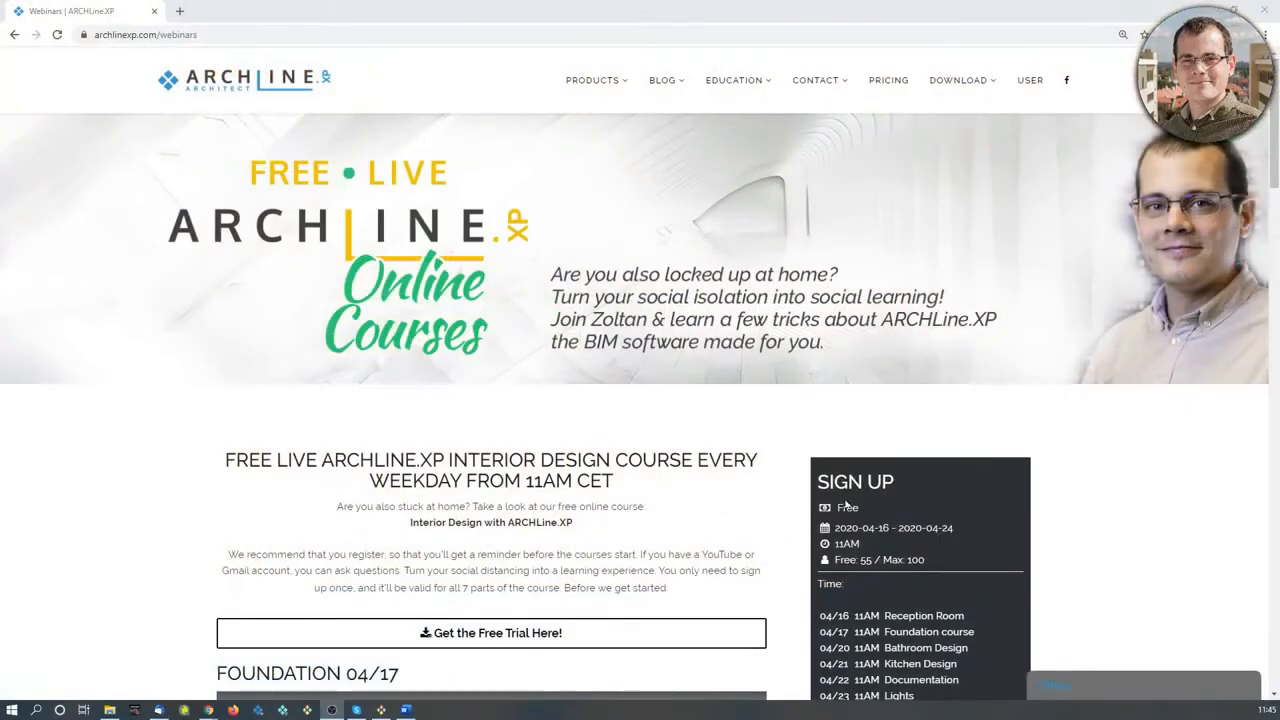
Look through the Webinars web page for the course downloads, the upcoming session videos and the webinar archives.
scroll(846, 505, "down", 3)
scroll(846, 505, "down", 5)
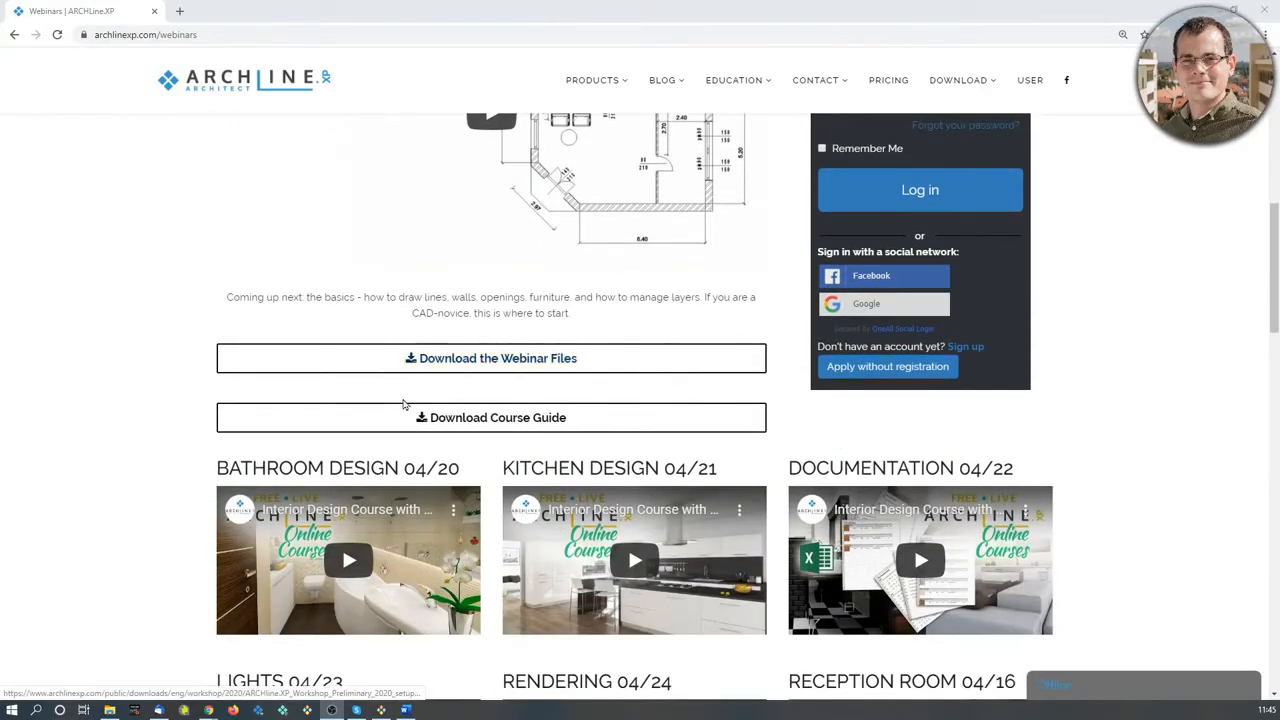
scroll(495, 392, "down", 3)
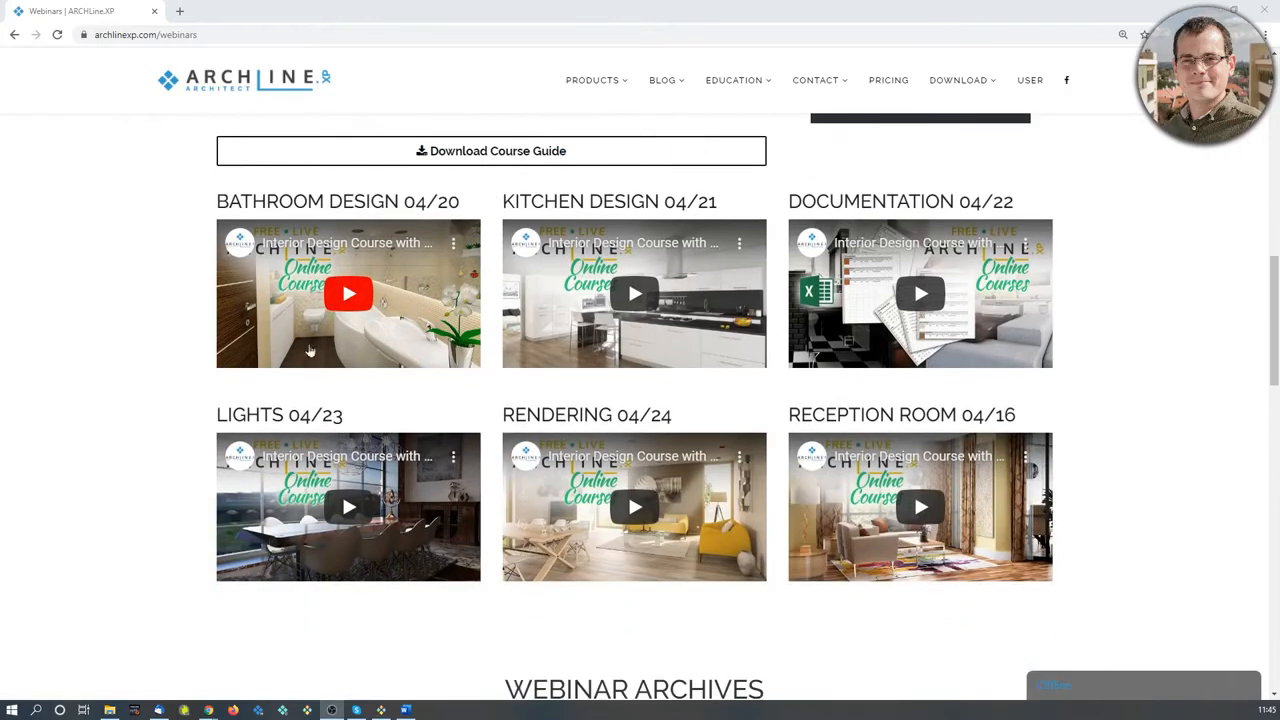
scroll(634, 400, "down", 4)
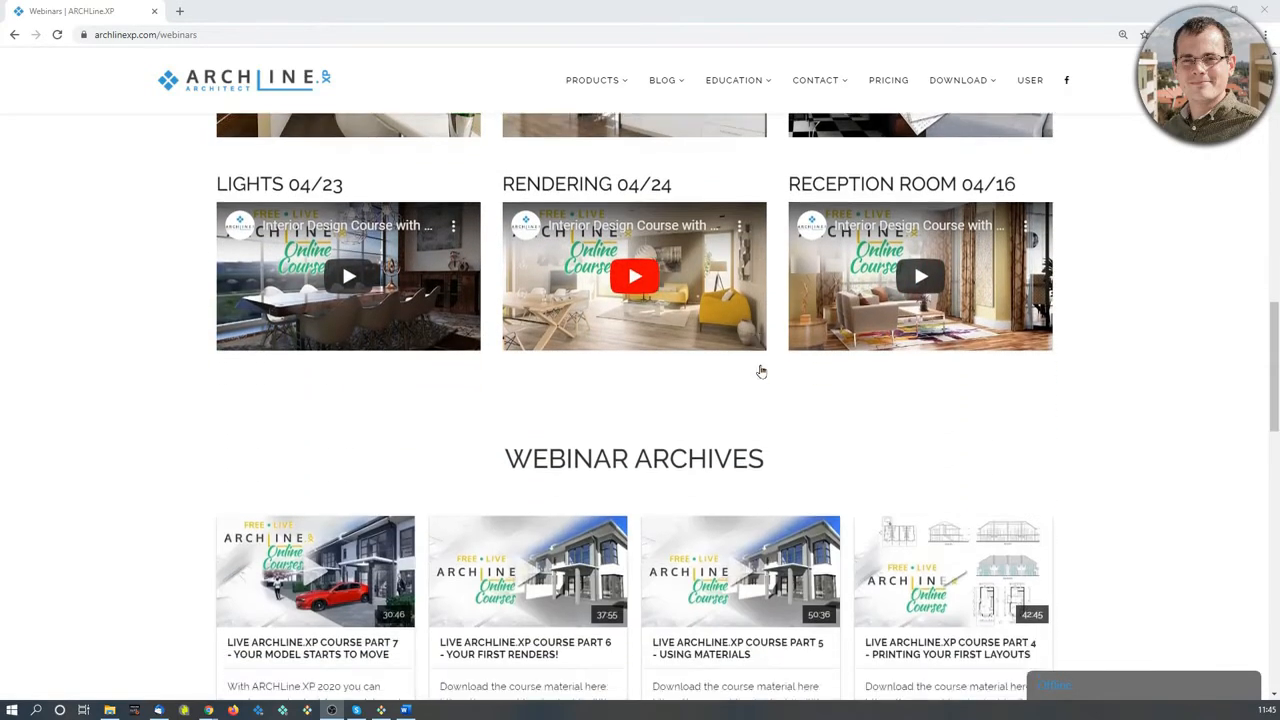
scroll(750, 424, "down", 3)
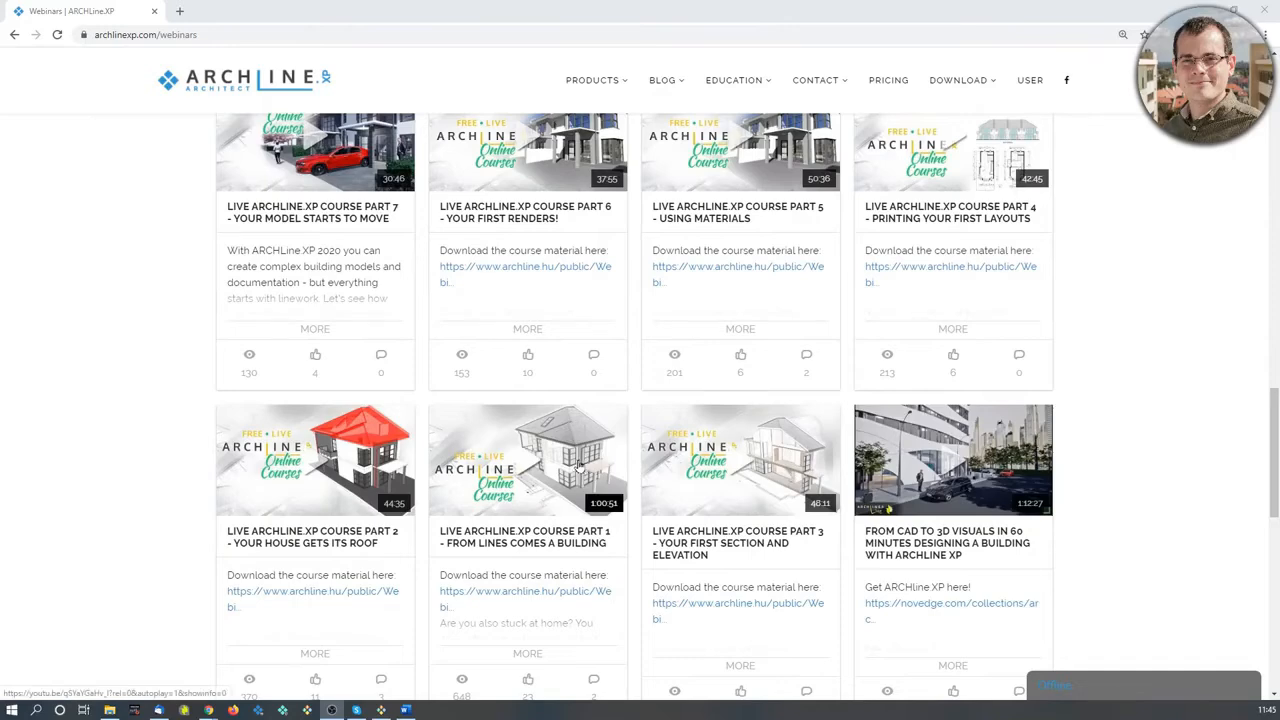
scroll(579, 465, "up", 3)
scroll(578, 465, "up", 8)
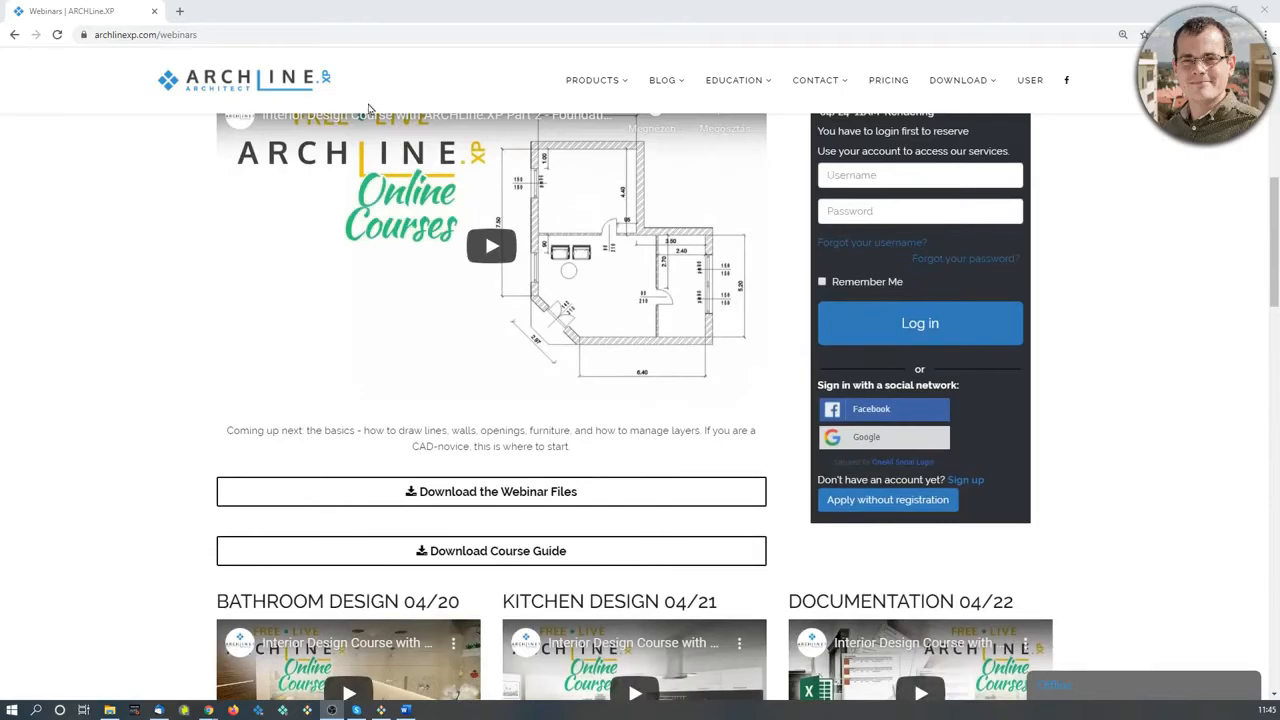
Open the ARCHLine.XP Professional product page and view its overview.
mouse_move(568, 108)
left_click(622, 144)
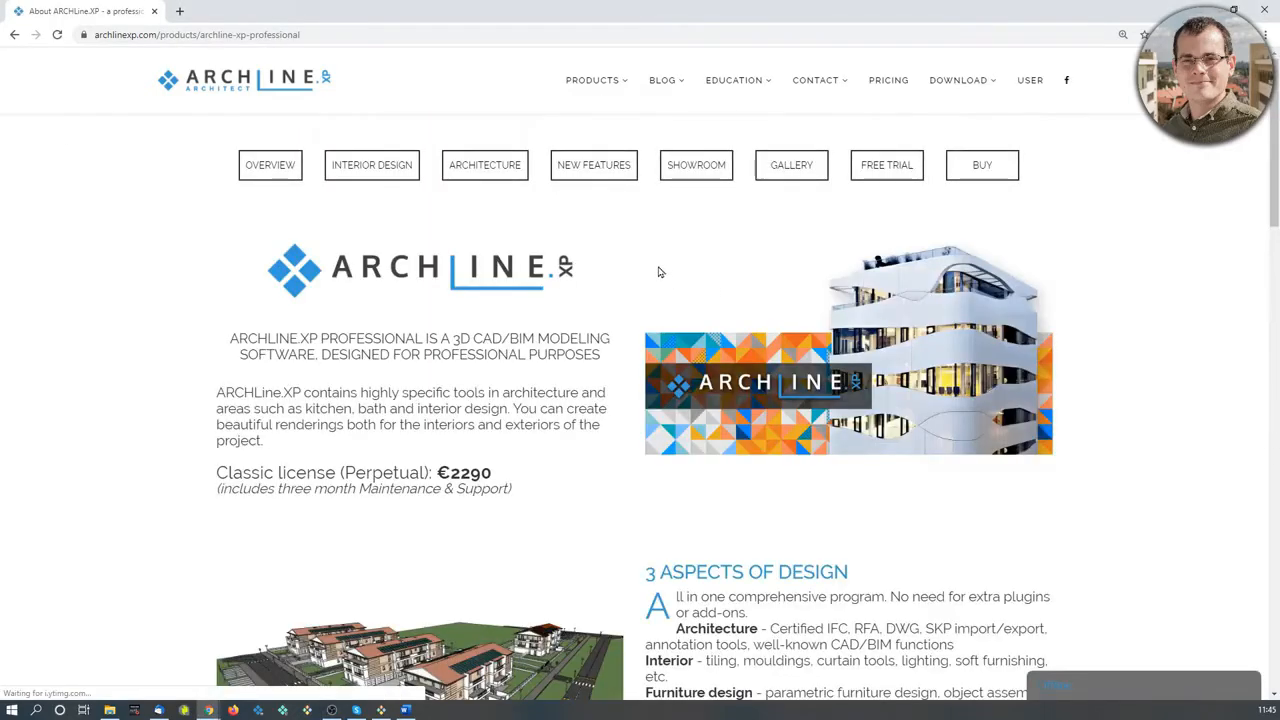
mouse_move(611, 94)
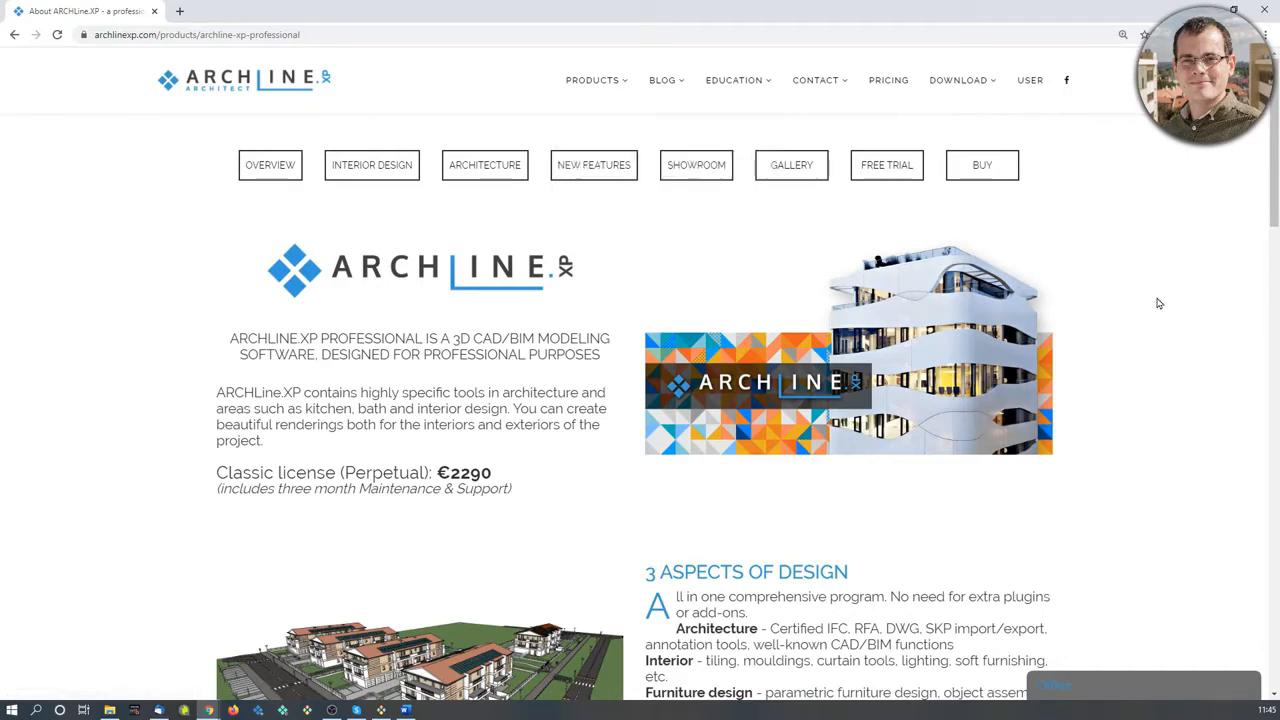
scroll(1160, 303, "down", 1)
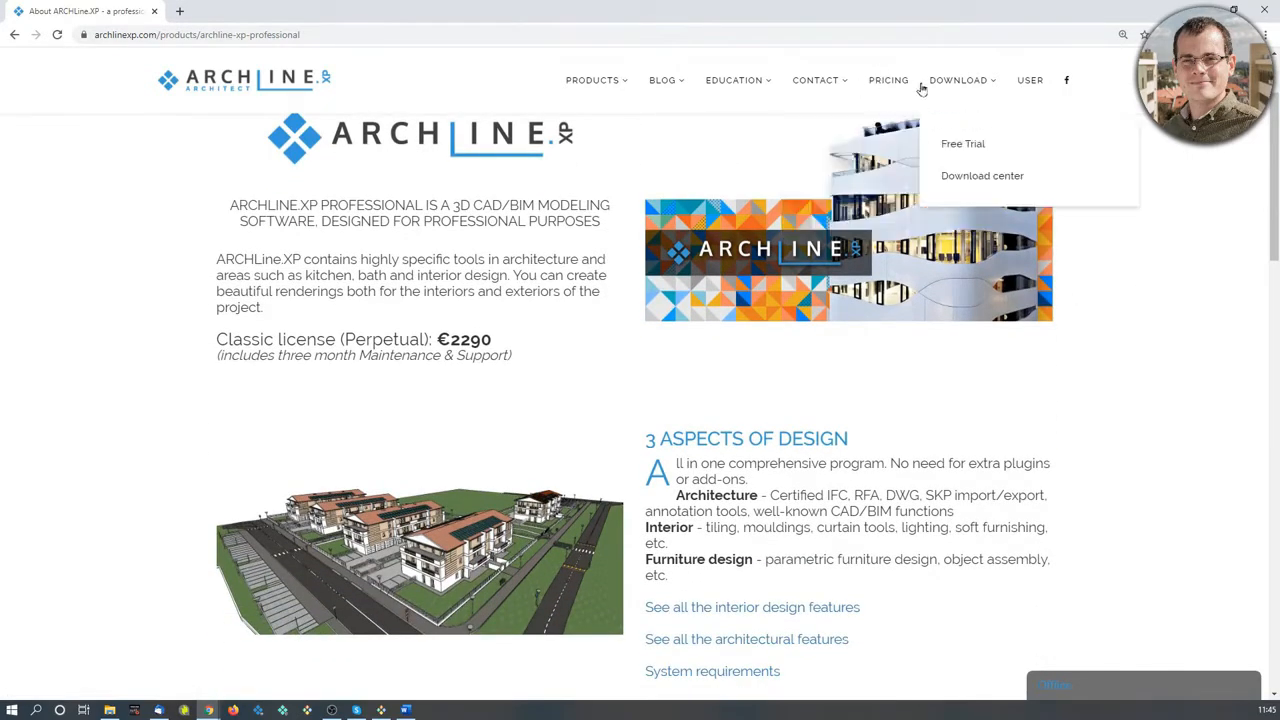
Open the Free Trial download page and view the account creation form.
mouse_move(986, 91)
left_click(1060, 141)
scroll(780, 455, "down", 2)
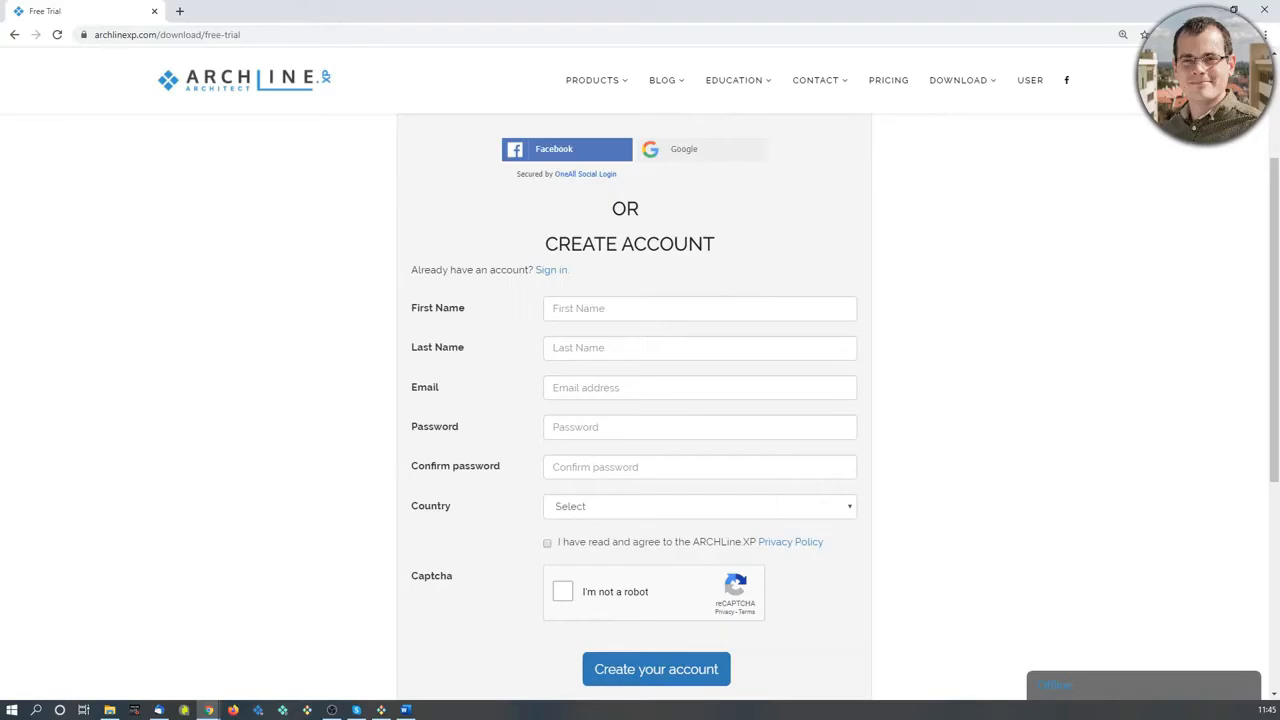
Switch to ARCHLine.XP and draw a horizontal wall about 818 mm long in the empty area beside the floor plan.
left_click(381, 710)
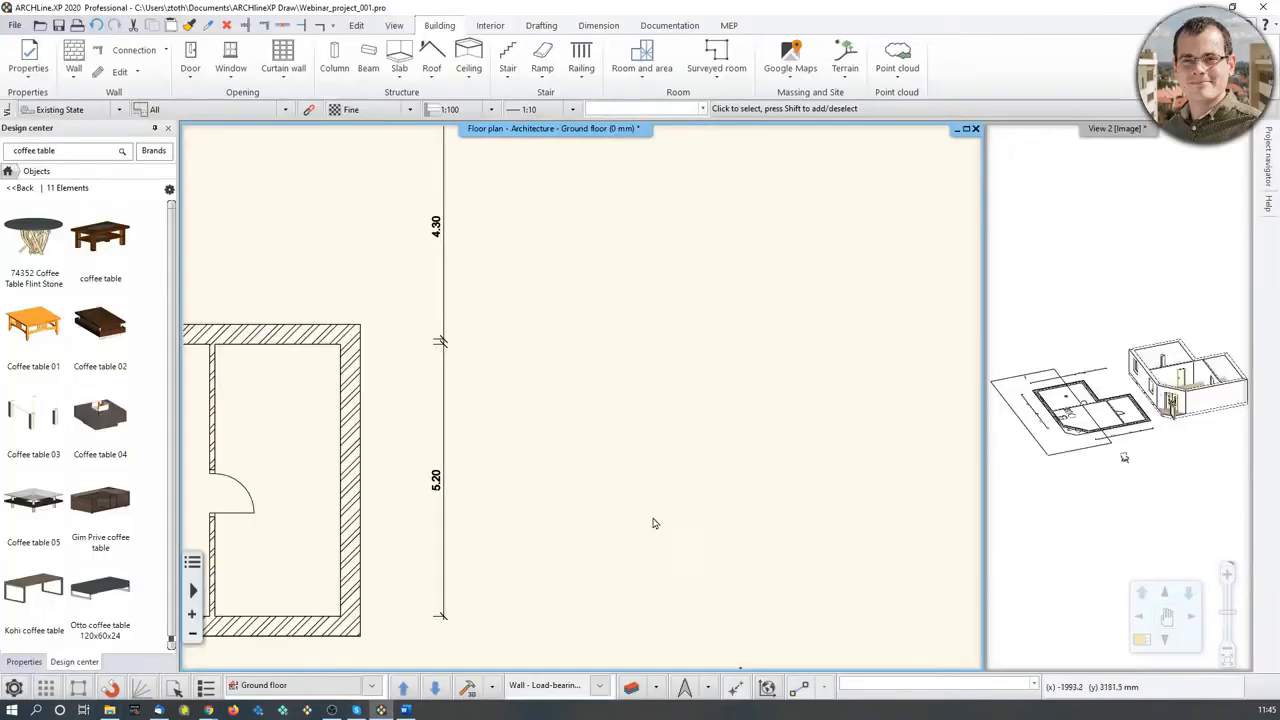
middle_click_drag(467, 456, 376, 357)
scroll(593, 387, "down", 2)
left_click(73, 55)
left_click(441, 405)
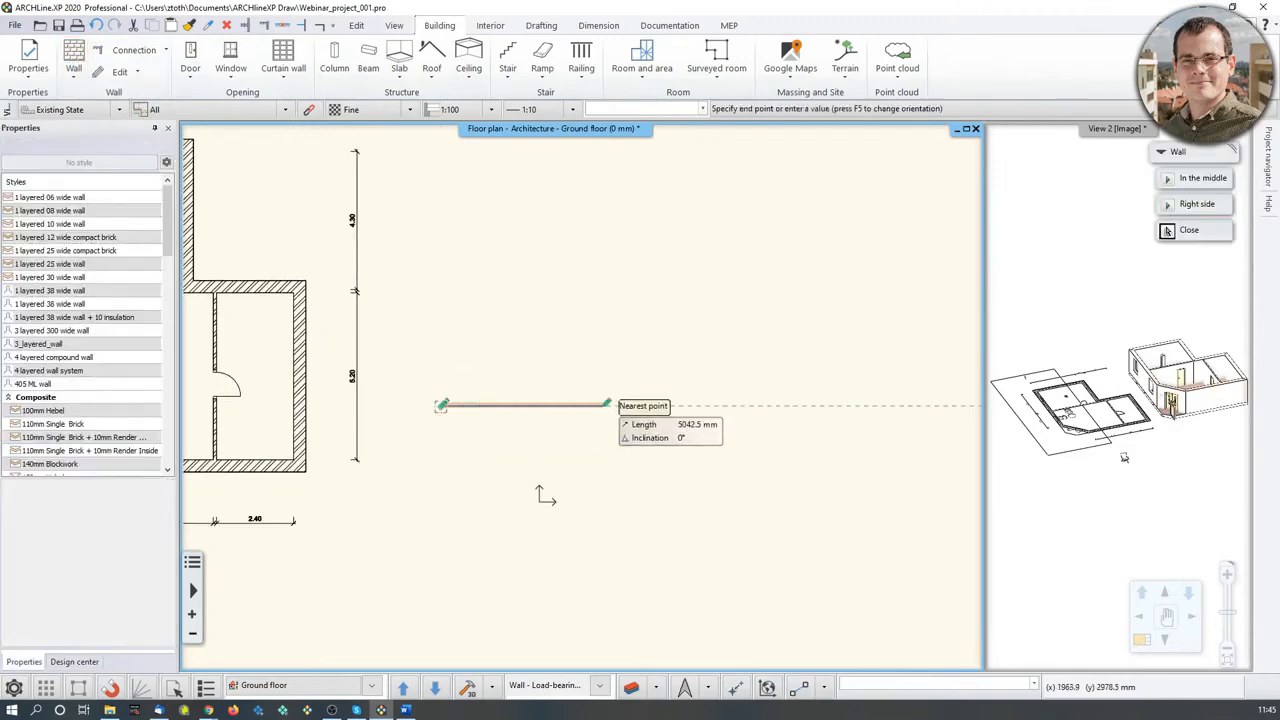
scroll(508, 403, "up", 6)
left_click(843, 265)
key("Escape")
key("Escape")
middle_click_drag(737, 250, 674, 340)
Swap the internal and external sides of the short wall by toggling its Mirroring property.
left_click(674, 340)
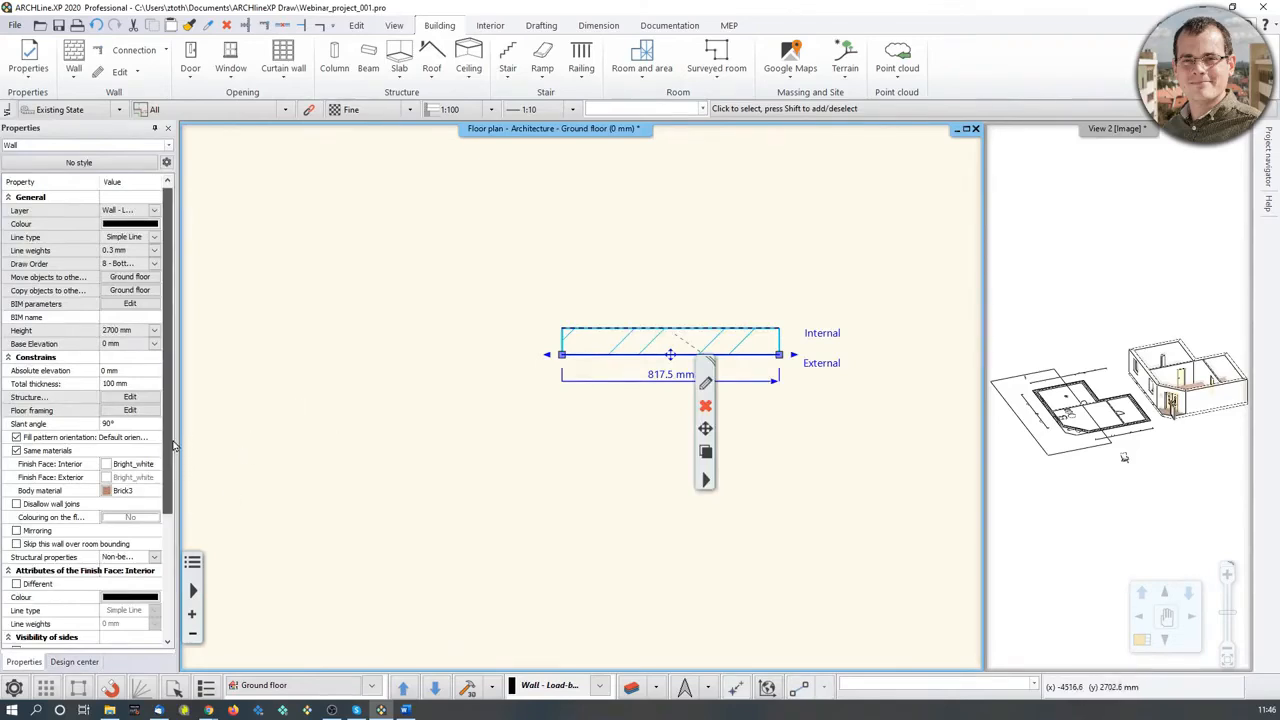
scroll(175, 458, "down", 1)
scroll(175, 458, "down", 3)
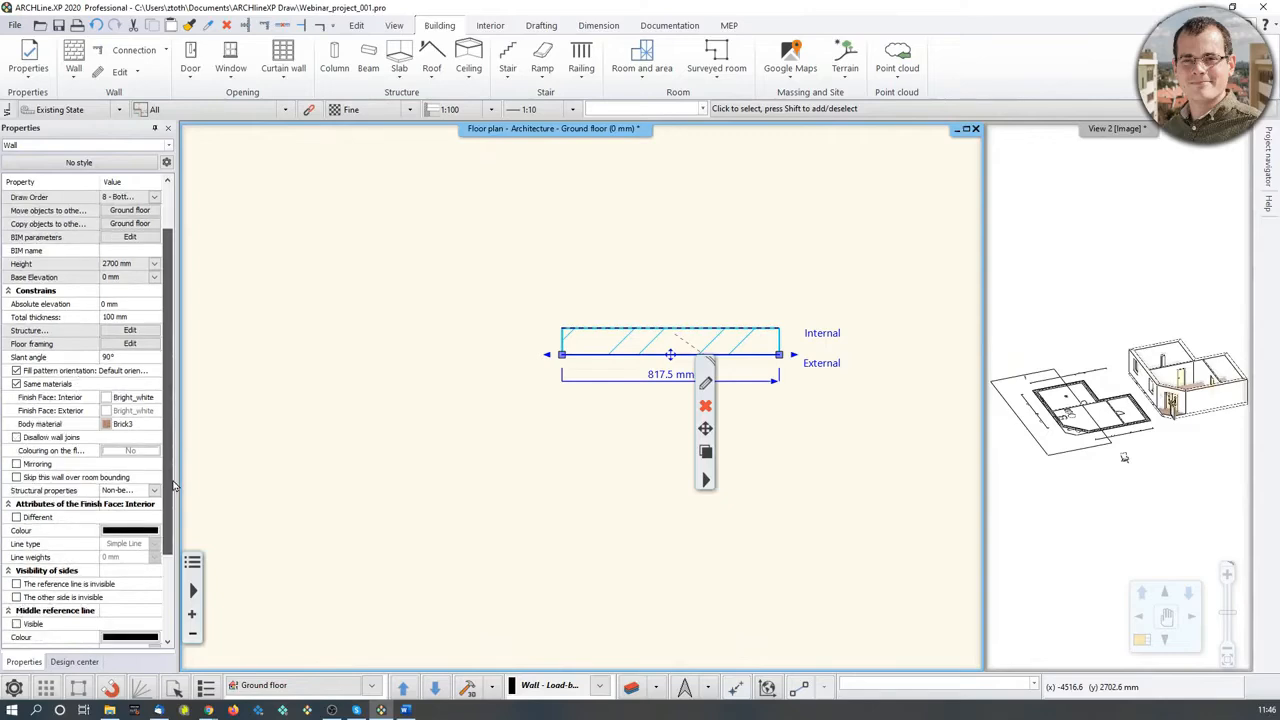
left_click(16, 464)
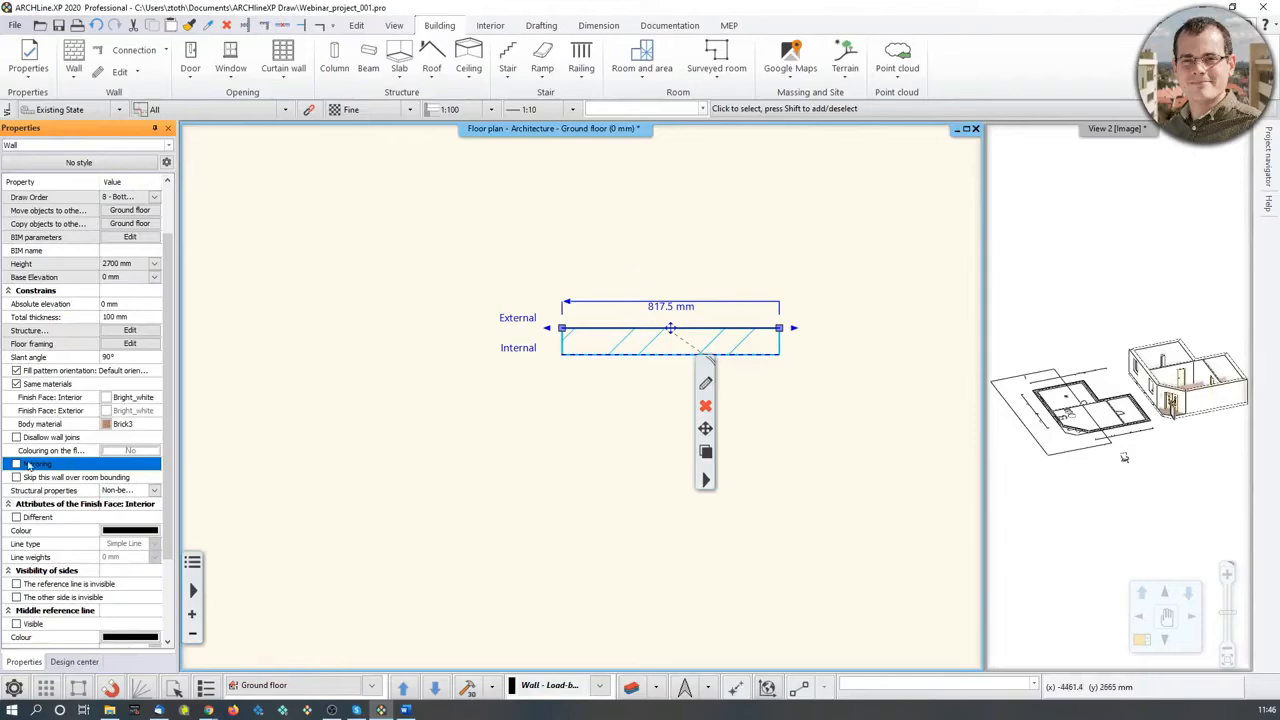
left_click(16, 464)
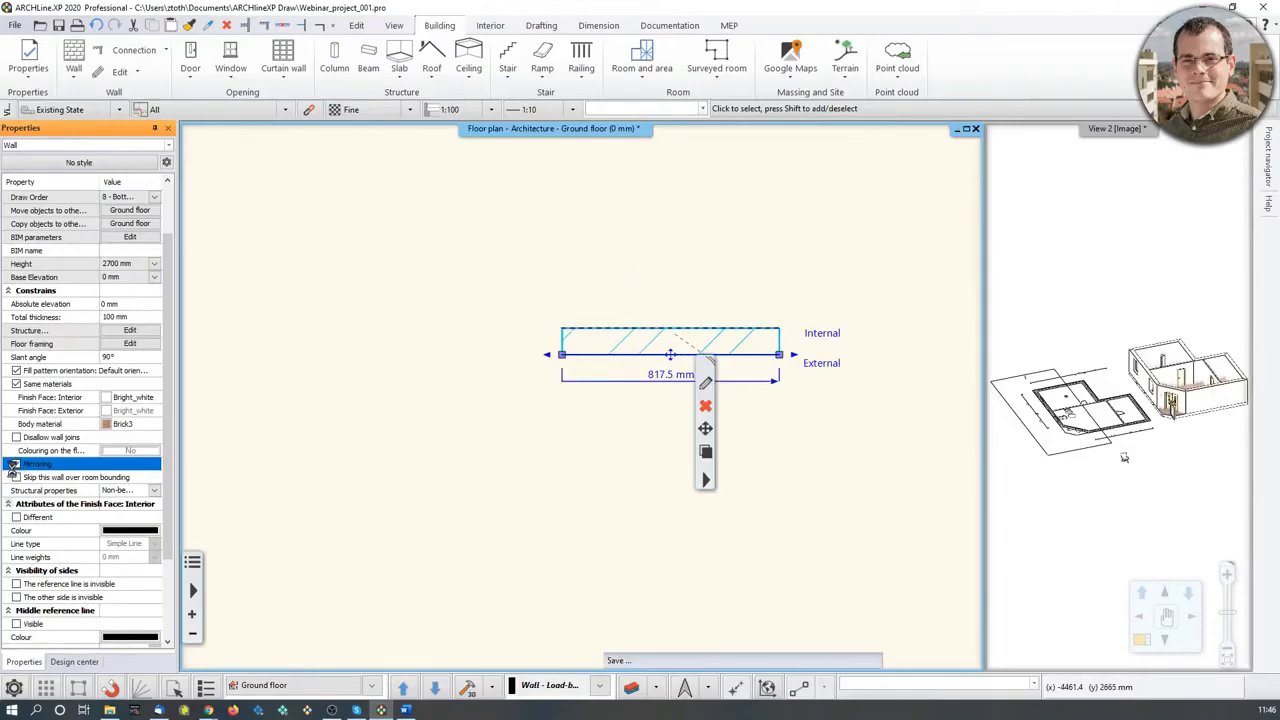
left_click(16, 464)
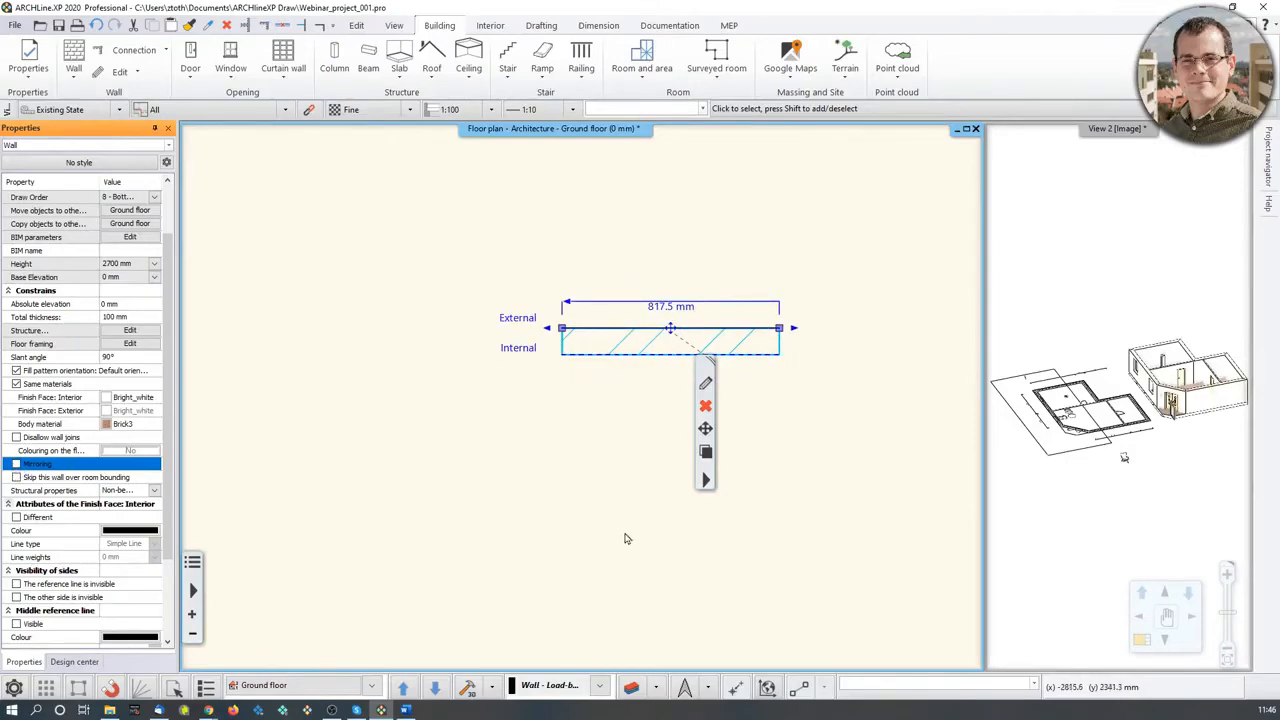
left_click(540, 521)
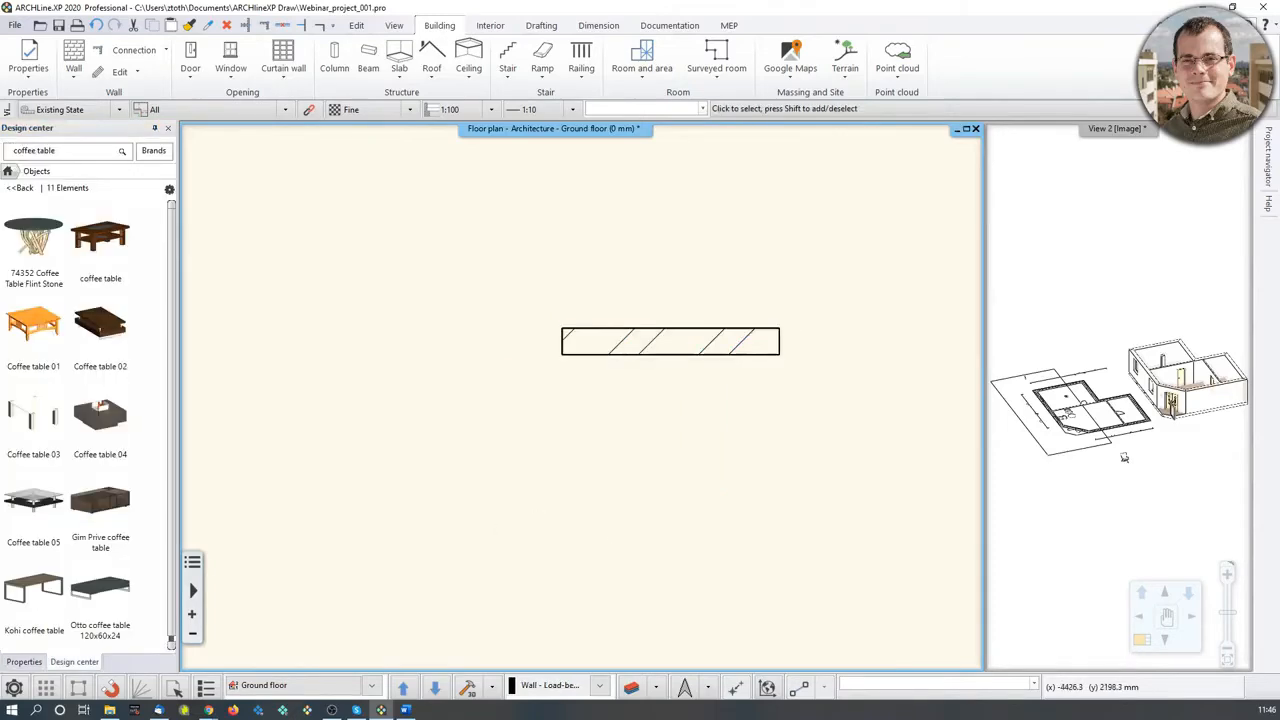
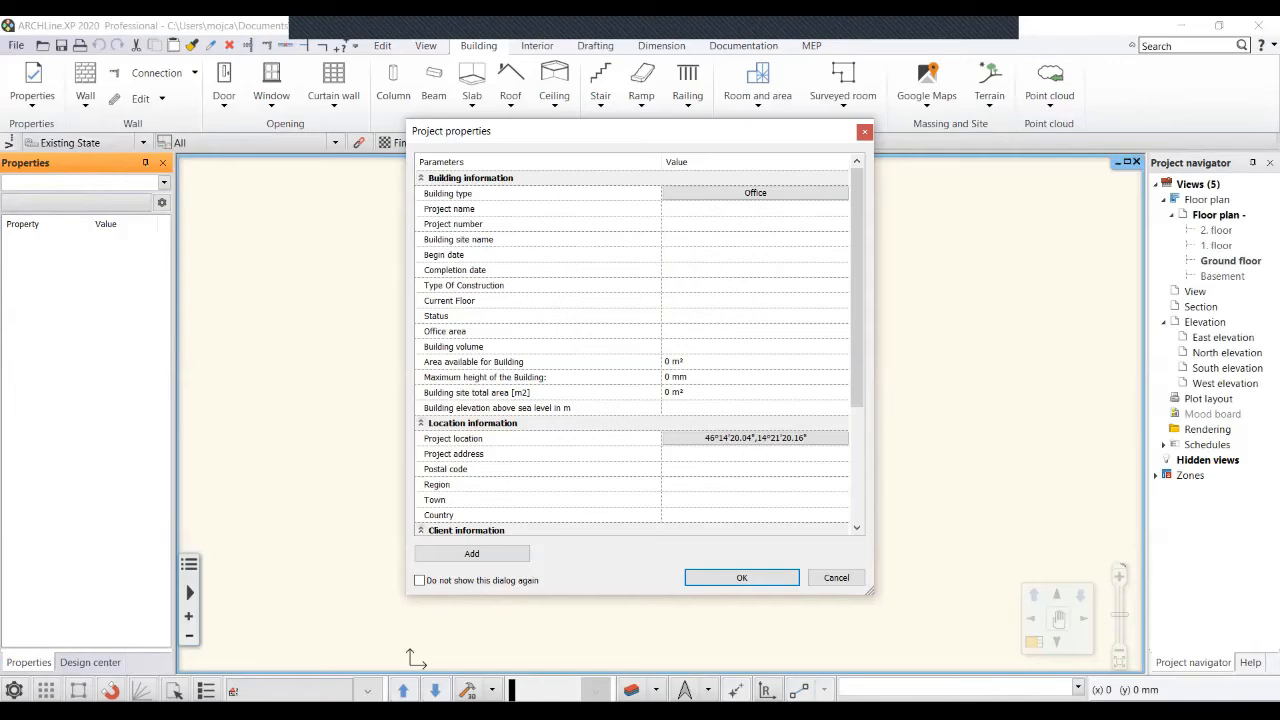
Accept the new project's properties and look over the Interior, Drafting and Dimension tools.
left_click(741, 577)
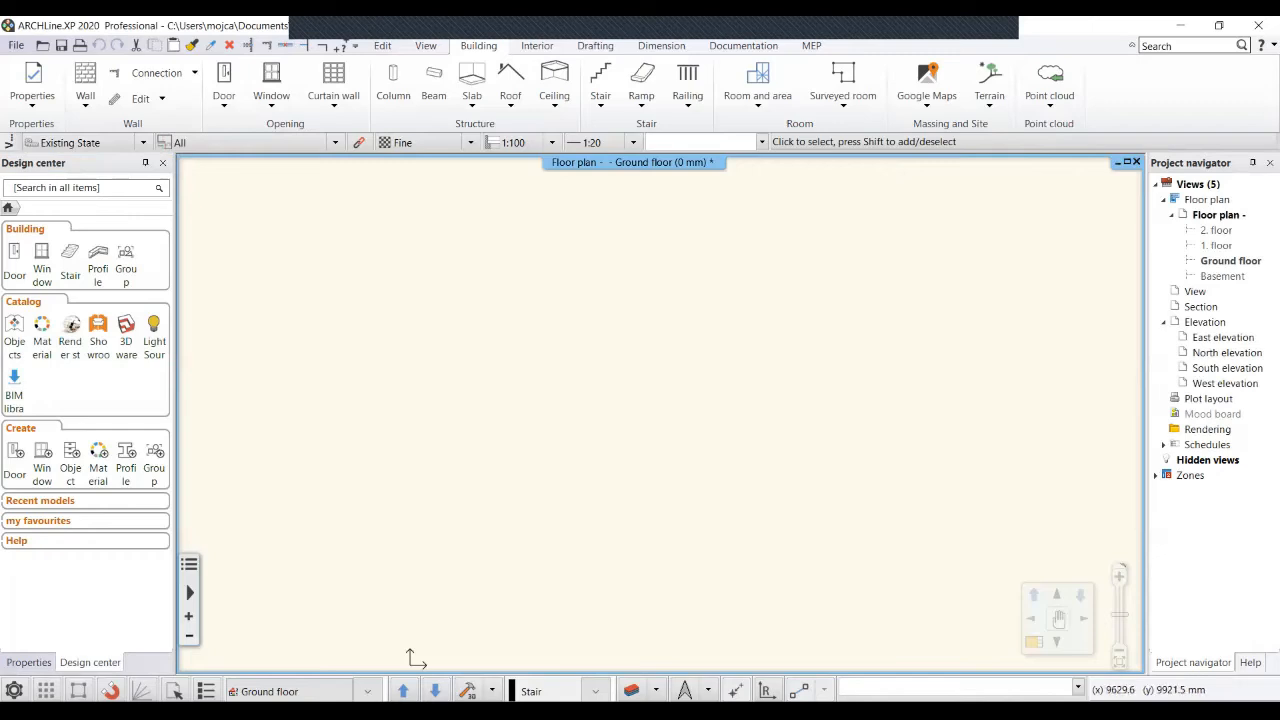
left_click(536, 45)
left_click(595, 45)
left_click(661, 45)
left_click(478, 45)
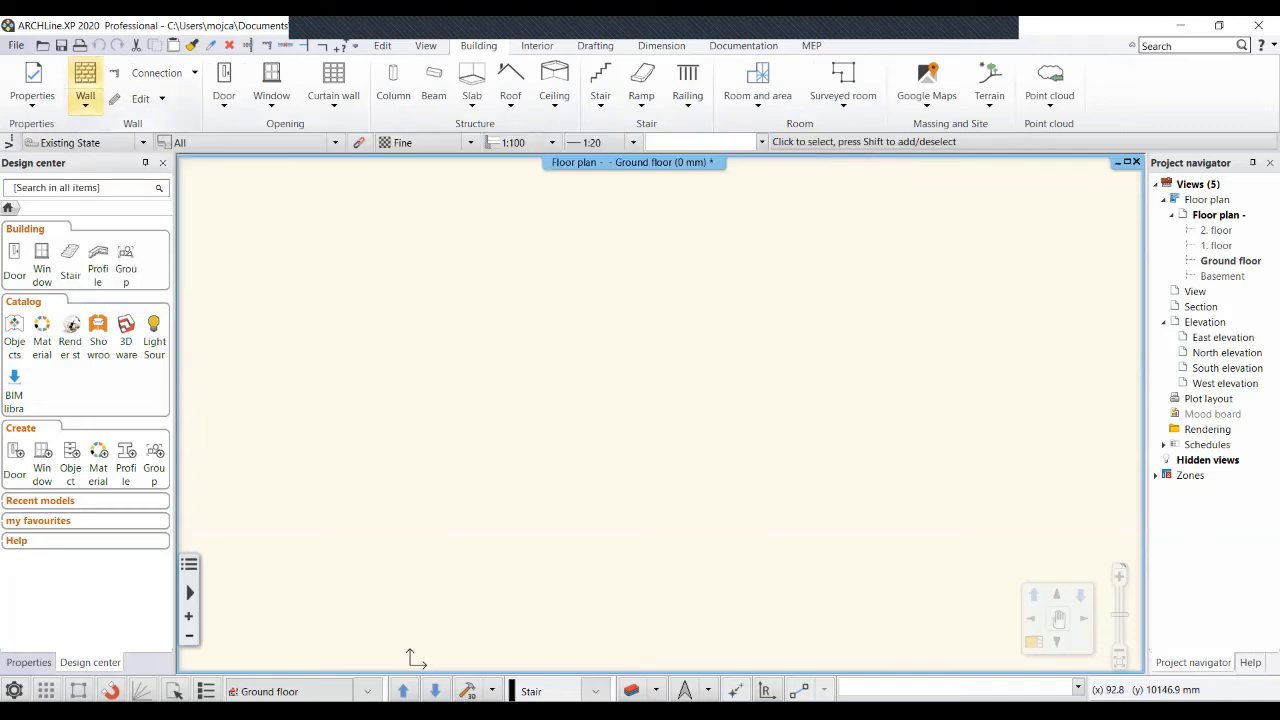
Set the default wall's total thickness to 300 mm in the wall properties.
left_click(85, 85)
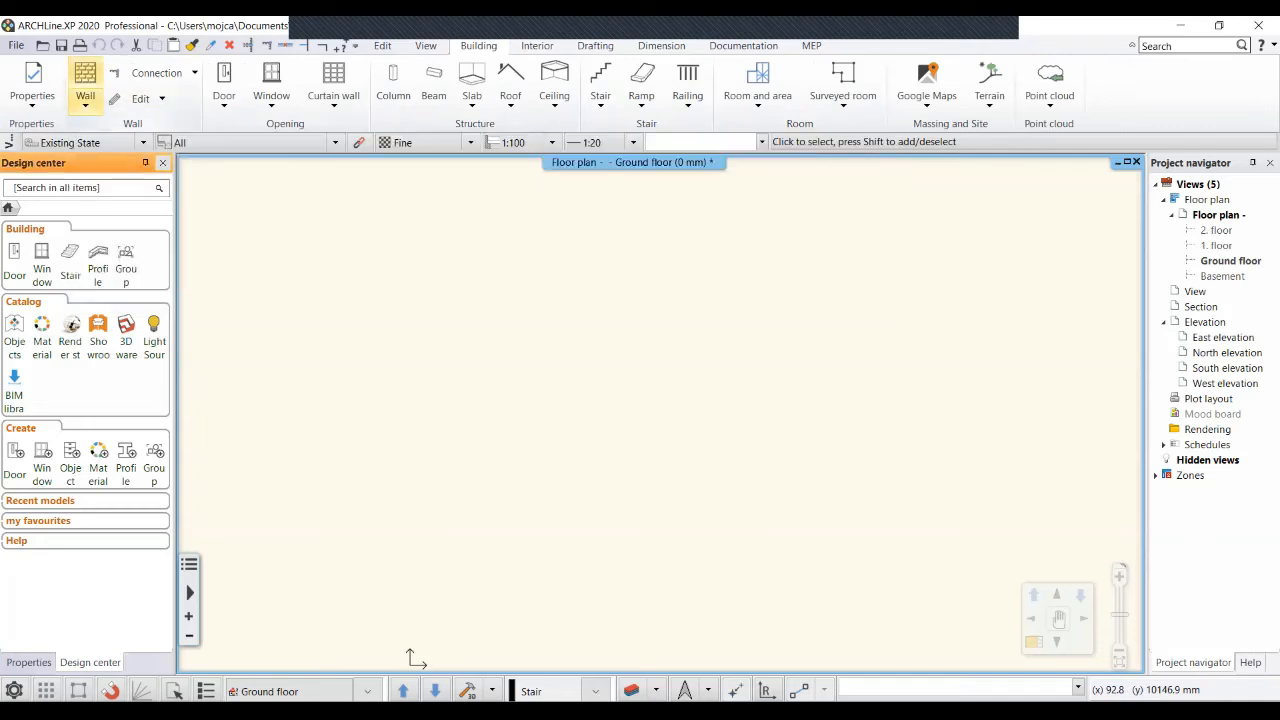
right_click(86, 76)
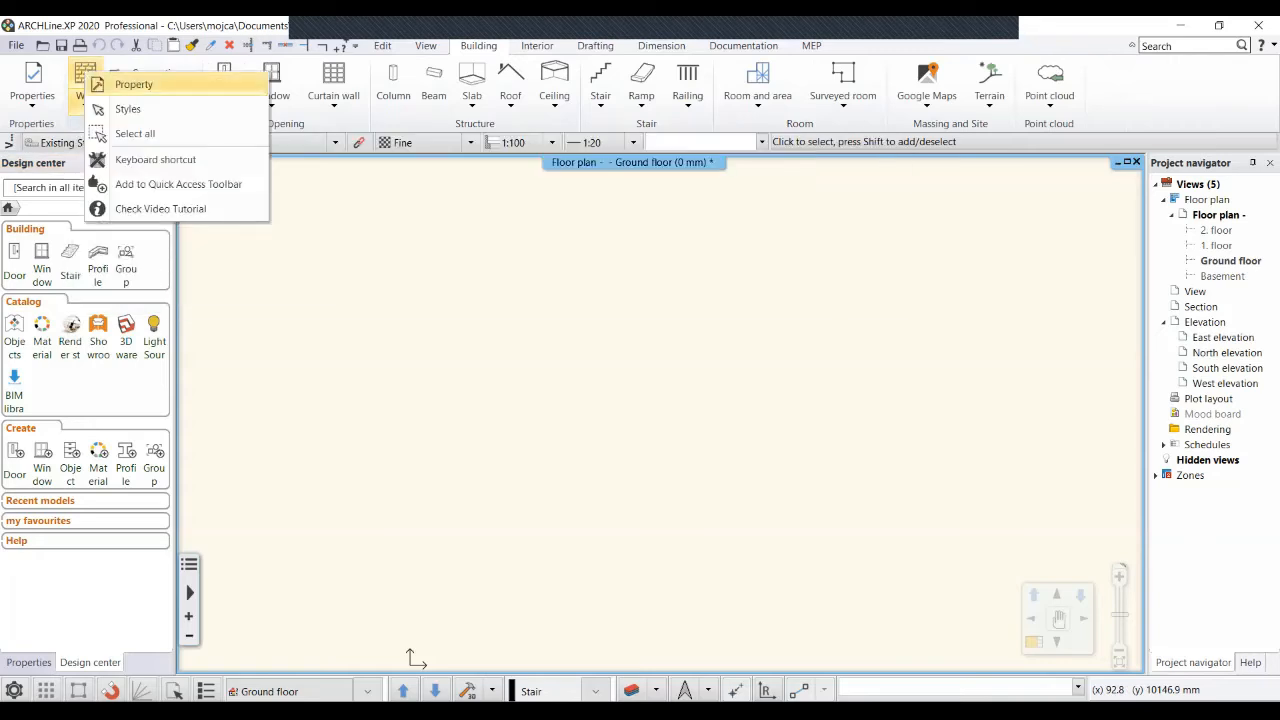
left_click(133, 84)
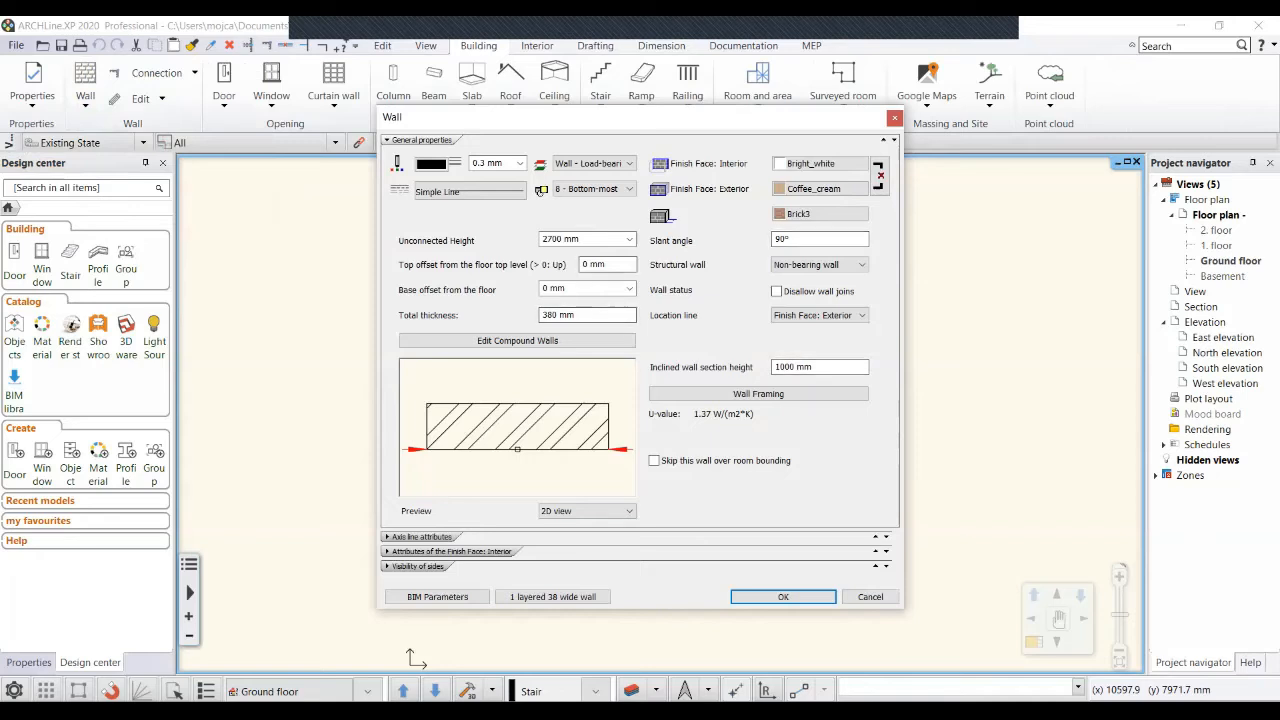
left_click(549, 314)
type("0")
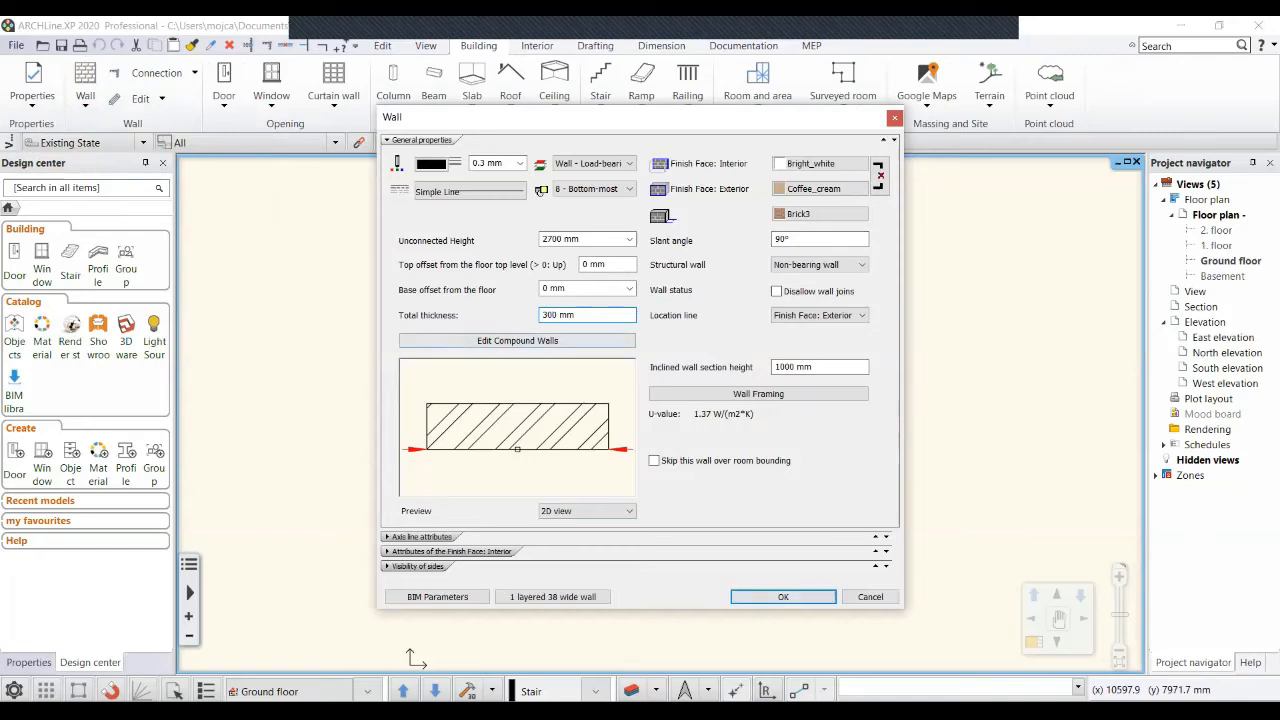
Try adding four more layers to the compound wall structure and discard the layer changes.
key("Tab")
key("Return")
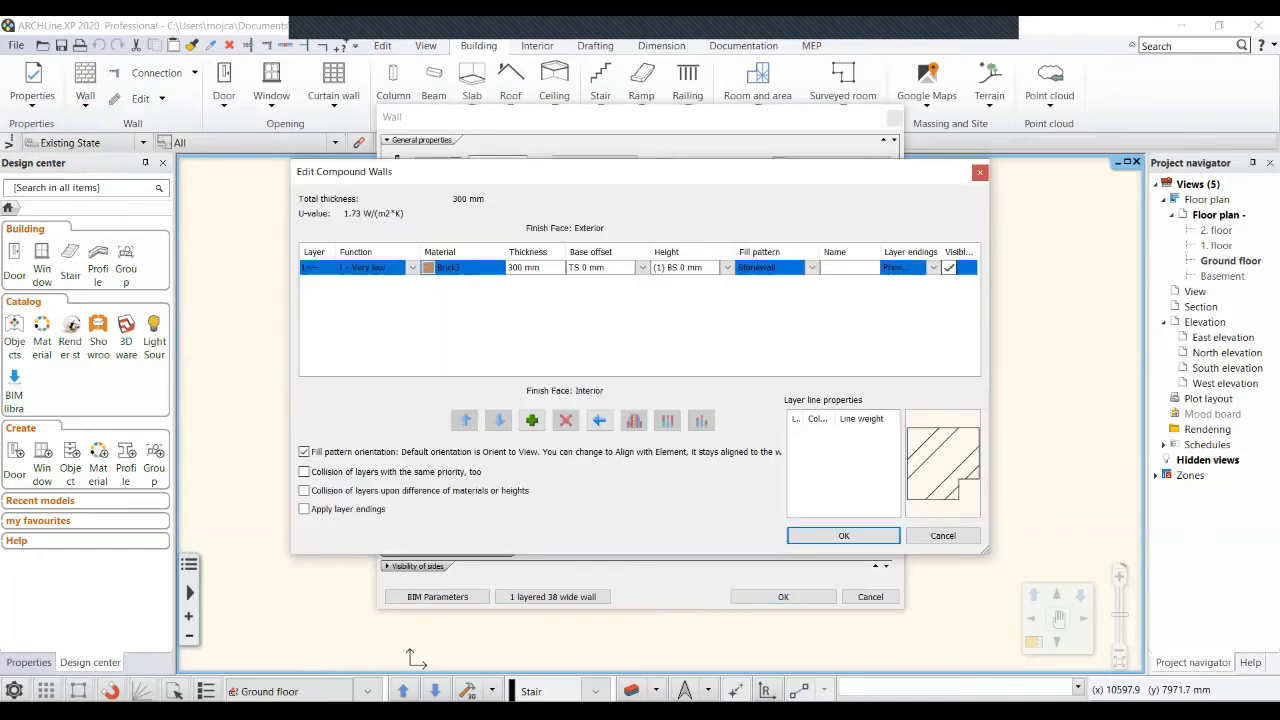
left_click(532, 420)
left_click(532, 420)
left_click(532, 420)
left_click(532, 420)
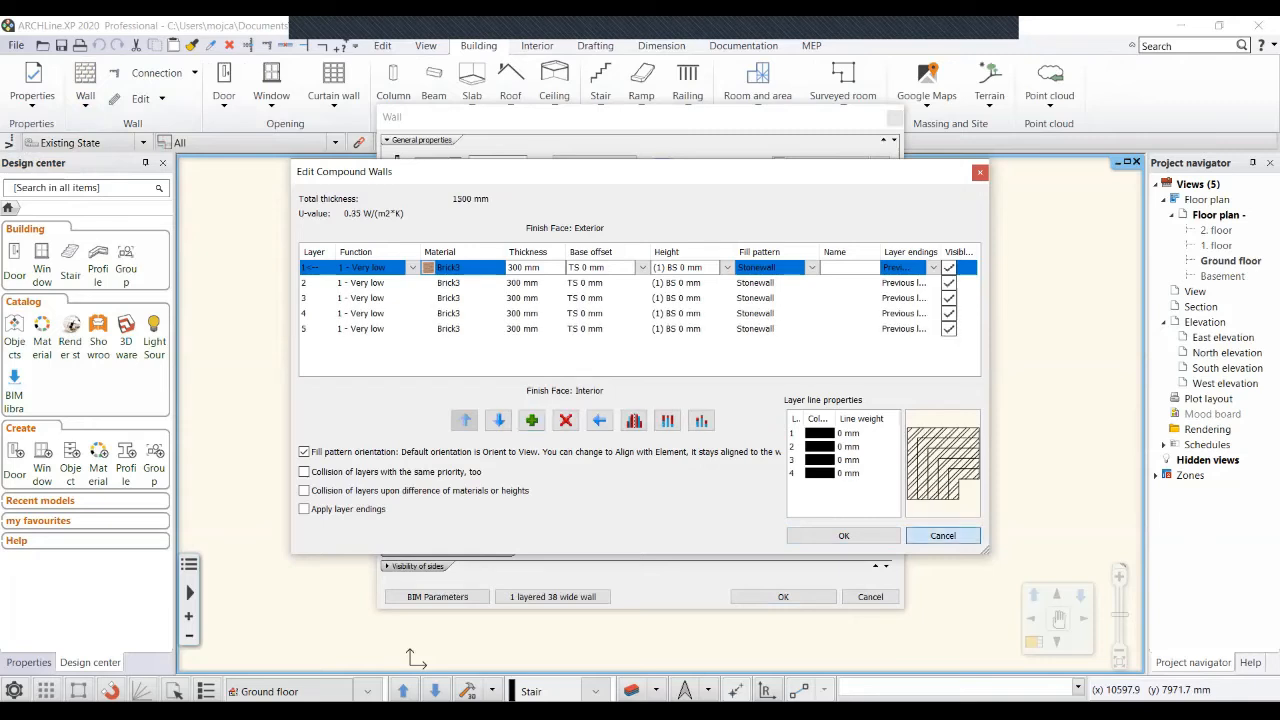
left_click(943, 535)
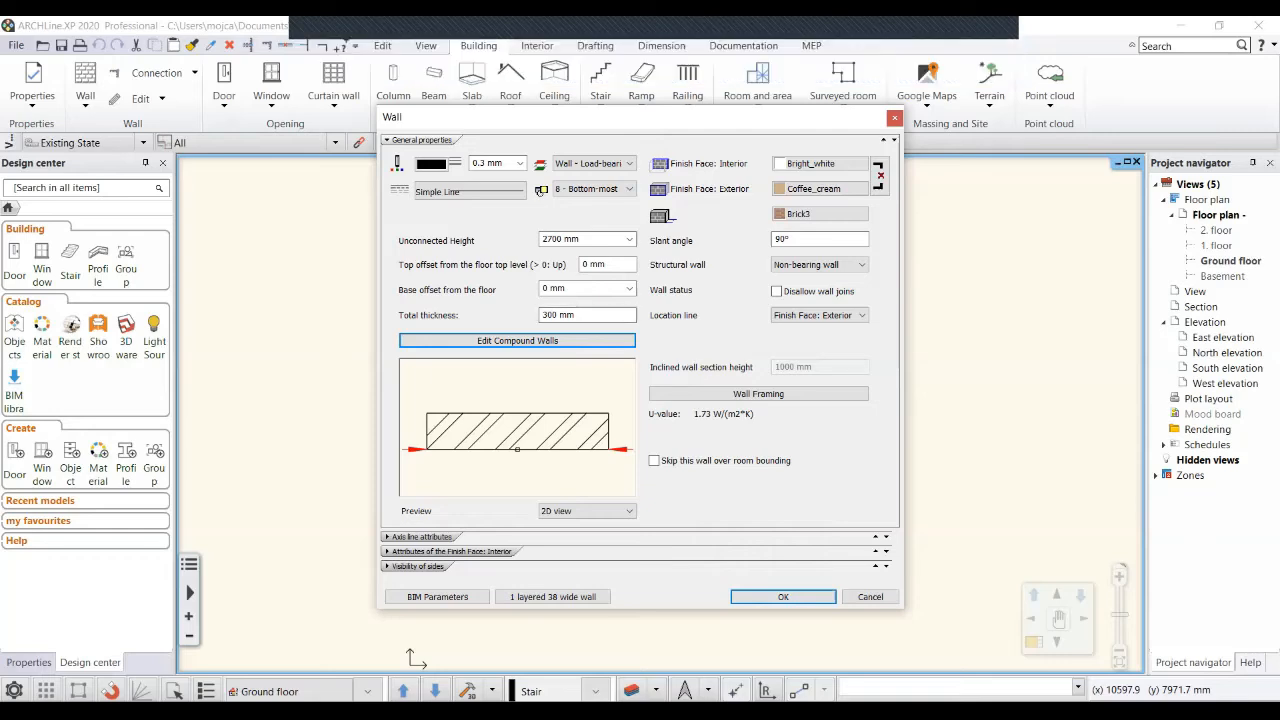
Accept the wall settings and draw a vertical wall about 8487 mm long downward, continued by a horizontal wall about 9196 mm long.
left_click(782, 596)
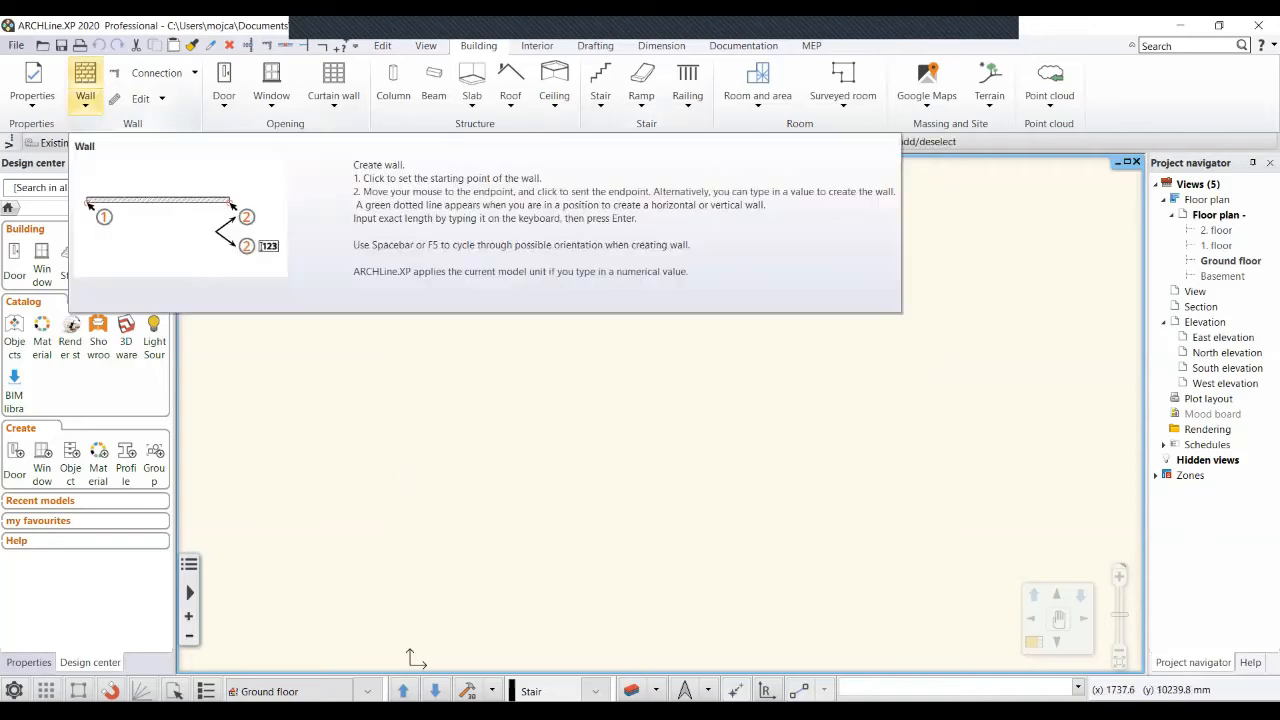
left_click(85, 82)
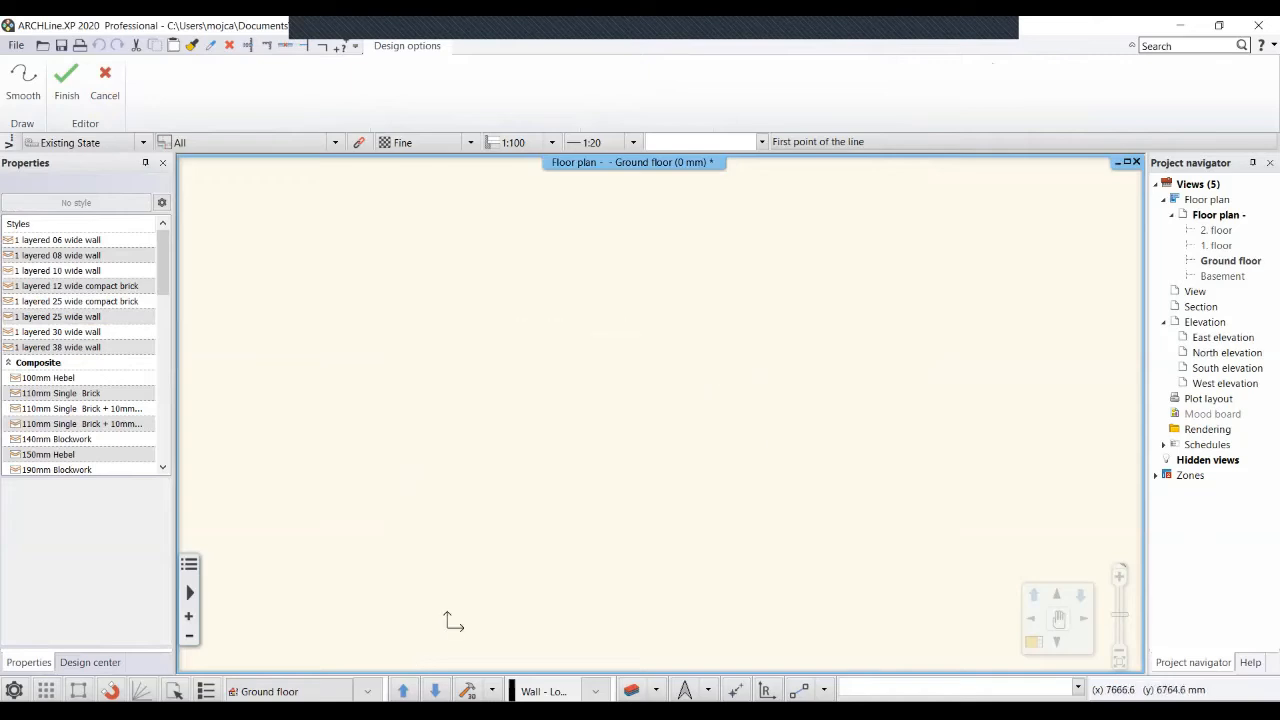
left_click(548, 281)
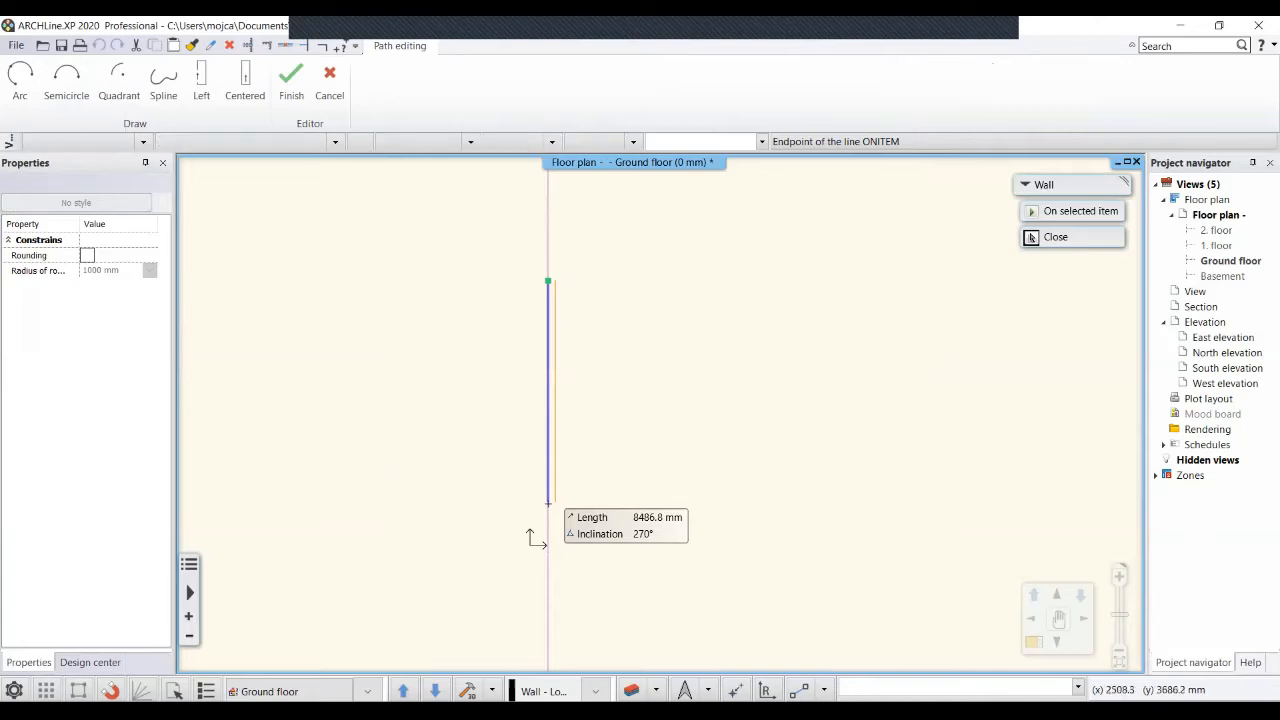
left_click(548, 503)
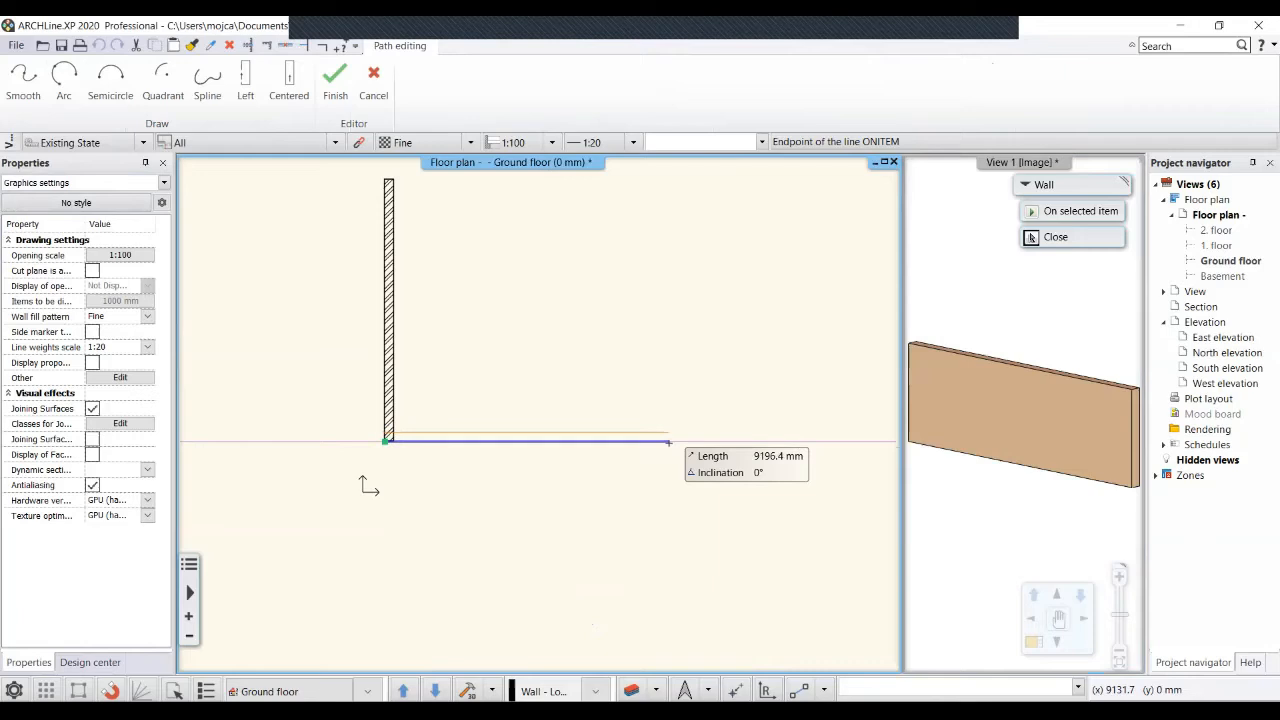
left_click(669, 441)
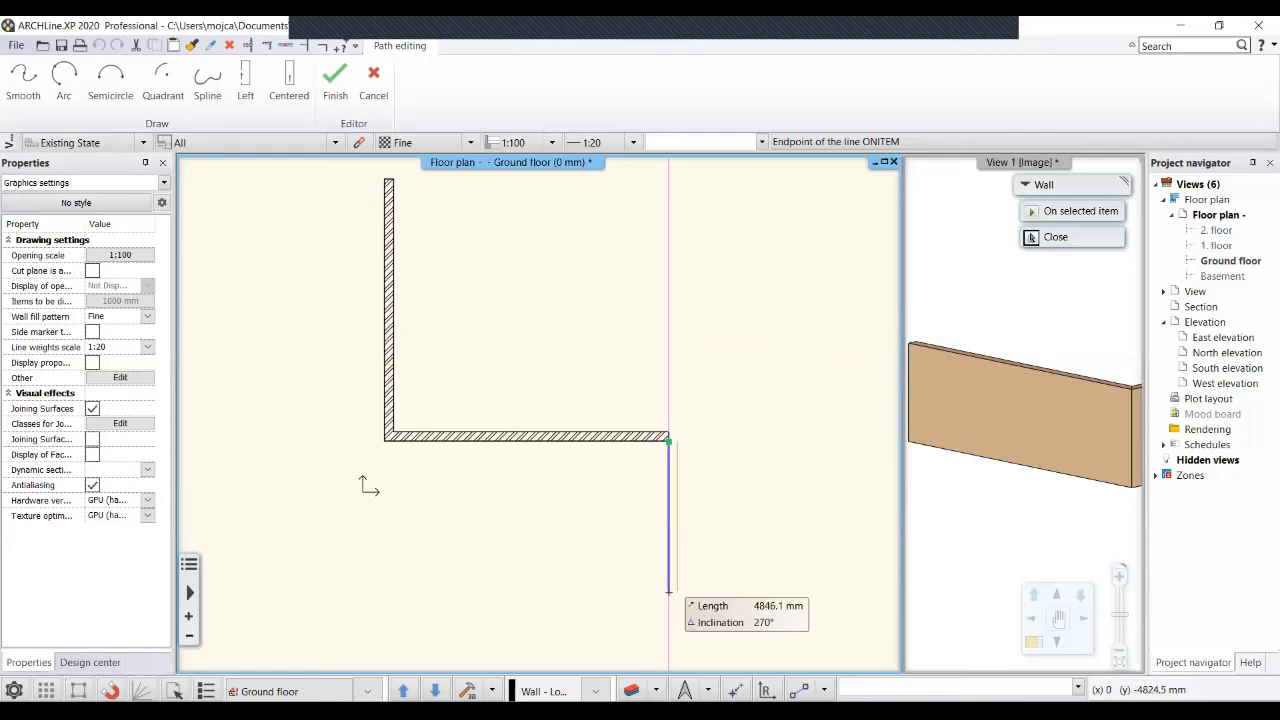
Continue the outline with a wall about 5648 mm upward, a horizontal wall outward, and another about 6275 mm upward.
scroll(669, 328, "up", 1)
middle_click_drag(635, 469, 583, 450)
scroll(679, 336, "down", 1)
middle_click_drag(679, 336, 752, 593)
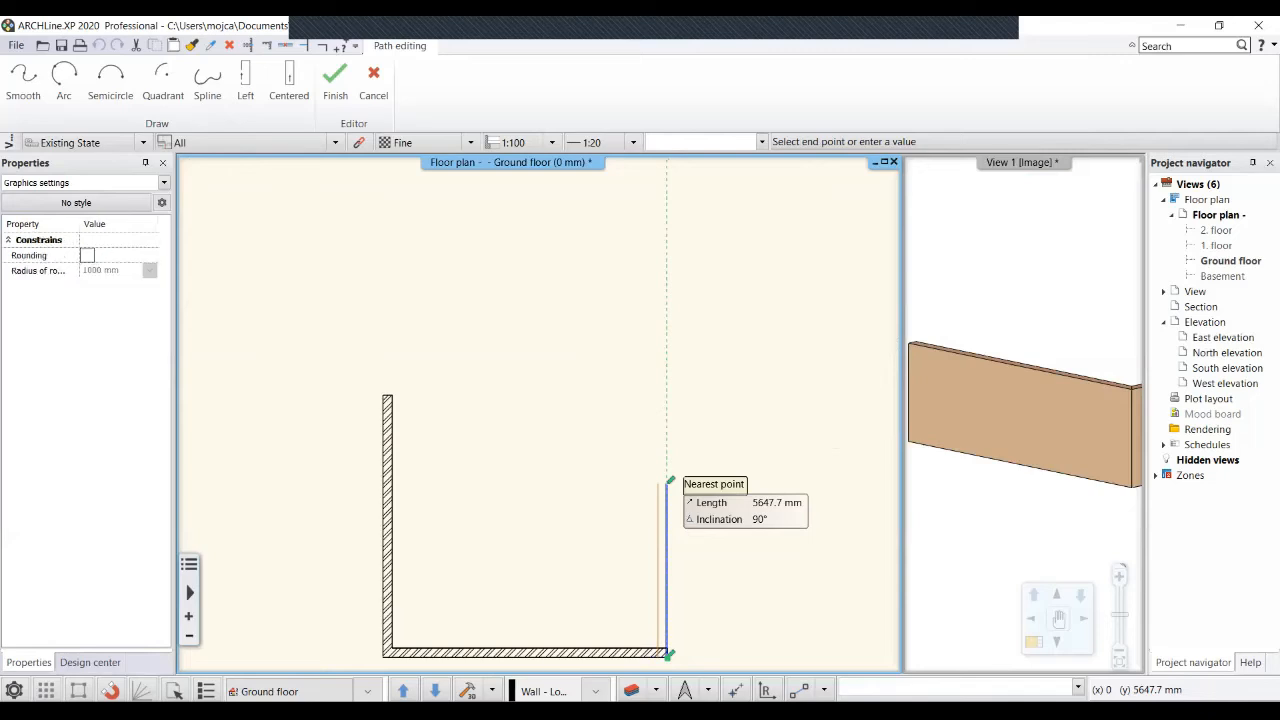
left_click(670, 482)
middle_click_drag(766, 428, 666, 371)
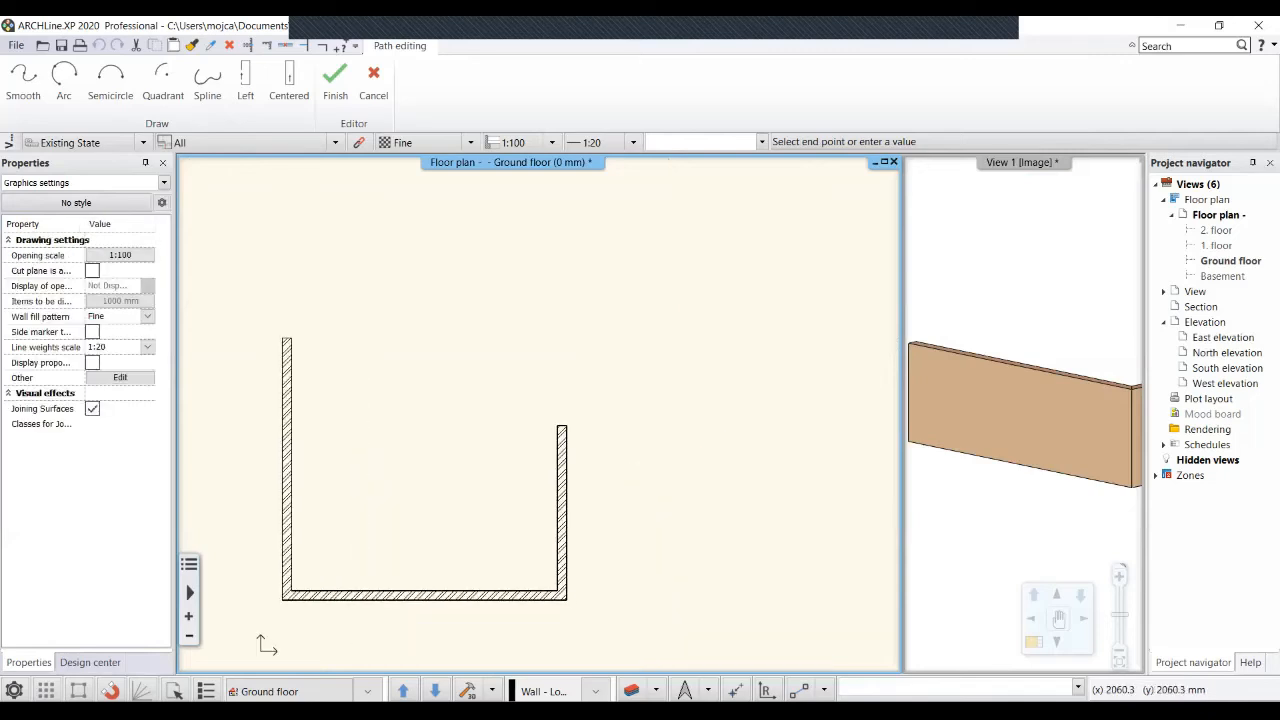
left_click(764, 427)
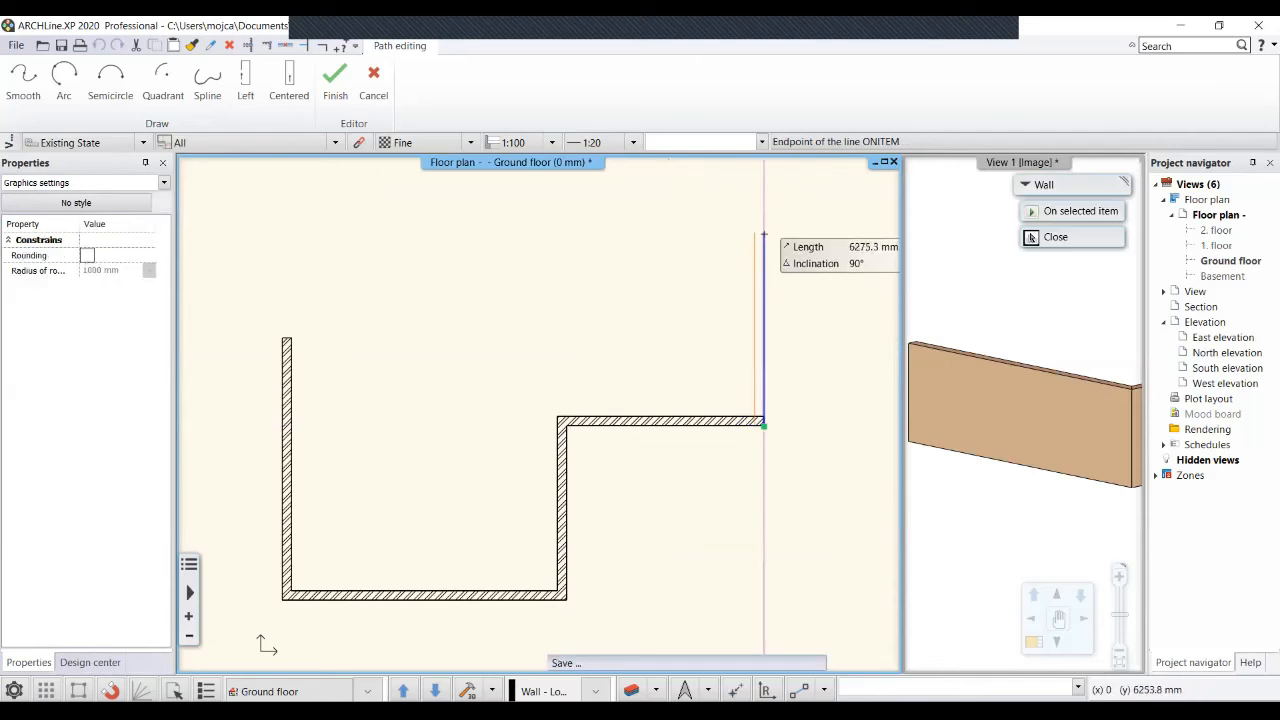
left_click(764, 236)
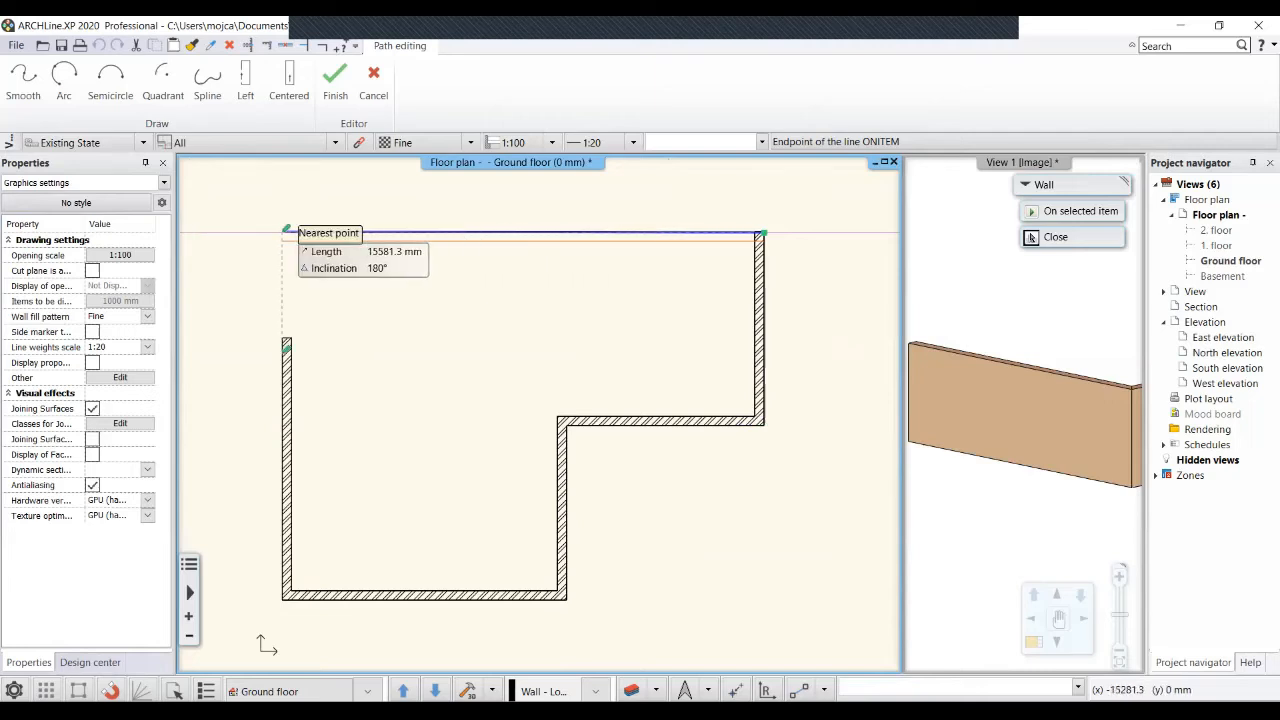
Draw the upper horizontal wall about 15281 mm back to align with the first wall's inner face, and finish the wall chain.
key("Escape")
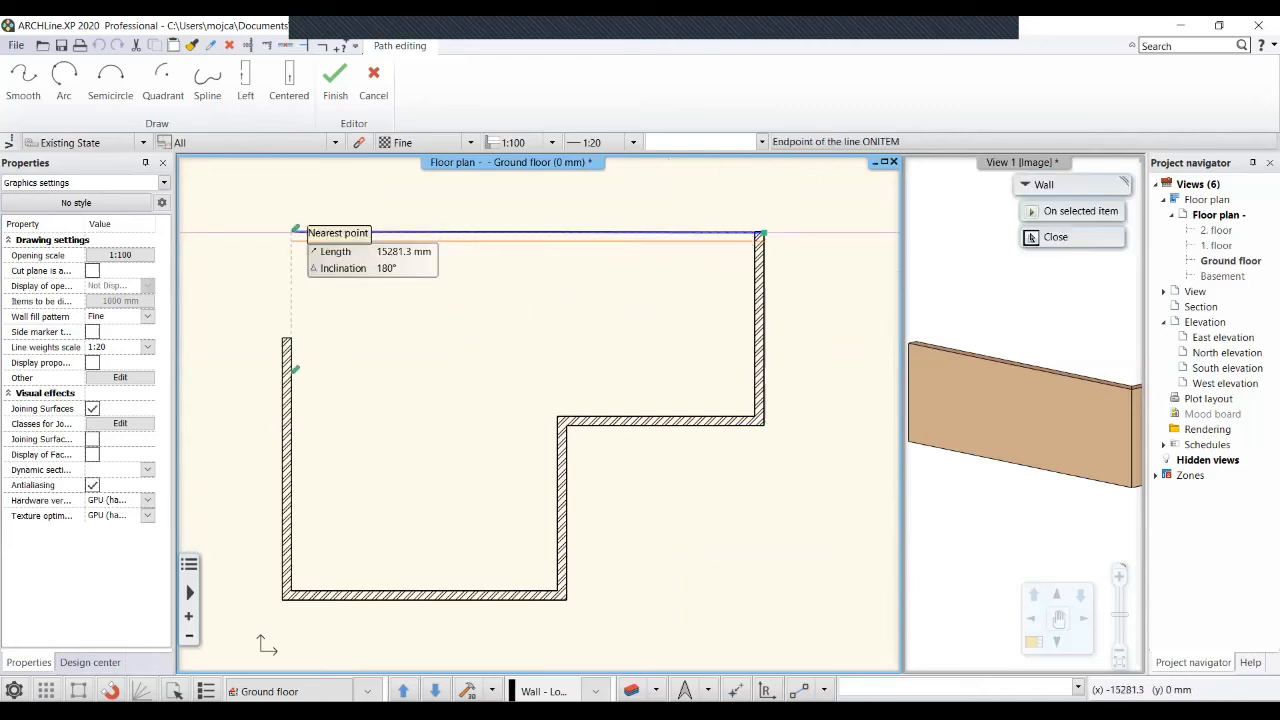
left_click(295, 231)
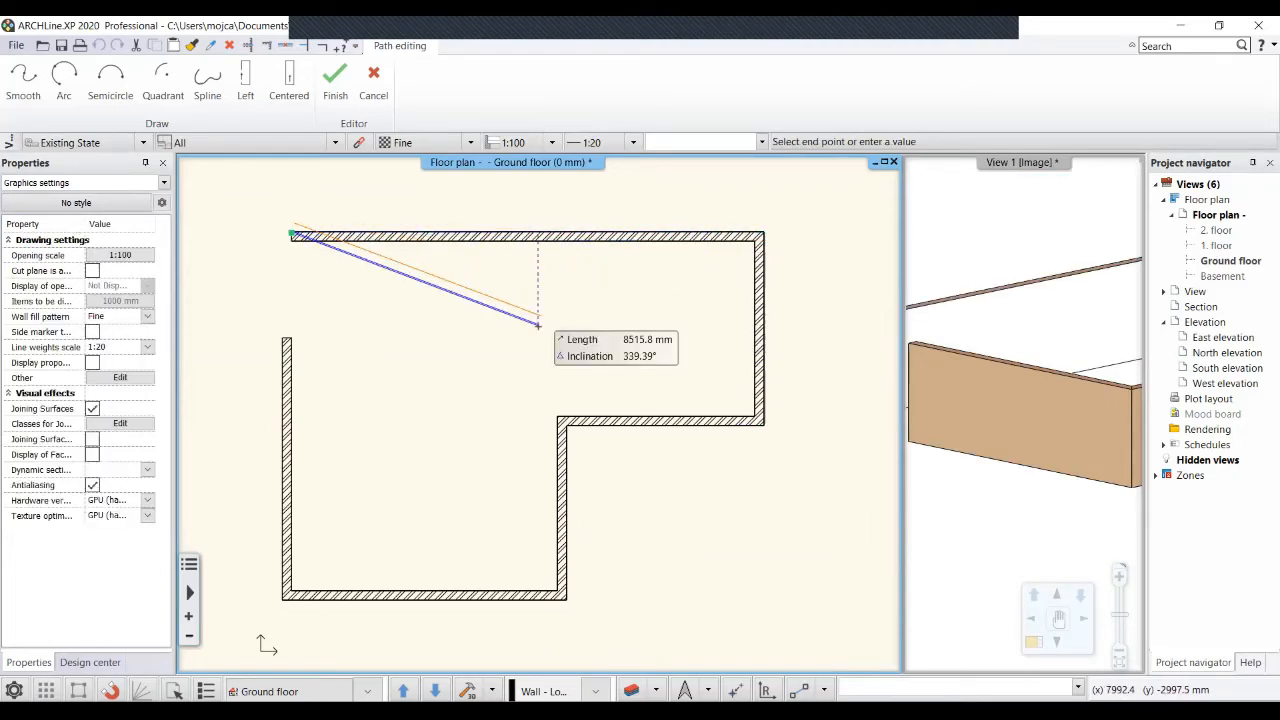
key("Escape")
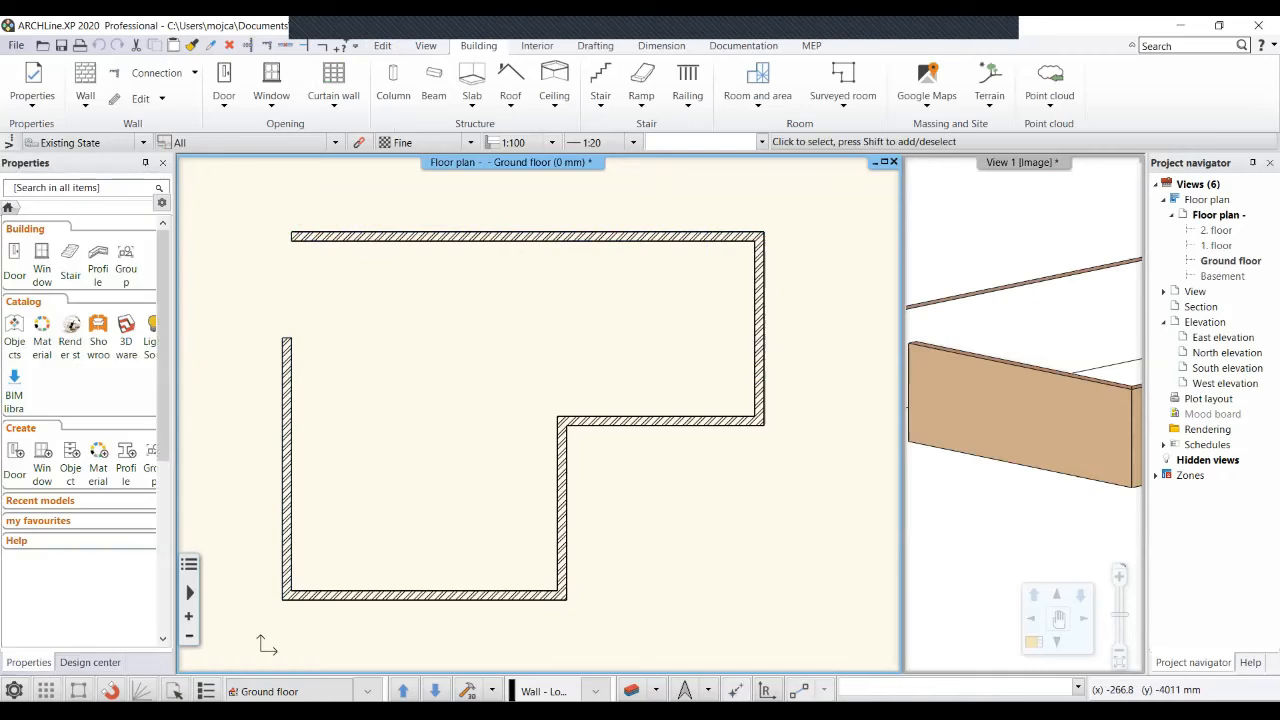
Stretch the upper end of the first vertical wall to the upper wall's open endpoint to close the outline.
left_click(282, 468)
left_click(282, 338)
left_click(354, 352)
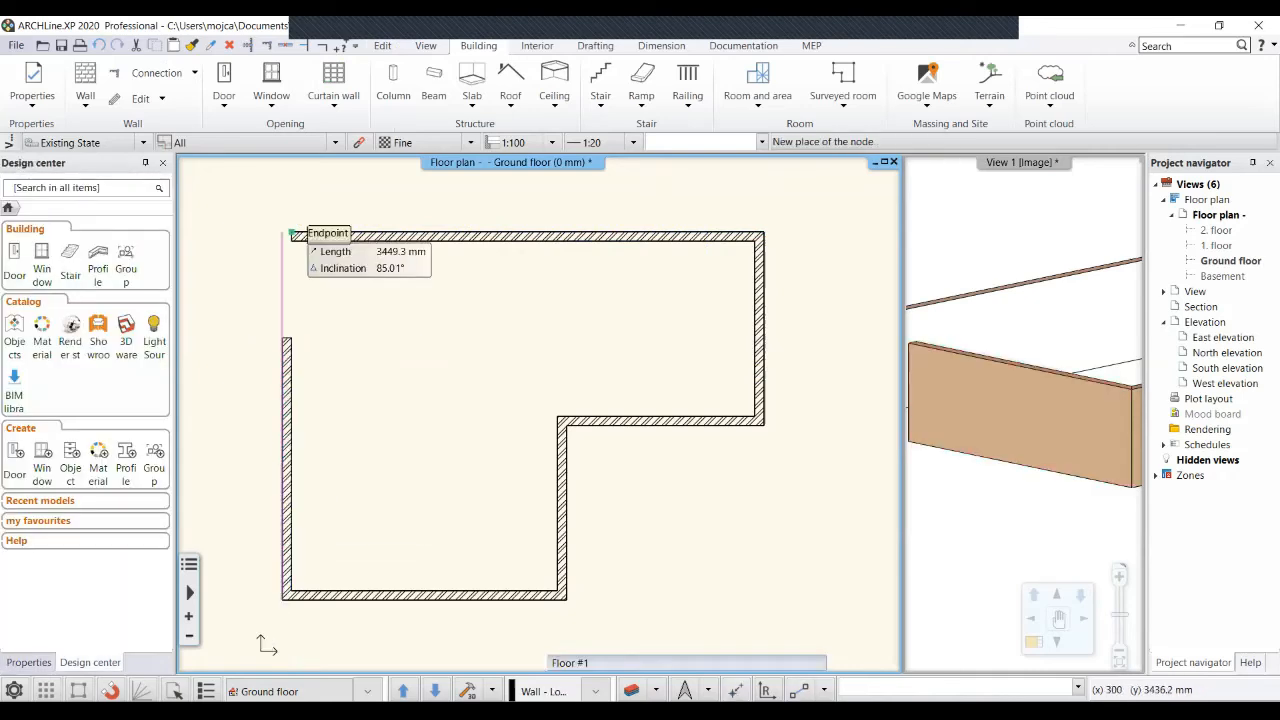
left_click(292, 234)
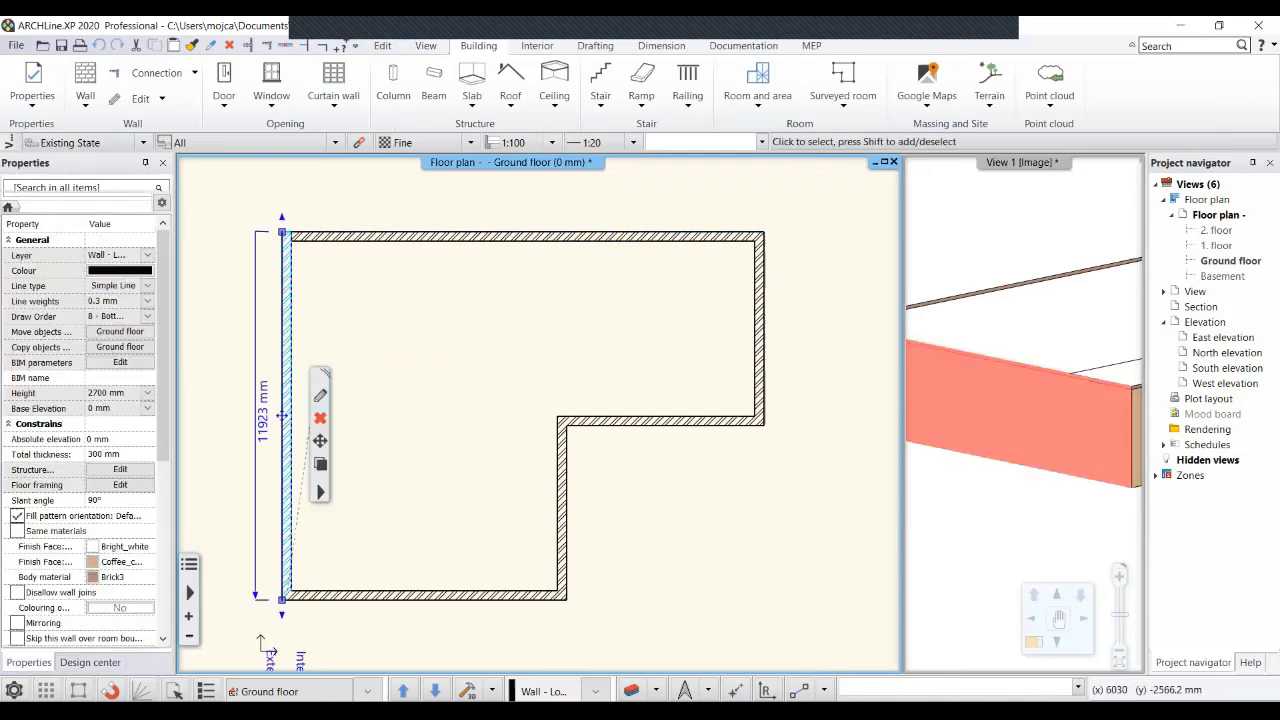
key("Escape")
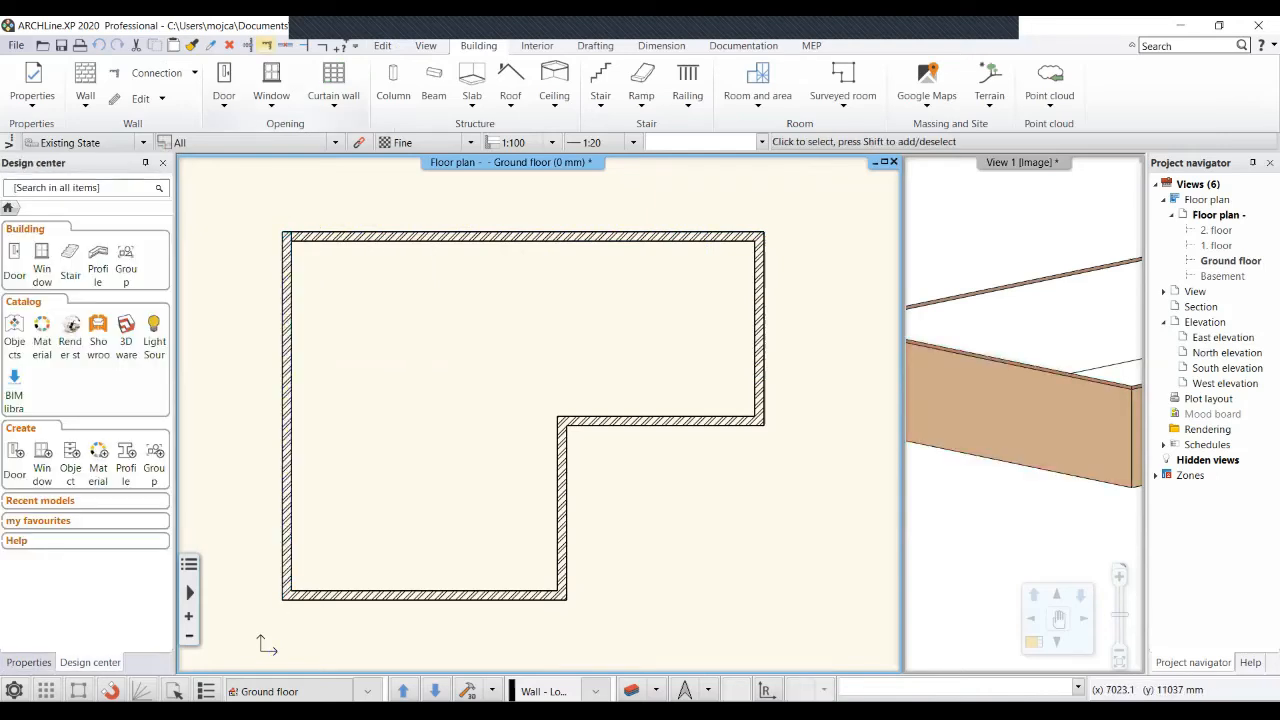
Trim the first vertical wall and the upper wall into a clean corner, and frame the whole L-shaped outline in the 3D view.
left_click(266, 45)
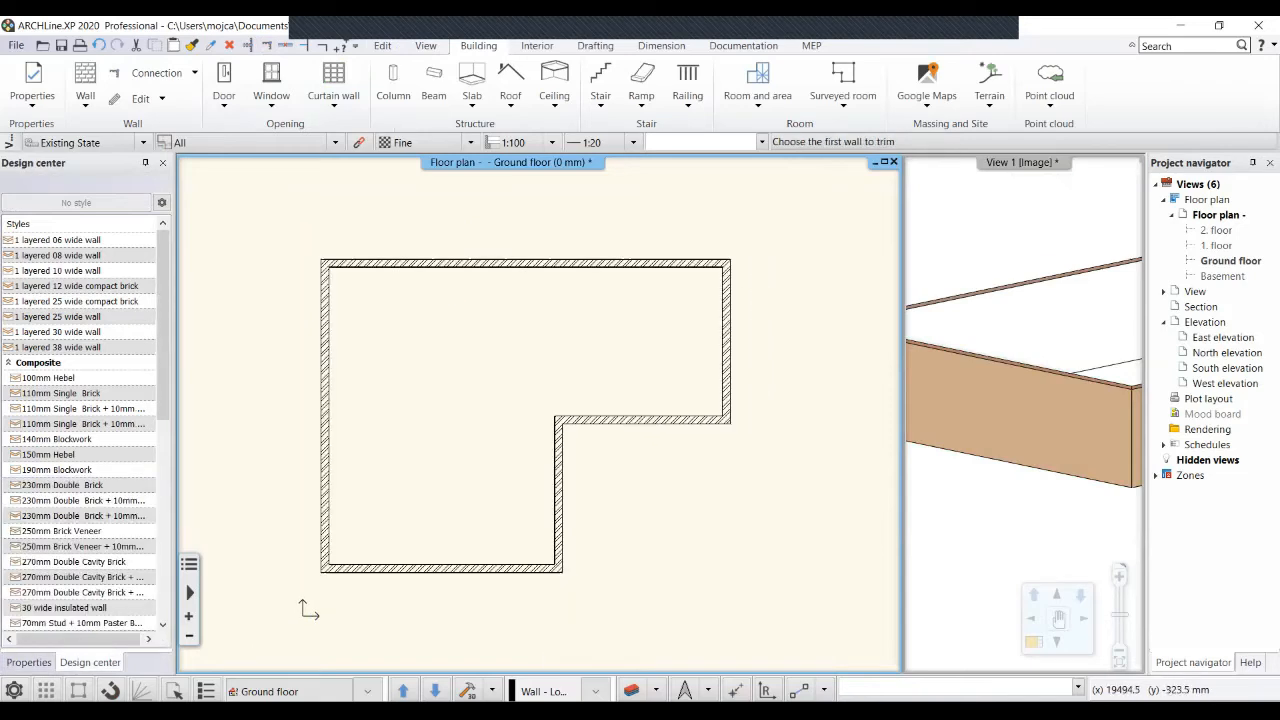
left_click(1136, 495)
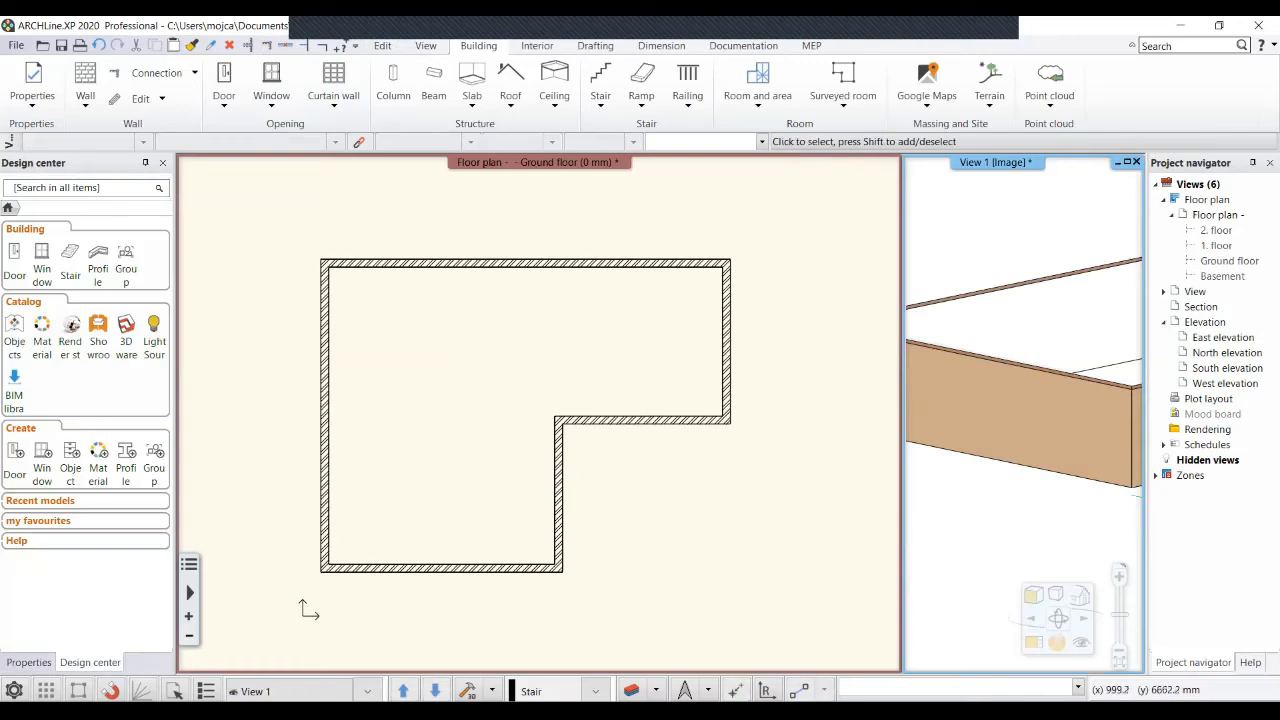
left_click(830, 570)
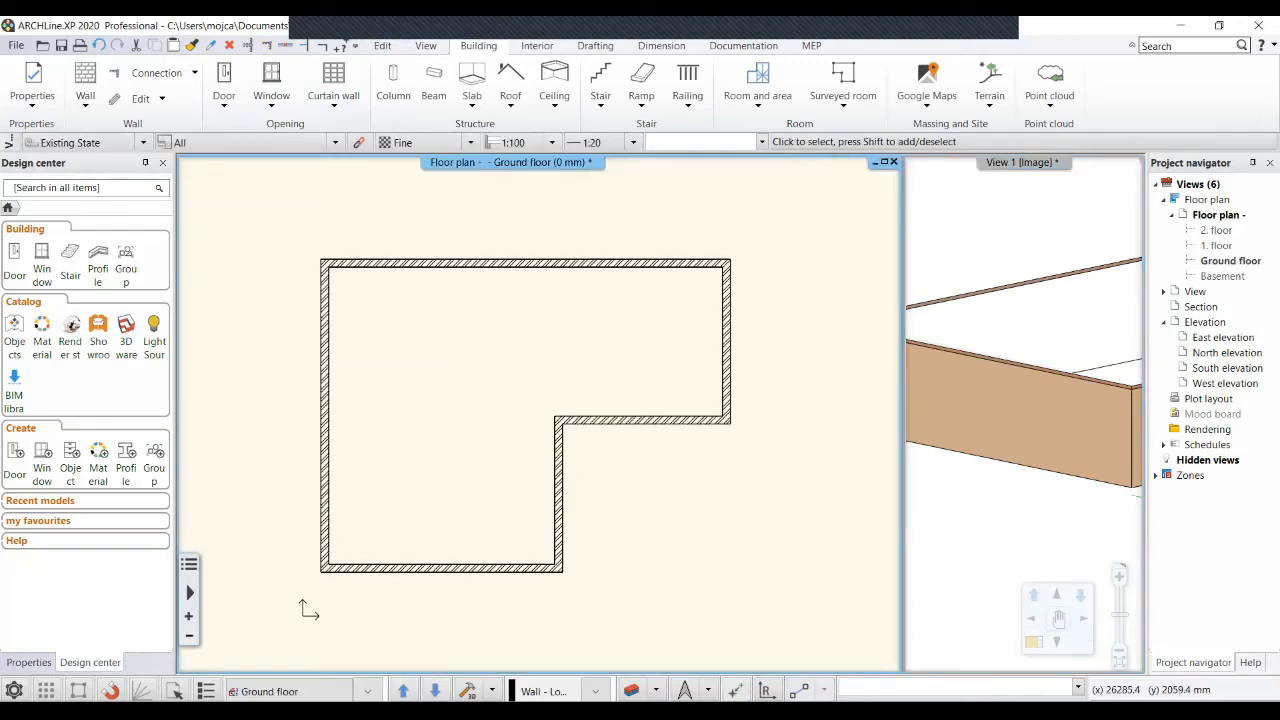
left_click(1022, 520)
left_click(820, 555)
left_click(980, 352)
scroll(980, 352, "down", 5)
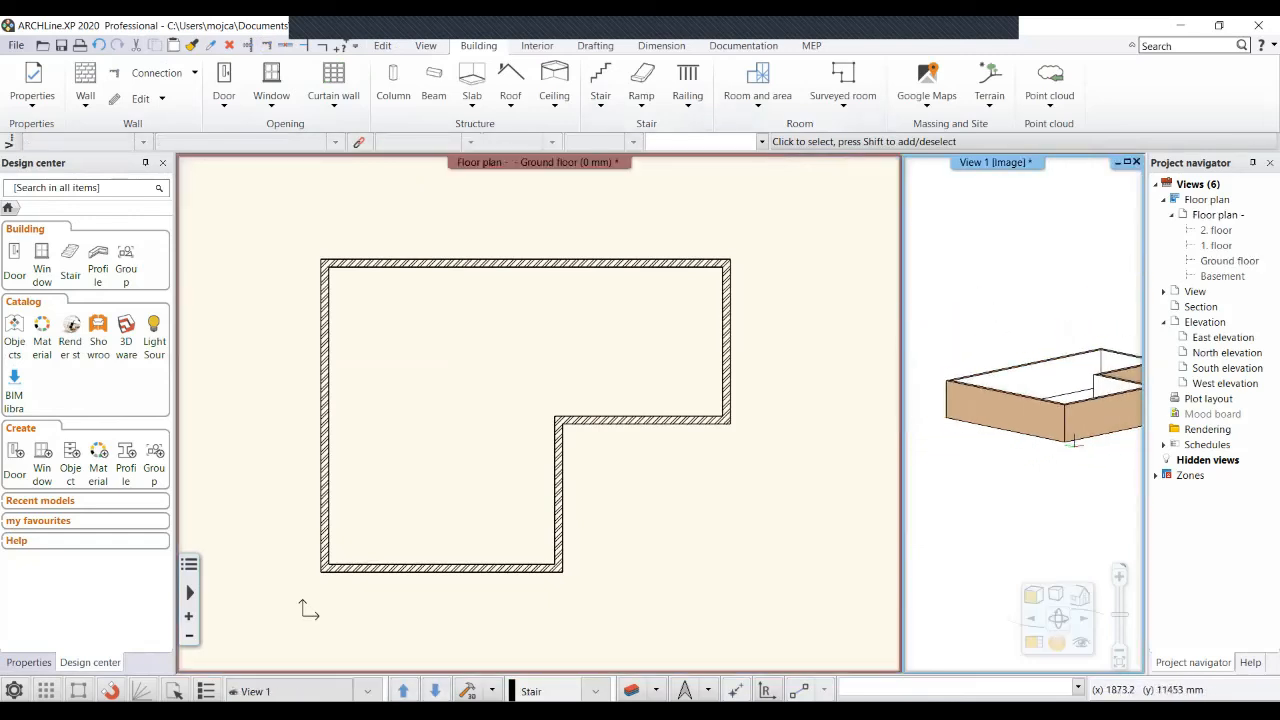
middle_click_drag(980, 354, 948, 402, "shift")
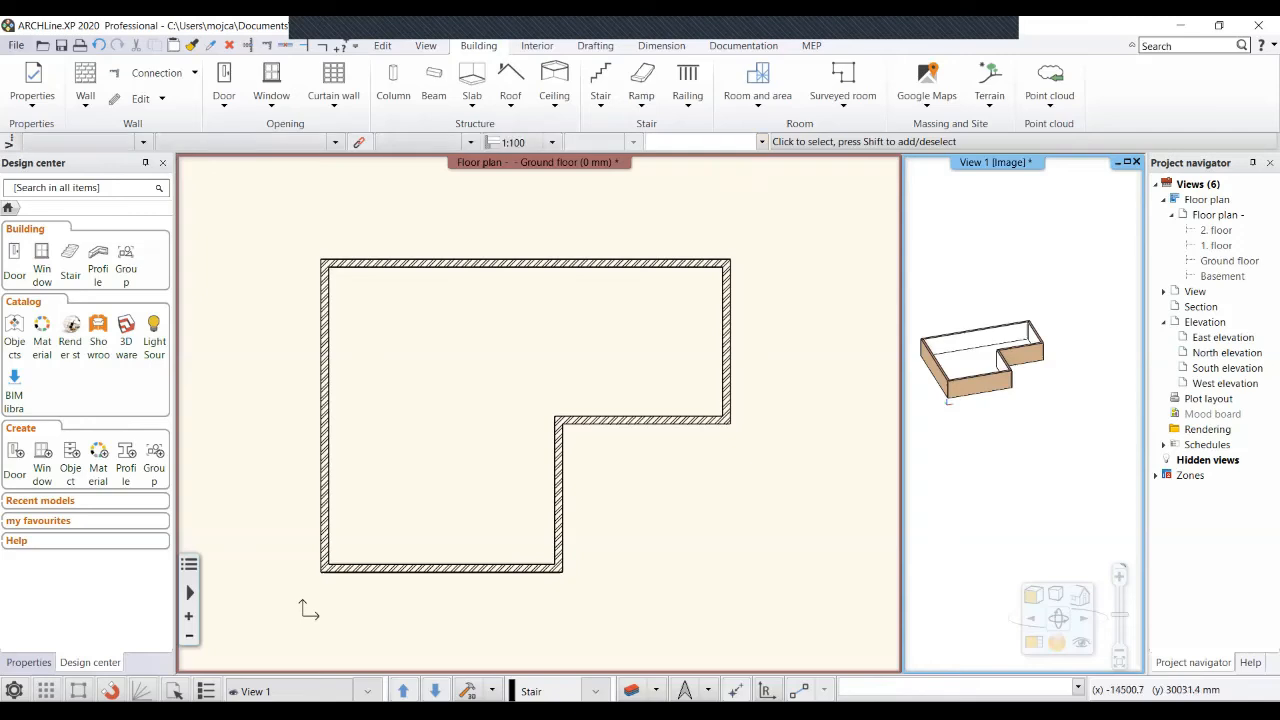
Move the outermost vertical wall of the shorter wing about 3367 mm inward.
left_click(800, 210)
left_click(718, 458)
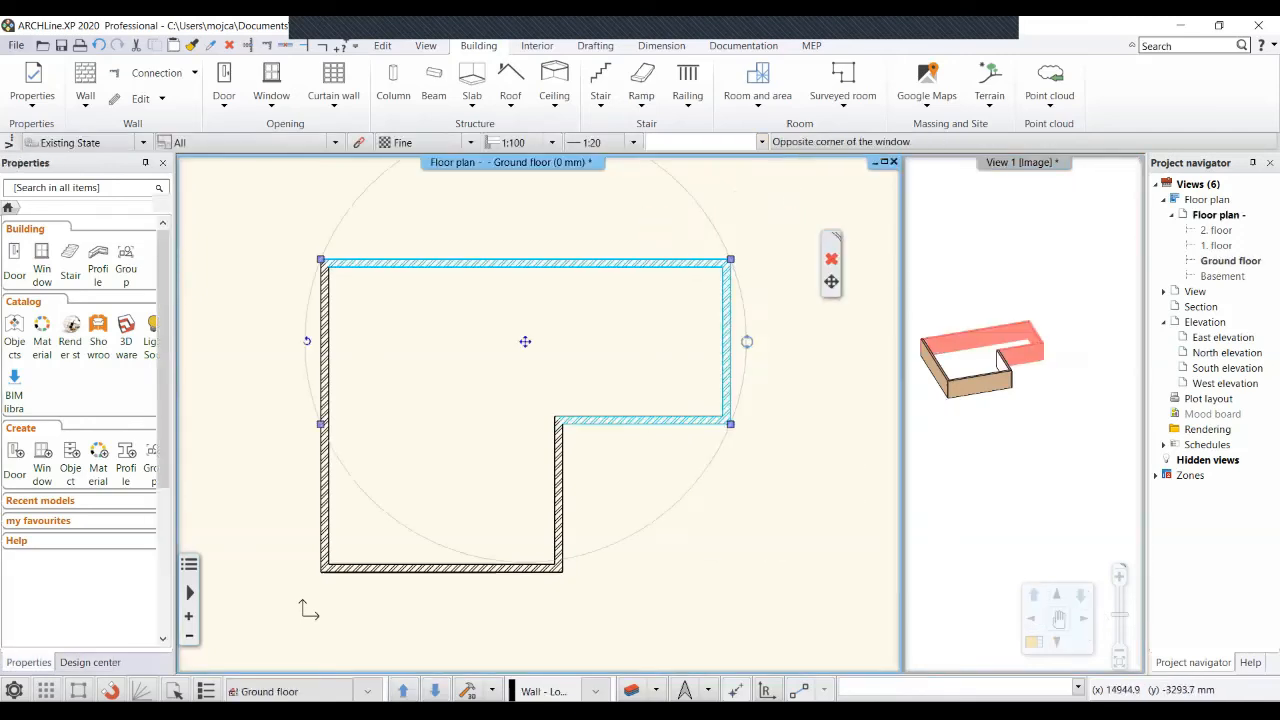
left_click(730, 341)
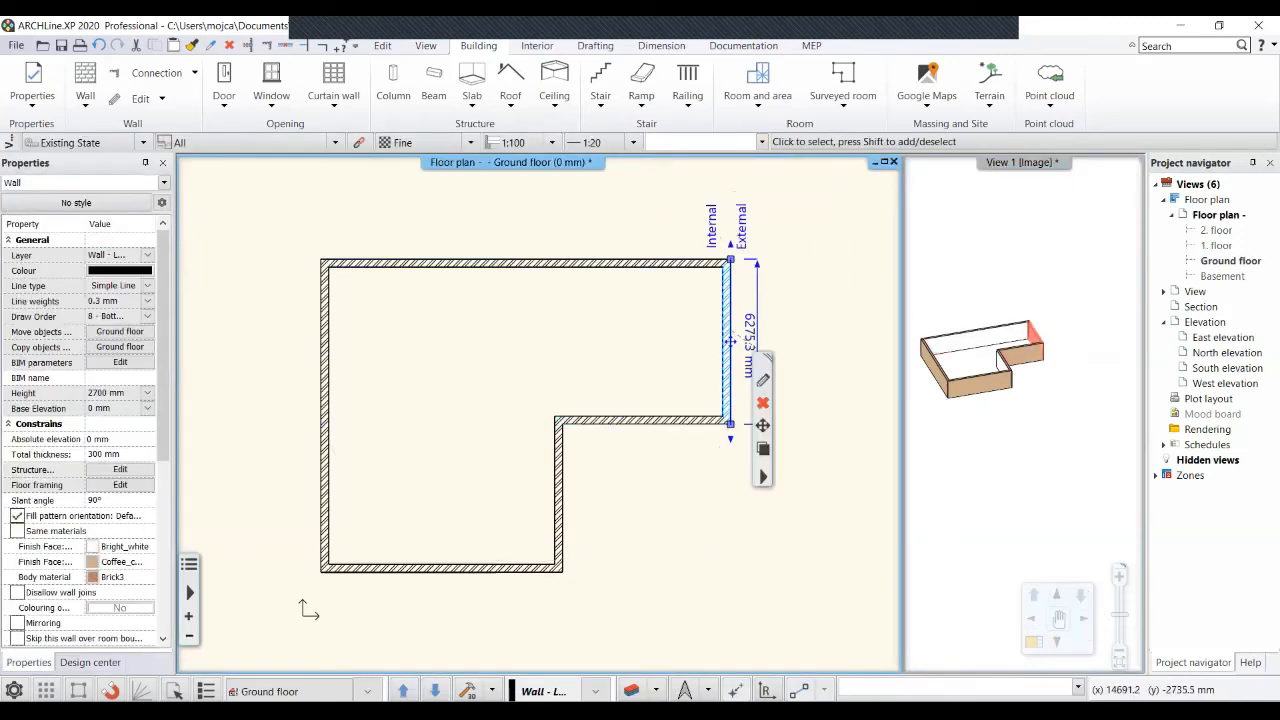
mouse_move(730, 341)
middle_click_drag(871, 441, 815, 404)
scroll(815, 404, "up", 1)
mouse_move(763, 425)
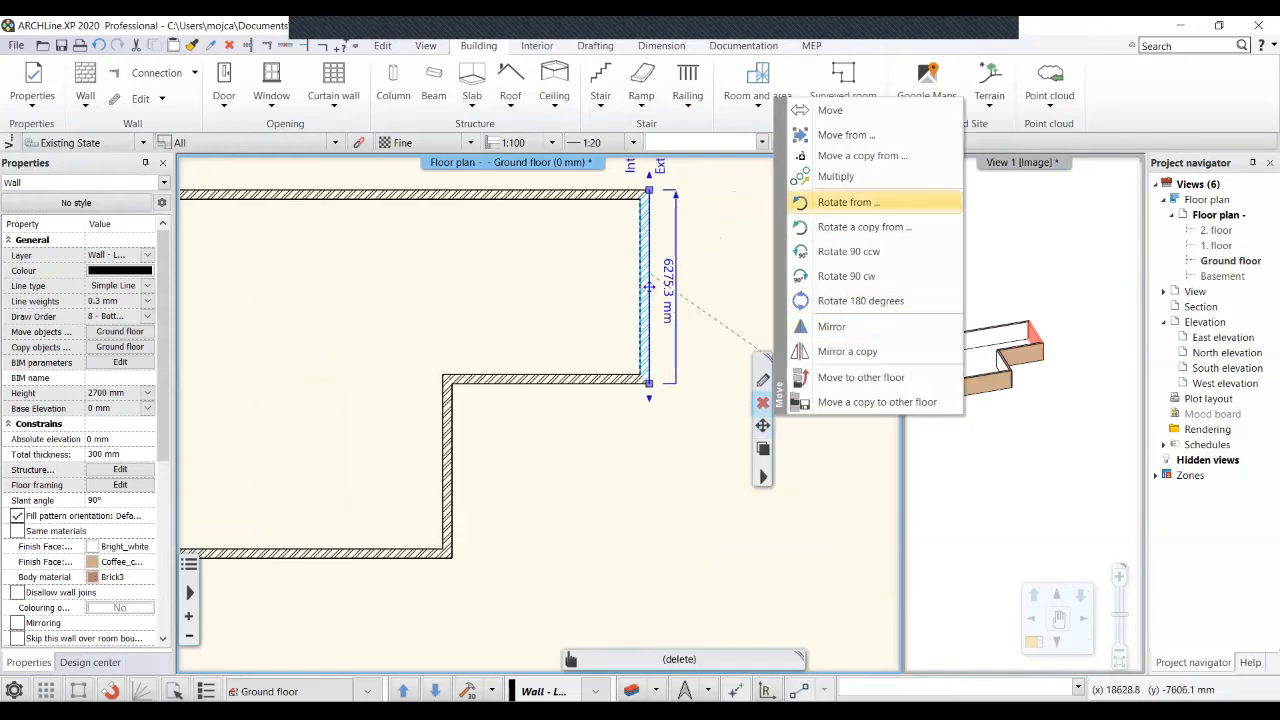
left_click(649, 286)
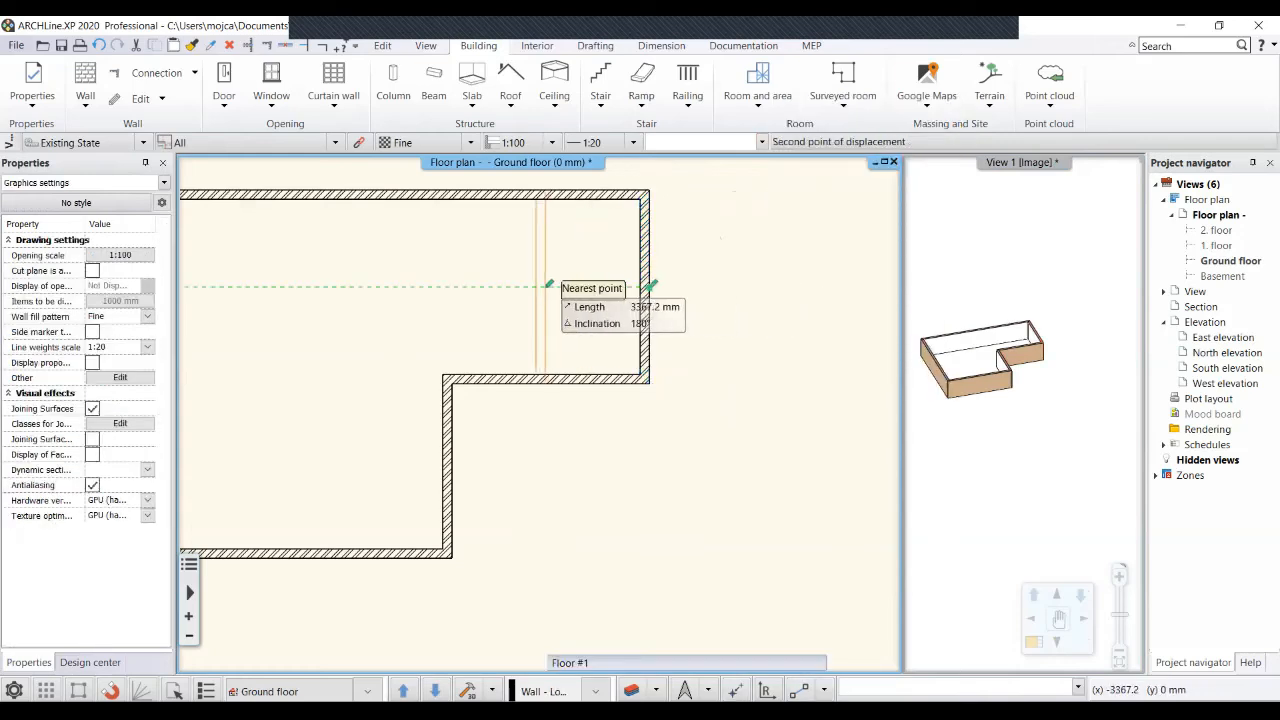
left_click(545, 286)
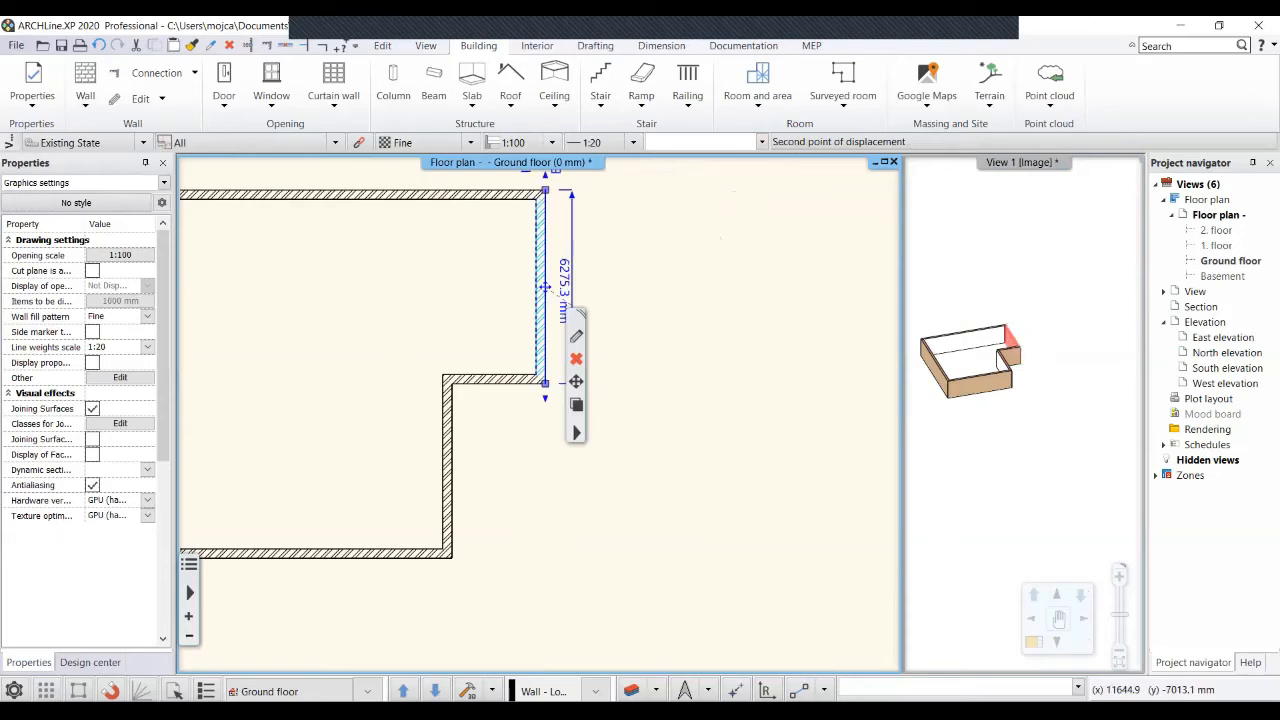
middle_click_drag(460, 397, 537, 411)
scroll(537, 411, "down", 1)
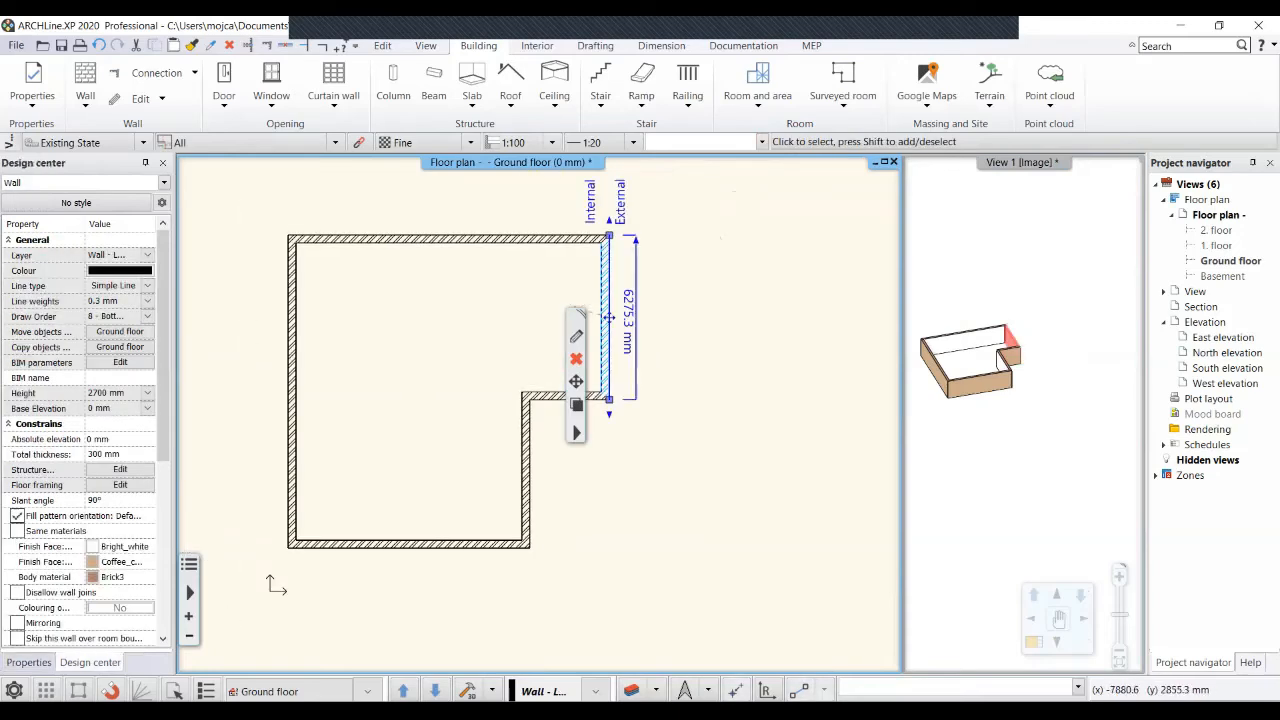
key("Escape")
Create a 1 layered 30 r.c. floor slab by walls around the whole ground-floor outline and view it in 3D.
middle_click_drag(276, 587, 374, 534)
scroll(374, 534, "down", 1)
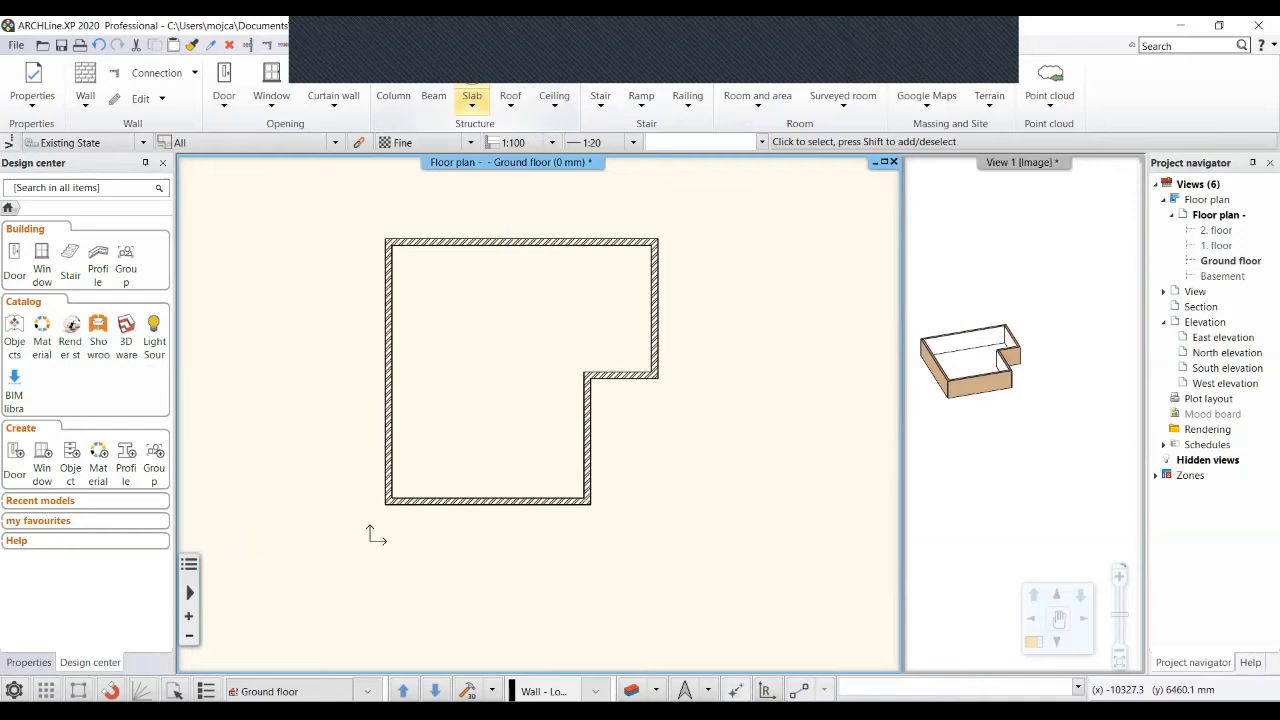
left_click(471, 100)
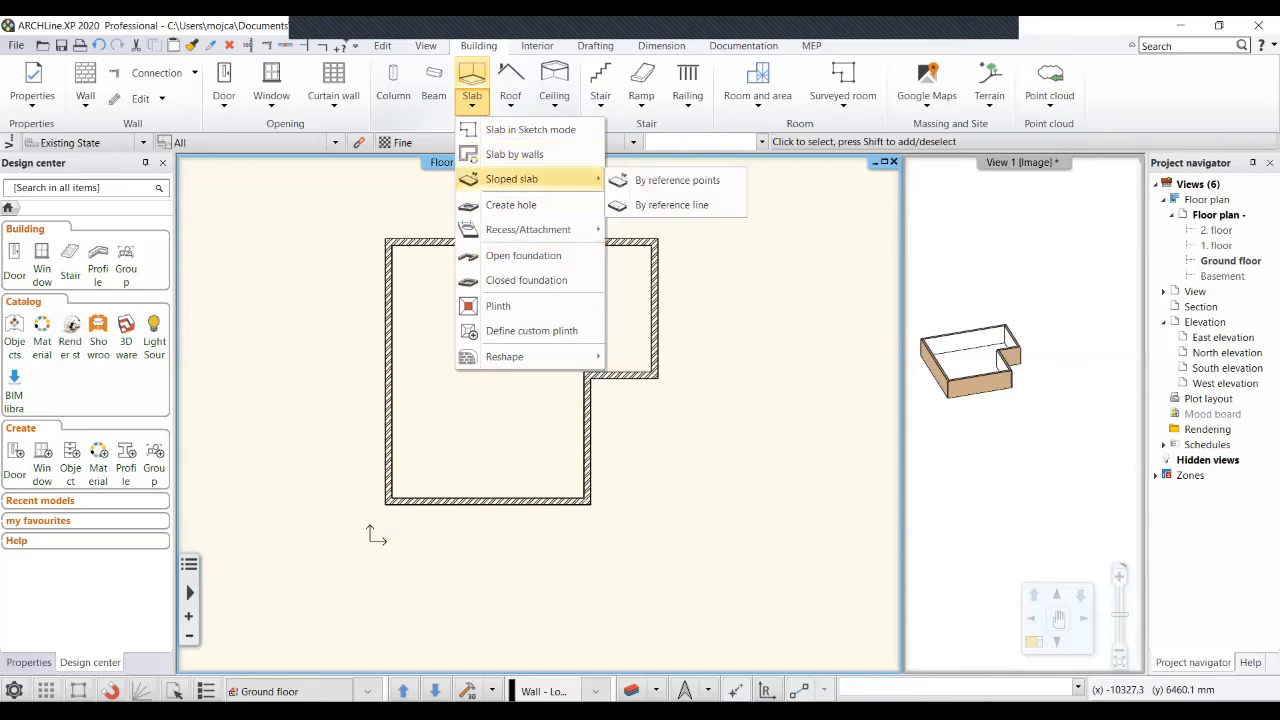
left_click(514, 154)
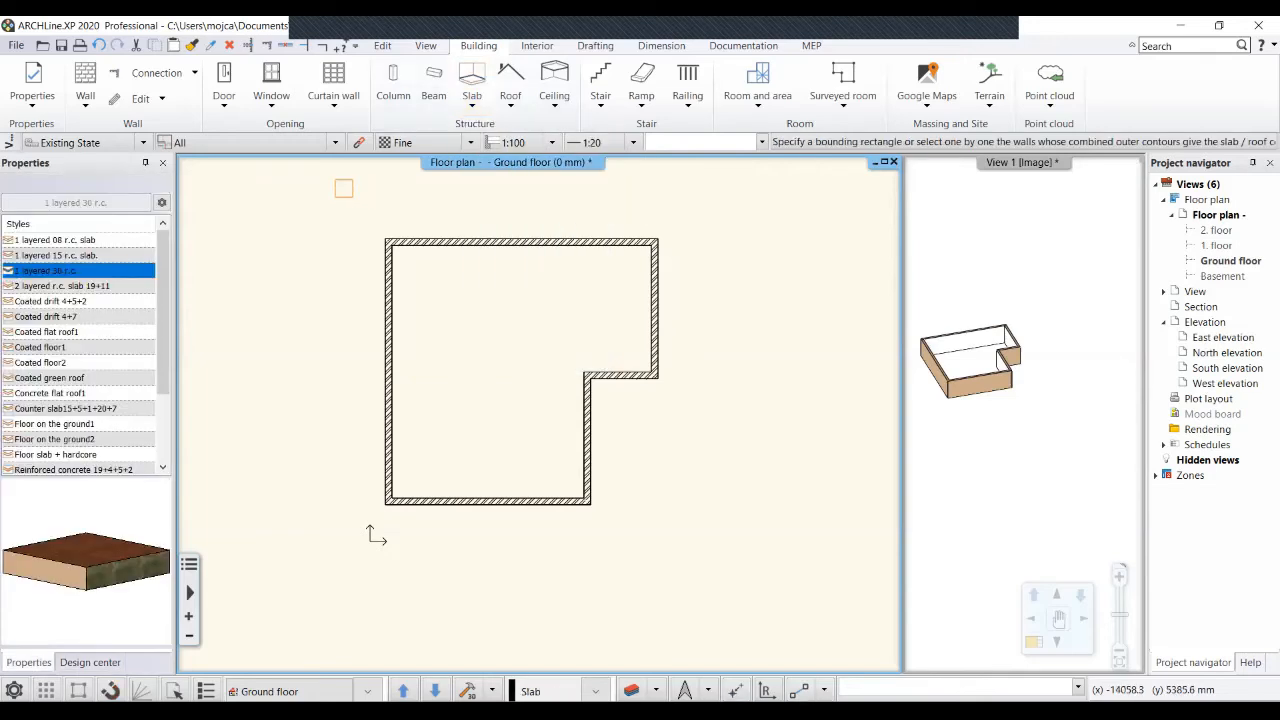
left_click(344, 189)
left_click(737, 569)
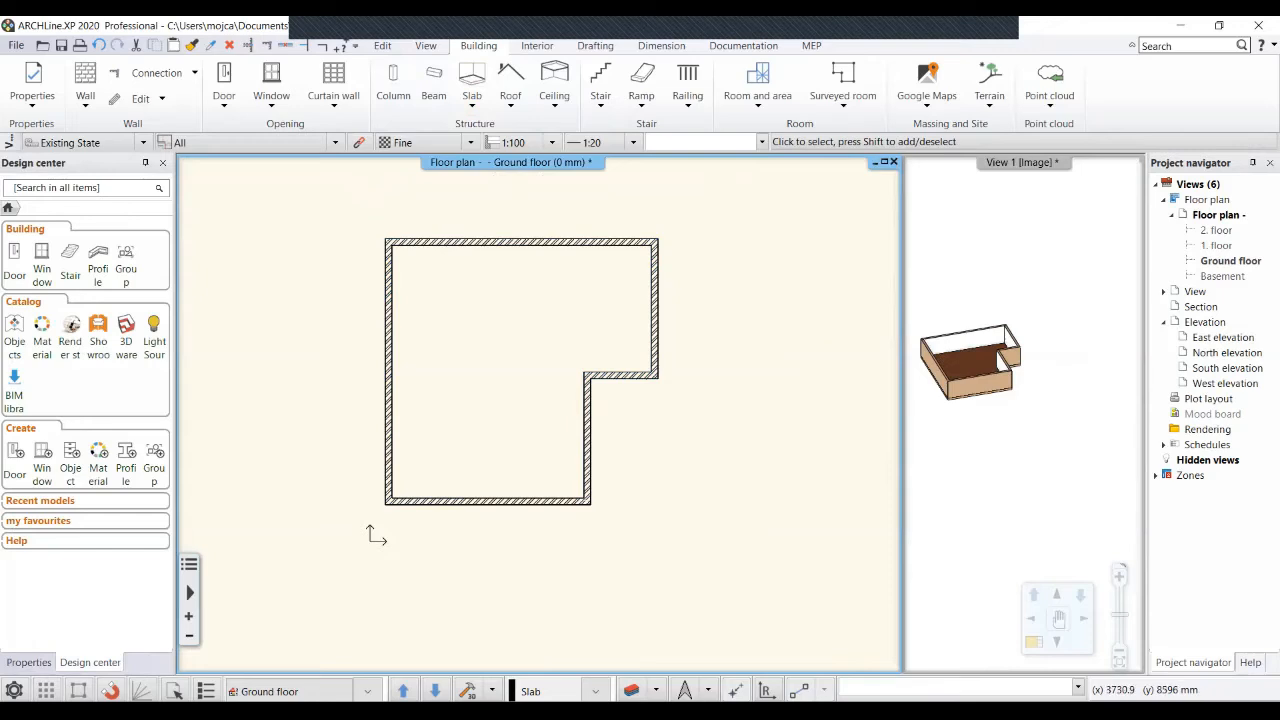
left_click(950, 318)
scroll(928, 318, "up", 3)
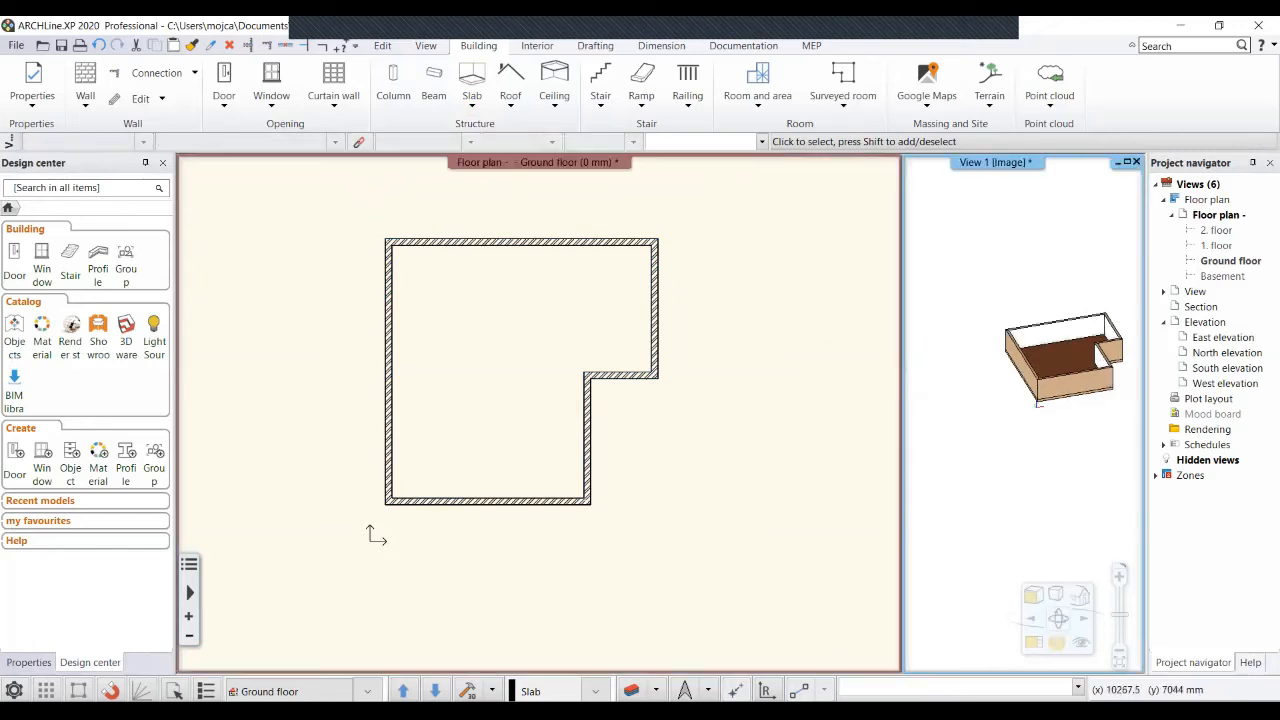
middle_click_drag(1104, 311, 1008, 271)
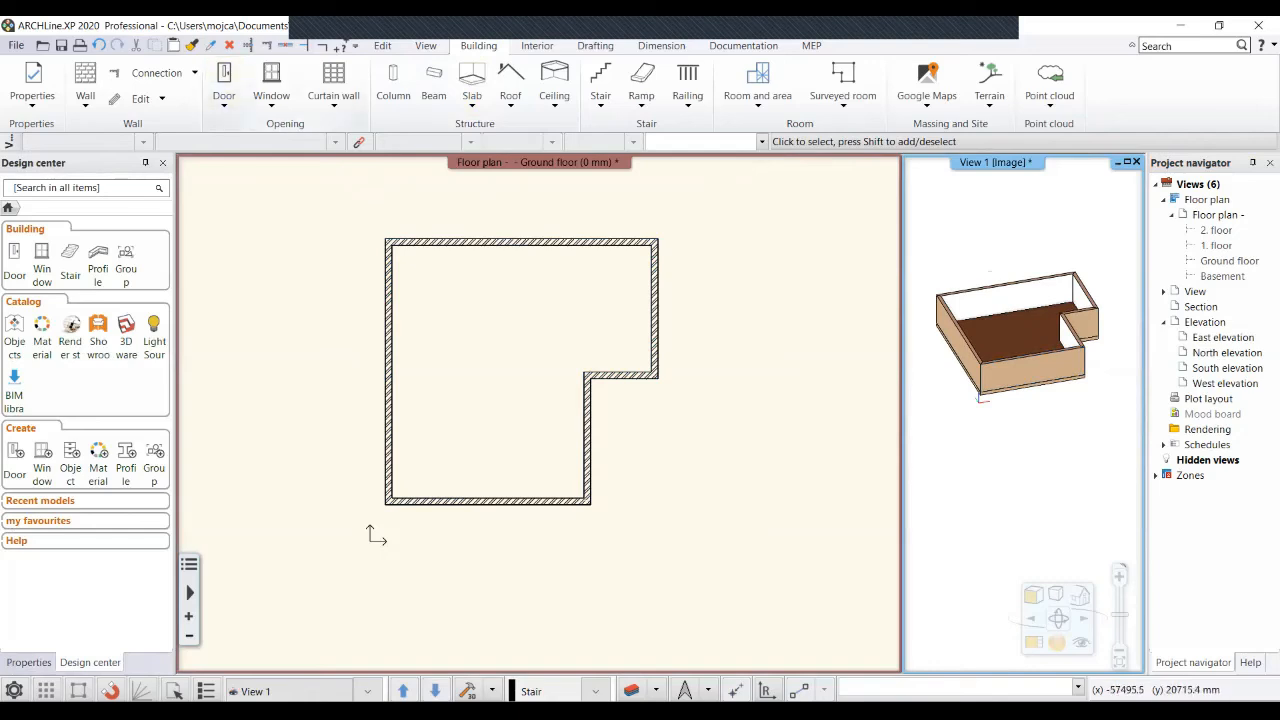
Set the default door's distance from wall line to 0 mm and start the Door command.
right_click(231, 74)
left_click(273, 89)
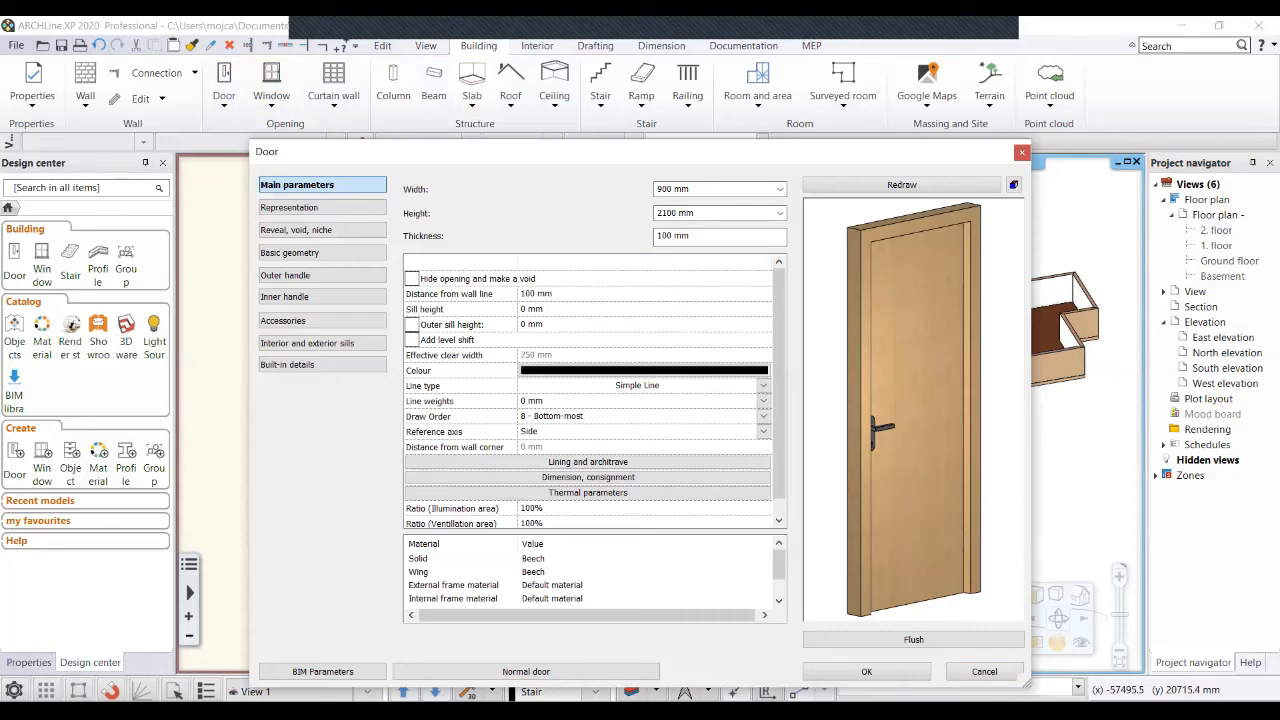
left_click_drag(977, 155, 989, 74)
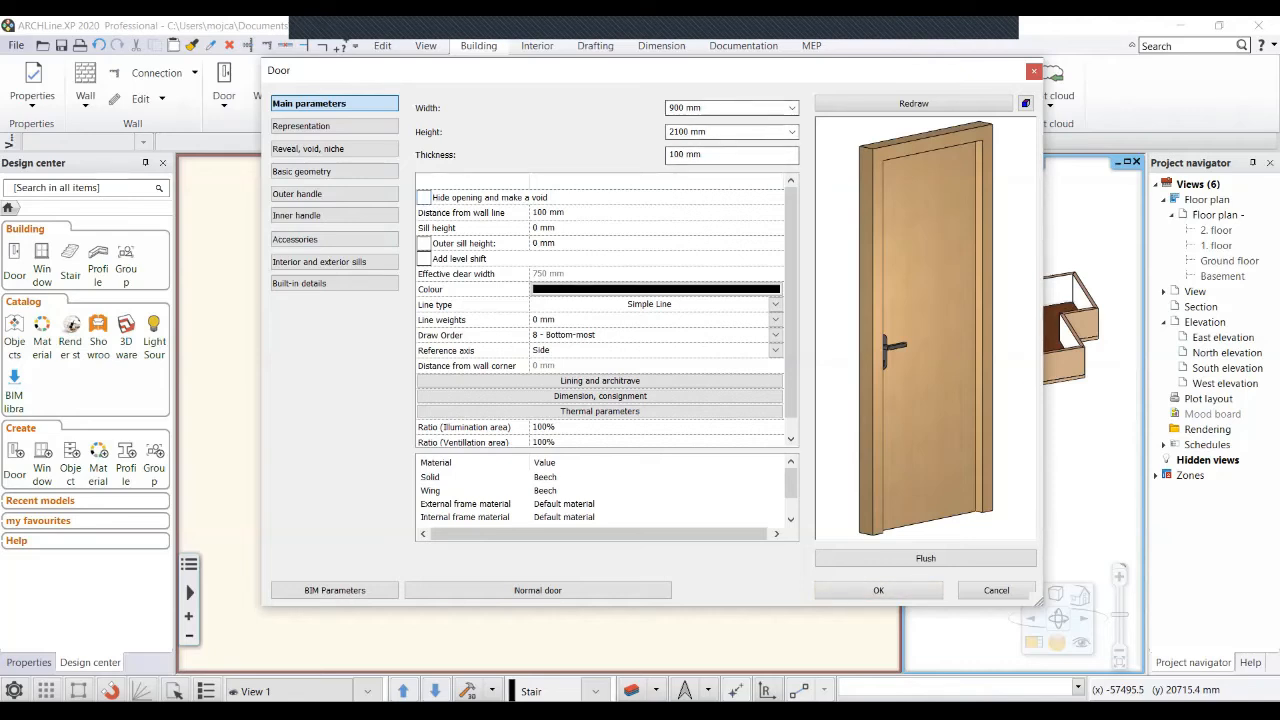
left_click(548, 212)
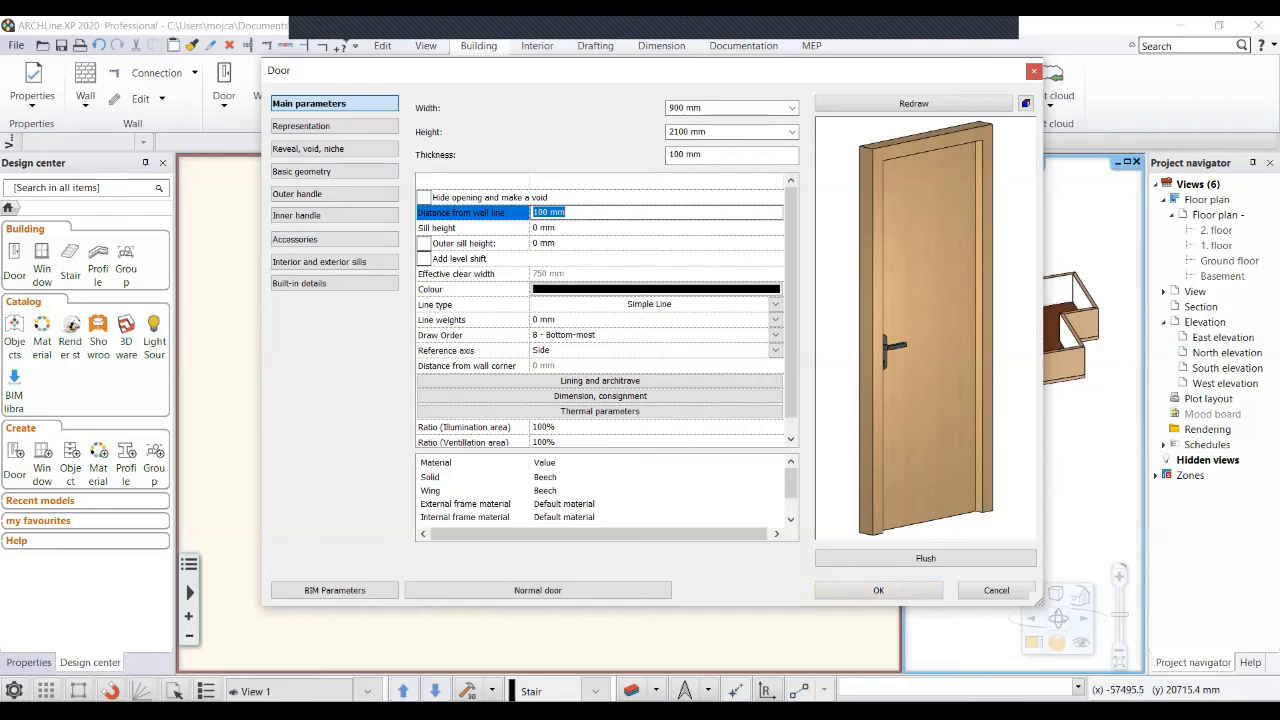
type("0")
left_click(878, 590)
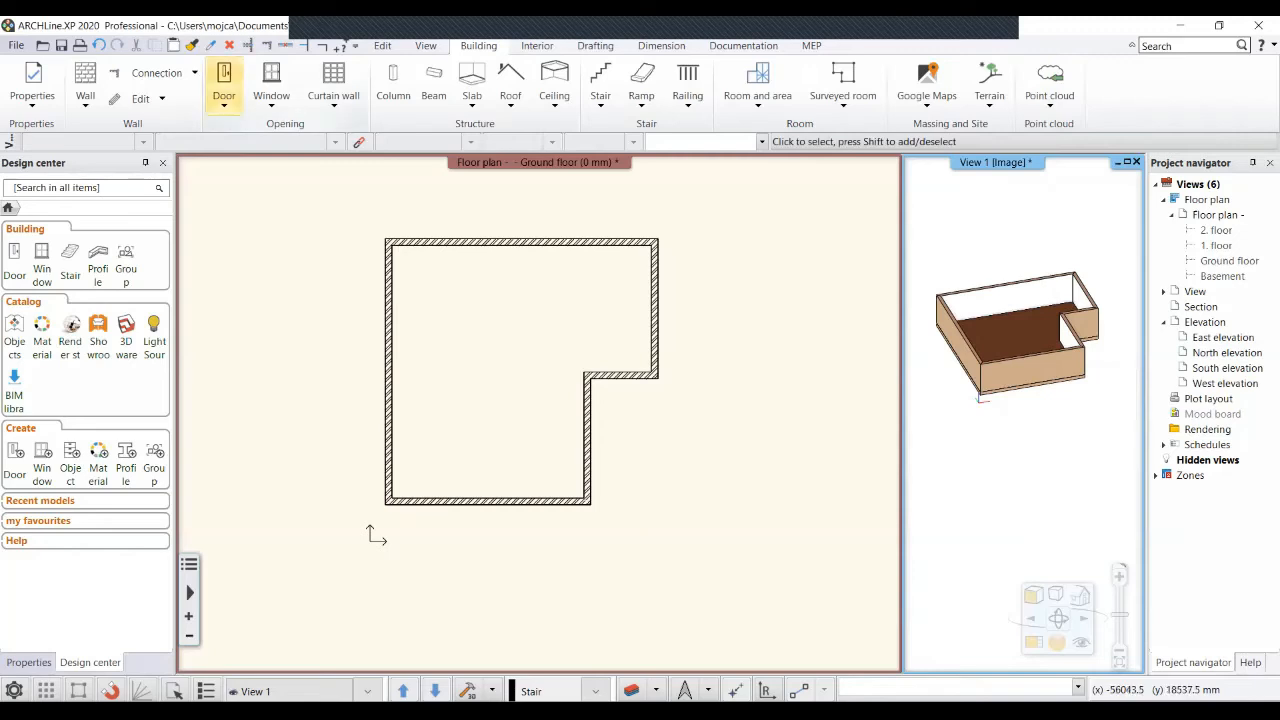
left_click(223, 101)
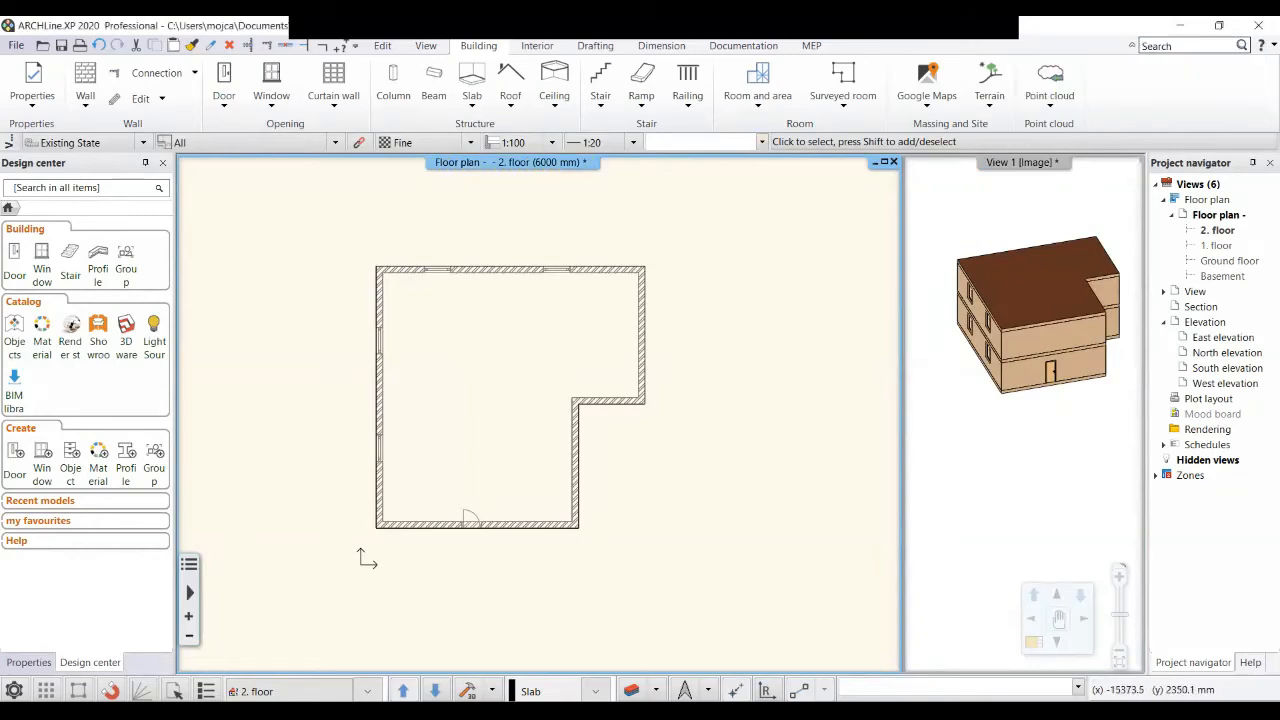
Select the elements on the second floor and examine the slab's outline and properties.
left_click(308, 217)
left_click(690, 550)
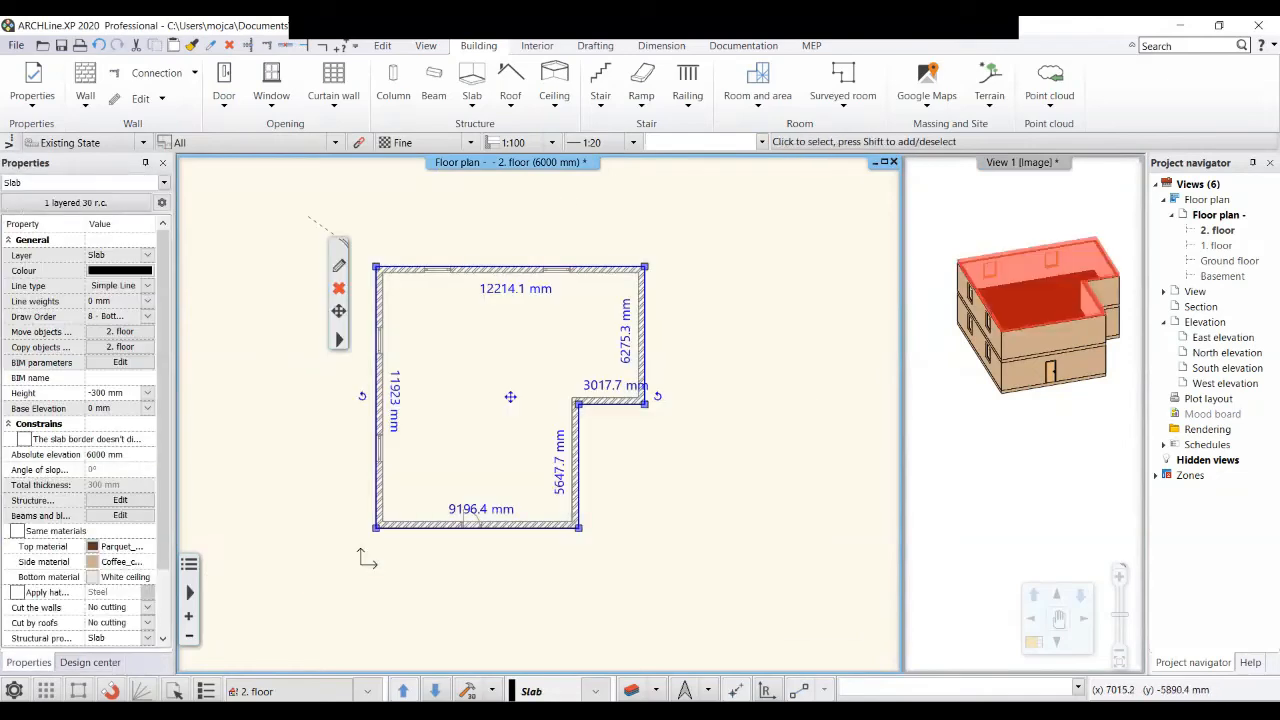
key("Escape")
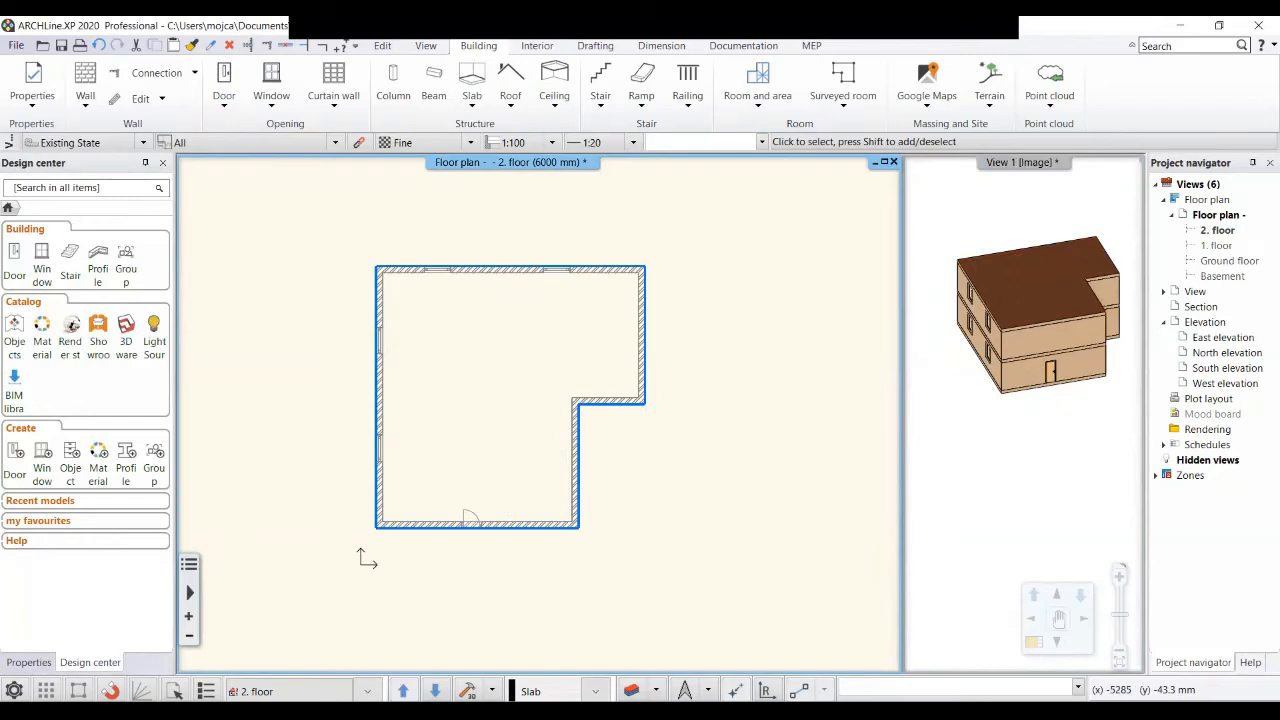
left_click(540, 271)
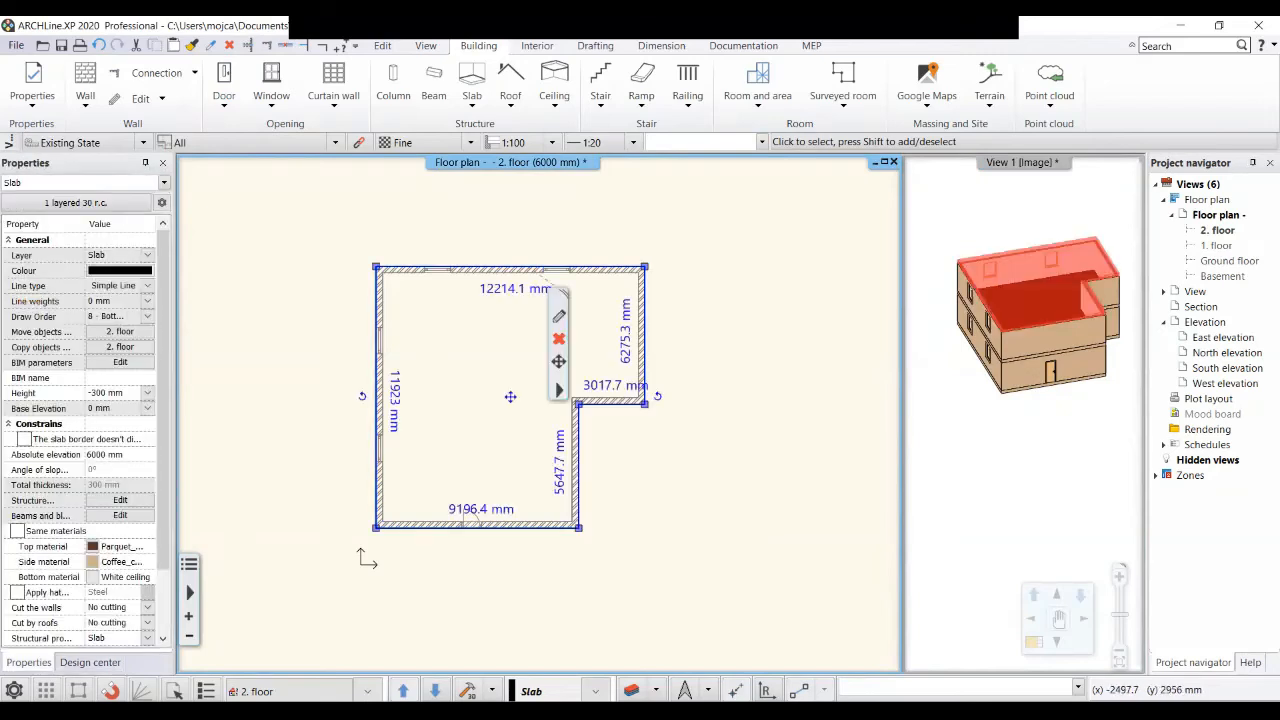
left_click(90, 662)
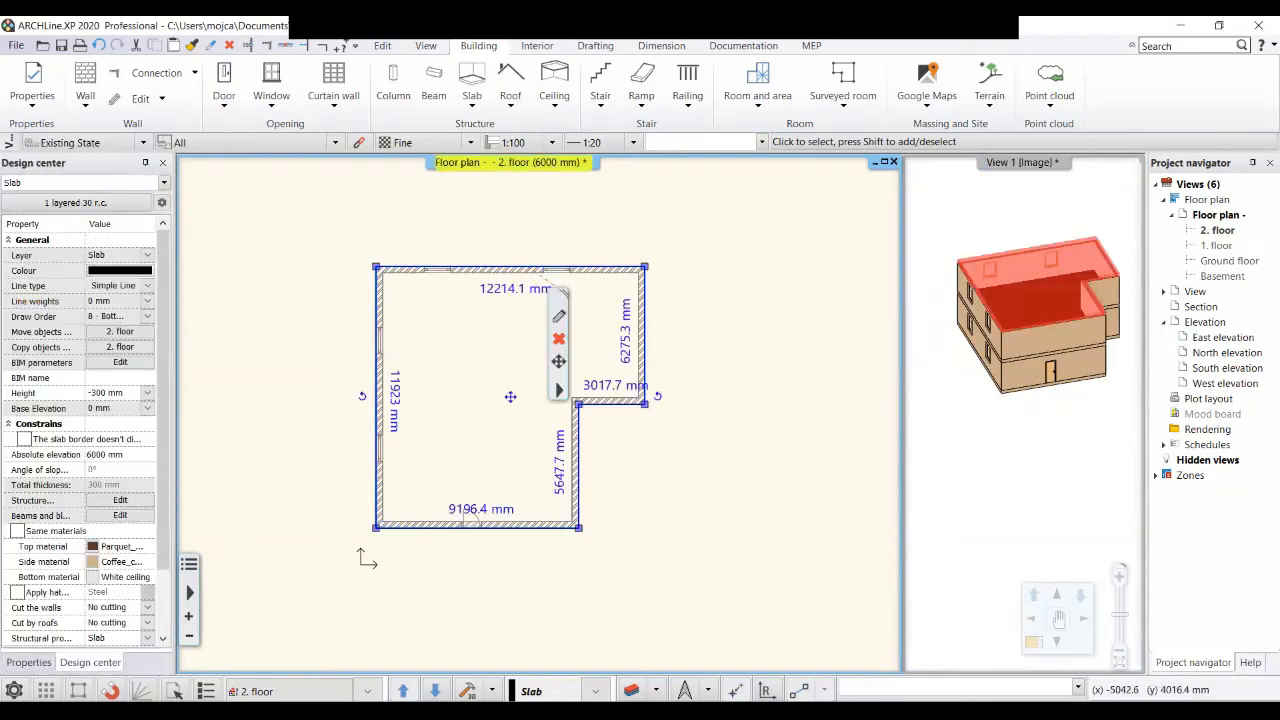
key("Escape")
left_click(472, 104)
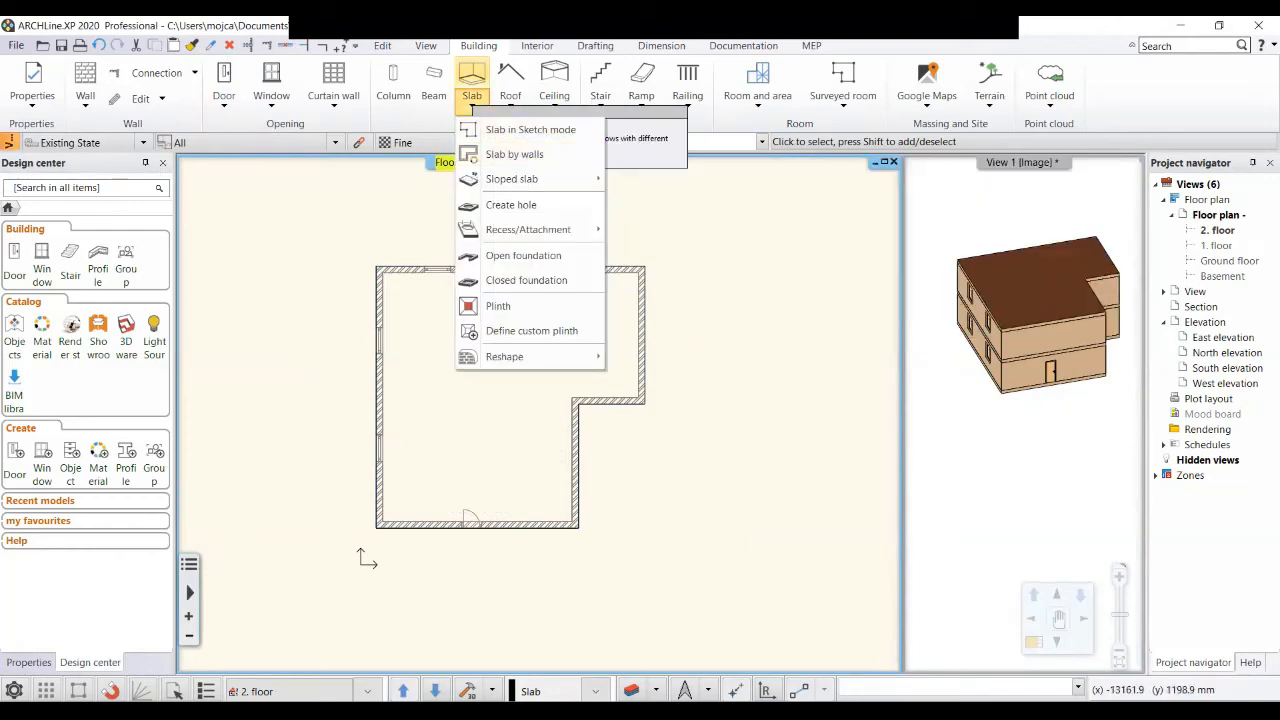
key("Escape")
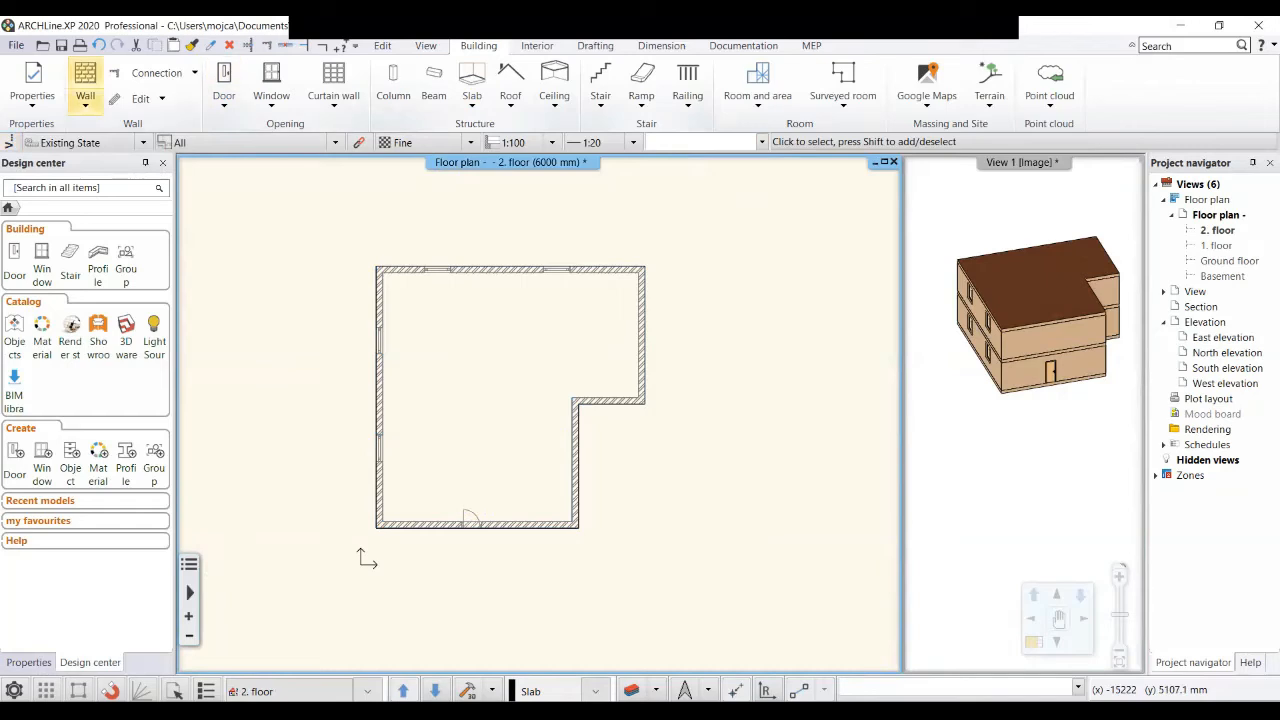
Set the default wall's total thickness to 100 mm.
right_click(78, 75)
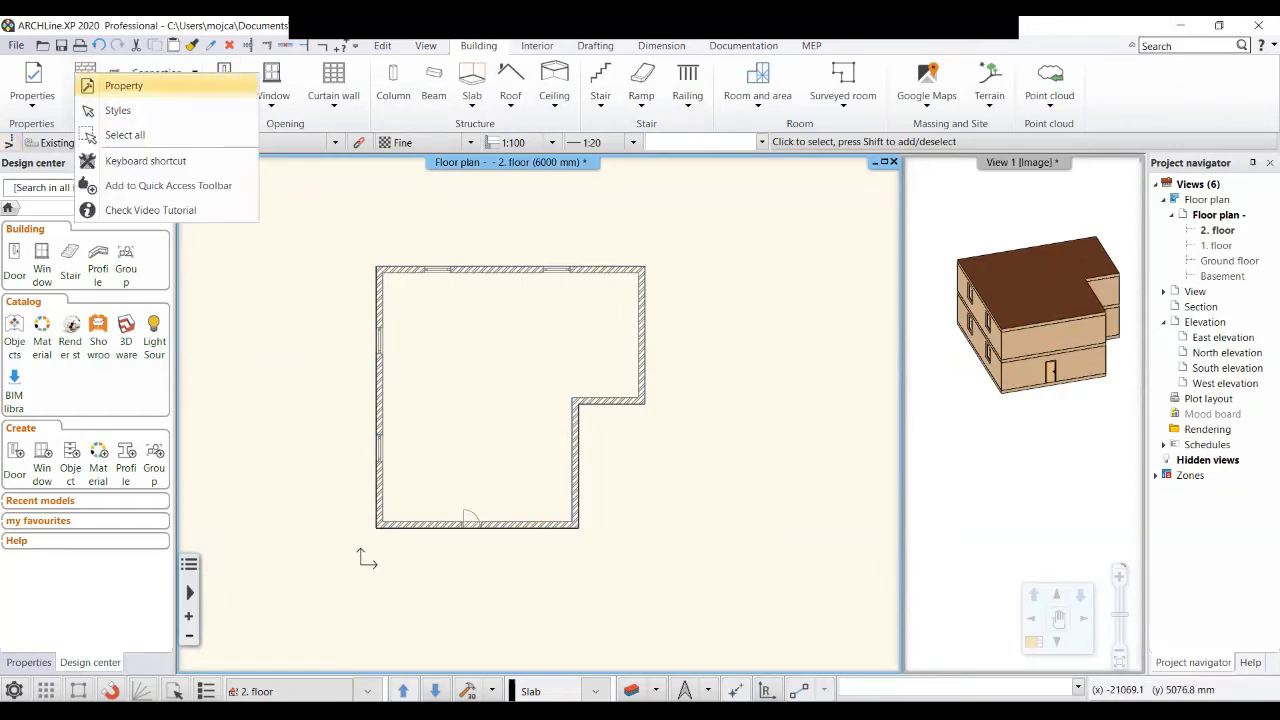
left_click(85, 84)
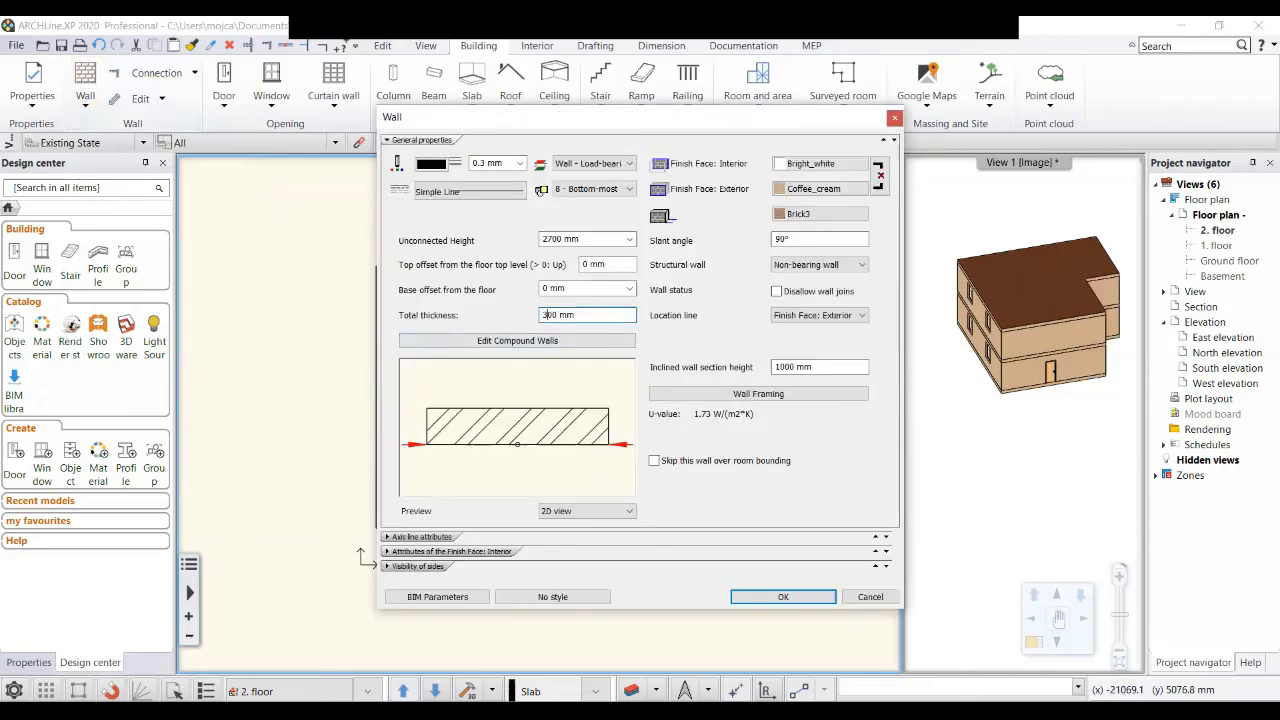
key("BackSpace")
type("1")
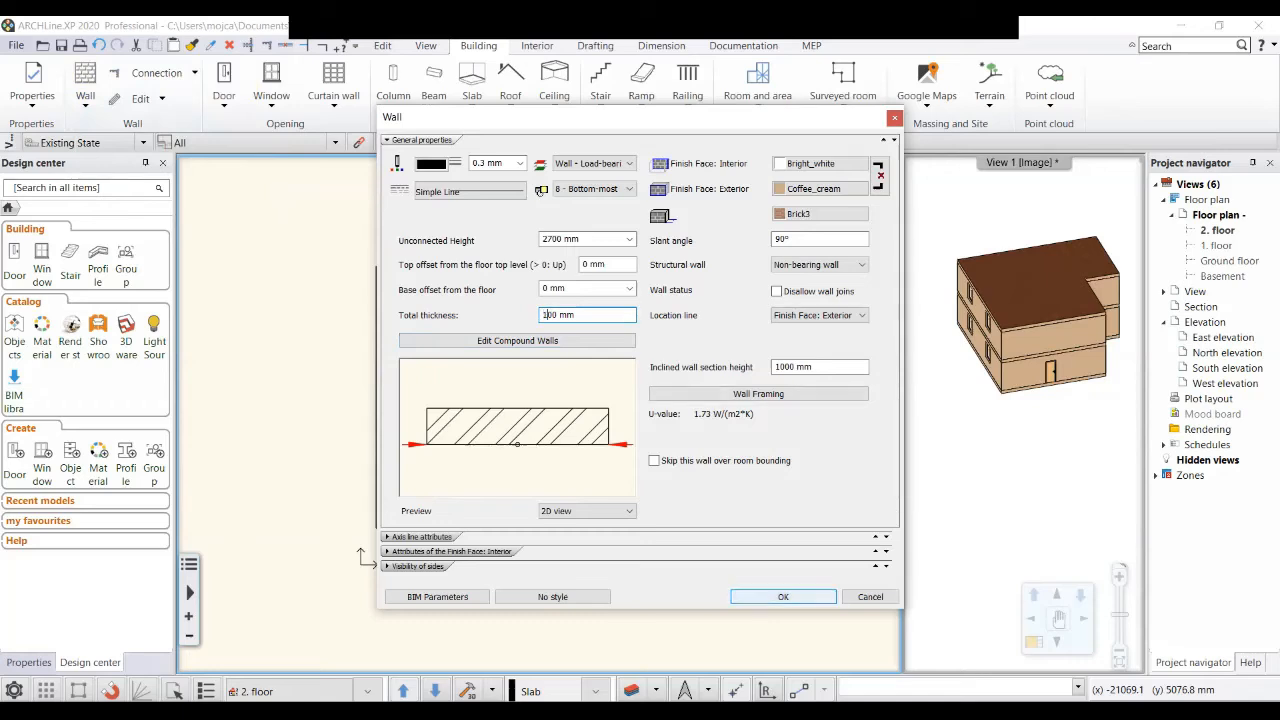
key("Return")
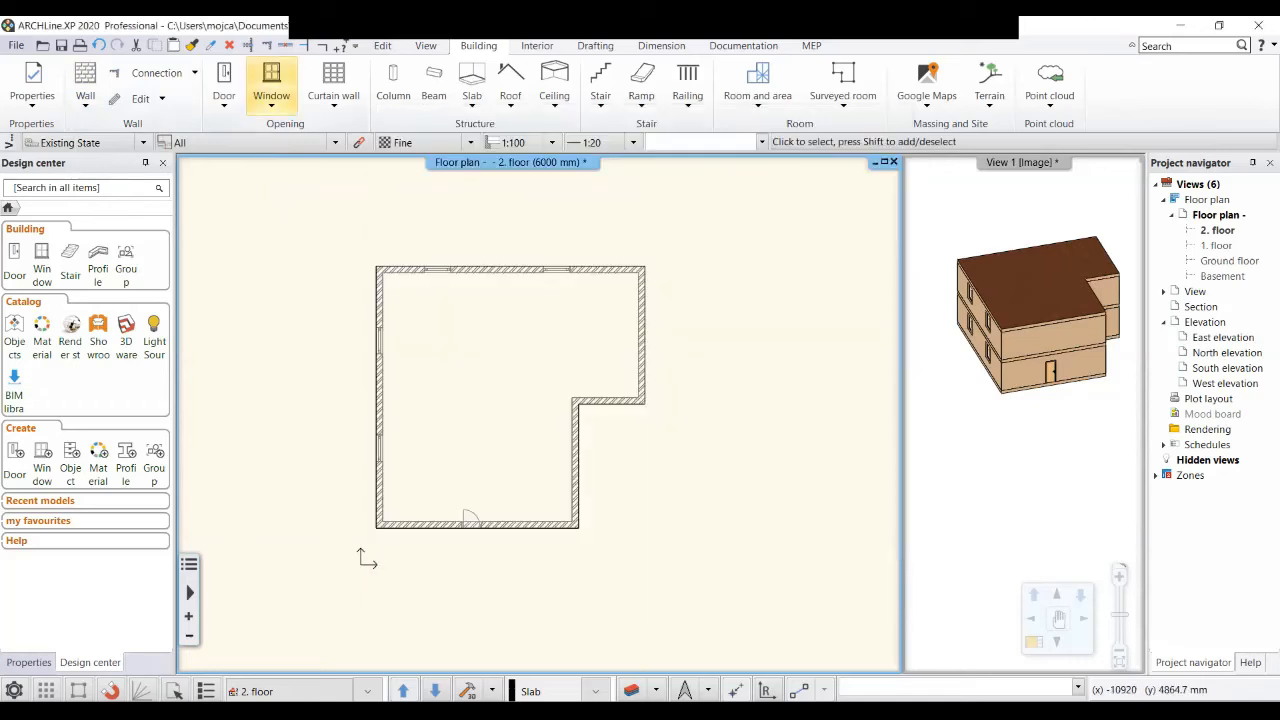
Try to draw a wall about 11923 mm long on the second floor, downward from the outline's upper-left outer corner.
left_click(85, 85)
left_click(376, 268)
scroll(386, 531, "up", 4)
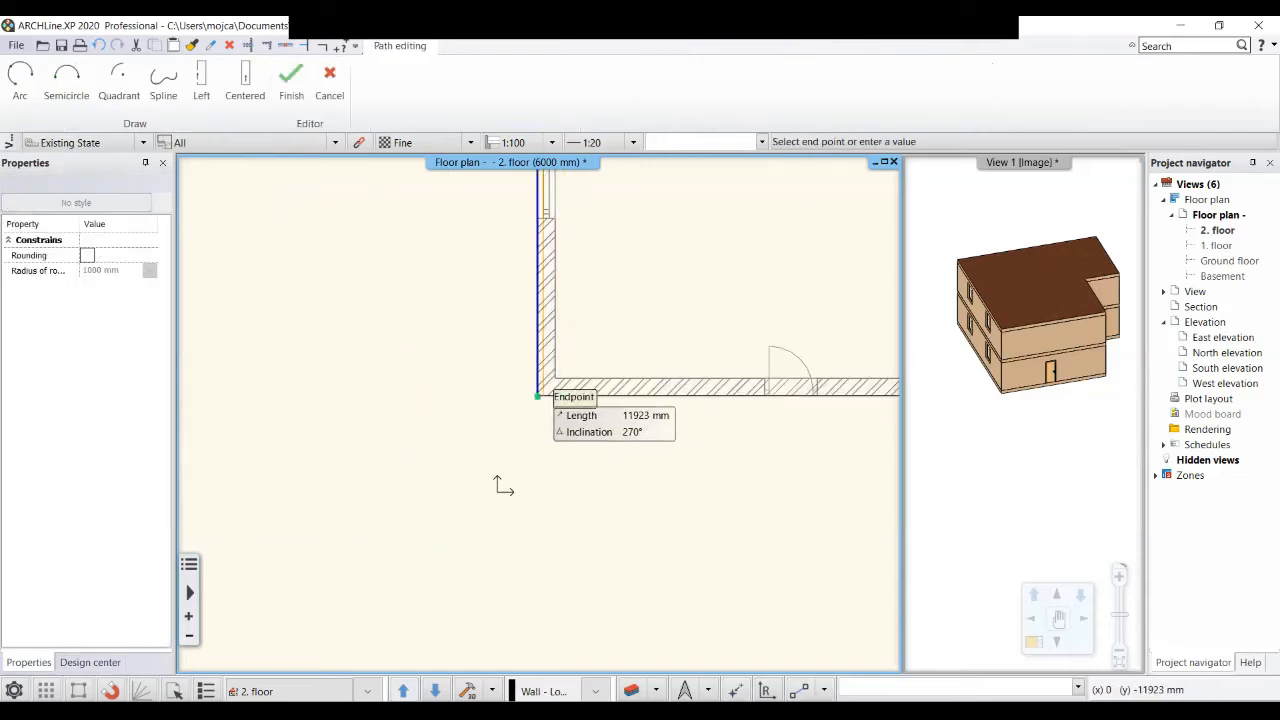
left_click(537, 396)
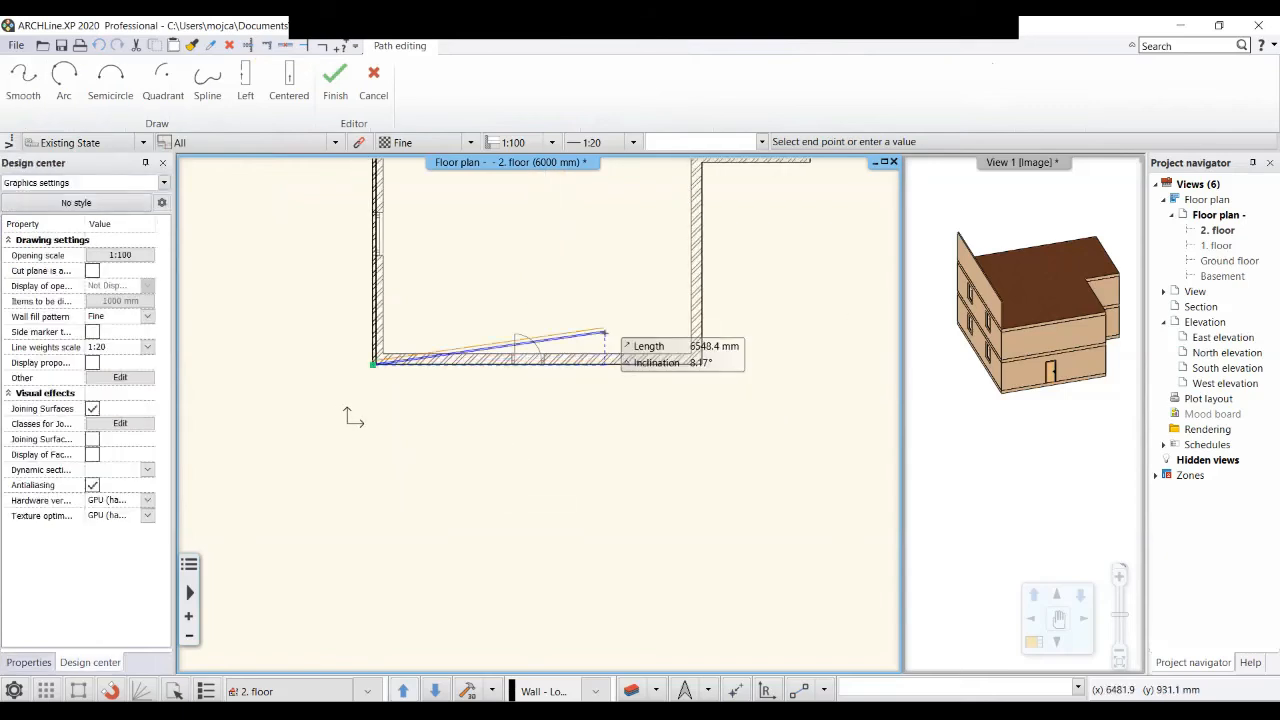
key("Escape")
right_click(88, 68)
key("Escape")
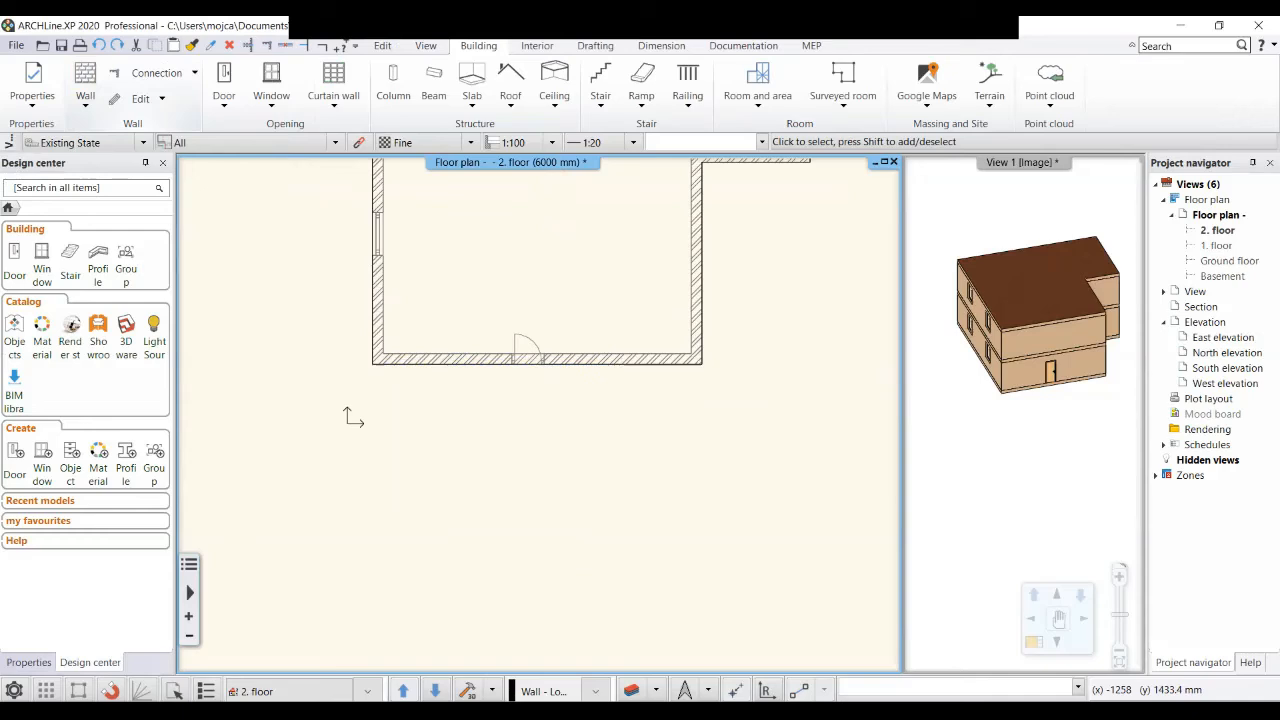
Set the default wall's total thickness to 300 mm and its unconnected height to 1000 mm.
left_click(574, 315)
left_click_drag(548, 315, 541, 315)
type("300")
key("Tab")
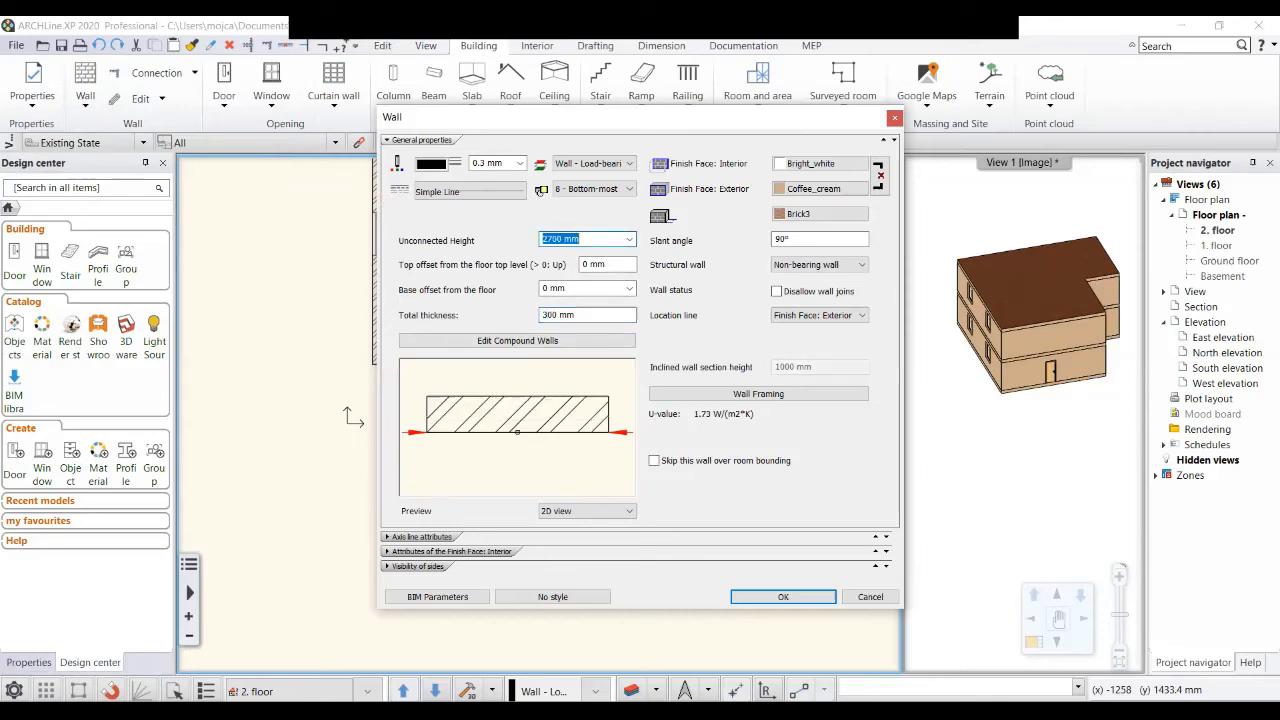
type("1000")
key("BackSpace")
key("BackSpace")
key("BackSpace")
key("BackSpace")
key("Escape")
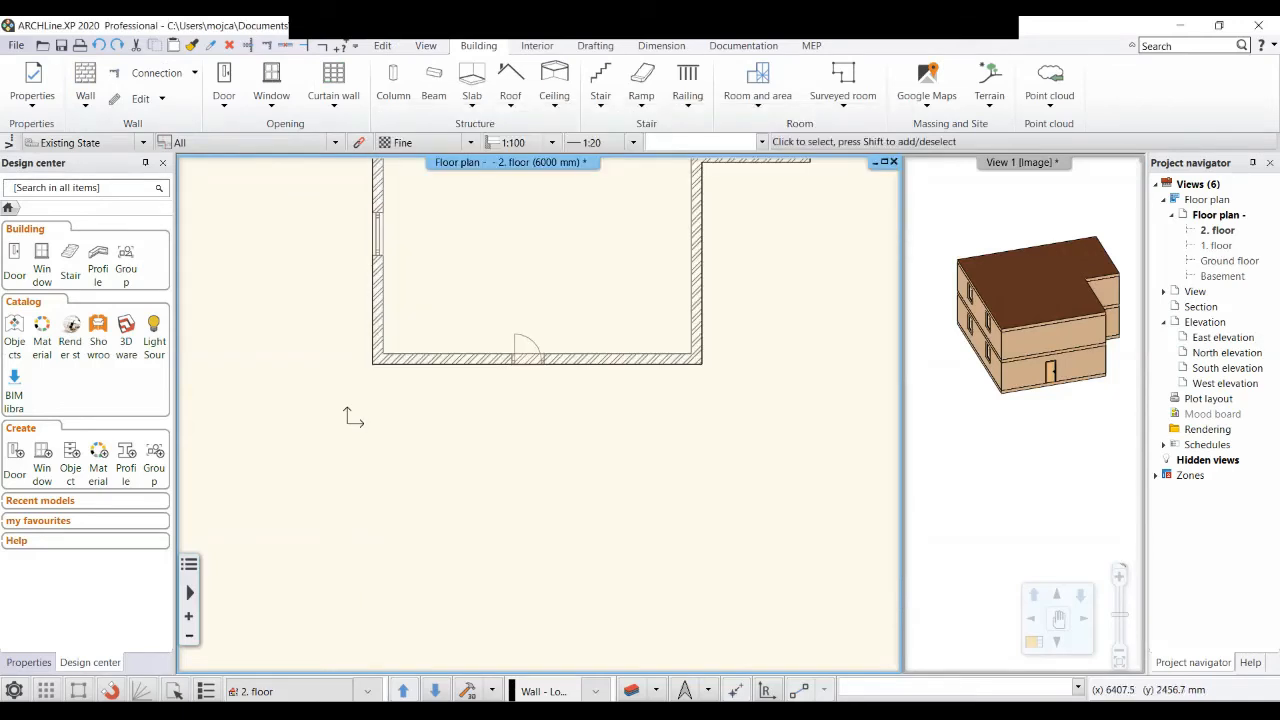
Draw a continuous run of exterior walls around the second floor's L-shaped outline, starting and closing at its upper-left corner.
middle_click_drag(472, 330, 417, 583)
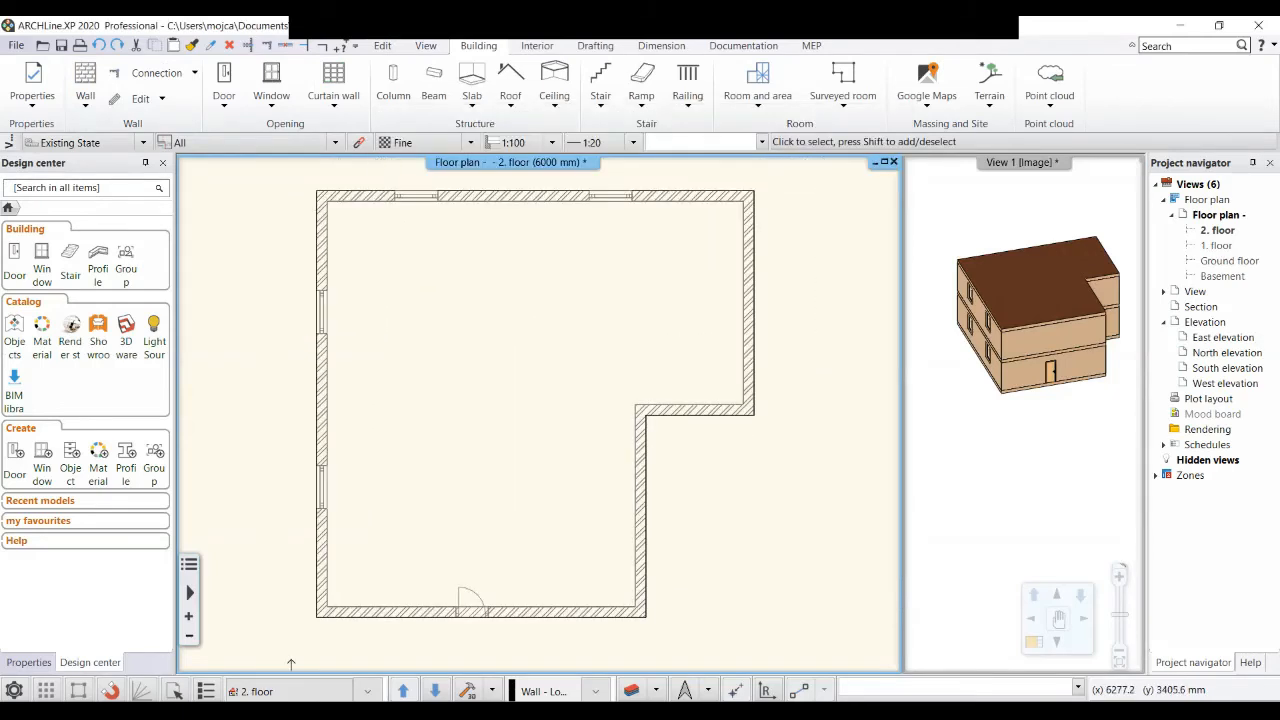
scroll(540, 413, "down", 1)
left_click(85, 82)
left_click(351, 228)
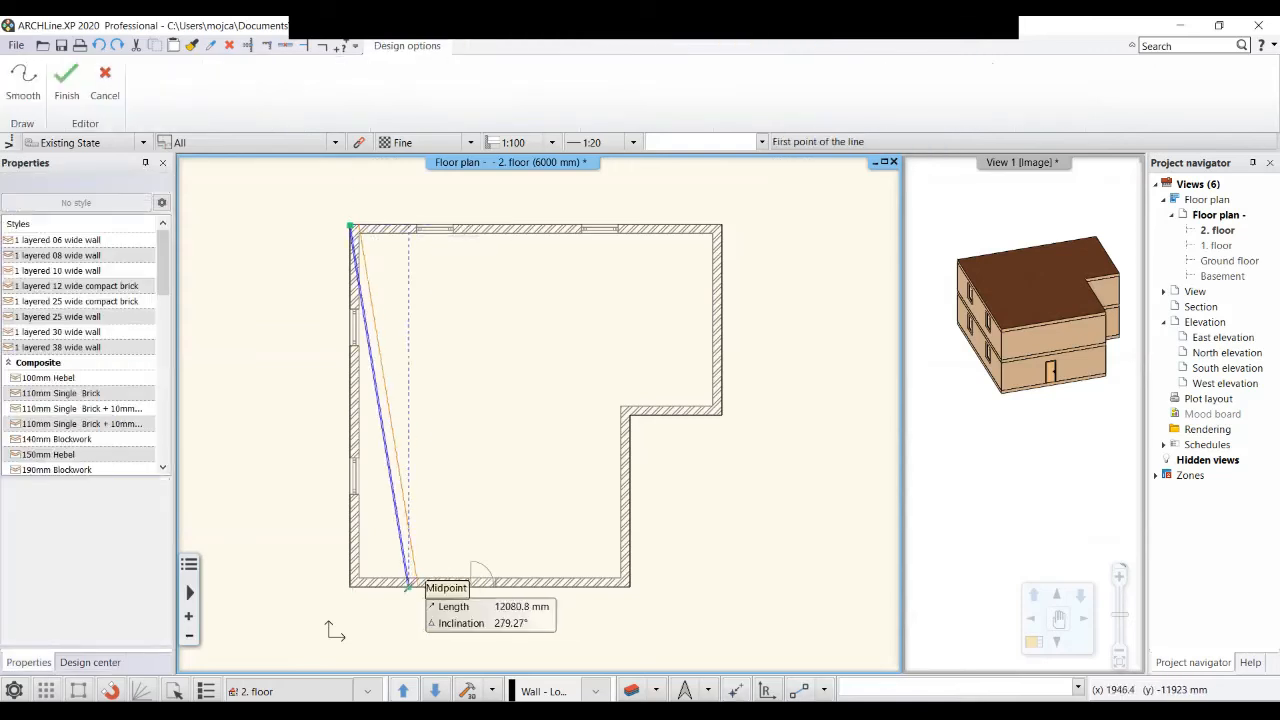
left_click(349, 587)
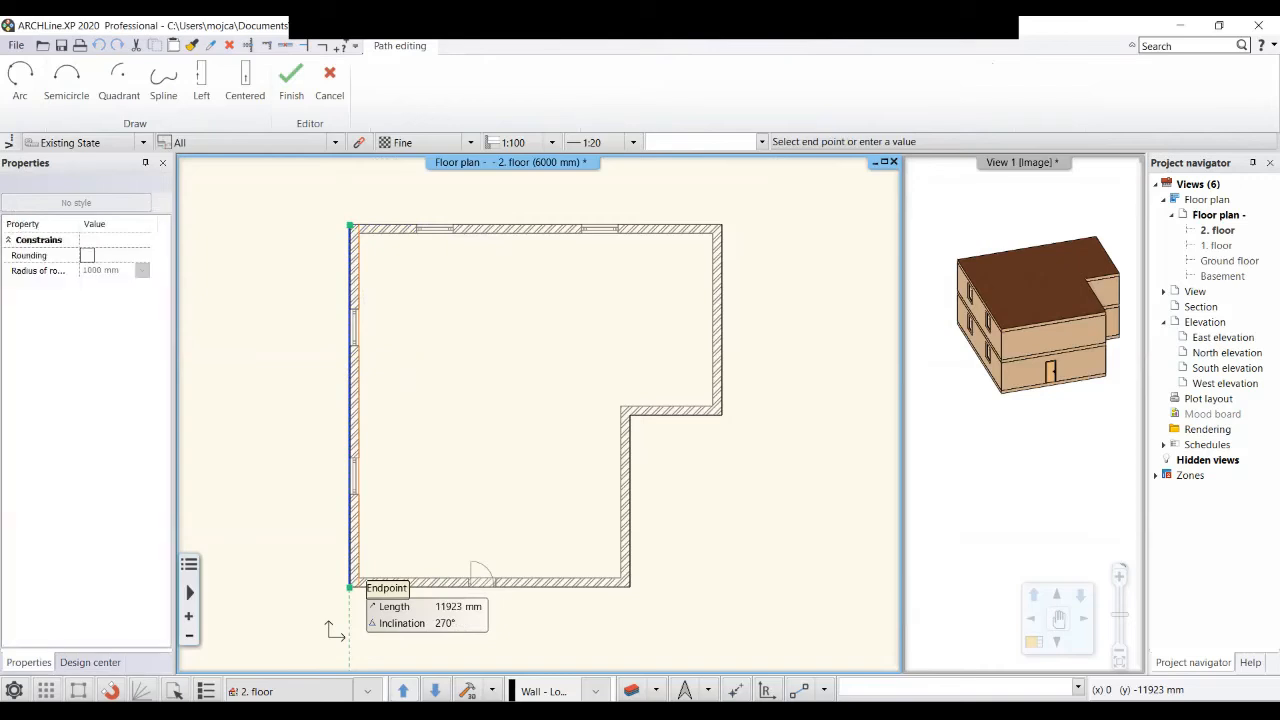
left_click(629, 587)
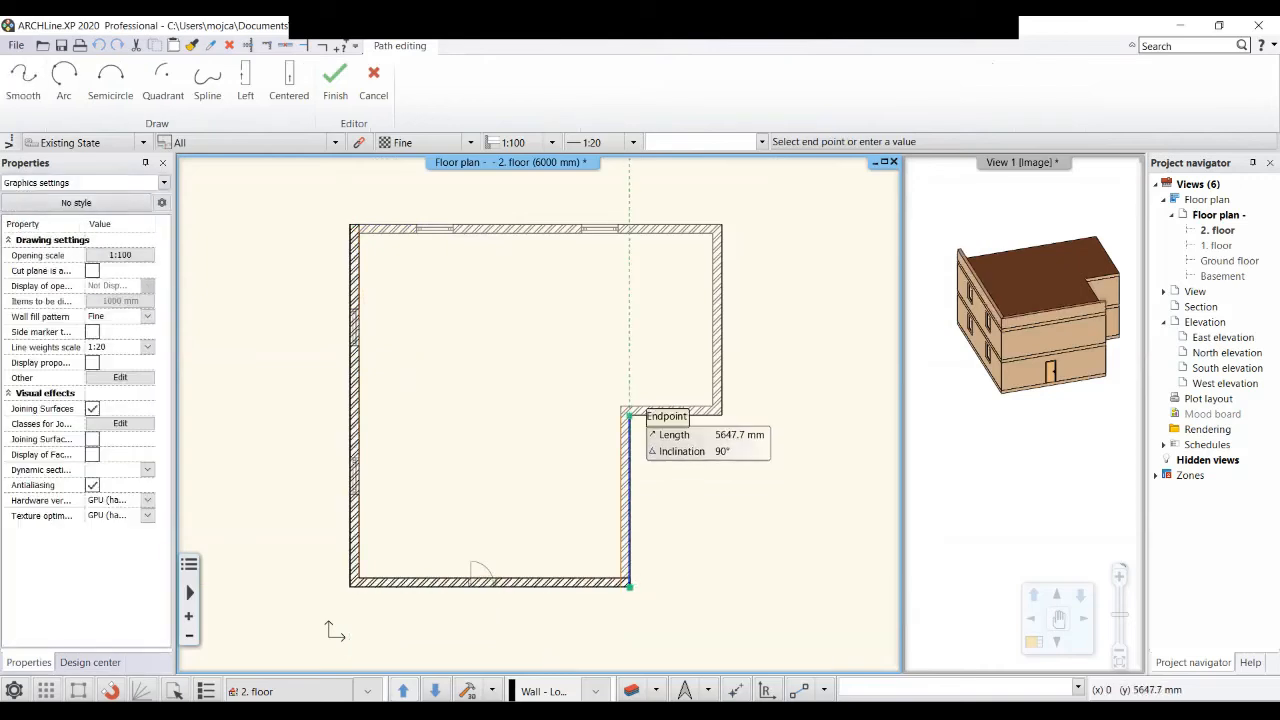
left_click(629, 415)
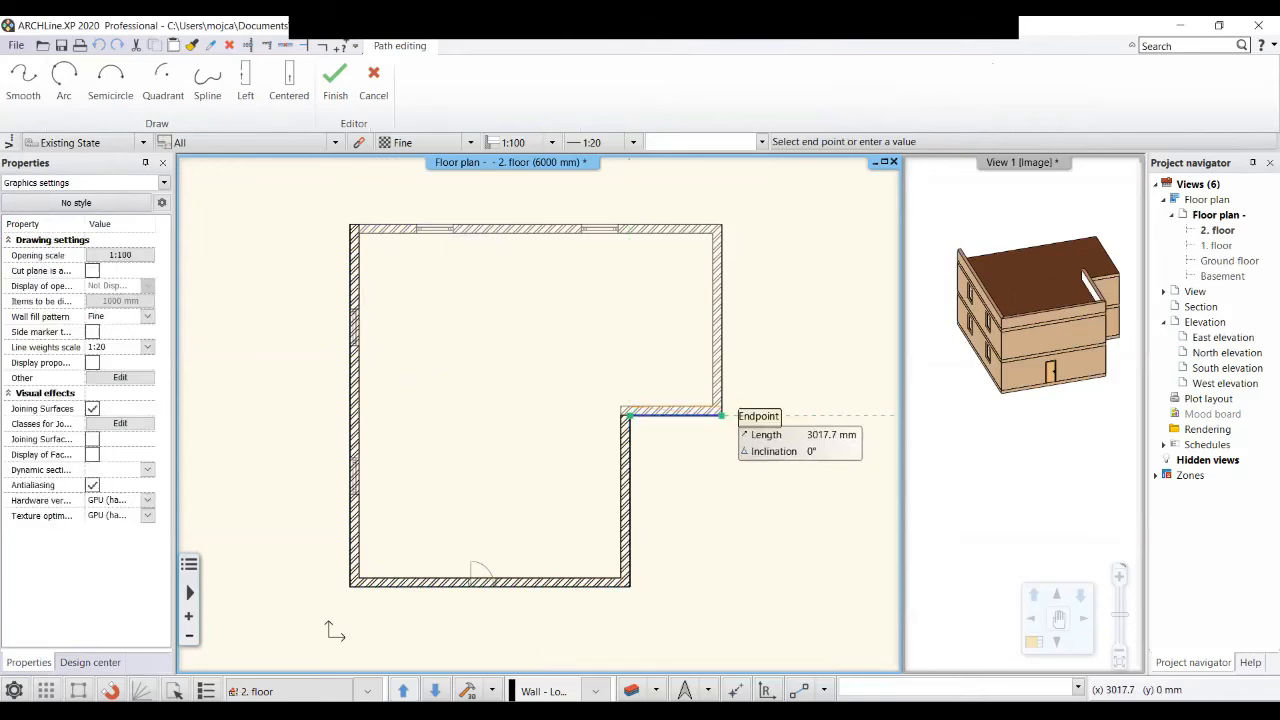
left_click(721, 414)
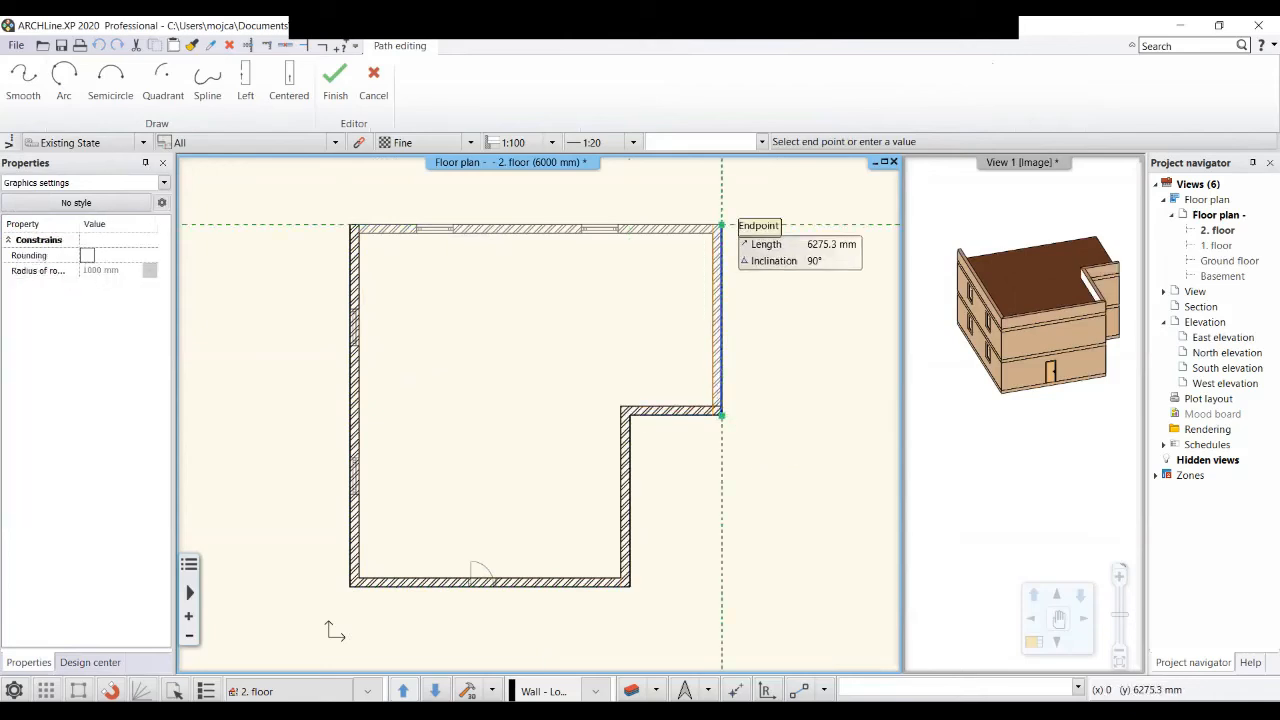
left_click(721, 225)
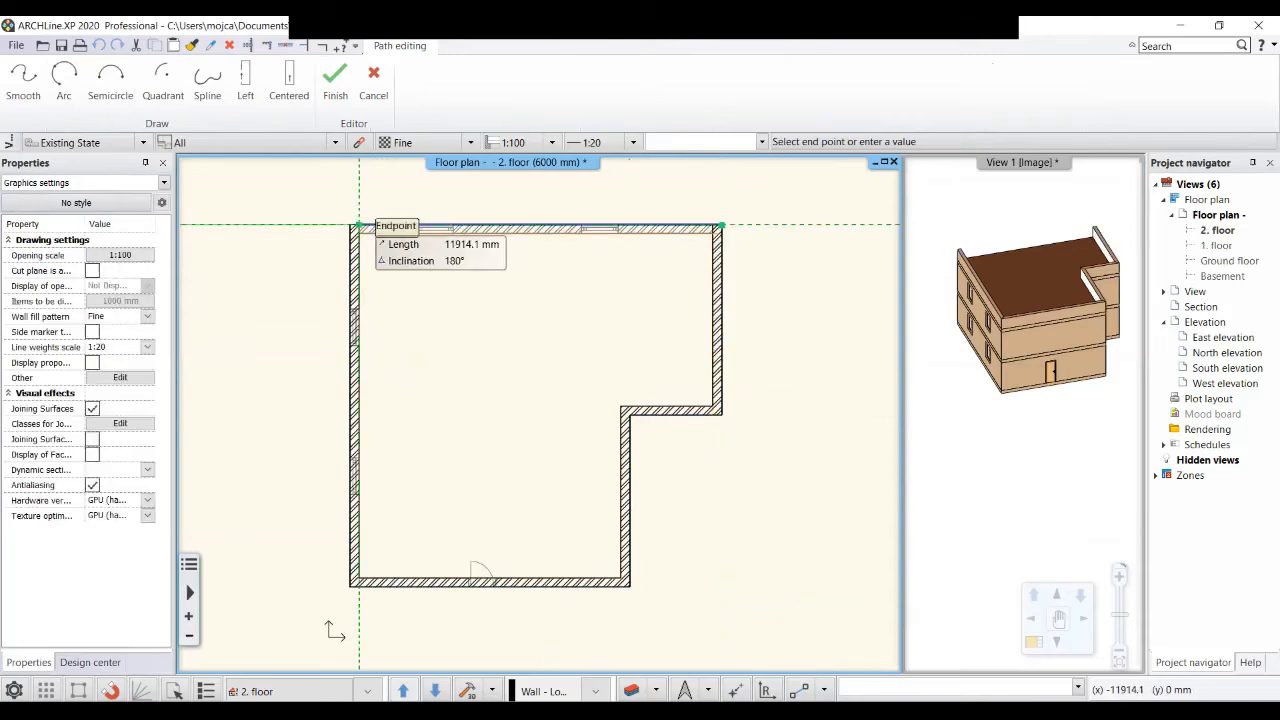
left_click(359, 225)
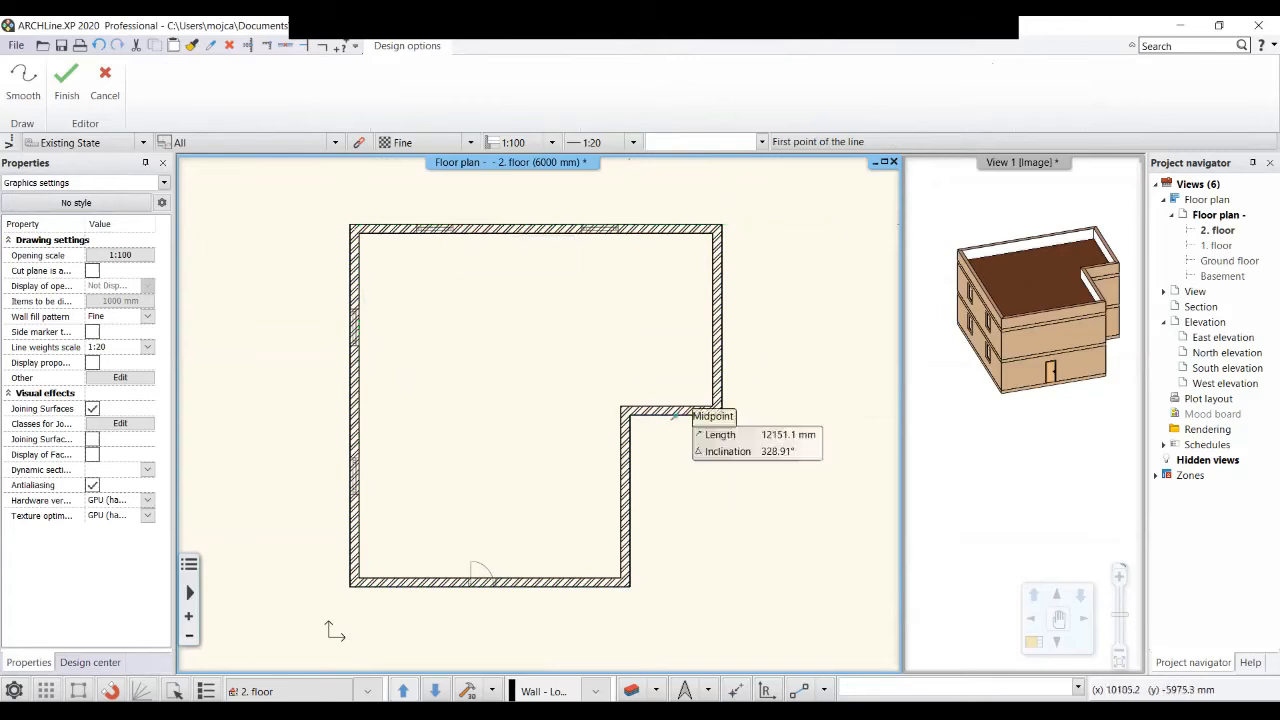
key("Escape")
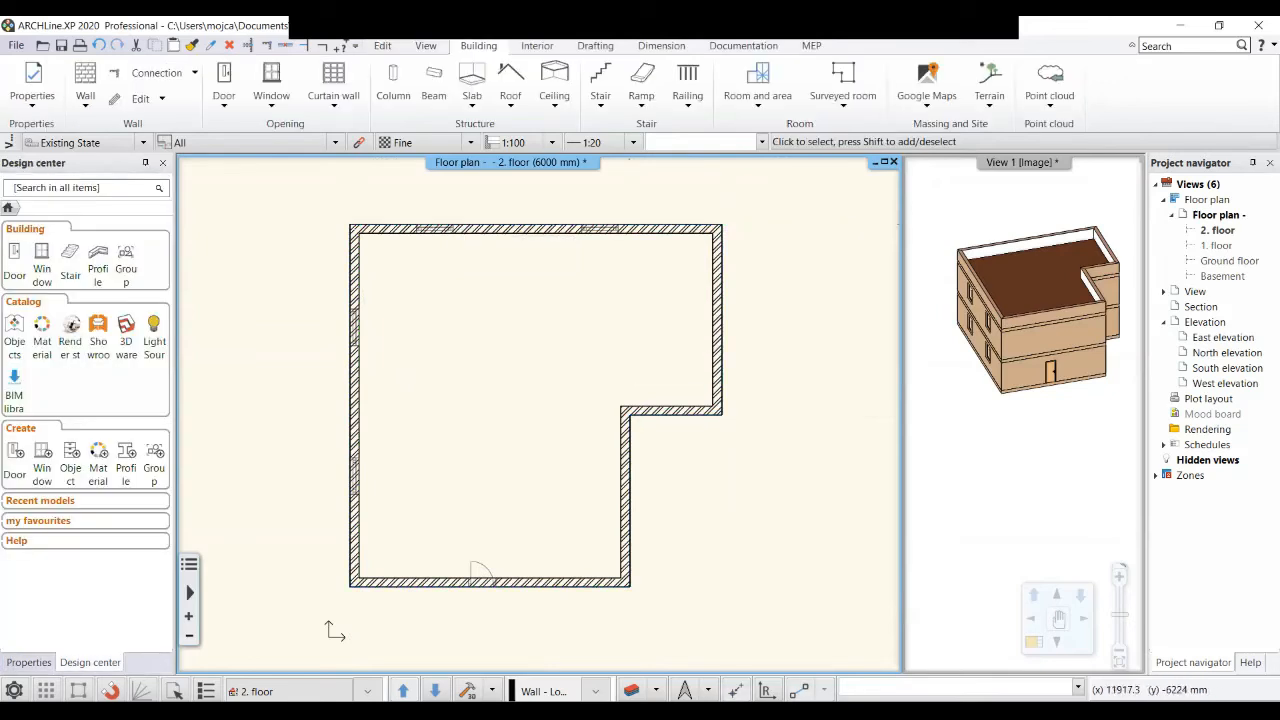
Open the ground floor plan and show its whole outline.
middle_click_drag(612, 381, 620, 370)
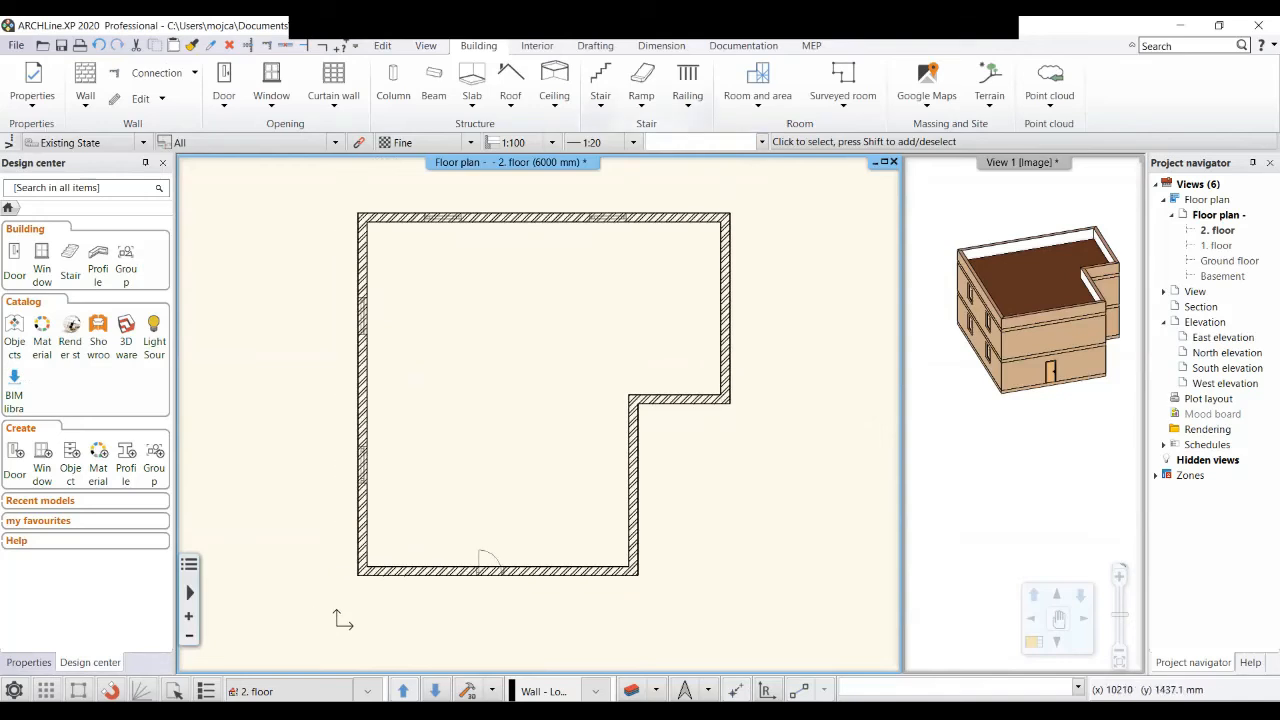
double_click(1229, 261)
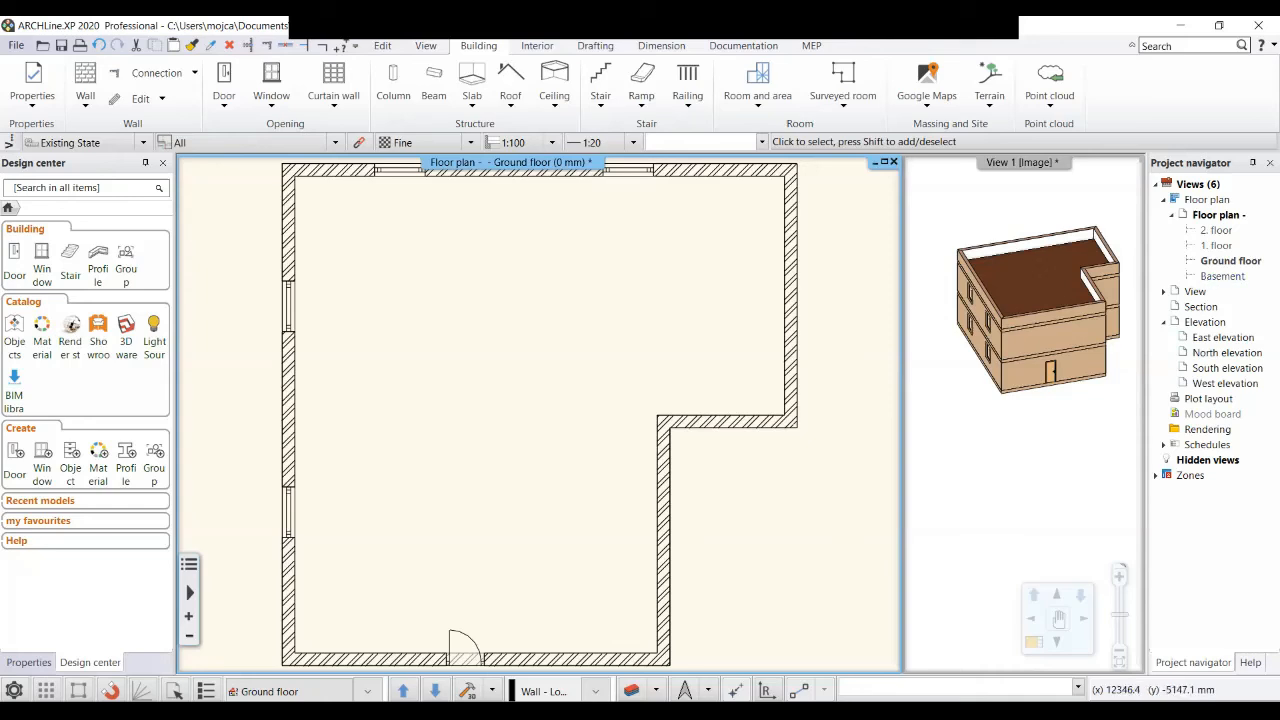
scroll(578, 325, "down", 2)
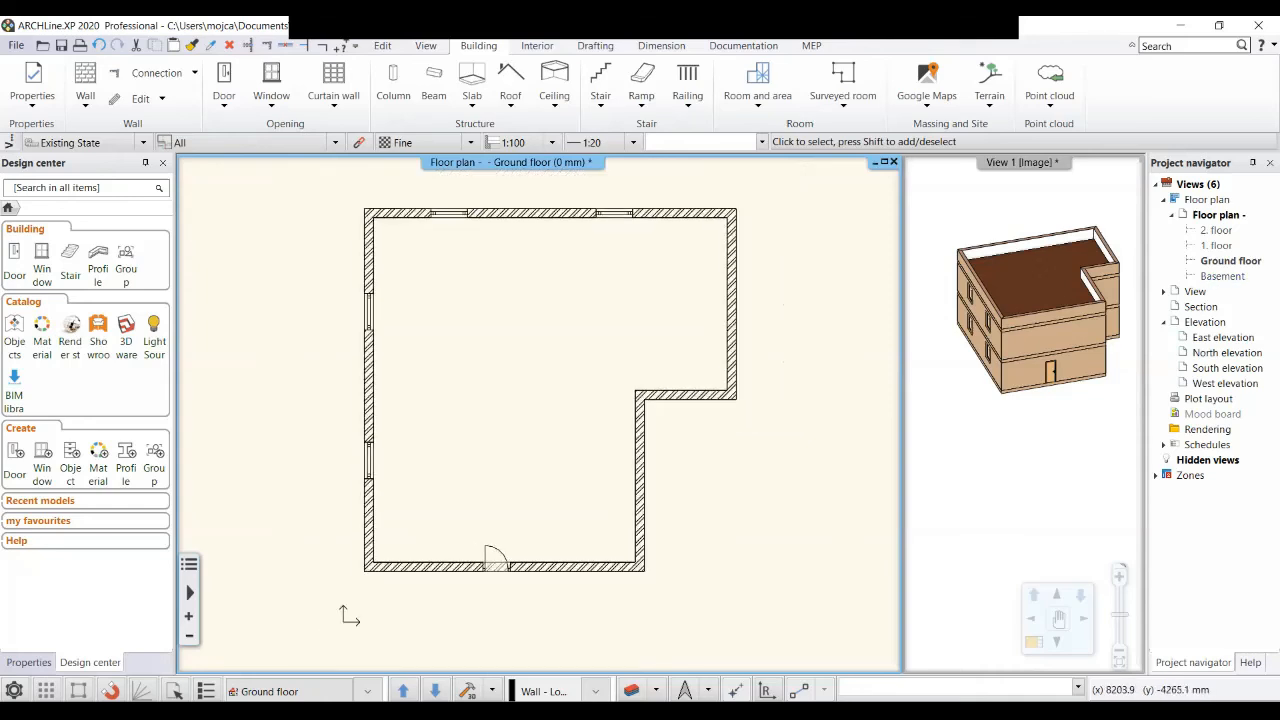
middle_click_drag(643, 474, 600, 500)
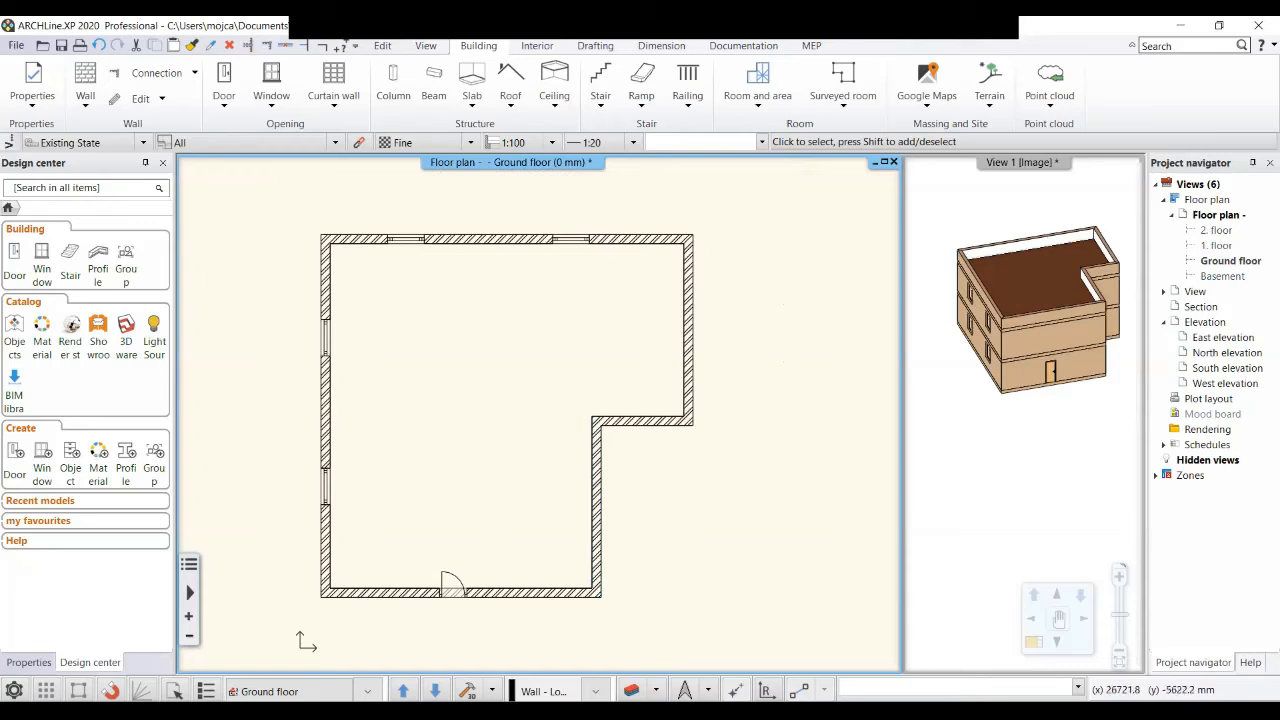
Make the 3D view the main view and examine the building model with its second-floor walls.
left_click(1020, 163)
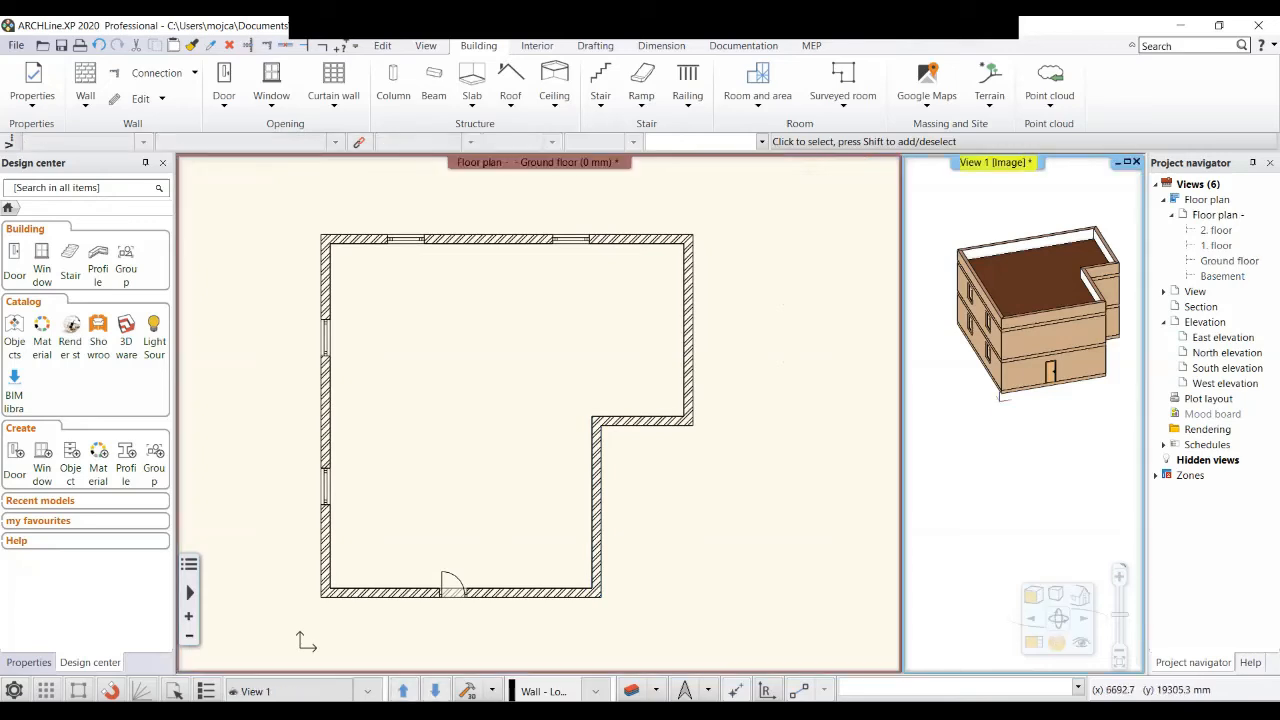
right_click(1014, 163)
left_click(1057, 178)
scroll(536, 412, "down", 2)
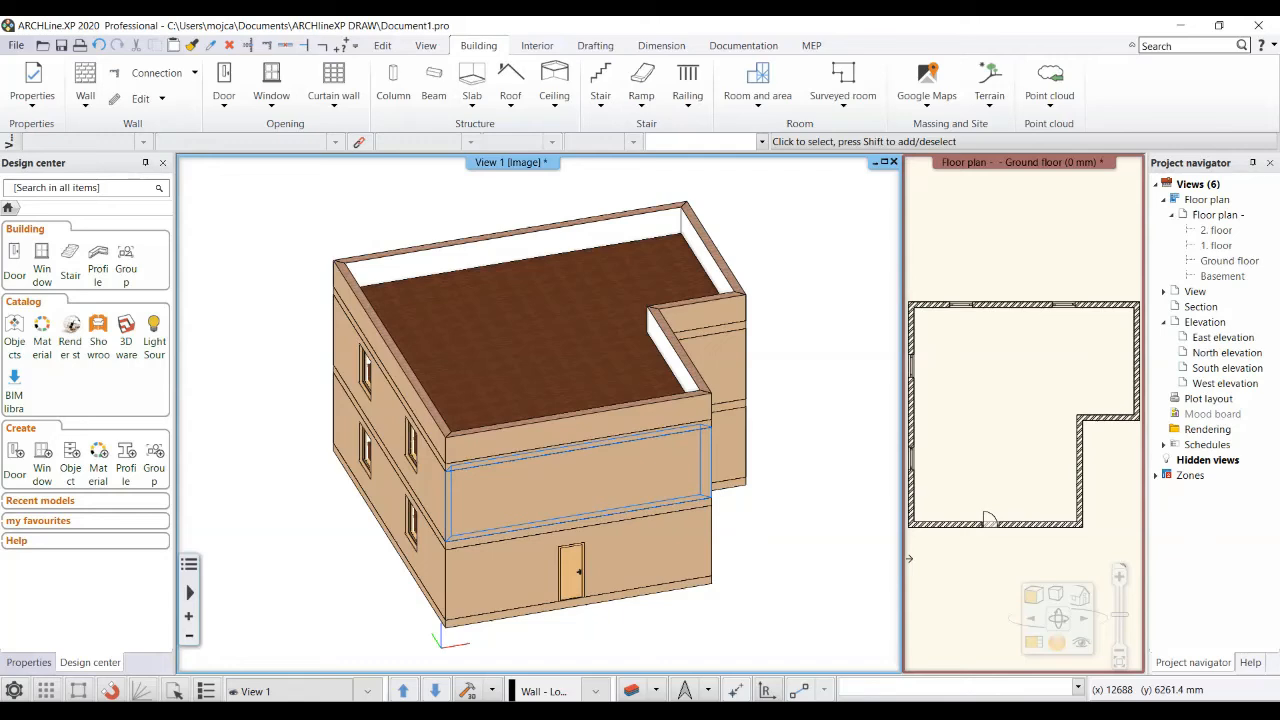
left_click(1264, 45)
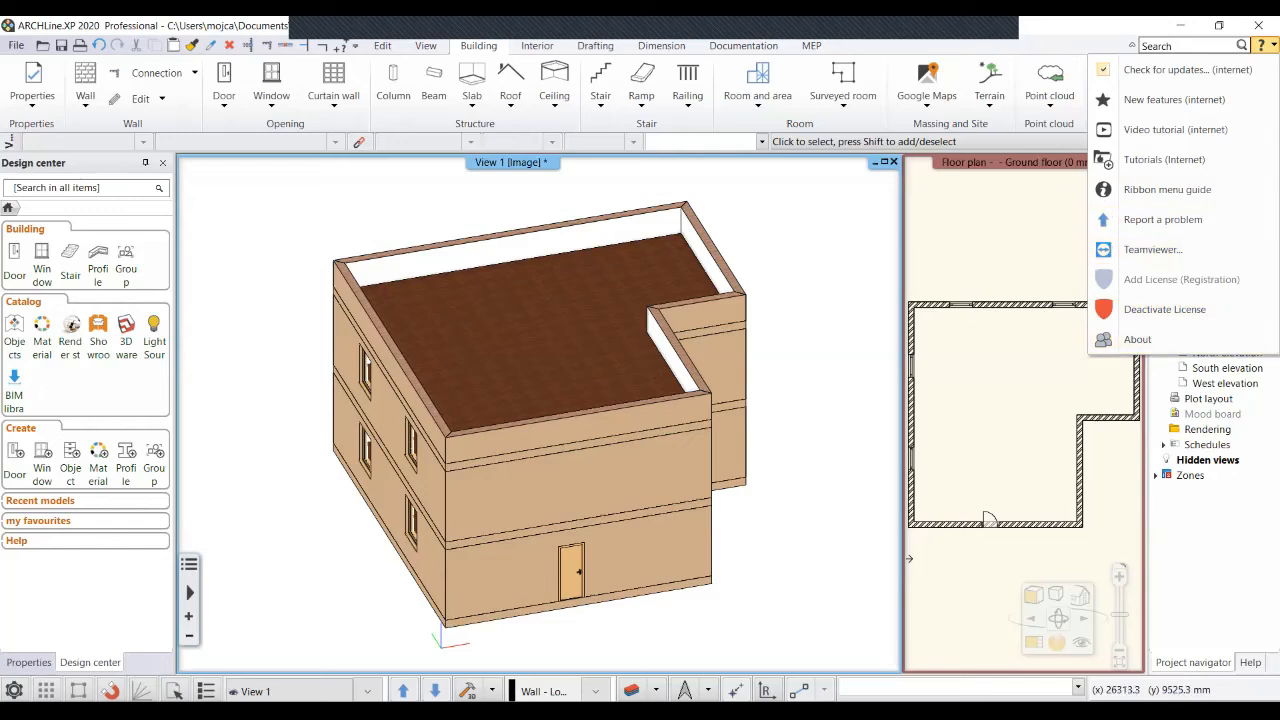
key("Escape")
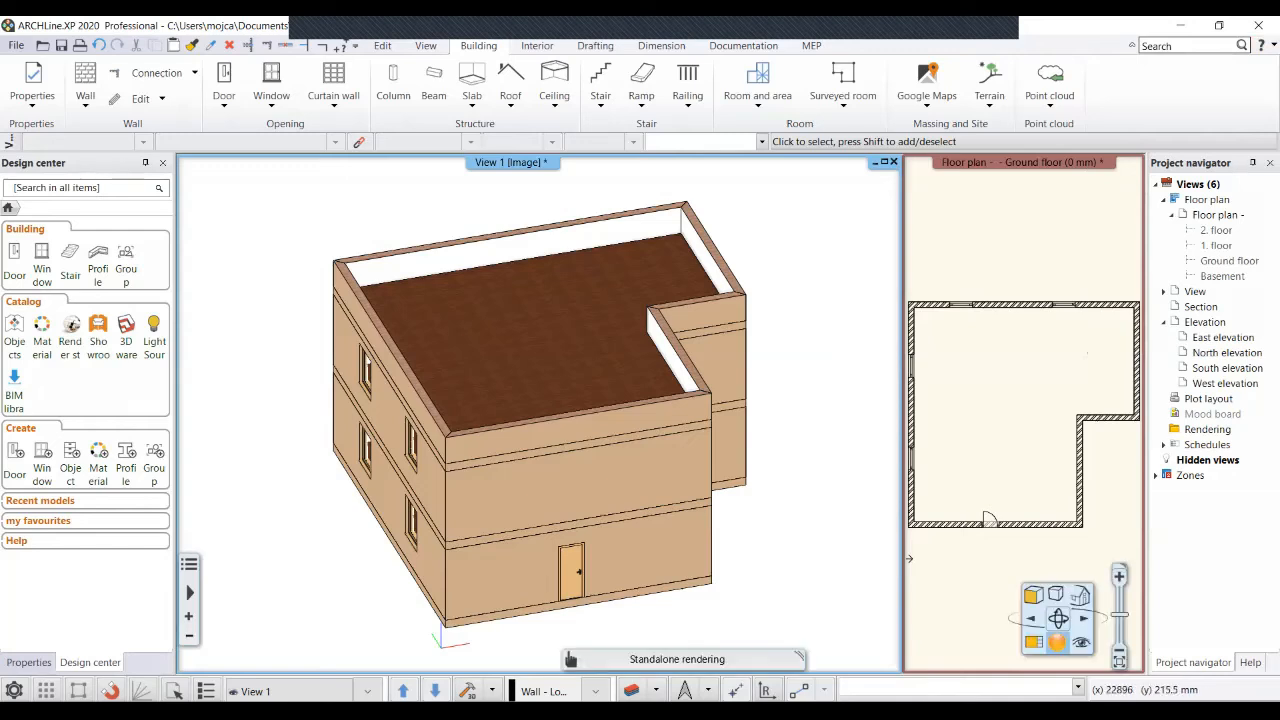
Review the standalone rendering settings with Interior - Quick render quality and 1280x720 resolution, and close them without rendering.
right_click(1058, 643)
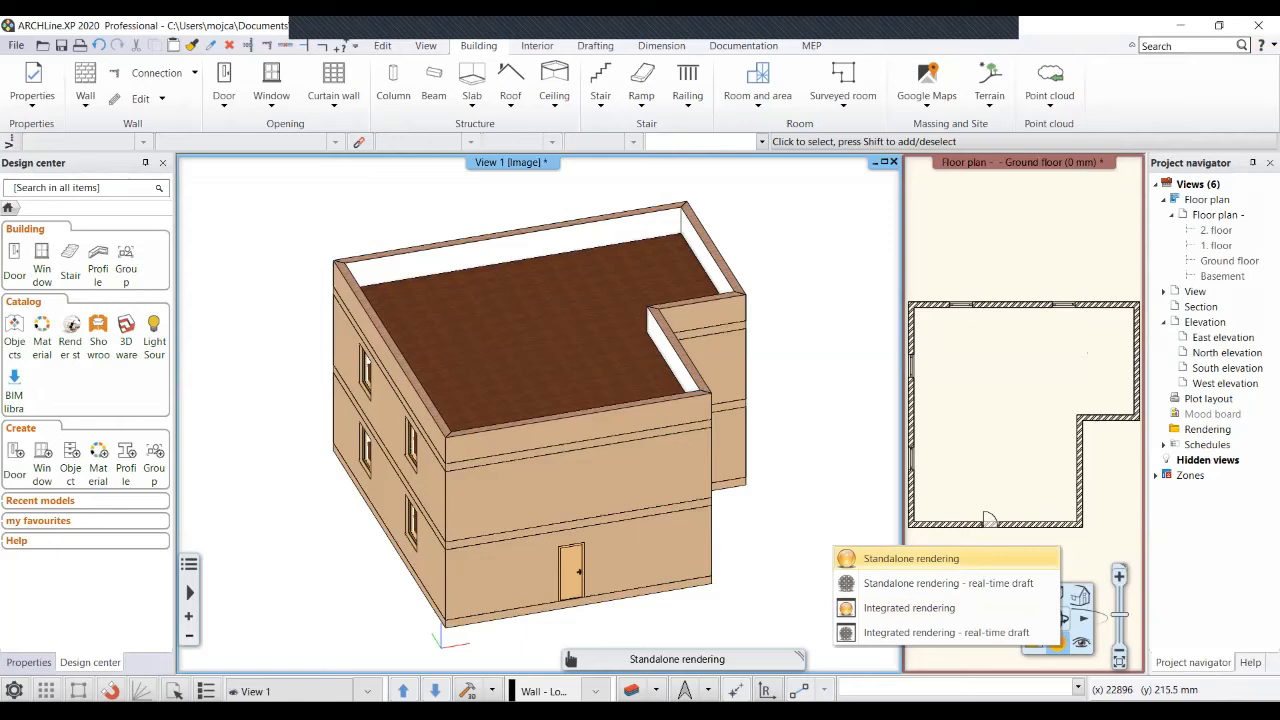
left_click(909, 558)
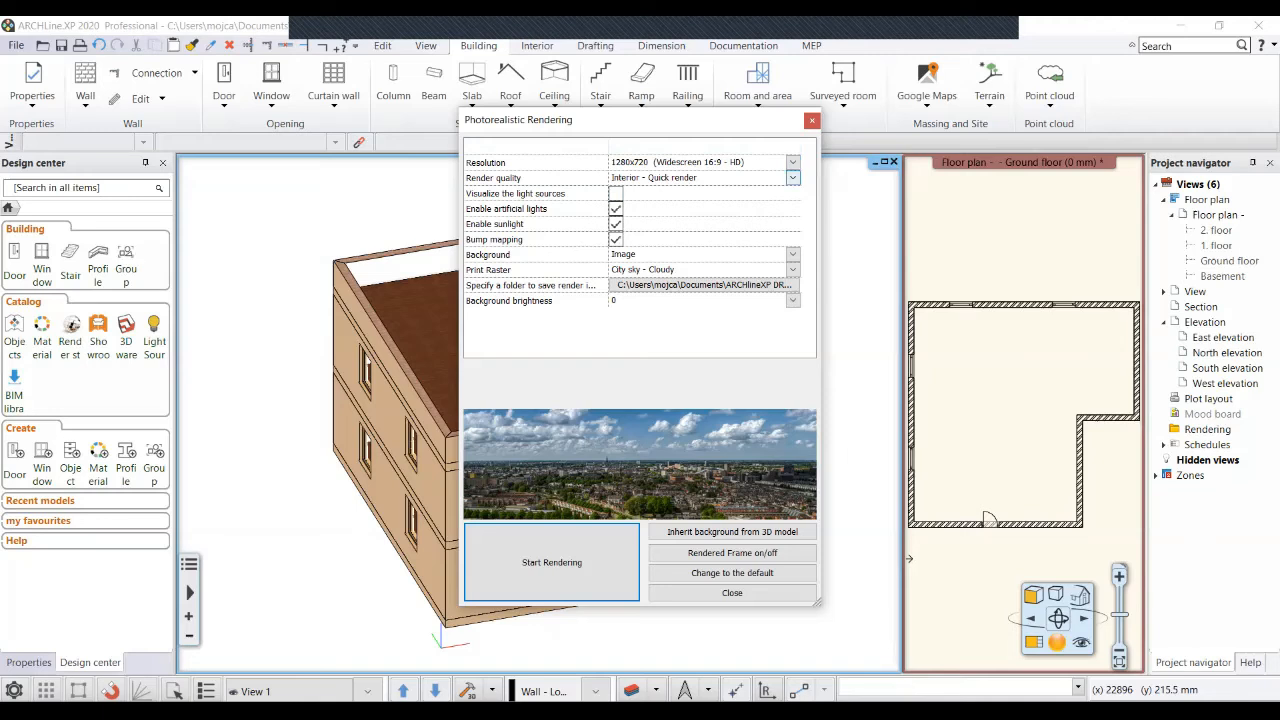
left_click(792, 177)
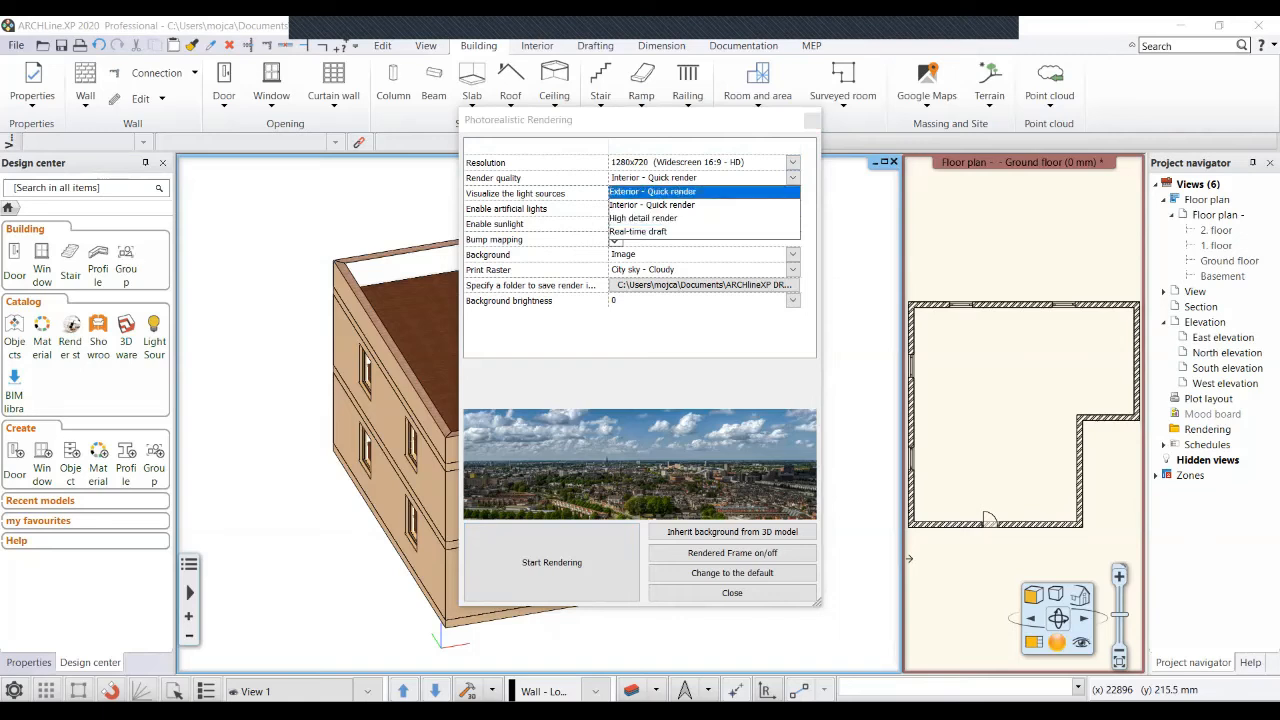
left_click(651, 204)
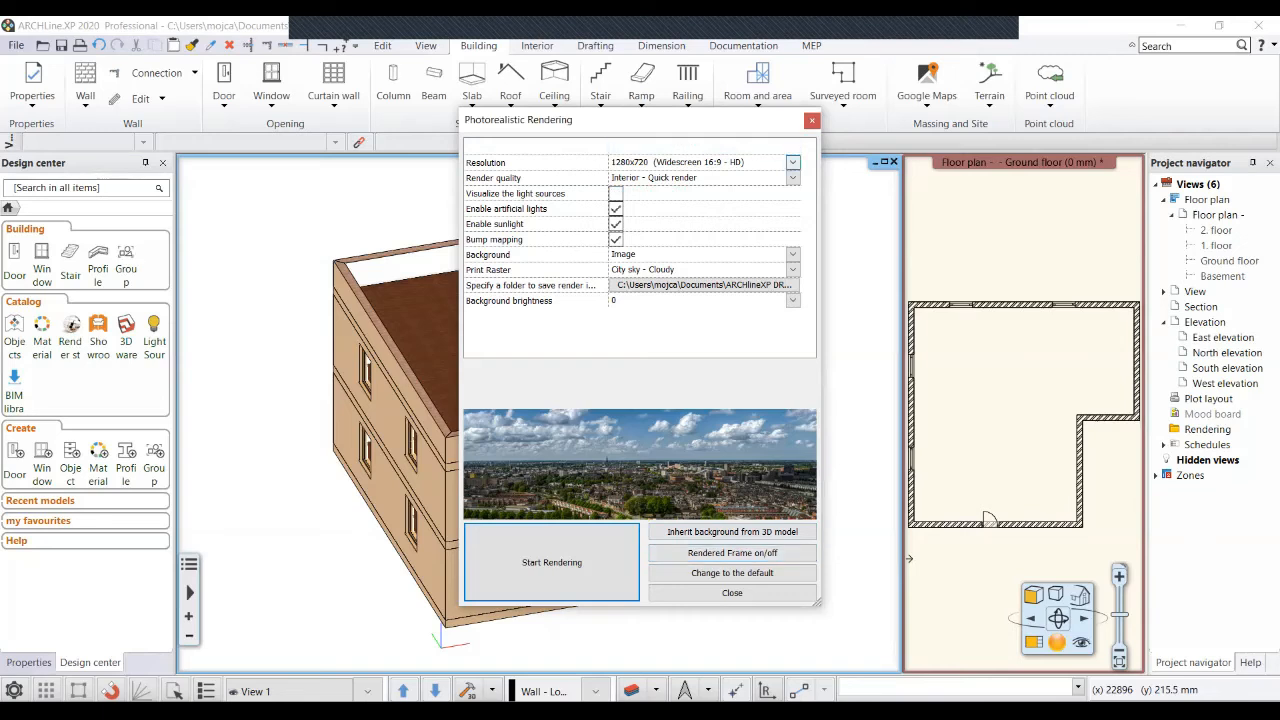
left_click(792, 162)
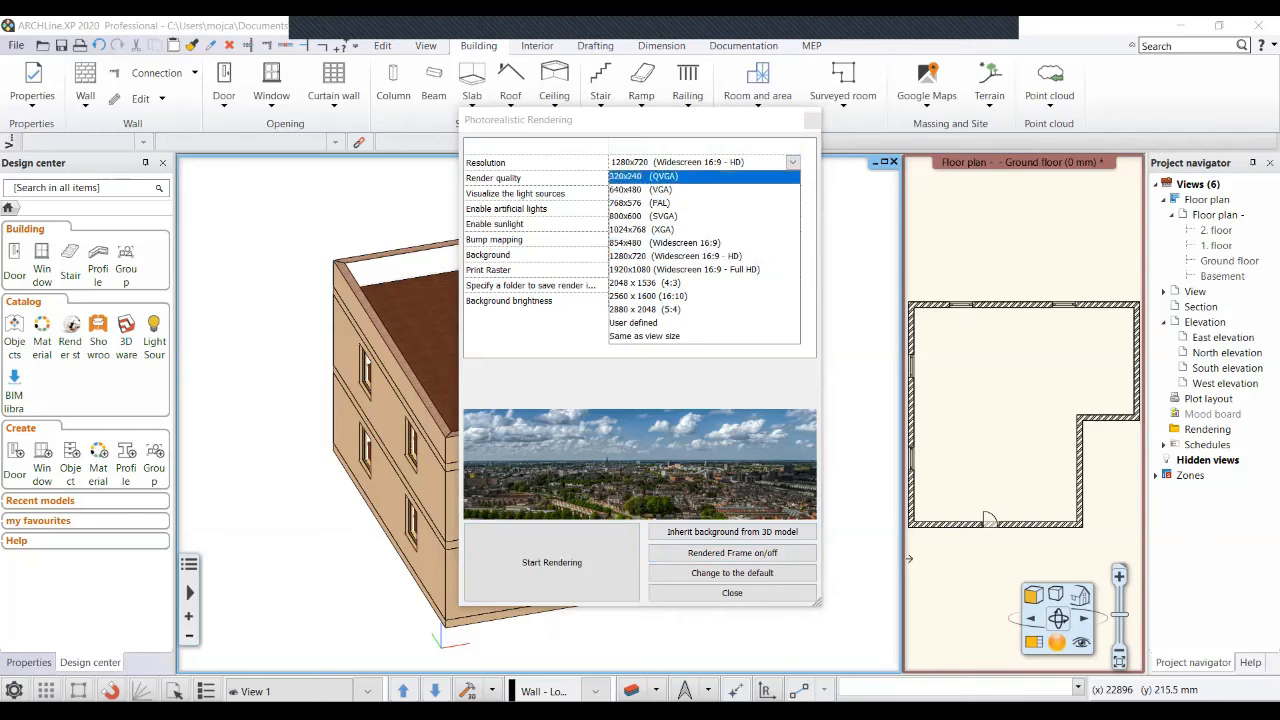
left_click(702, 256)
left_click(732, 592)
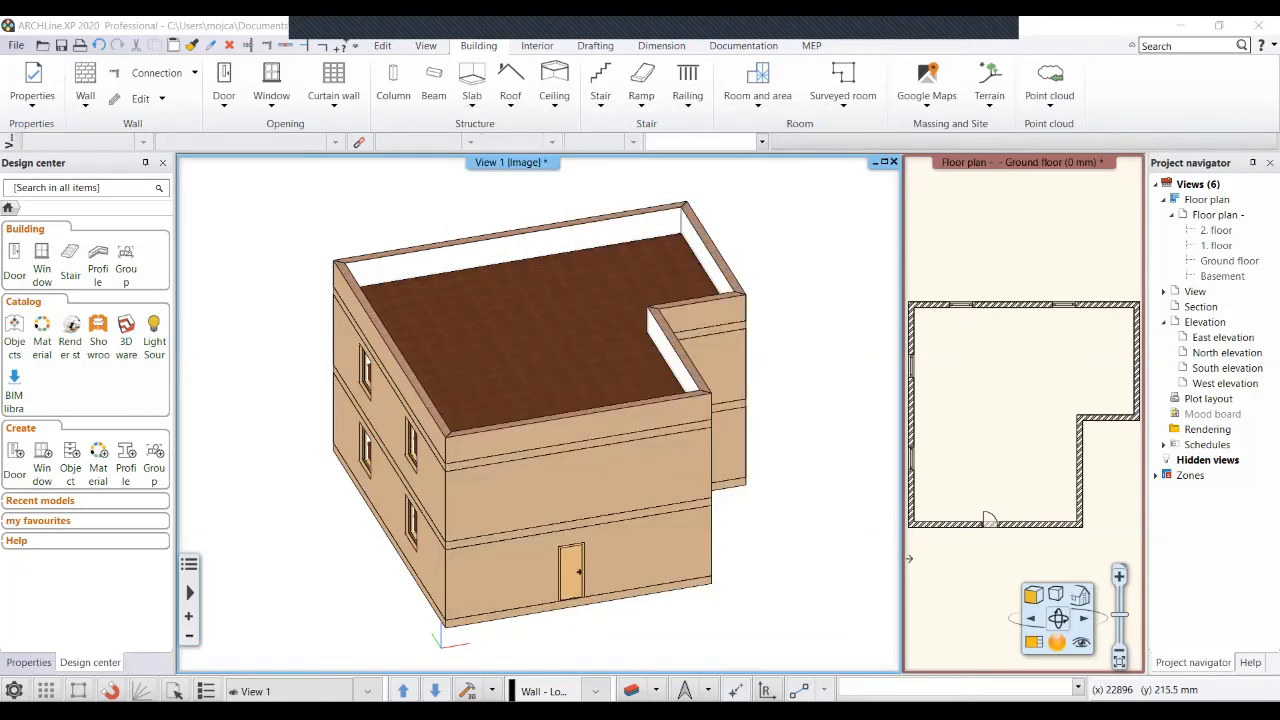
Make the ground floor plan the main view again in place of the 3D view.
left_click(1040, 380)
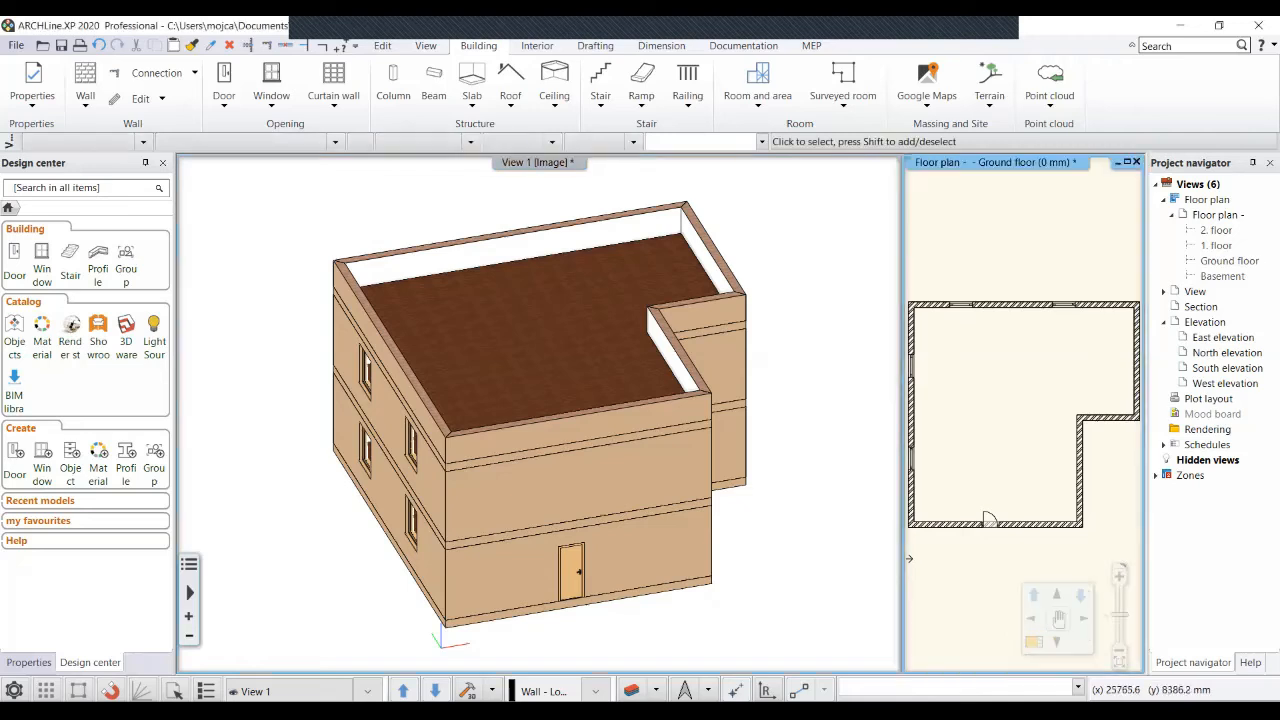
left_click(1230, 260)
right_click(991, 161)
left_click(1040, 173)
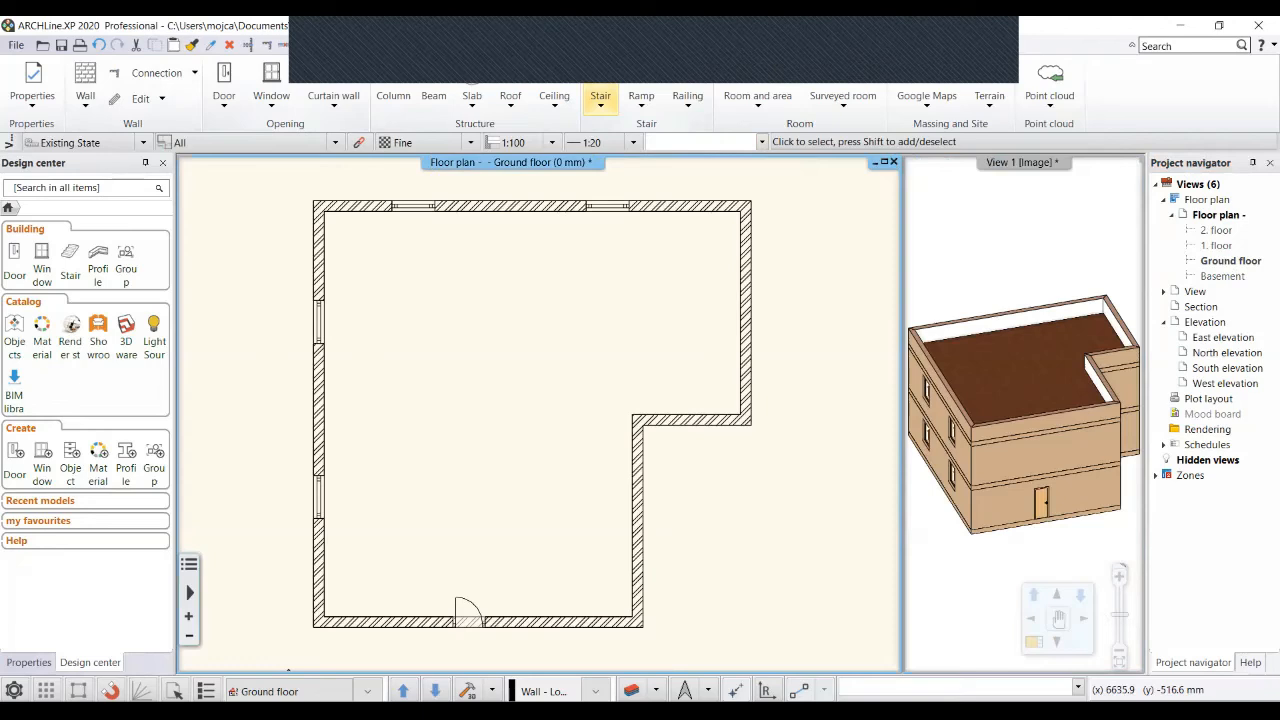
Place a 2 seats sofa from the Living Room Sofas category on the ground floor, near the right-hand exterior wall of the wider wing.
left_click(536, 45)
left_click(236, 90)
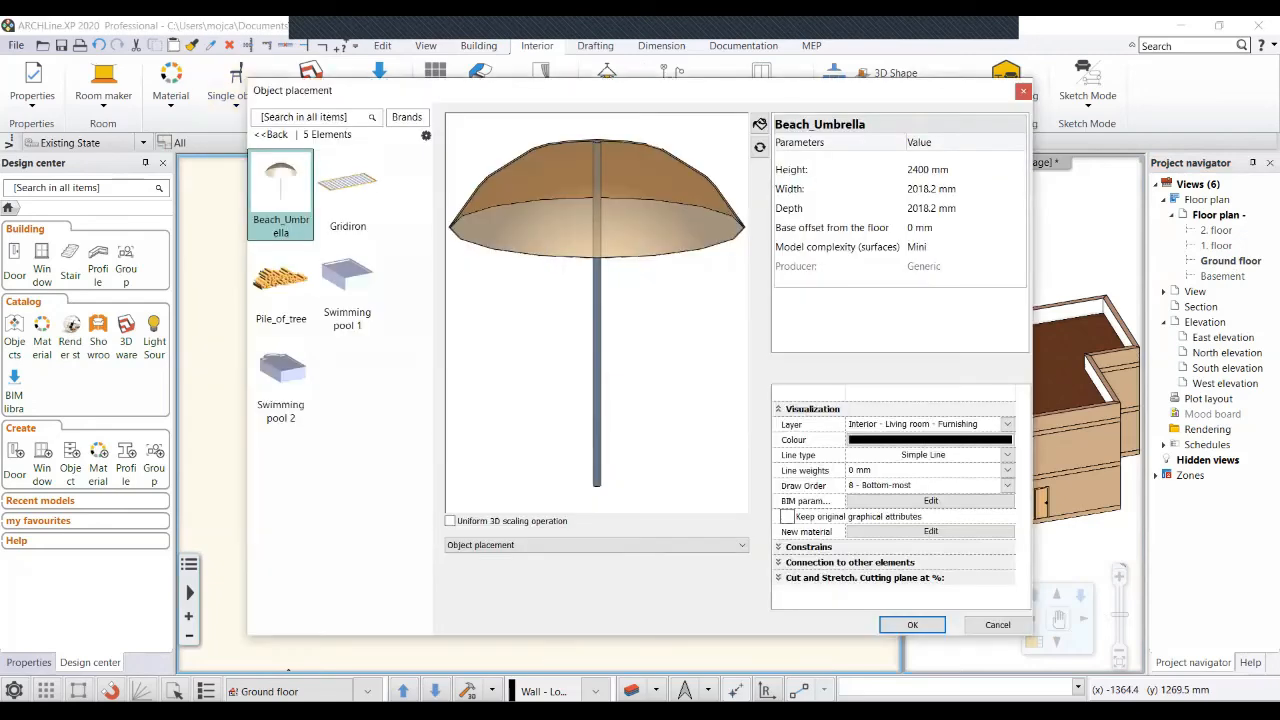
left_click(271, 134)
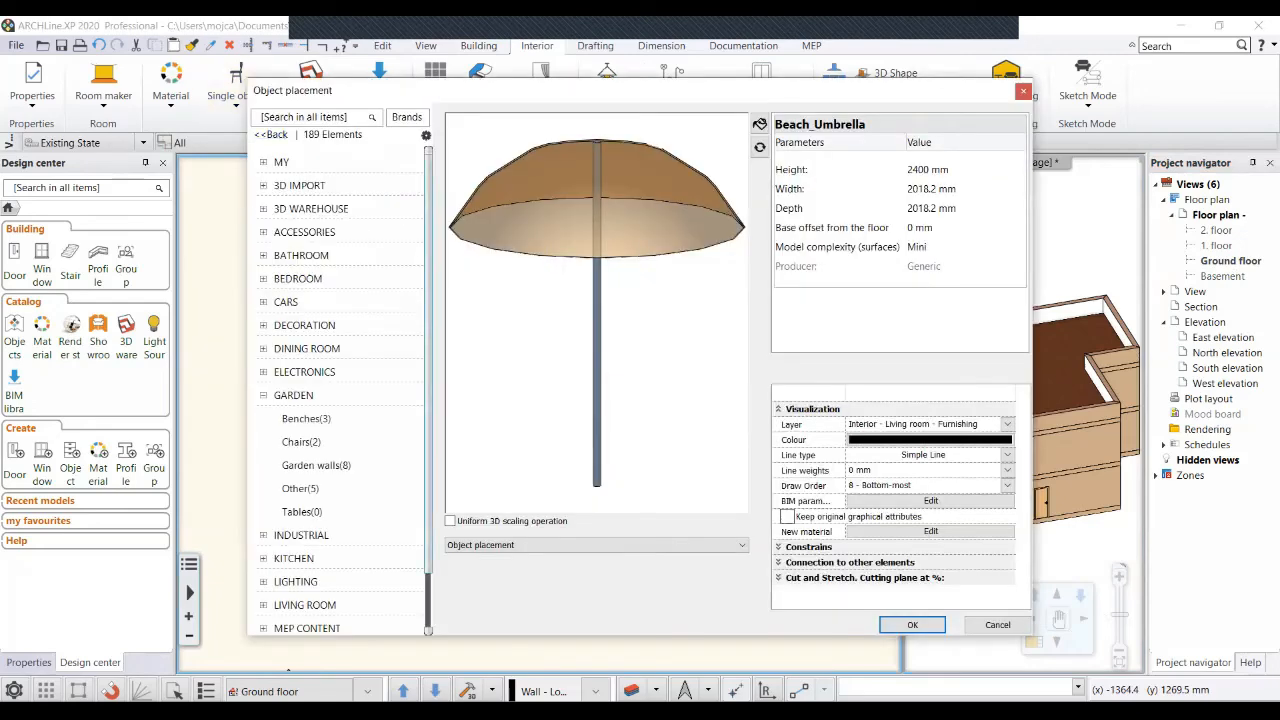
scroll(300, 400, "down", 3)
left_click(305, 441)
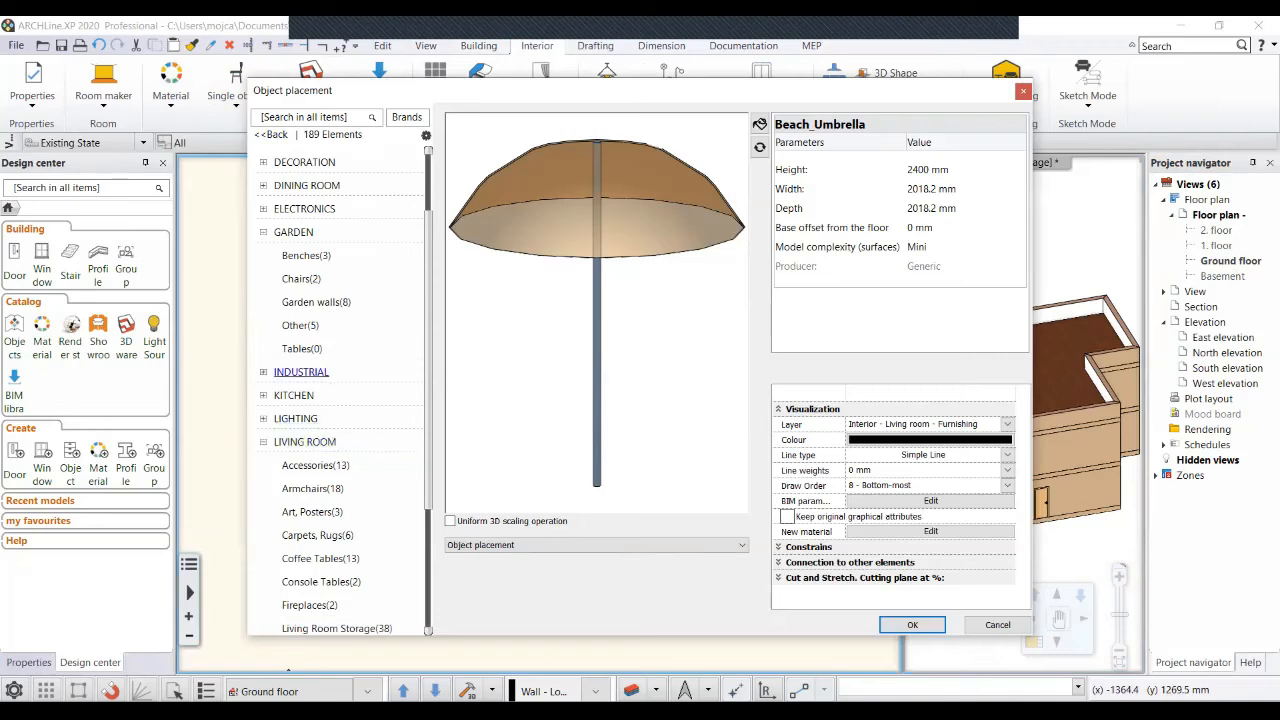
scroll(295, 418, "down", 3)
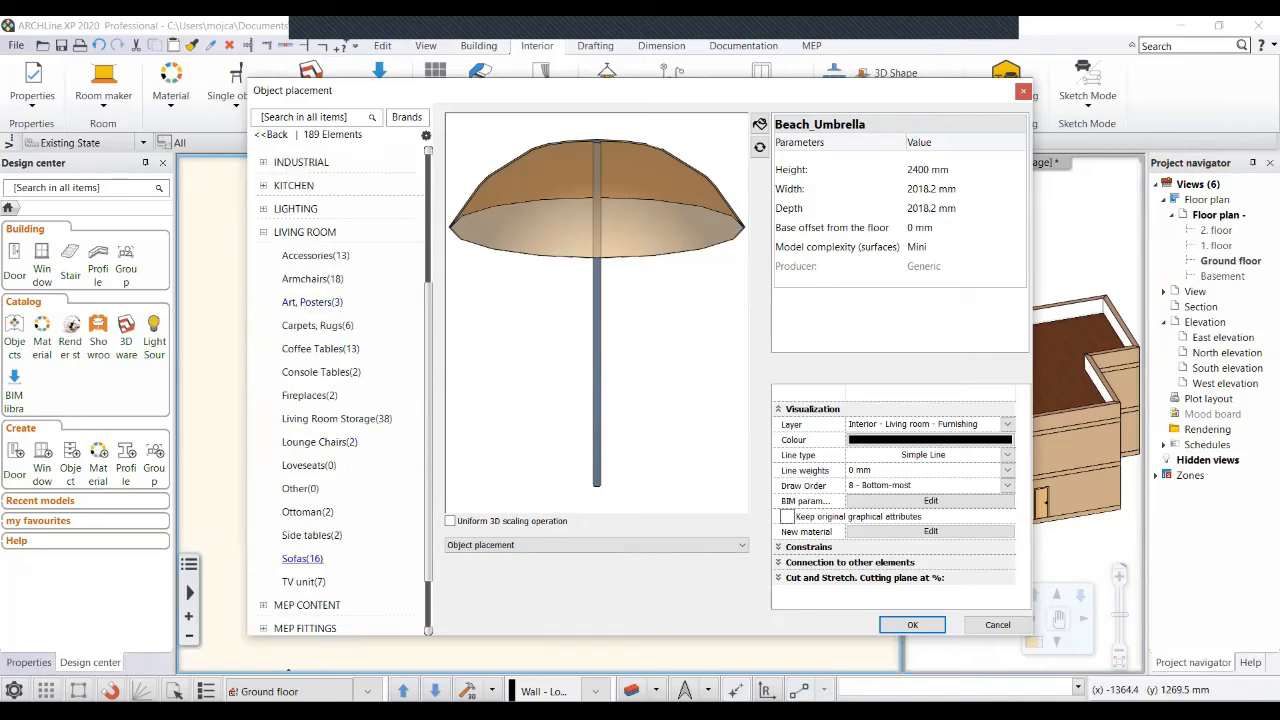
left_click(302, 558)
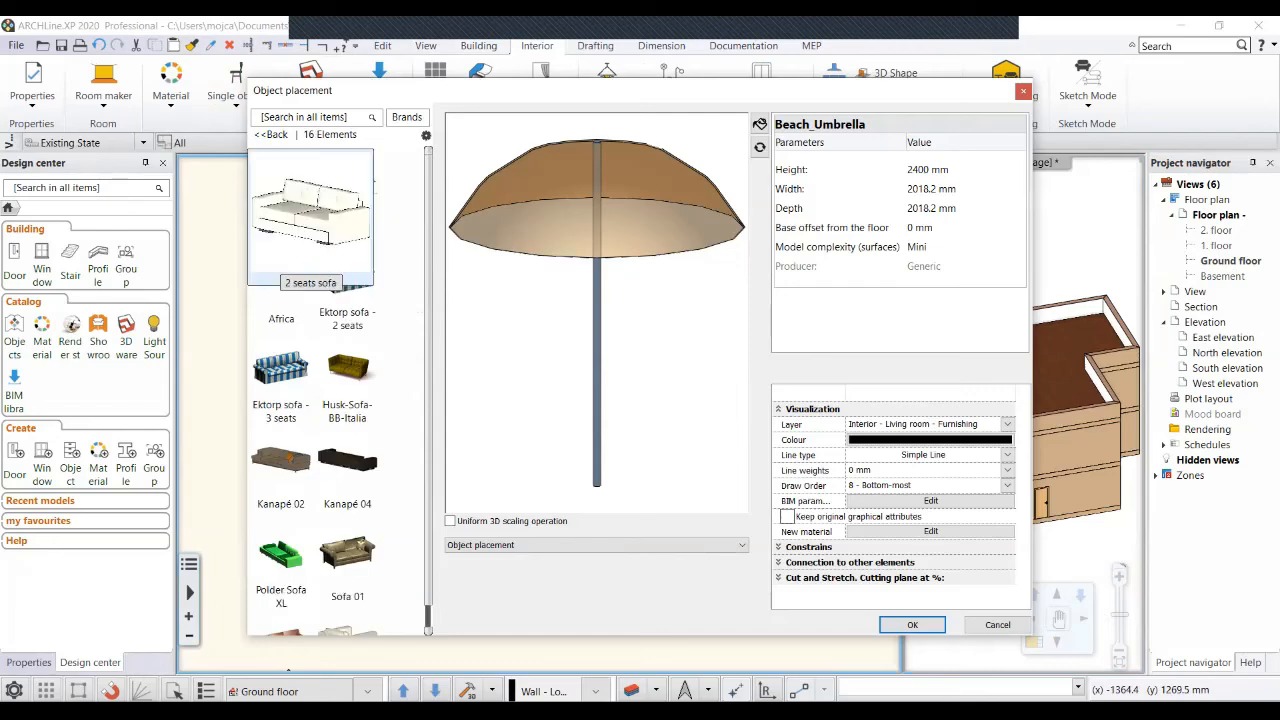
left_click(320, 262)
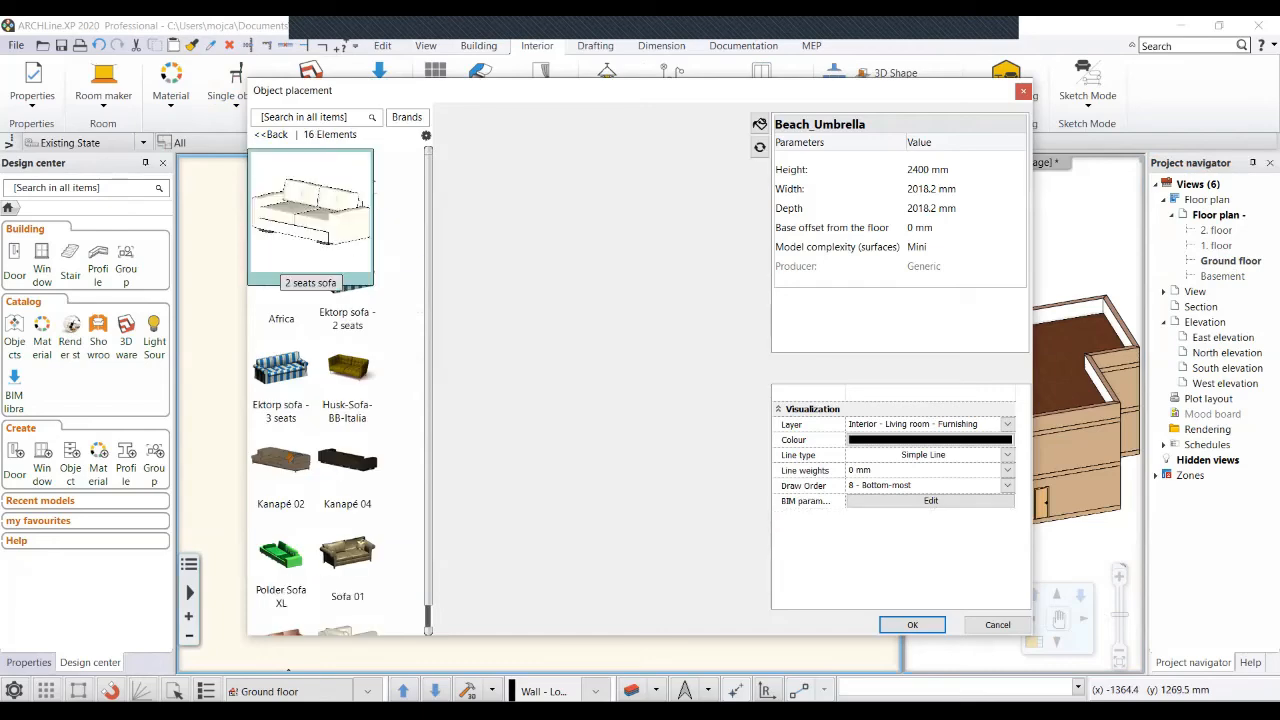
key("Return")
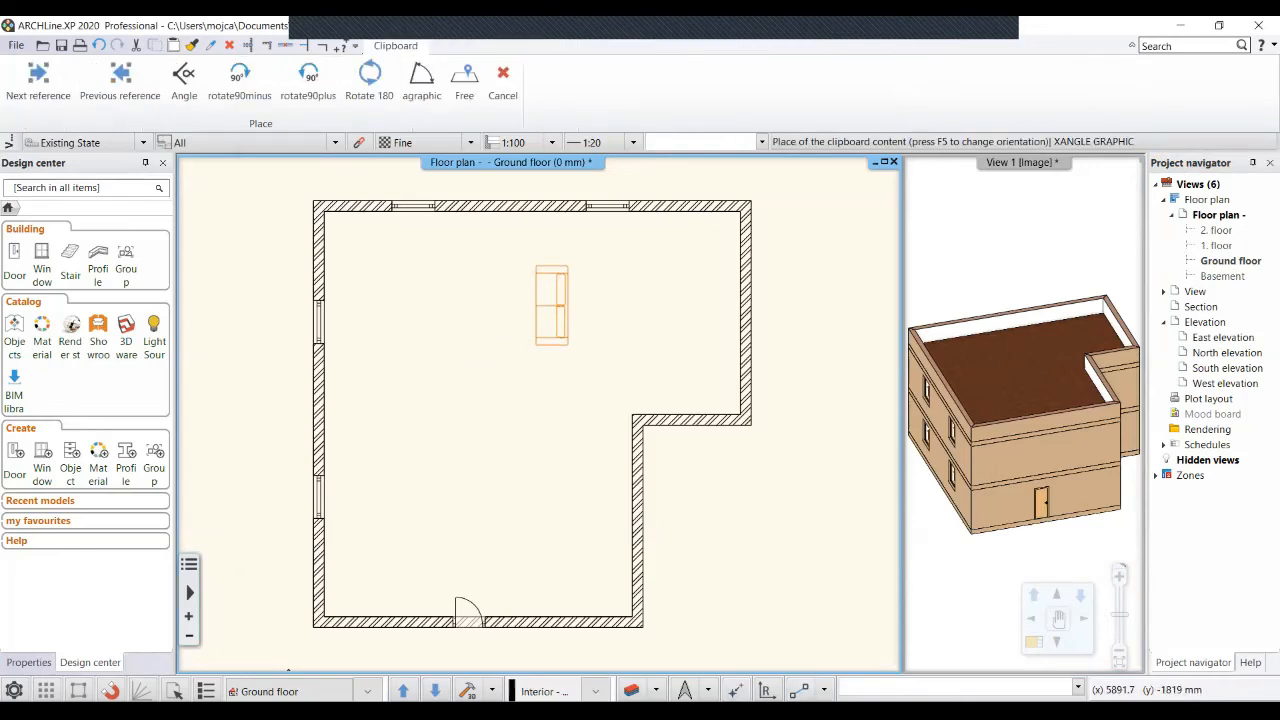
scroll(594, 294, "up", 2)
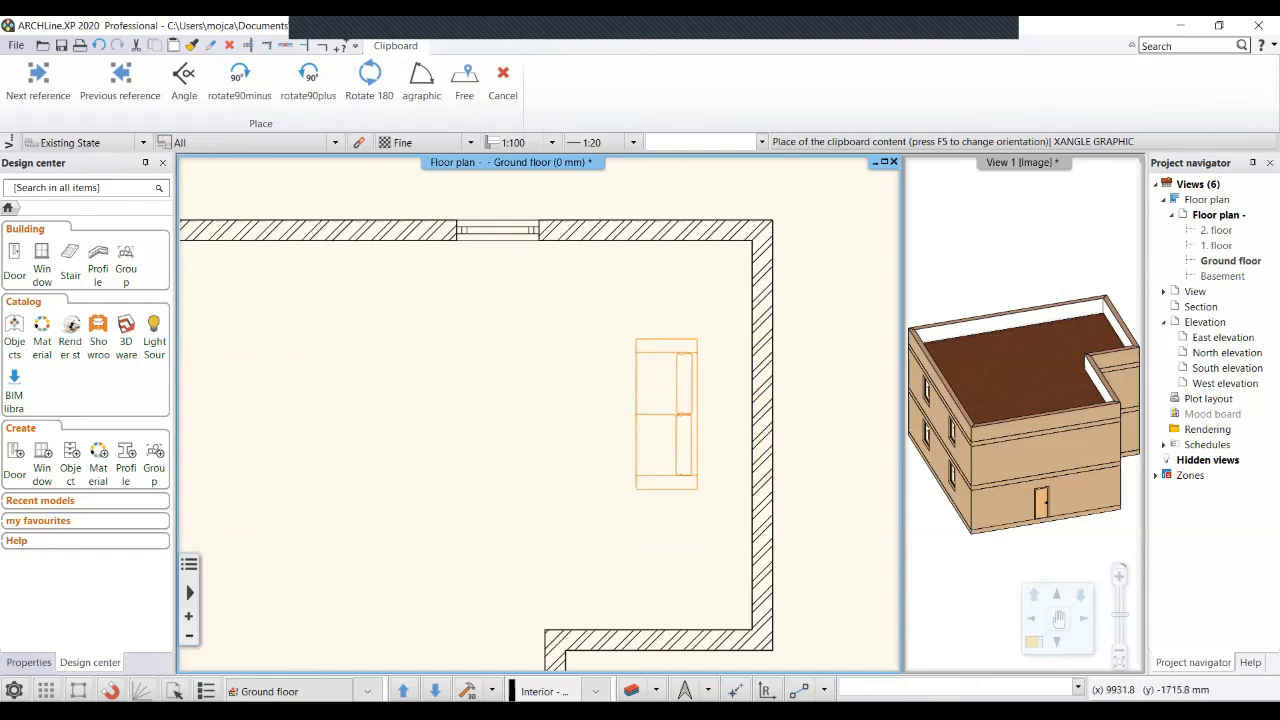
left_click(666, 414)
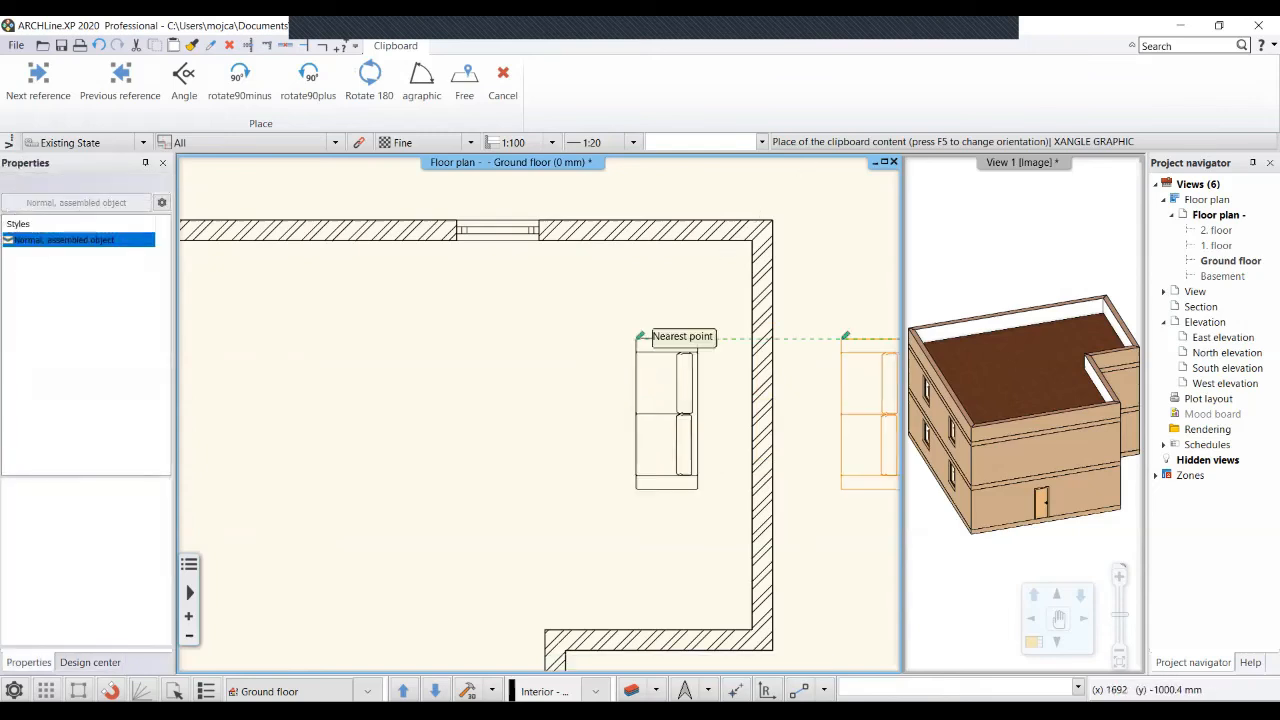
key("Escape")
Try to change the width of the placed 2 seats sofa from its lower front corner node.
scroll(688, 474, "up", 3)
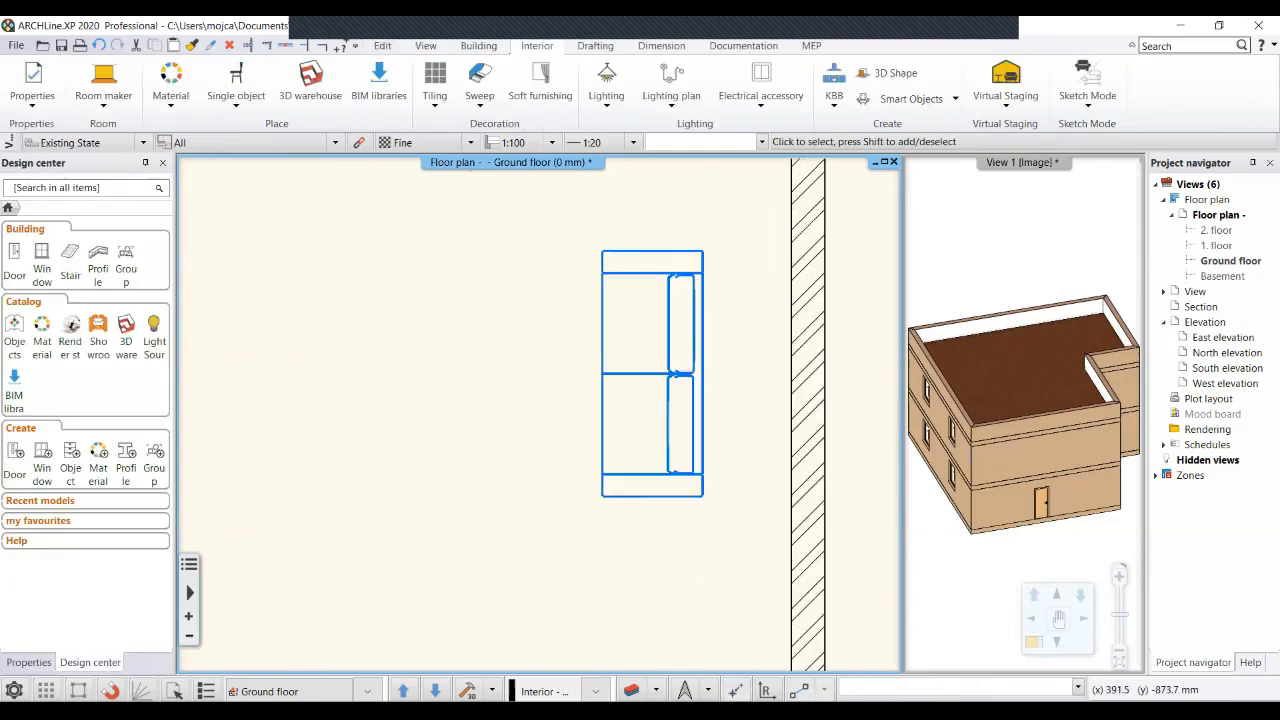
middle_click_drag(705, 245, 657, 321)
left_click(664, 268)
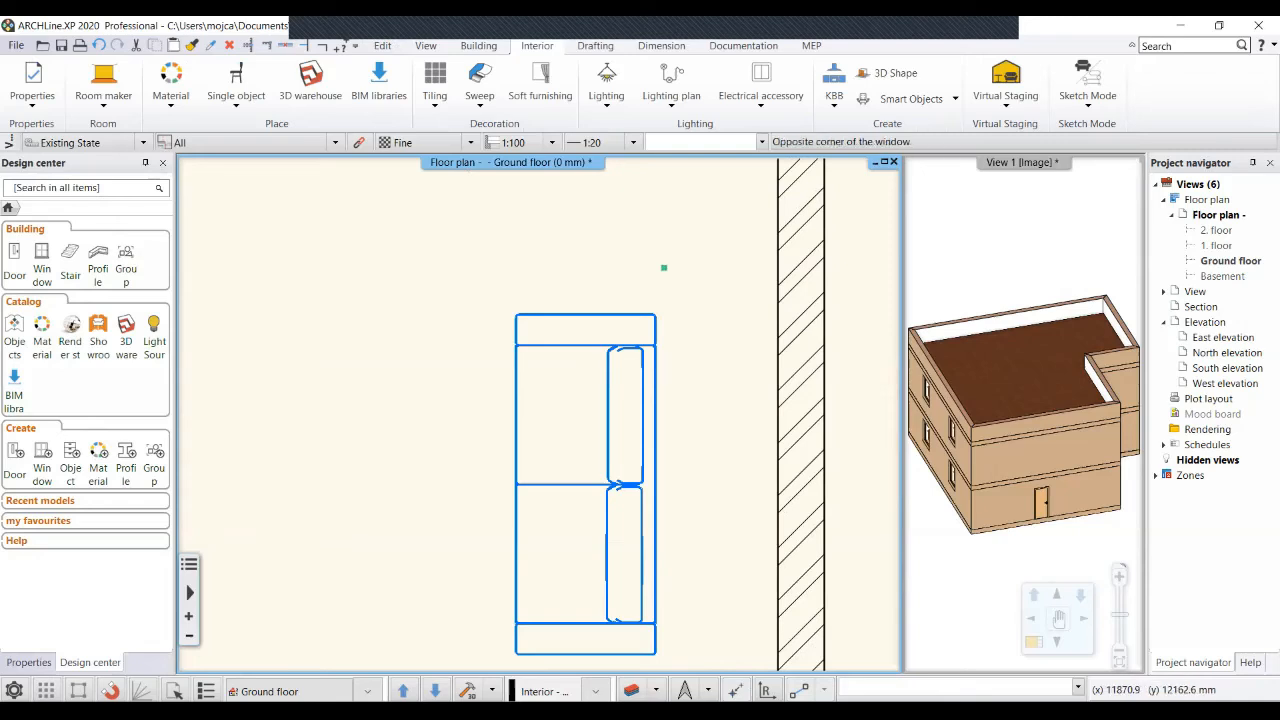
key("Escape")
middle_click_drag(664, 268, 683, 229)
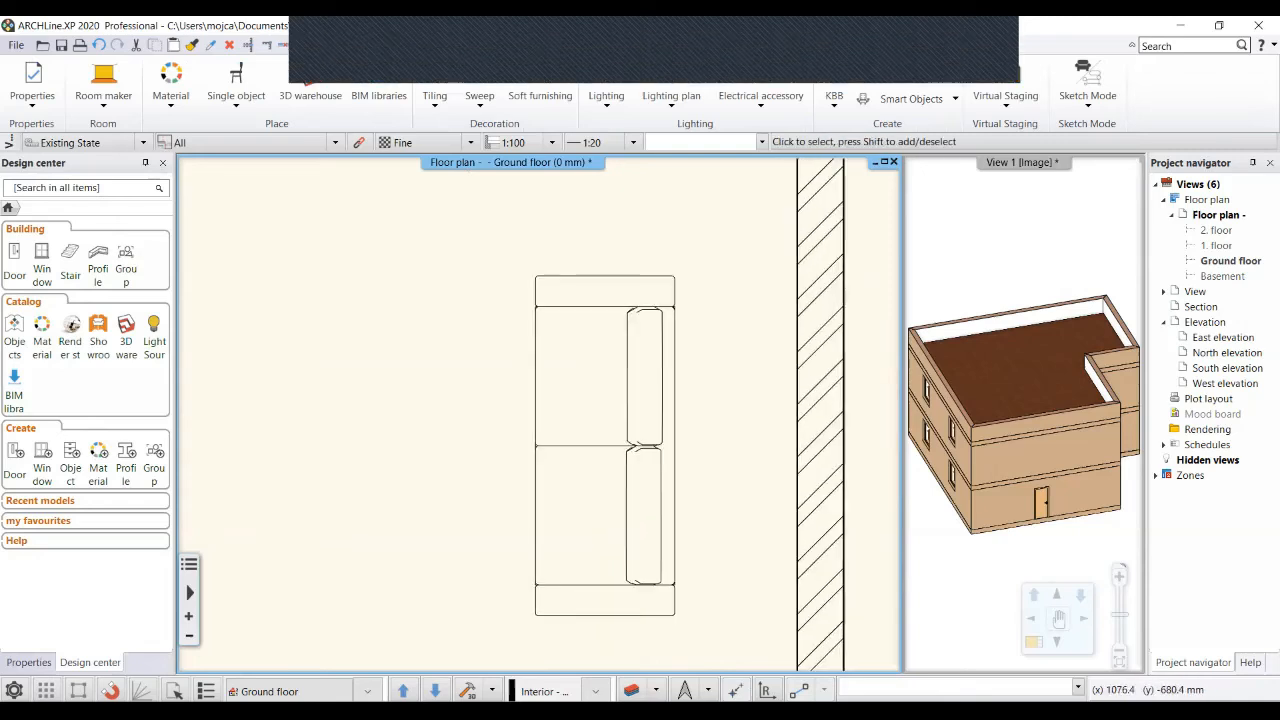
left_click(603, 446)
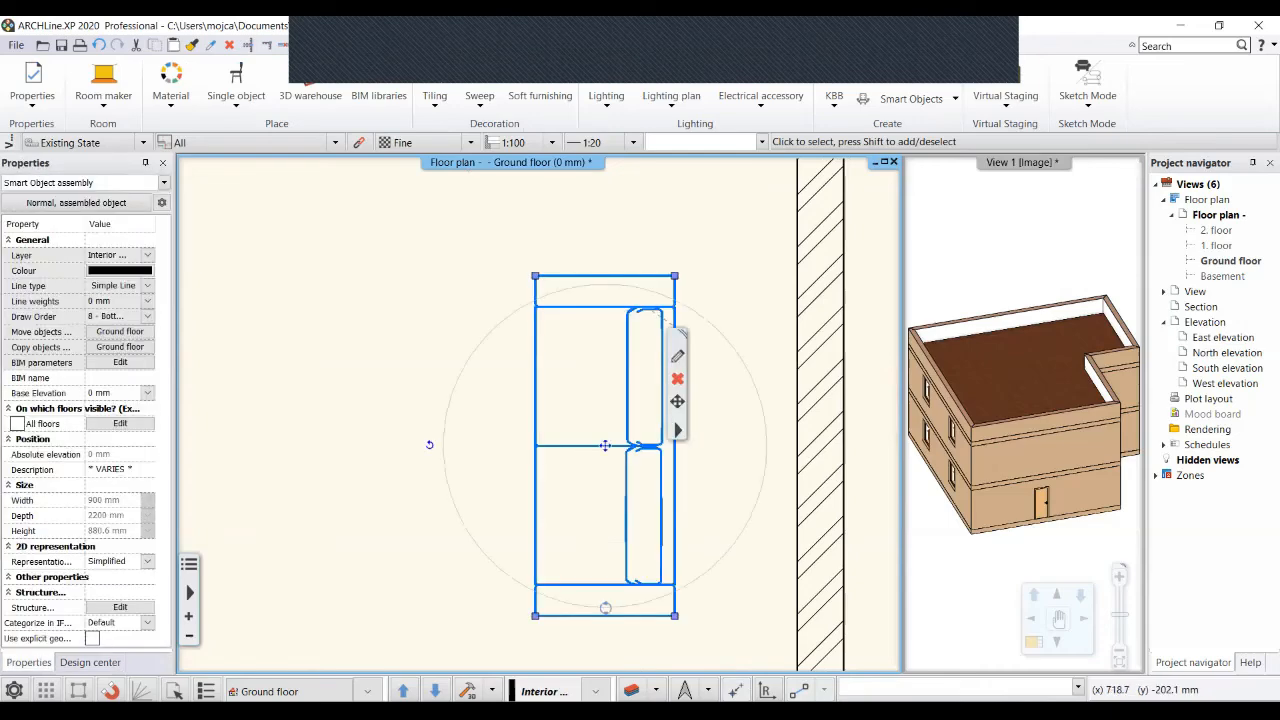
scroll(586, 437, "down", 2)
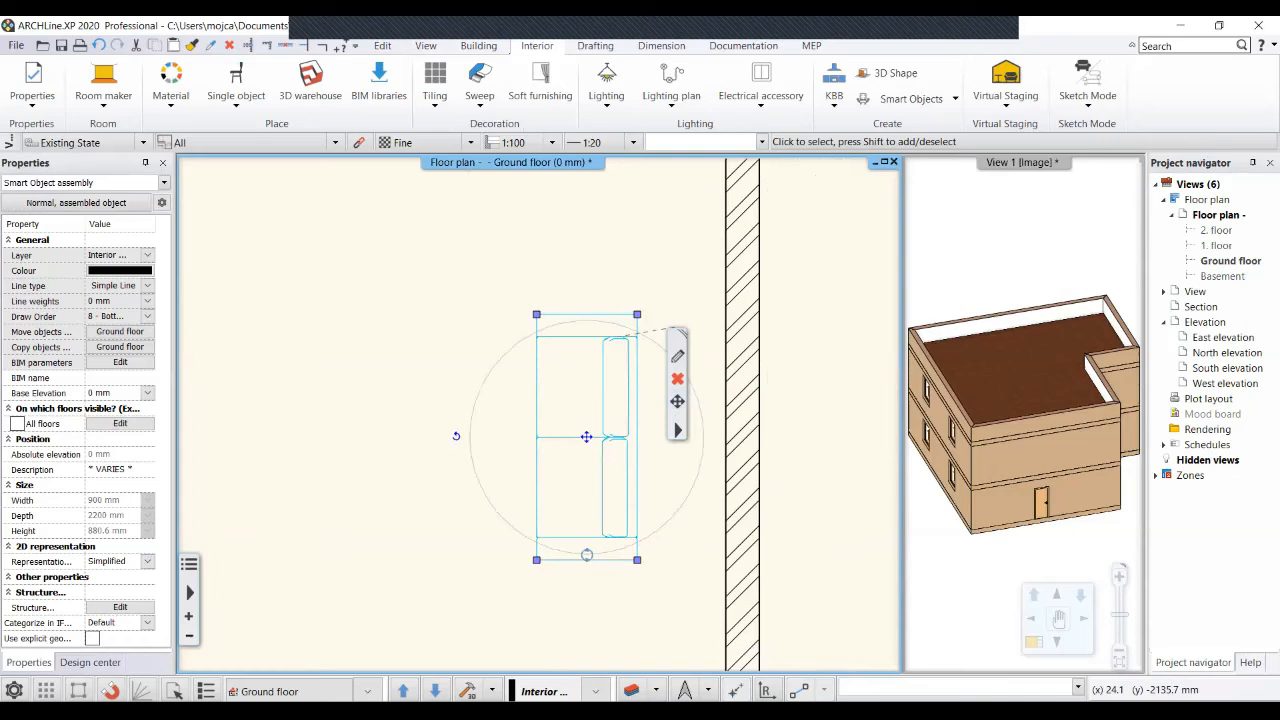
left_click(537, 560)
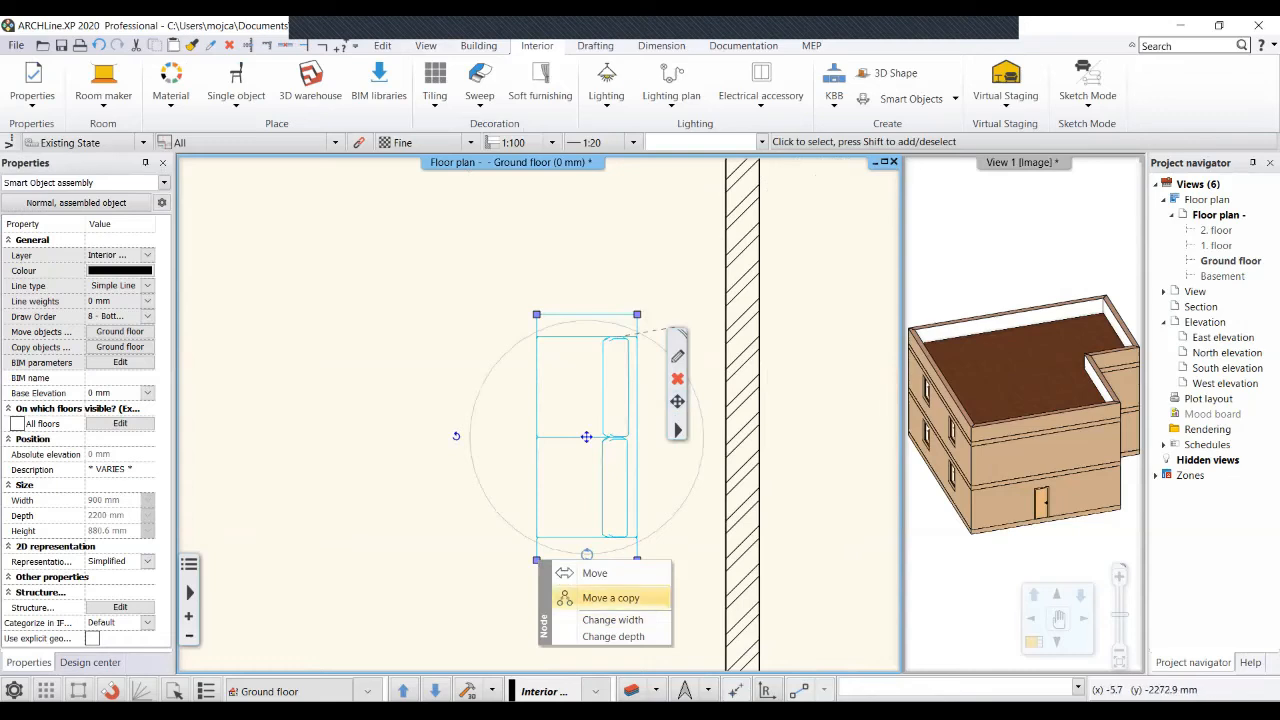
left_click(612, 620)
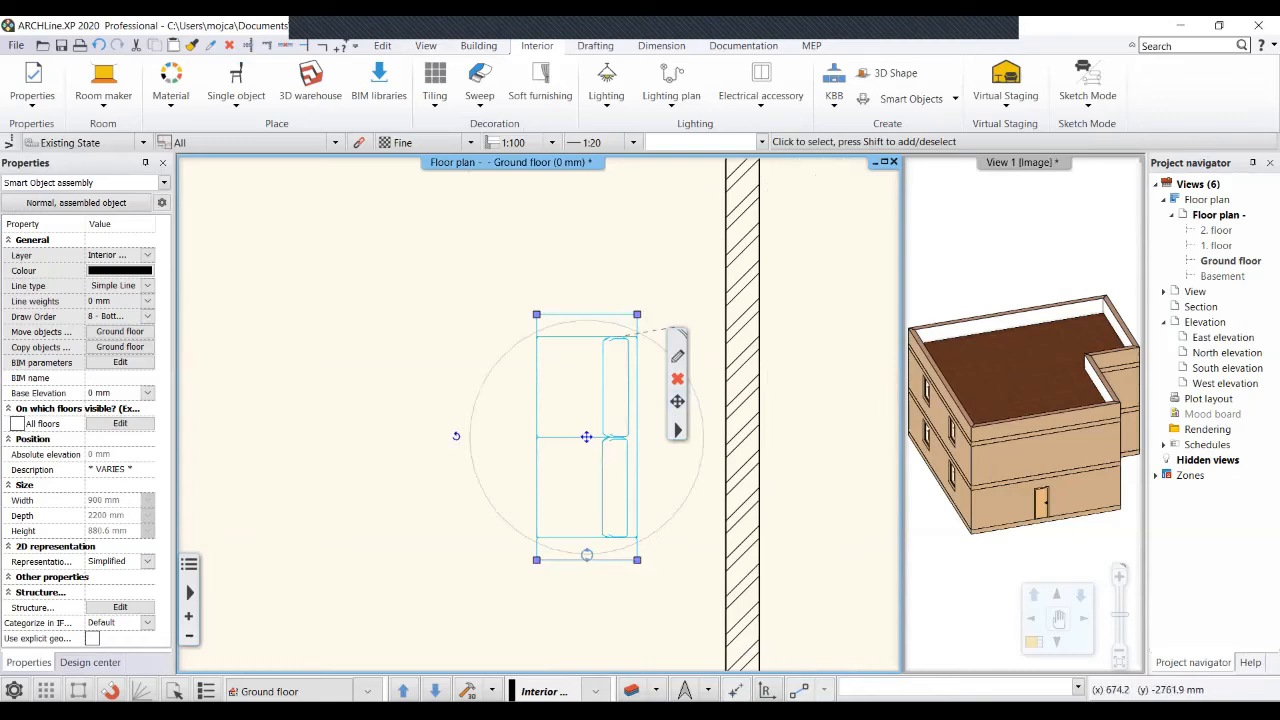
left_click(536, 560)
middle_click_drag(605, 562, 612, 348)
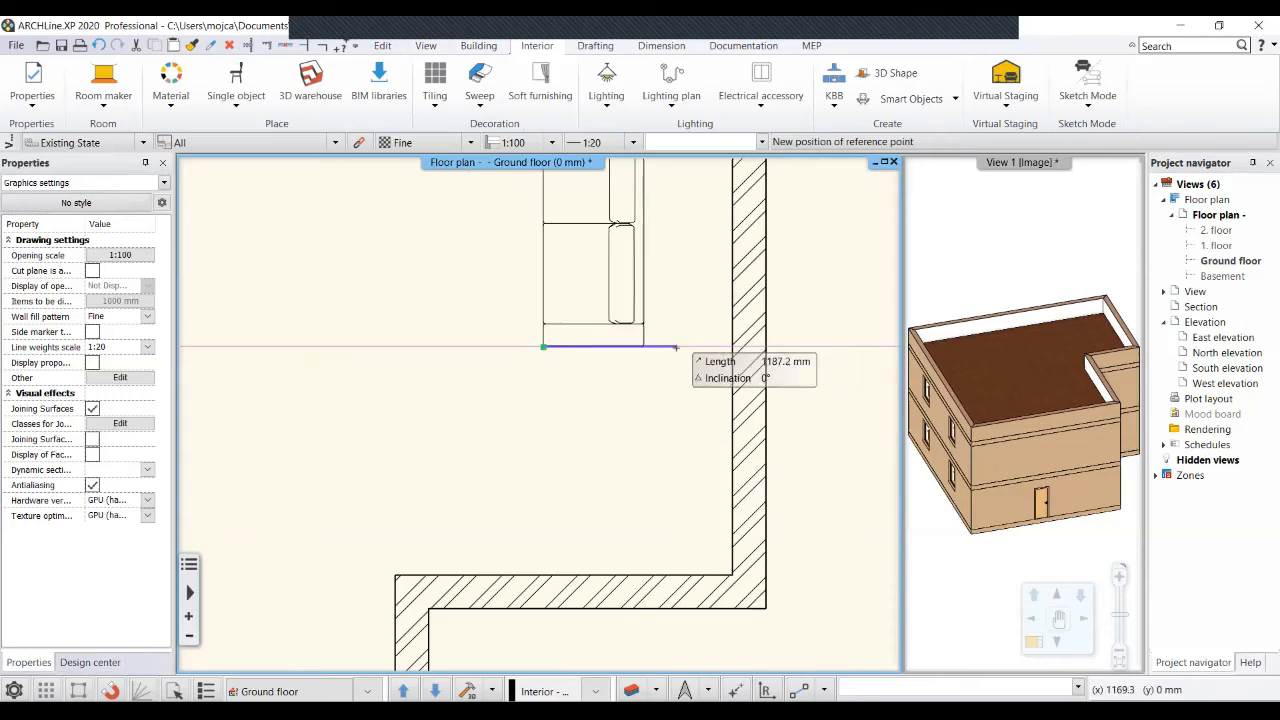
key("Escape")
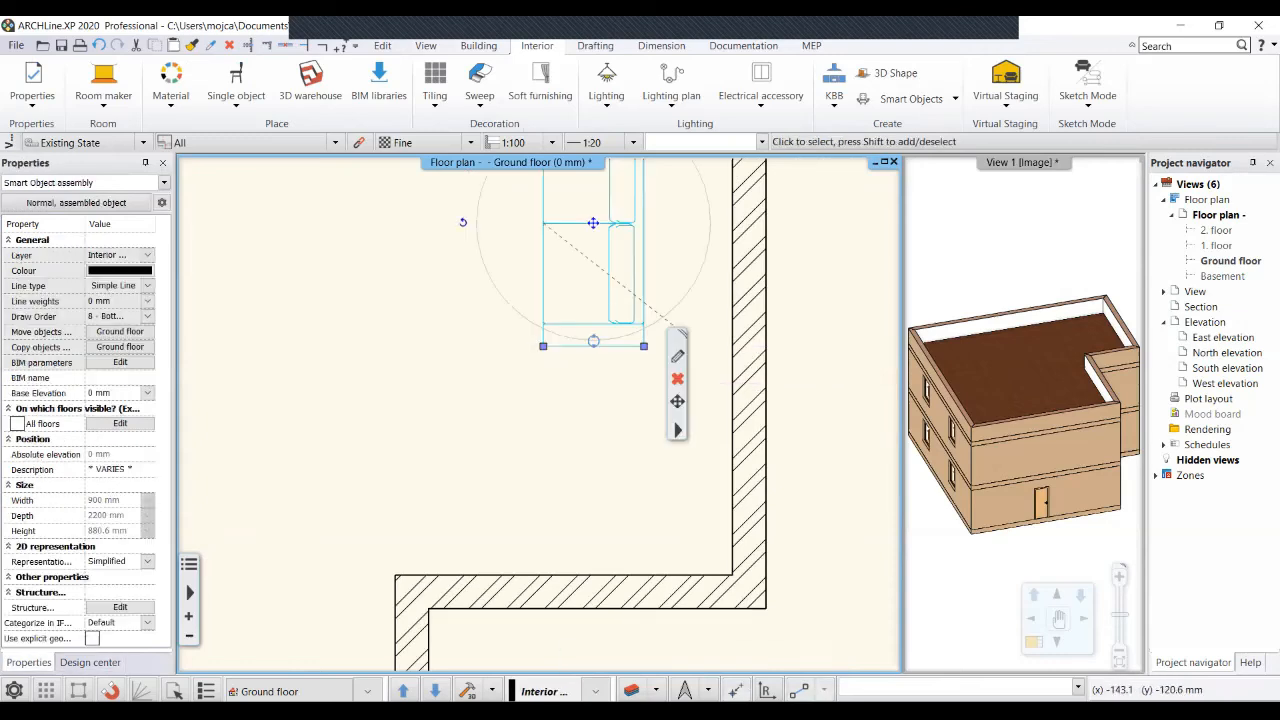
Try to resize the 2 seats sofa from its lower back corner node.
left_click(643, 346)
left_click(643, 346)
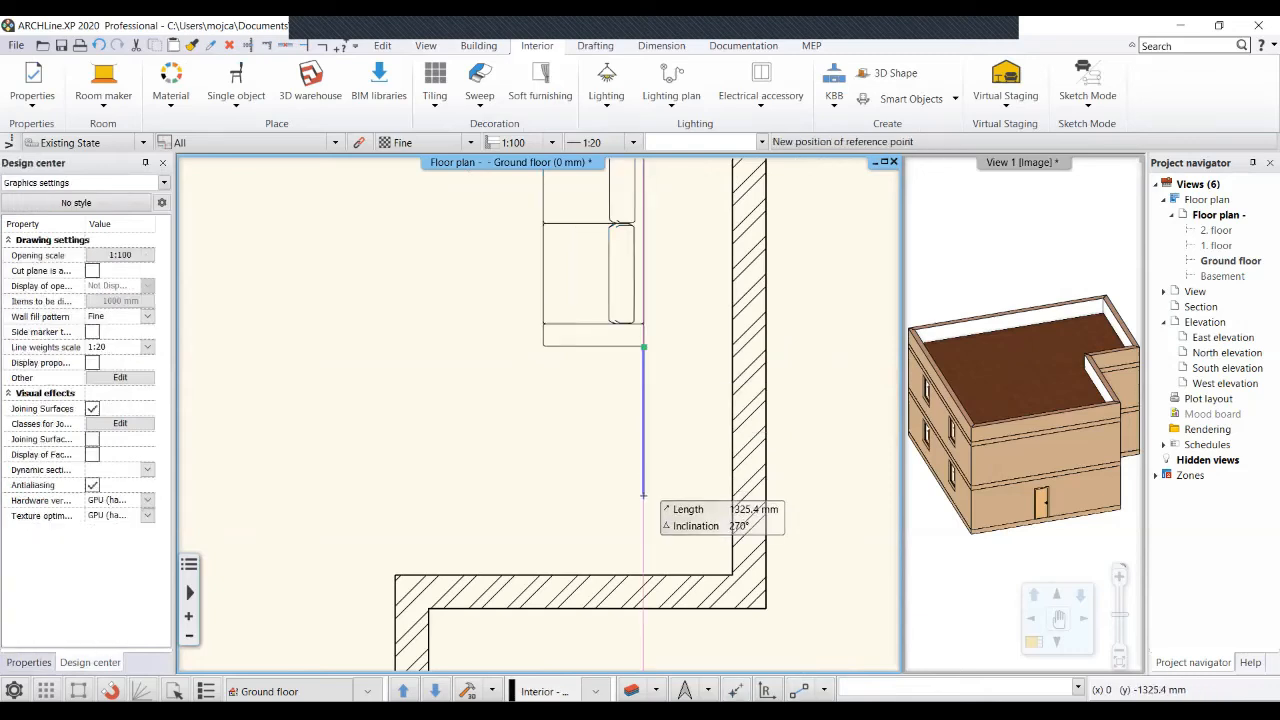
key("Escape")
scroll(620, 450, "down", 3)
scroll(640, 420, "up", 3)
middle_click_drag(640, 420, 640, 411)
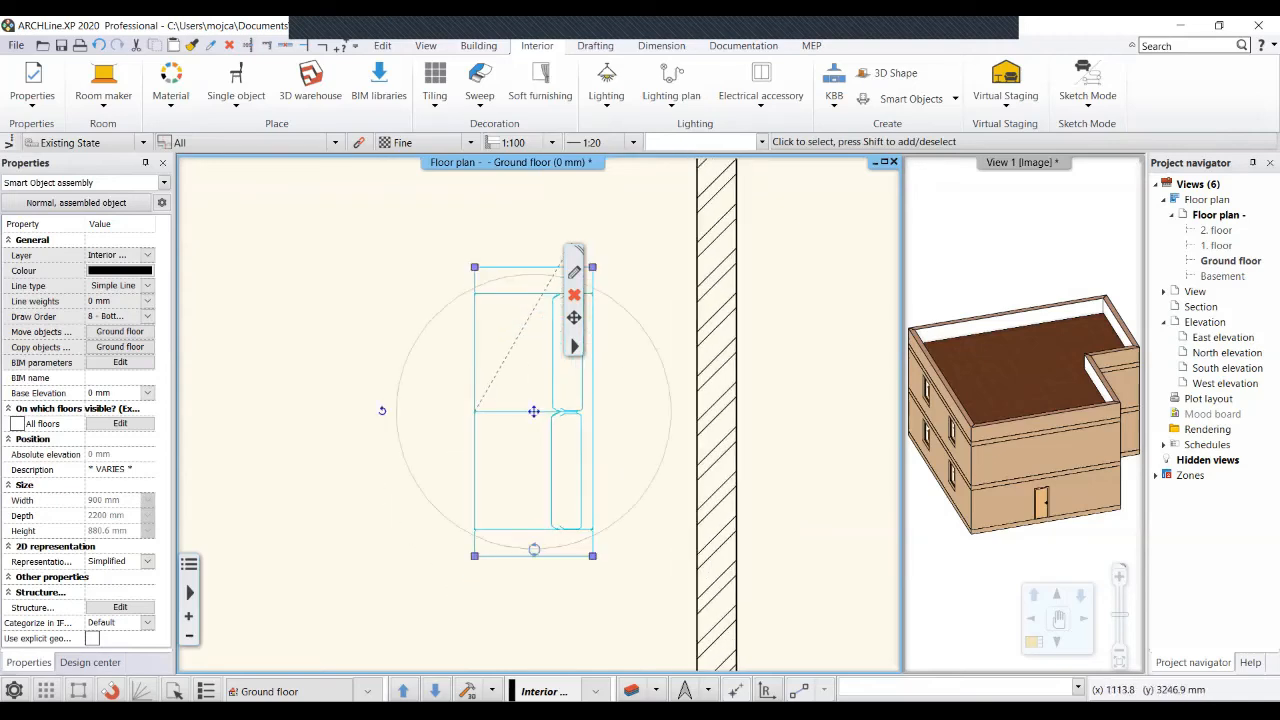
Review the 2 seats sofa's parts and offsets in its Smart Object assembly, and close it without changes.
key("Escape")
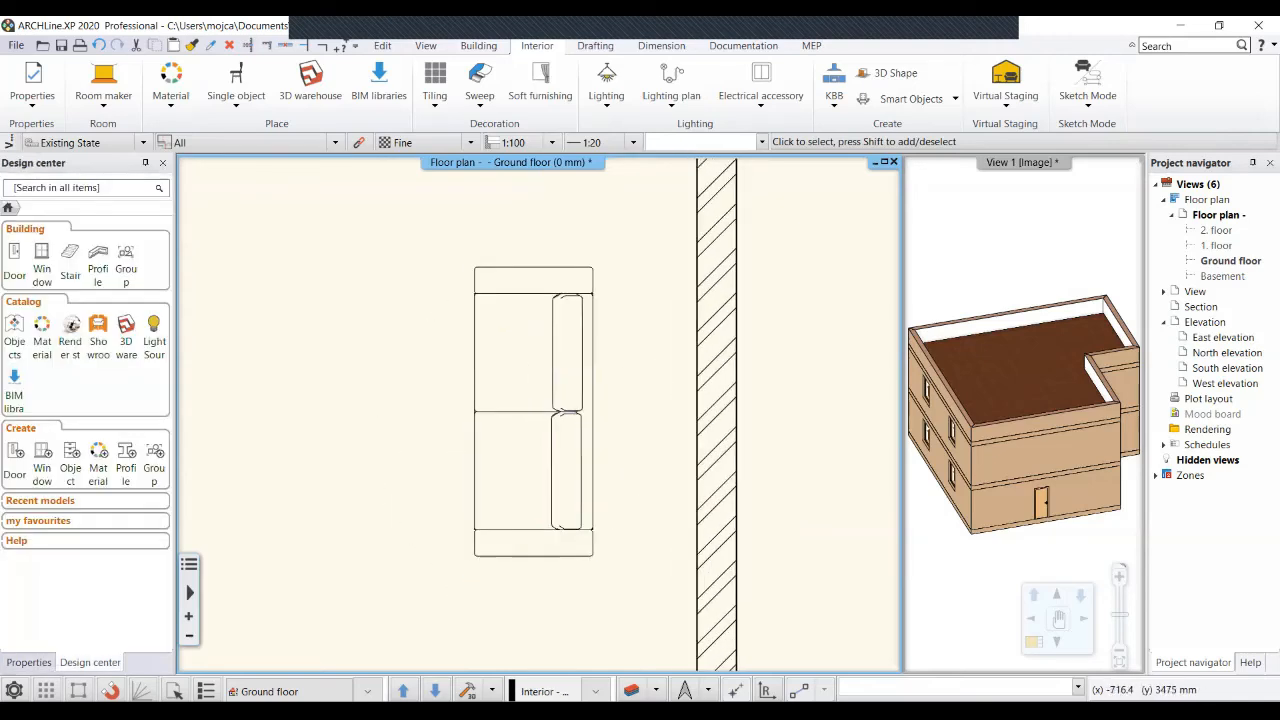
left_click(533, 411)
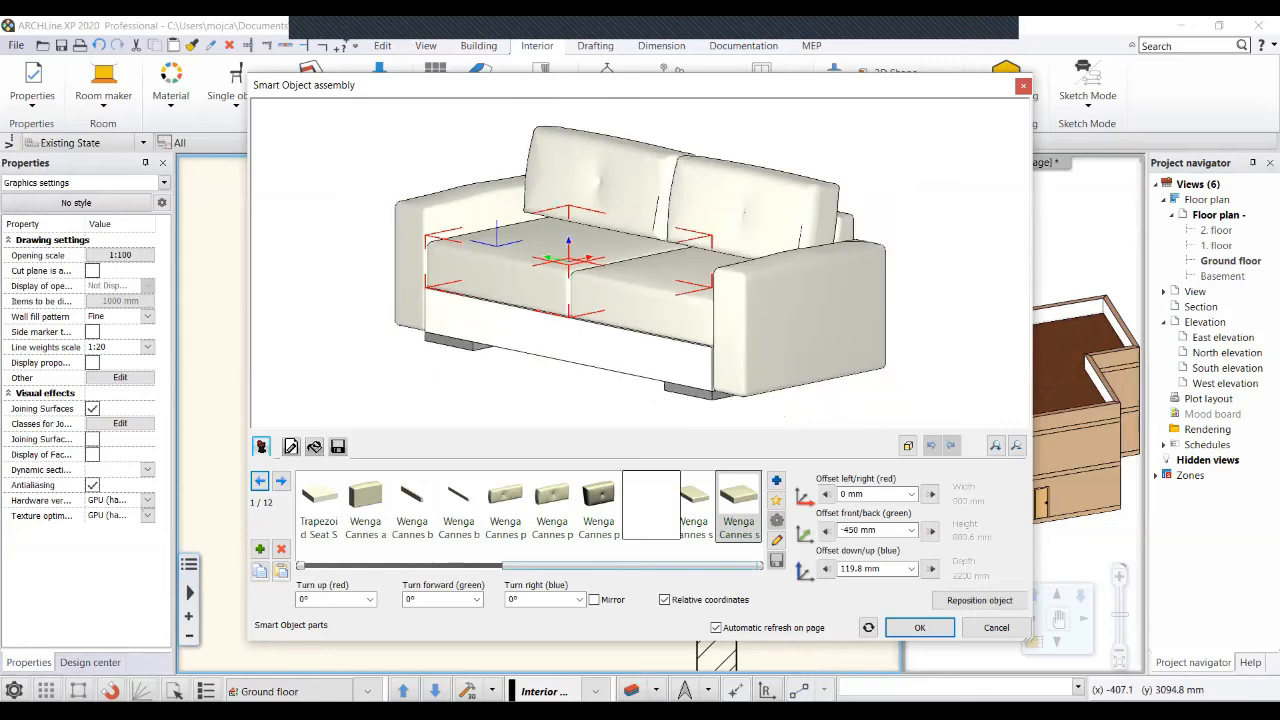
left_click(1023, 86)
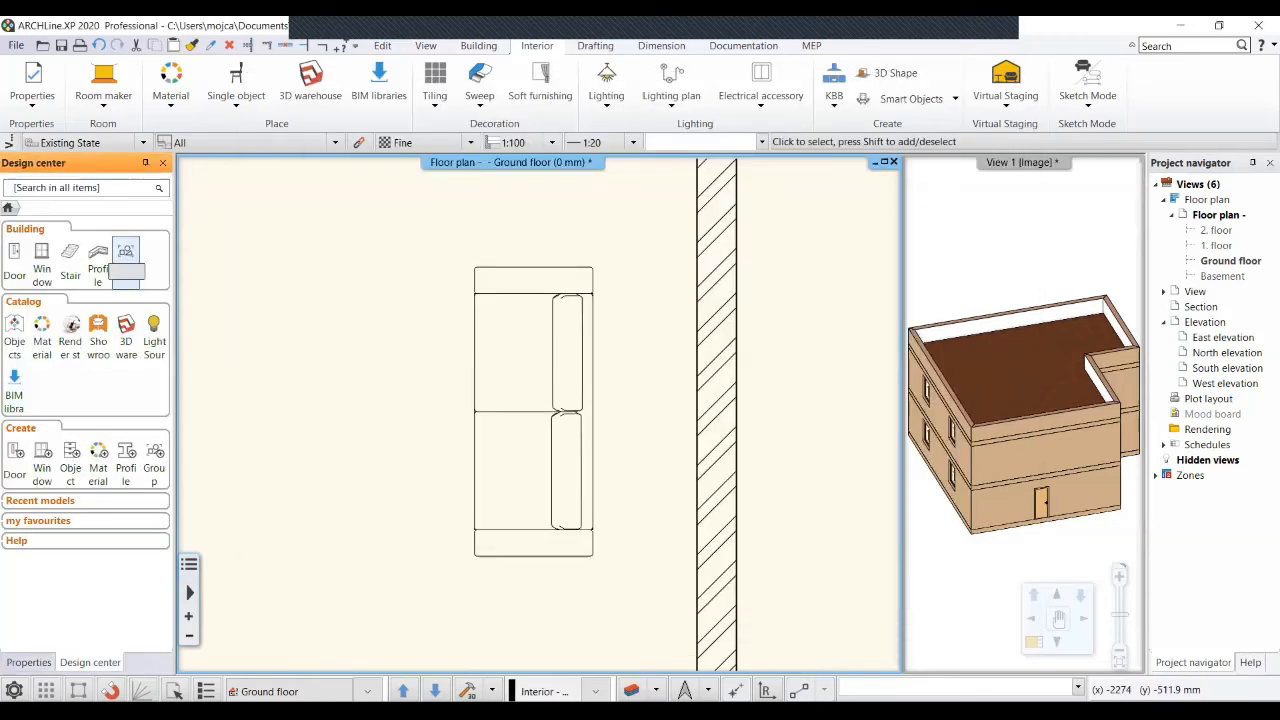
Place a 3 seats sofa from the Living Room Sofas catalogue on the ground floor, in front of the 2 seats sofa.
left_click(14, 330)
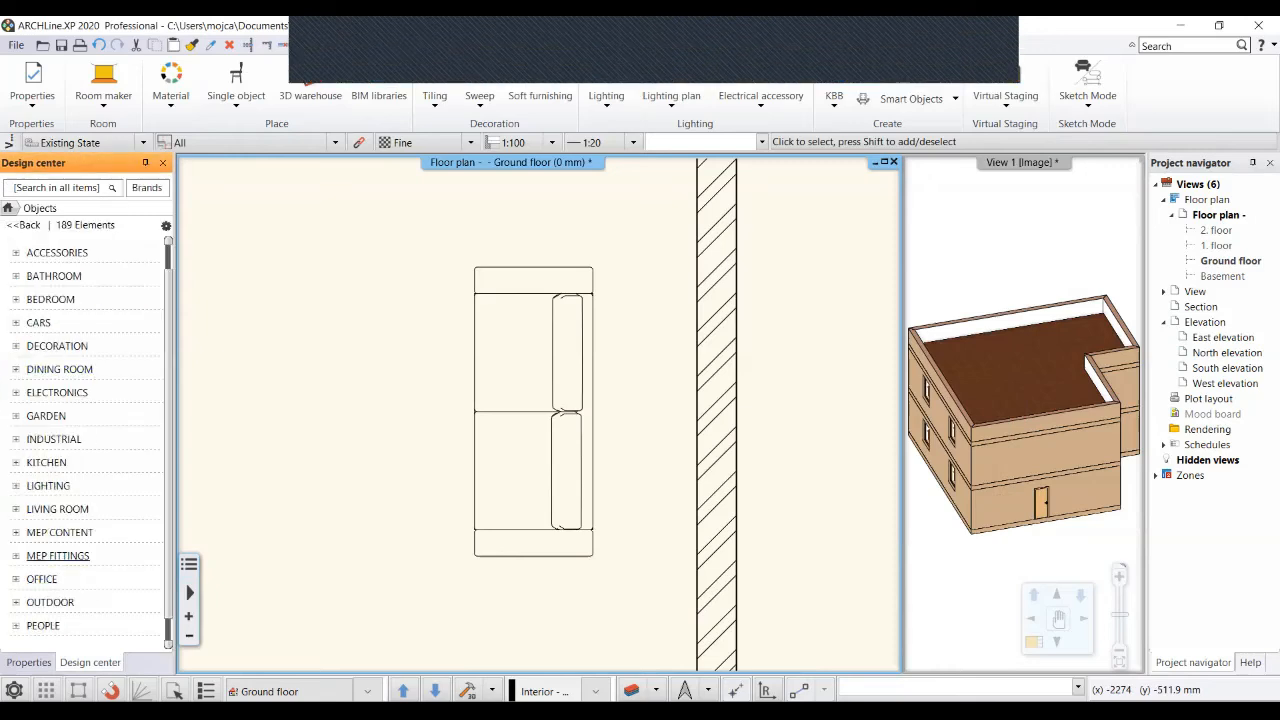
left_click(57, 509)
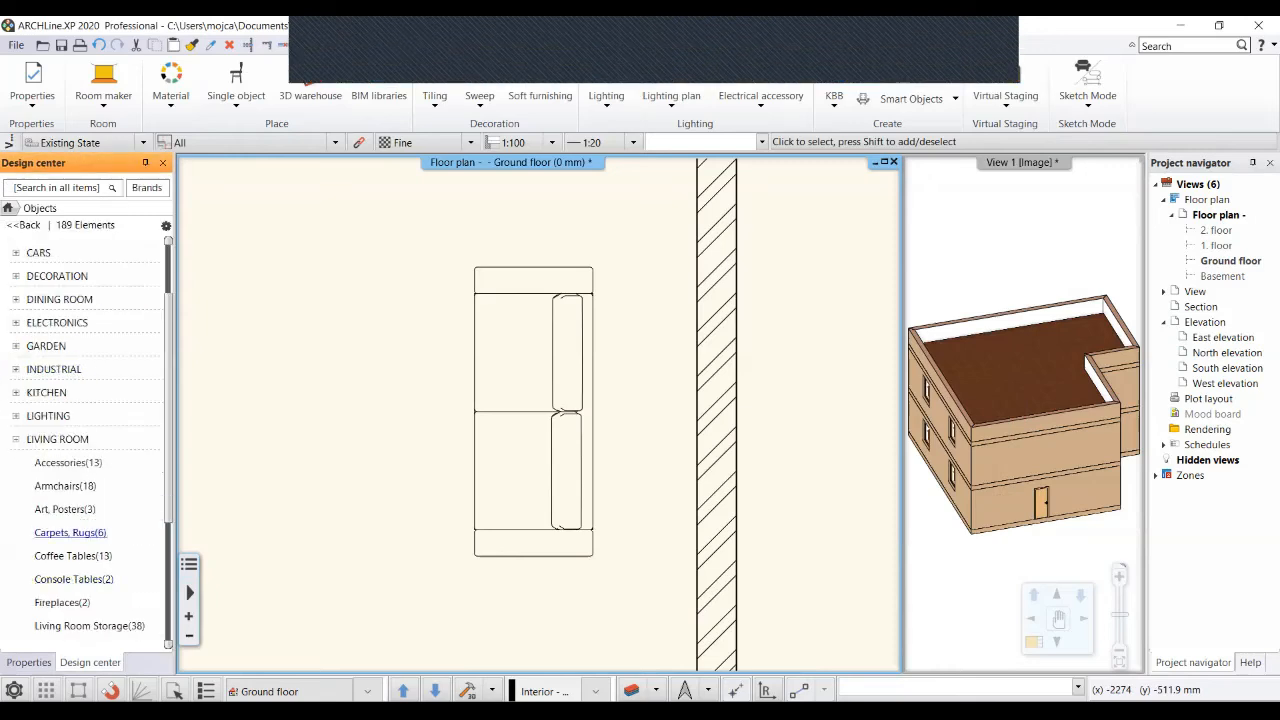
scroll(60, 532, "down", 3)
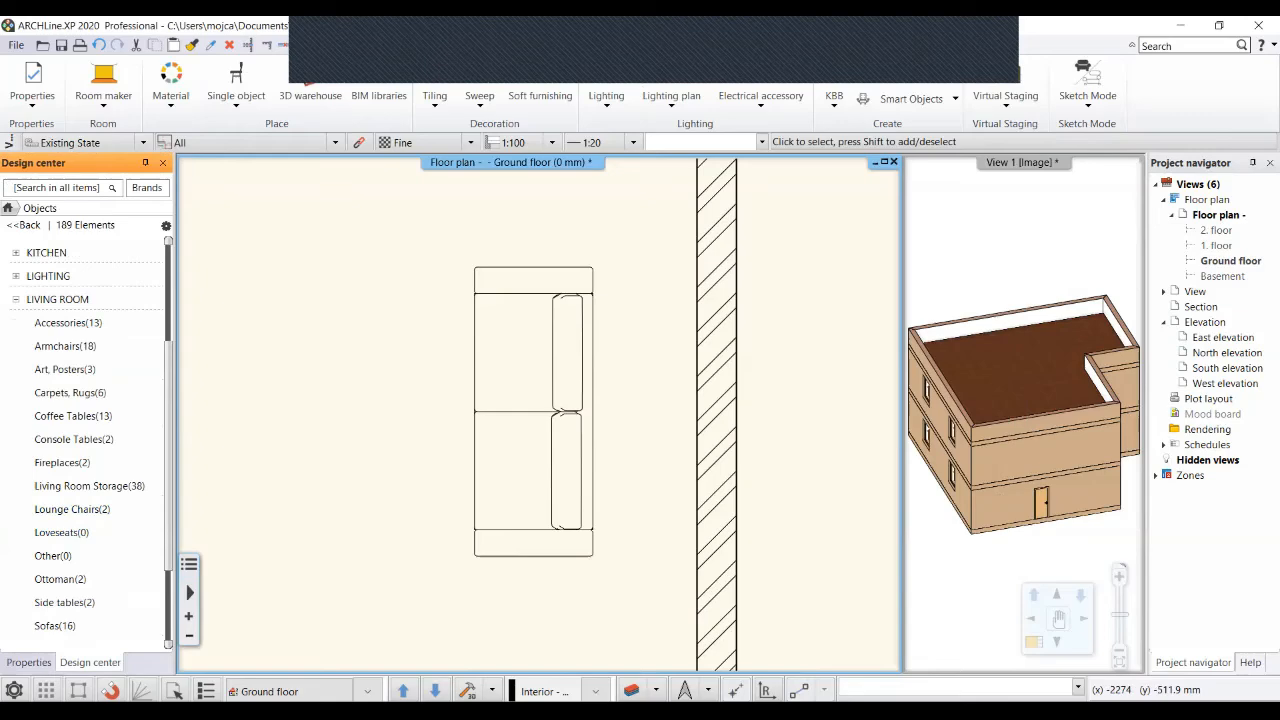
left_click(54, 625)
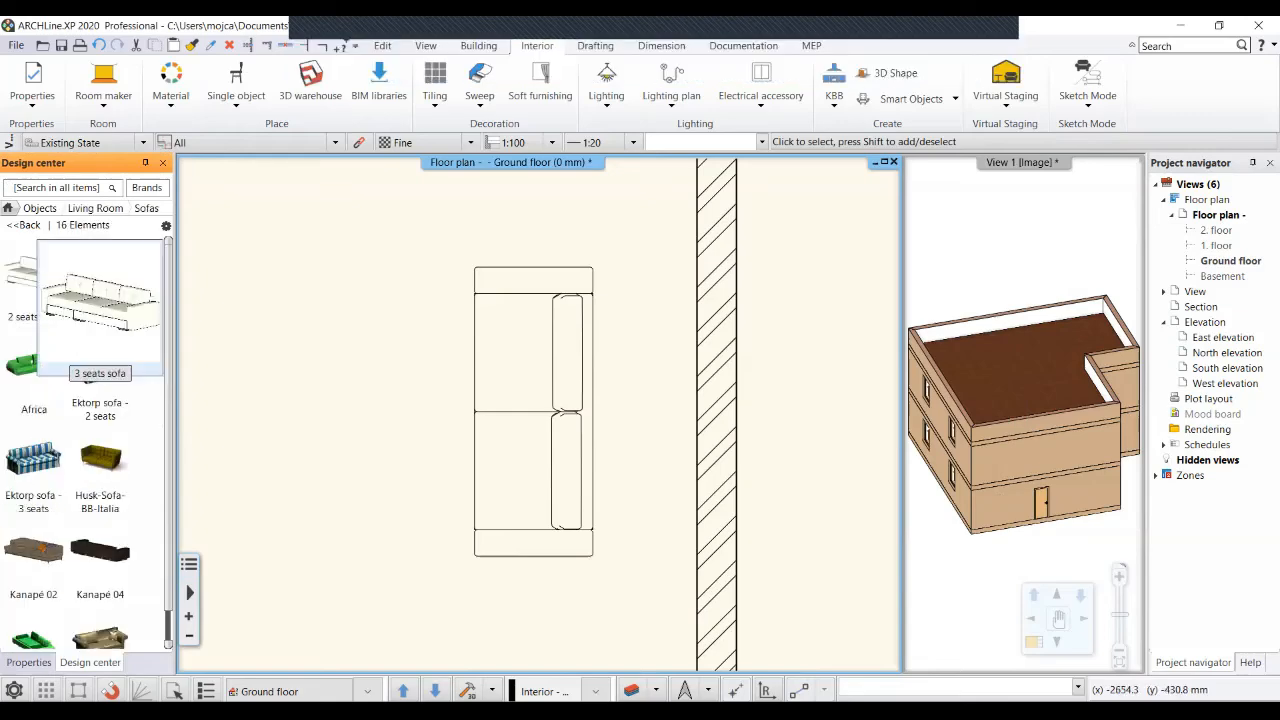
left_click(100, 300)
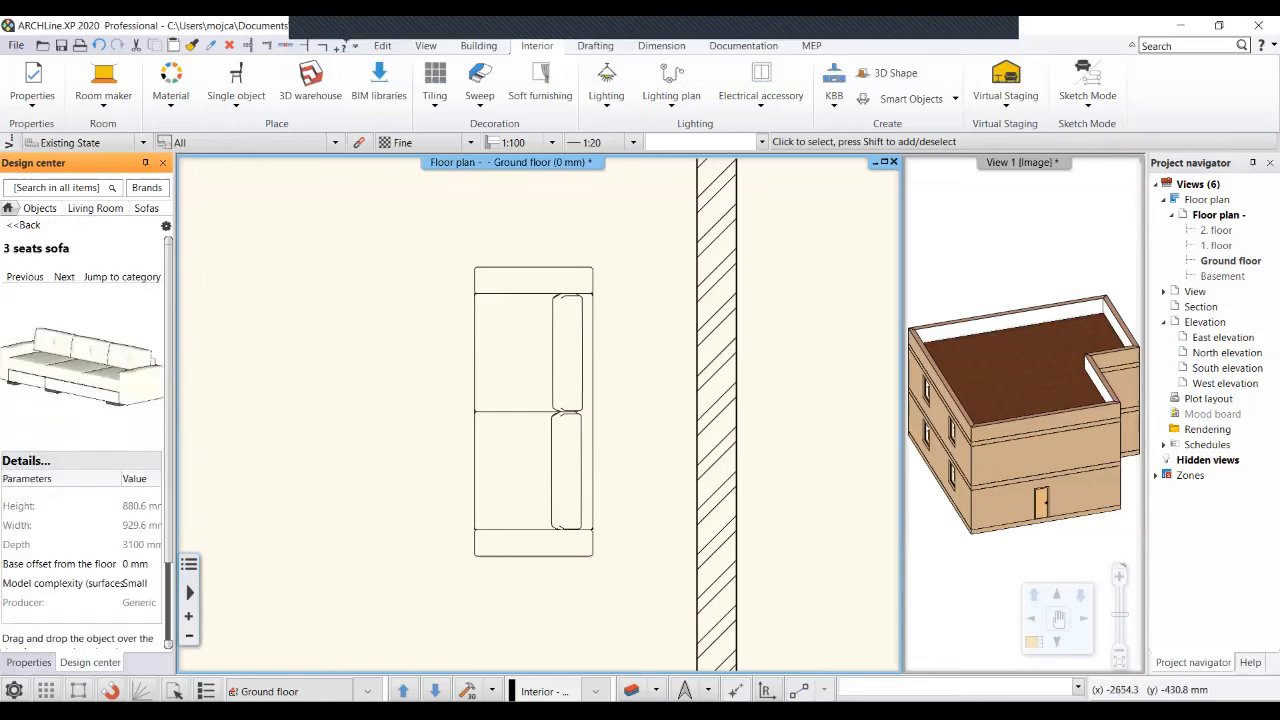
left_click_drag(80, 365, 289, 251)
middle_click_drag(378, 368, 535, 376)
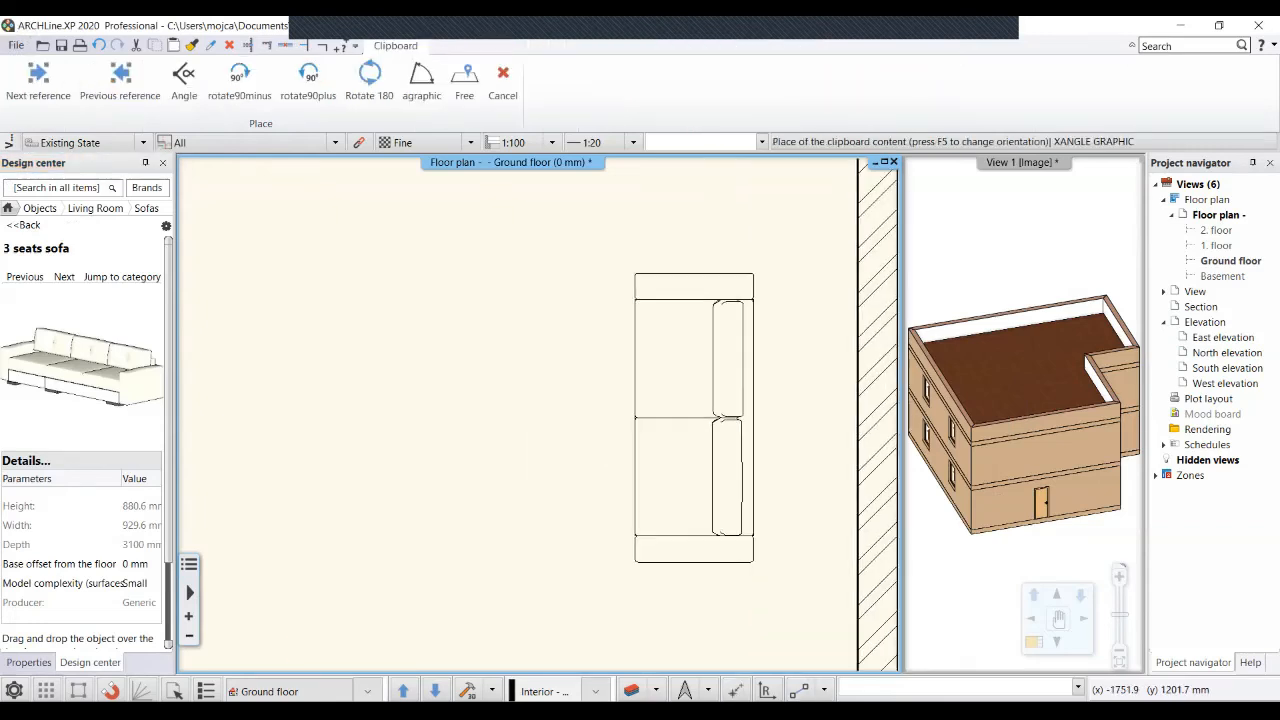
scroll(535, 376, "down", 3)
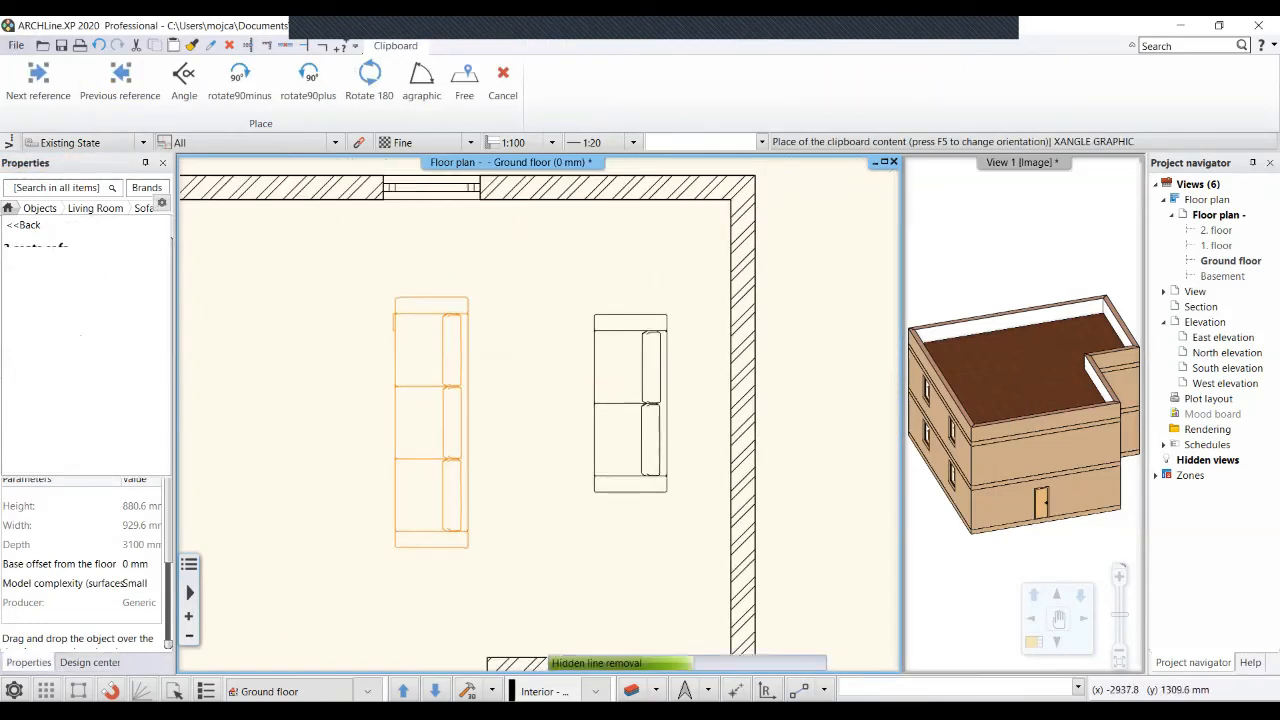
key("Escape")
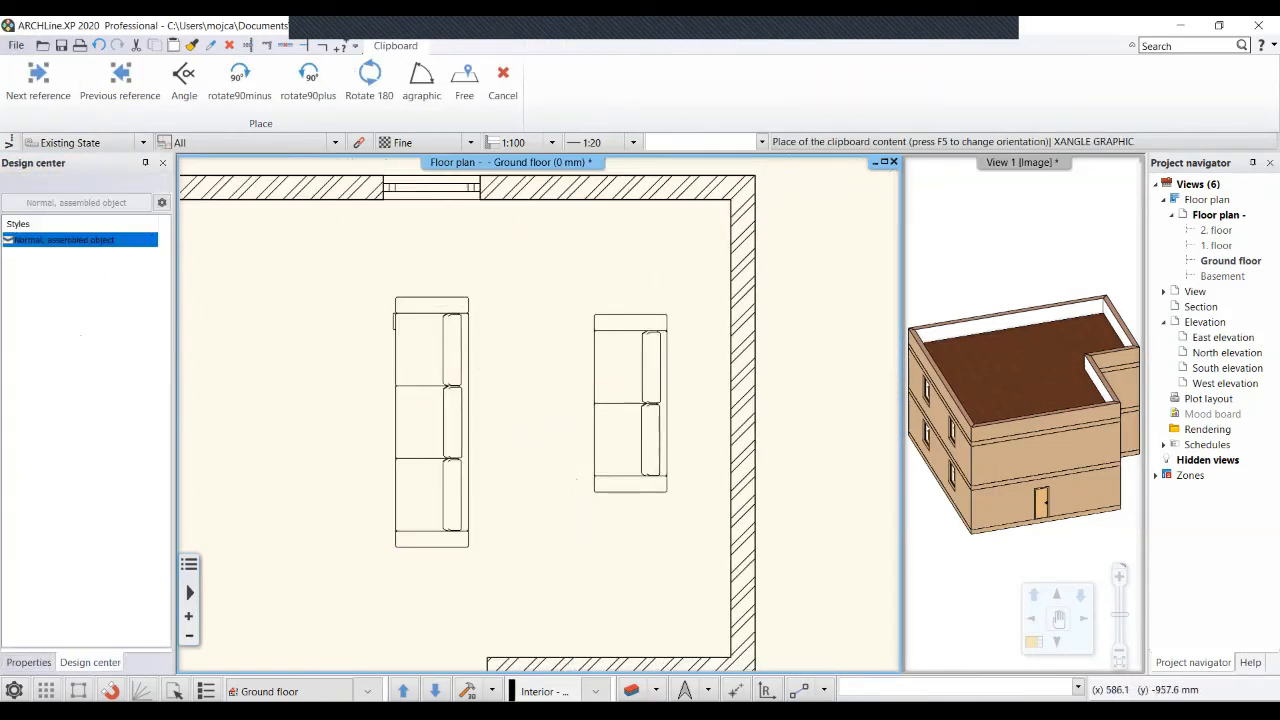
key("Escape")
Inspect the width and depth properties of the placed 3 seats sofa alongside its catalogue details.
left_click(455, 410)
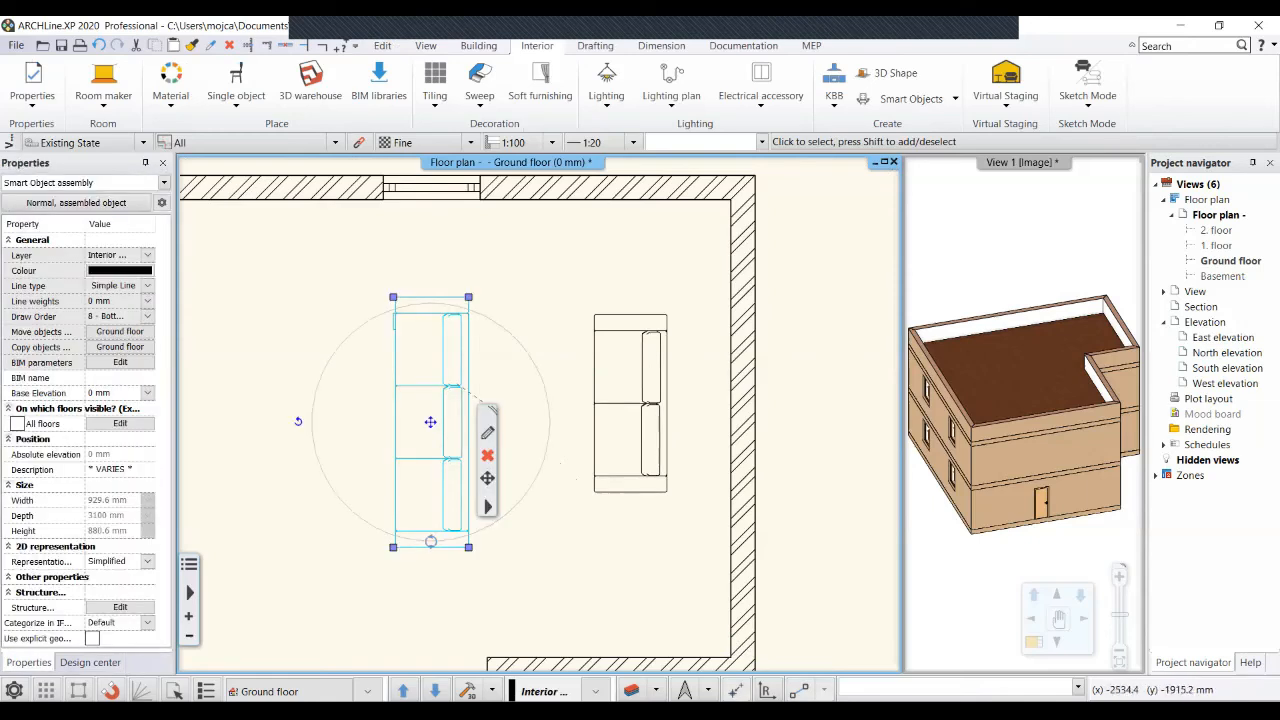
left_click(113, 500)
left_click(113, 515)
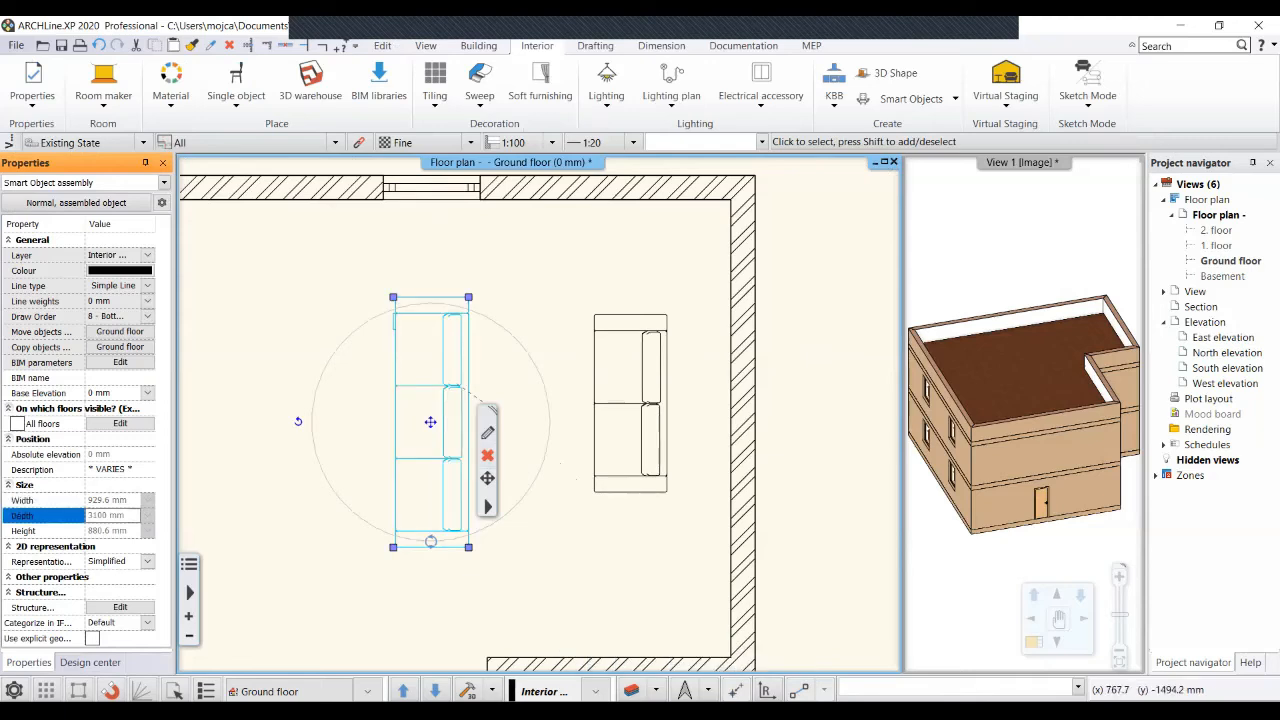
left_click(90, 662)
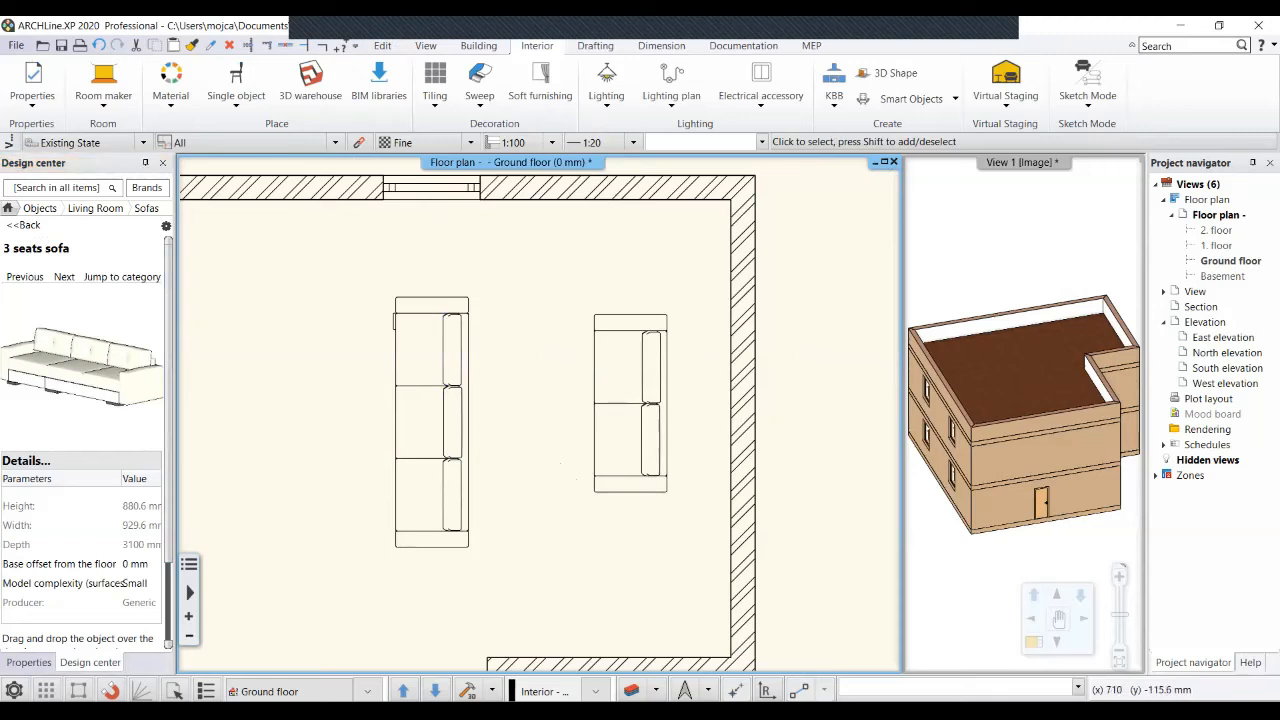
left_click(452, 310)
left_click(113, 500)
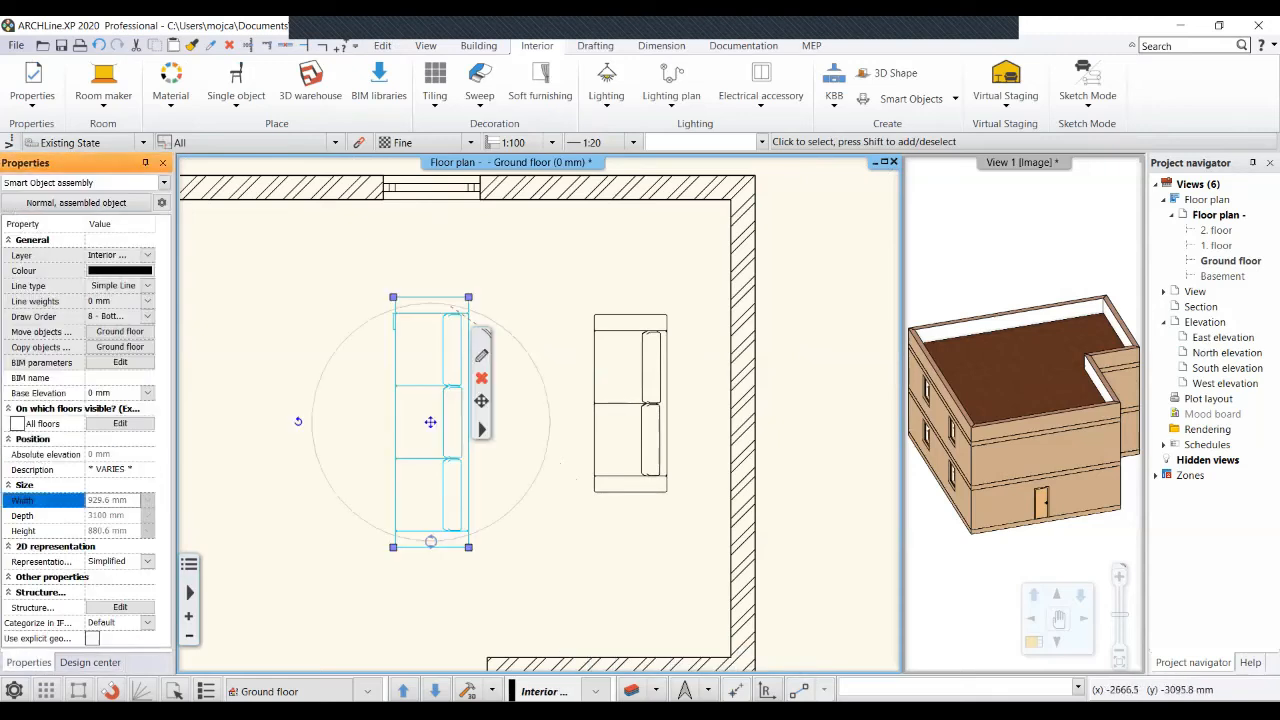
Check the 3 seats sofa's depth property and its lower node on the plan, and deselect the sofa.
left_click(113, 515)
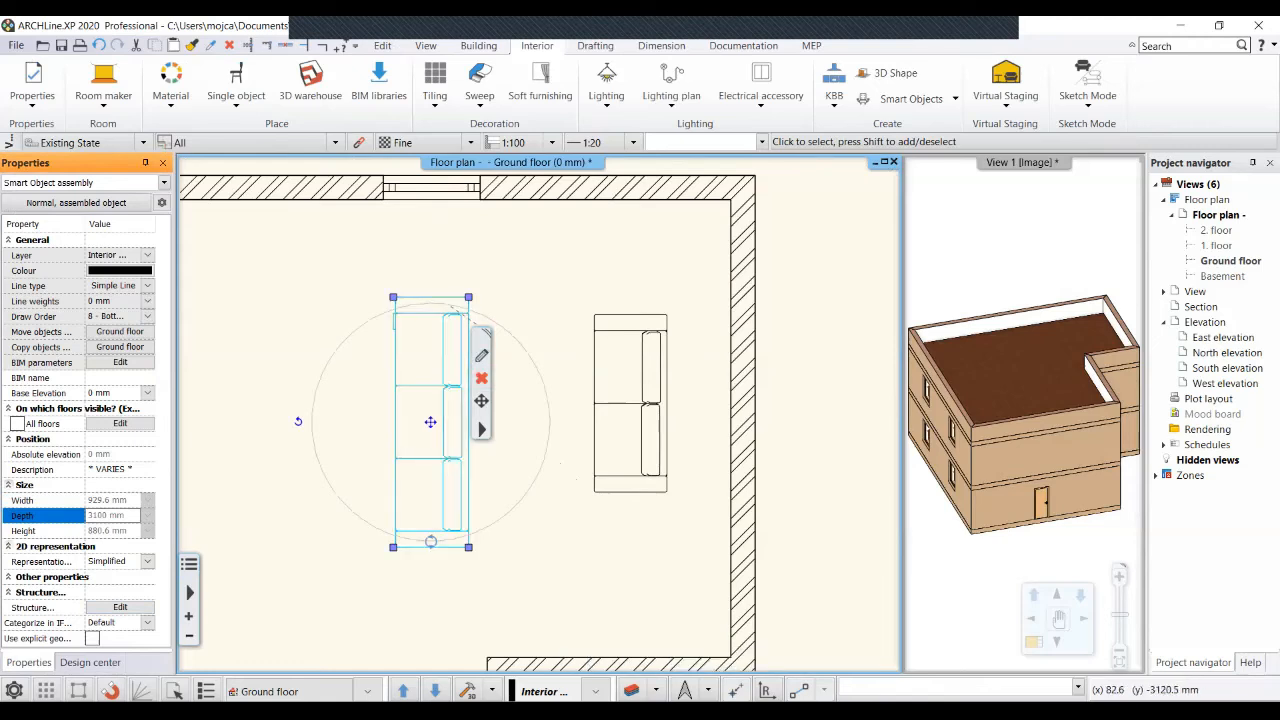
left_click(431, 541)
left_click(446, 608)
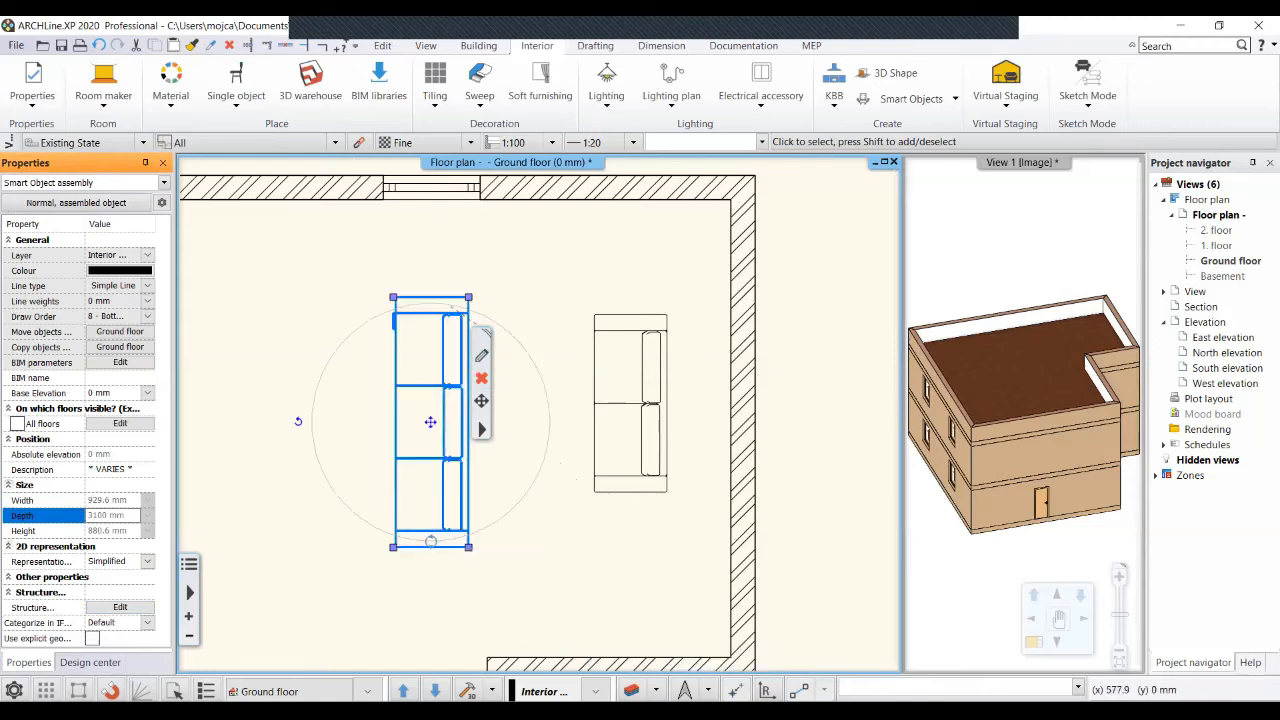
key("Escape")
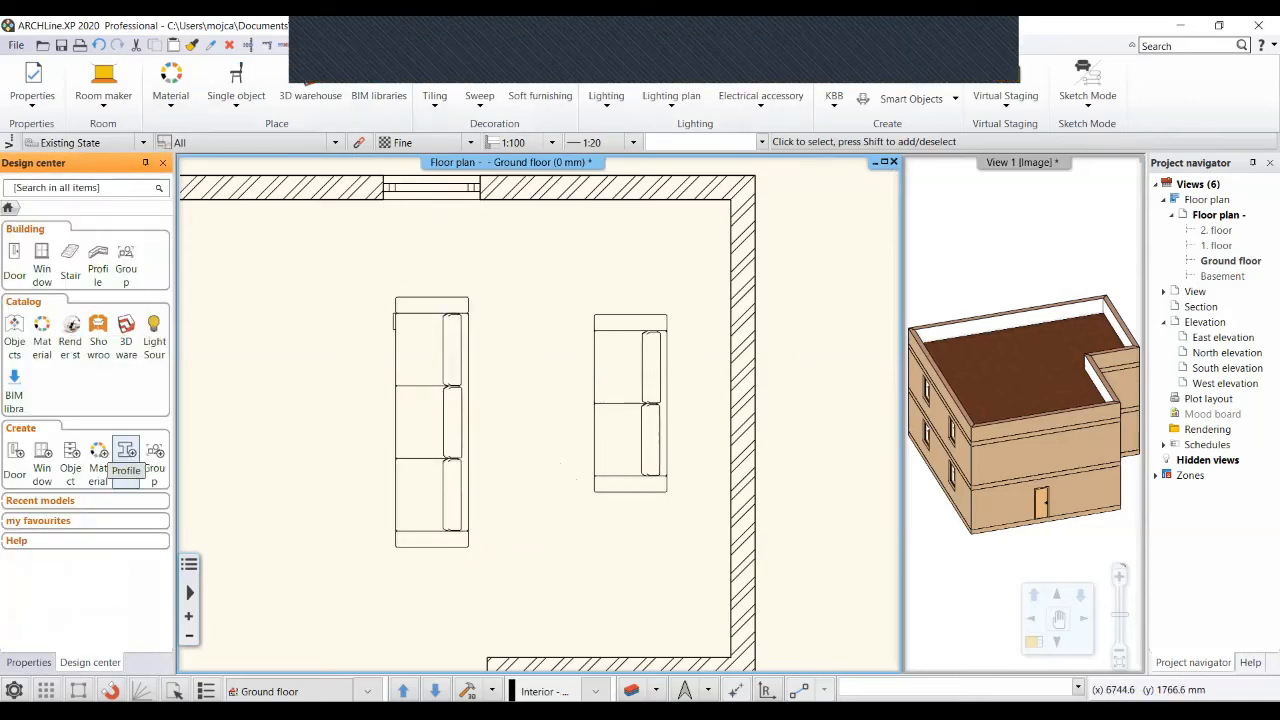
Open Coffee table 02 from the Living Room Coffee Tables category of the object library.
left_click(14, 330)
scroll(41, 509, "down", 2)
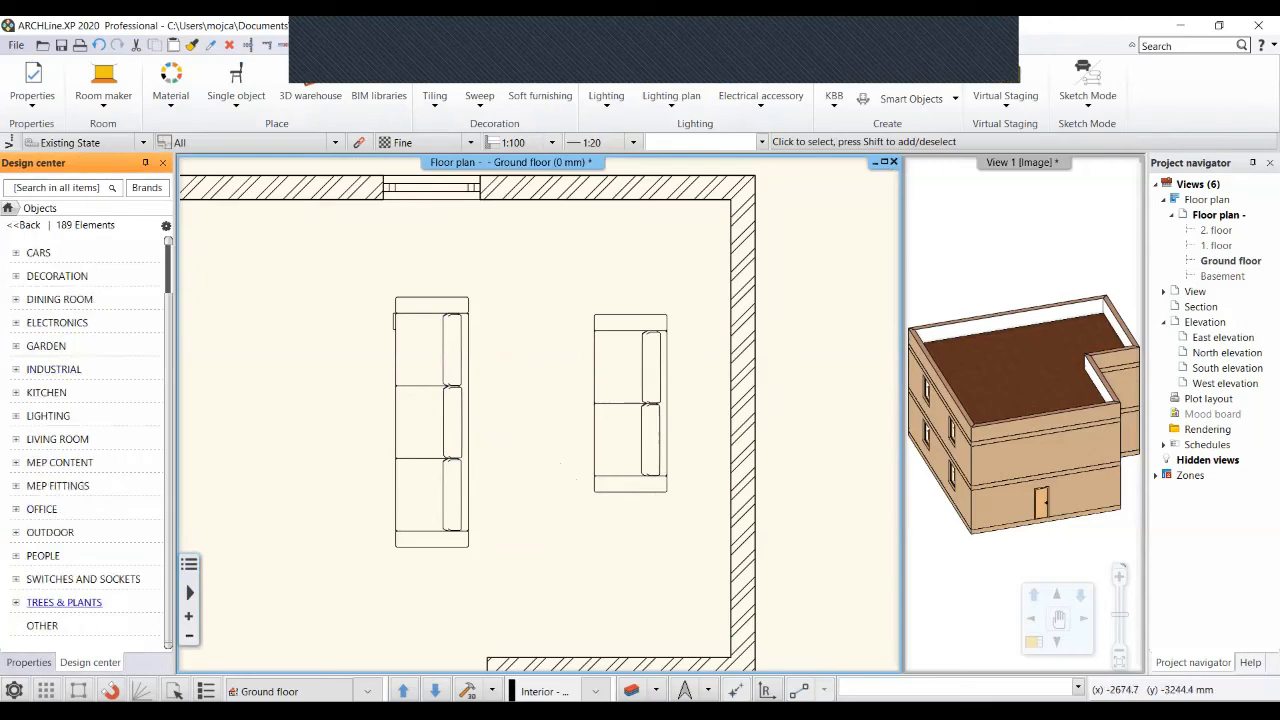
scroll(64, 602, "up", 3)
left_click(57, 509)
scroll(57, 509, "down", 4)
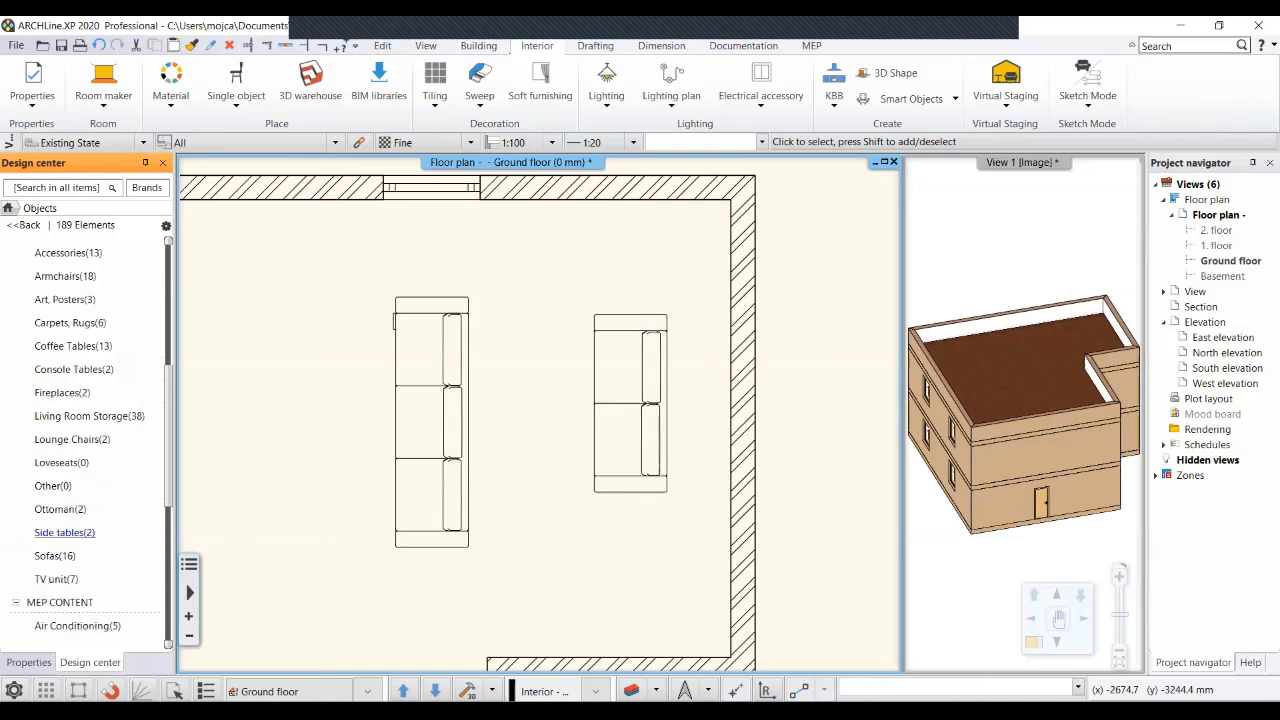
left_click(73, 345)
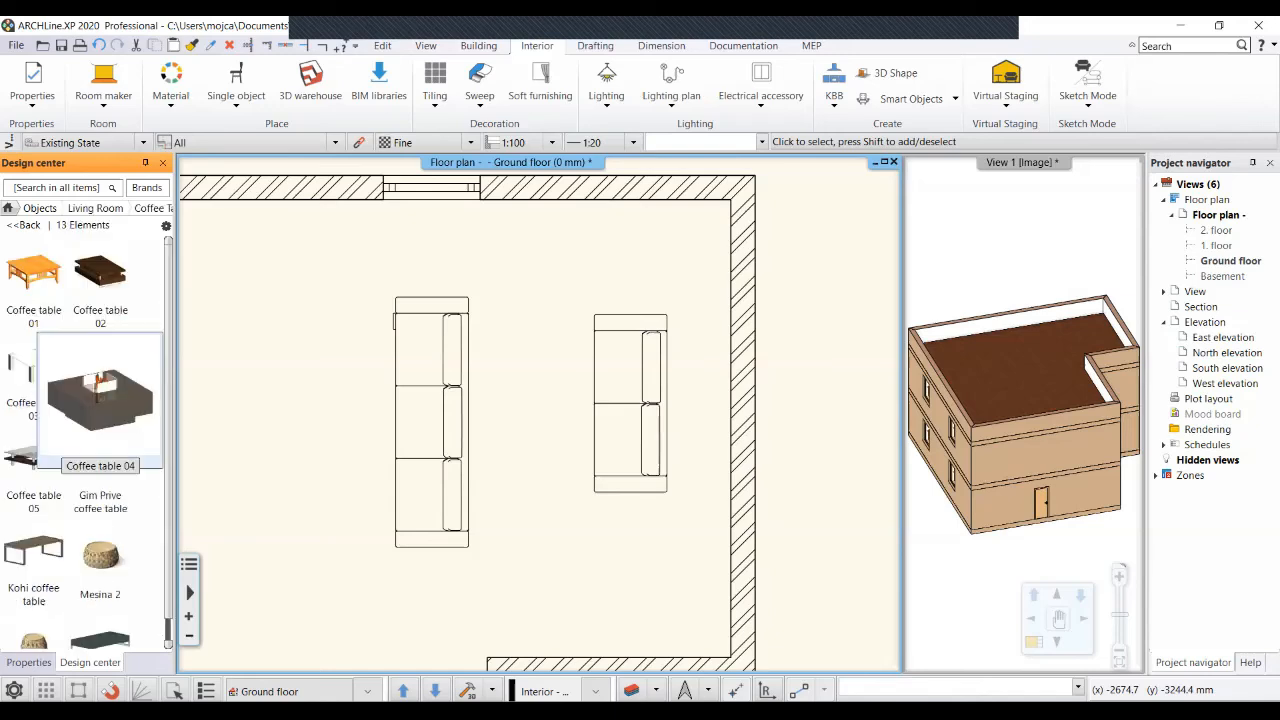
left_click(100, 300)
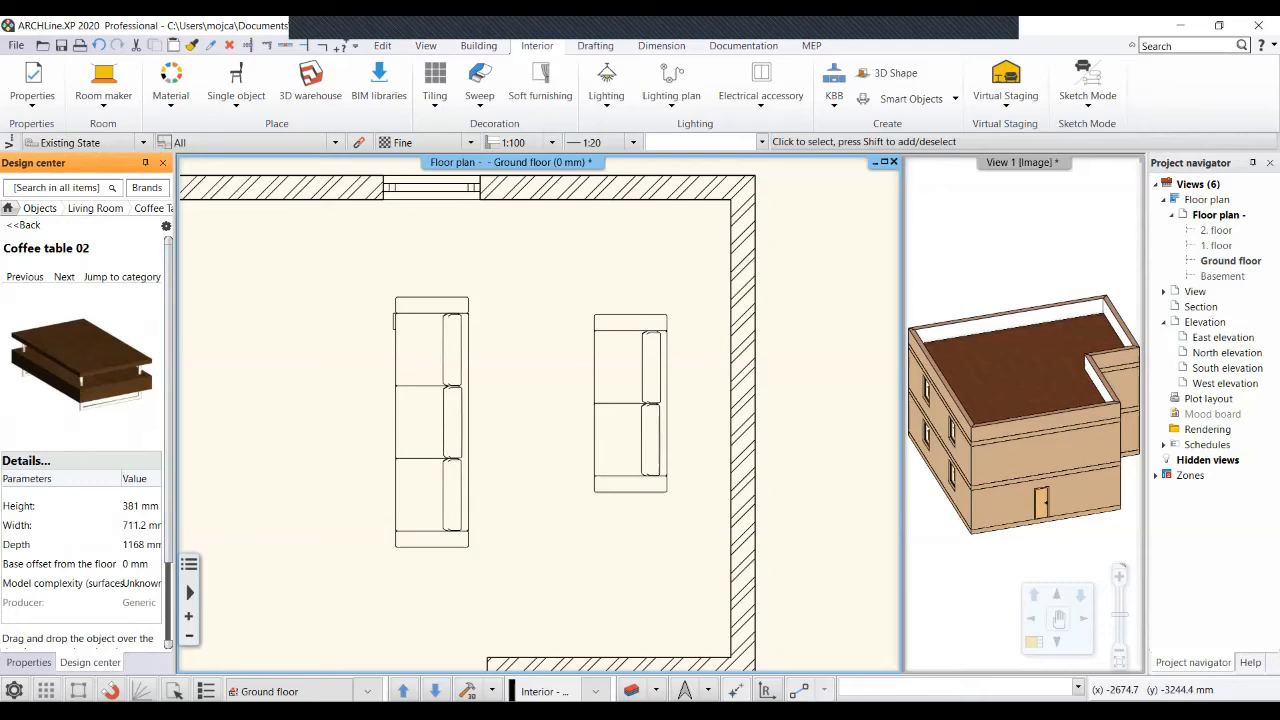
Examine the height, width and depth values in the catalogue details of Coffee table 02.
left_click(140, 506)
left_click(140, 525)
left_click(134, 525)
left_click(141, 544)
left_click(141, 506)
left_click(141, 525)
left_click(141, 544)
left_click(141, 506)
left_click(141, 525)
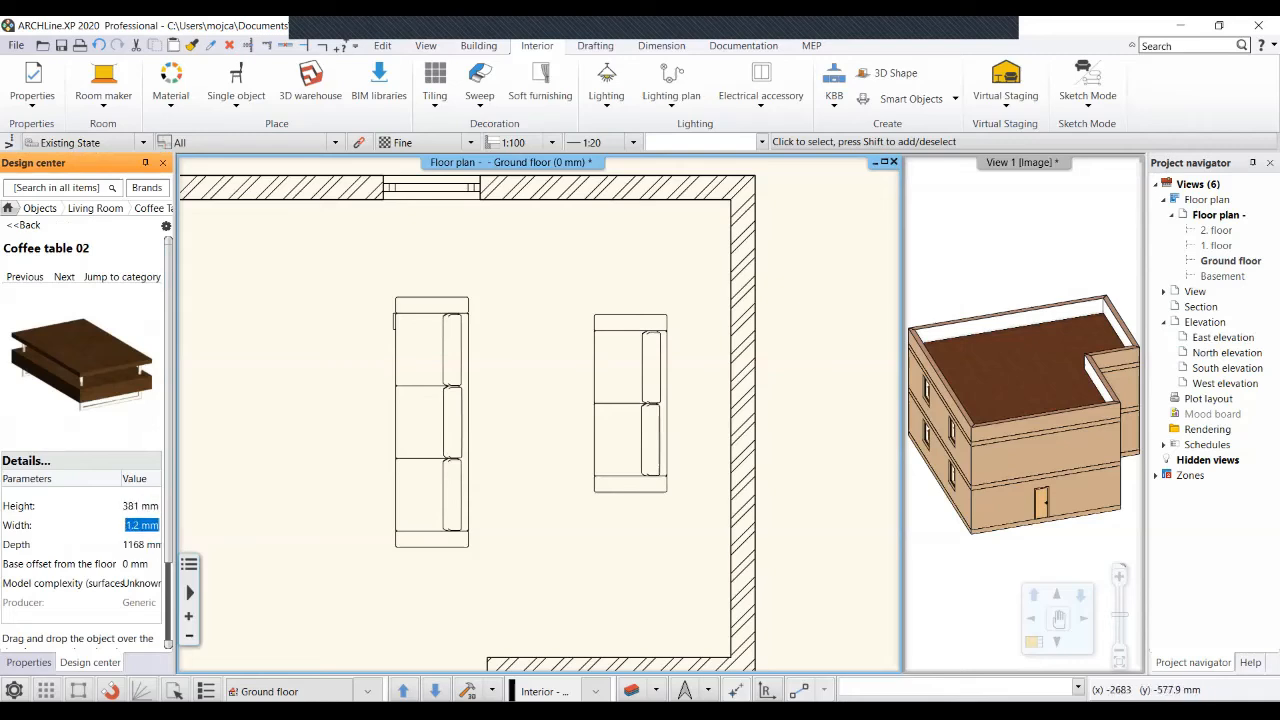
Place Coffee table 02 on the ground floor plan, in the open area in front of the 3 seats sofa.
left_click_drag(81, 362, 273, 299)
middle_click_drag(273, 299, 440, 306)
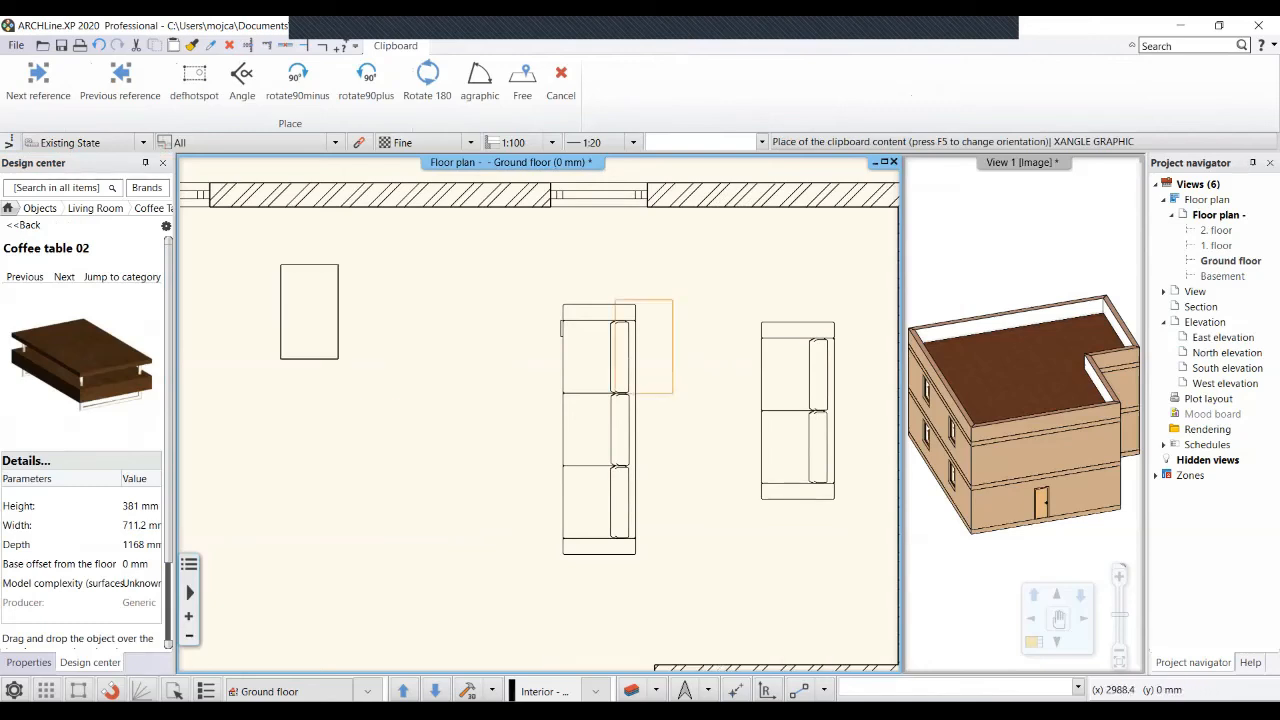
Set the placed coffee table's width to 800 mm using its dimension on the plan.
left_click(309, 311)
scroll(272, 369, "up", 5)
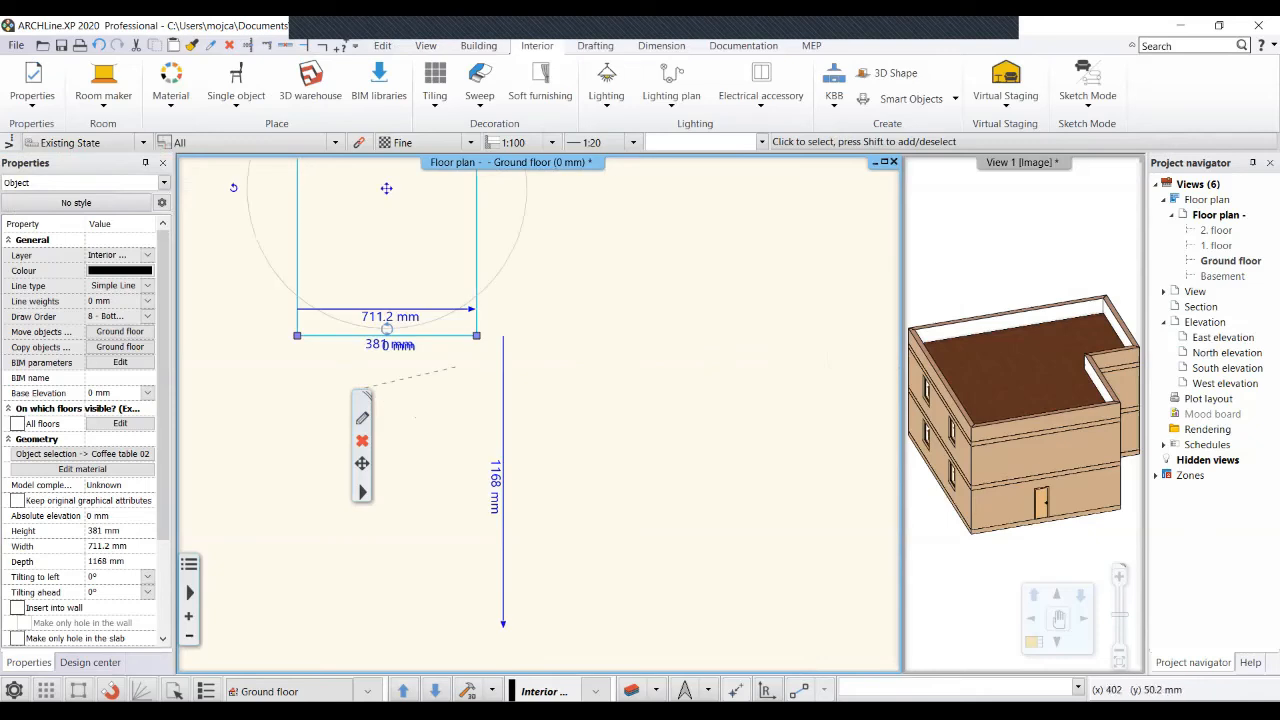
left_click(390, 316)
type("800")
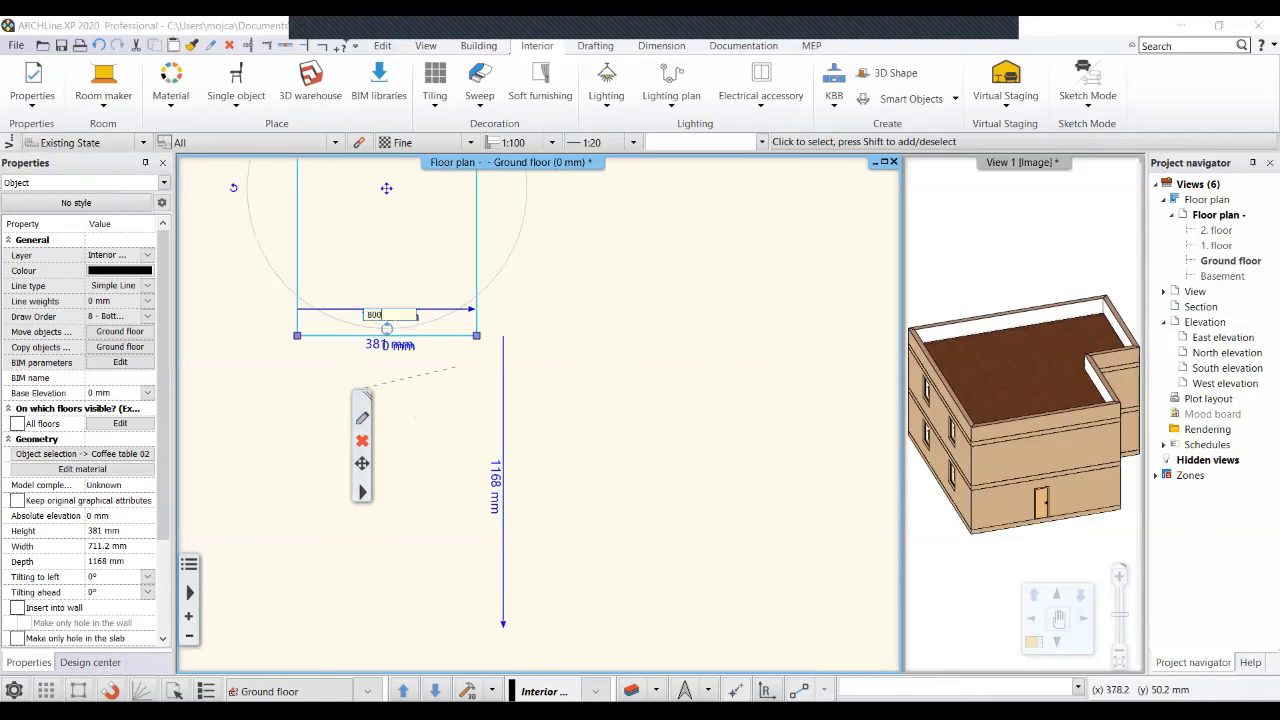
key("Return")
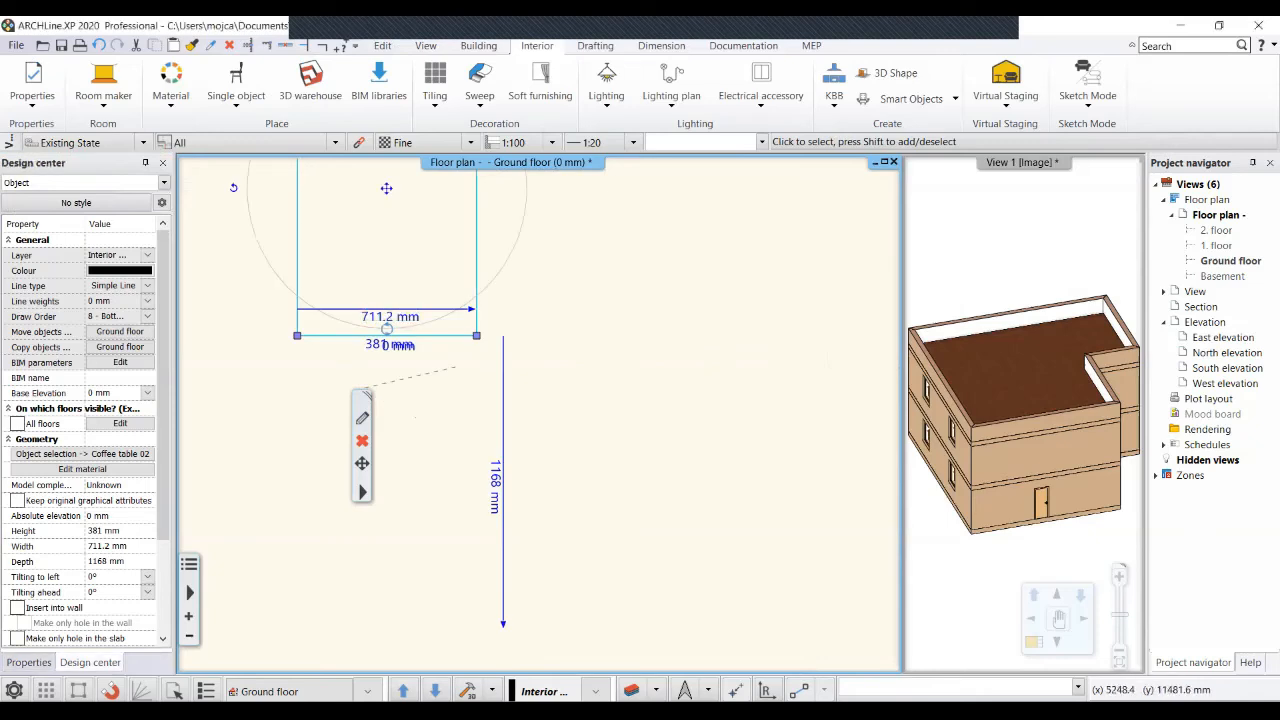
scroll(539, 414, "down", 4)
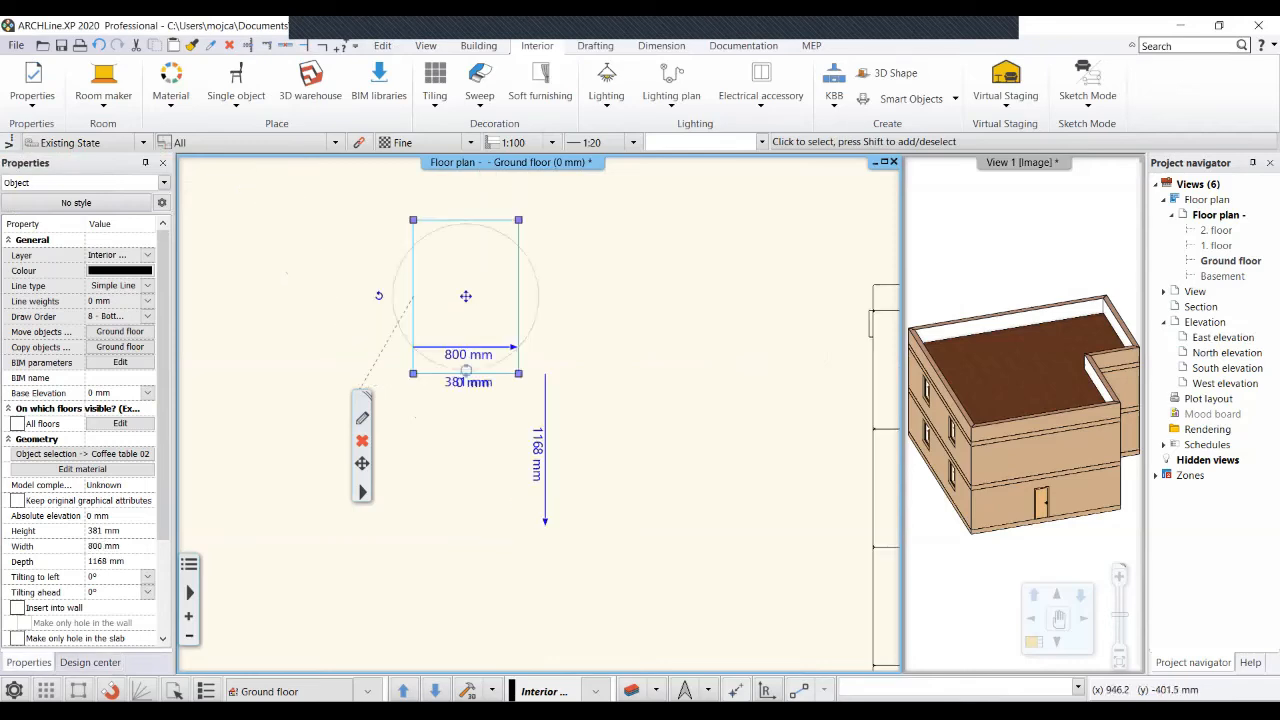
middle_click_drag(508, 263, 479, 317)
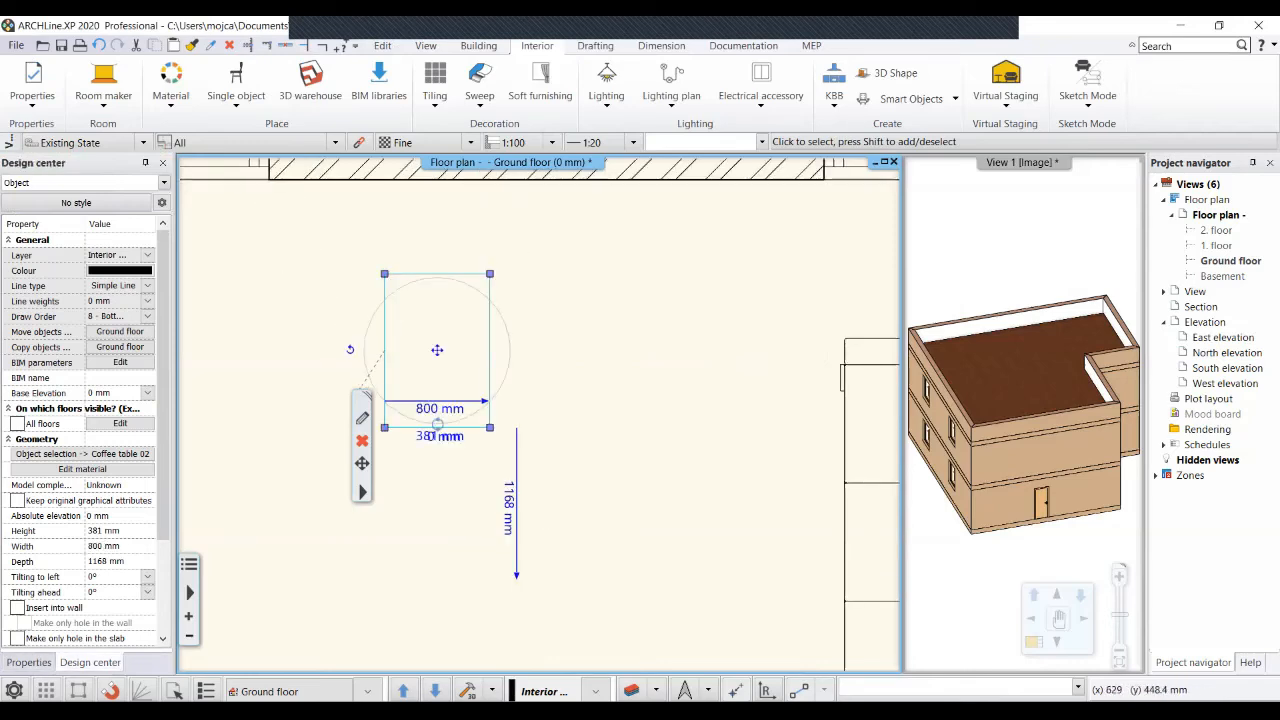
key("Escape")
Set the coffee table's width to 1000 mm in its object properties.
left_click(459, 274)
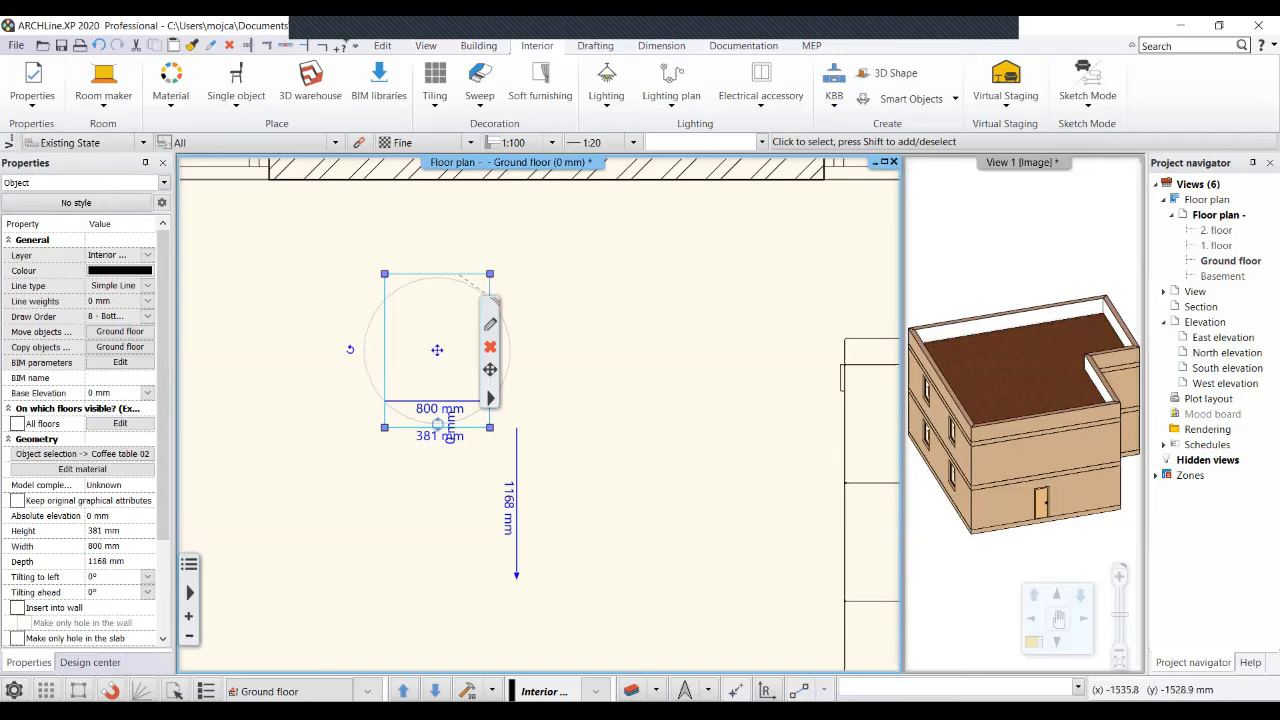
left_click(118, 530)
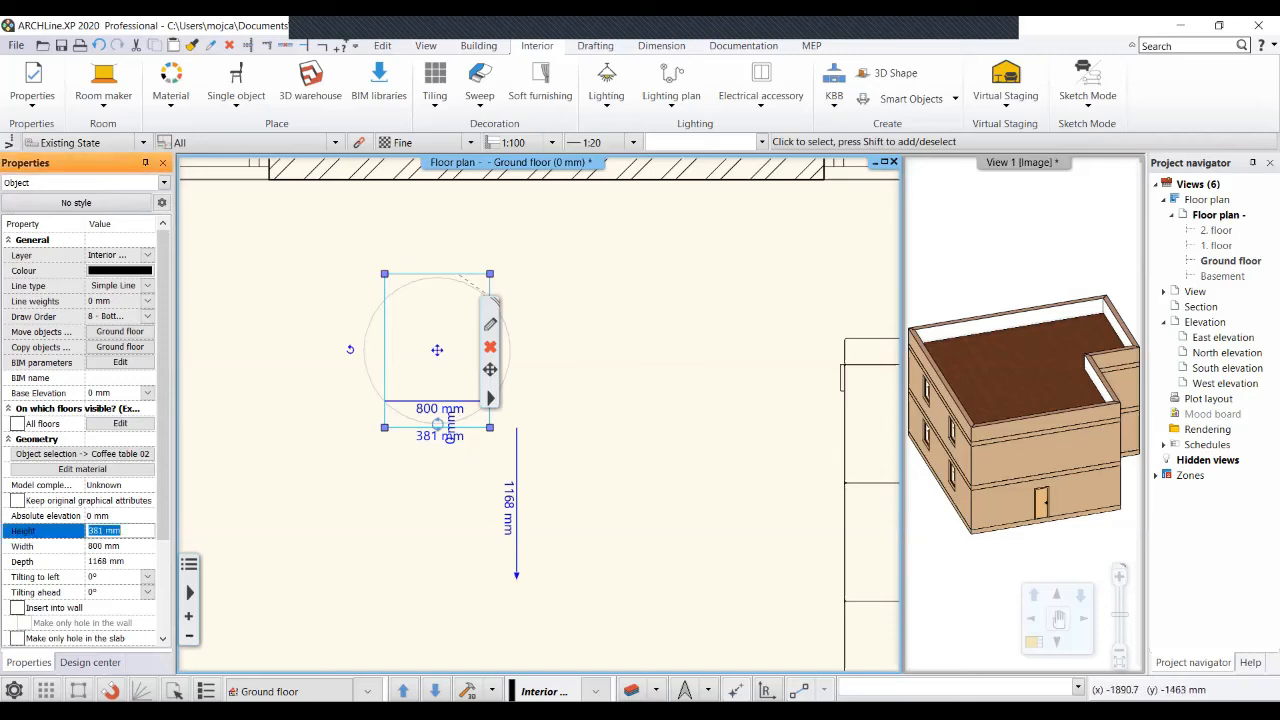
key("Tab")
type("1000")
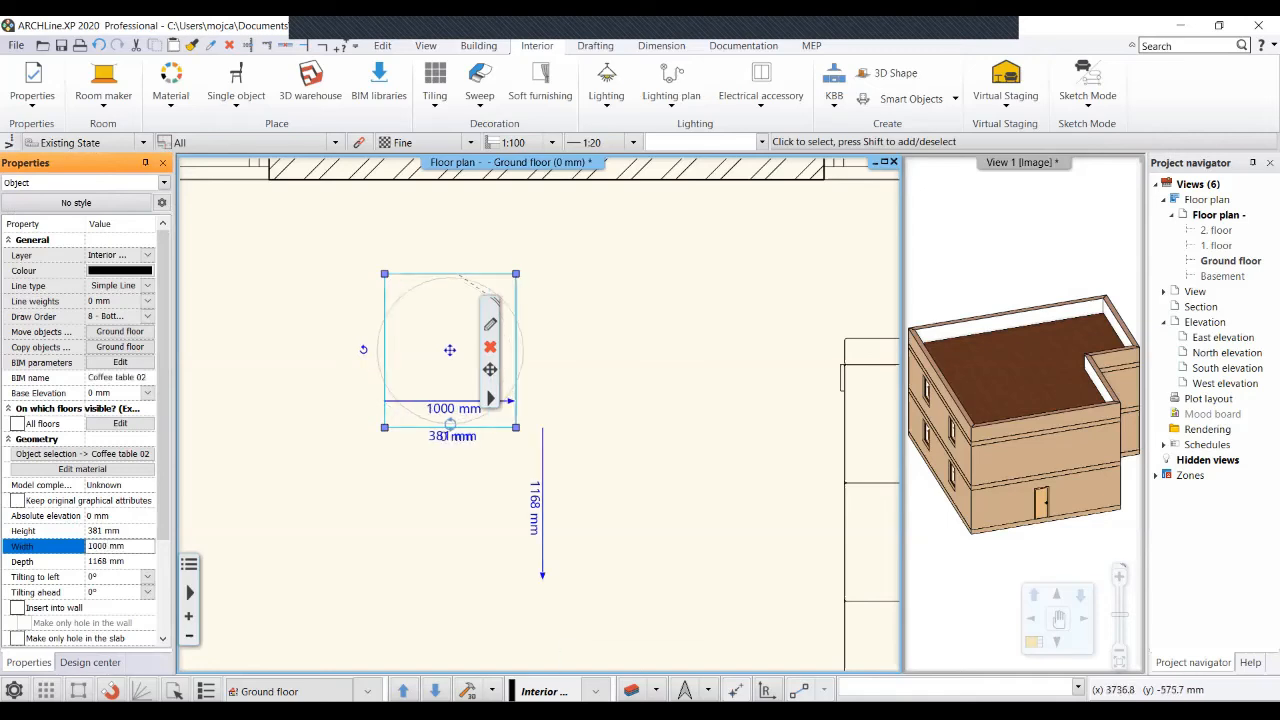
key("Return")
middle_click_drag(869, 488, 542, 414)
scroll(542, 414, "down", 2)
left_click(90, 662)
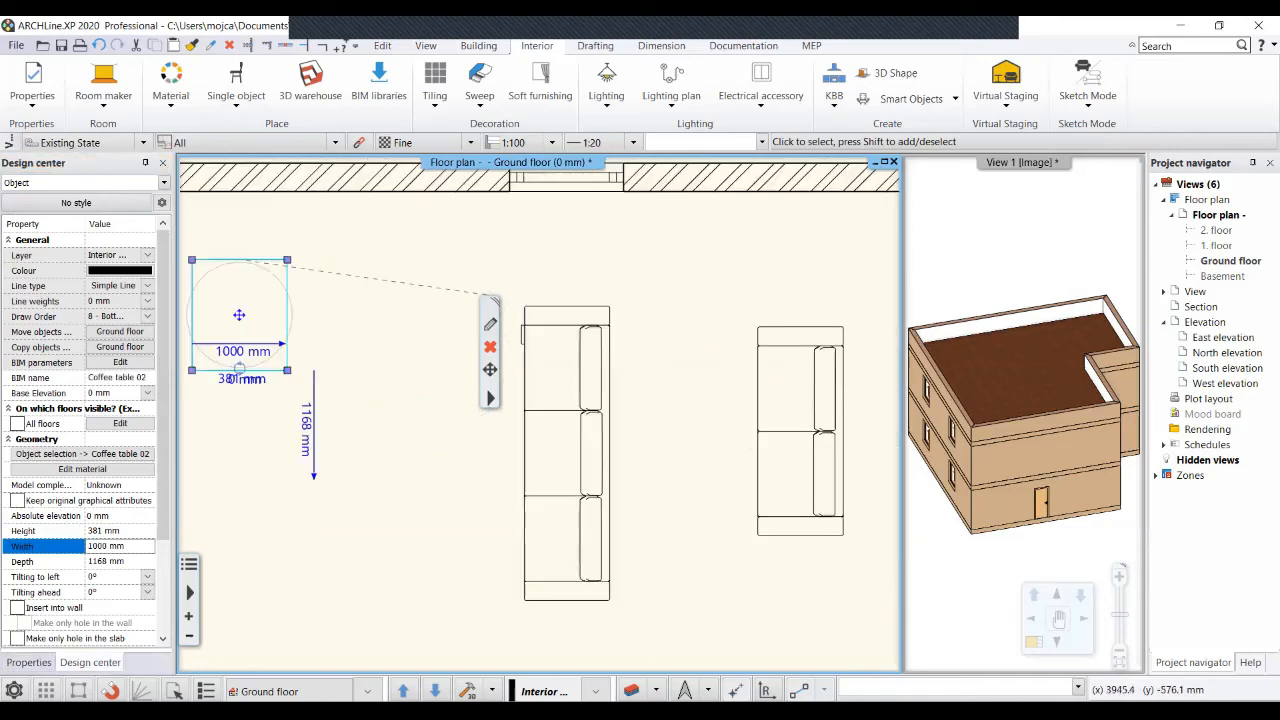
Look through the editing commands offered for the 3 seats sofa, and deselect it.
left_click(565, 453)
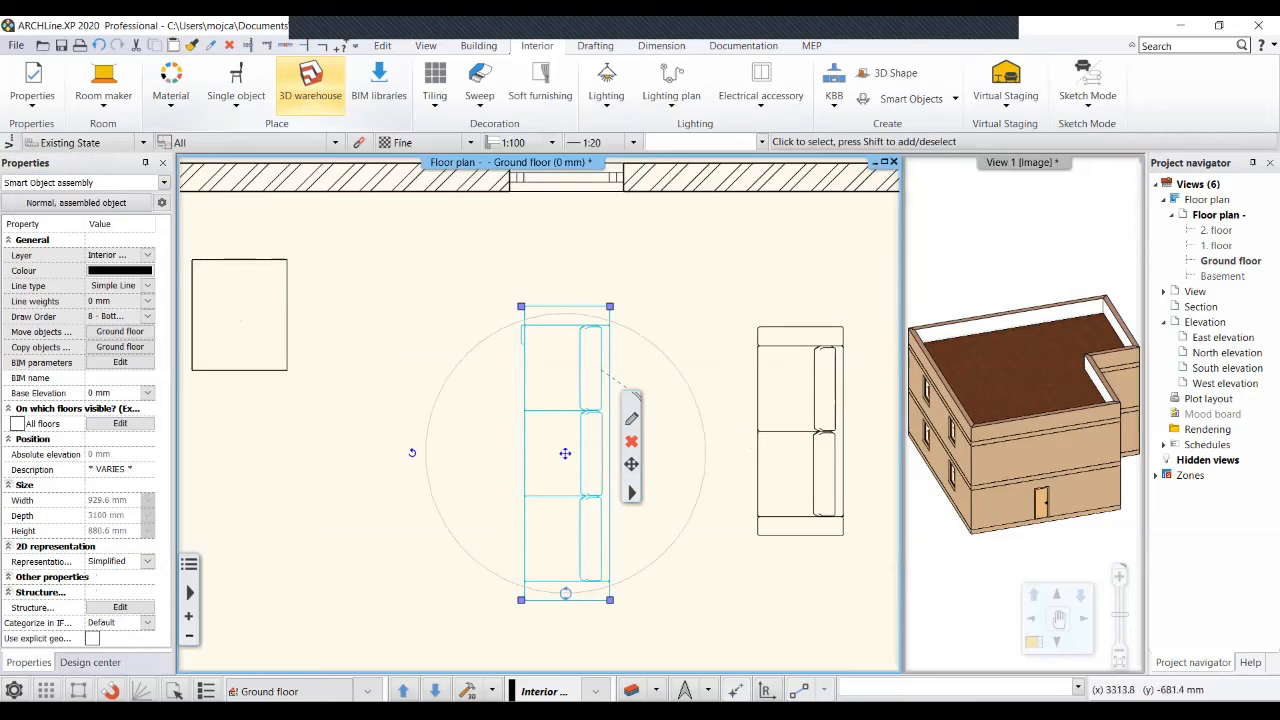
right_click(566, 200)
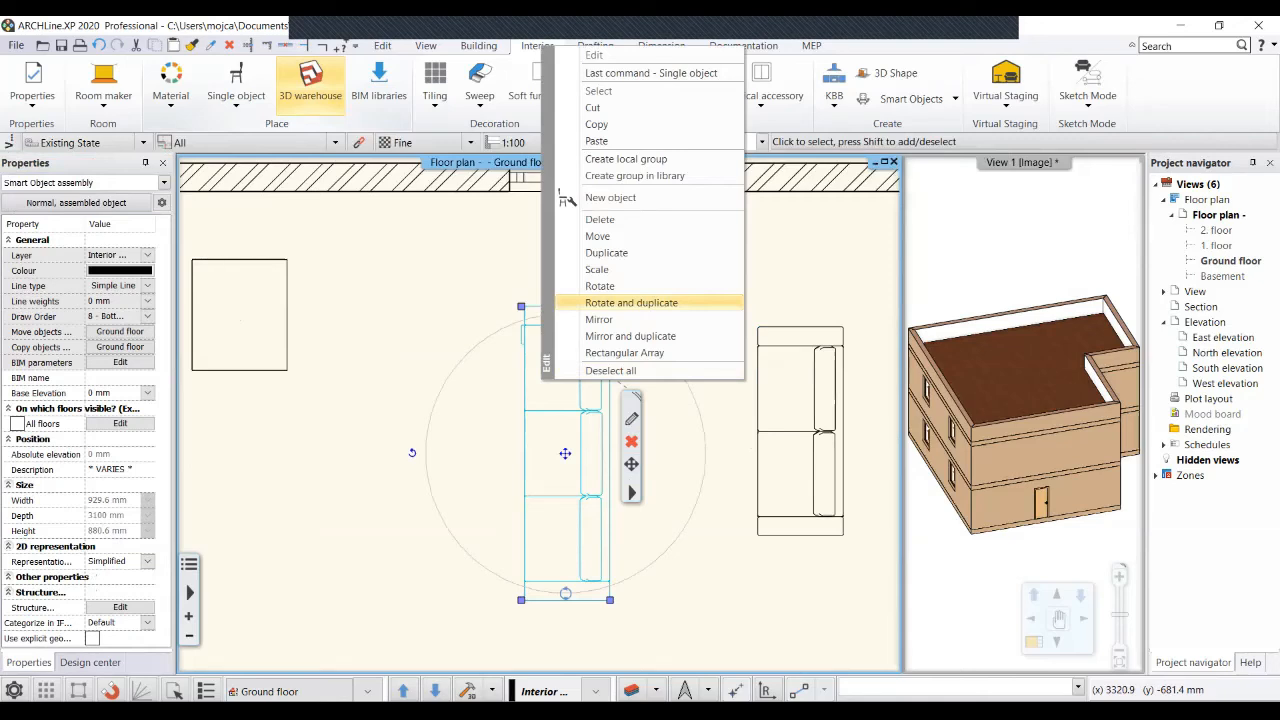
left_click(631, 302)
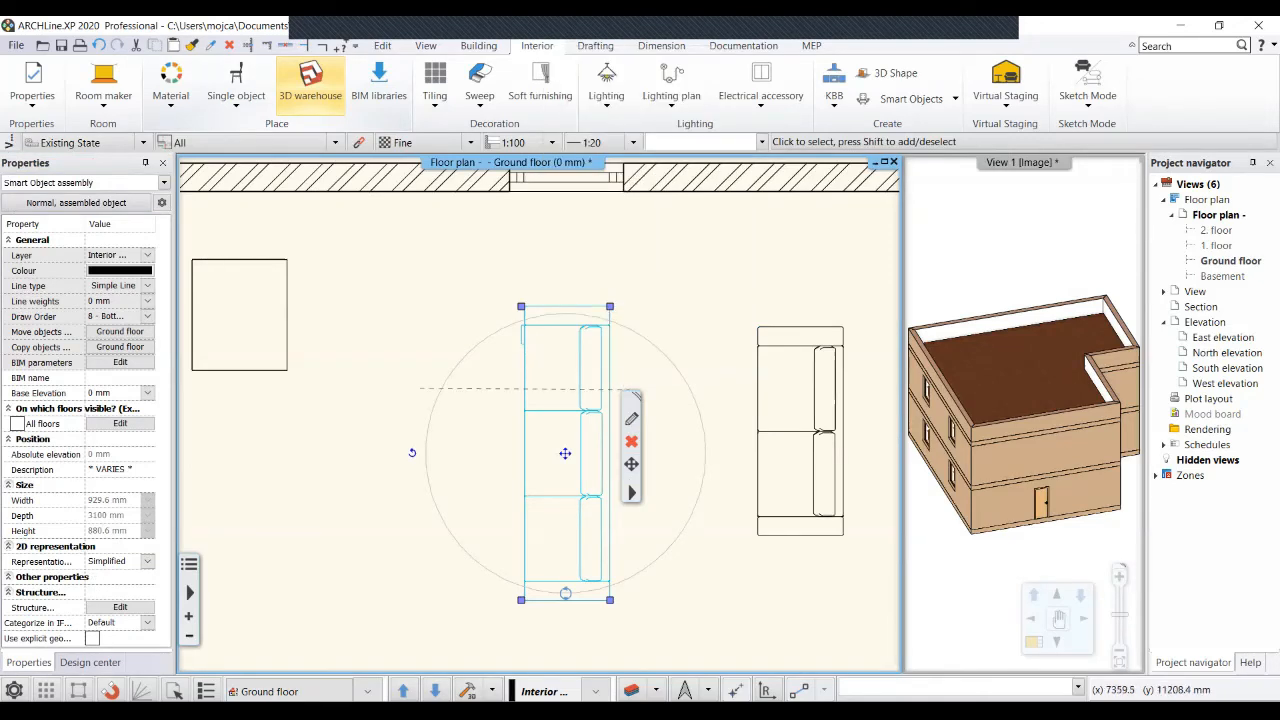
left_click(90, 662)
key("Escape")
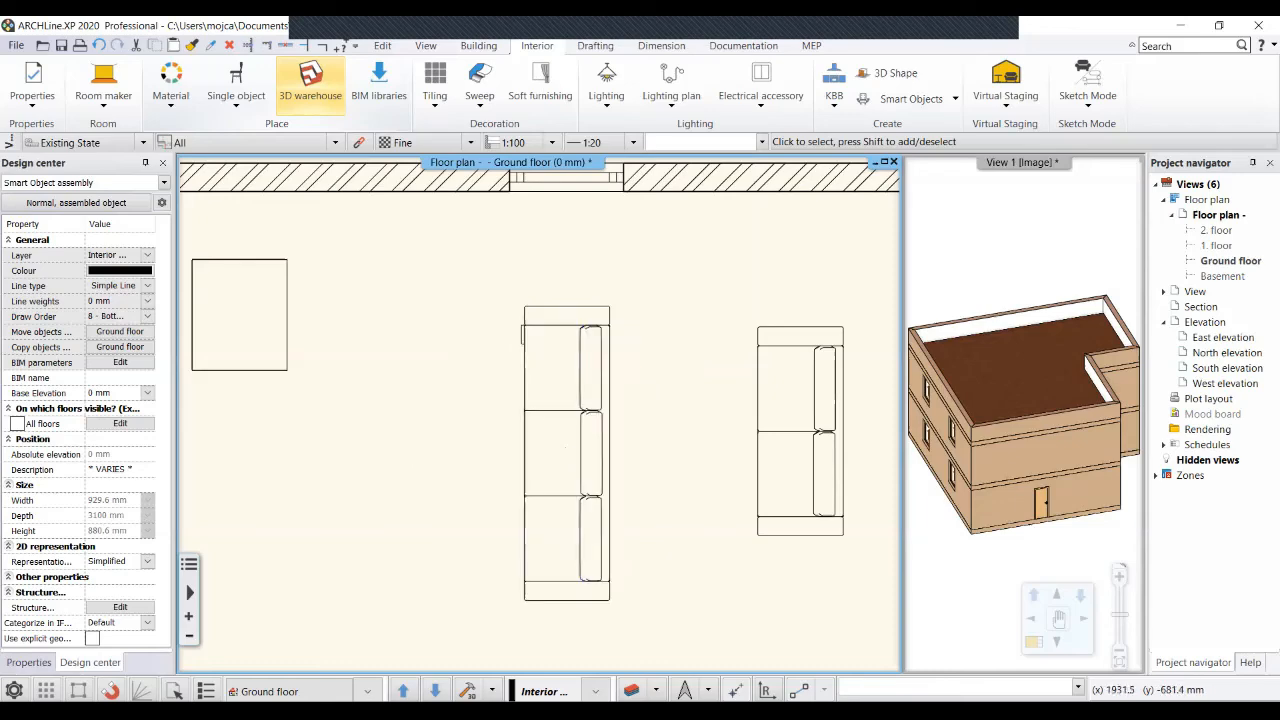
middle_click_drag(500, 415, 540, 415)
scroll(540, 415, "down", 3)
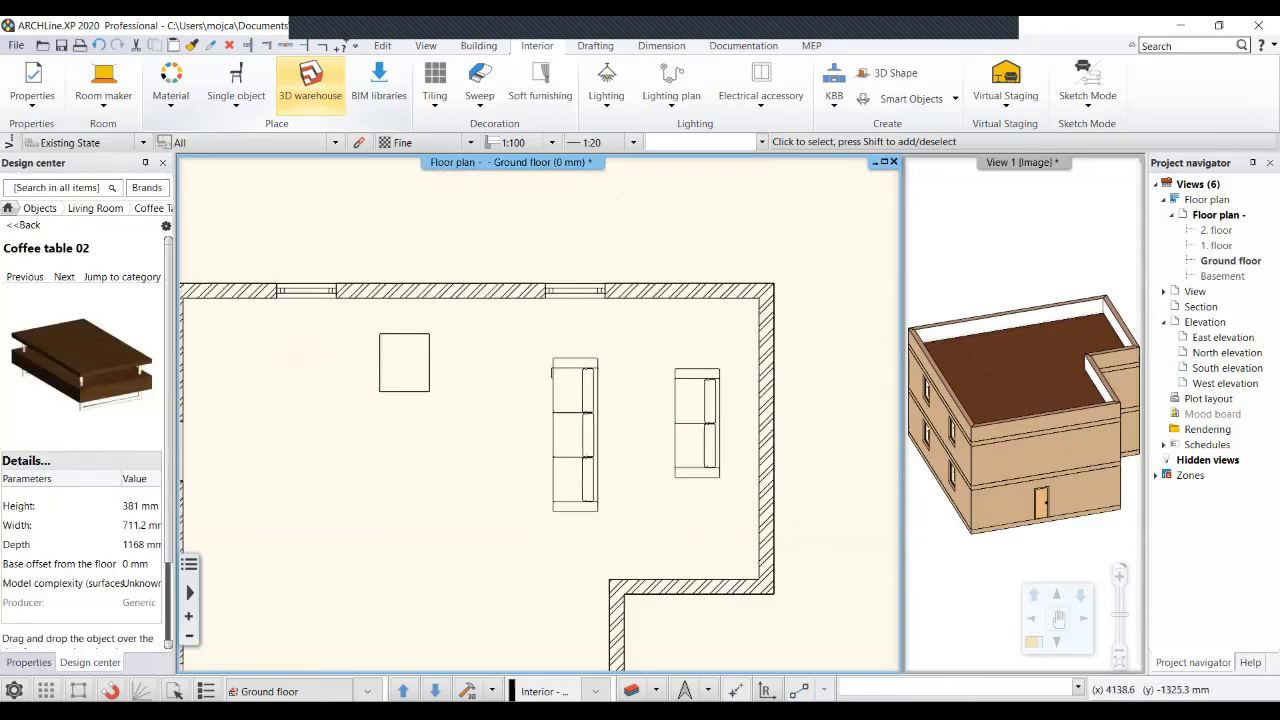
scroll(750, 517, "up", 3)
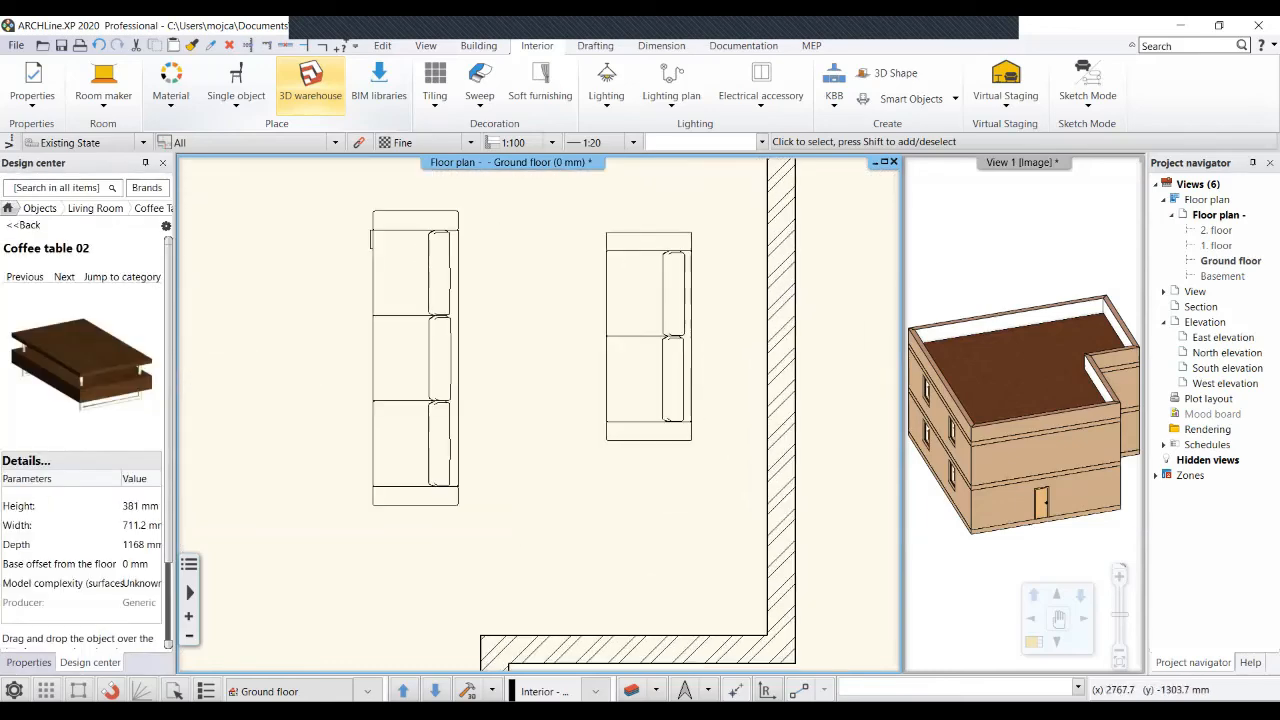
scroll(554, 363, "down", 5)
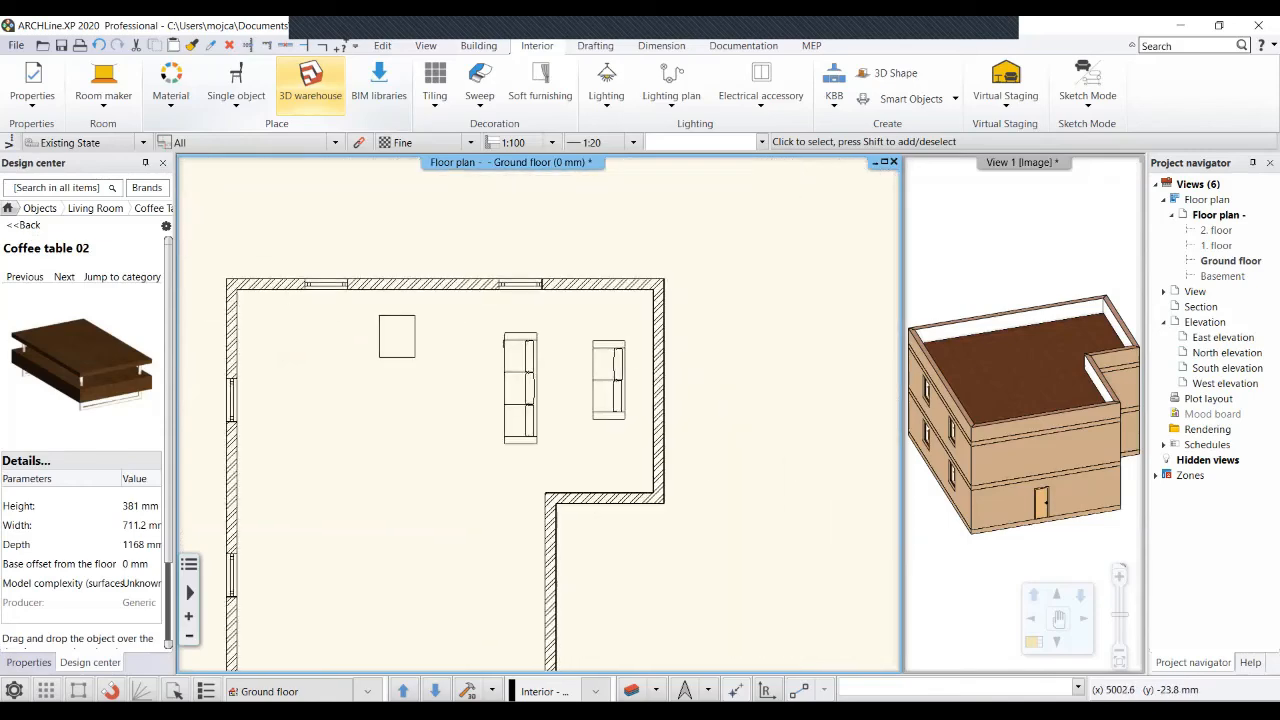
scroll(414, 342, "up", 4)
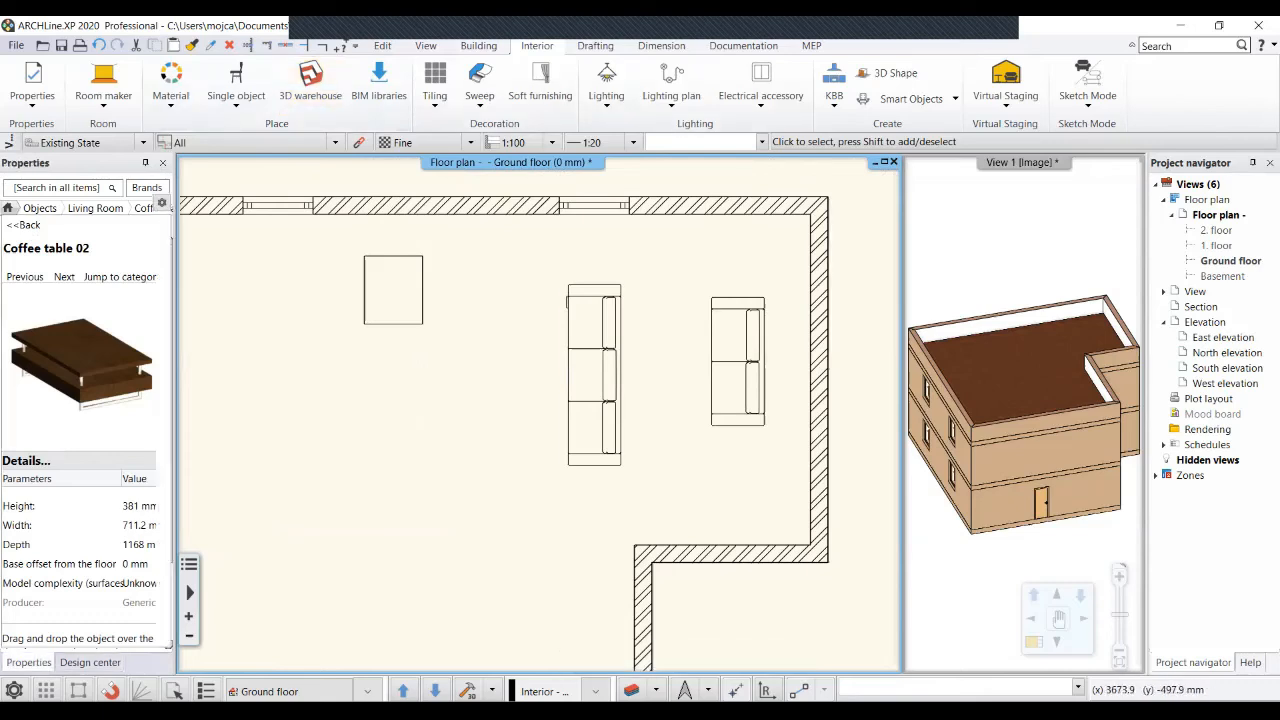
left_click(594, 375)
middle_click_drag(594, 375, 568, 414)
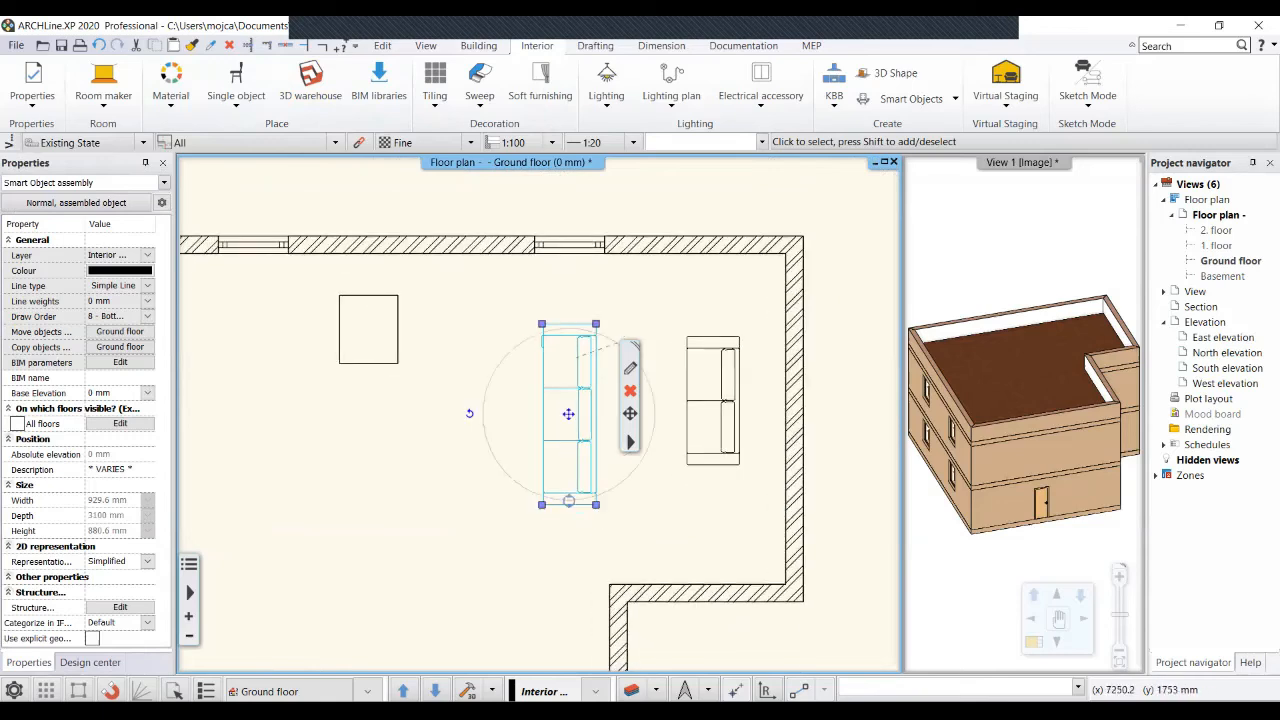
left_click(90, 662)
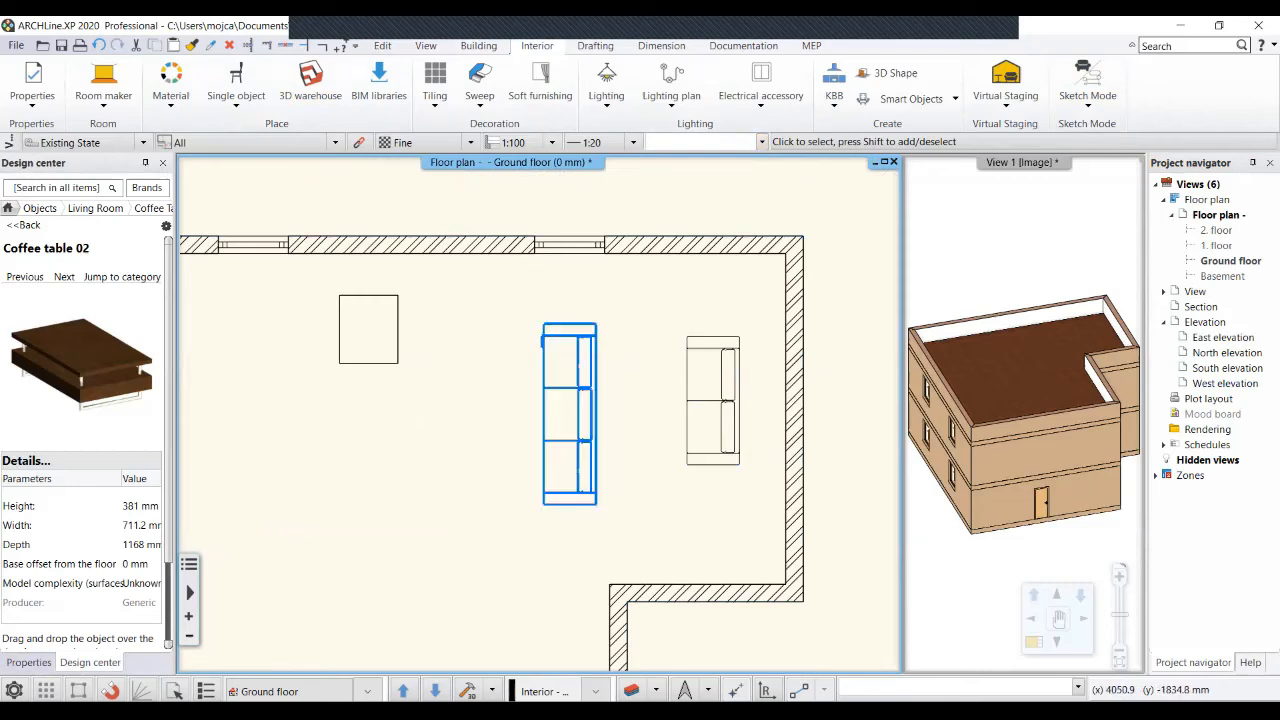
scroll(540, 415, "down", 2)
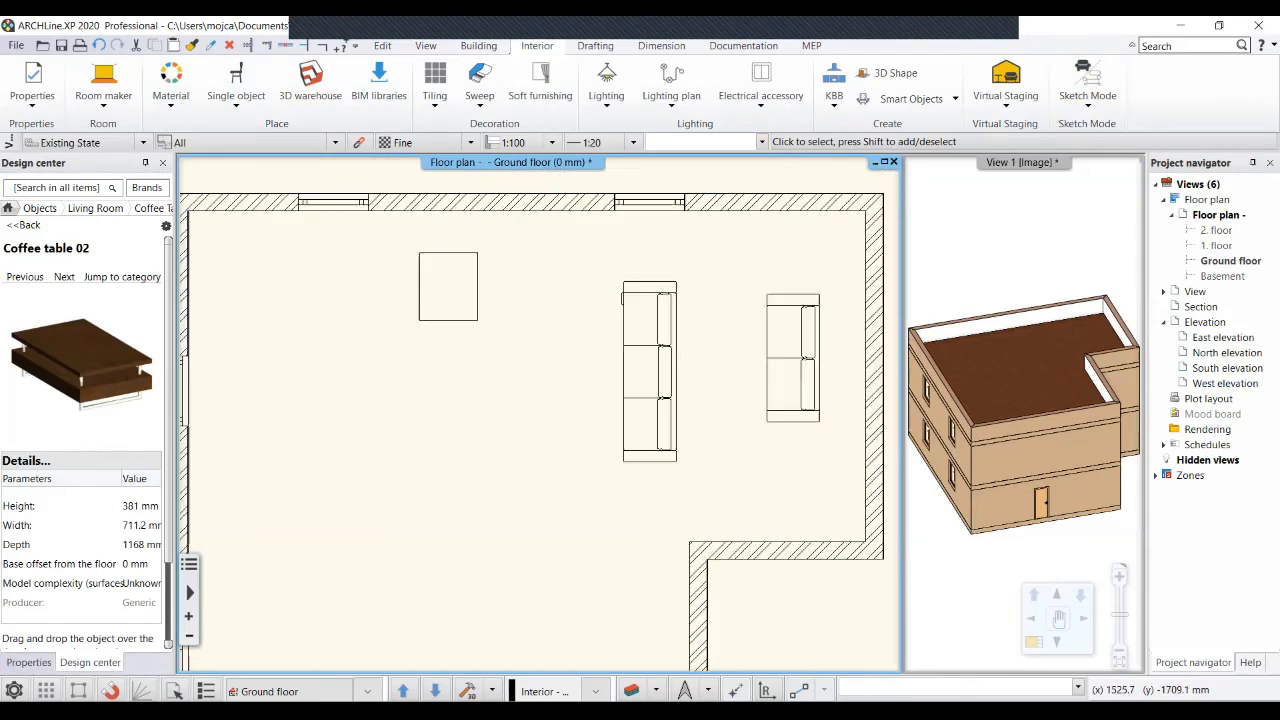